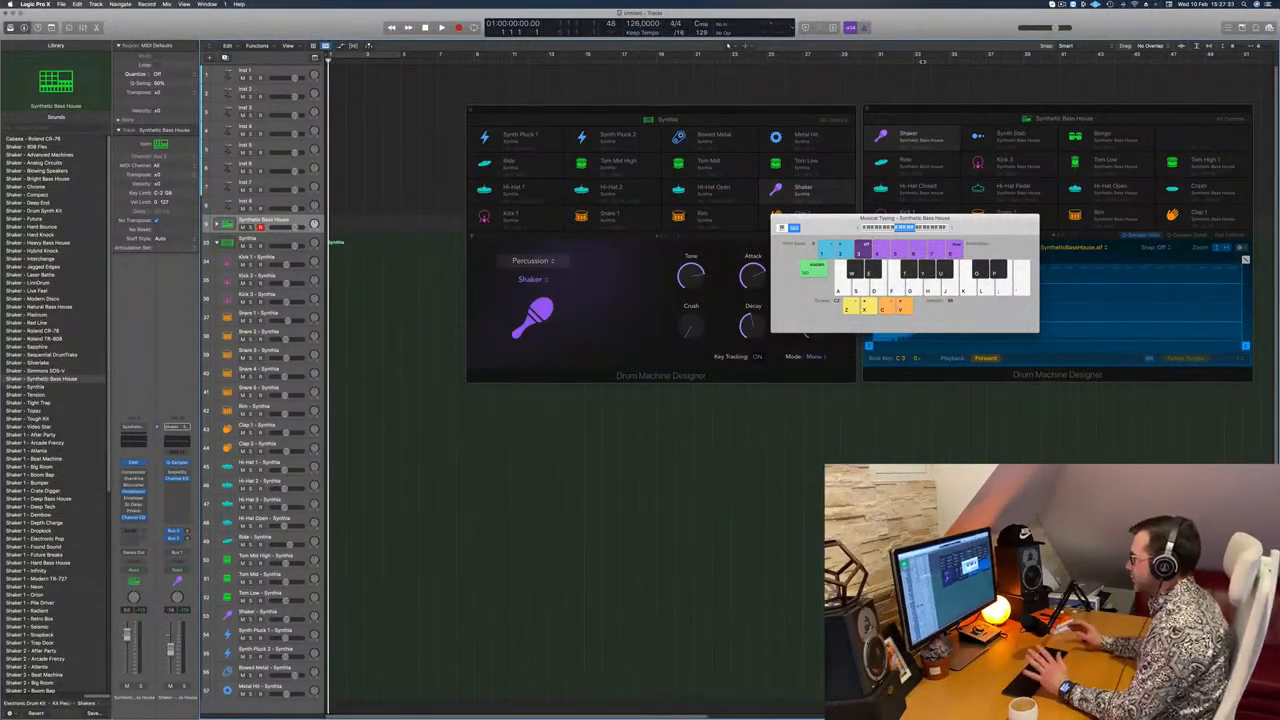
Step: Place the Musical Typing keyboard directly below the Synthia Drum Machine Designer window
drag(822, 228, 528, 405)
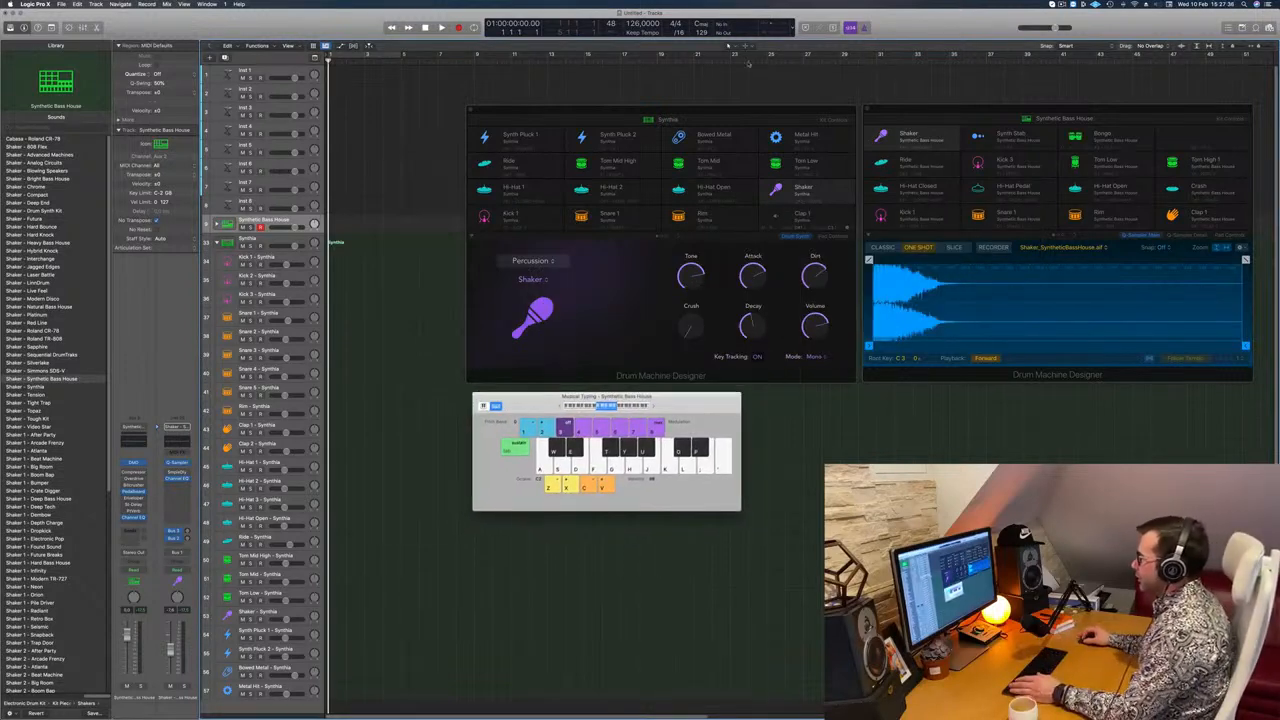
drag(767, 105, 771, 107)
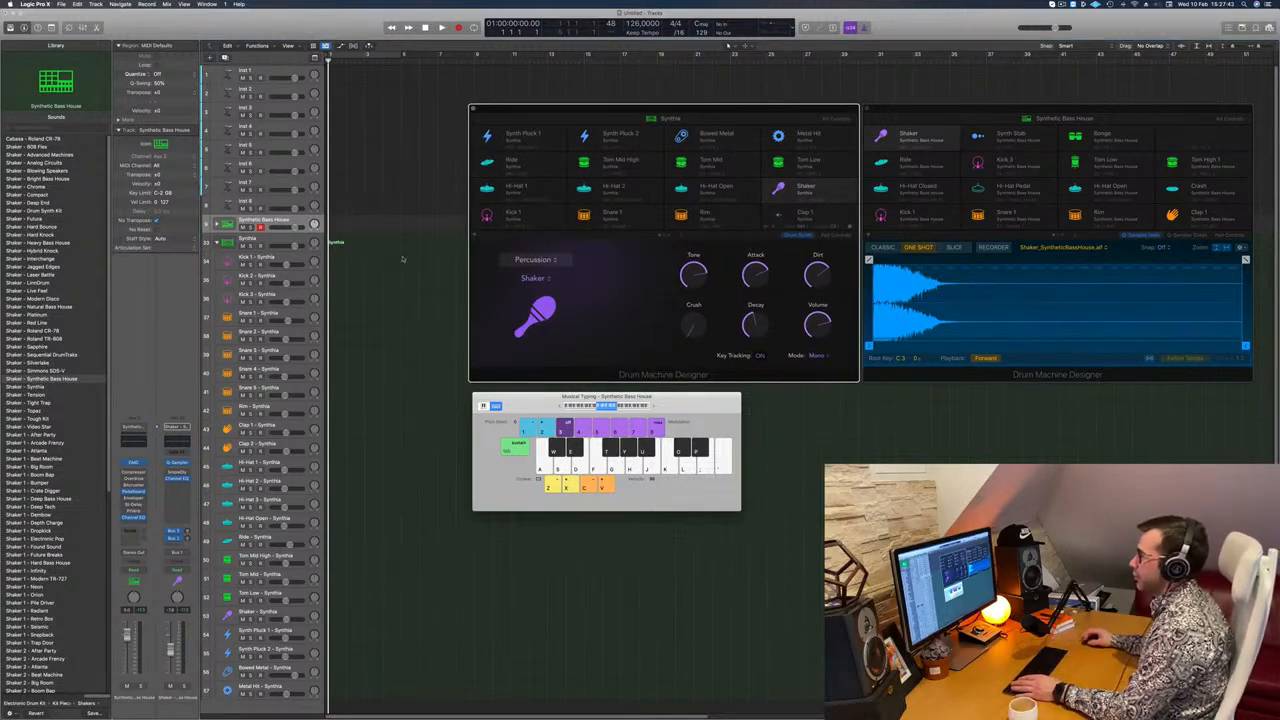
Step: Expand the Synthetic Bass House track stack and audition its Kick 1 track with a few notes
click(216, 223)
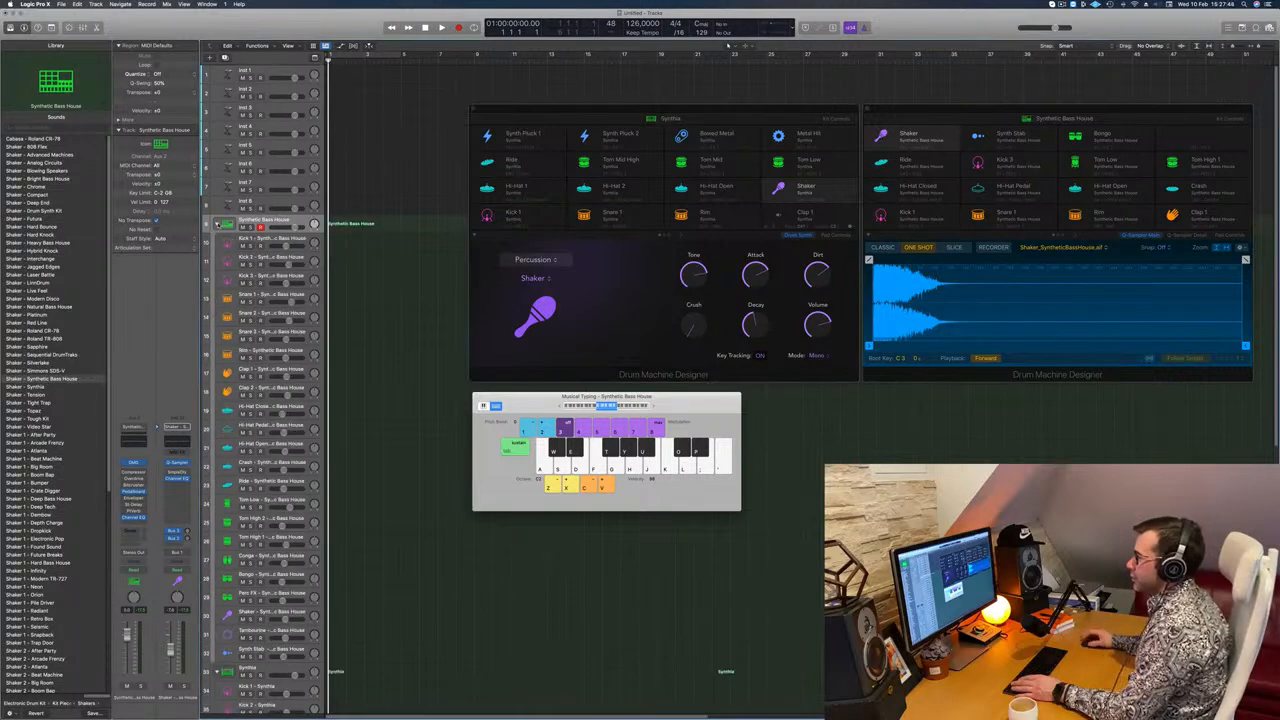
click(276, 241)
mouse_move(731, 110)
mouse_down()
mouse_move(518, 177)
mouse_move(718, 95)
mouse_move(735, 104)
mouse_up()
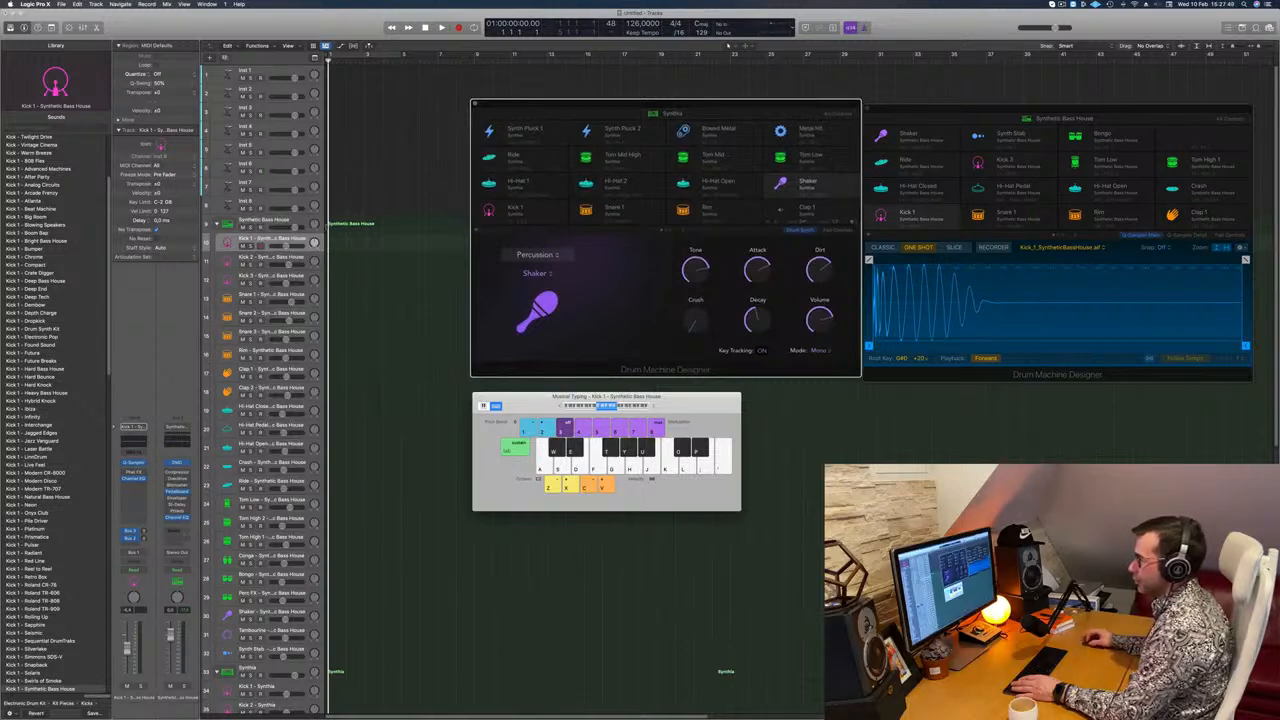
key(a)
key(a)
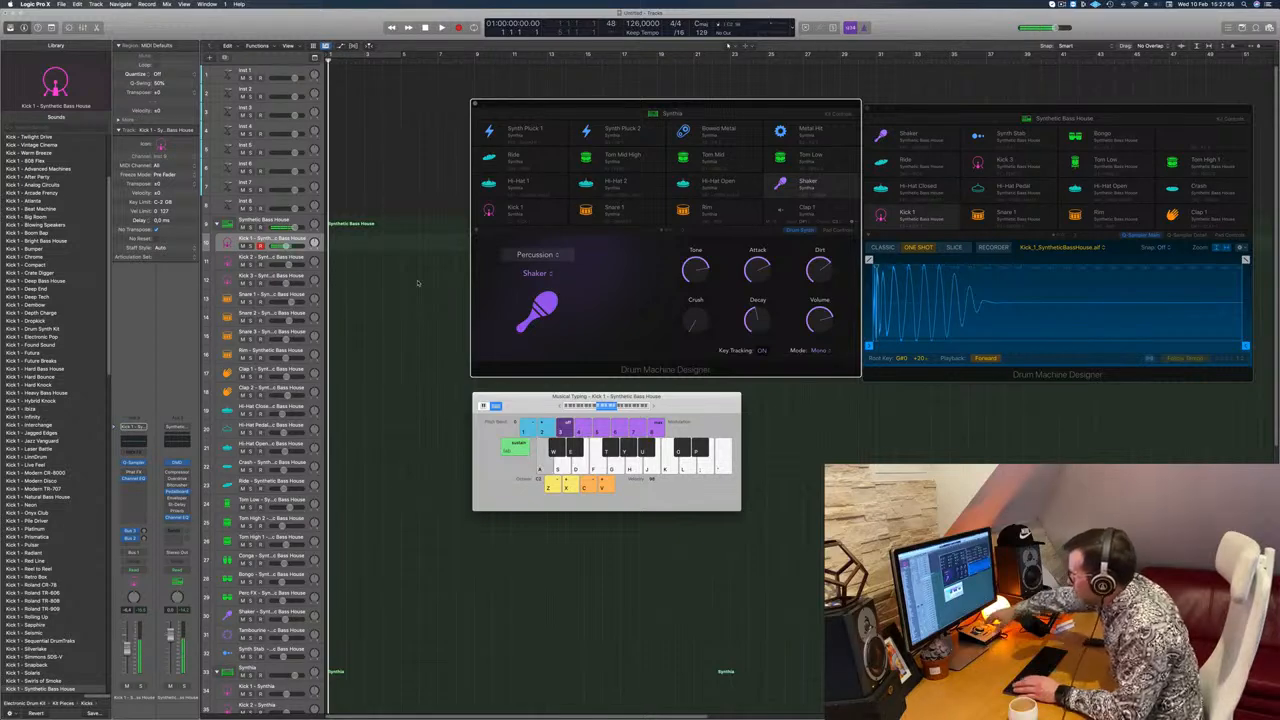
key(a)
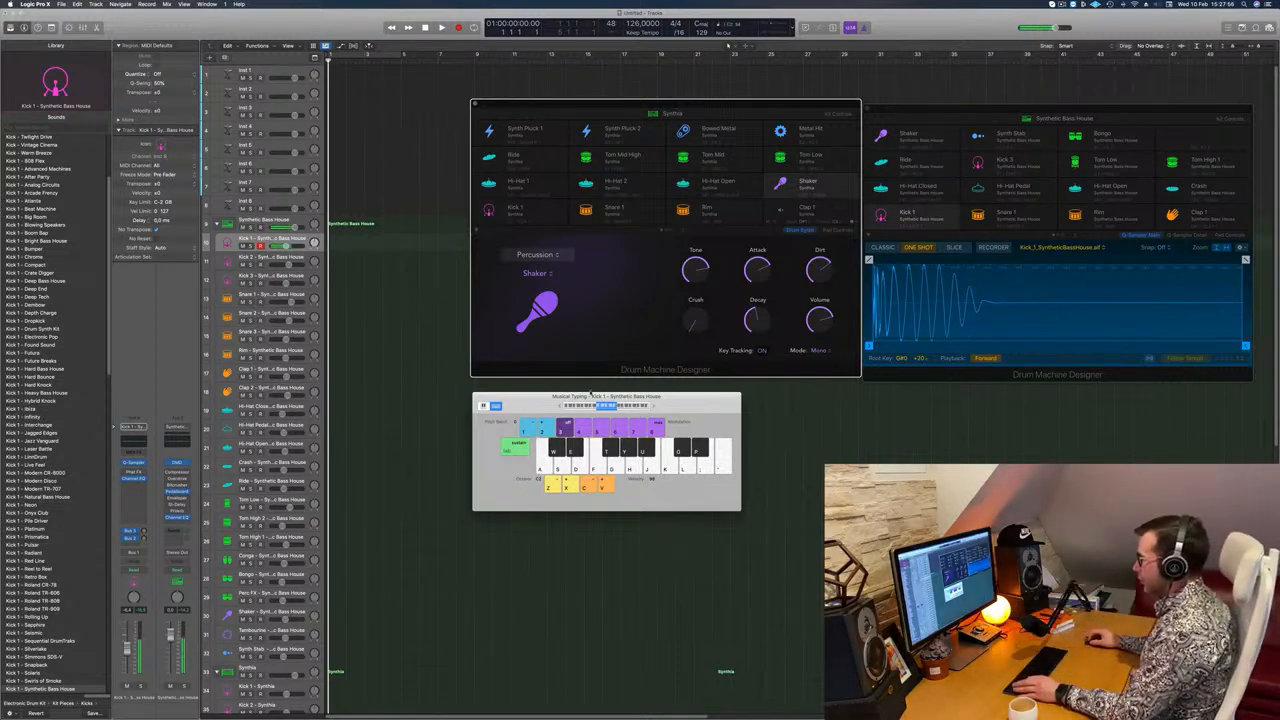
Step: Lower the Musical Typing range to octave C1 and play Kick 1 repeatedly at that pitch
drag(562, 407, 561, 408)
key(a)
key(a)
key(a)
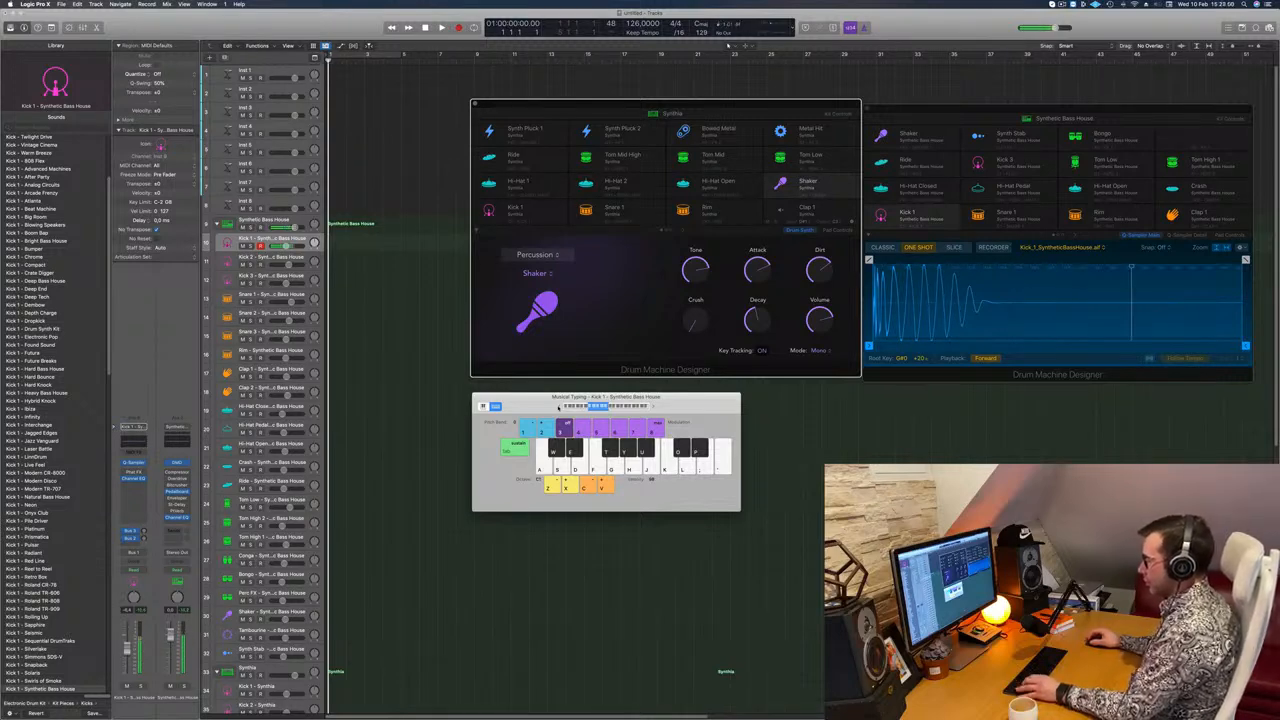
key(a)
key(a)
key(a)
key(a)
Step: Select the main Synthetic Bass House track and audition the kit's kick, rim and snare sounds
key(a)
click(290, 219)
key(a)
key(a)
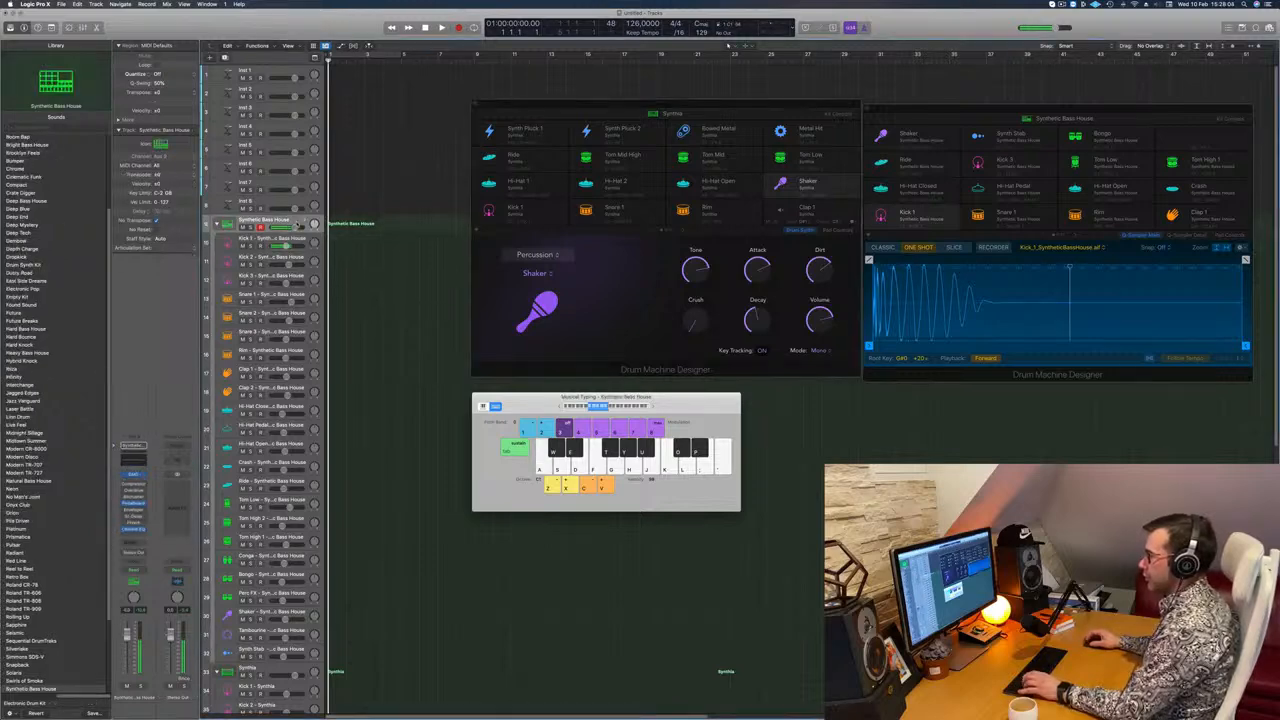
key(a)
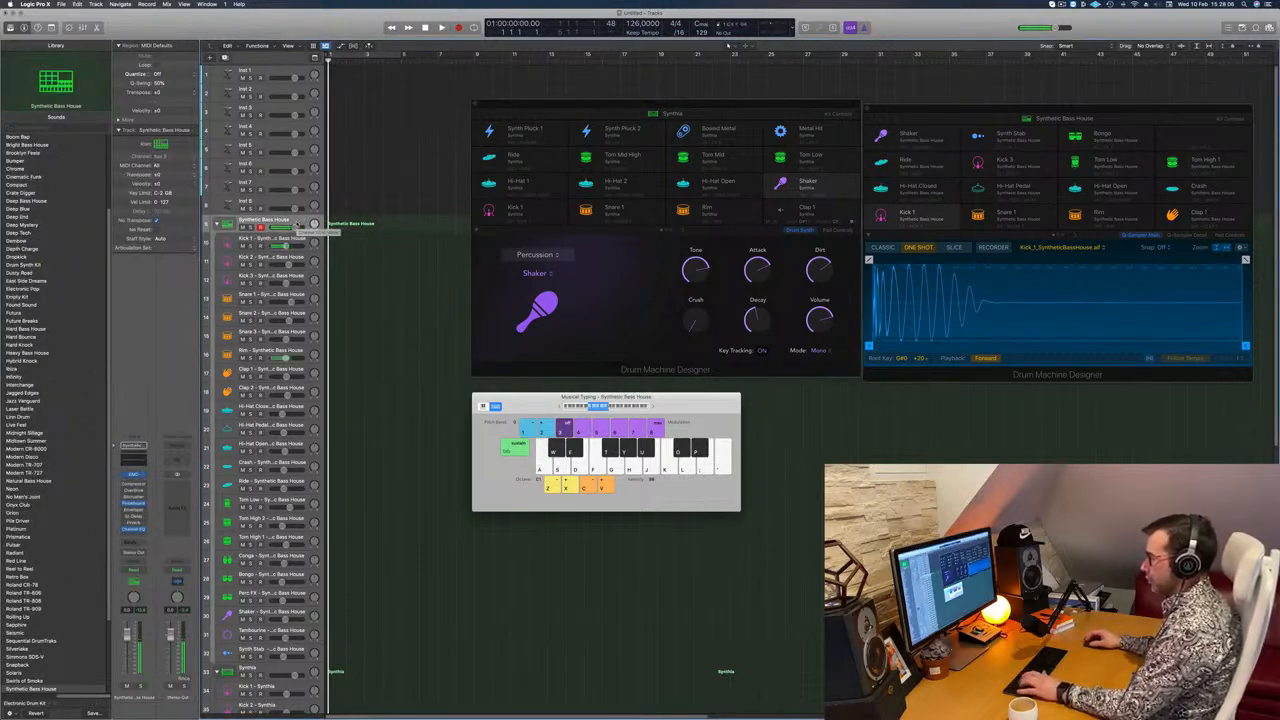
key(a)
key(a)
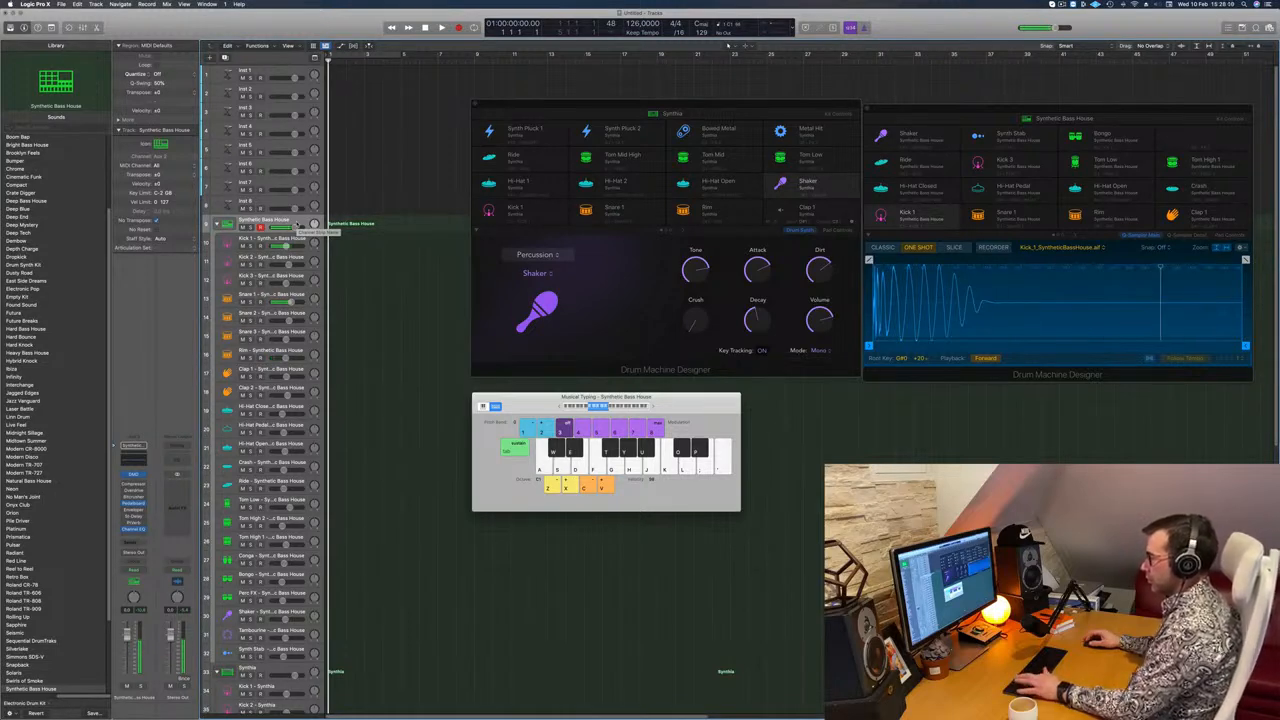
key(a)
key(a)
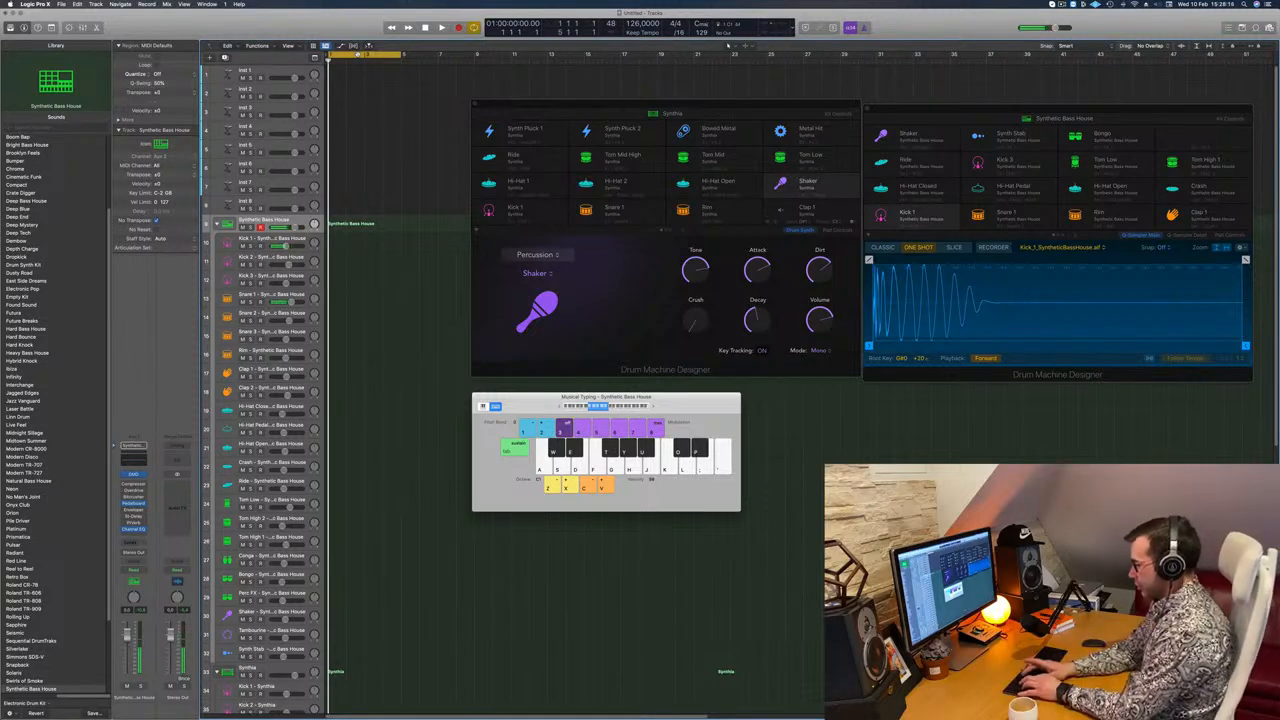
Step: Record a kick and snare pattern on the main Synthetic Bass House track, starting at bar 1
key(space)
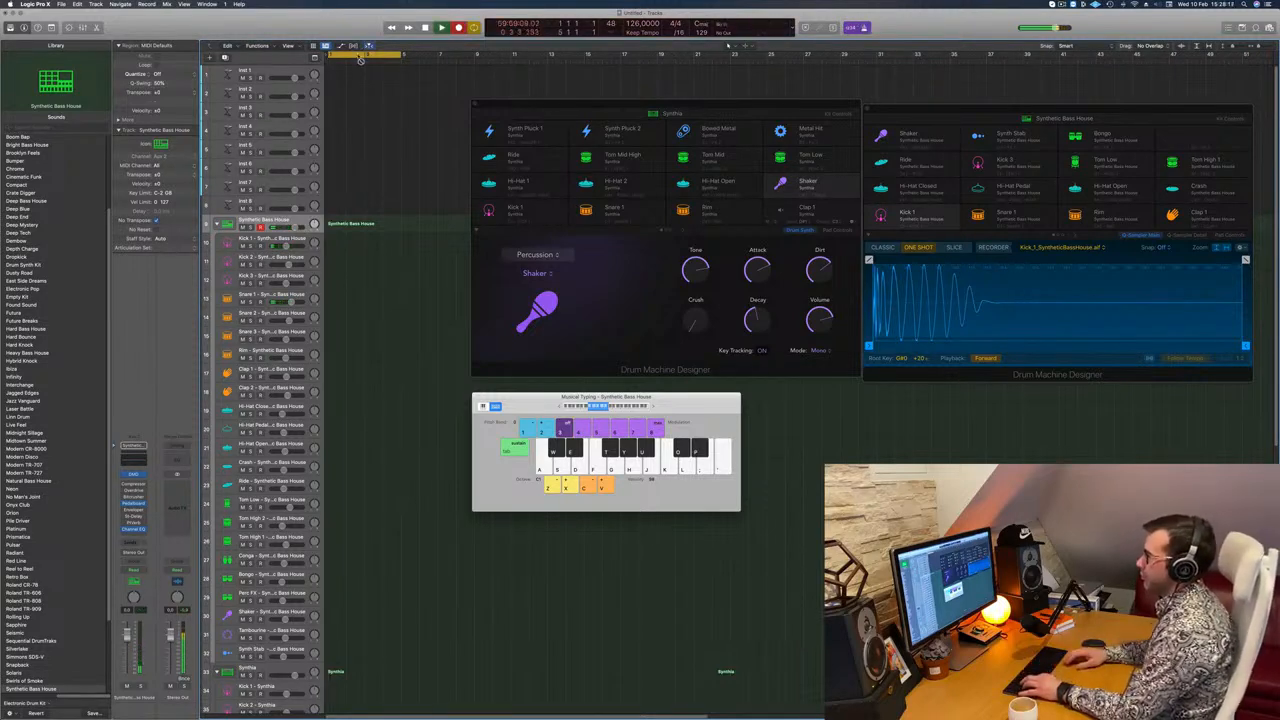
key(a)
key(a)
key(a)
key(a)
key(a)
key(space)
key(space)
Step: Shorten the recorded region to two bars using the Split option for overlapping notes, and open it in the Piano Roll
super+double_click(365, 225)
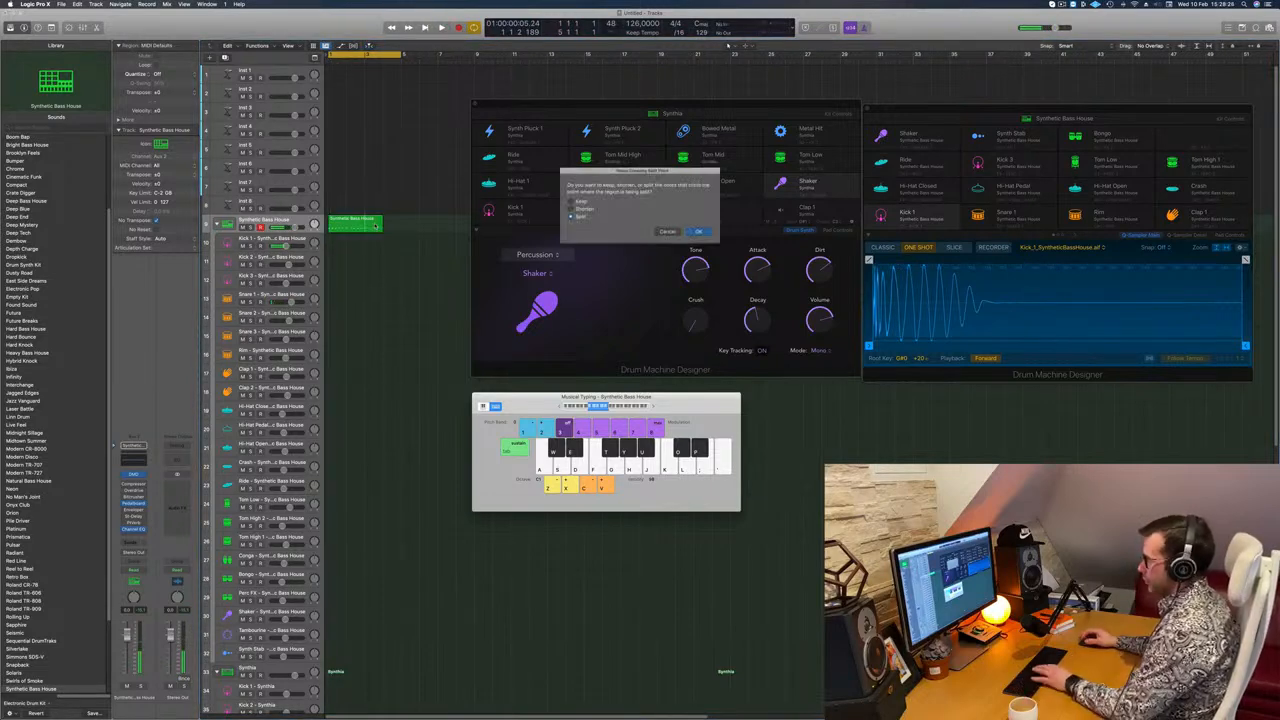
key(Return)
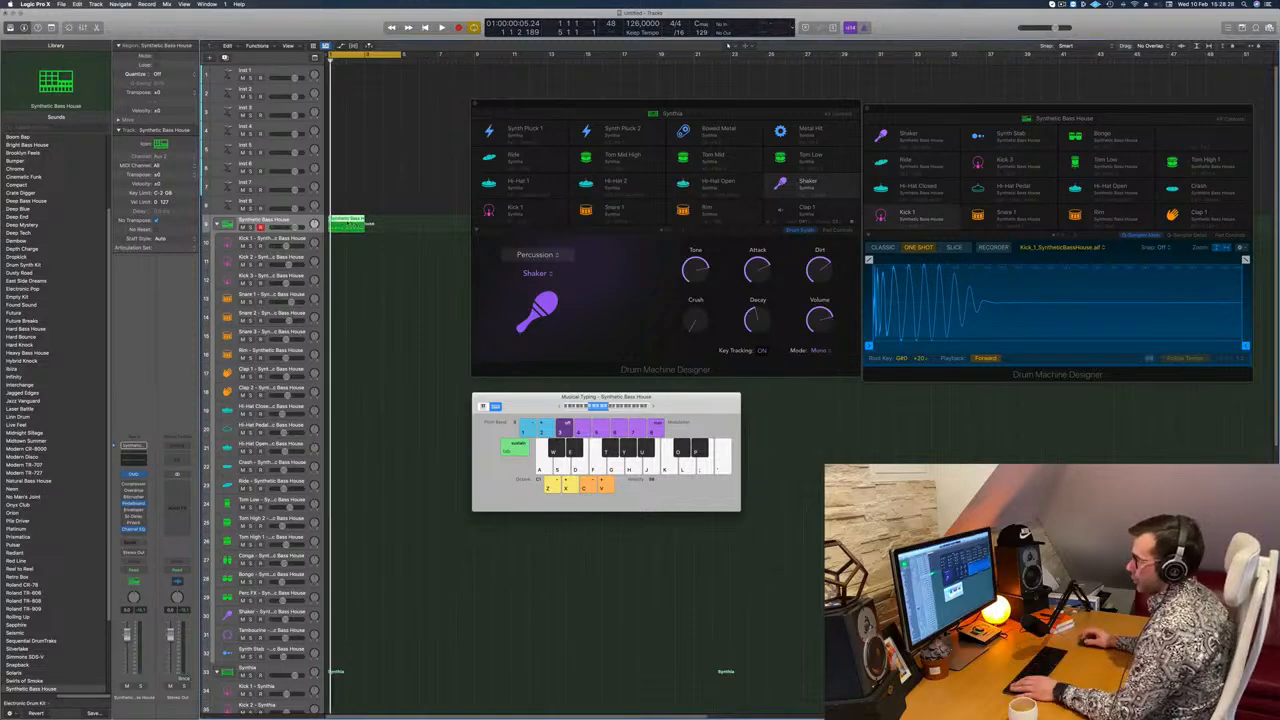
key(p)
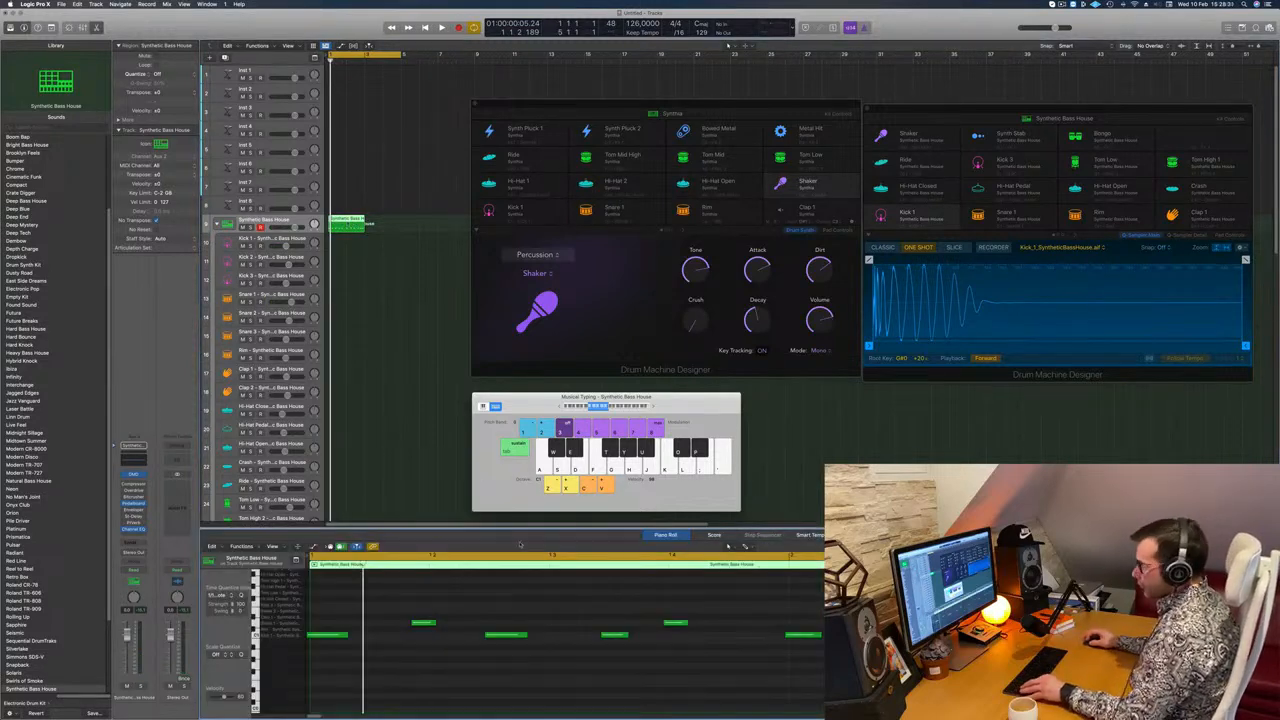
Step: Copy the two-bar pattern region to the Kick 1 track and select the copy's snare notes
drag(341, 220, 343, 248)
scroll(460, 608, down, 3)
click(360, 611)
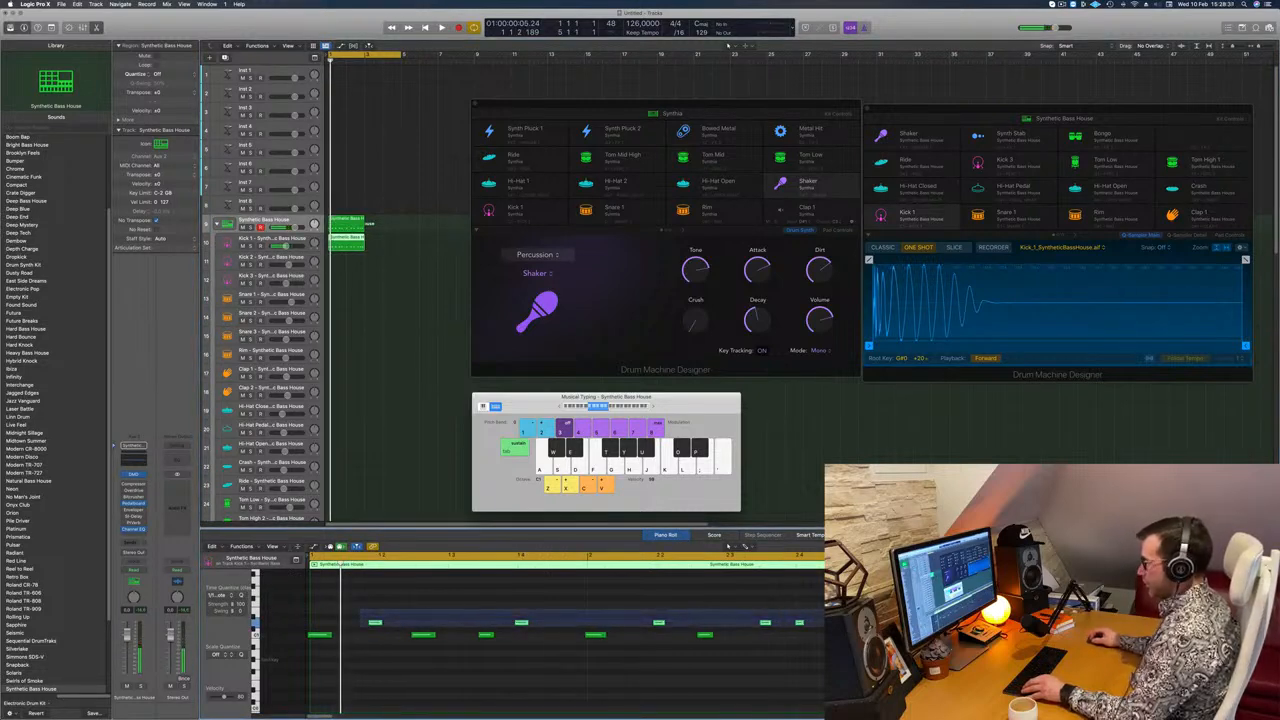
key(super+a)
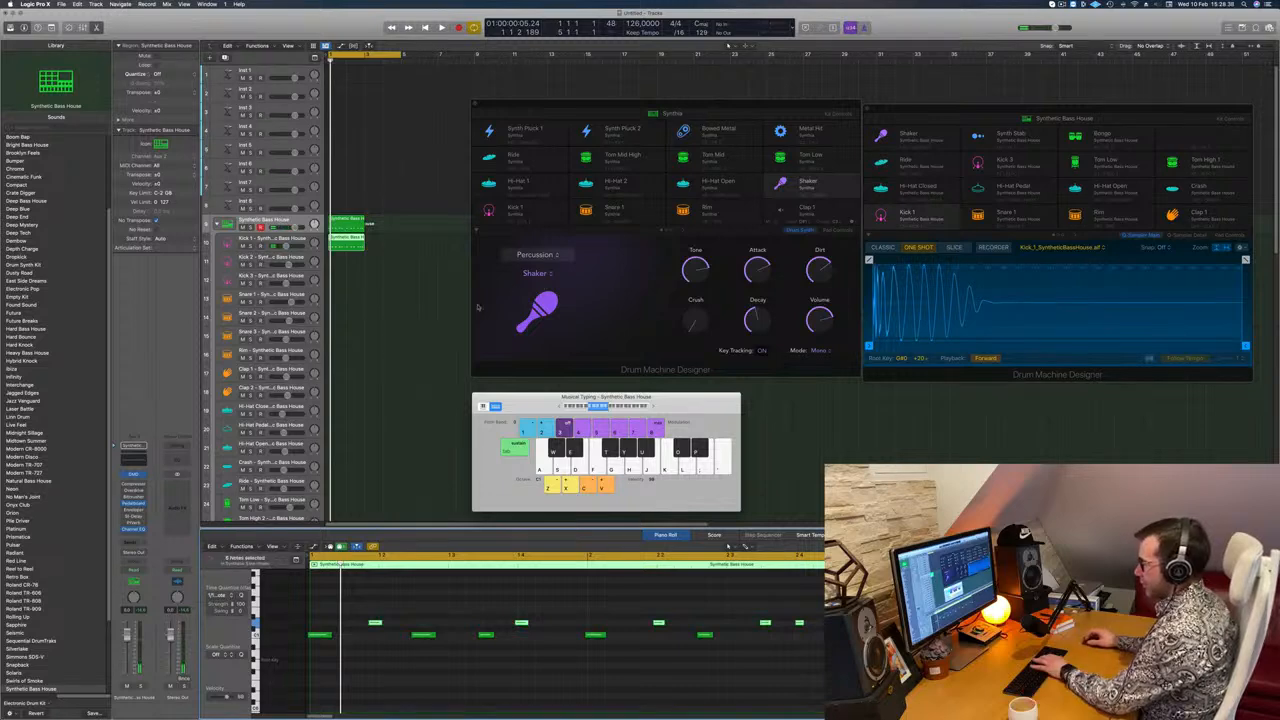
Step: Delete the kick notes from the Kick 1 copy and transpose its remaining snare notes down an octave
click(440, 271)
click(348, 225)
drag(335, 661, 862, 632)
key(Delete)
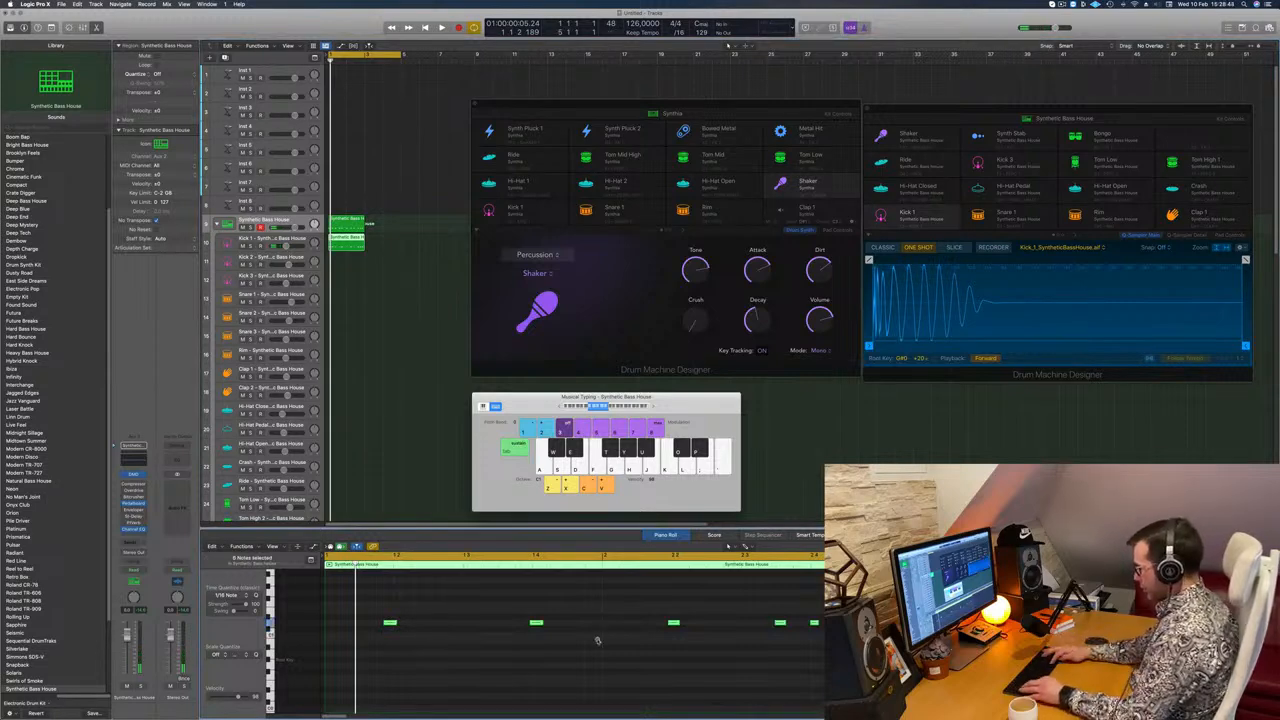
key(alt+shift+Down)
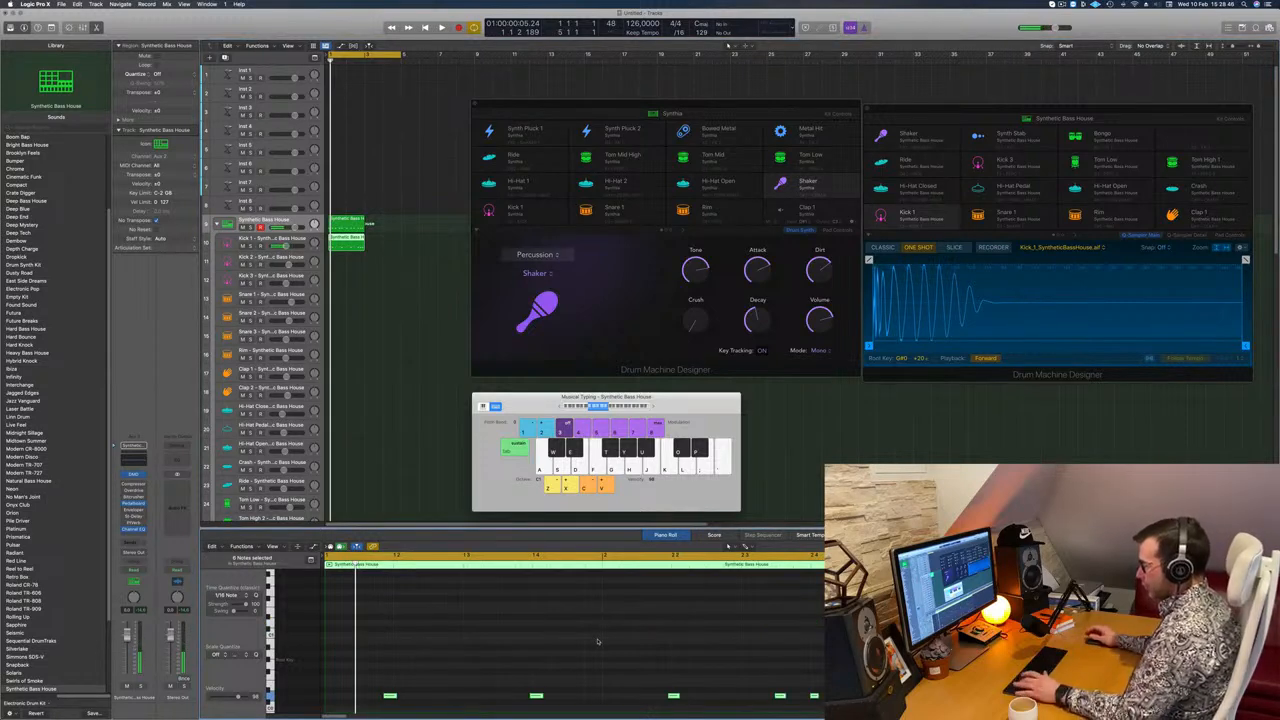
drag(427, 672, 363, 709)
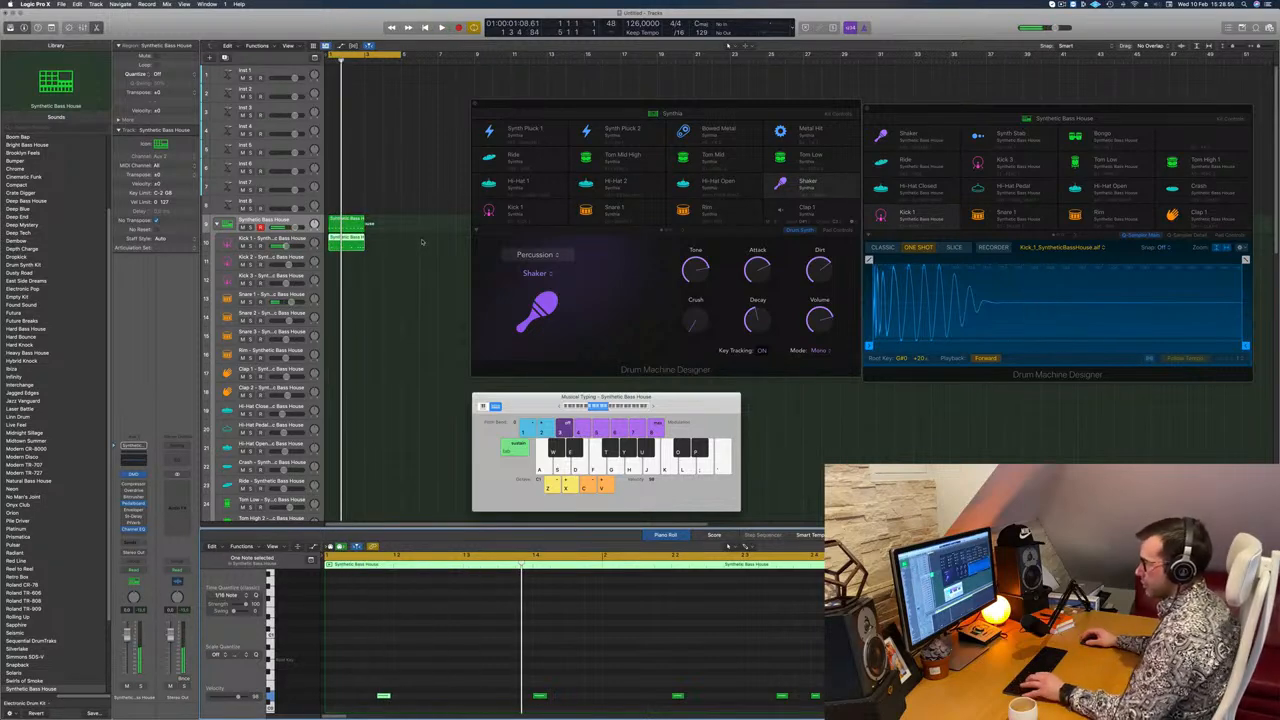
Step: Nudge the first snare note in the main stack region slightly later and play the pattern back
click(345, 223)
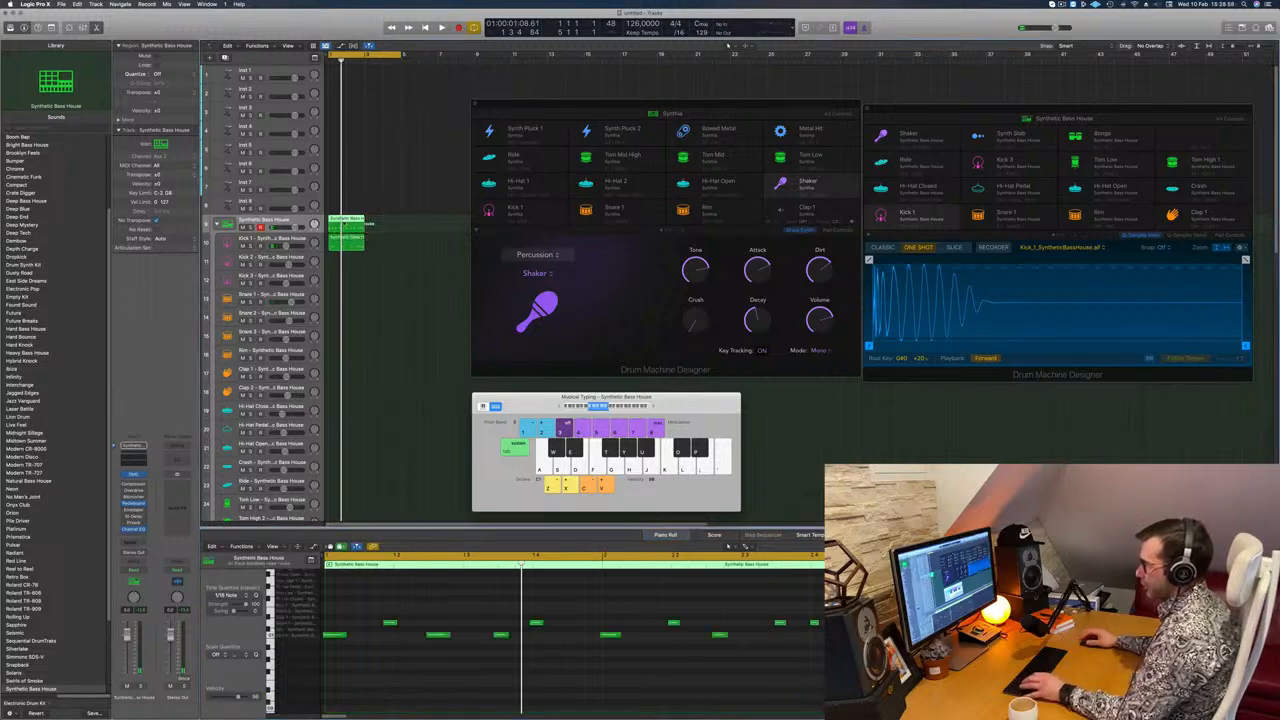
key(space)
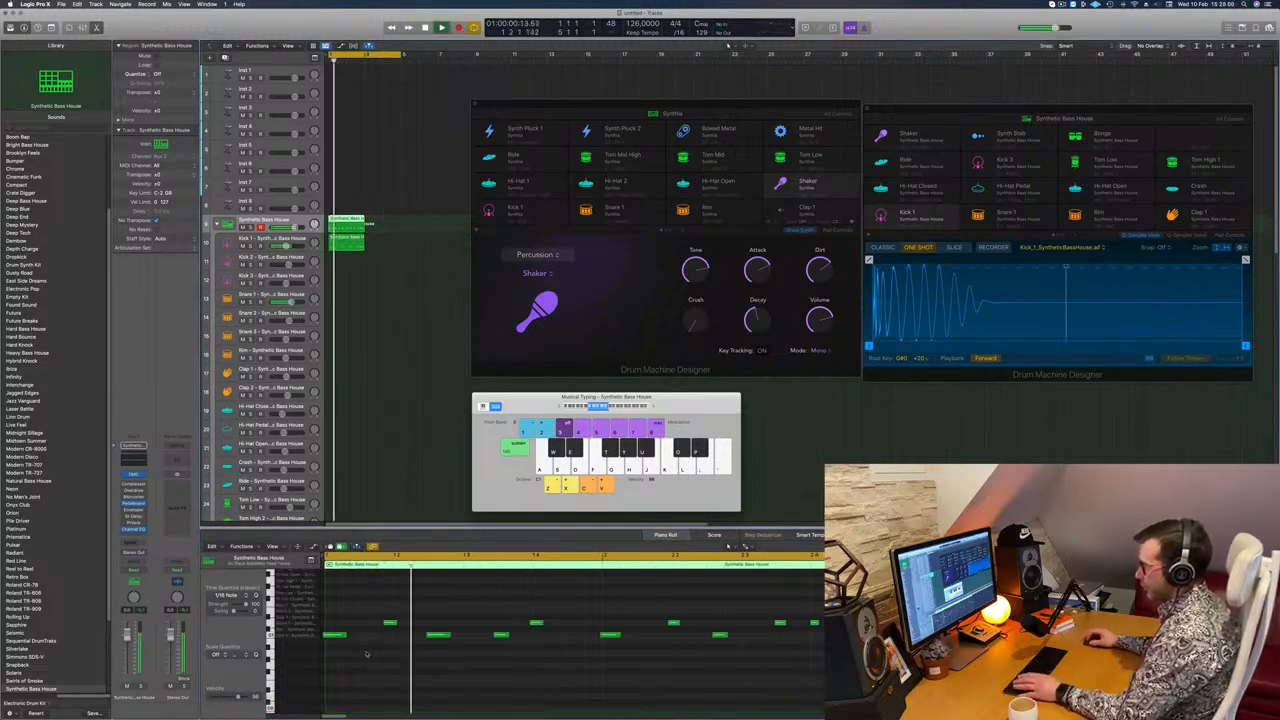
click(390, 625)
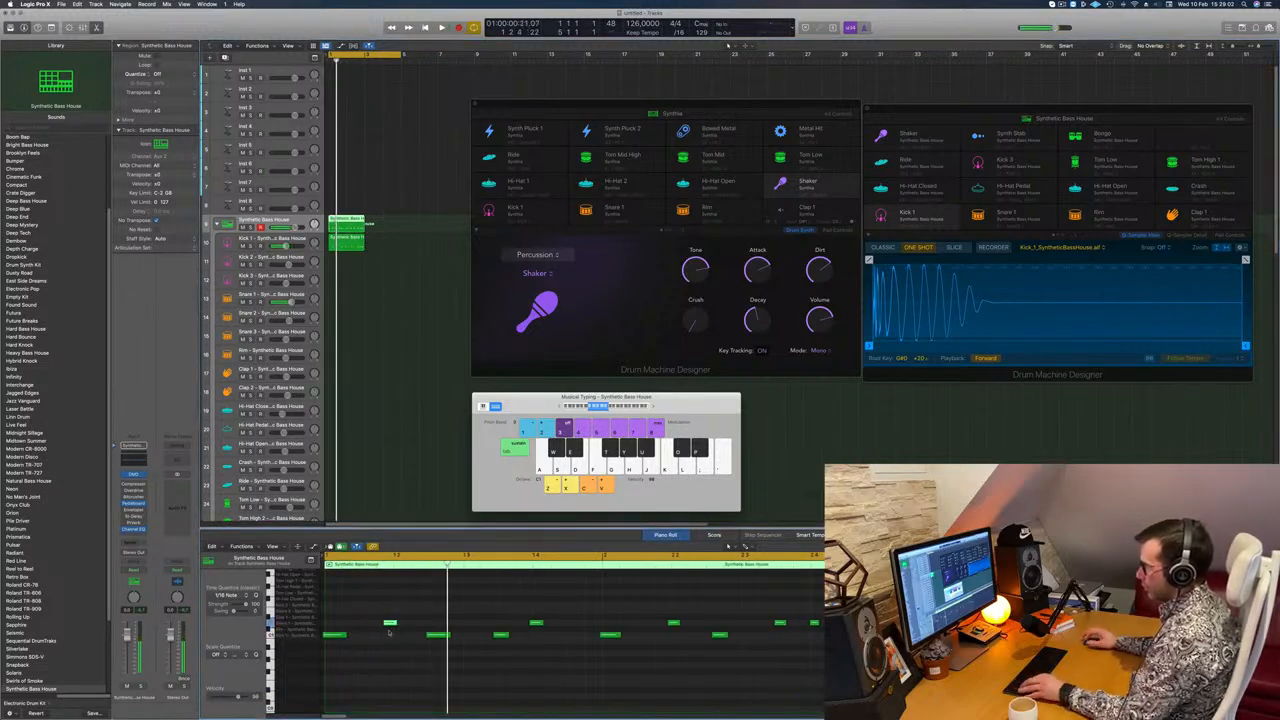
key(alt+Right)
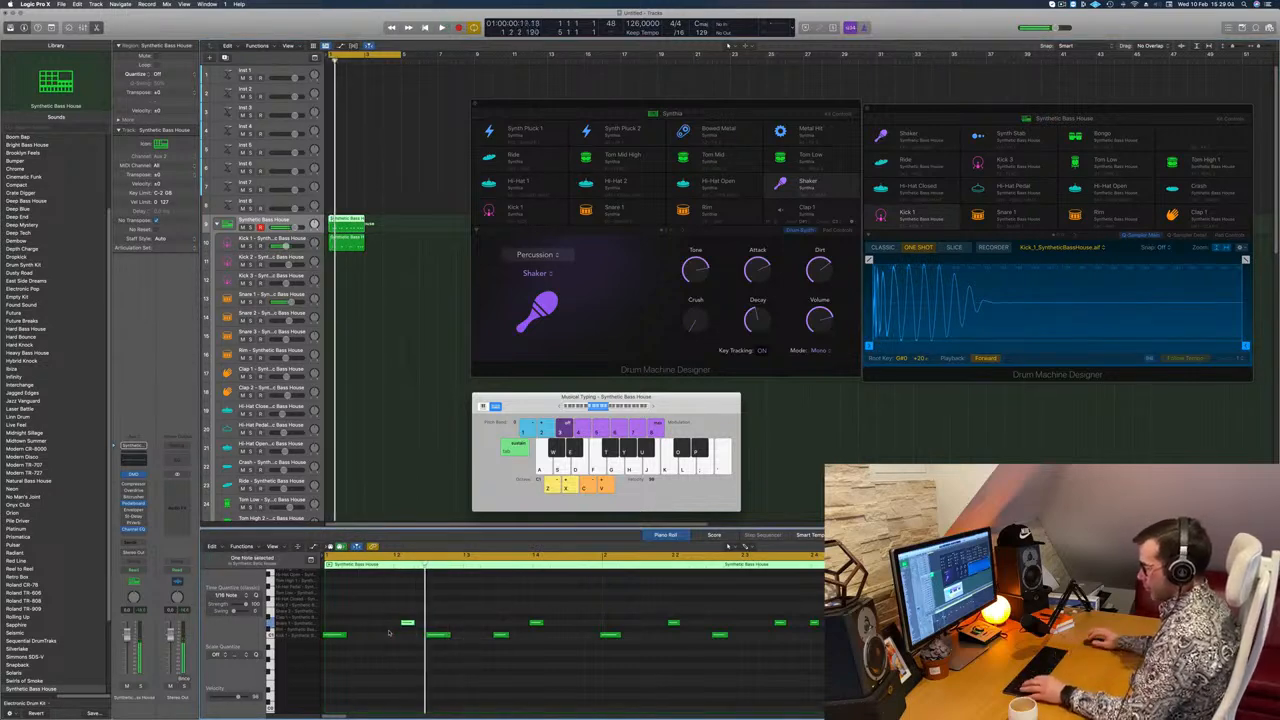
key(super+a)
click(410, 596)
key(space)
key(super+Left)
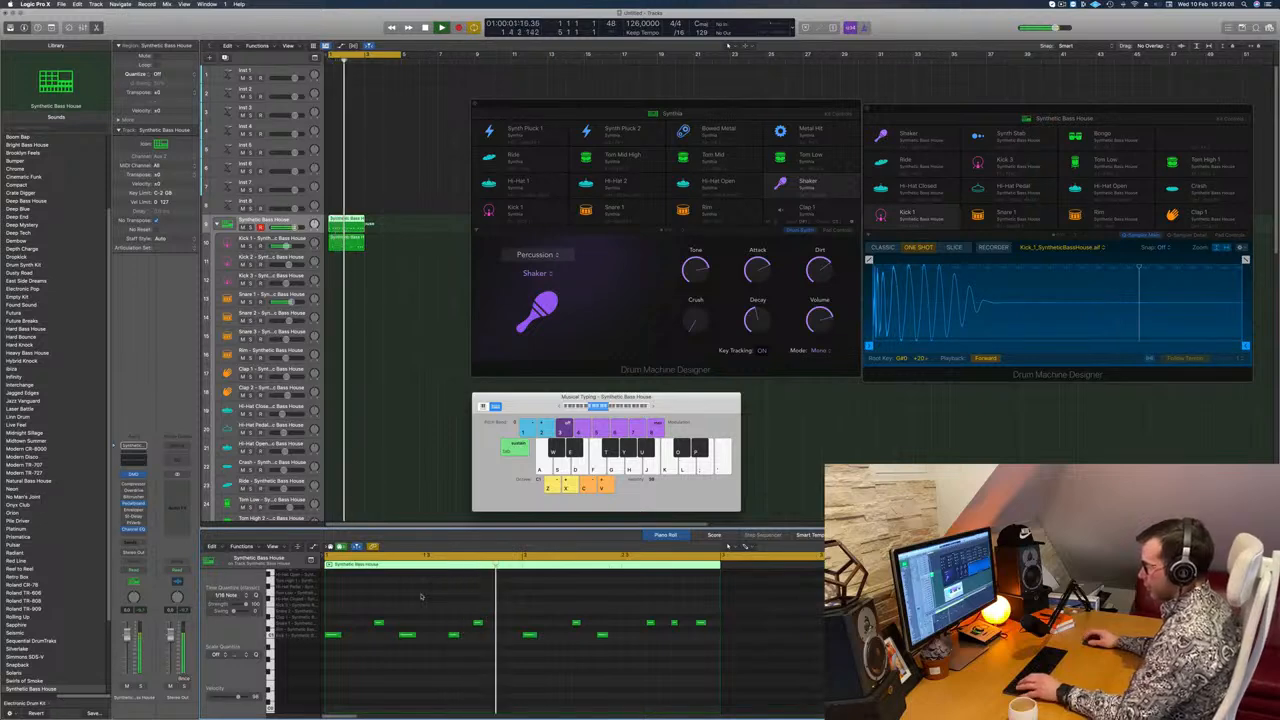
Step: Stop playback and delete the copied region from the Kick 1 track
key(space)
click(358, 243)
click(355, 227)
click(354, 247)
key(Delete)
Step: Play back the main stack pattern and copy its region to the Kick 1 track
key(space)
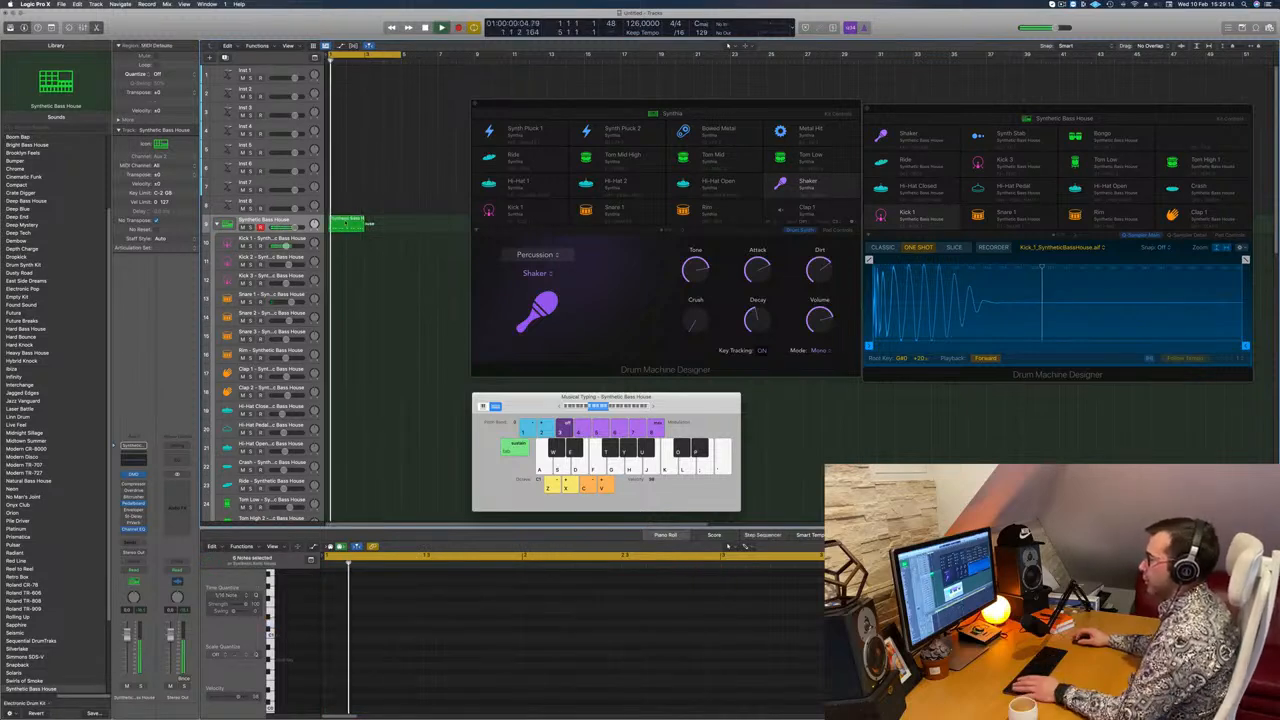
click(352, 228)
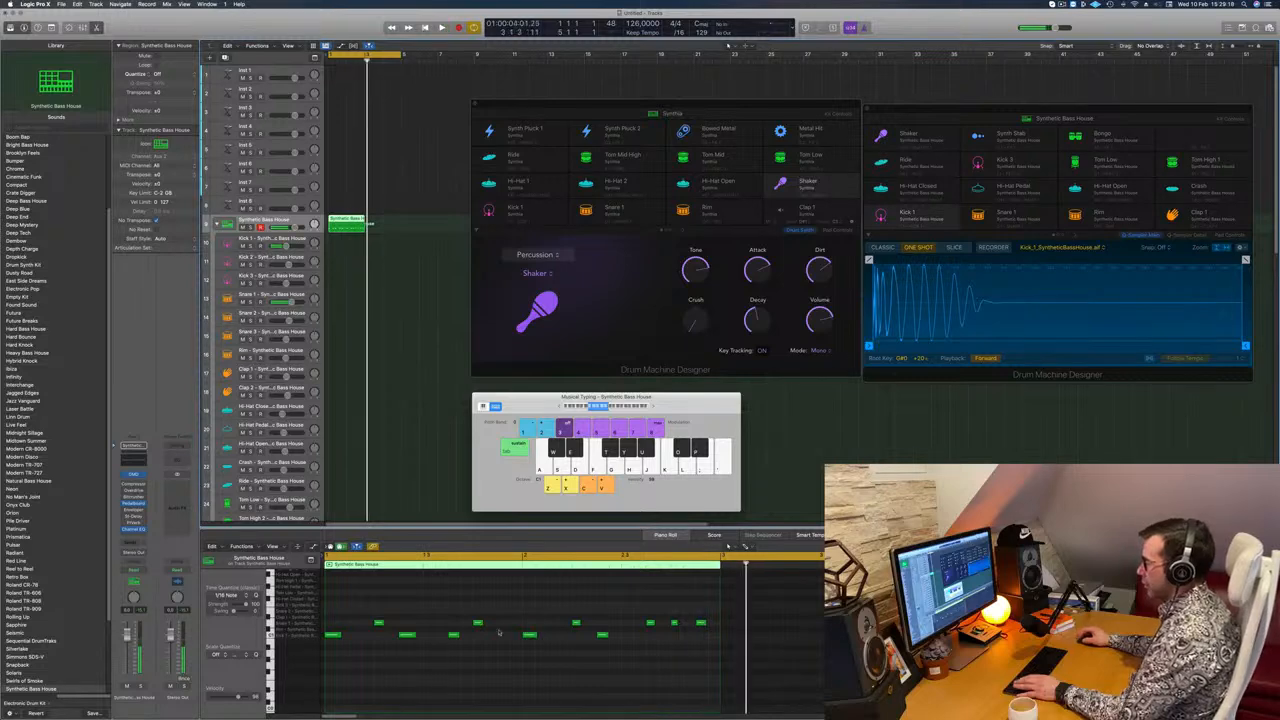
key(space)
drag(364, 222, 349, 240)
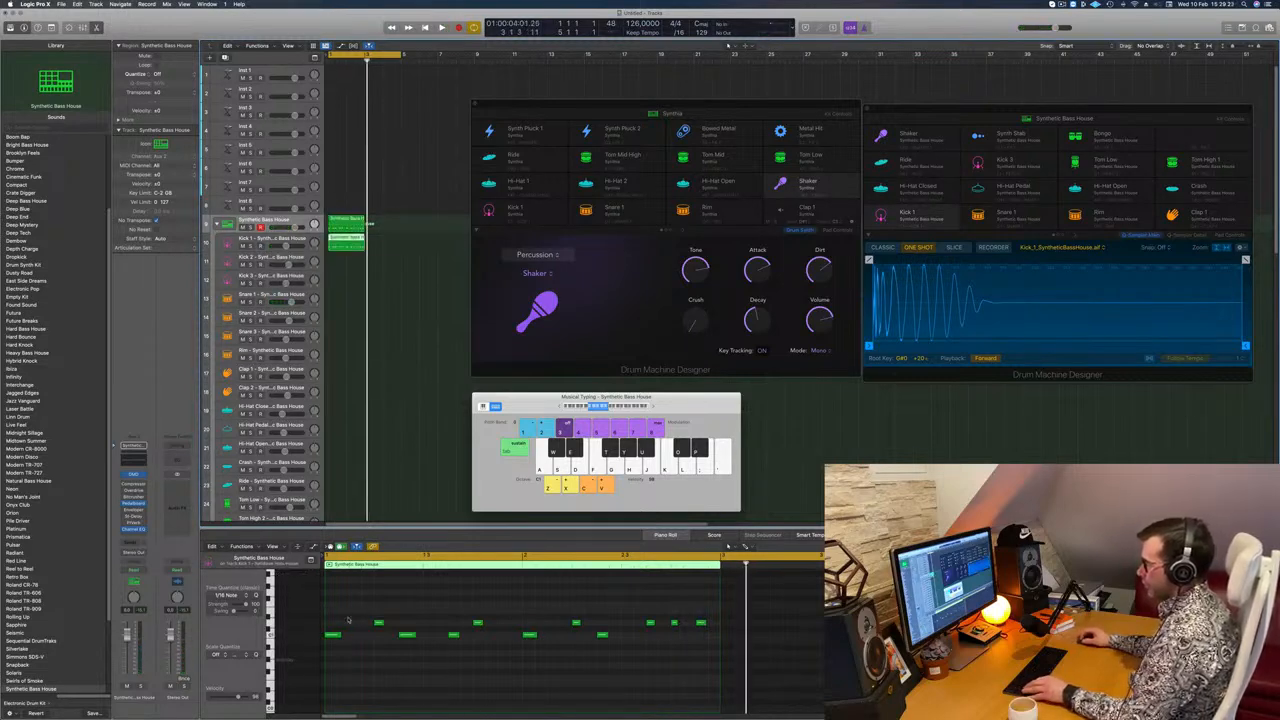
Step: Delete the snare notes from the Kick 1 region and transpose its kick notes down an octave
drag(338, 652, 670, 630)
drag(368, 592, 317, 673)
key(Delete)
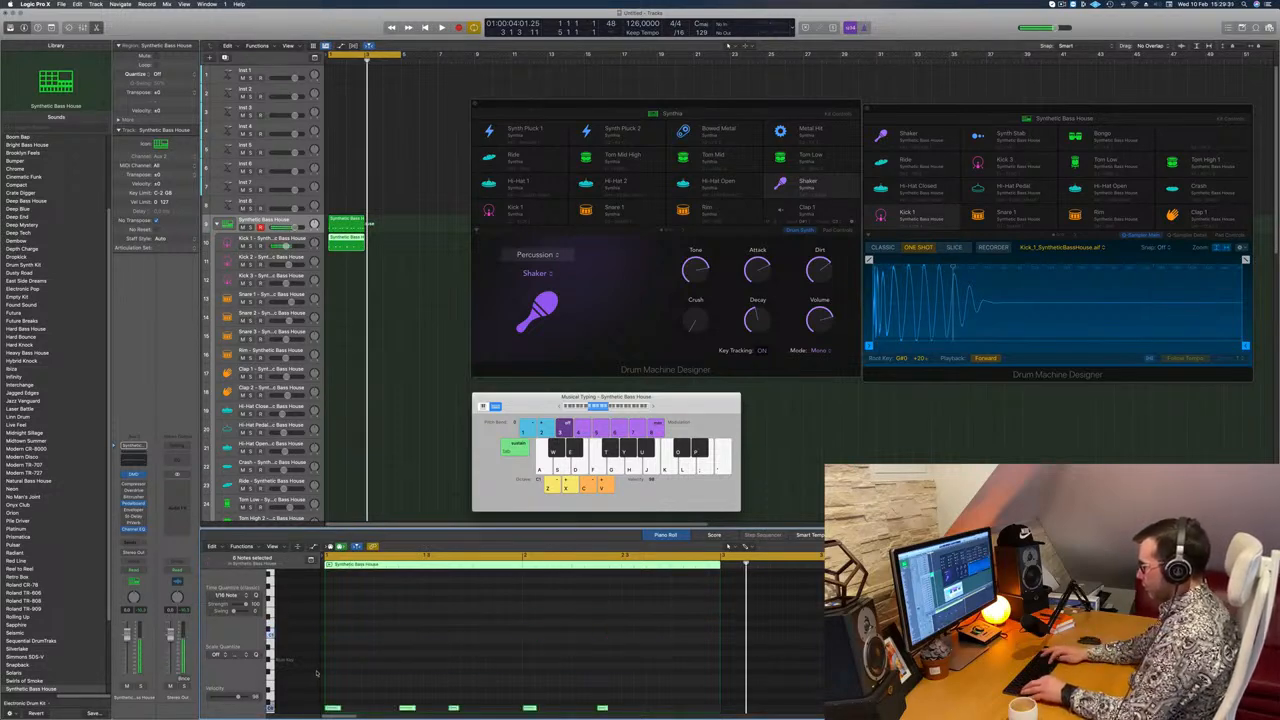
key(alt+shift+Down)
Step: Play back both regions and delete the kick notes from the main Synthetic Bass House region
key(space)
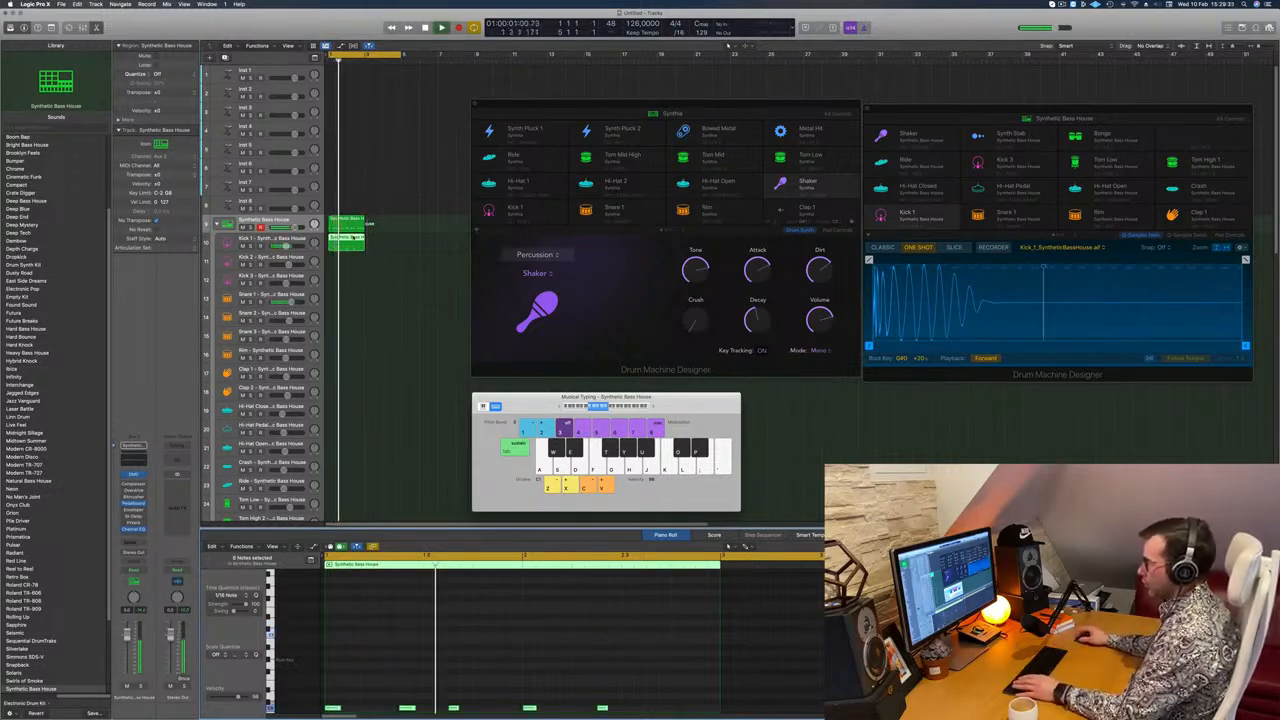
key(space)
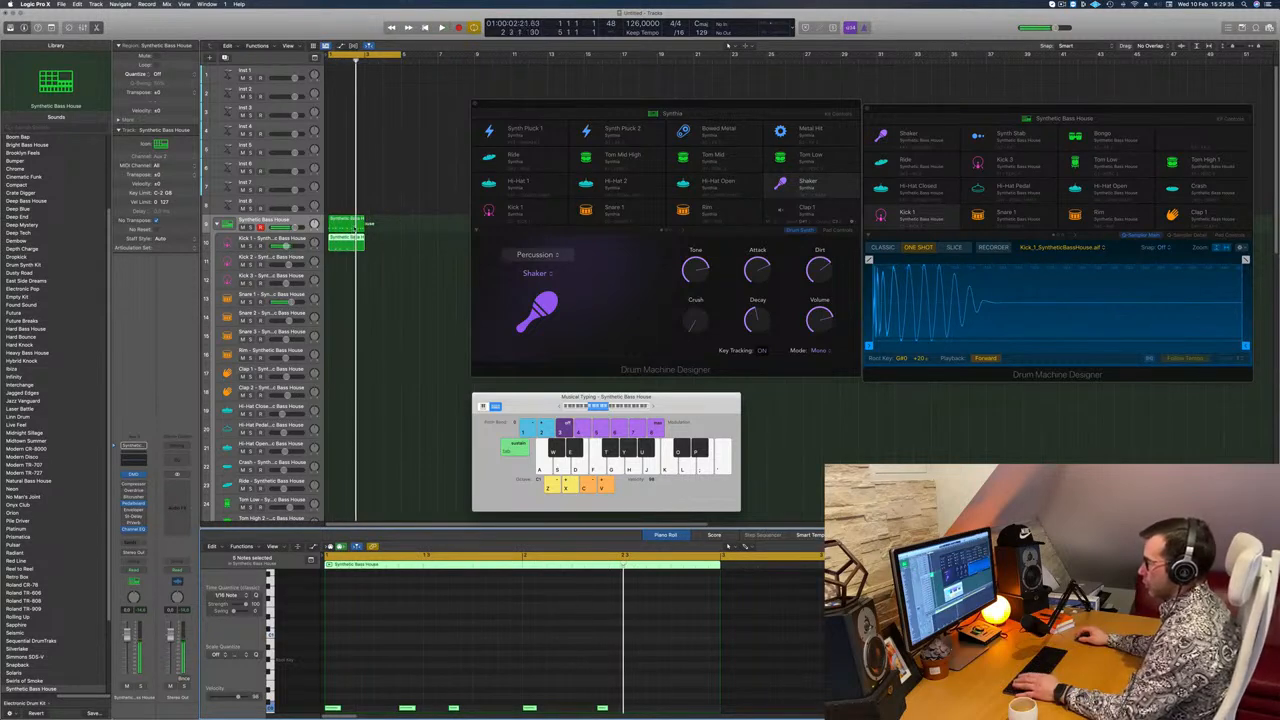
click(350, 222)
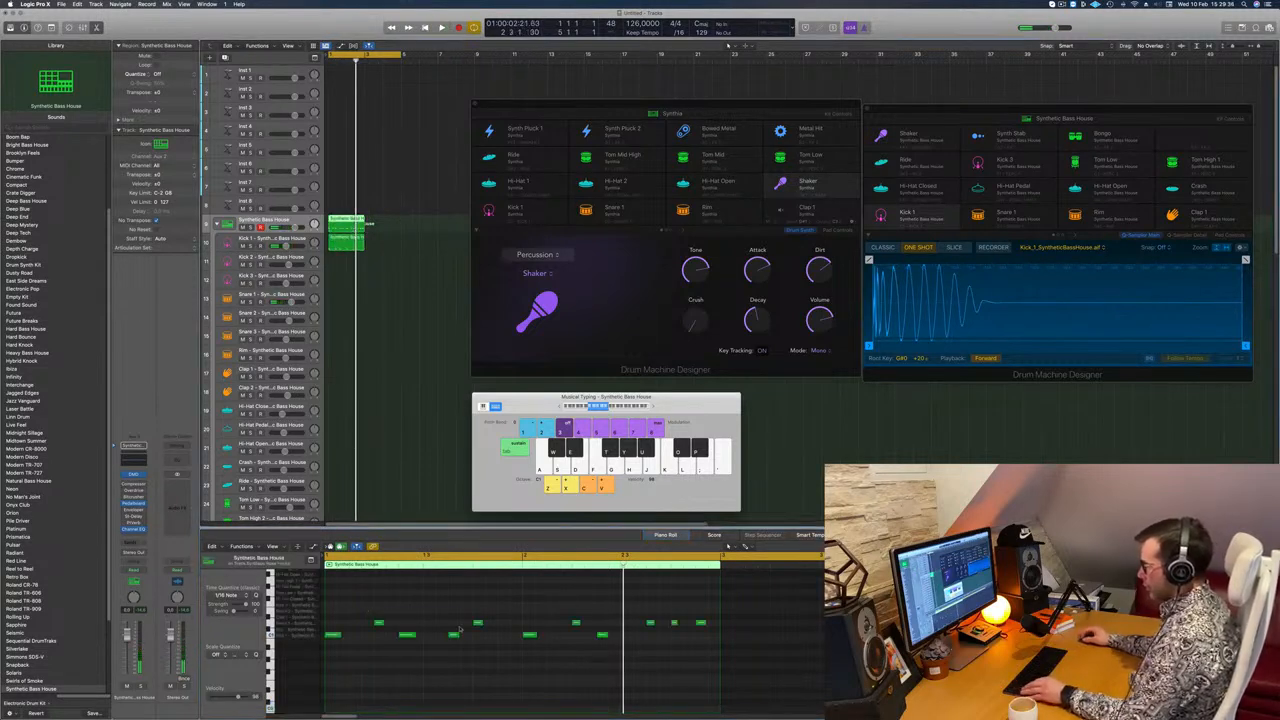
drag(336, 650, 622, 636)
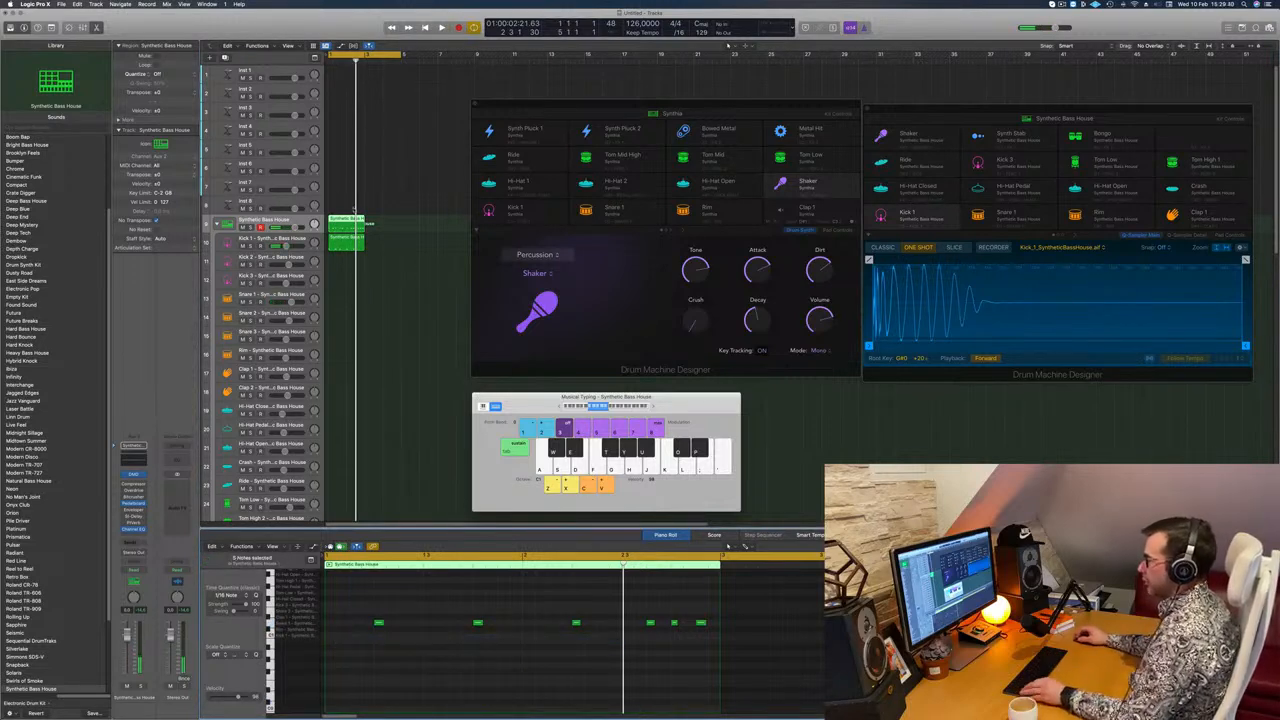
Step: Try the snare-only region on the Kick 3 track with playback, and undo the move
drag(345, 240, 346, 277)
key(space)
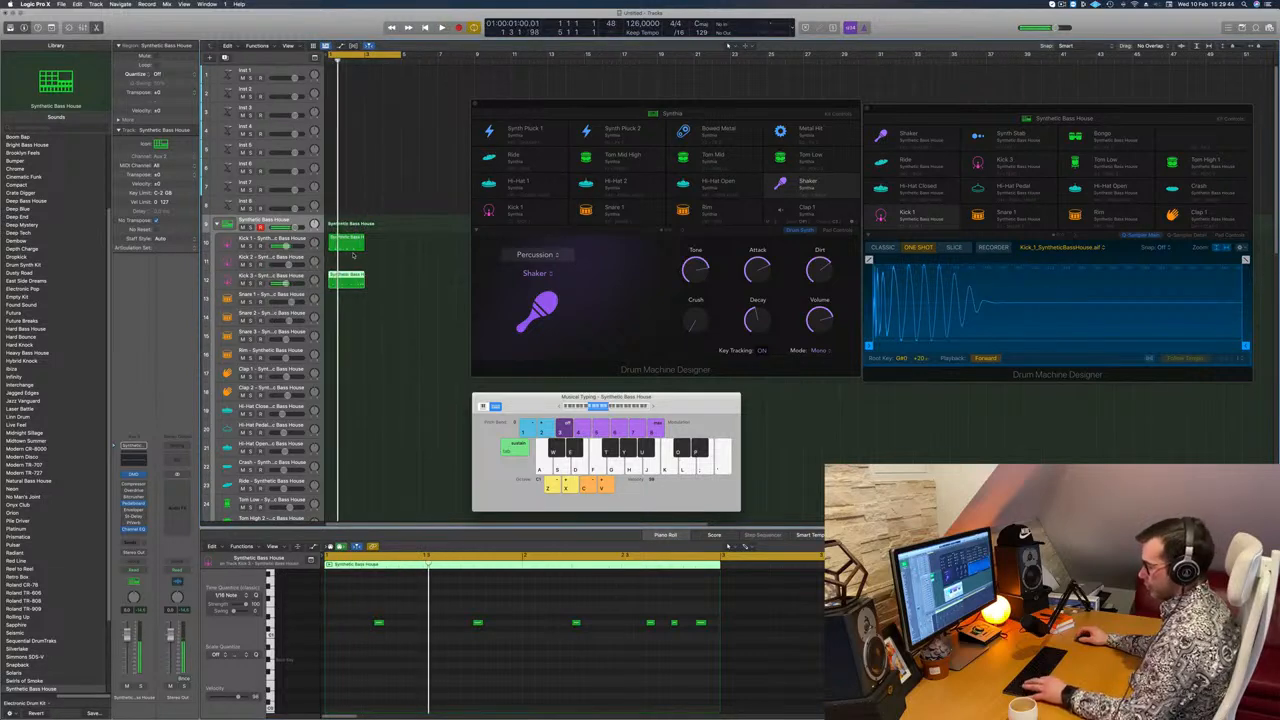
key(super+z)
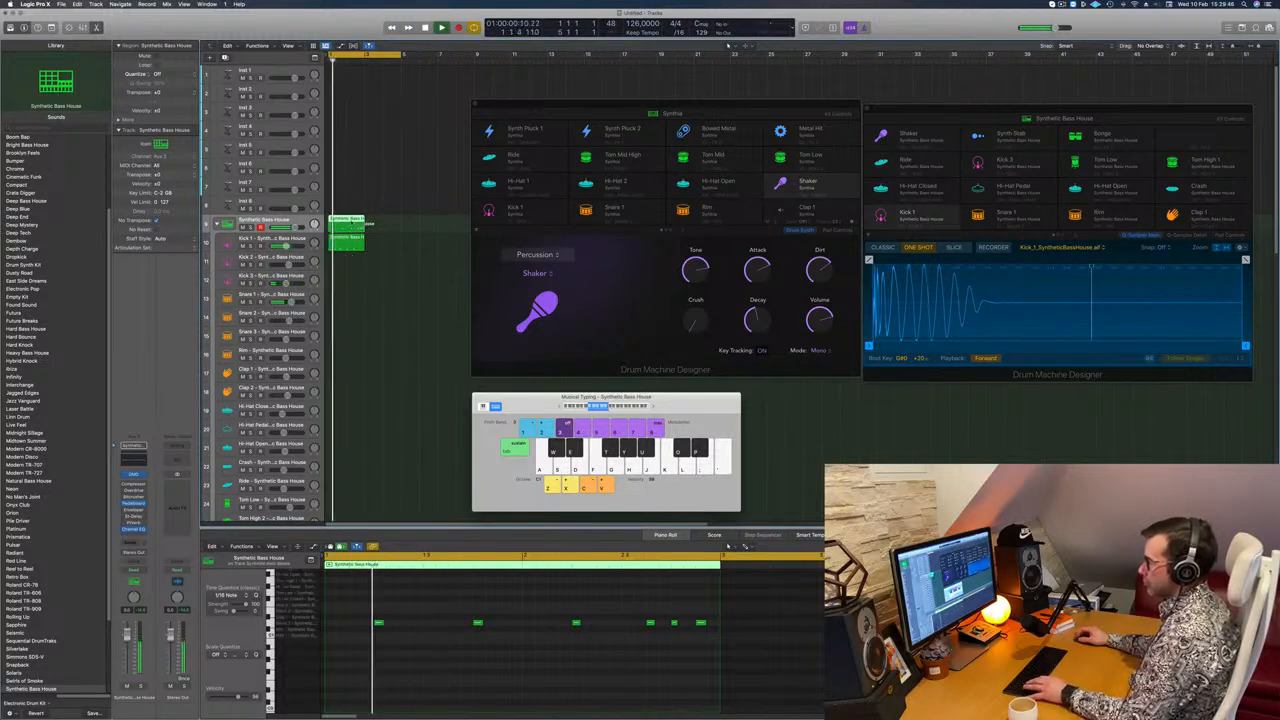
Step: Move the snare-only region from the main track to the Snare 1 track and transpose all its notes
drag(346, 225, 336, 308)
drag(347, 592, 811, 700)
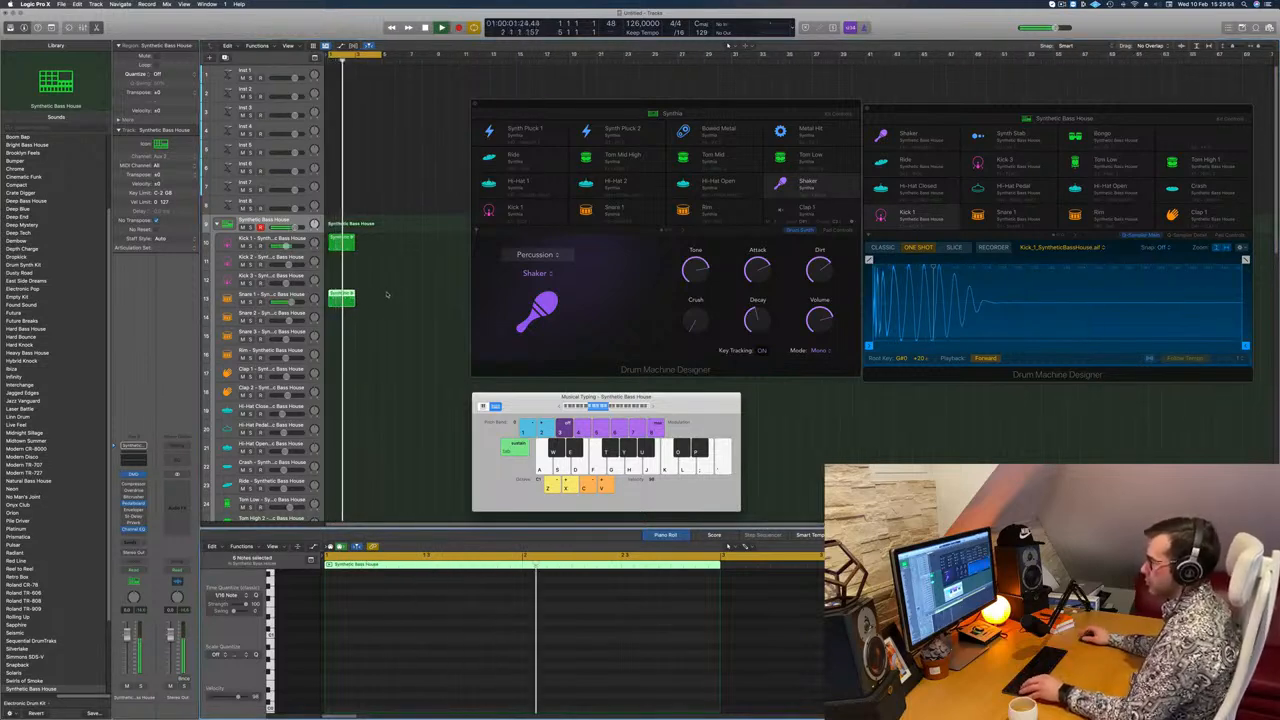
Step: Copy the Kick 1 region to the Kick 3 track
click(347, 243)
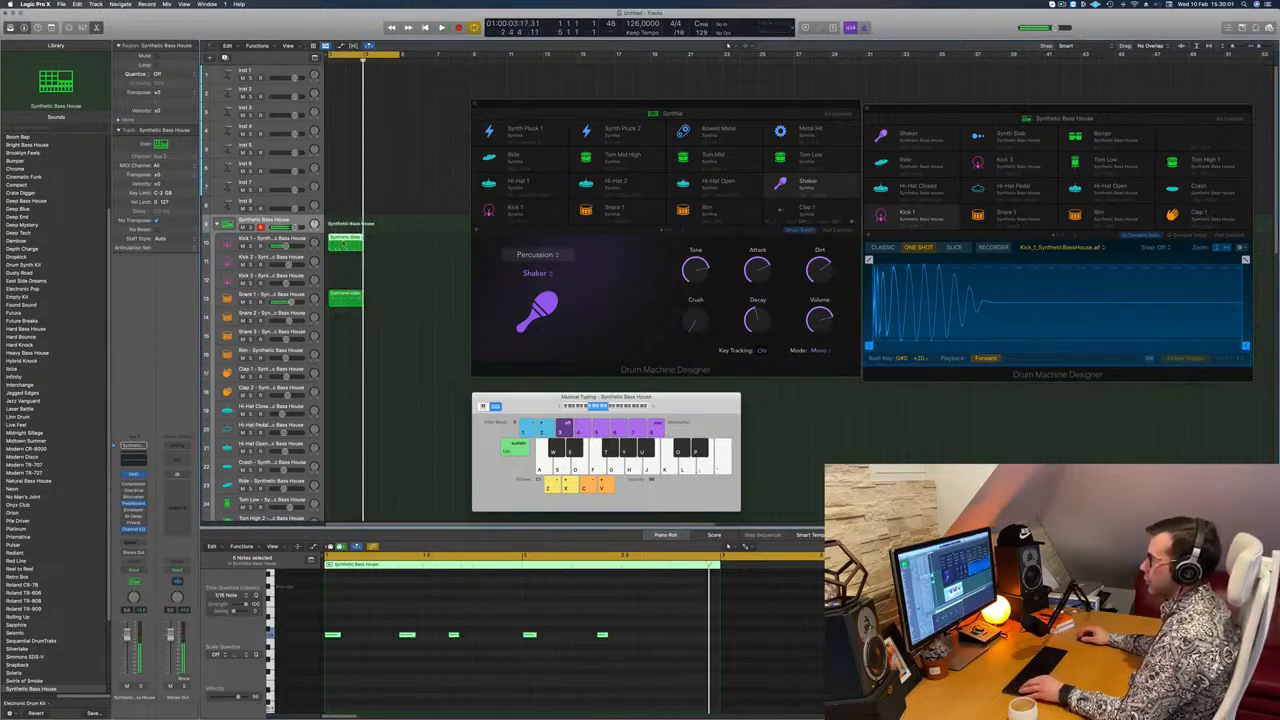
drag(347, 243, 343, 276)
scroll(396, 591, left, 3)
Step: Copy two kick notes to the end of the Kick 3 region and delete the five original notes
click(548, 634)
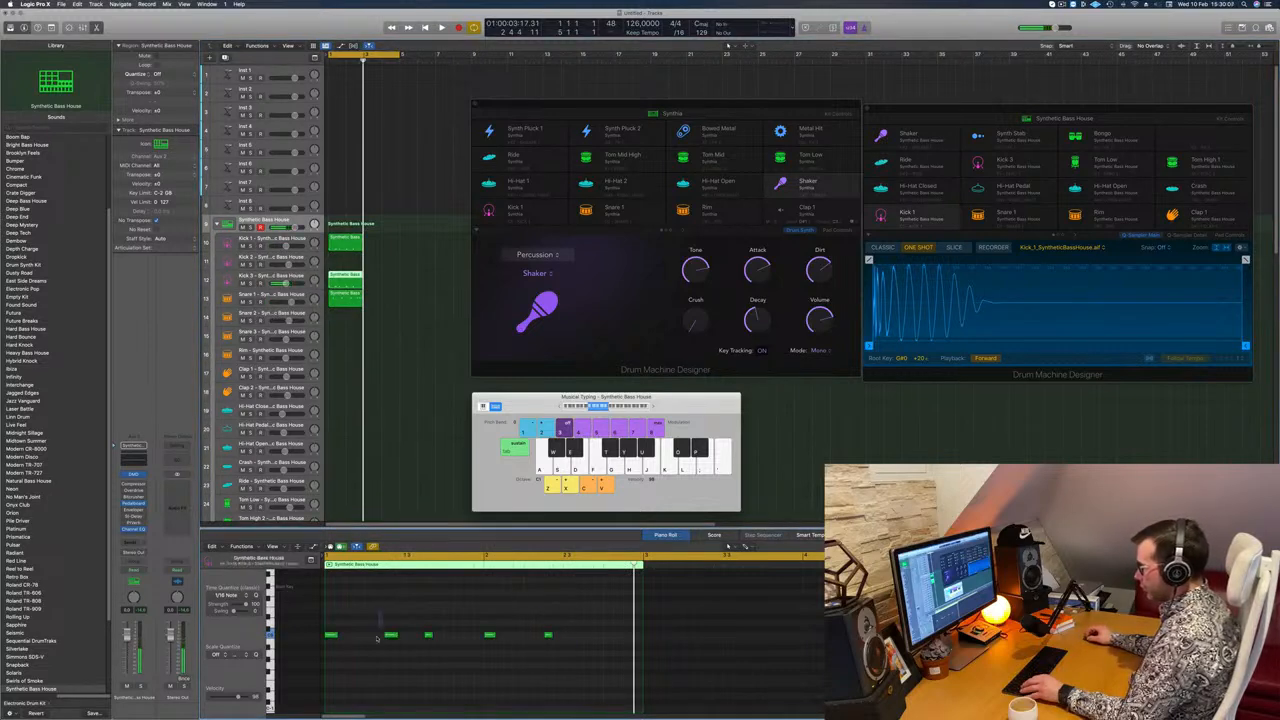
drag(403, 616, 570, 638)
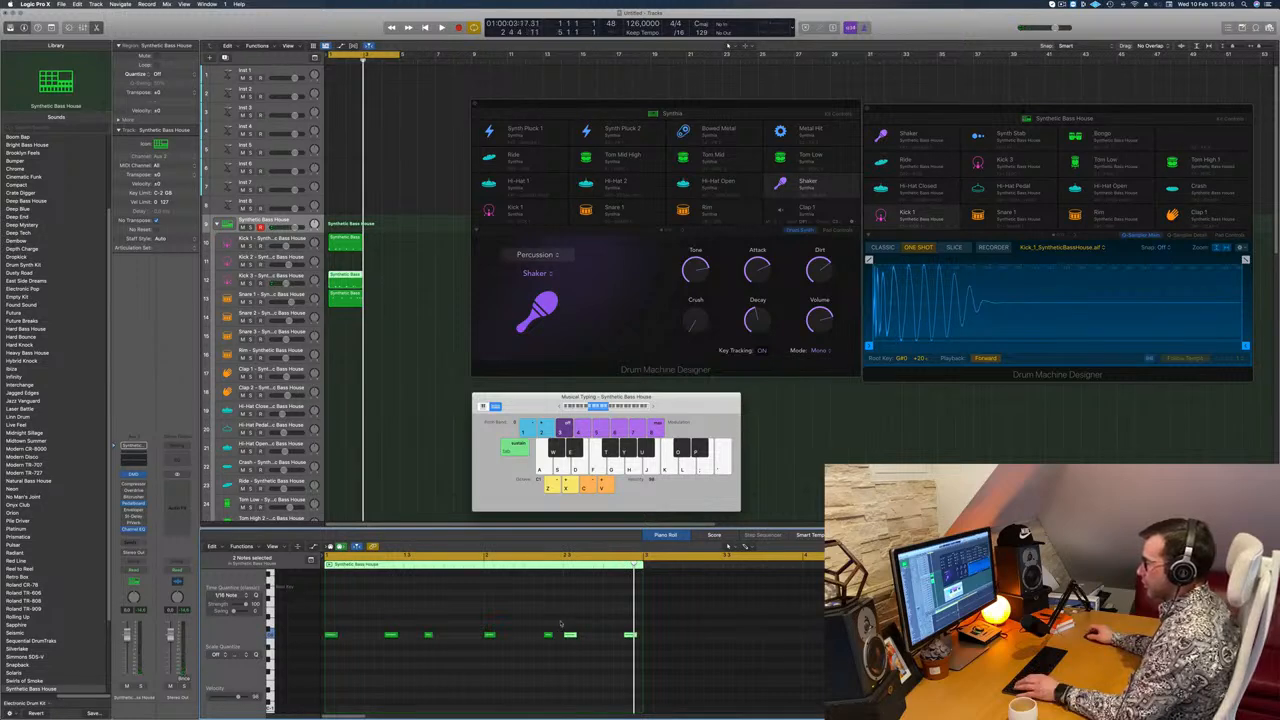
drag(558, 617, 290, 668)
Step: Play back the pattern and move the last note of the Kick 3 region slightly earlier
key(space)
scroll(557, 653, down, 2)
scroll(557, 653, down, 3)
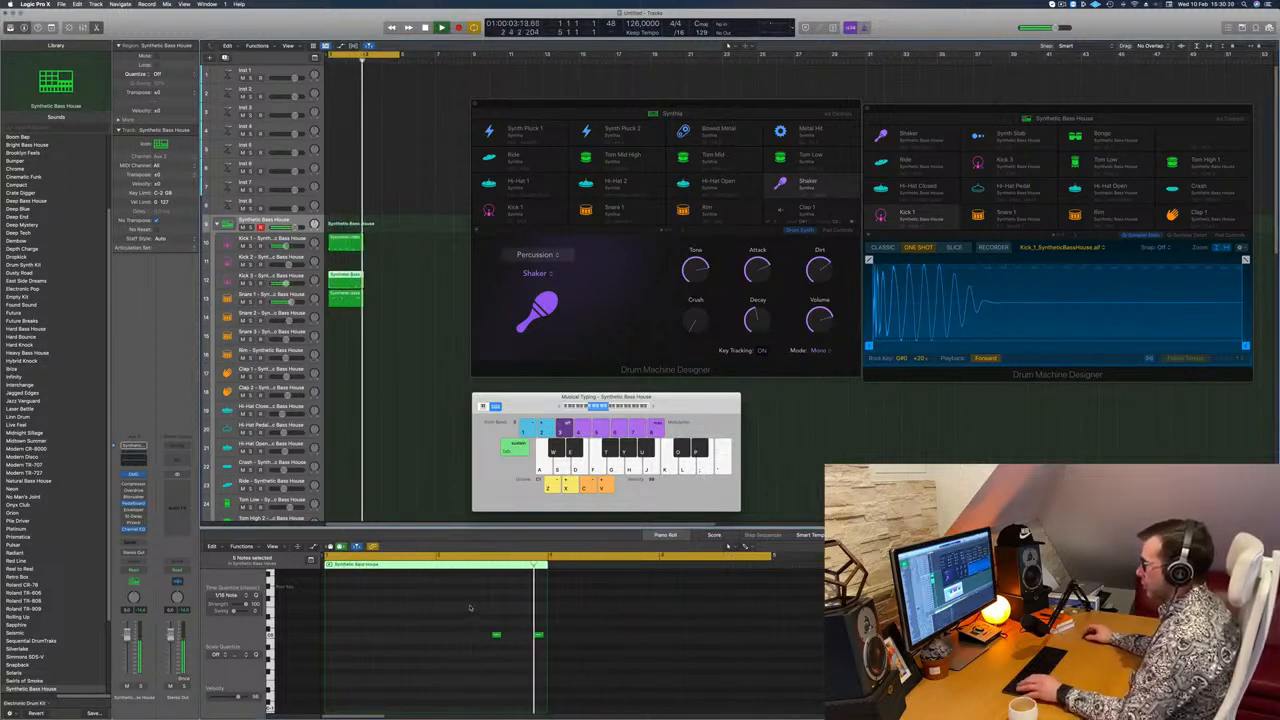
click(538, 635)
drag(540, 641, 526, 641)
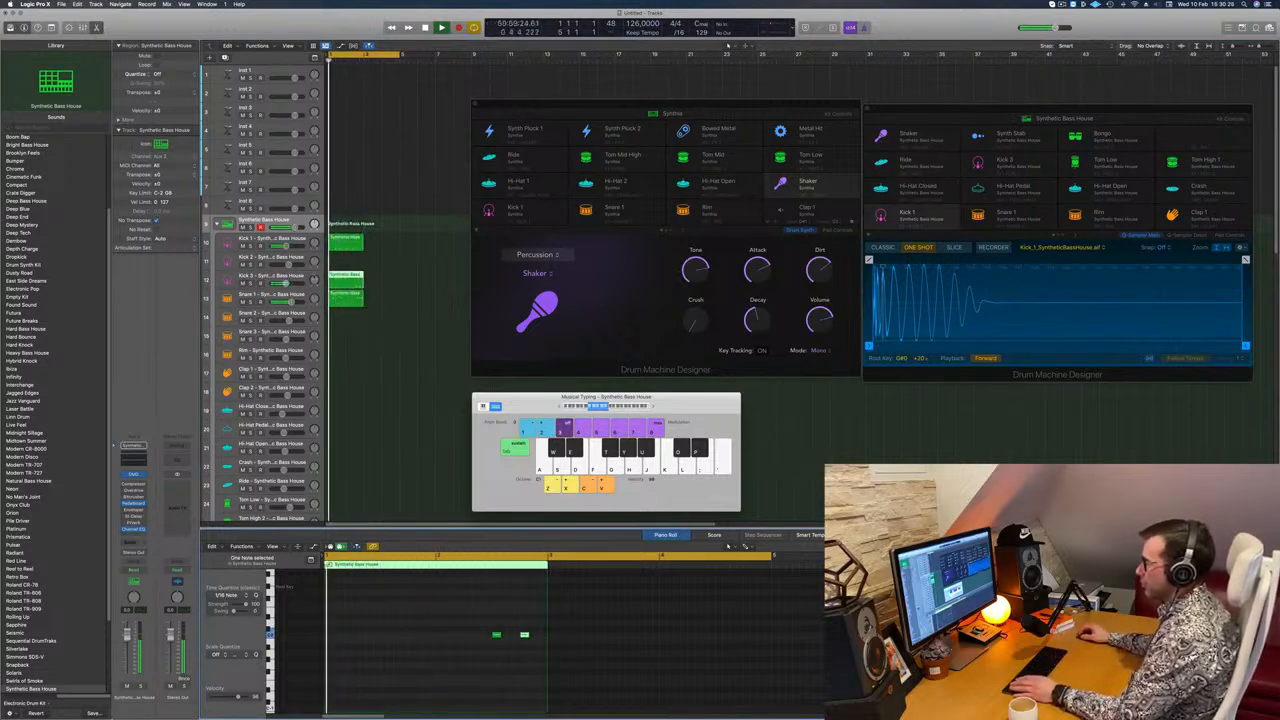
Step: Audition the Kick 3 Sub sounds Blowing Speakers, Hard Knock and Jagged Edges on the Kick 3 track during playback
click(233, 279)
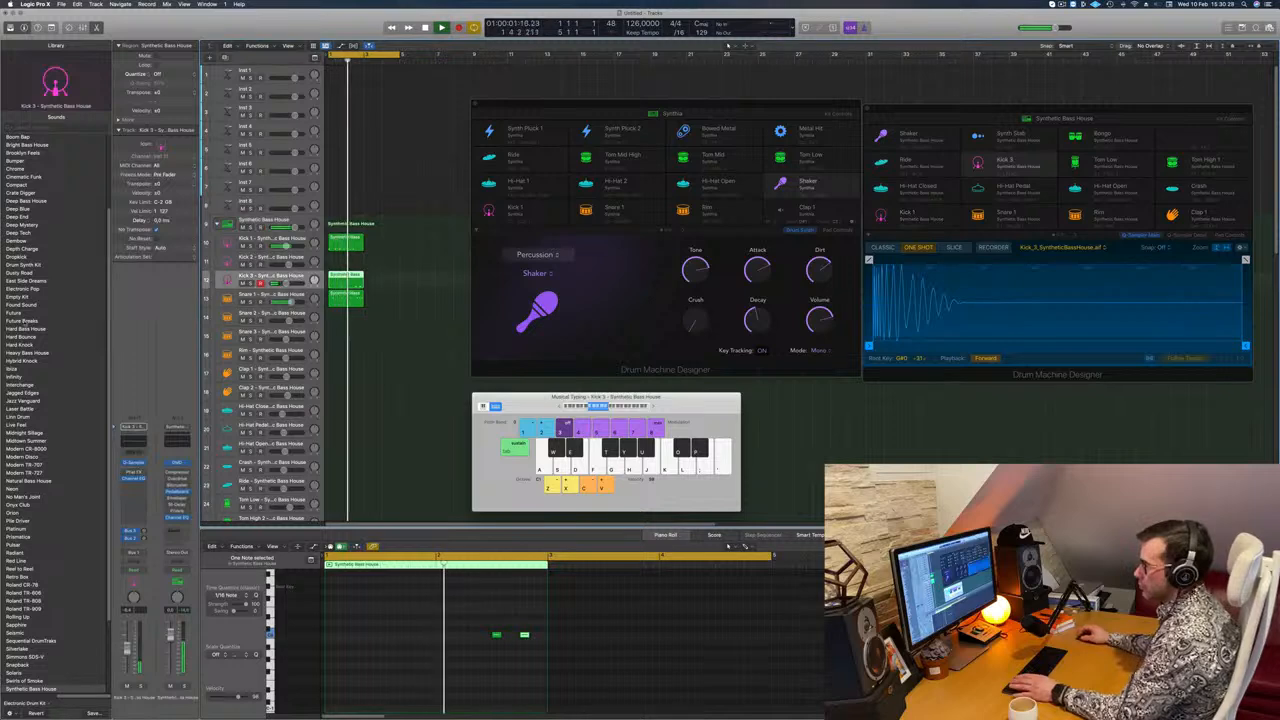
scroll(84, 335, down, 5)
click(57, 552)
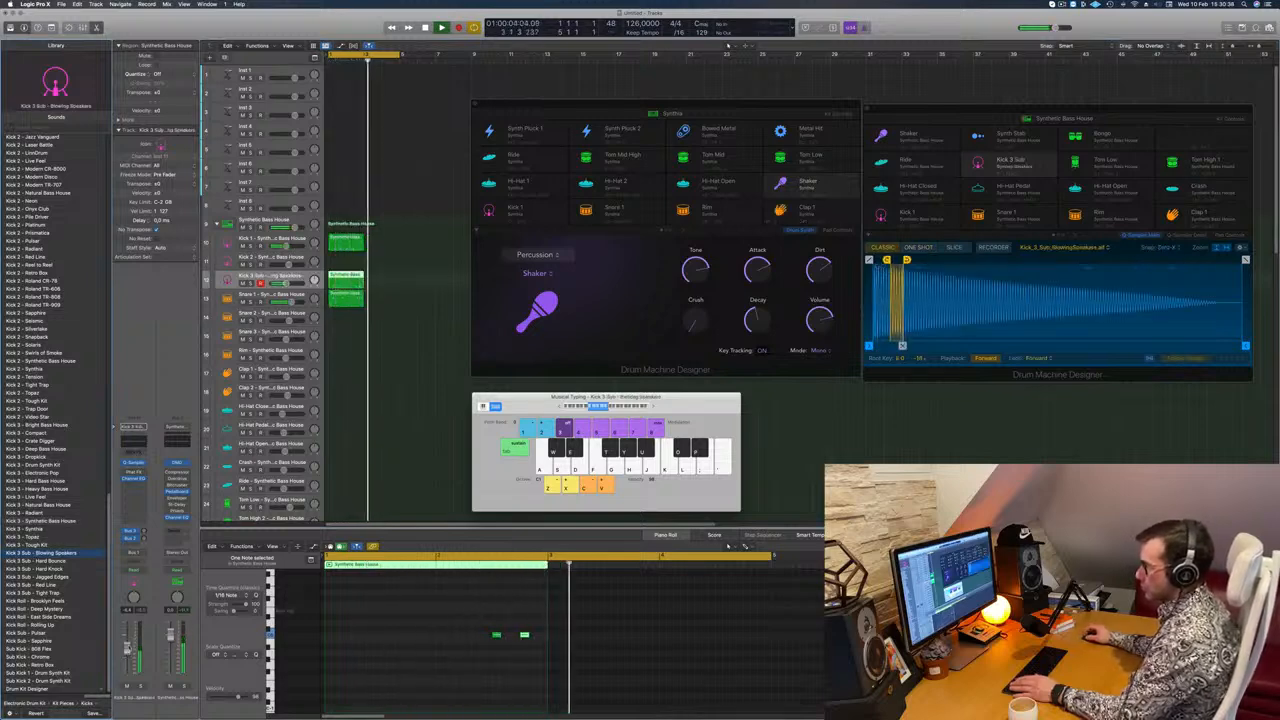
click(35, 561)
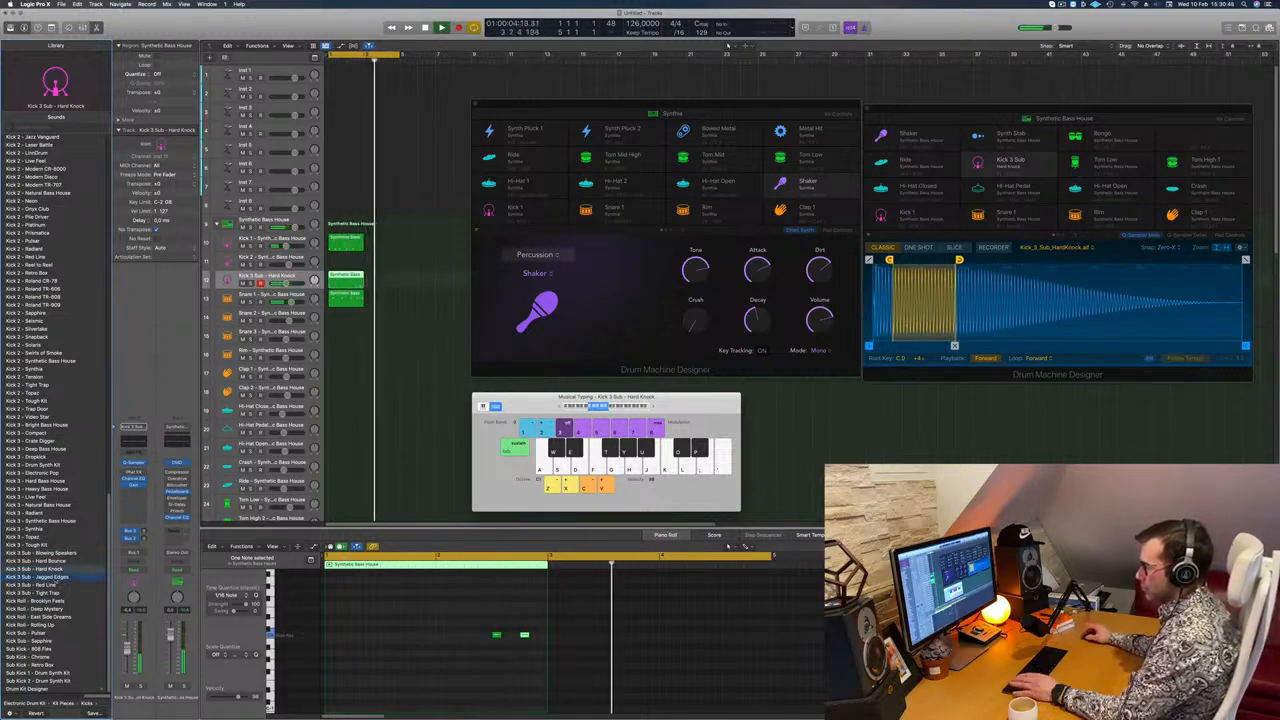
key(Down)
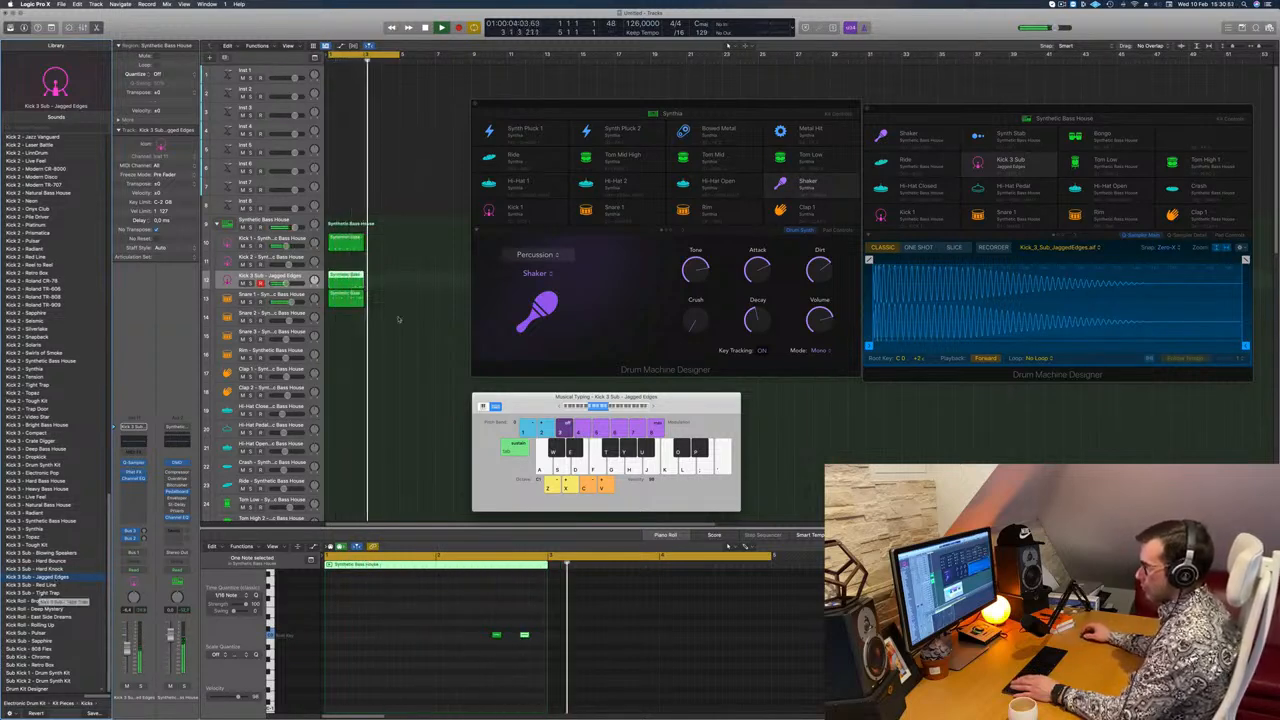
Step: Duplicate the Kick 1, Kick 3 Sub and Snare 1 regions directly after the originals
click(343, 238)
drag(368, 240, 381, 243)
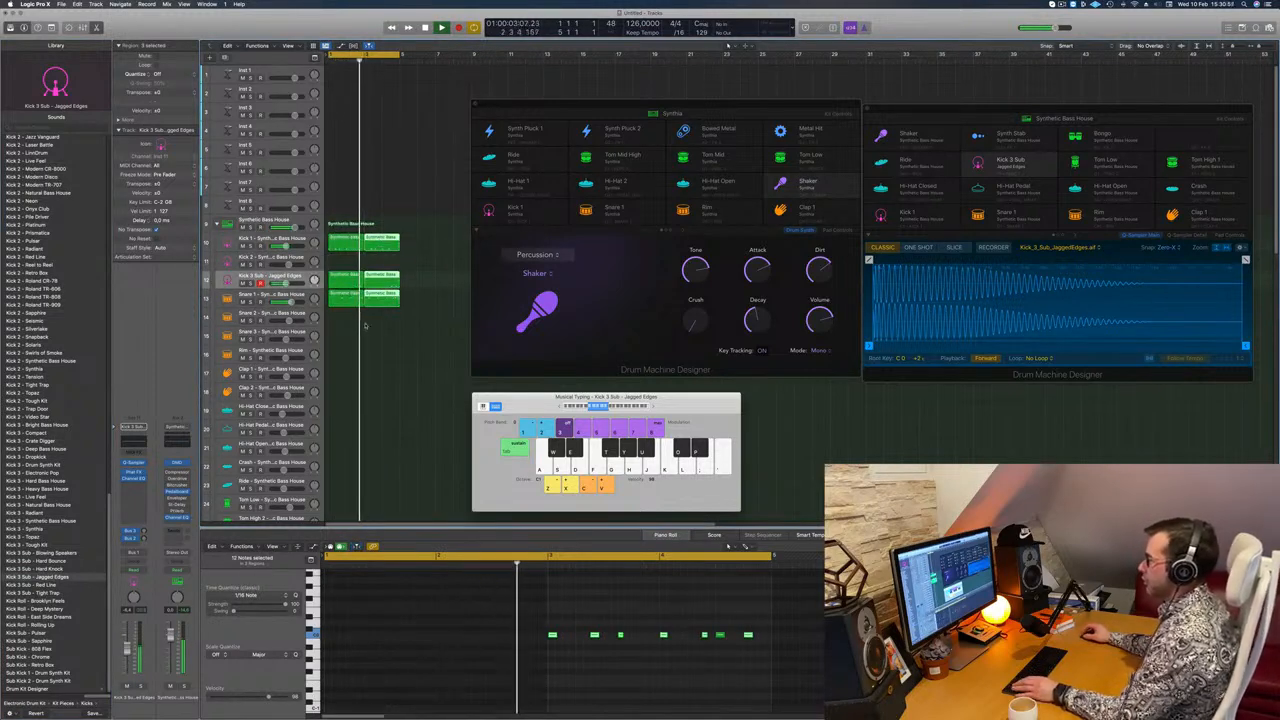
click(296, 277)
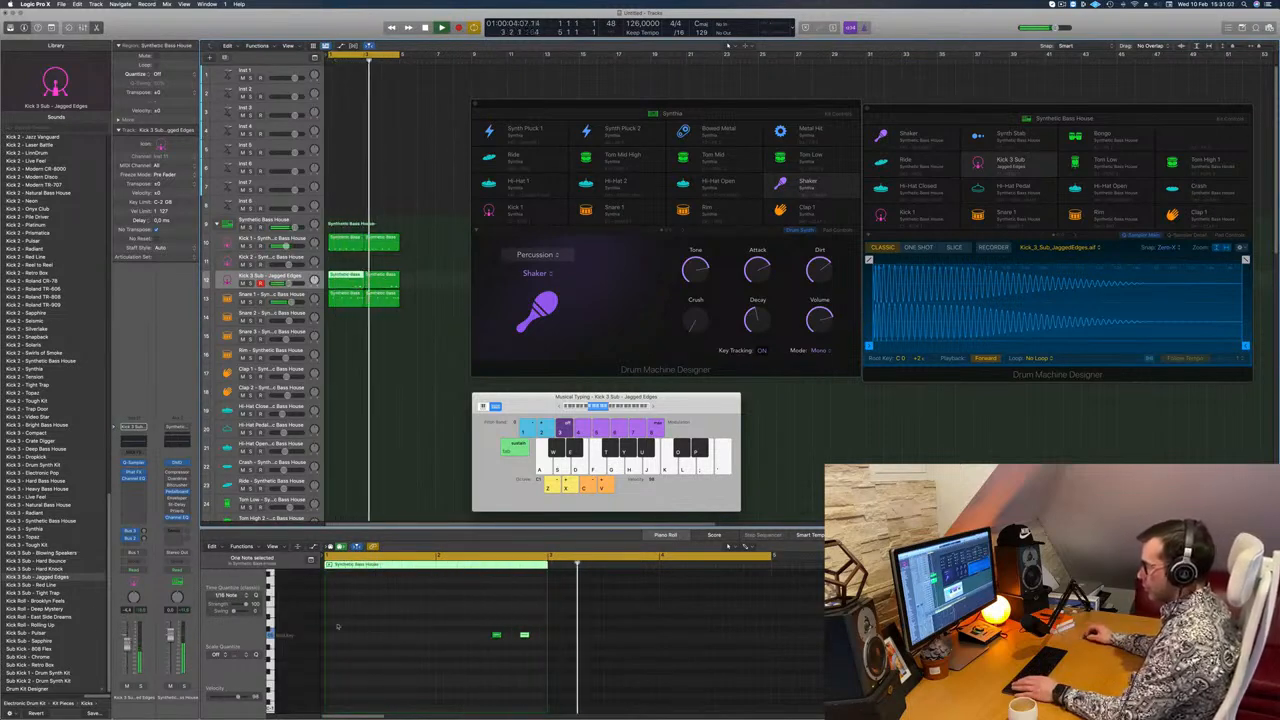
Step: Compare Red Line, Tight Trap, 808 Flex, Chrome and Retro Box on the Kick 3 Sub track, and settle on Sub Kick - 808 Flex
click(40, 584)
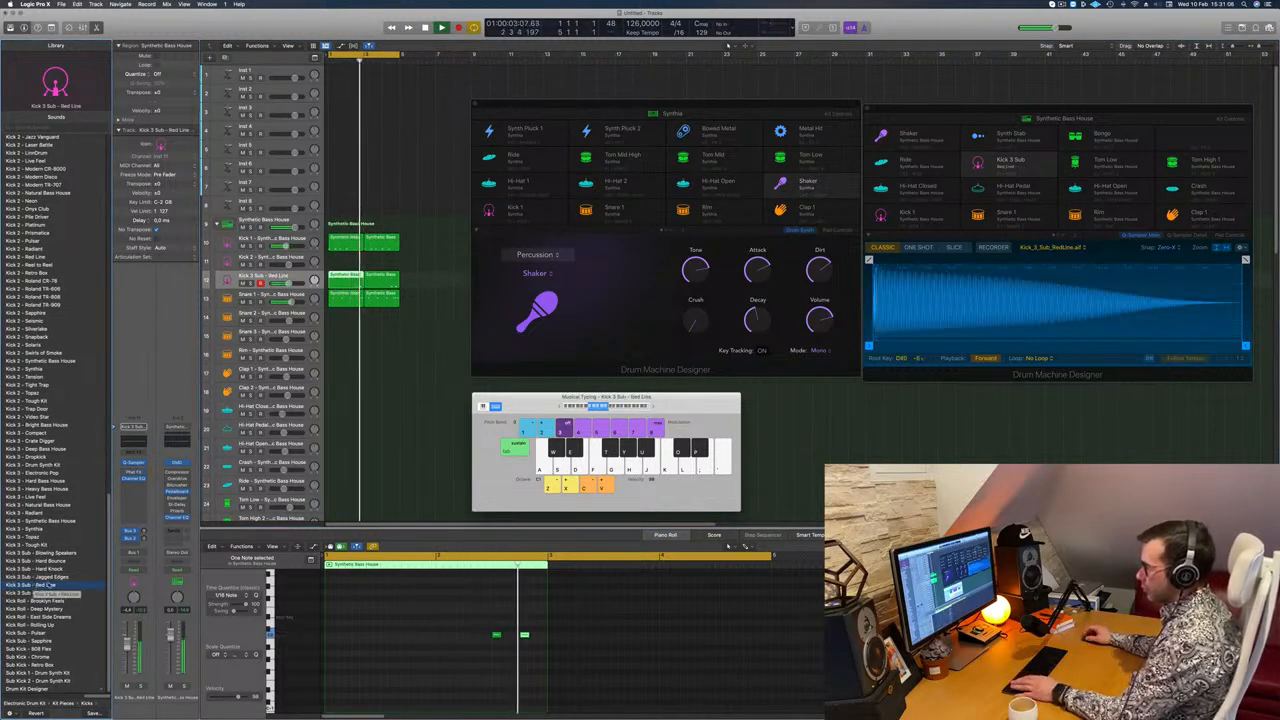
click(48, 593)
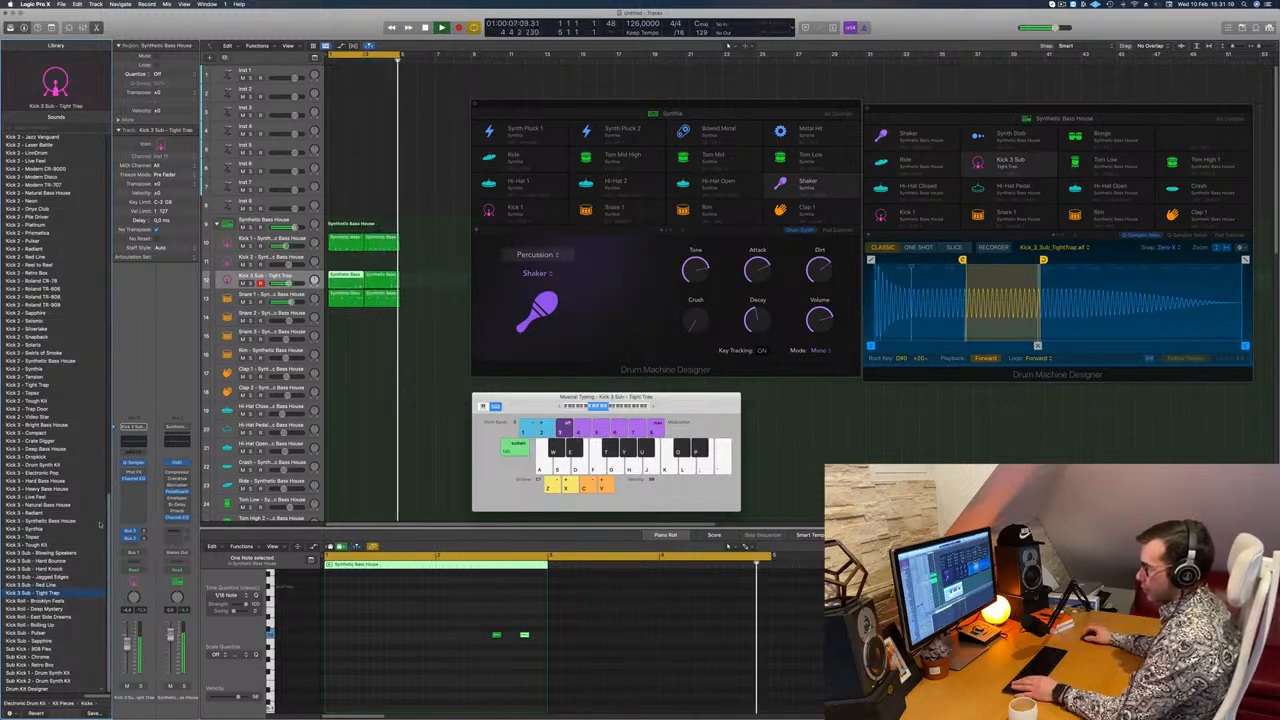
click(30, 648)
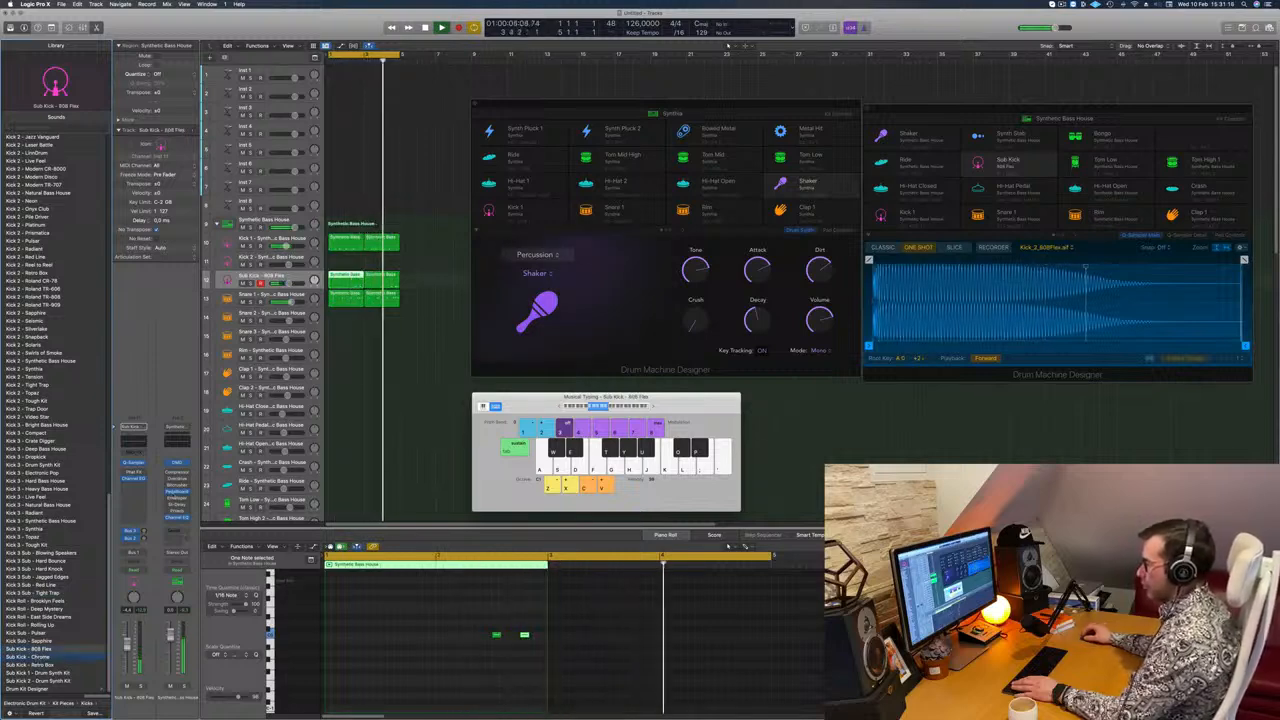
key(Down)
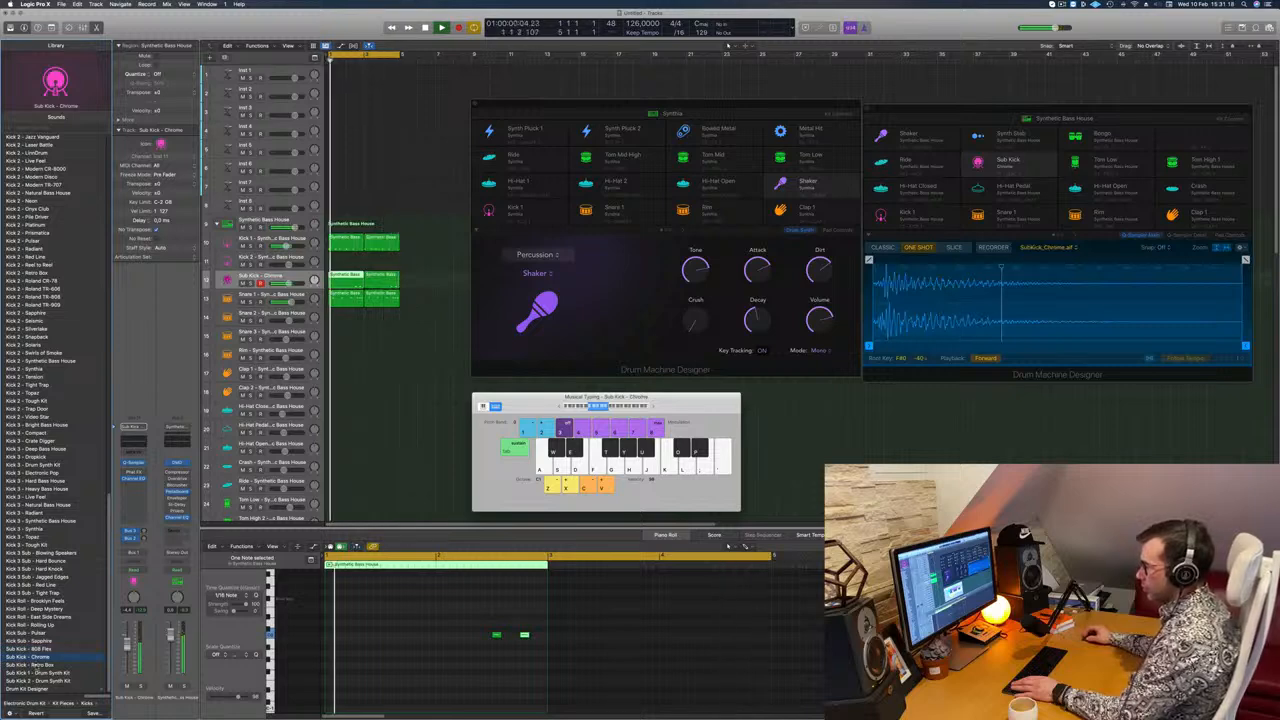
click(38, 665)
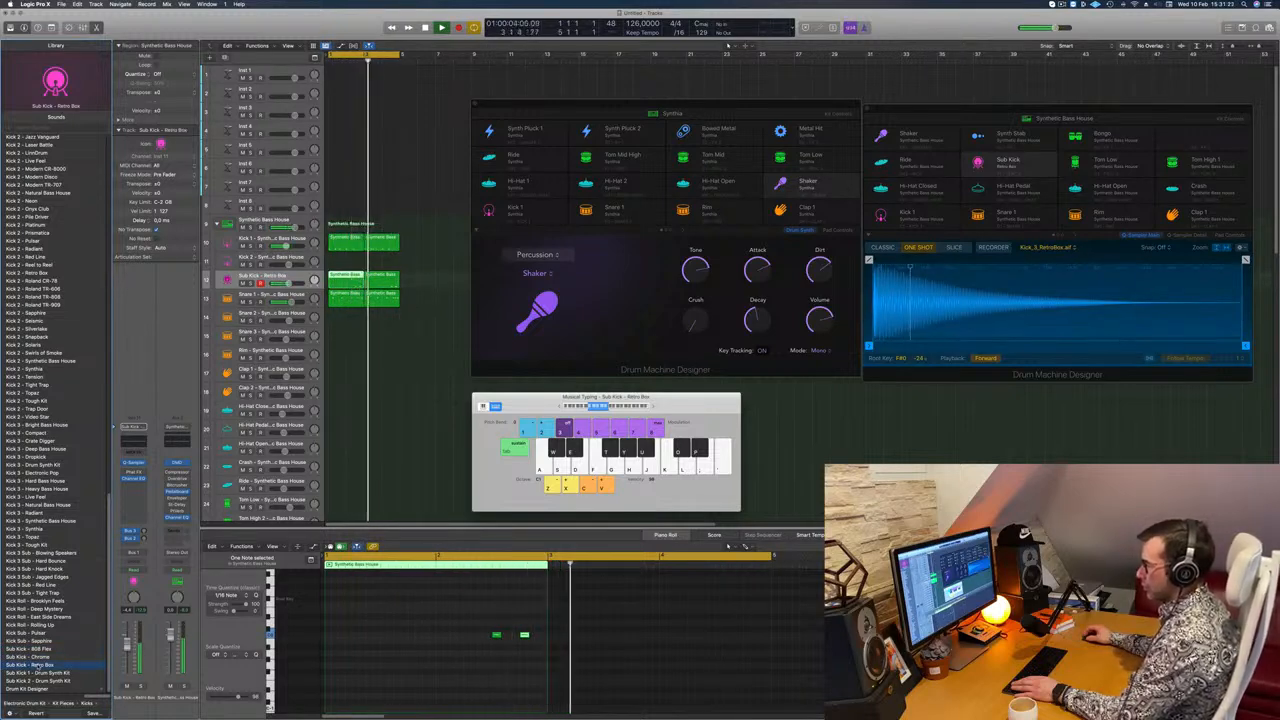
click(45, 649)
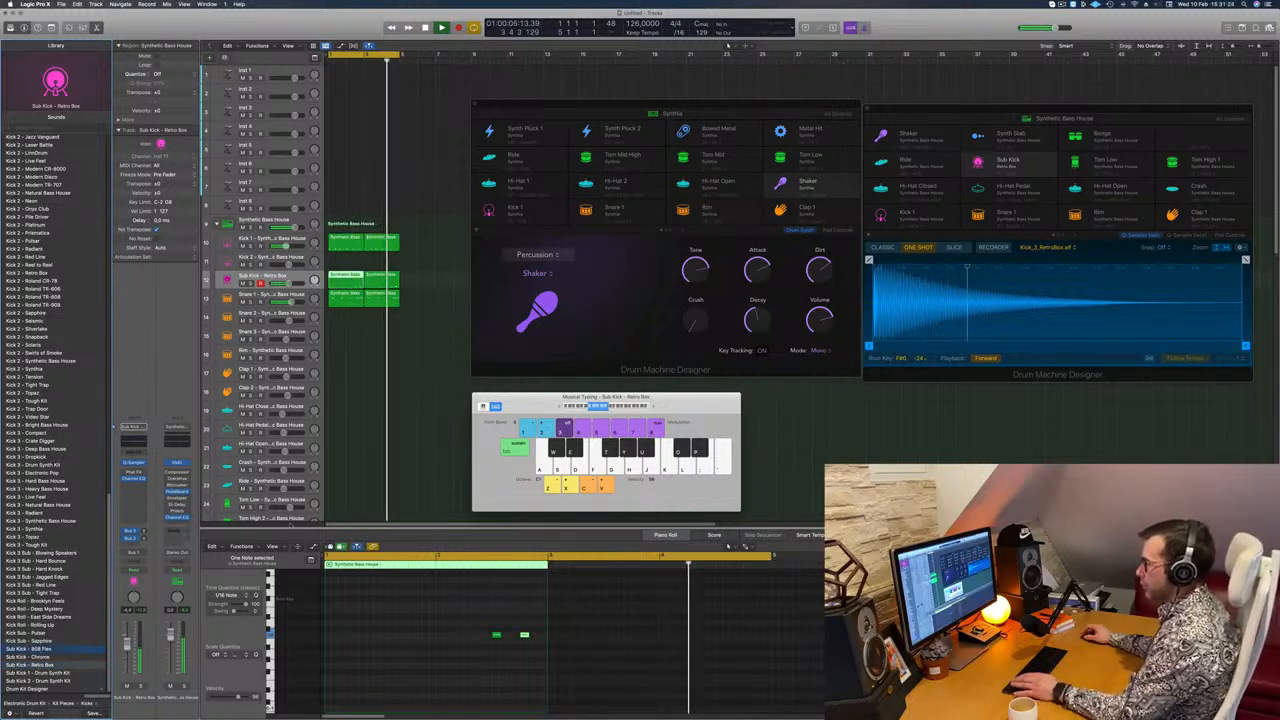
key(space)
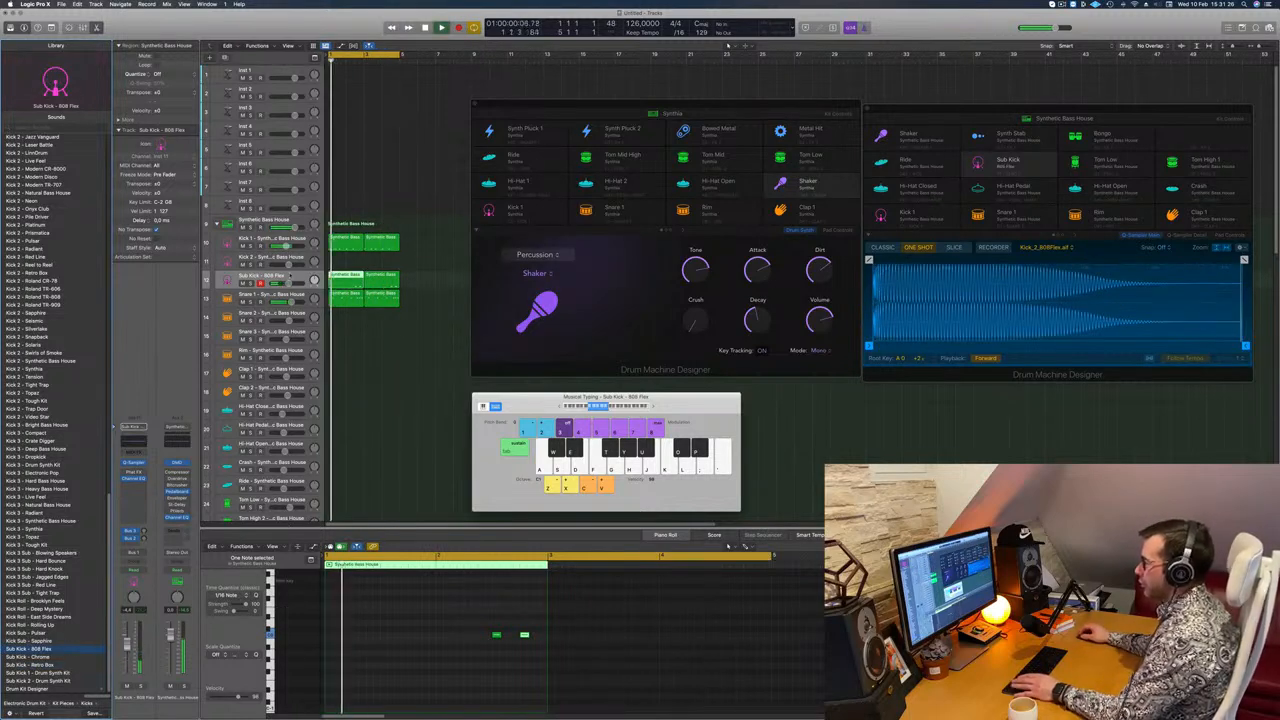
Step: Shorten the 808 Flex sample to end at about 1.1 s with a fade-out of about 0.96 s, and close the drum machine window
click(317, 281)
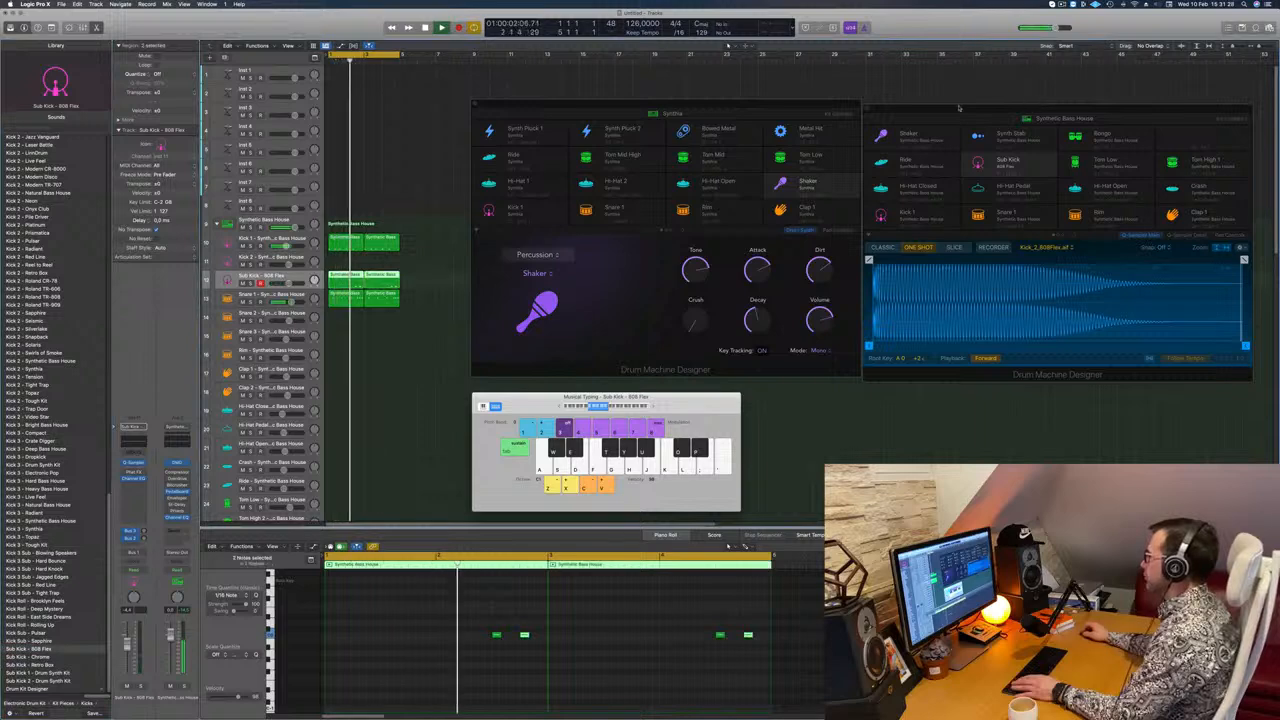
drag(1008, 108, 816, 108)
drag(1051, 258, 834, 259)
drag(1052, 344, 942, 346)
drag(745, 258, 808, 258)
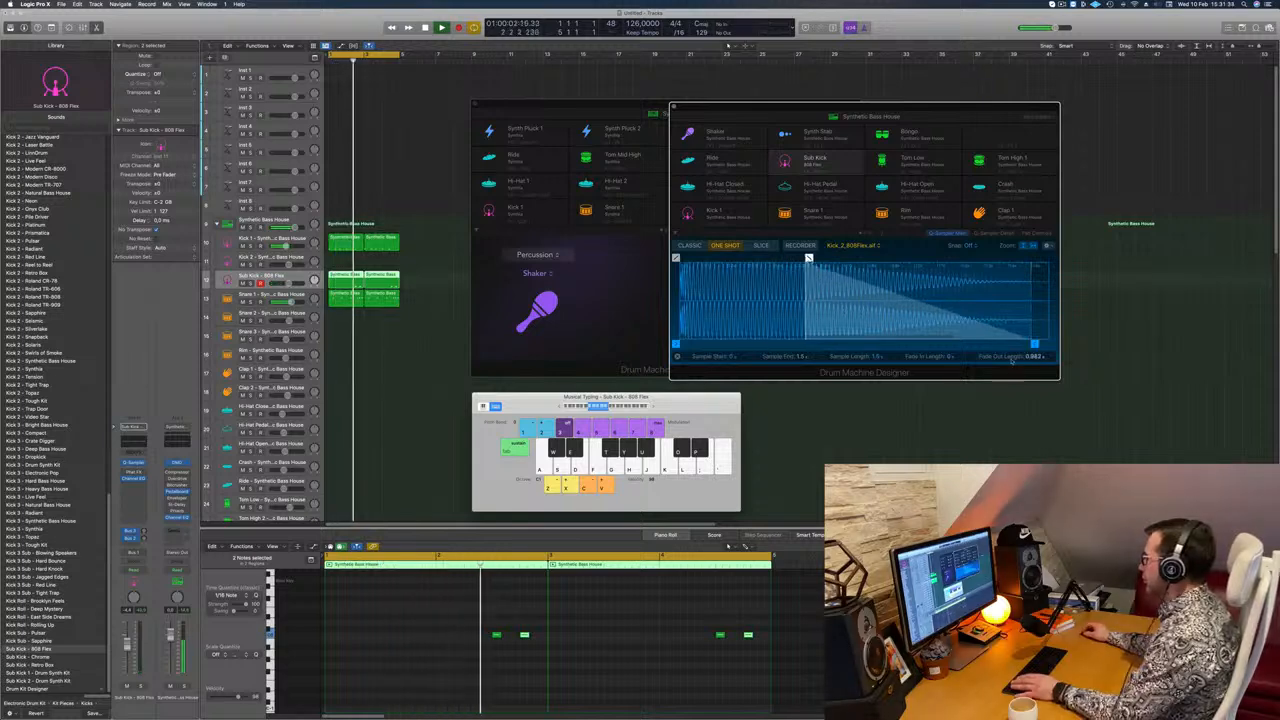
drag(1034, 345, 946, 348)
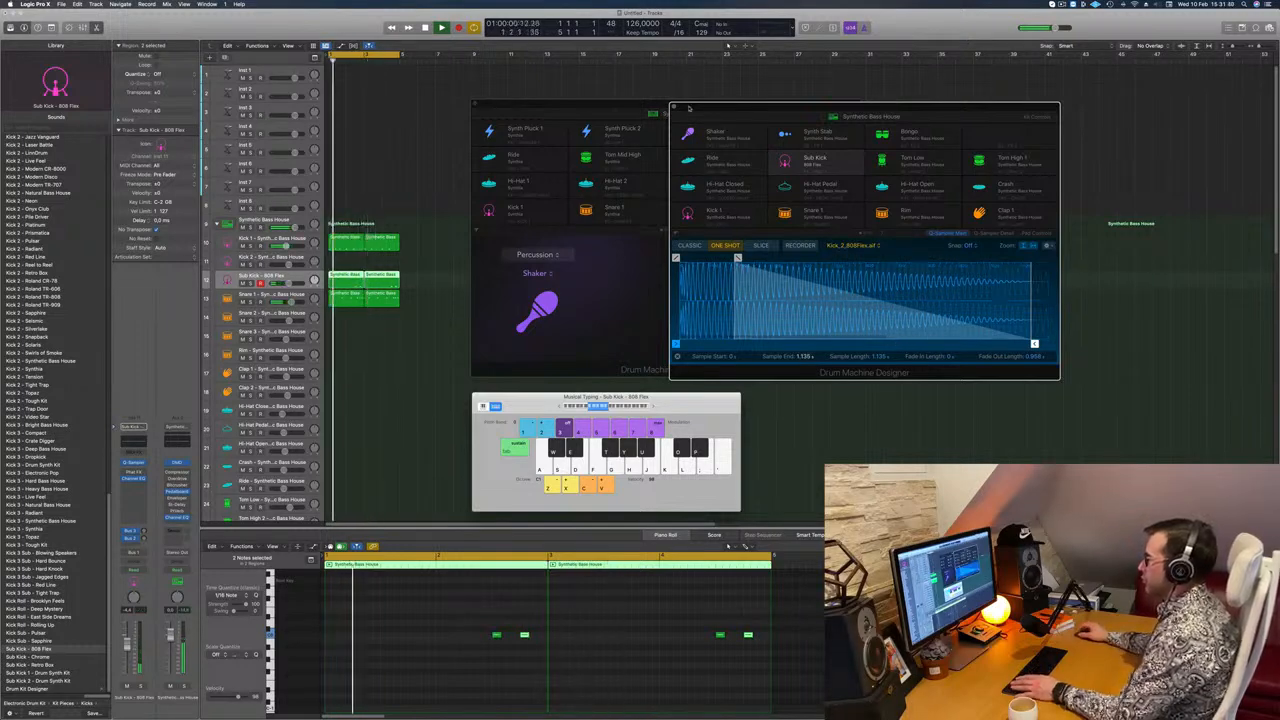
click(673, 107)
Step: Add one more kick note near the end of both Kick 1 regions
drag(496, 624, 522, 636)
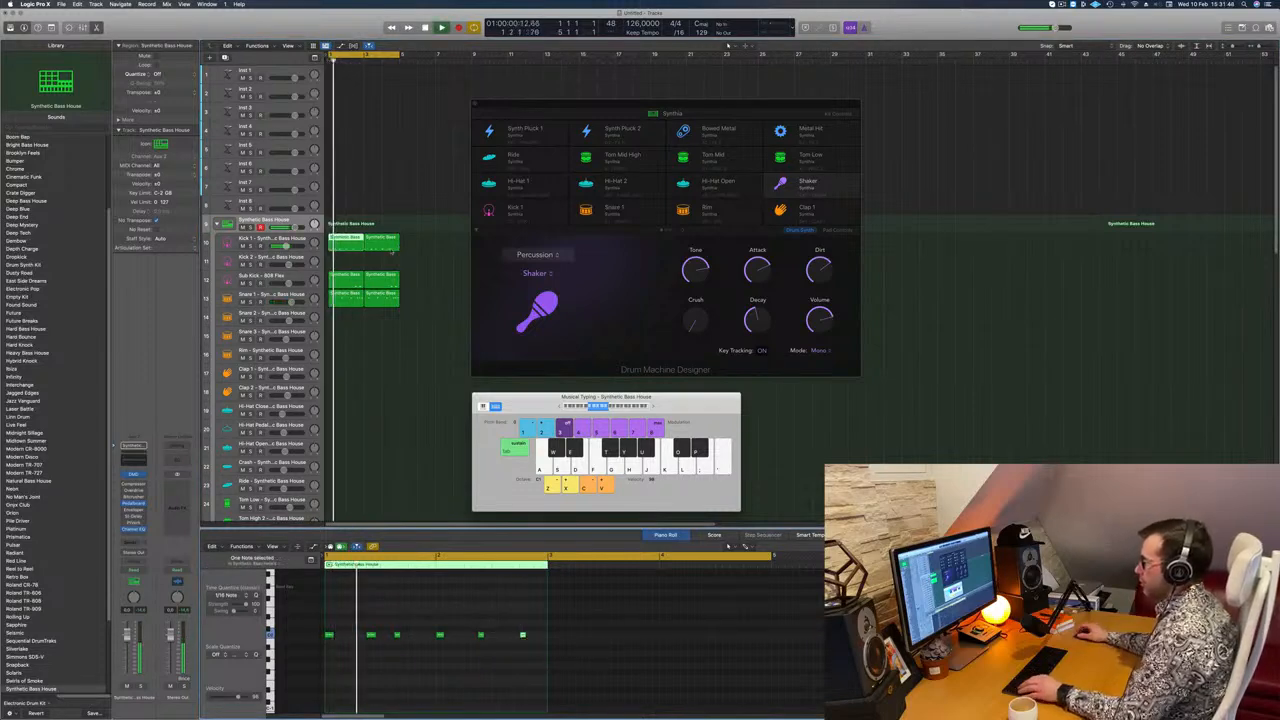
click(385, 240)
click(745, 635)
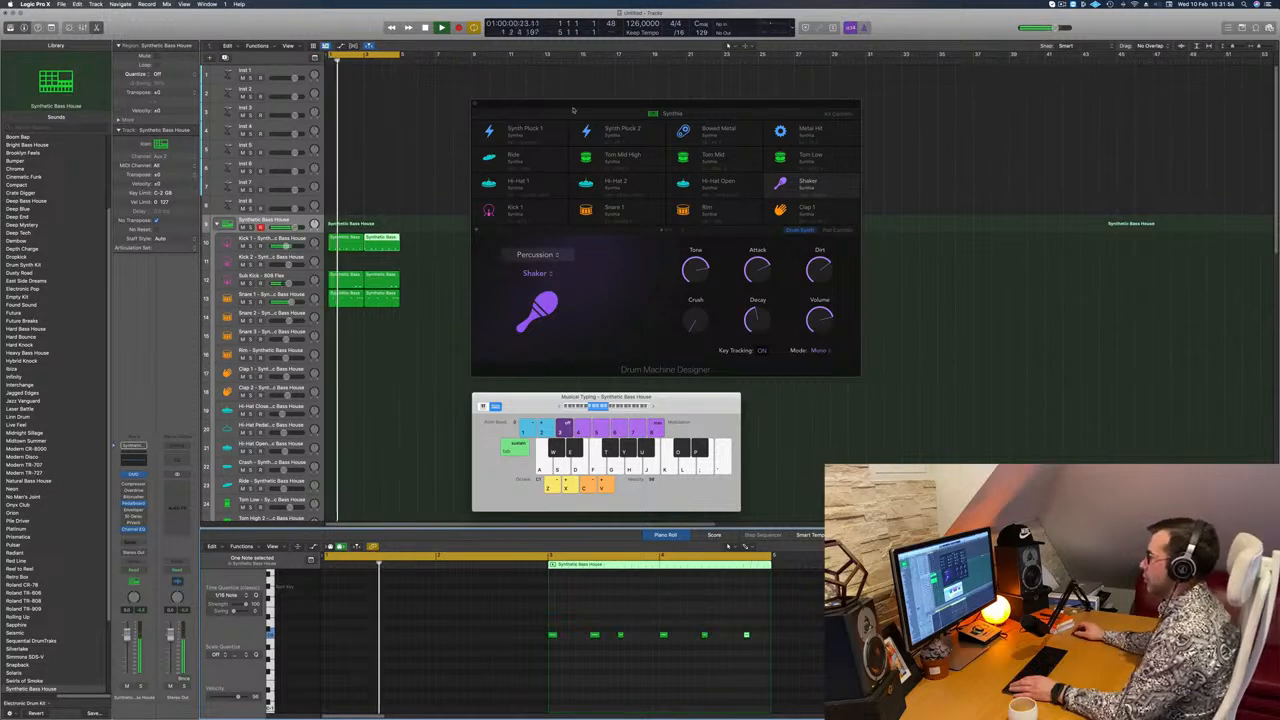
Step: Move the Synthia window aside and copy the first Kick 1 region to the Hi-Hat Open track
drag(573, 110, 813, 130)
scroll(388, 308, down, 3)
scroll(400, 298, down, 1)
scroll(411, 305, up, 1)
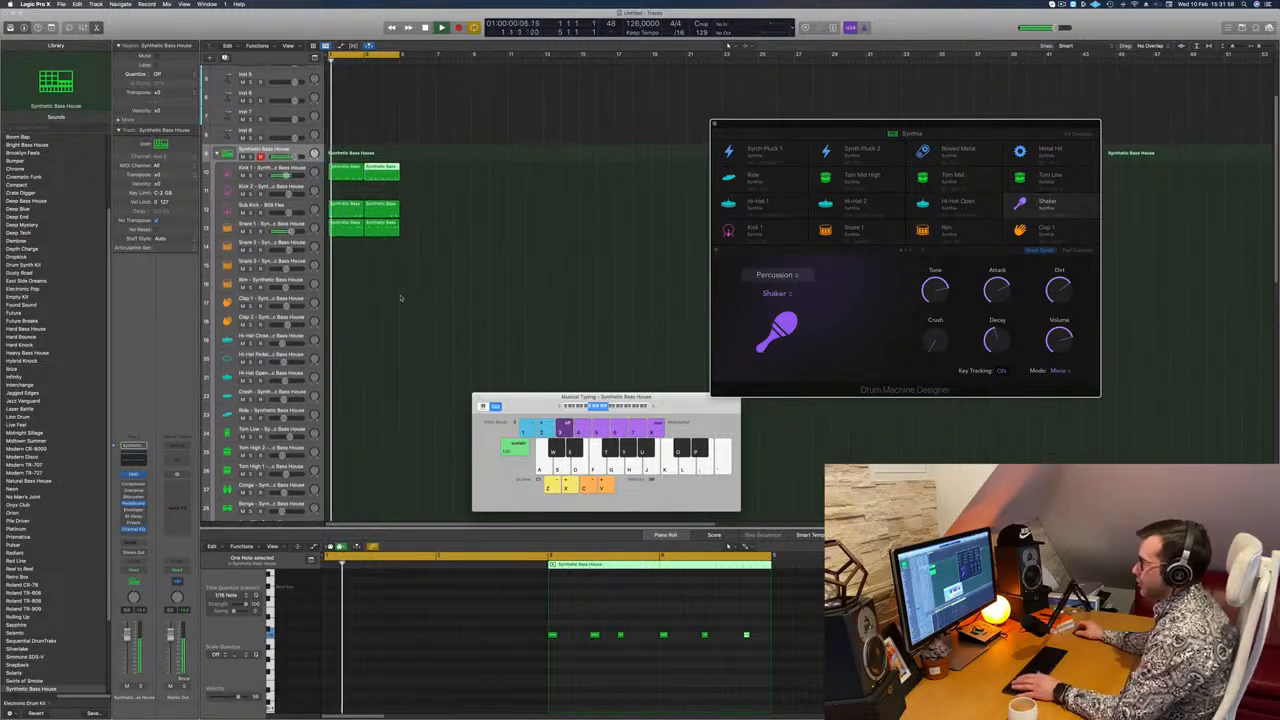
click(400, 298)
key(space)
drag(343, 172, 345, 373)
Step: Rework the Hi-Hat Open region into eight evenly spaced off-beat notes across its two bars
drag(334, 628, 329, 659)
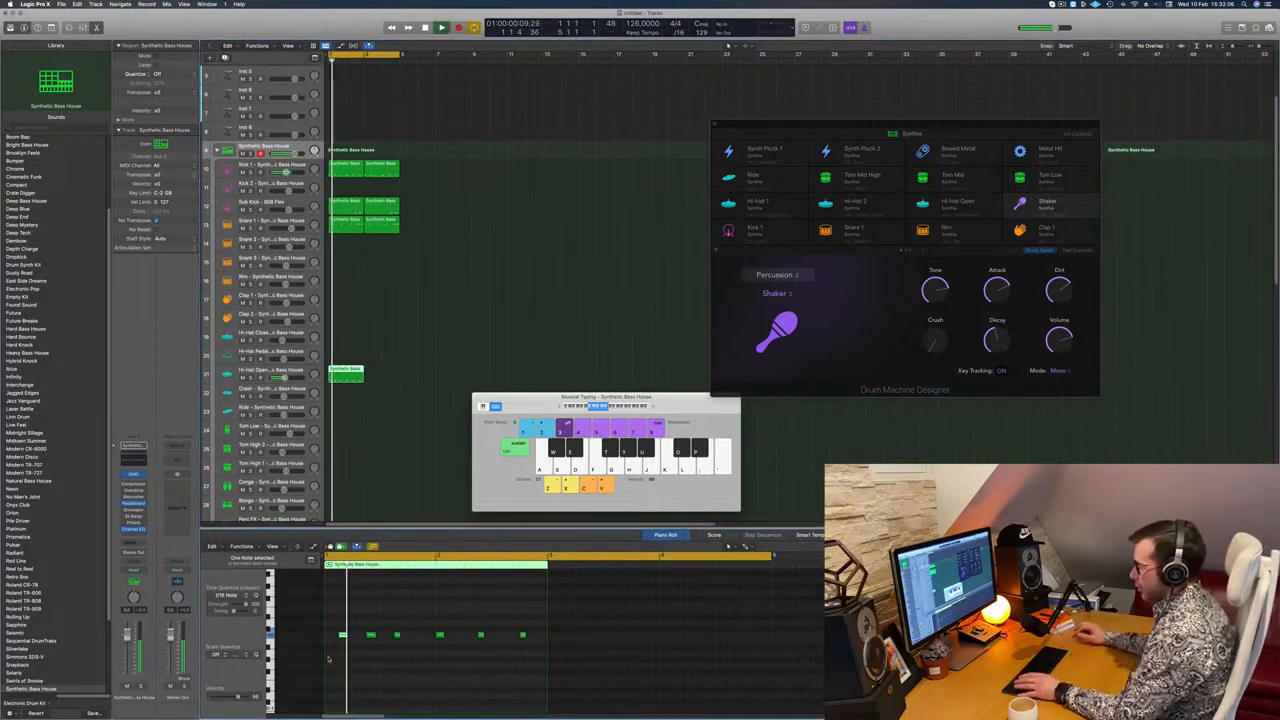
drag(393, 628, 606, 673)
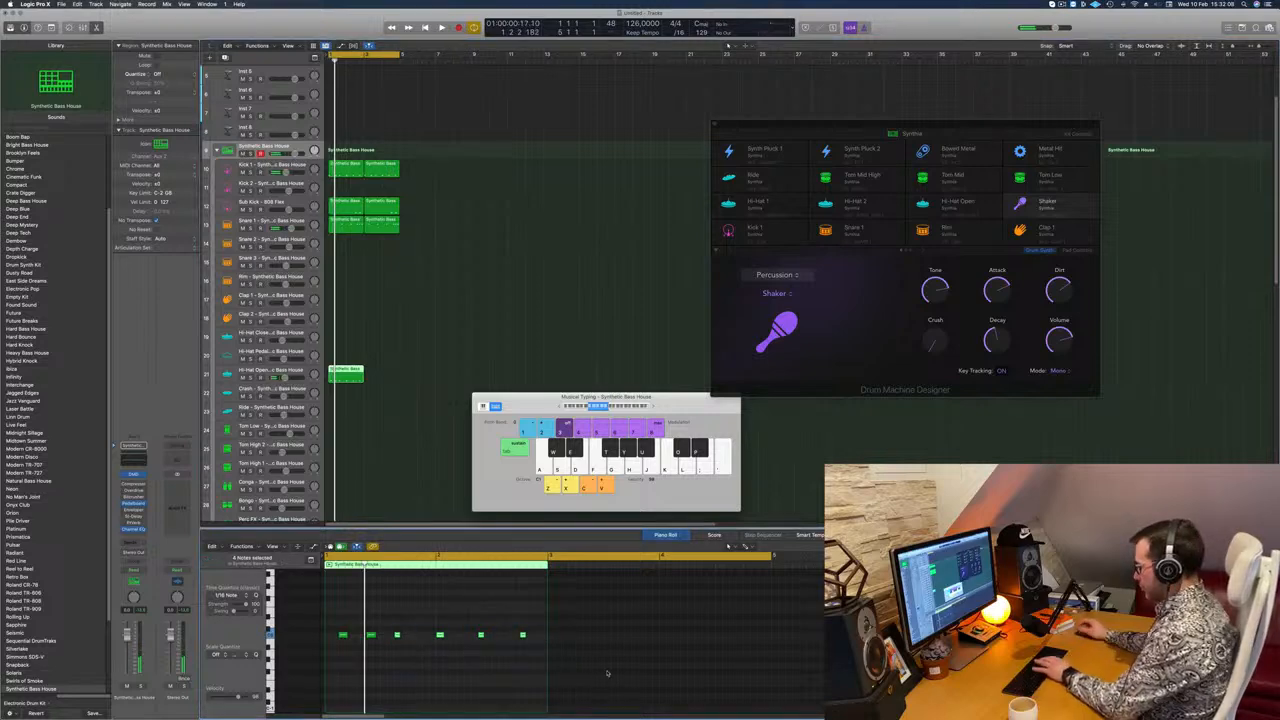
mouse_move(444, 613)
mouse_down()
mouse_move(321, 651)
mouse_move(398, 636)
mouse_move(334, 638)
mouse_move(455, 636)
mouse_up()
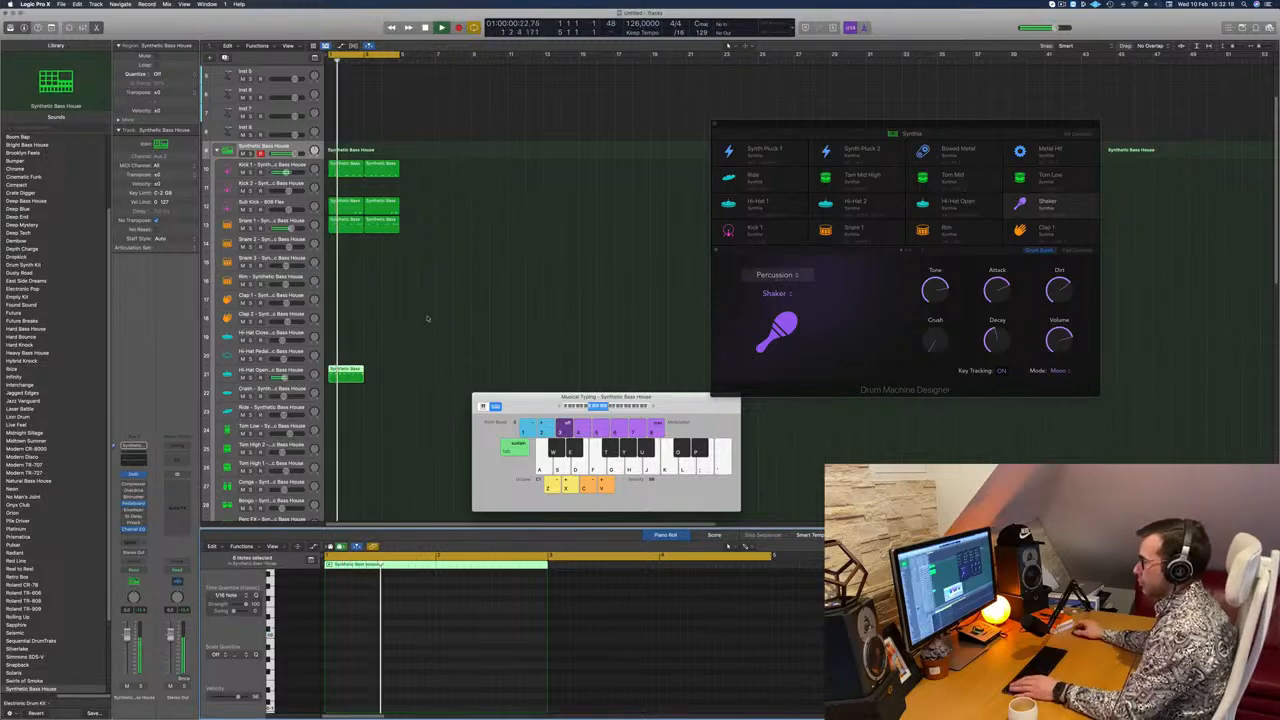
Step: Lower the Hi-Hat Open track's volume and duplicate its region directly after the original
click(229, 374)
drag(128, 648, 129, 655)
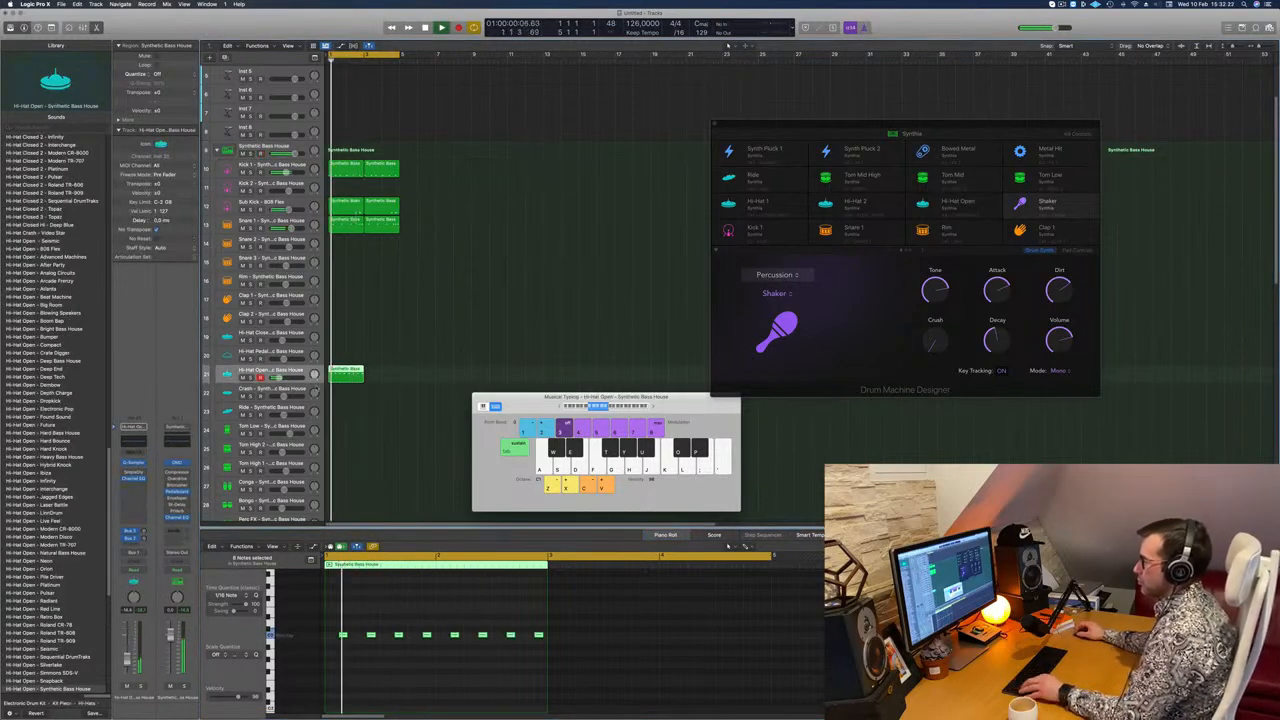
drag(347, 371, 383, 373)
click(291, 373)
key(space)
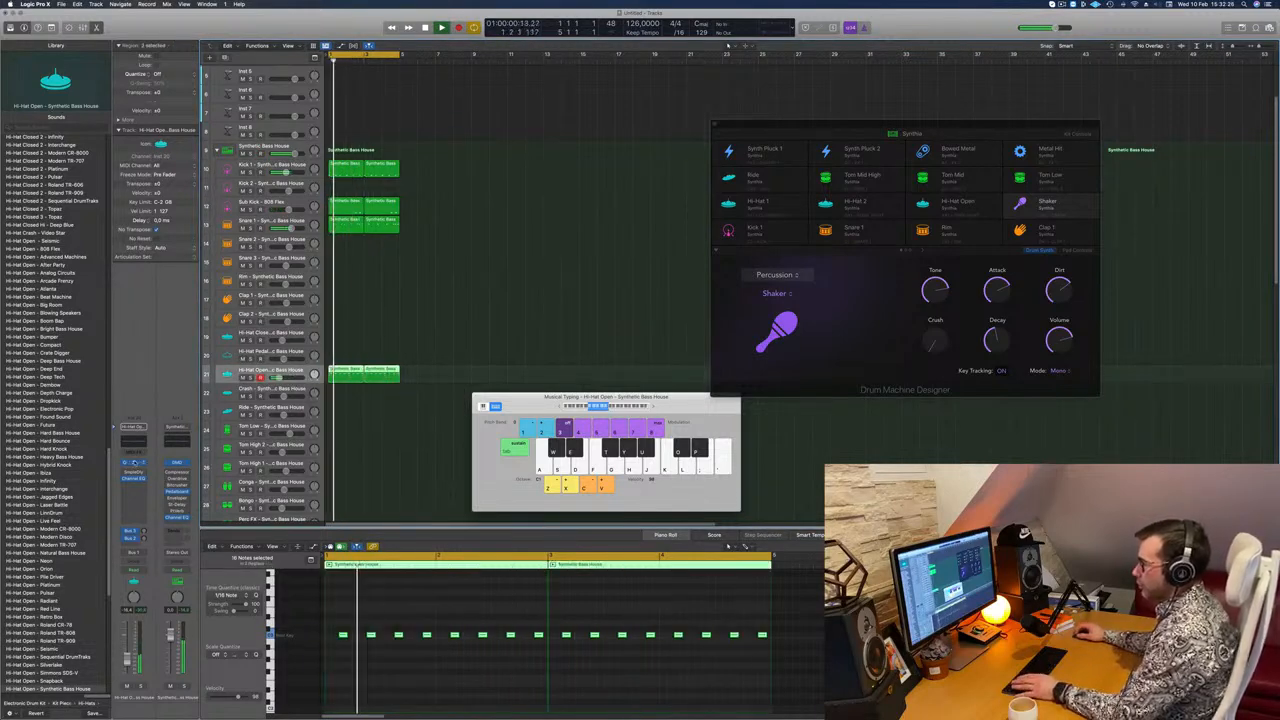
Step: View the Hi-Hat Open sample in Quick Sampler, raise the track's volume slightly, and close the sampler
click(134, 463)
drag(629, 124, 651, 131)
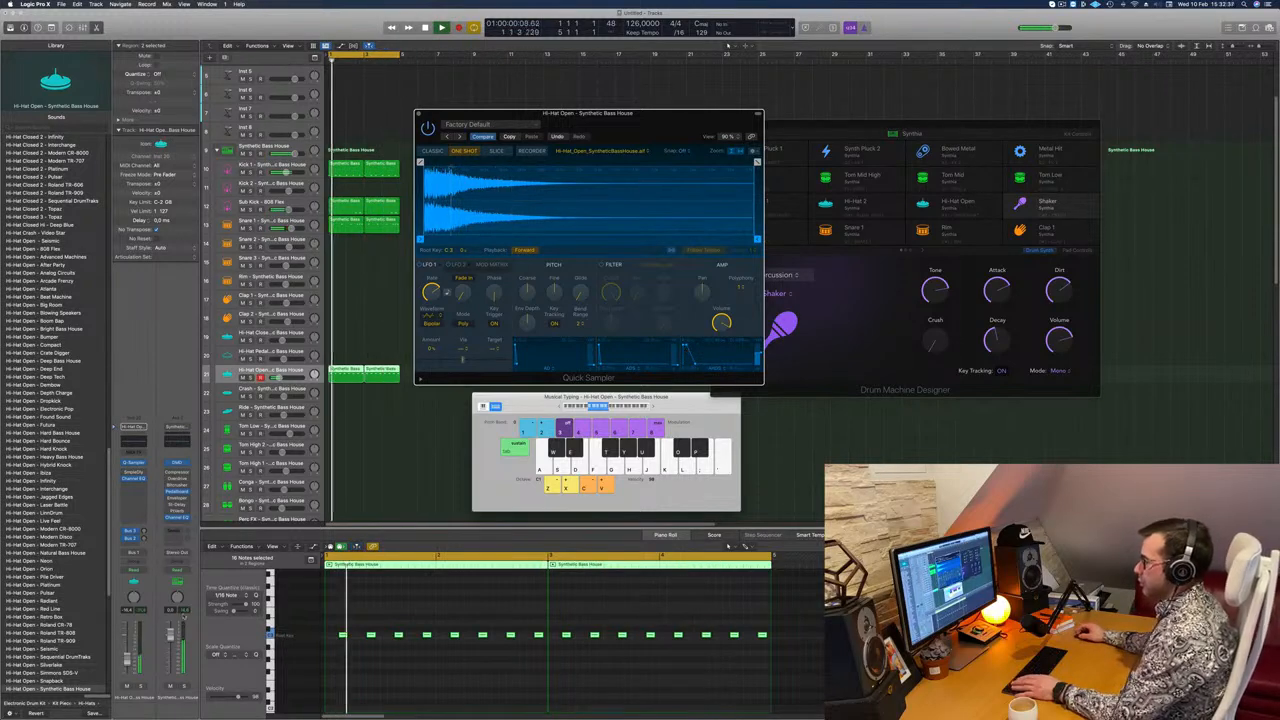
drag(127, 657, 127, 654)
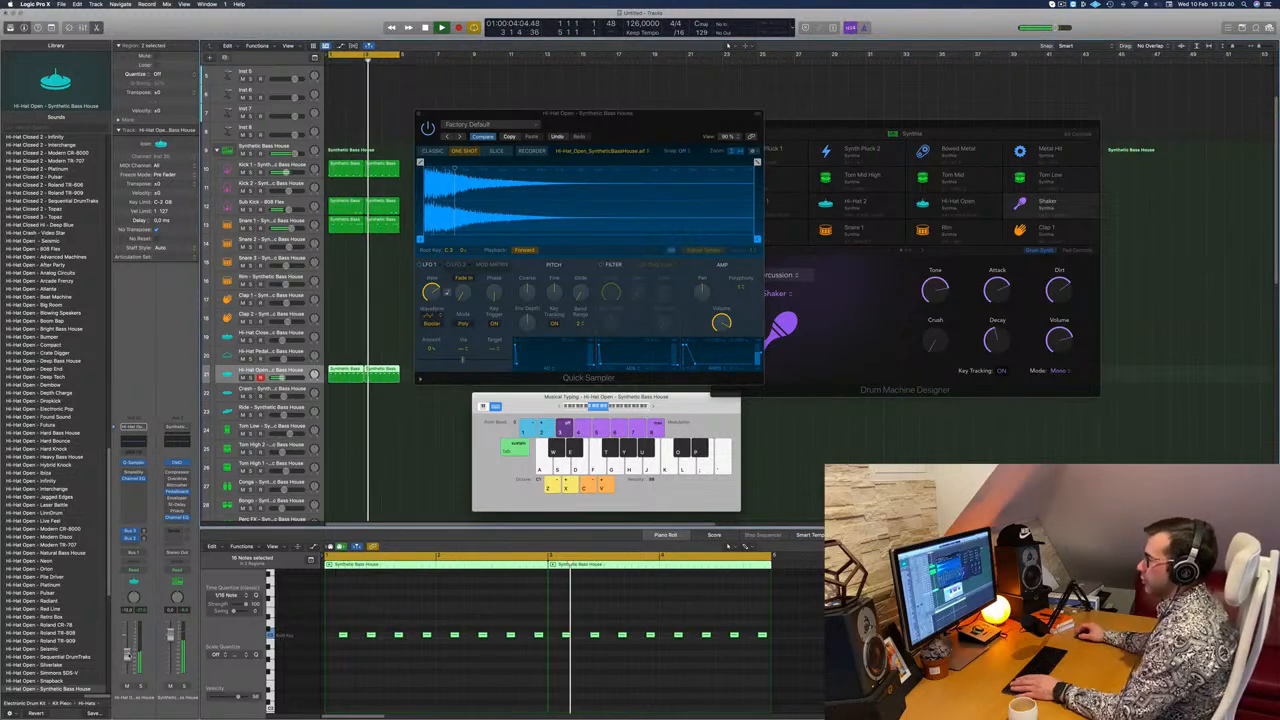
drag(597, 111, 587, 137)
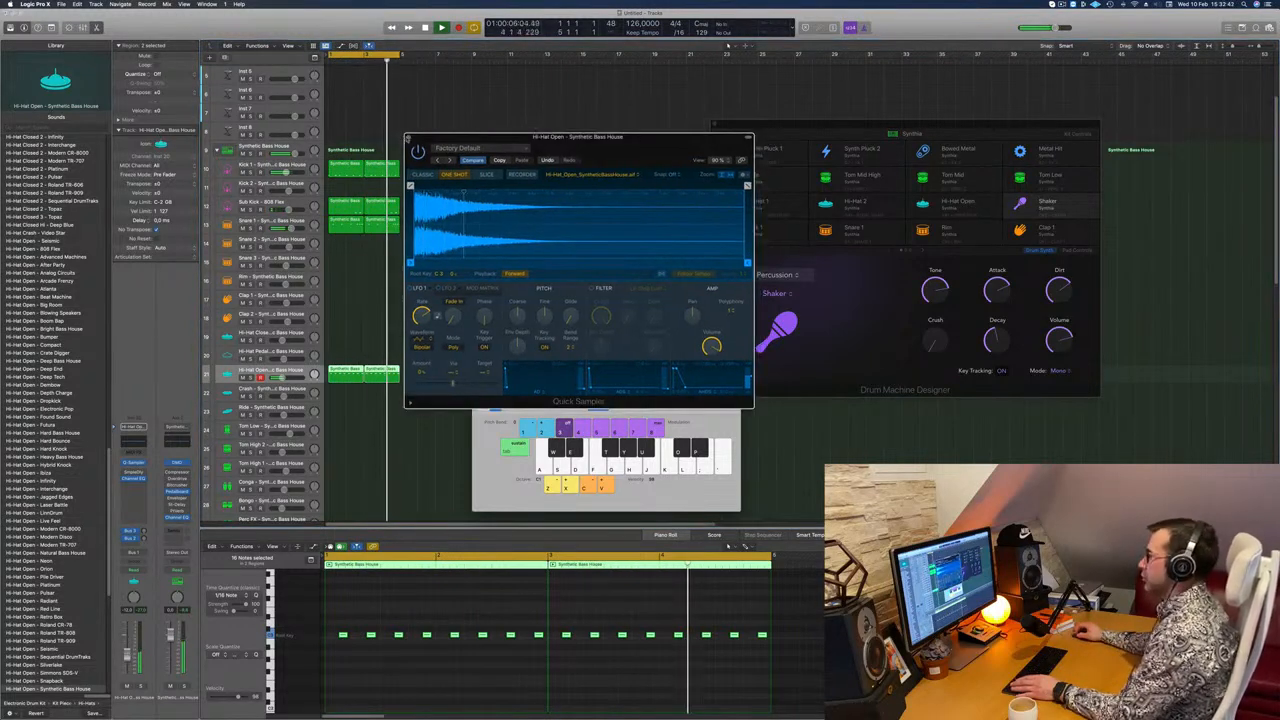
click(408, 138)
Step: Copy the first Hi-Hat Open region to the start of the Hi-Hat Closed track
click(427, 298)
scroll(420, 285, down, 2)
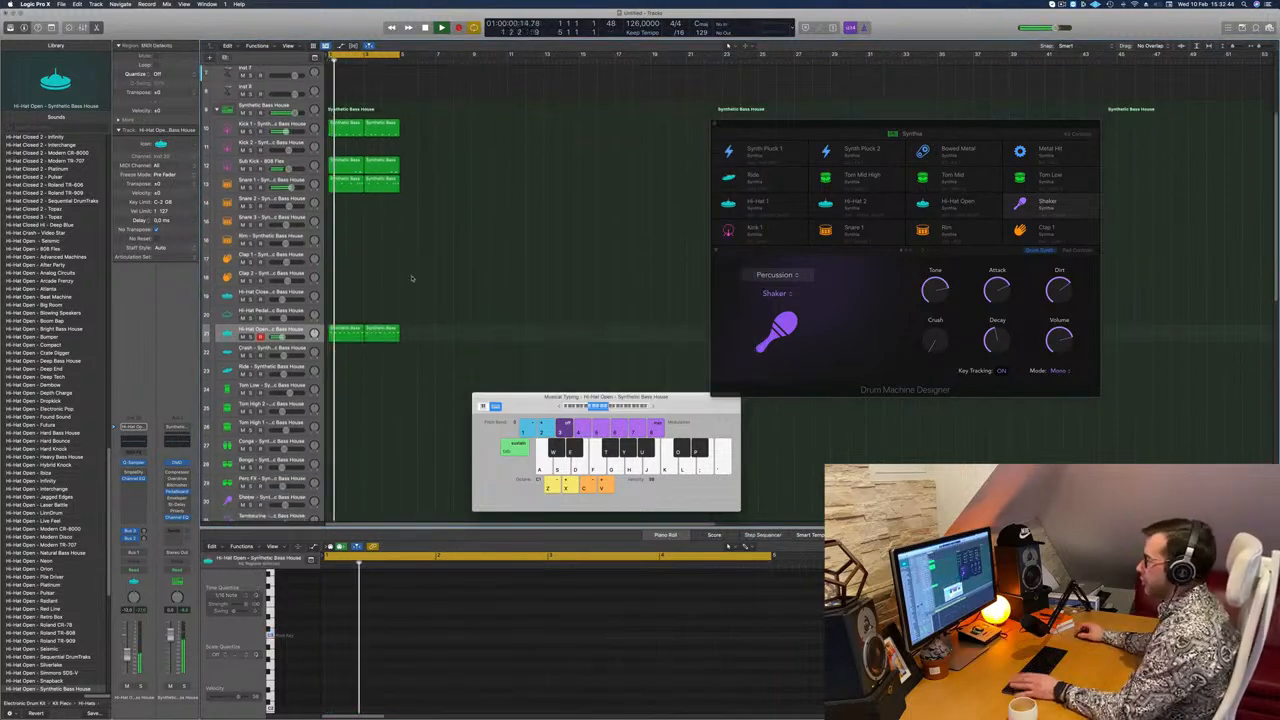
click(346, 334)
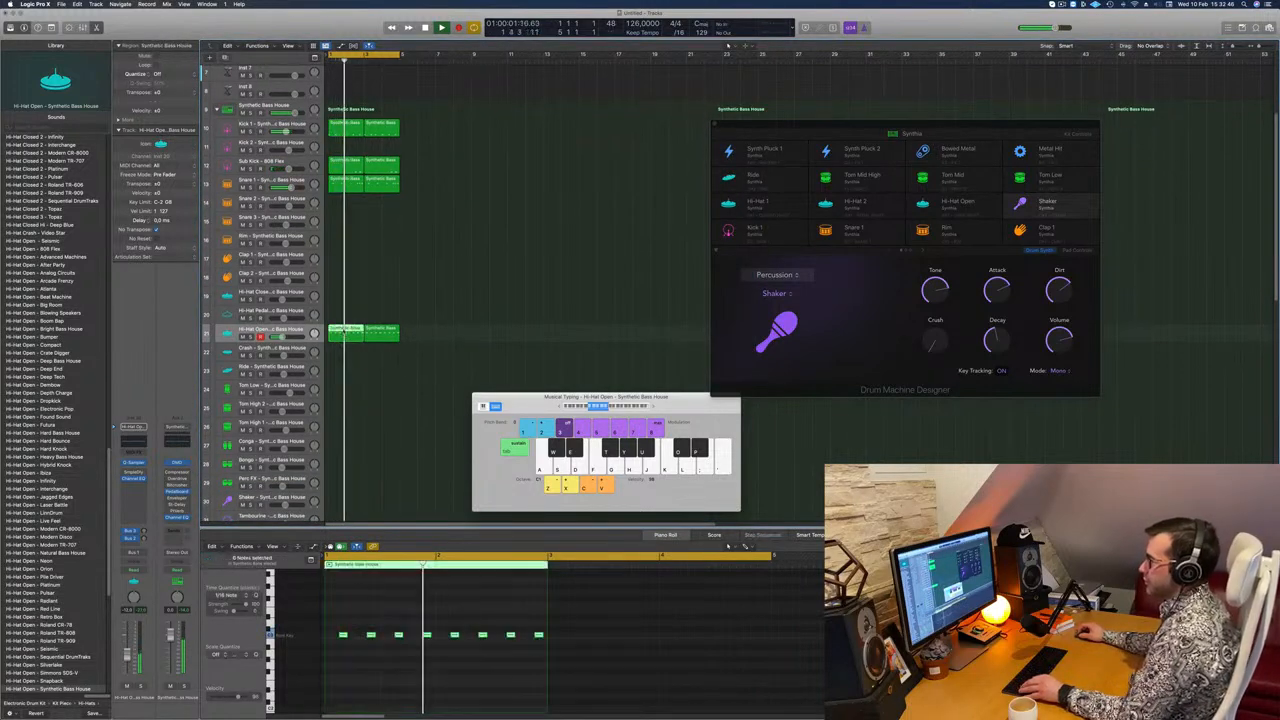
drag(346, 334, 346, 306)
Step: Shift all eight notes in the Hi-Hat Closed region earlier so the first one starts at the region's beginning
drag(332, 629, 534, 648)
scroll(344, 642, up, 3)
scroll(347, 643, left, 2)
drag(346, 636, 329, 636)
key(space)
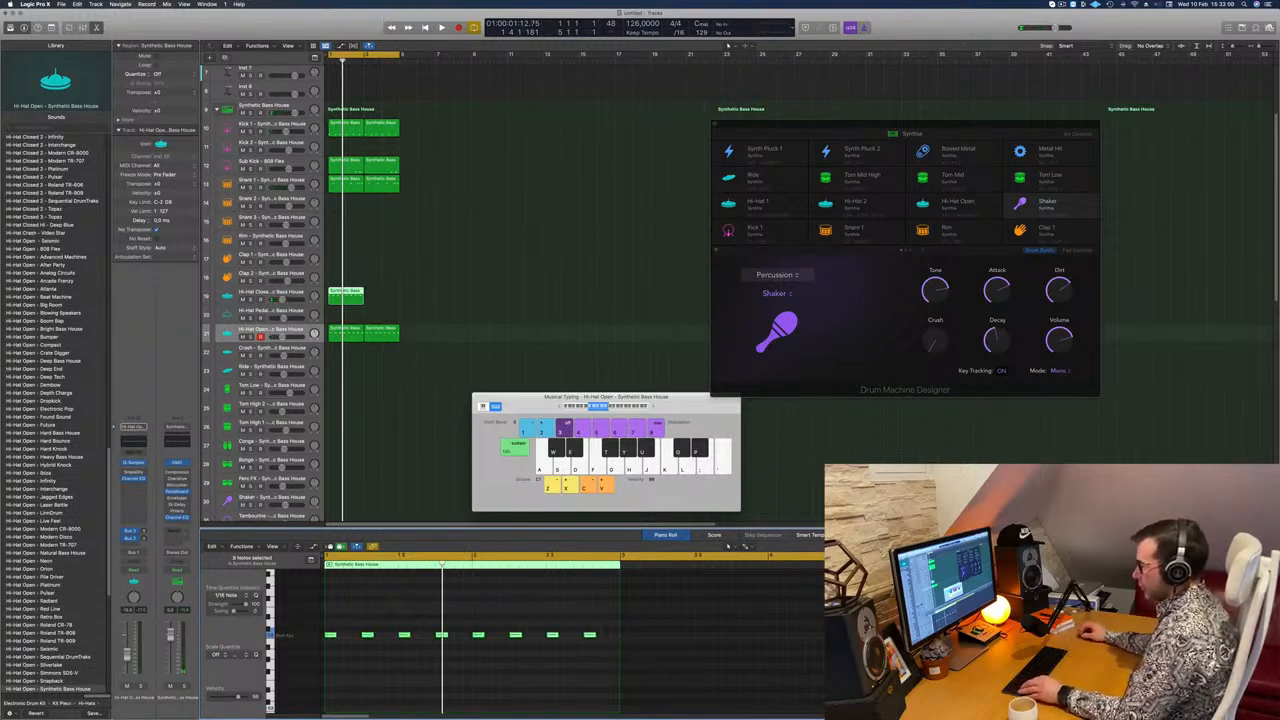
Step: Copy the notes to fill the Hi-Hat Closed region with continuous sixteenths, and duplicate the region directly after the original
drag(333, 636, 349, 660)
key(space)
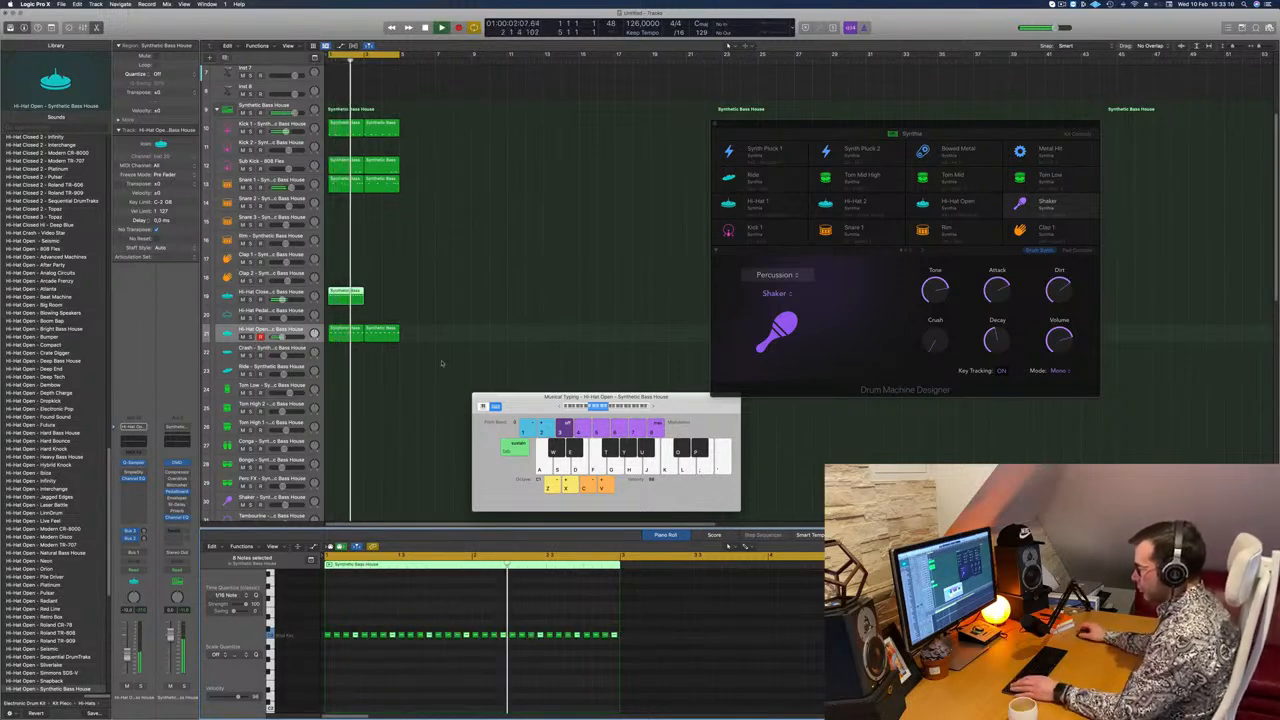
scroll(354, 649, up, 3)
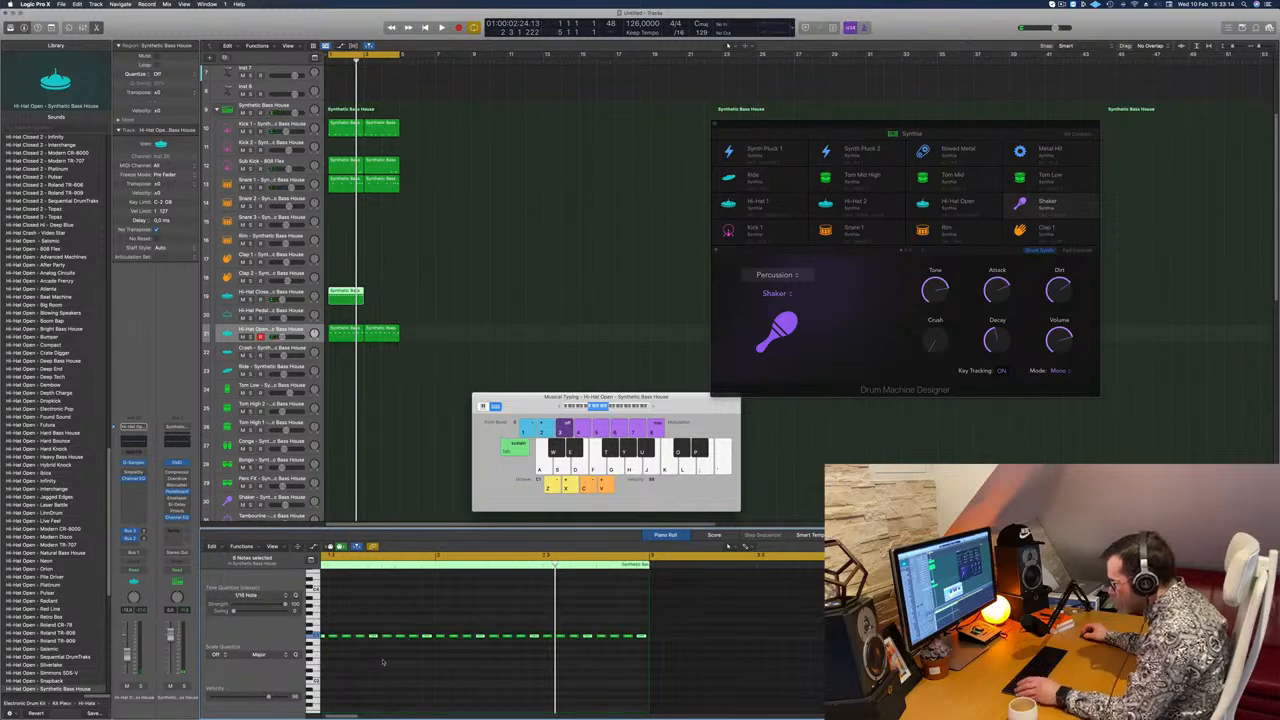
scroll(383, 660, down, 3)
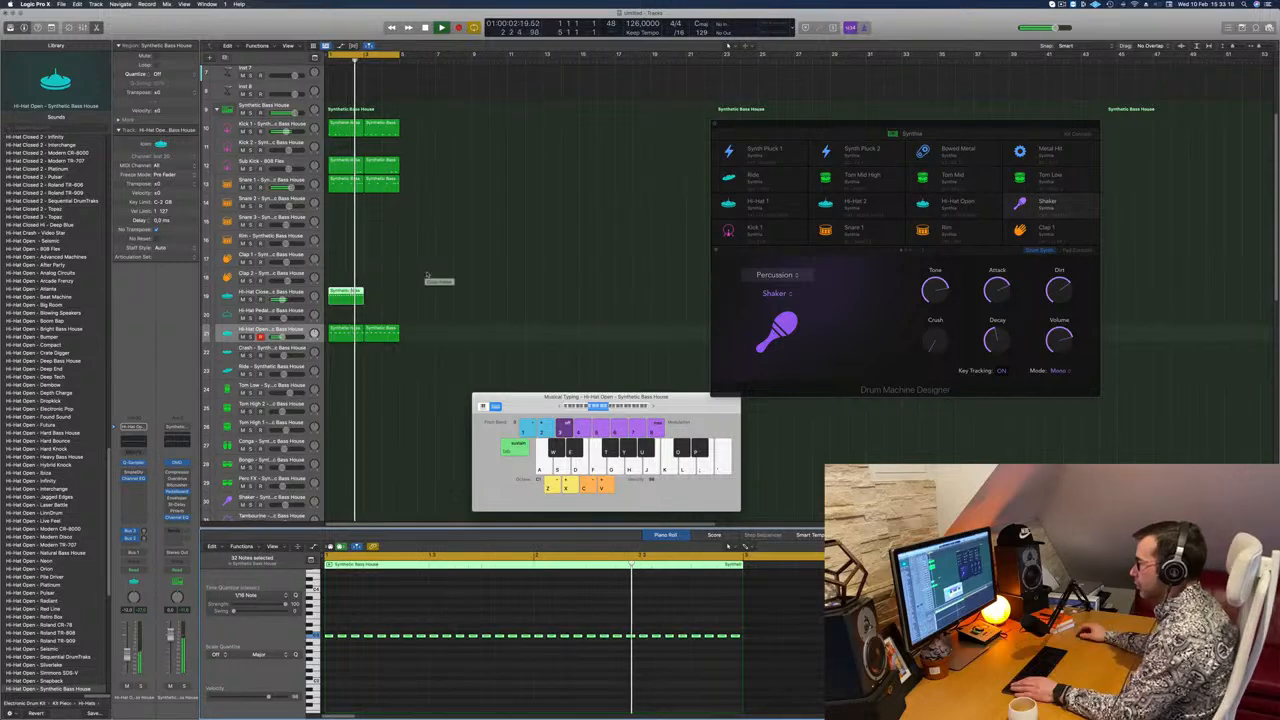
drag(354, 299, 392, 301)
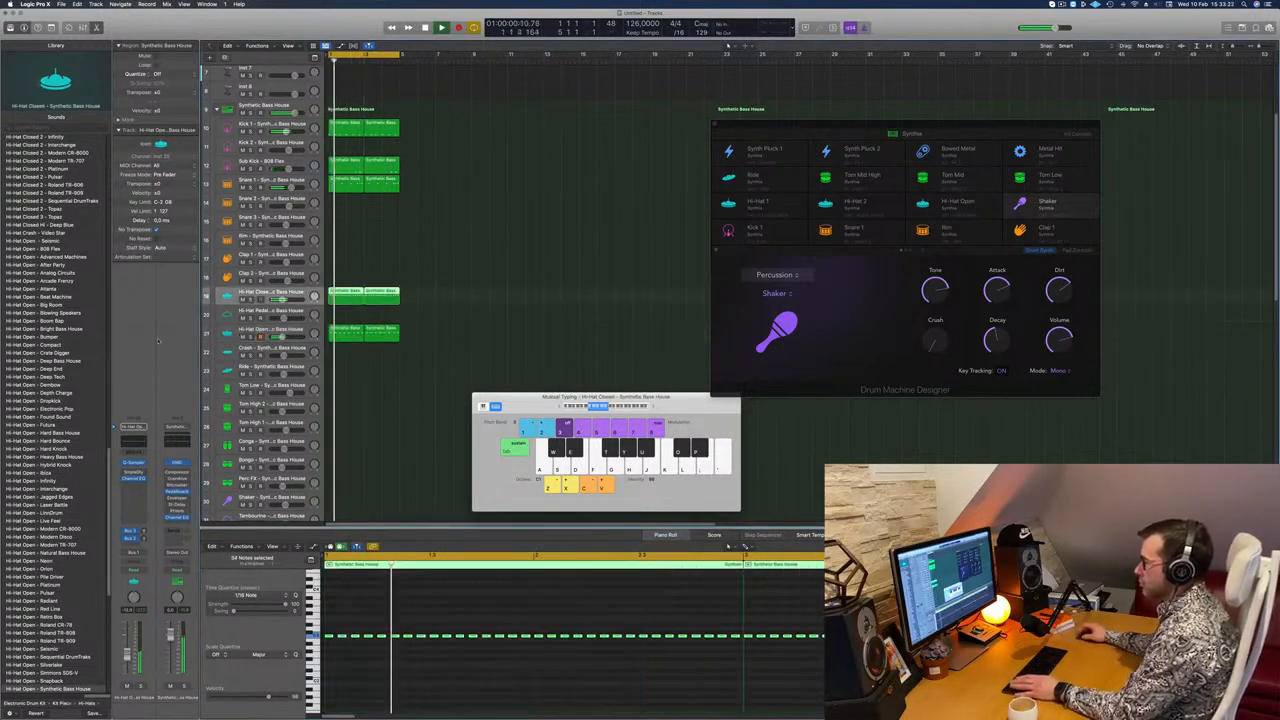
Step: Adjust the Hi-Hat Closed track's reverb send and rebalance the Snare 1 and Hi-Hat Closed track volumes
click(144, 538)
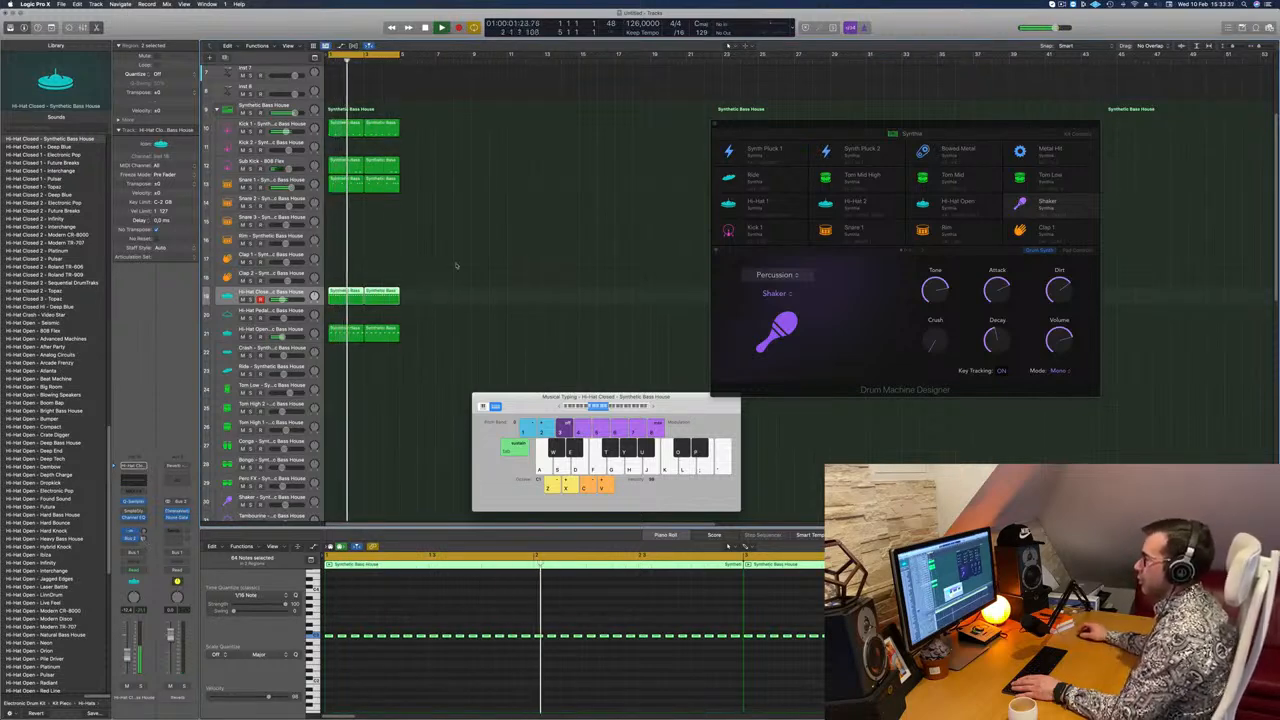
click(290, 185)
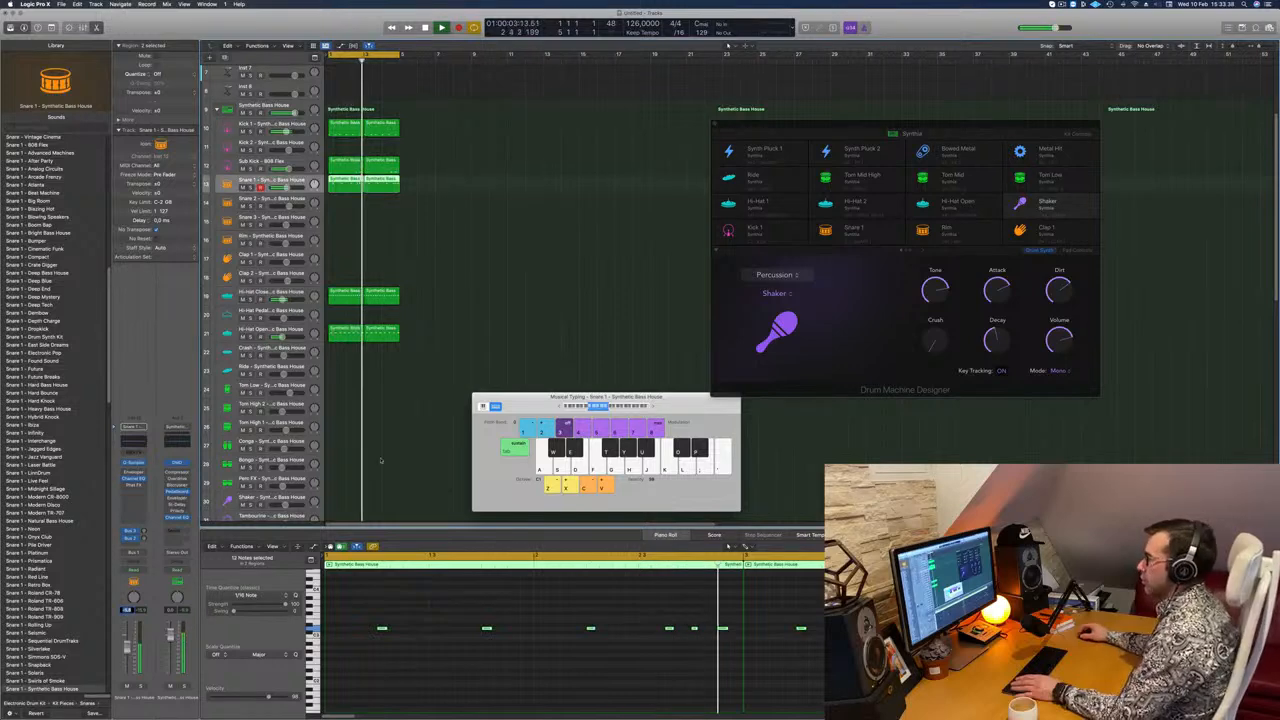
scroll(426, 262, down, 5)
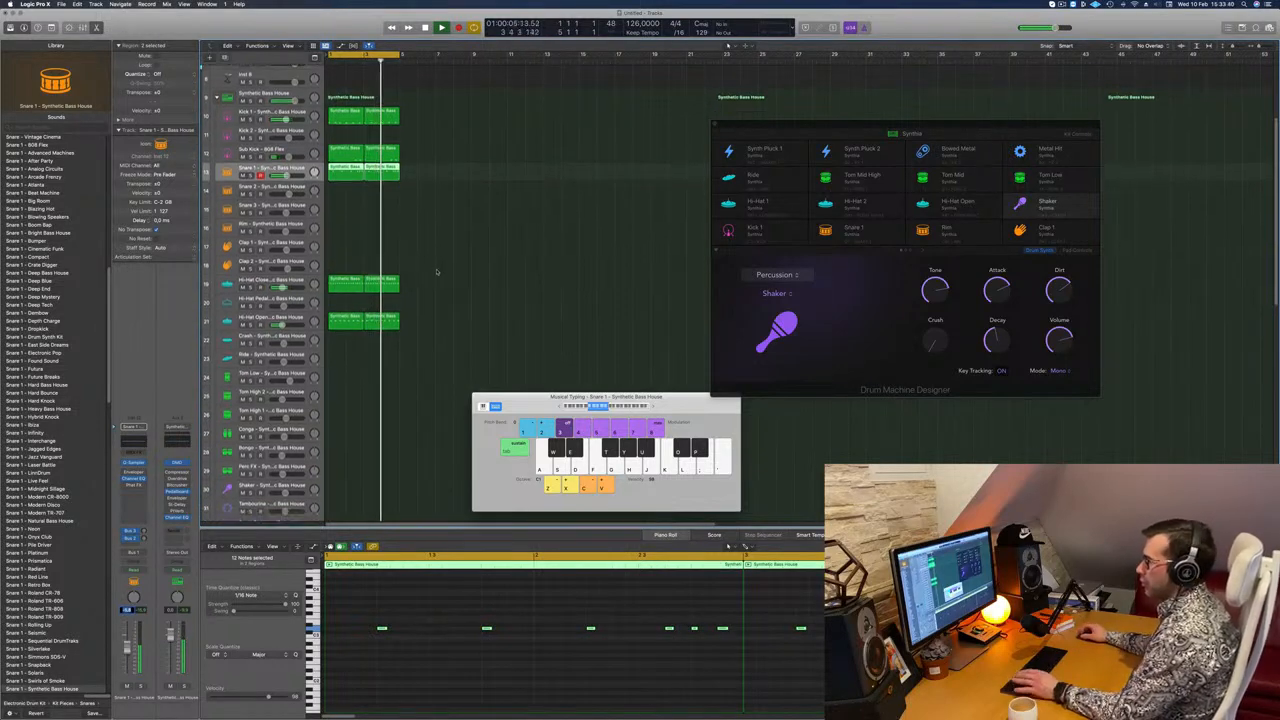
click(262, 160)
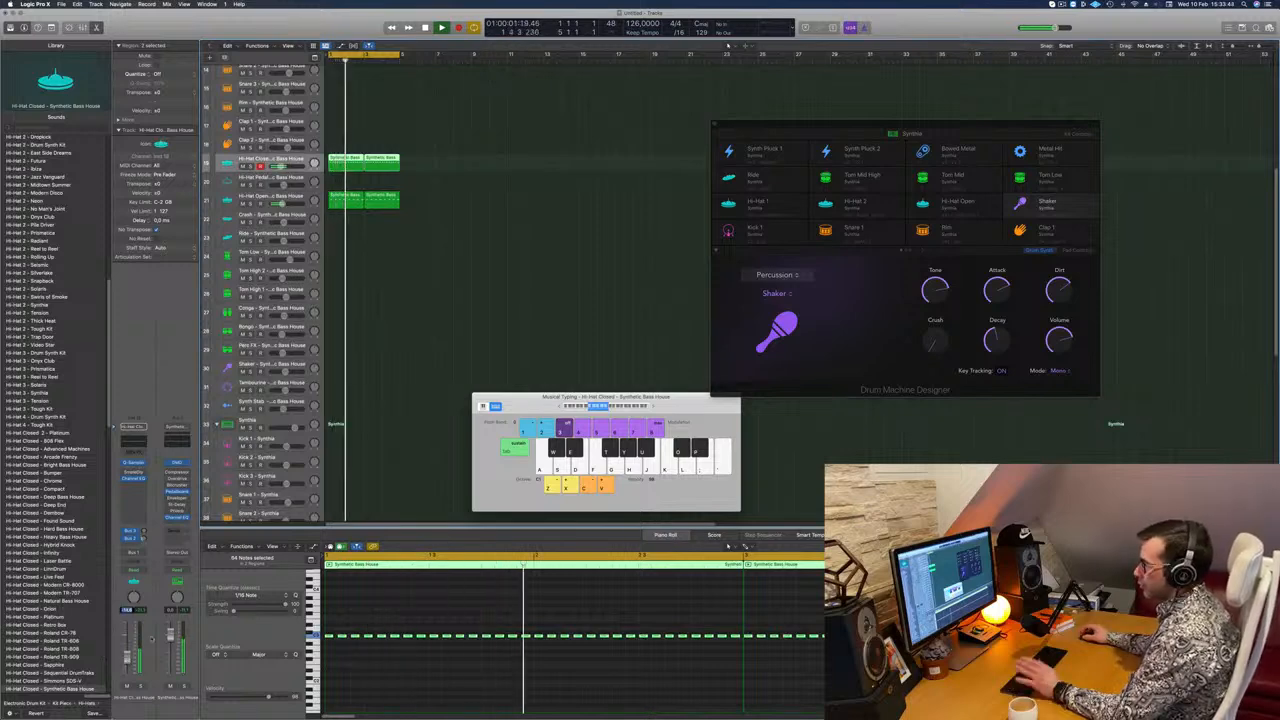
scroll(458, 291, up, 5)
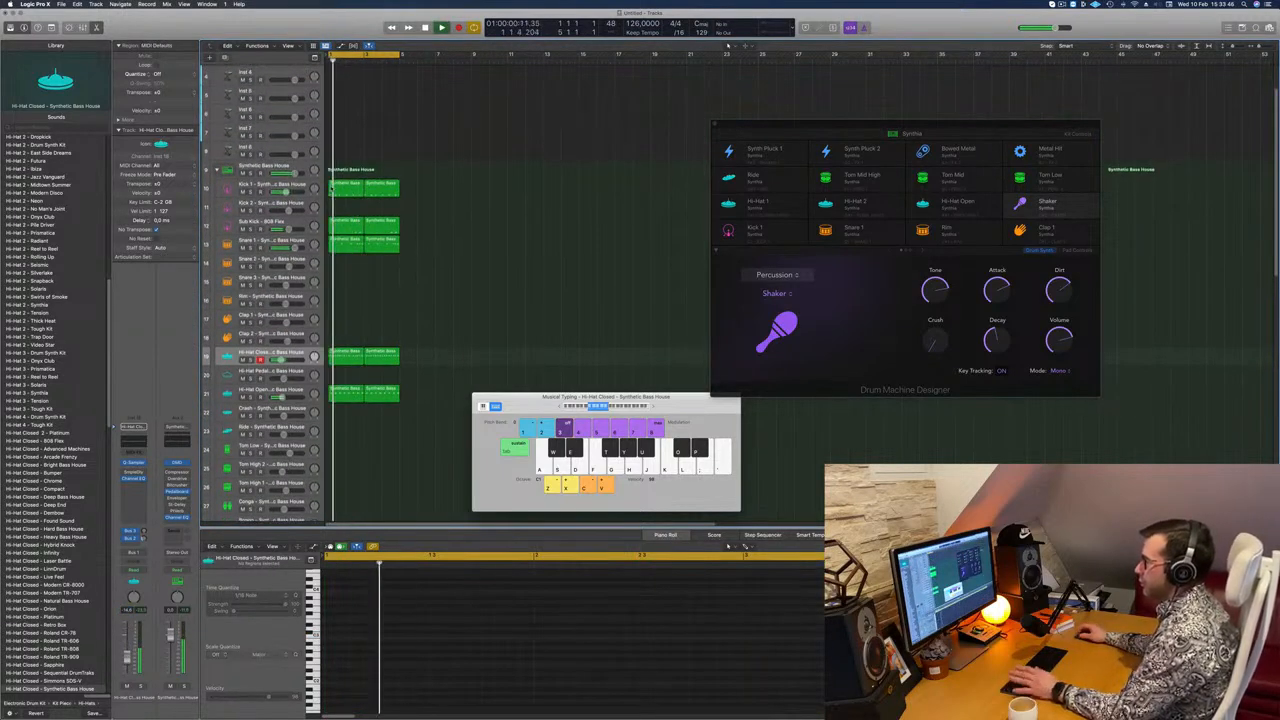
click(296, 241)
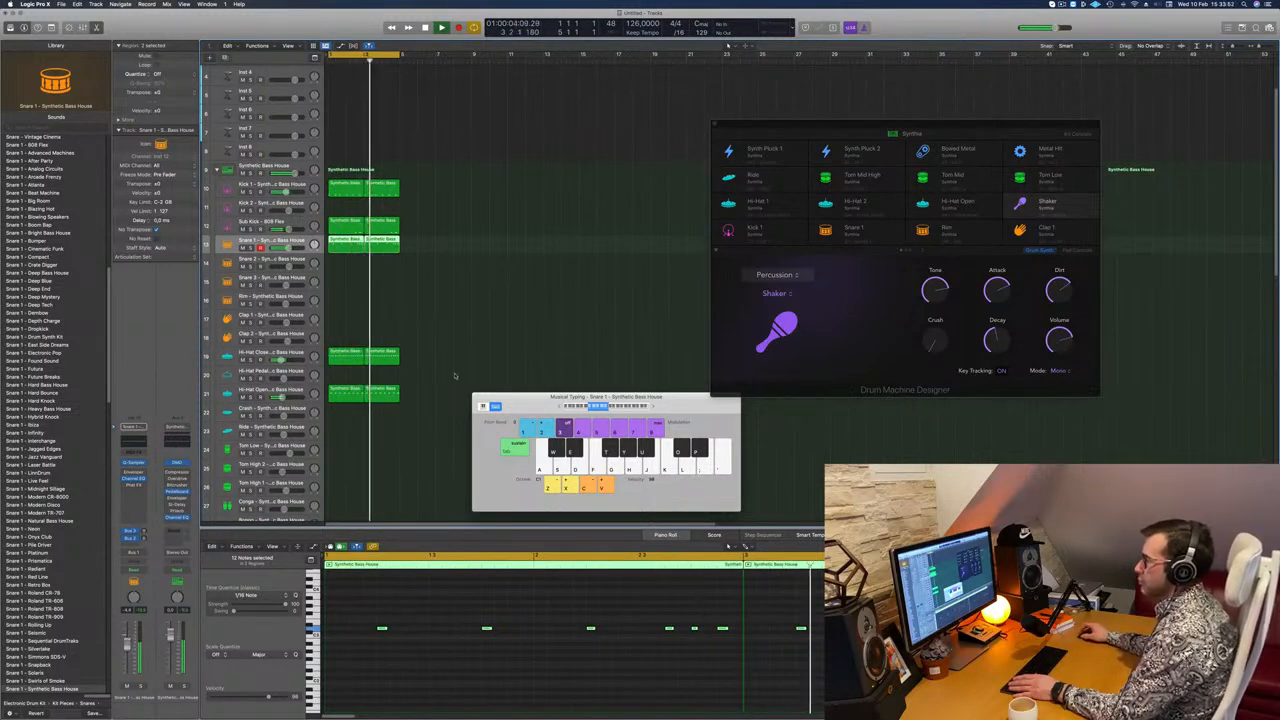
scroll(441, 369, down, 10)
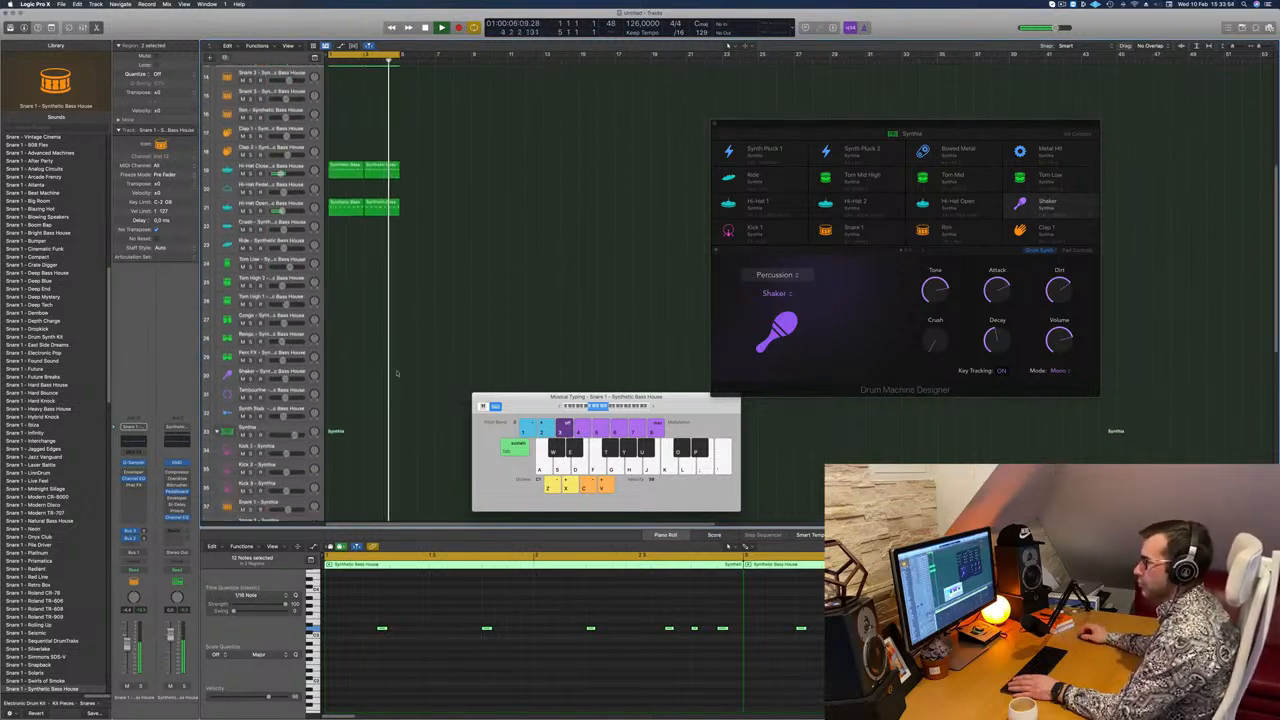
Step: Copy the first Hi-Hat Open region to the Bongo track
click(346, 190)
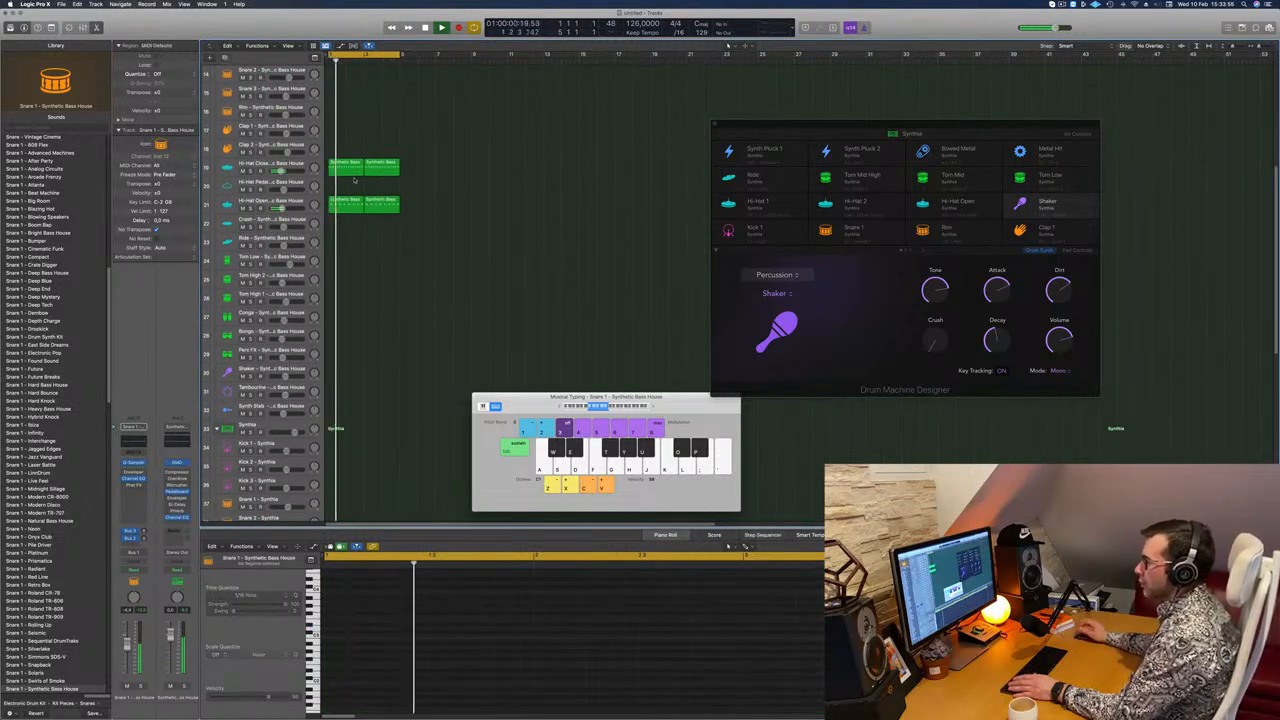
drag(346, 203, 352, 335)
scroll(448, 625, down, 1)
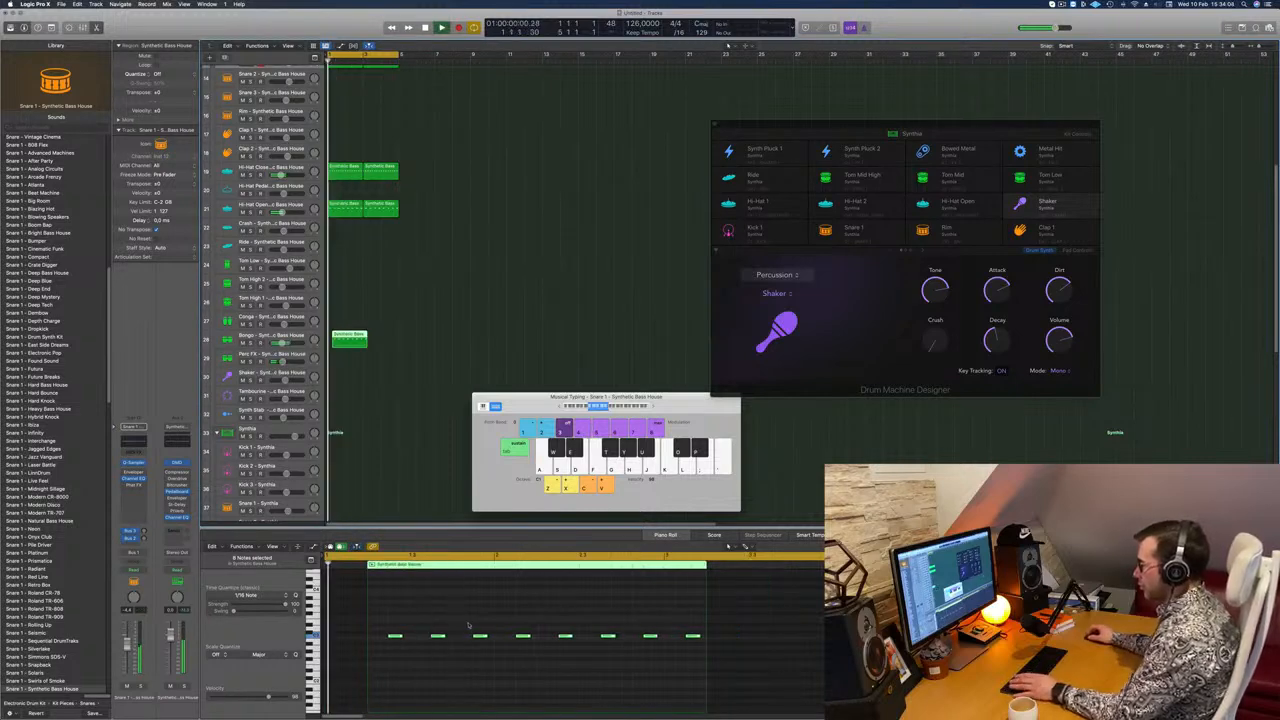
Step: Move the Bongo region's second note slightly earlier, delete the six notes after it, and extend the region's start to bar 1
click(438, 636)
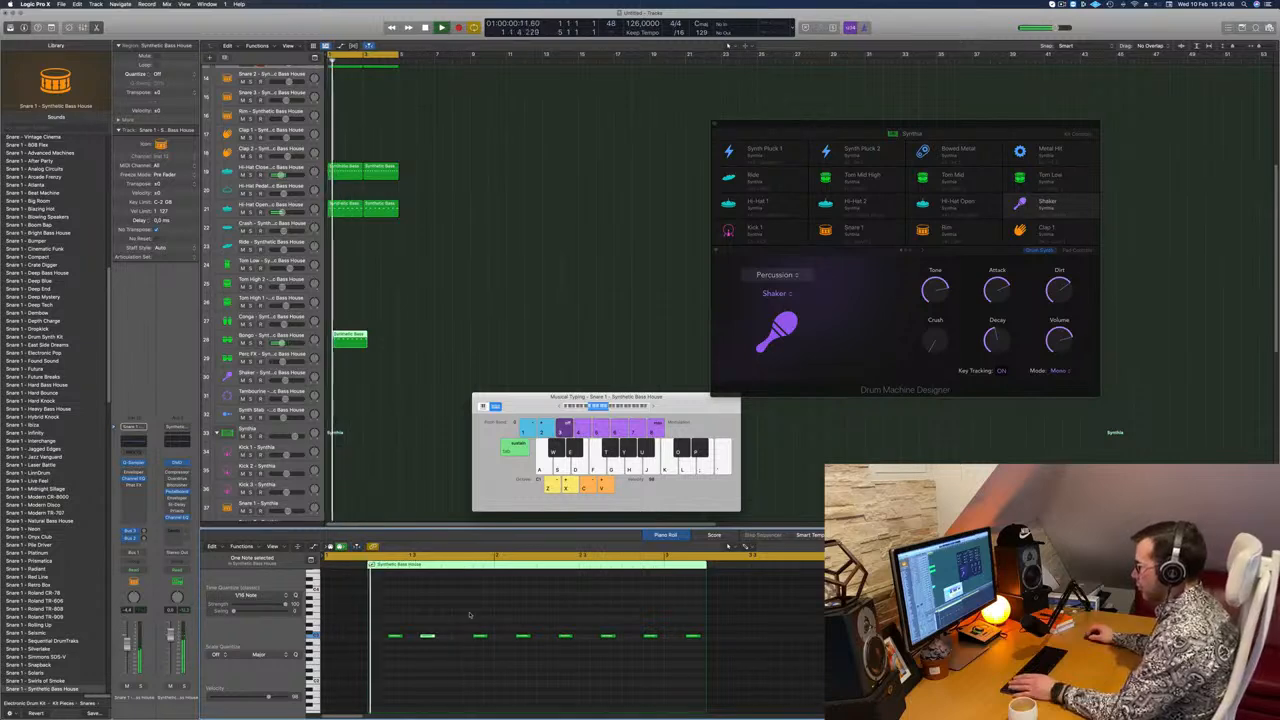
drag(471, 616, 700, 644)
key(Delete)
key(space)
key(space)
drag(515, 610, 368, 656)
key(space)
key(space)
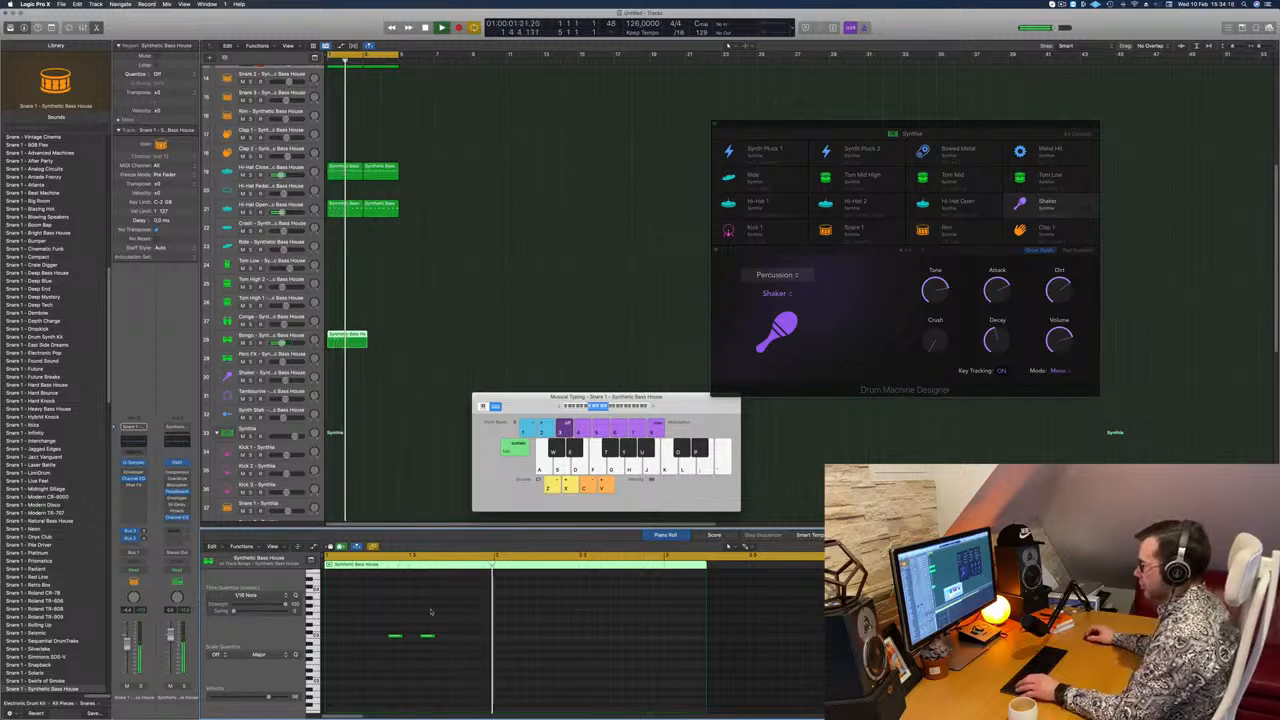
Step: Copy the Bongo note pair one bar later and duplicate the region directly after the original
drag(396, 637, 569, 645)
mouse_move(352, 336)
mouse_down()
mouse_move(395, 342)
mouse_move(350, 346)
mouse_up()
Step: Transpose all notes in both Bongo regions down an octave
click(517, 619)
key(super+a)
key(alt+shift+Down)
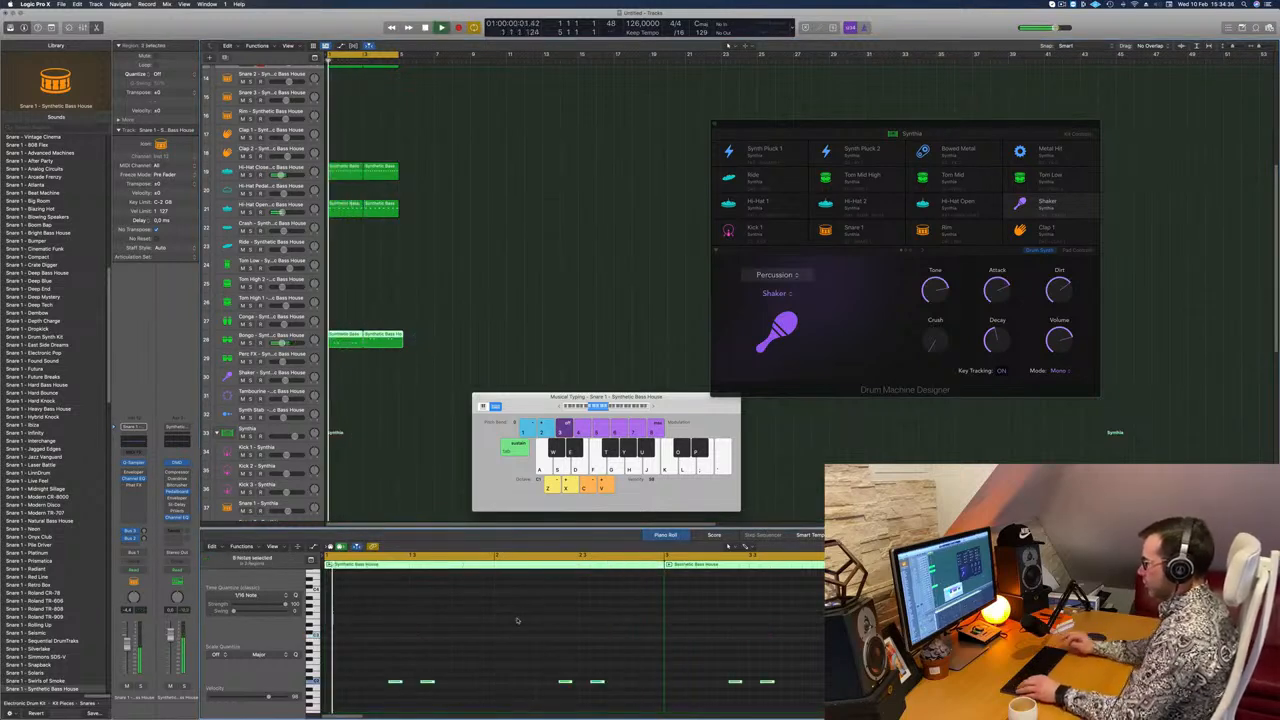
scroll(366, 645, up, 5)
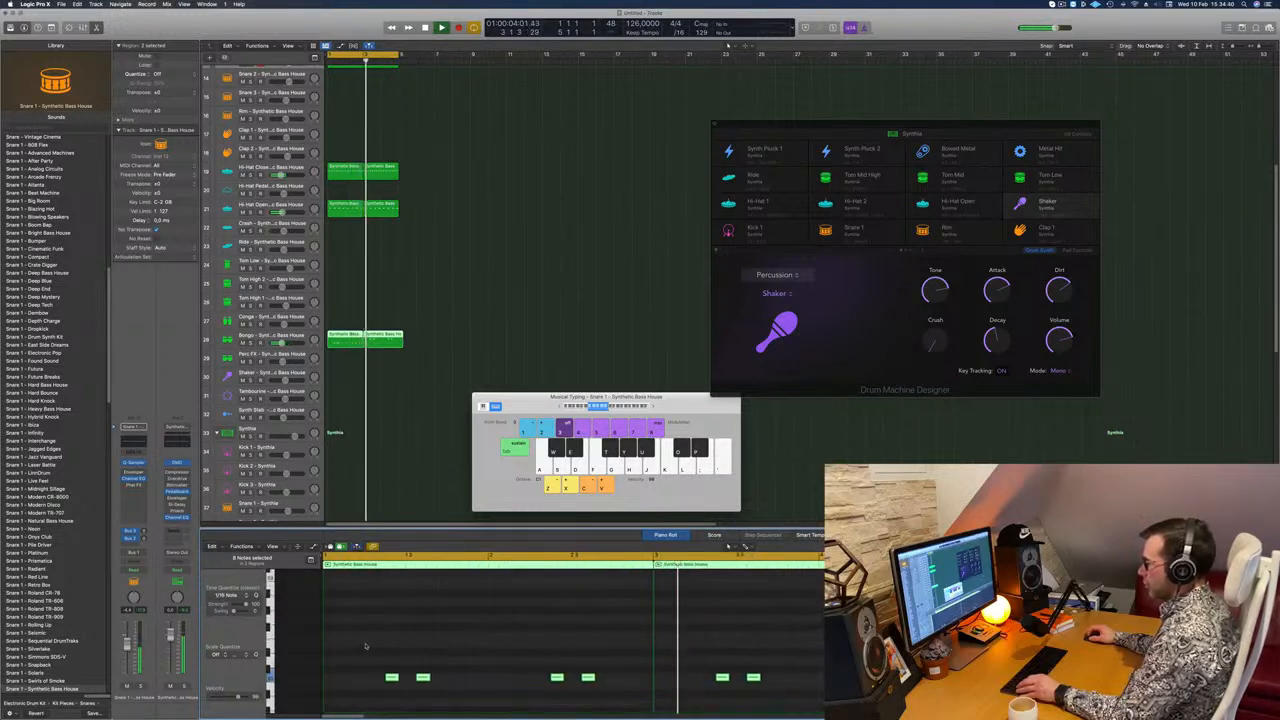
Step: Open the Tape Delay on the Bongo track's delay bus, load the 1/16 Note Triplet preset, and close the plug-in
click(246, 338)
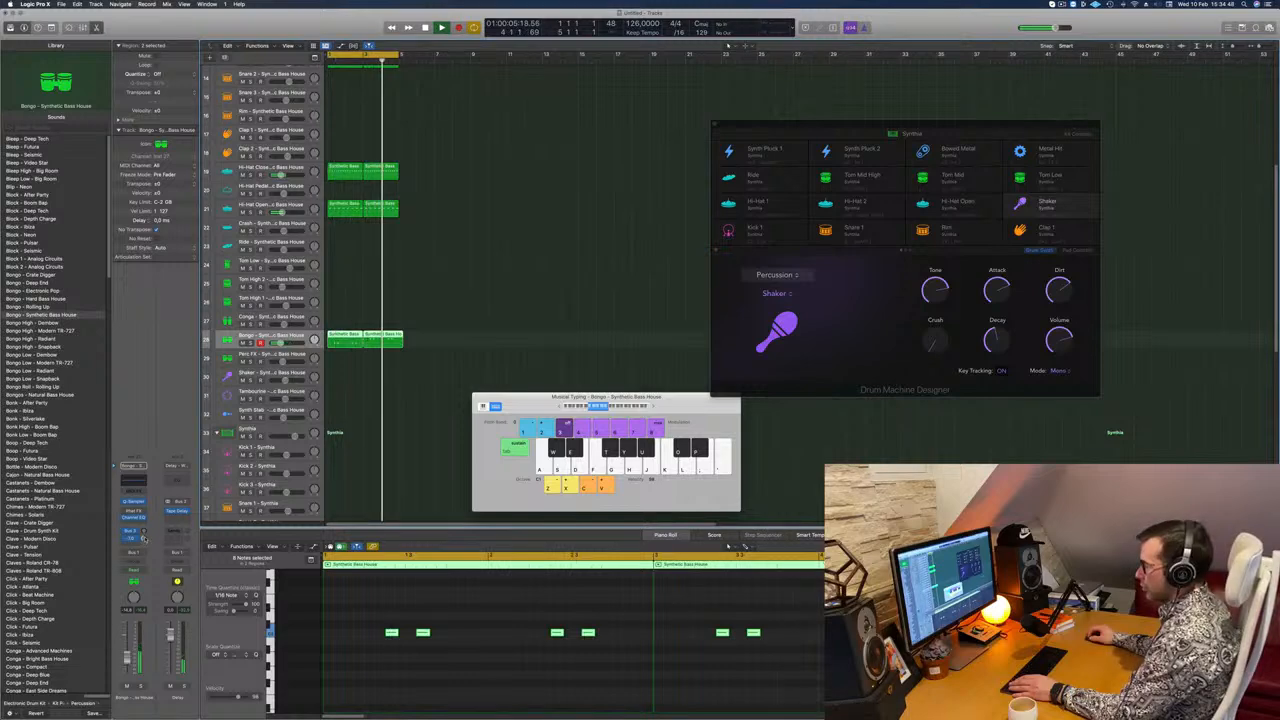
click(177, 511)
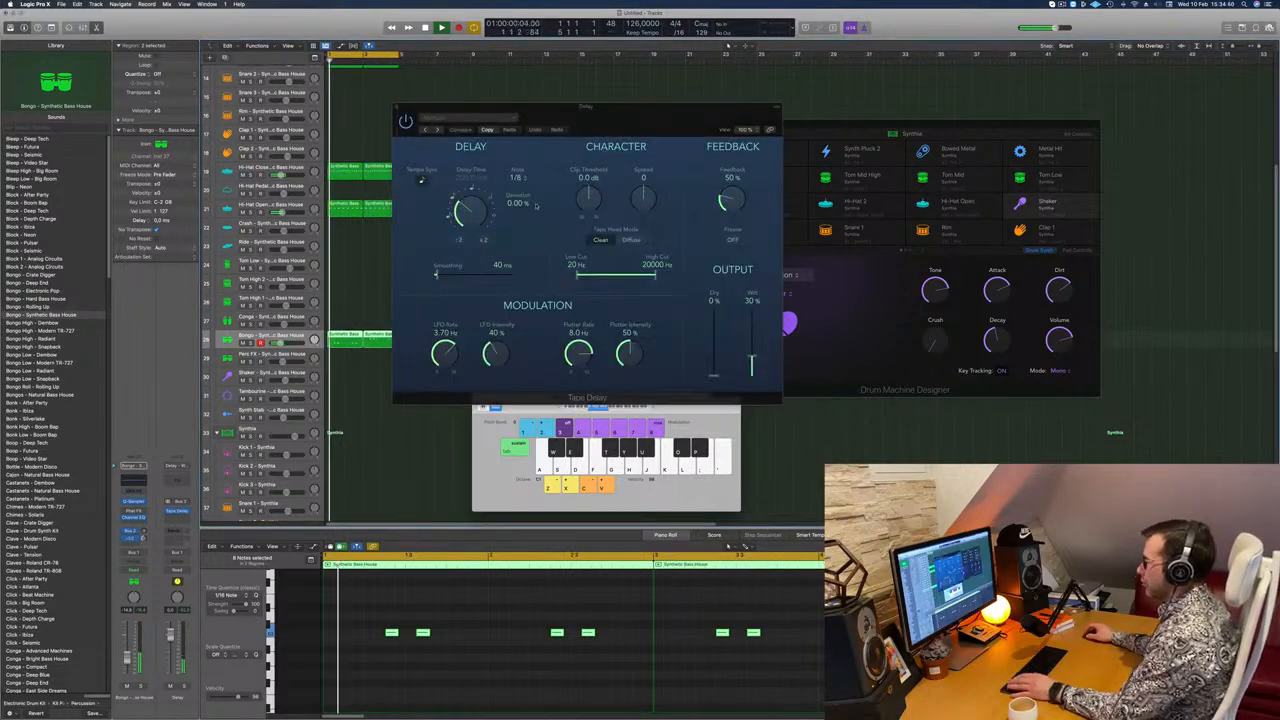
click(424, 131)
click(424, 131)
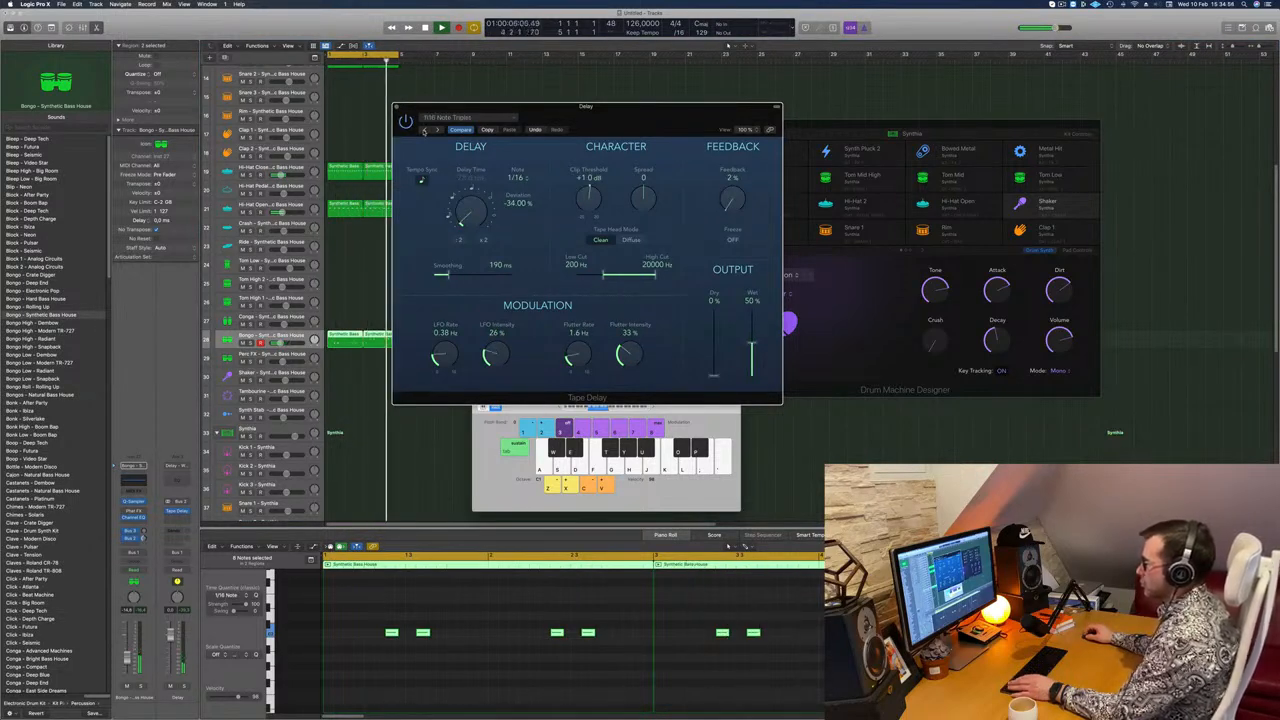
click(424, 131)
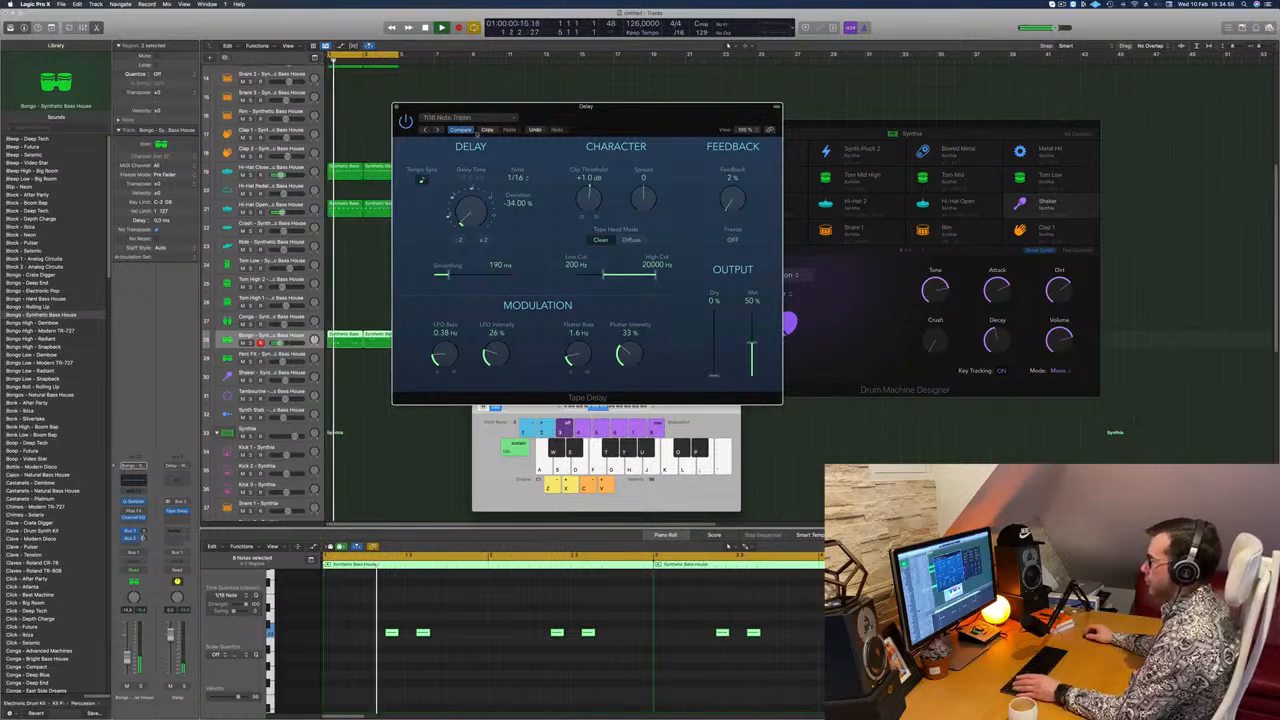
drag(586, 118, 555, 174)
click(365, 164)
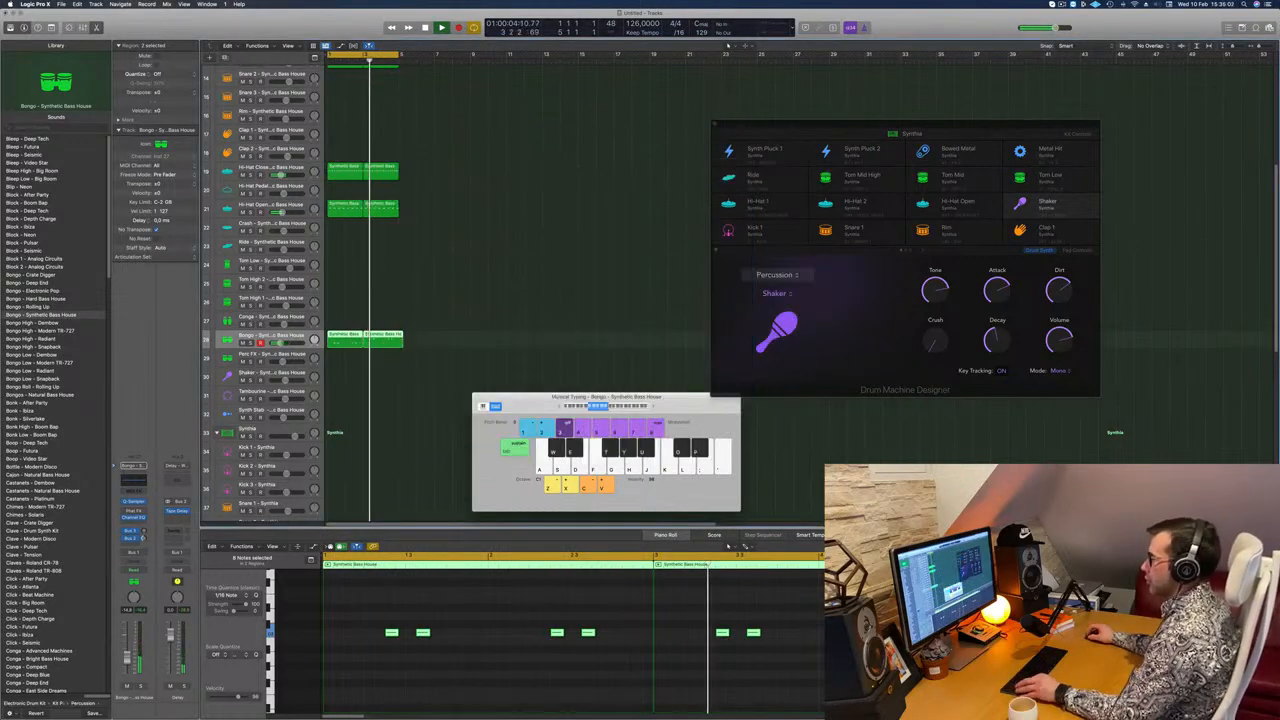
Step: Select the Inst 1 track and open its Alchemy synth
scroll(358, 277, down, 4)
click(386, 258)
scroll(389, 264, up, 3)
scroll(390, 265, up, 5)
click(272, 70)
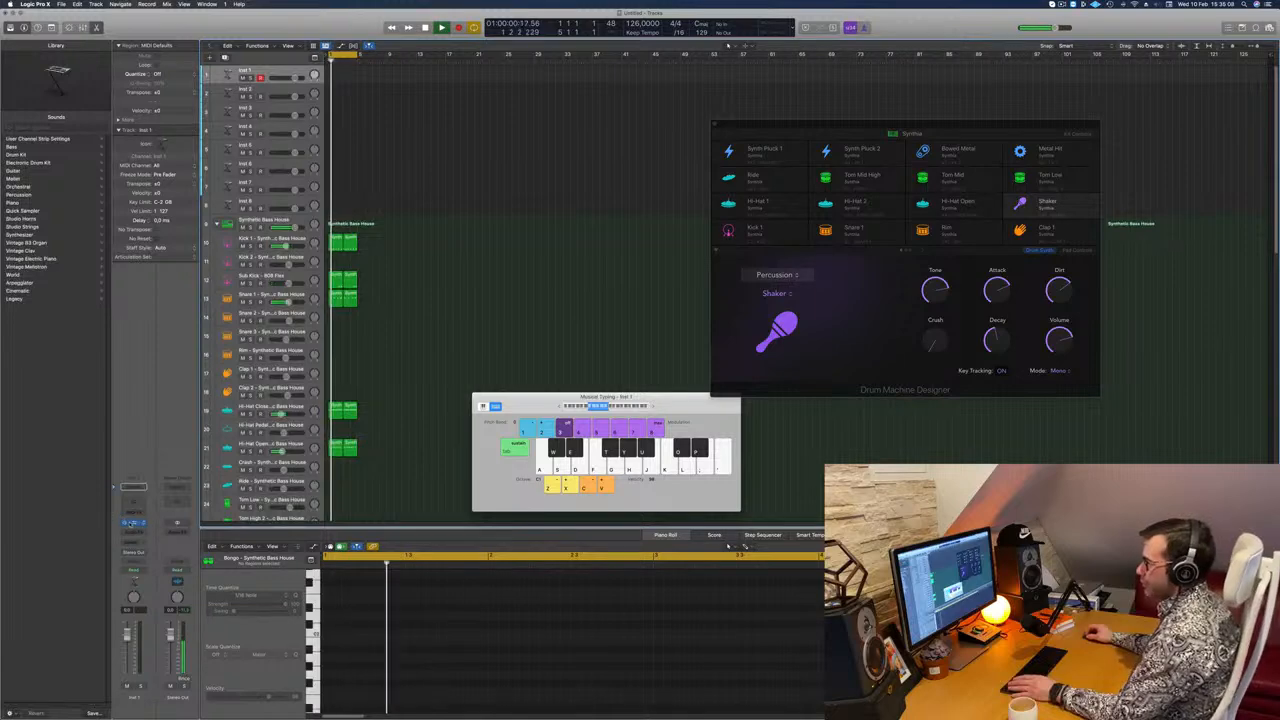
click(133, 522)
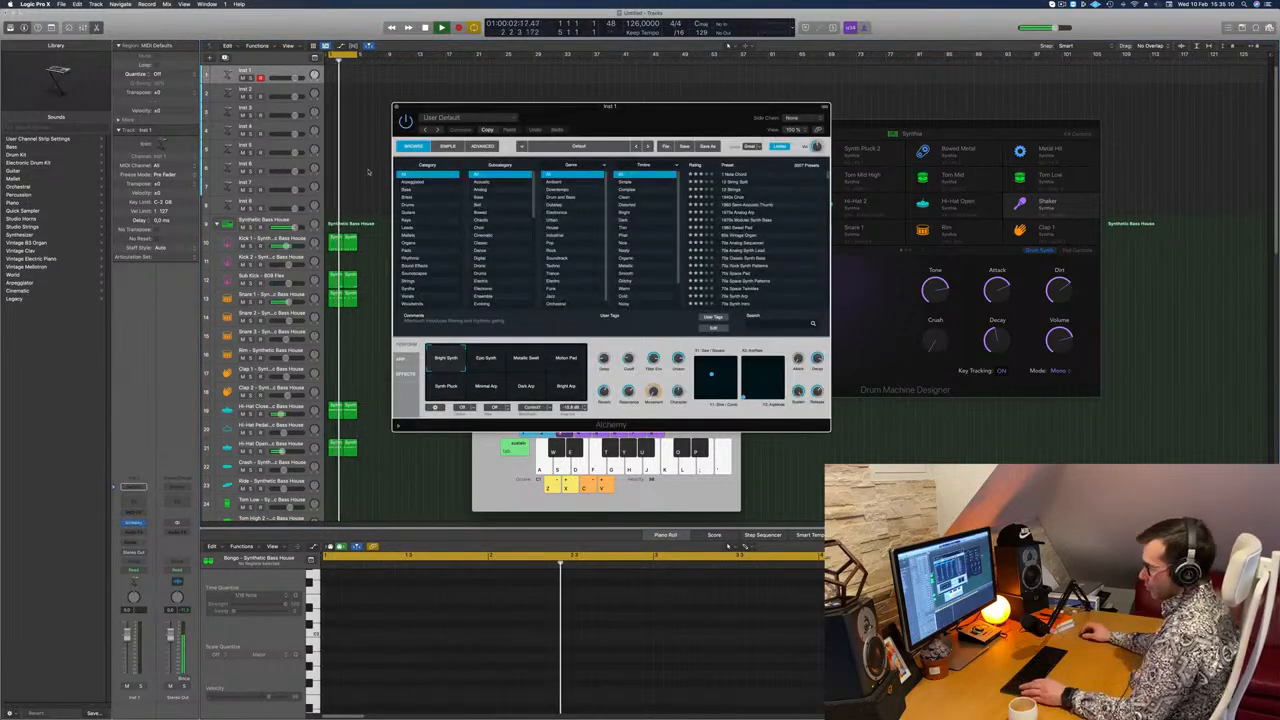
Step: Repeat all drum regions three times and move the Alchemy window away from the arrangement
key(super+a)
key(super+r)
key(super+r)
key(super+r)
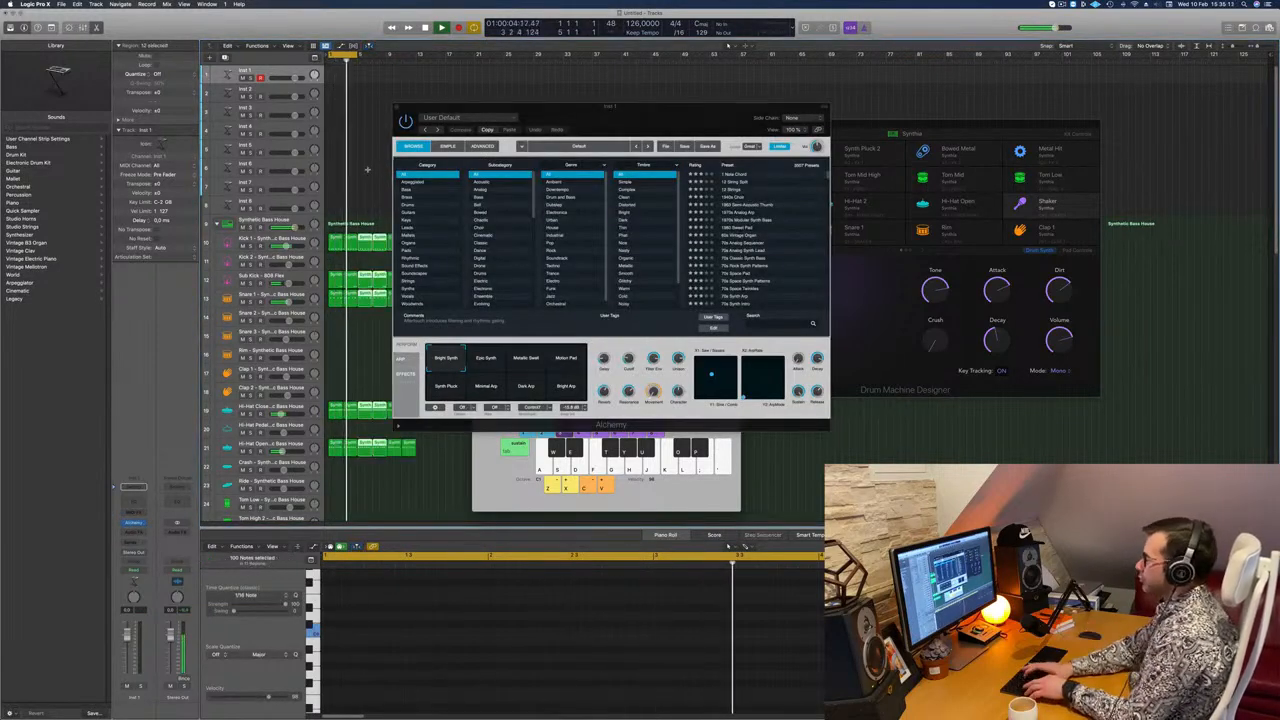
drag(628, 121, 864, 135)
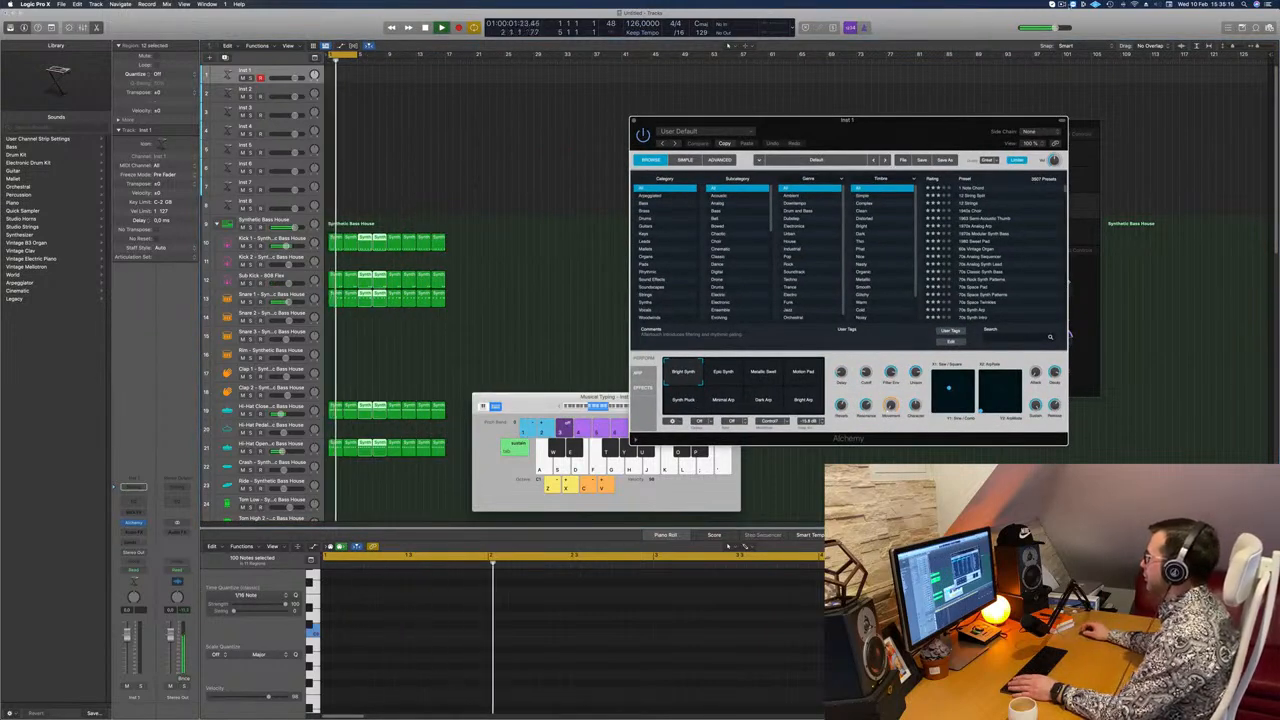
click(1062, 4)
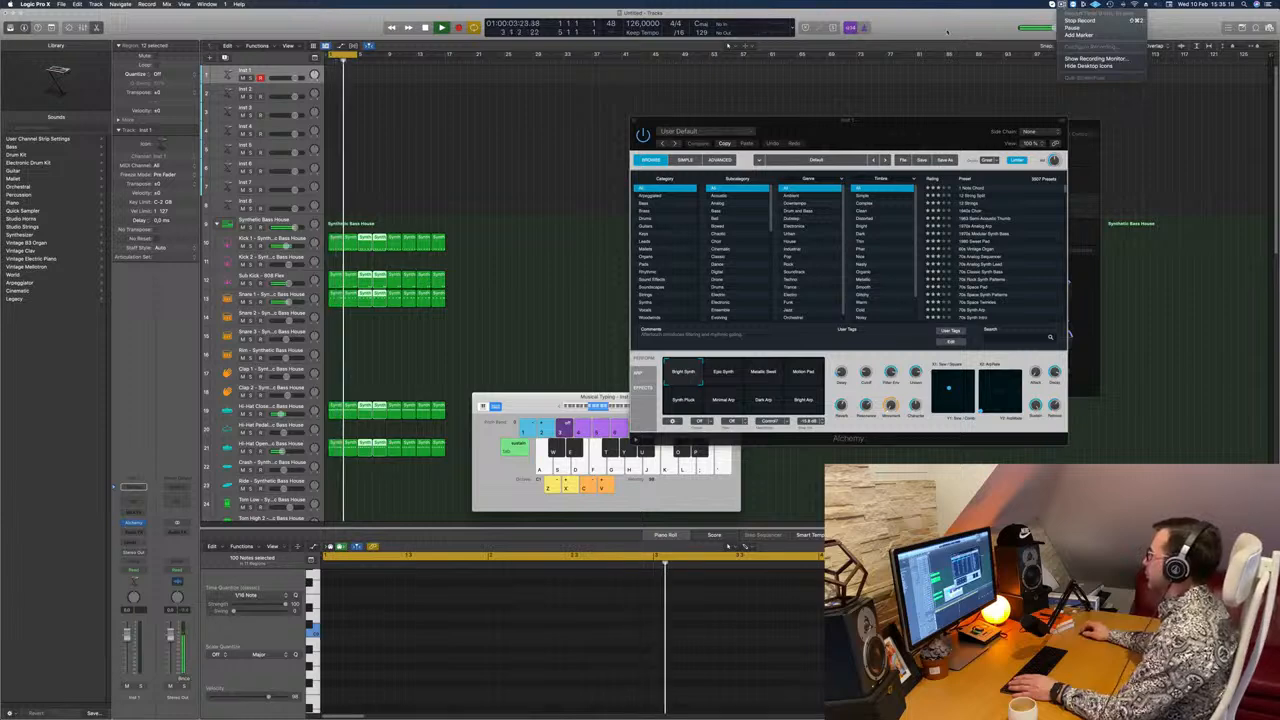
click(497, 137)
key(space)
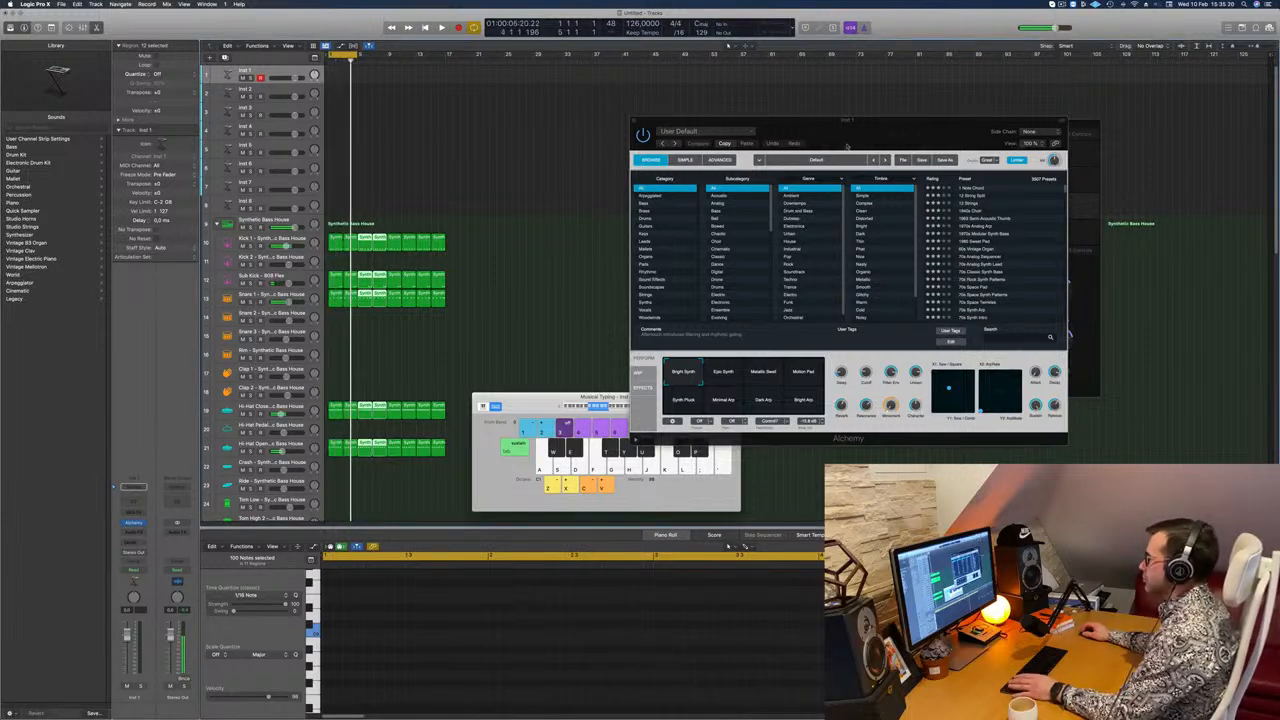
Step: Load the Space Brass preset from Alchemy's Brass category on Inst 1, and reposition the Alchemy and Musical Typing windows
drag(801, 140, 668, 149)
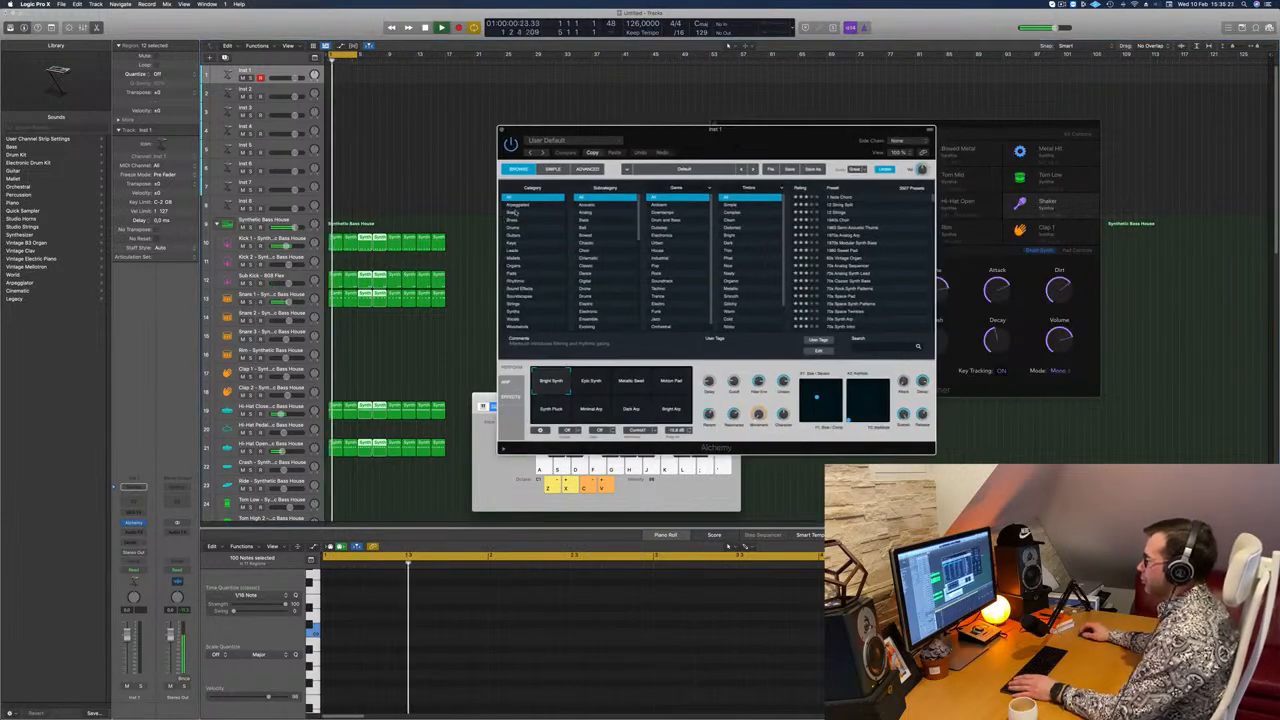
click(514, 219)
scroll(860, 278, down, 5)
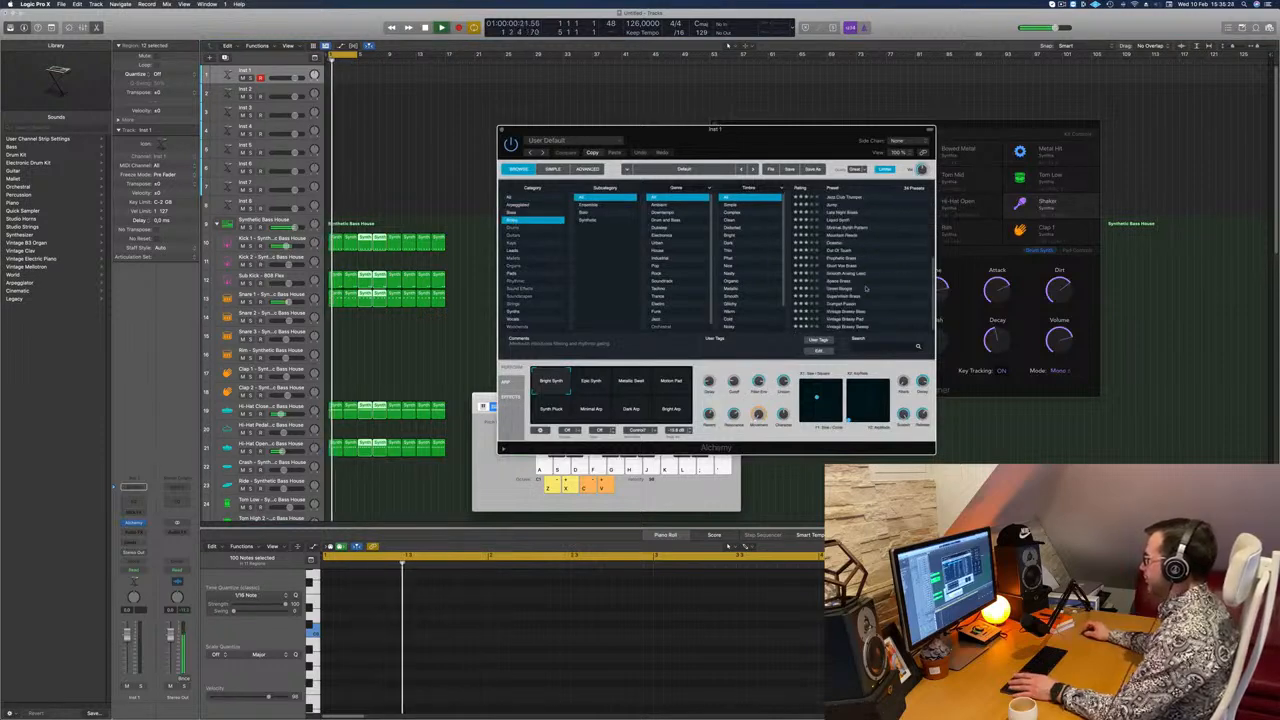
click(839, 282)
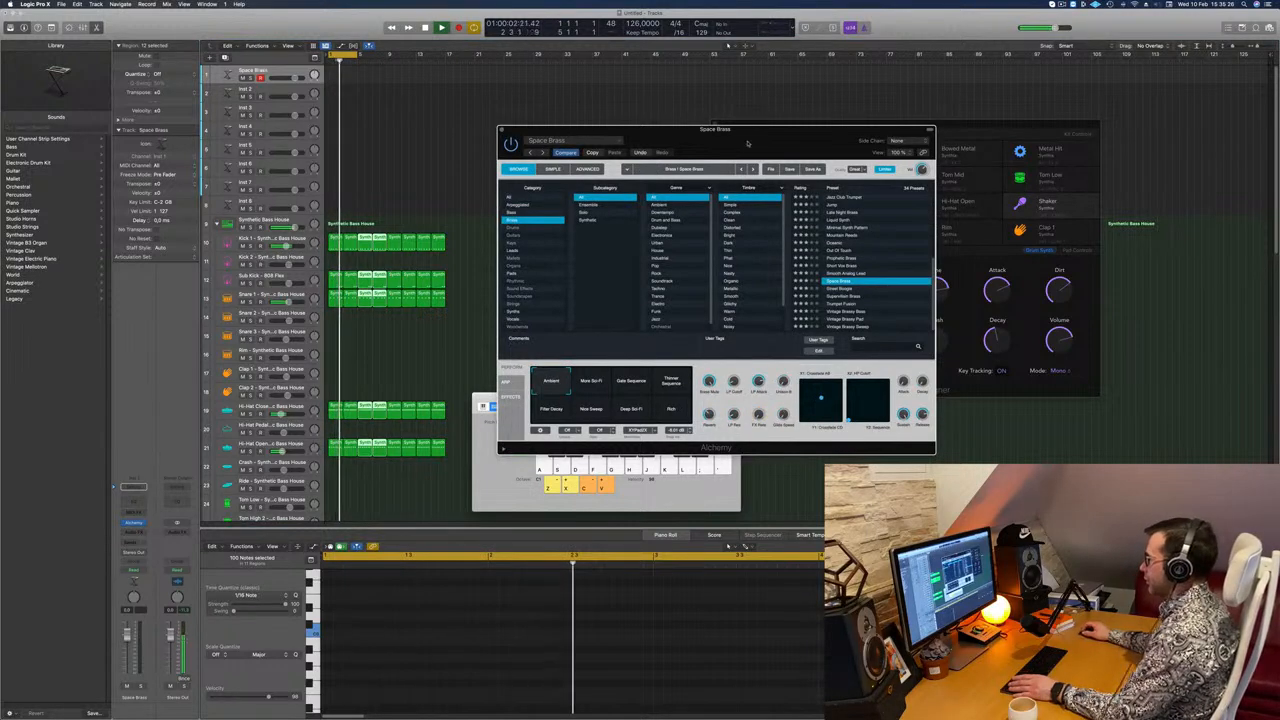
drag(748, 132, 871, 129)
drag(521, 404, 511, 402)
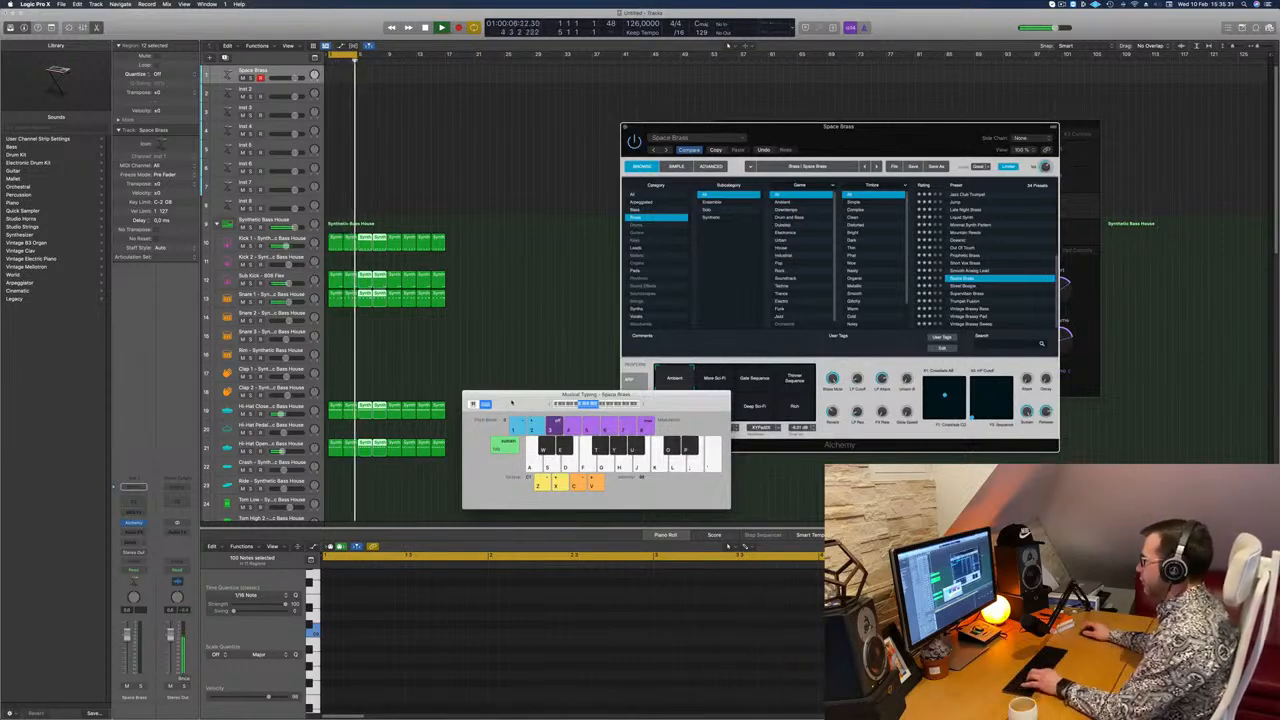
Step: Extend the cycle range to bar 17 and rehearse the Space Brass part over the beat with Musical Typing
drag(838, 125, 931, 110)
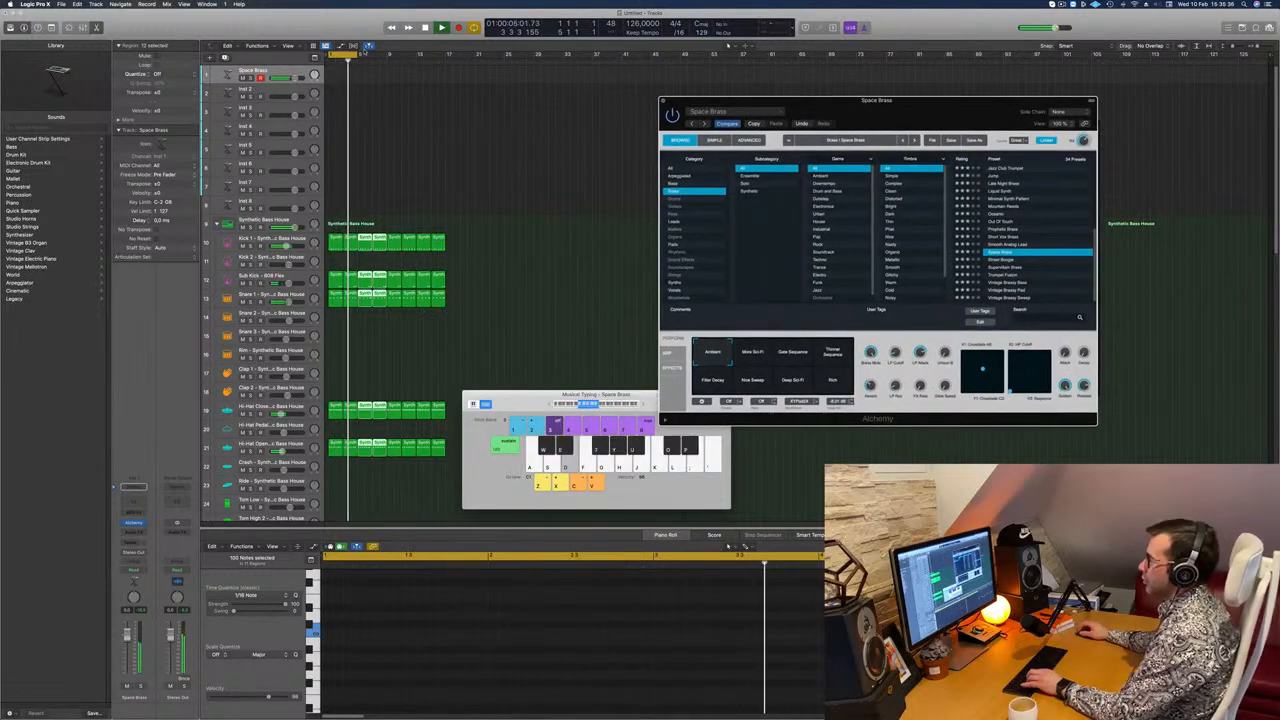
drag(364, 54, 444, 67)
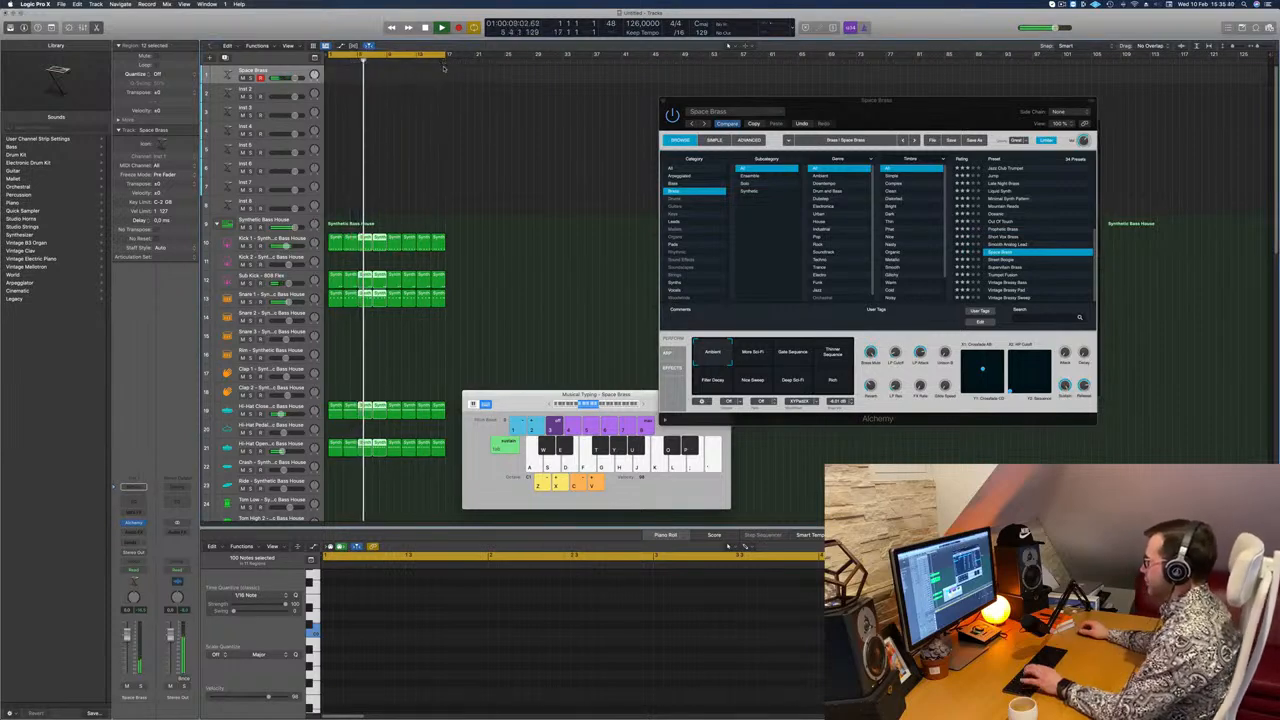
key(d)
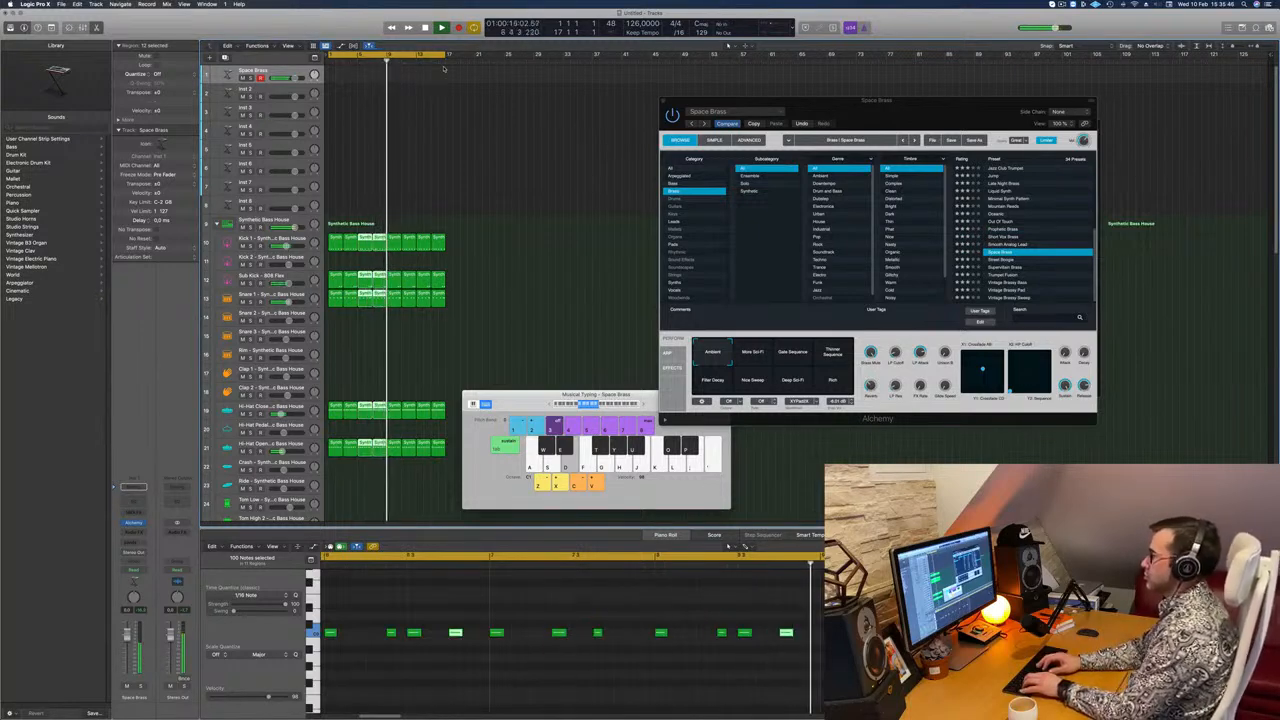
key(a)
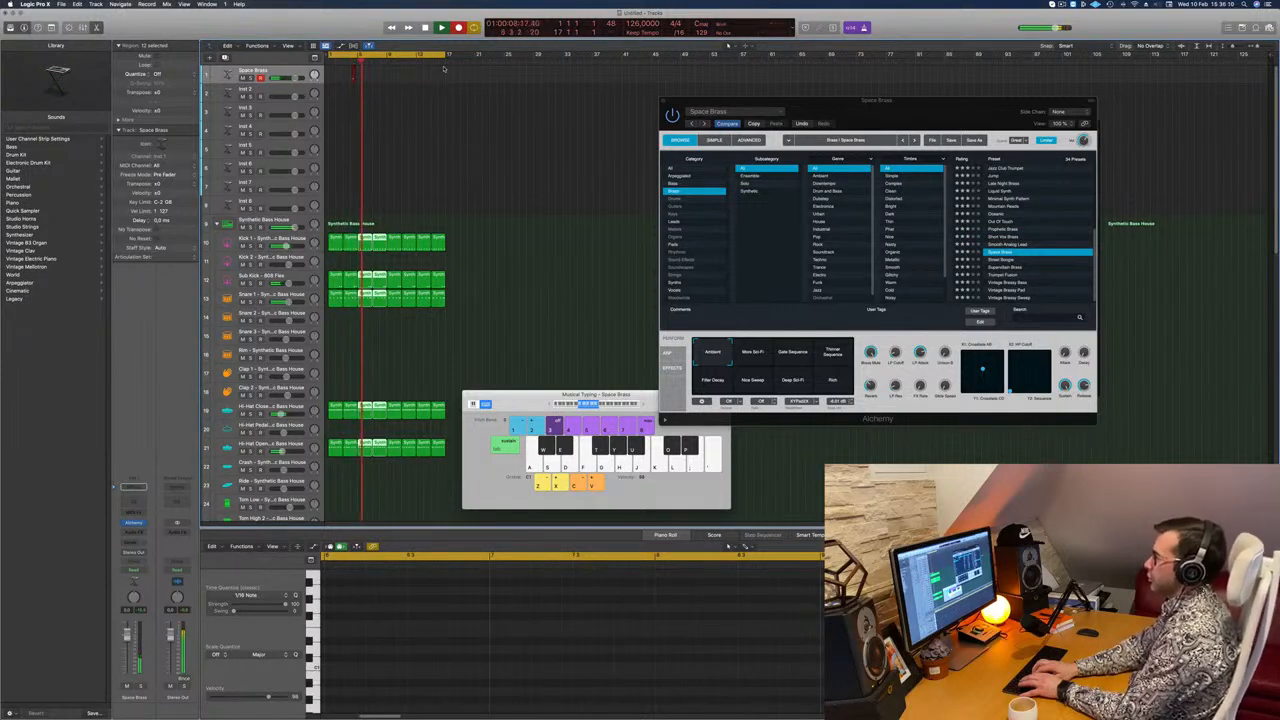
Step: Record a Space Brass part of long held E, A, G and B notes across the cycle, and stop recording
key(r)
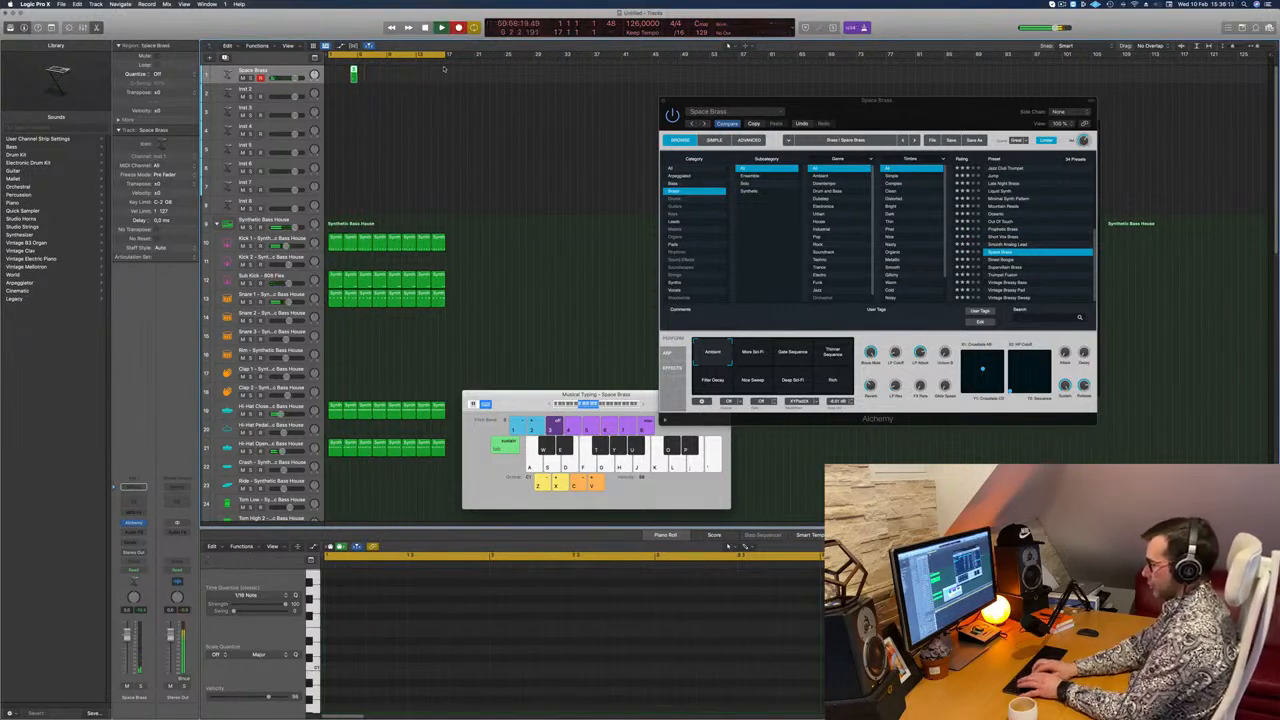
key(g)
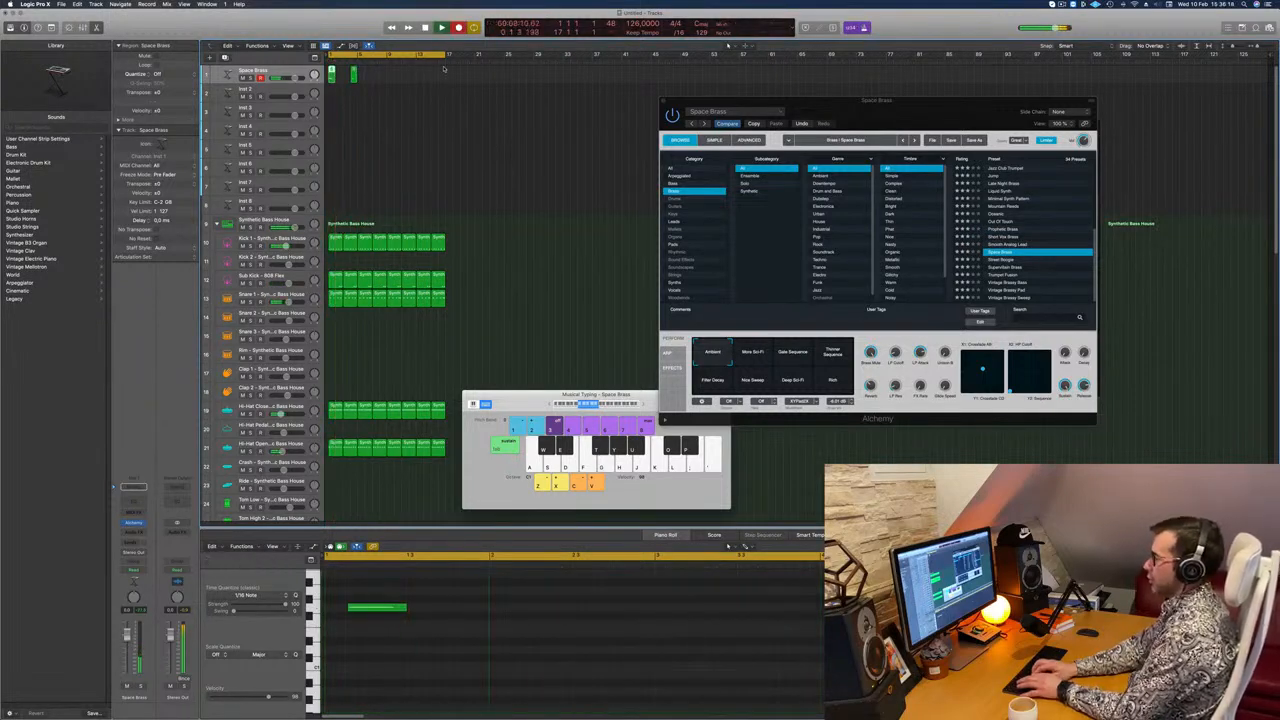
key(d)
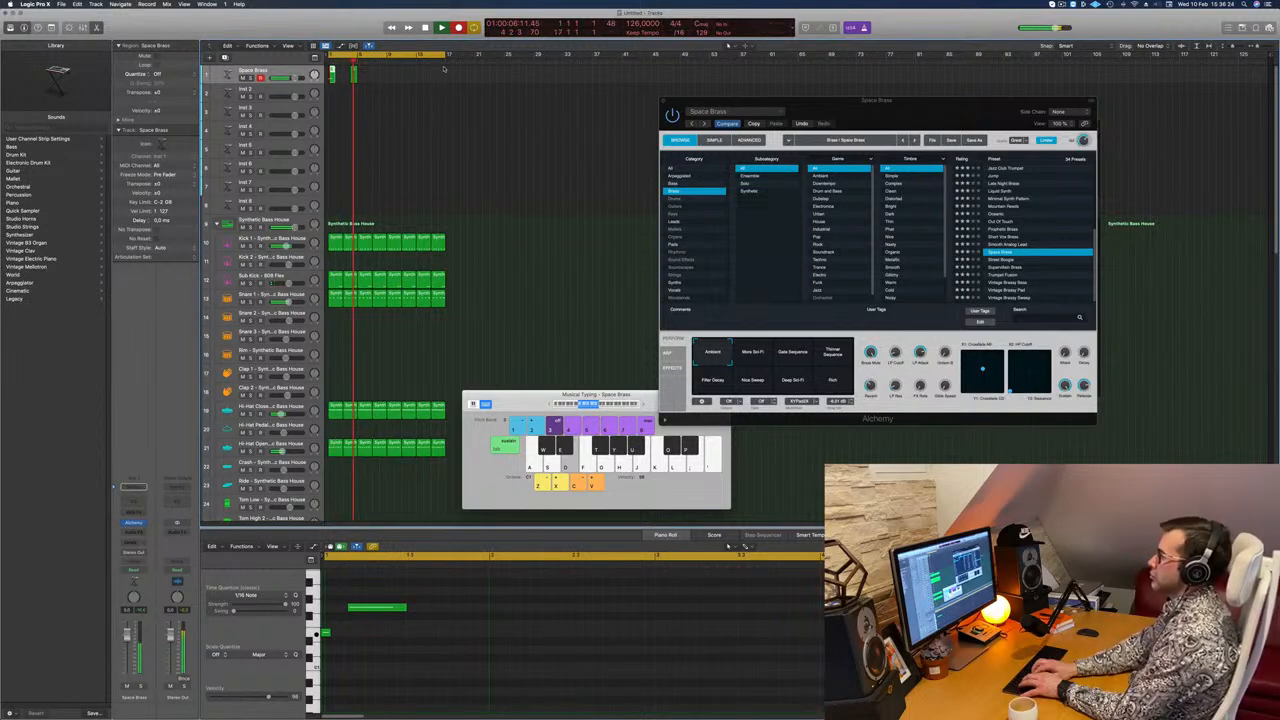
key(h)
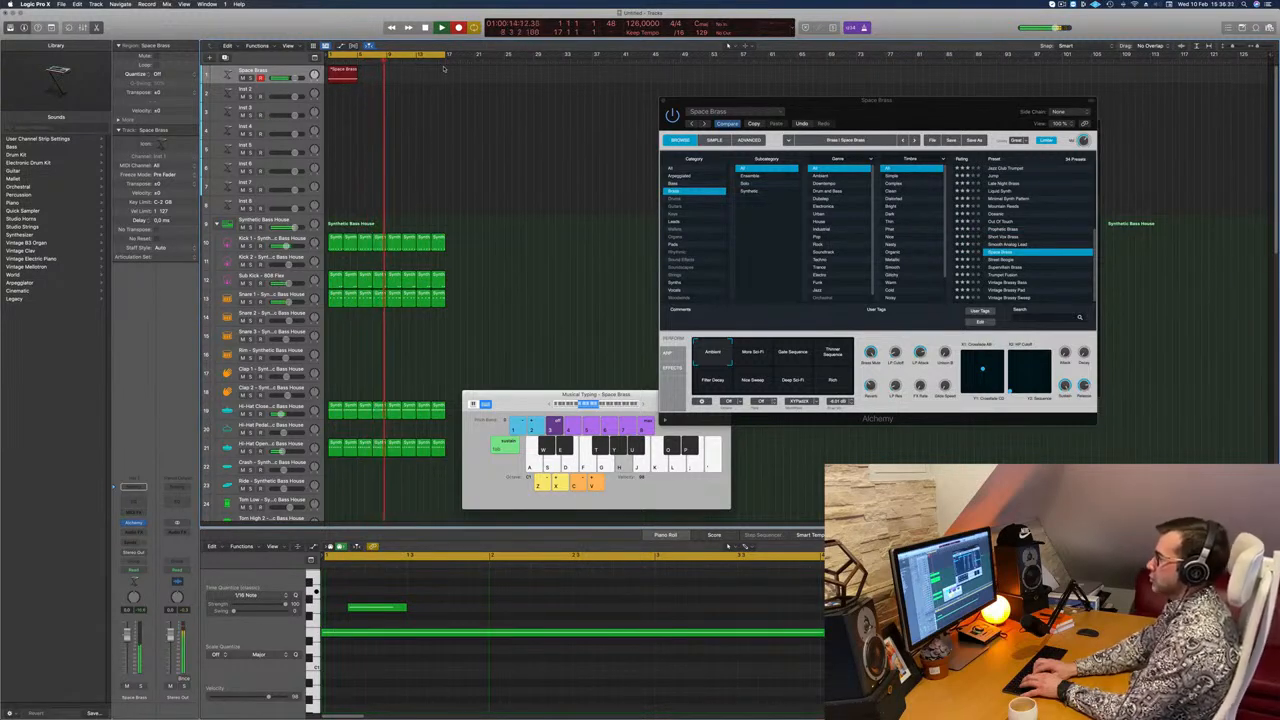
key(g)
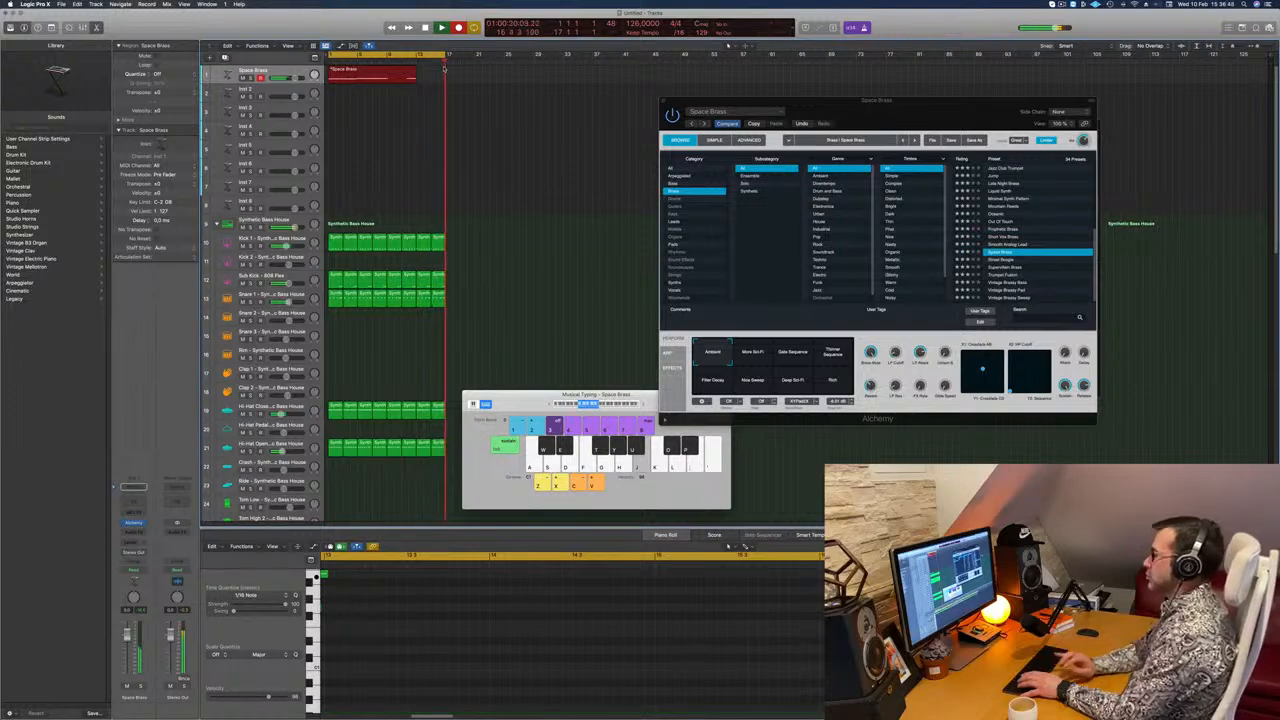
key(space)
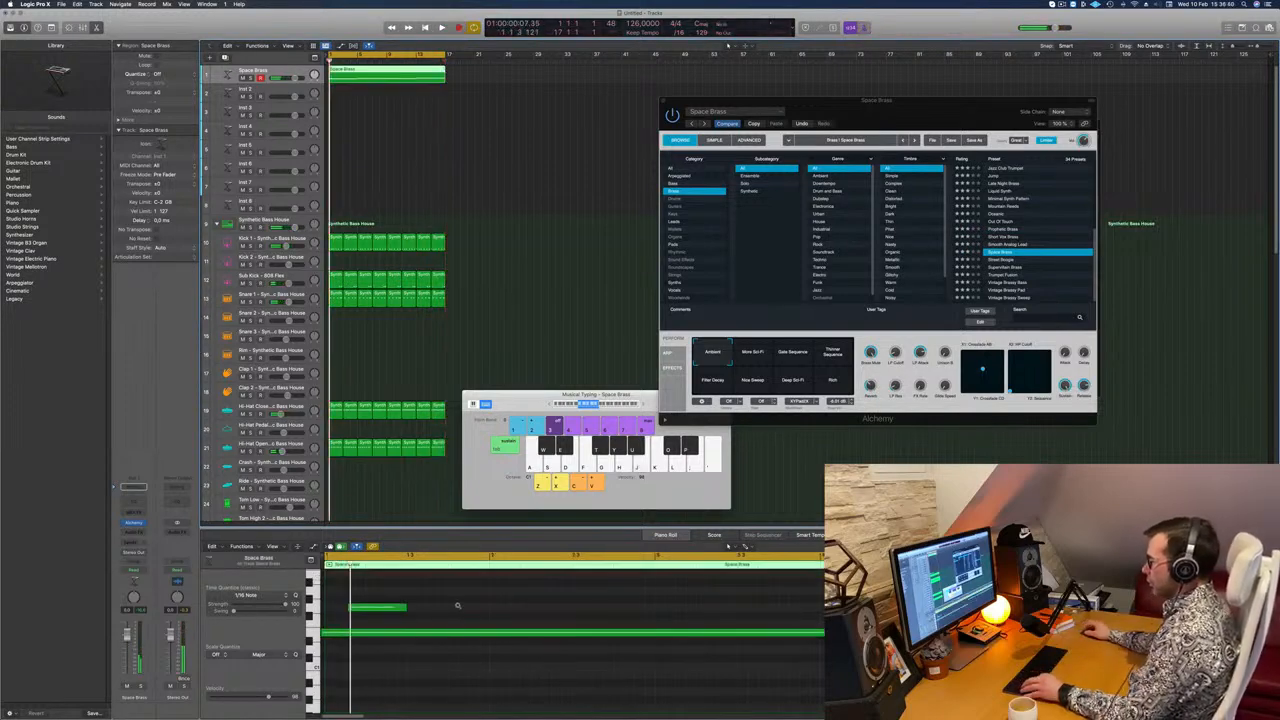
Step: Delete the stray short note at the start of the Space Brass region and align the long notes to the grid
scroll(458, 605, down, 5)
drag(412, 597, 341, 620)
key(super+a)
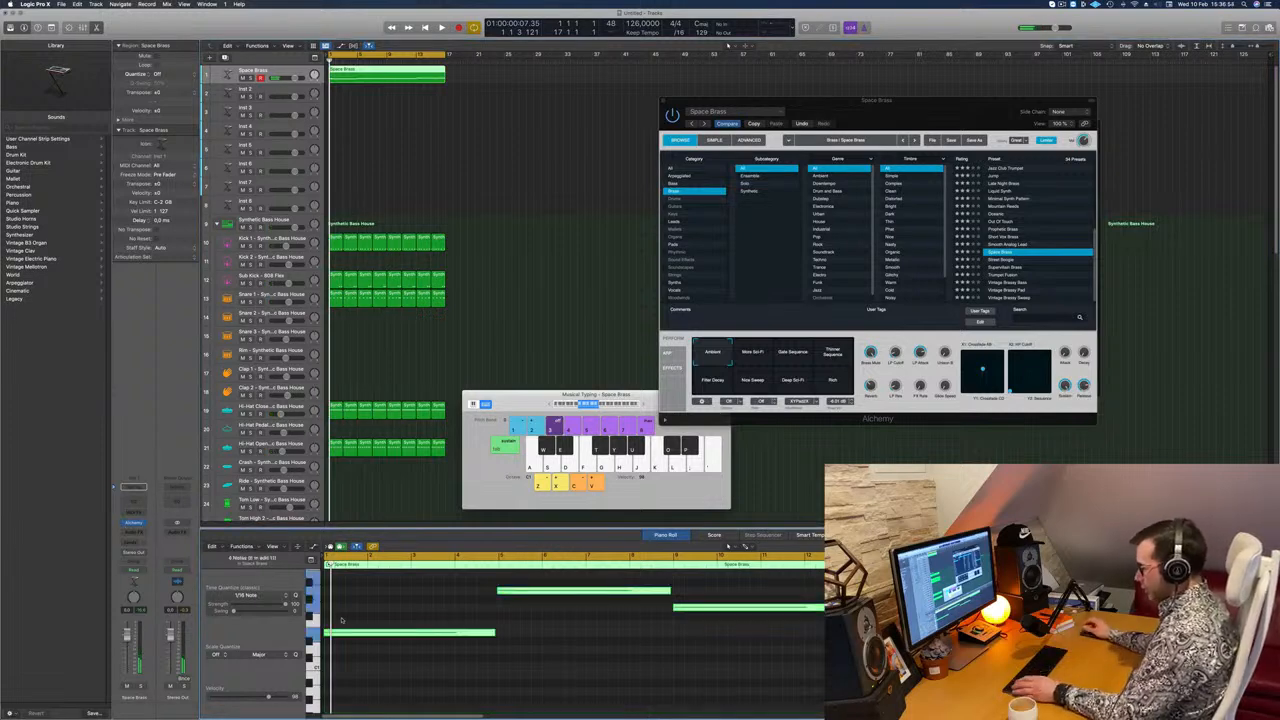
click(505, 591)
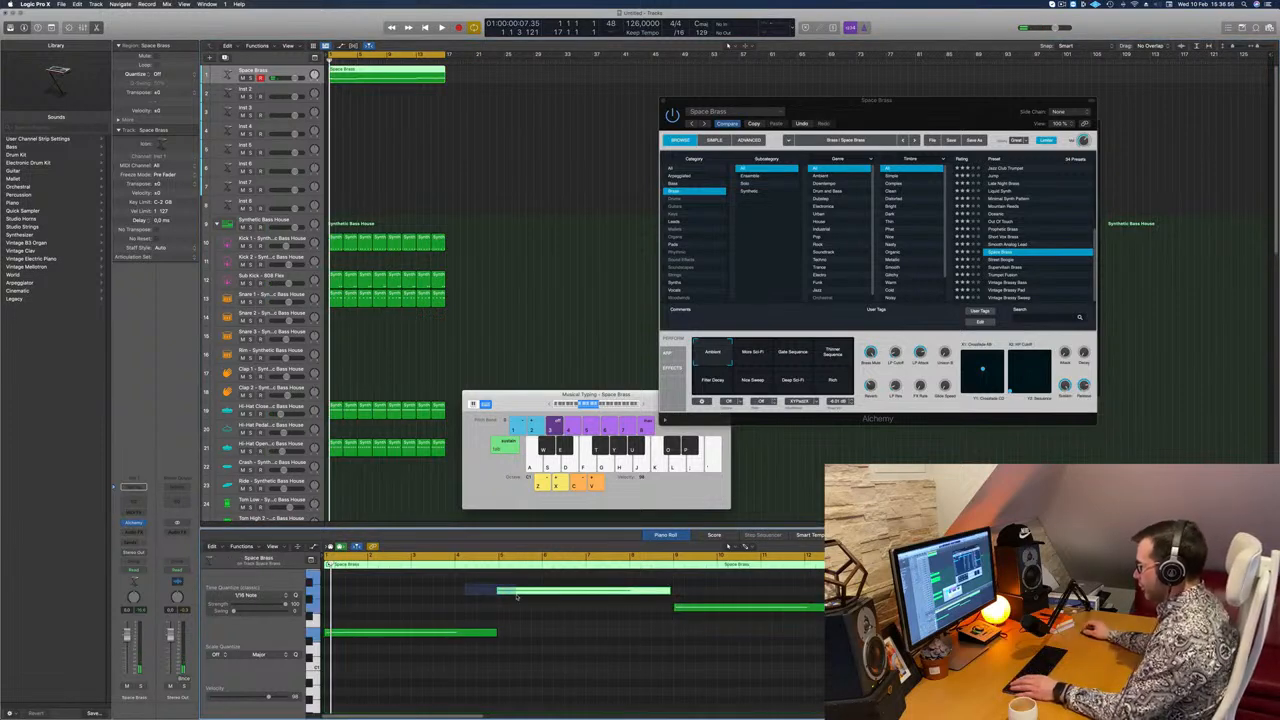
Step: Play the loop and audition Alchemy's More Sci-Fi, Gate Sequence and Thinner Sequence snapshots, settling on Filter Decay
key(space)
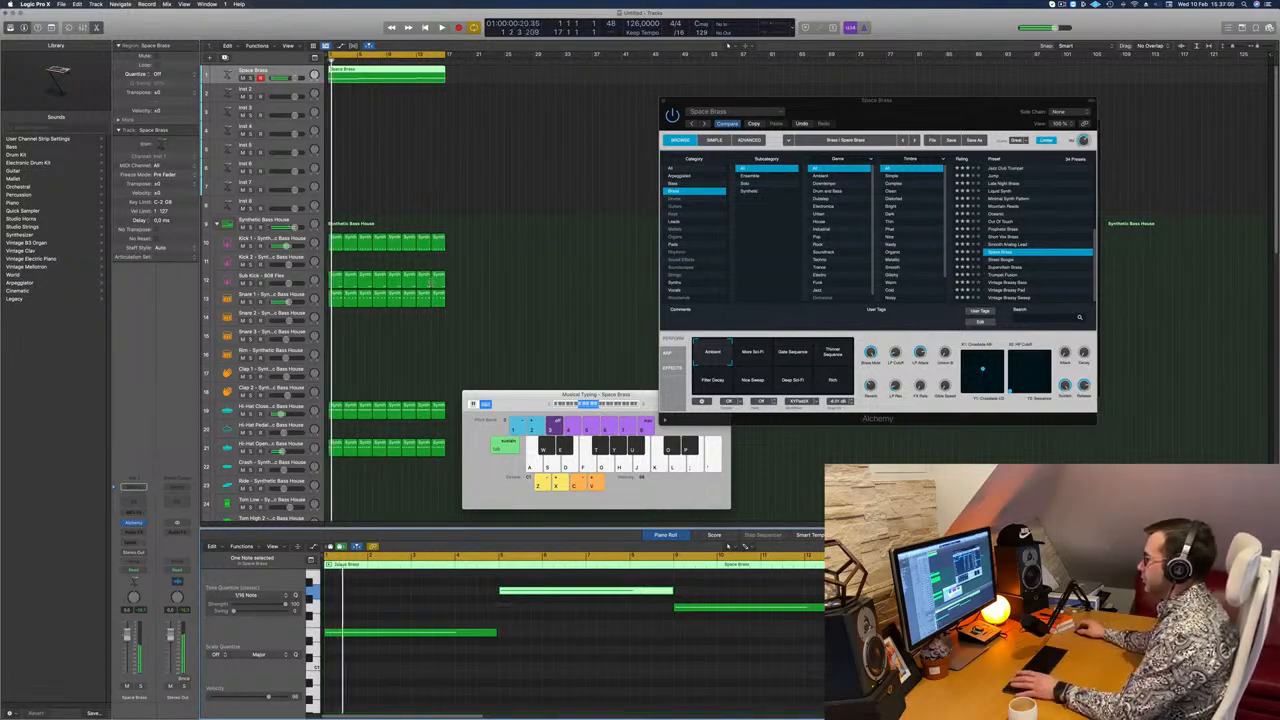
scroll(745, 622, up, 2)
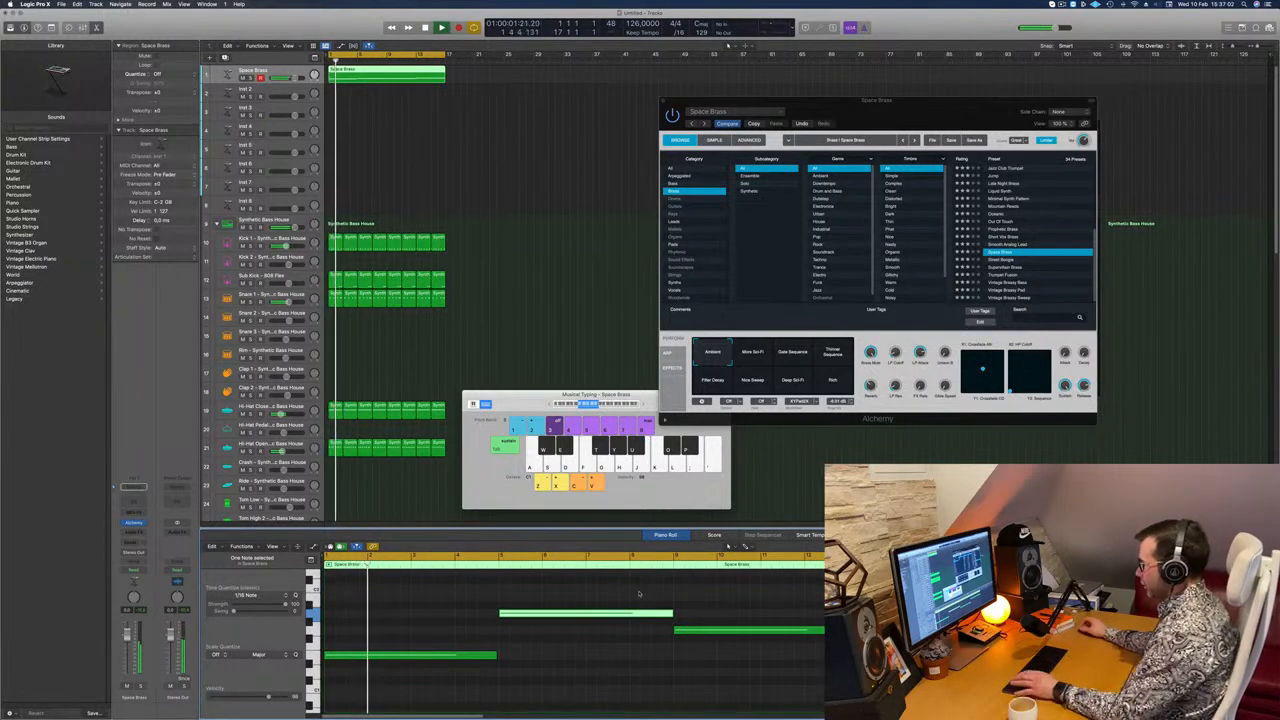
drag(907, 101, 693, 104)
click(537, 360)
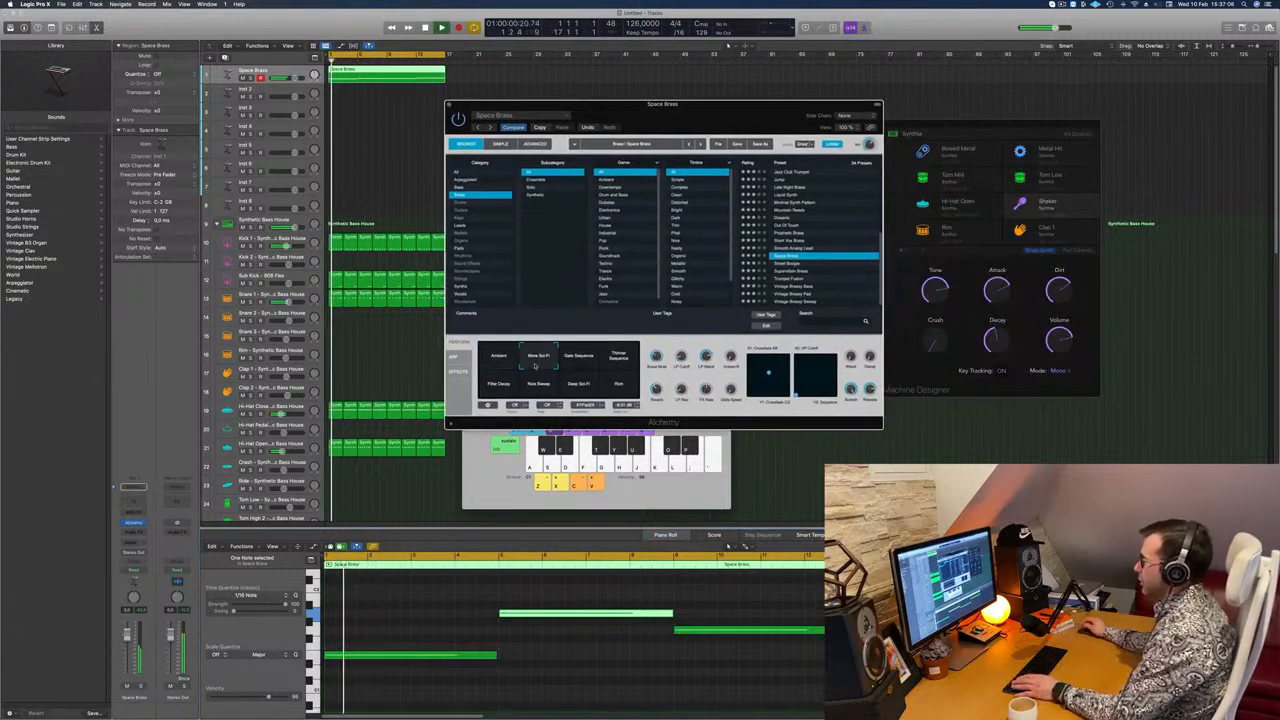
click(577, 358)
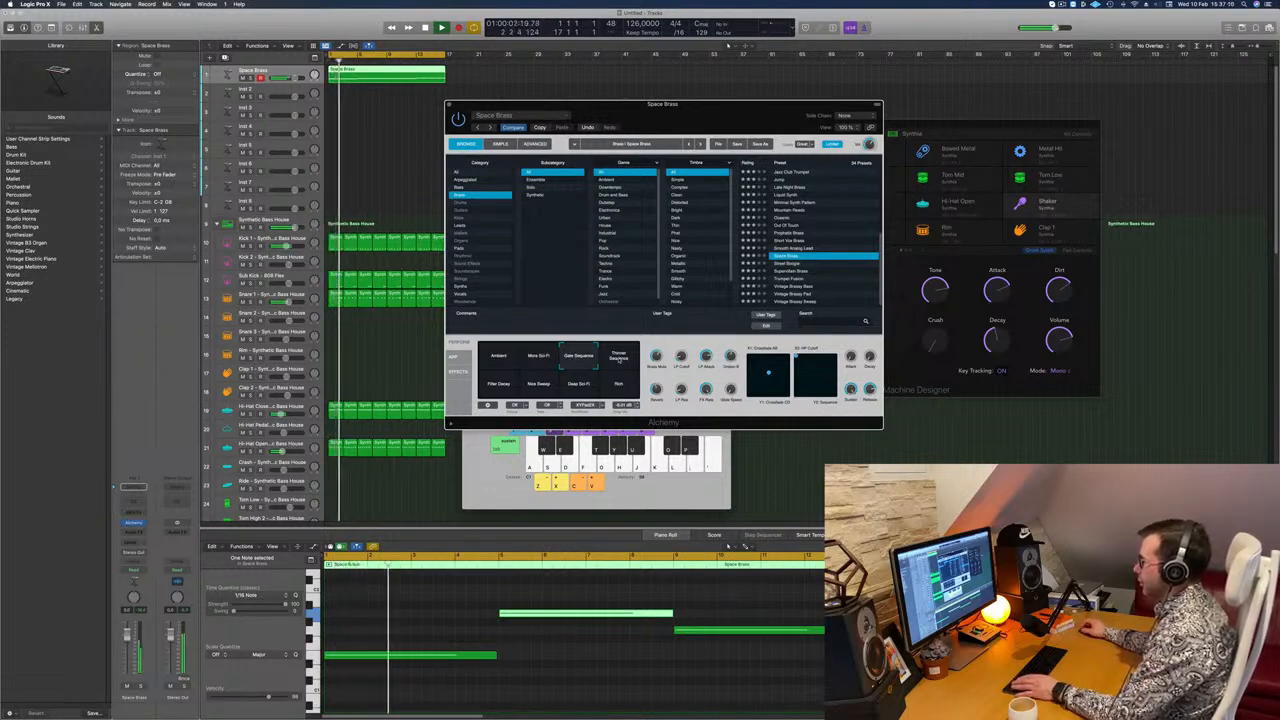
click(619, 358)
click(499, 387)
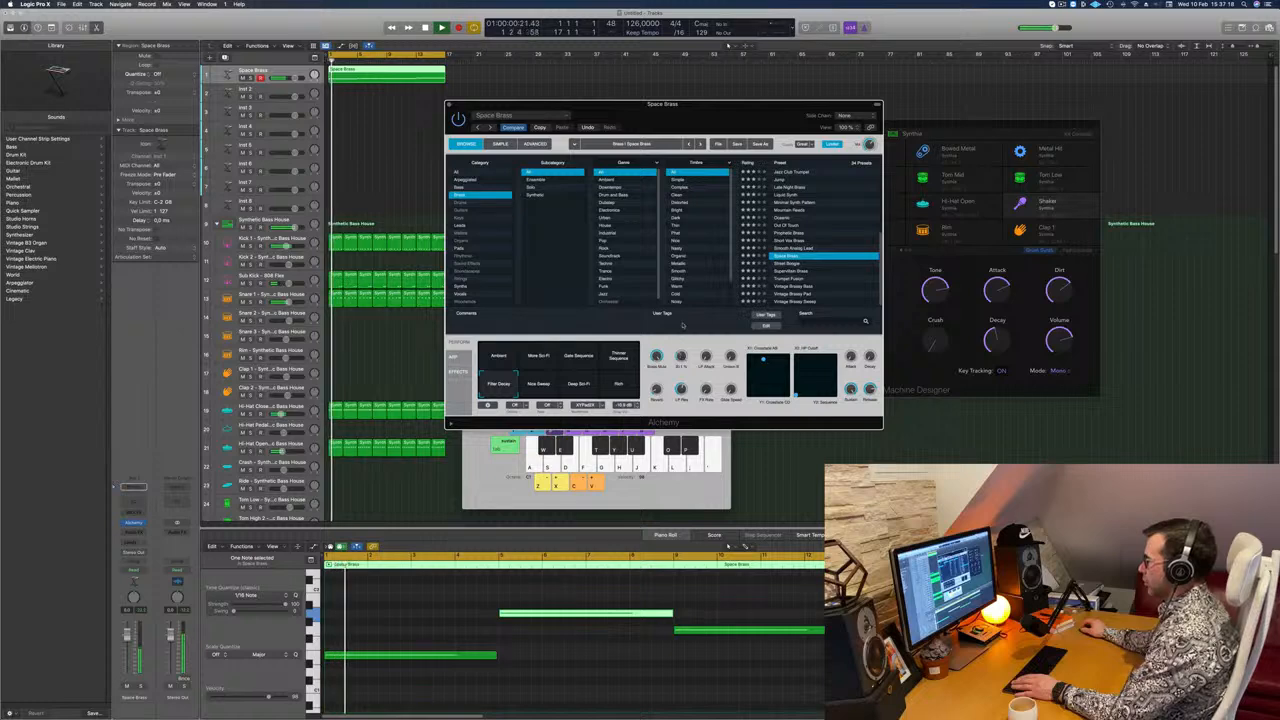
Step: Reposition the Alchemy window and adjust its unison detune knob while the loop plays
drag(697, 118, 757, 144)
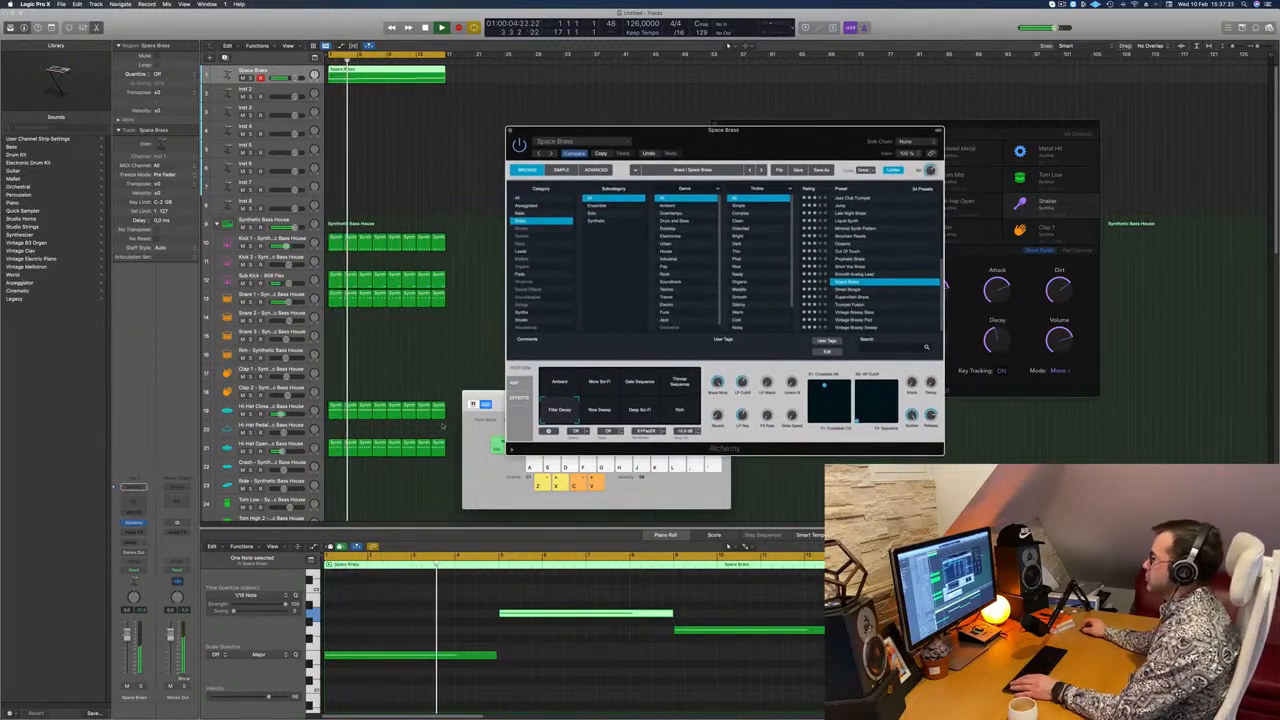
drag(766, 361, 766, 382)
key(Return)
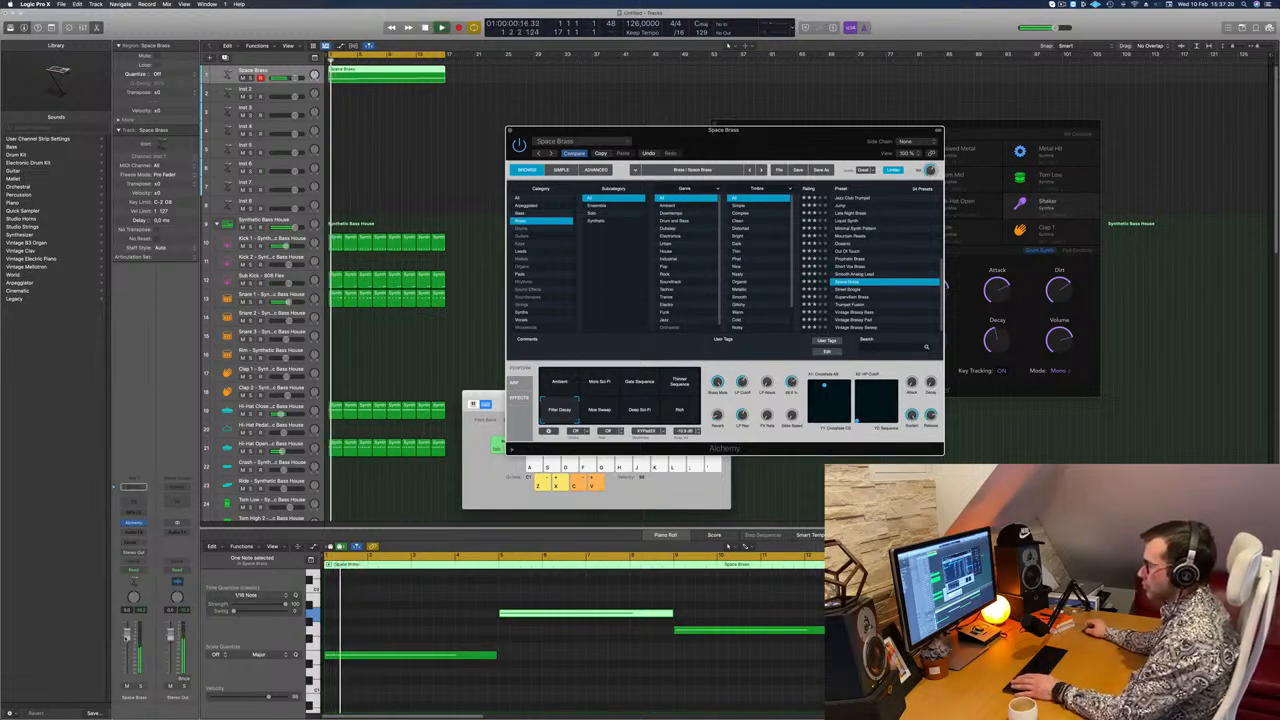
Step: Add a bus send to the Space Brass channel and insert a Channel EQ on the new aux, closing its window
click(134, 542)
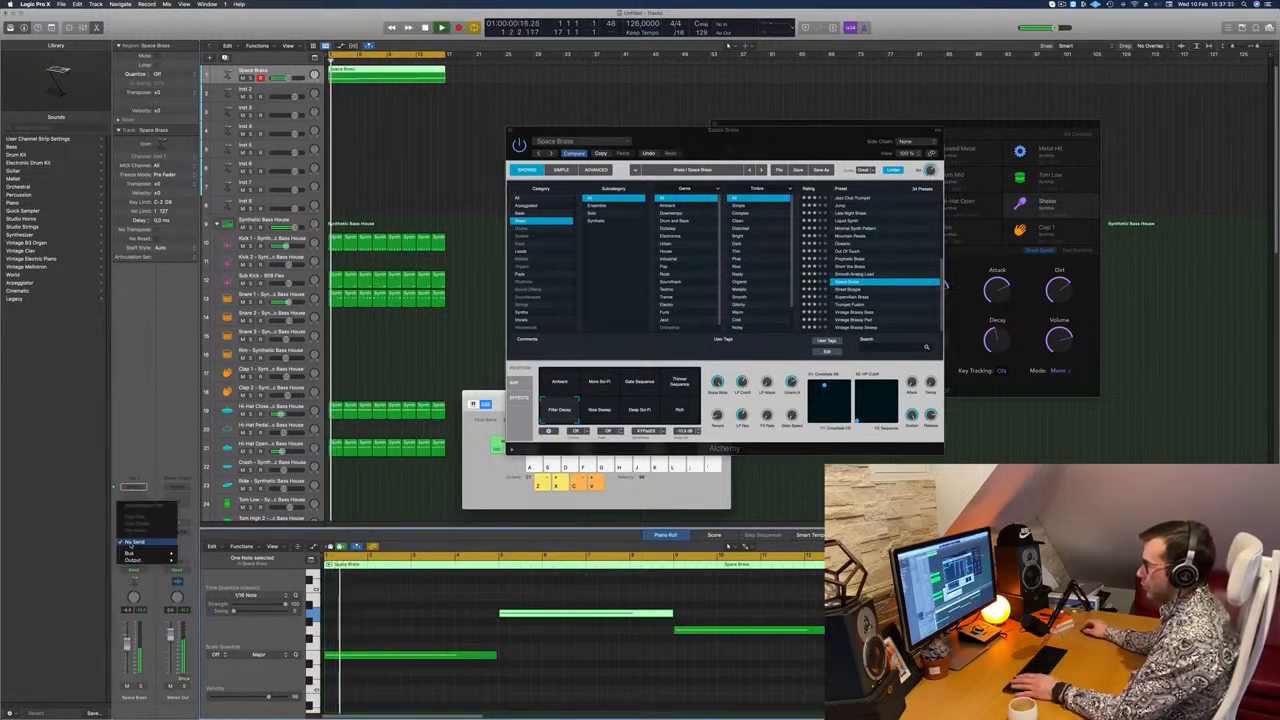
mouse_move(140, 553)
click(212, 497)
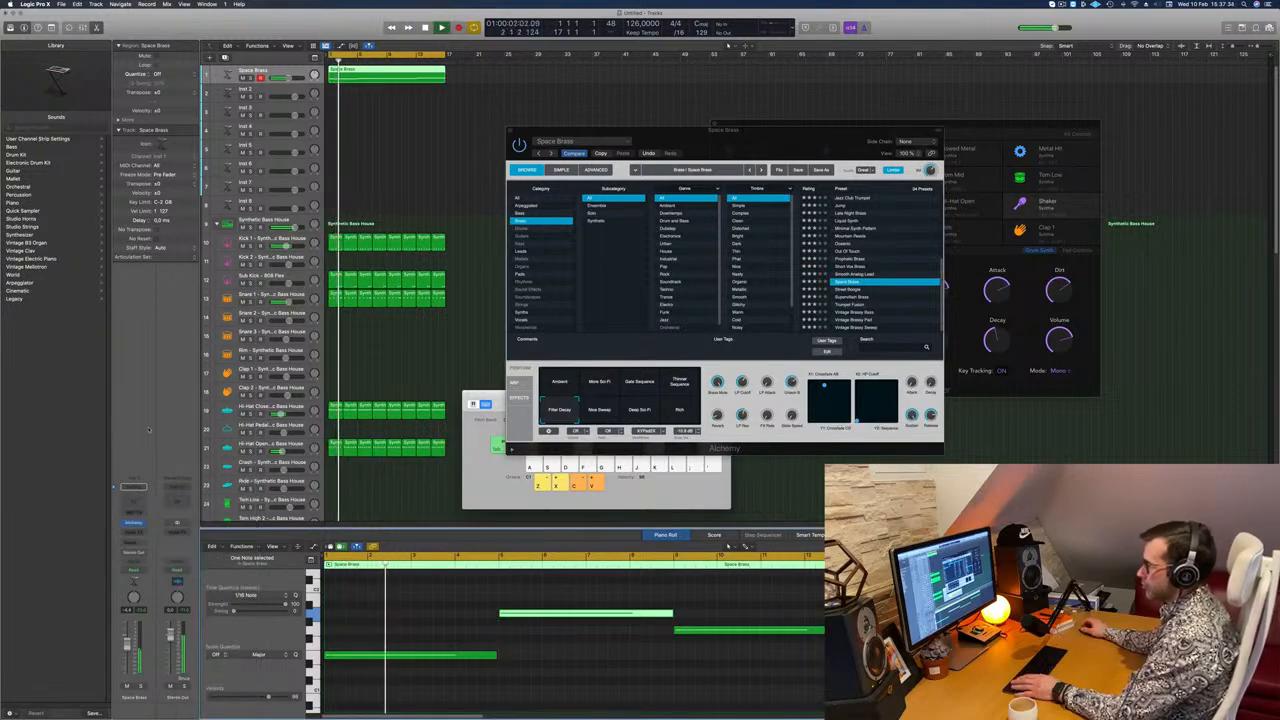
click(174, 498)
key(super+w)
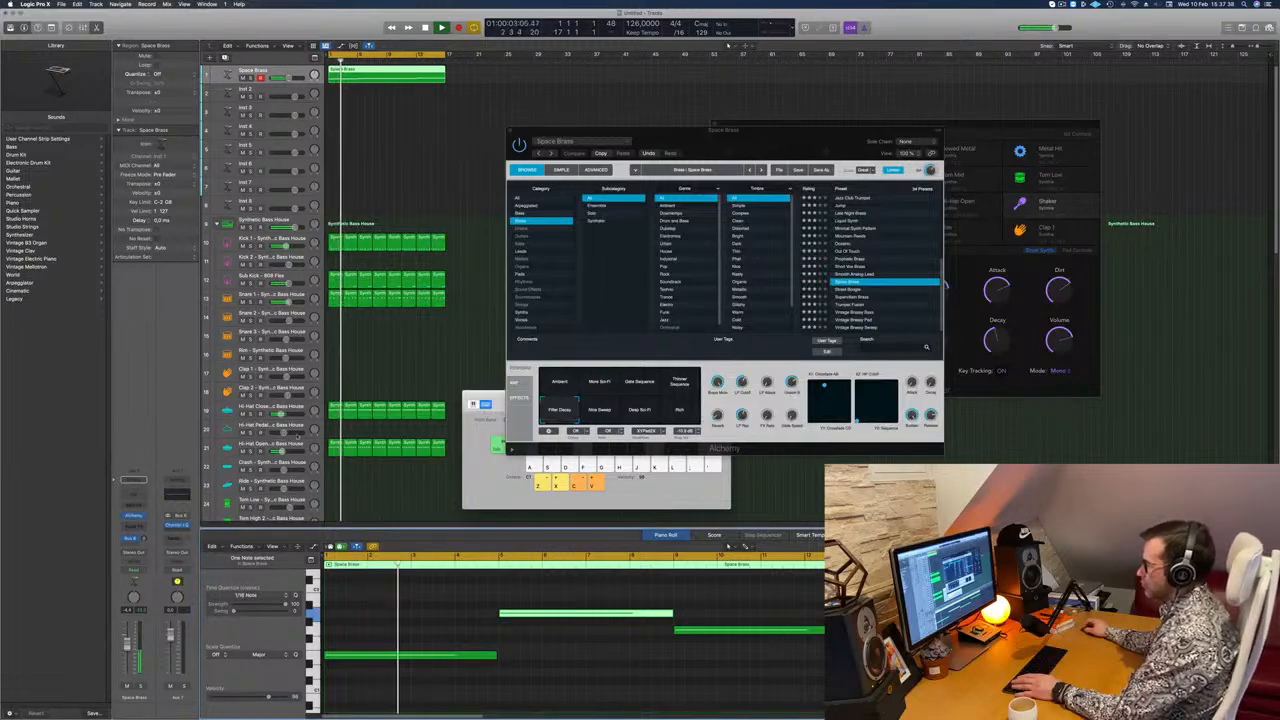
Step: Insert a SilverVerb reverb after the Channel EQ on the Space Brass aux
click(180, 531)
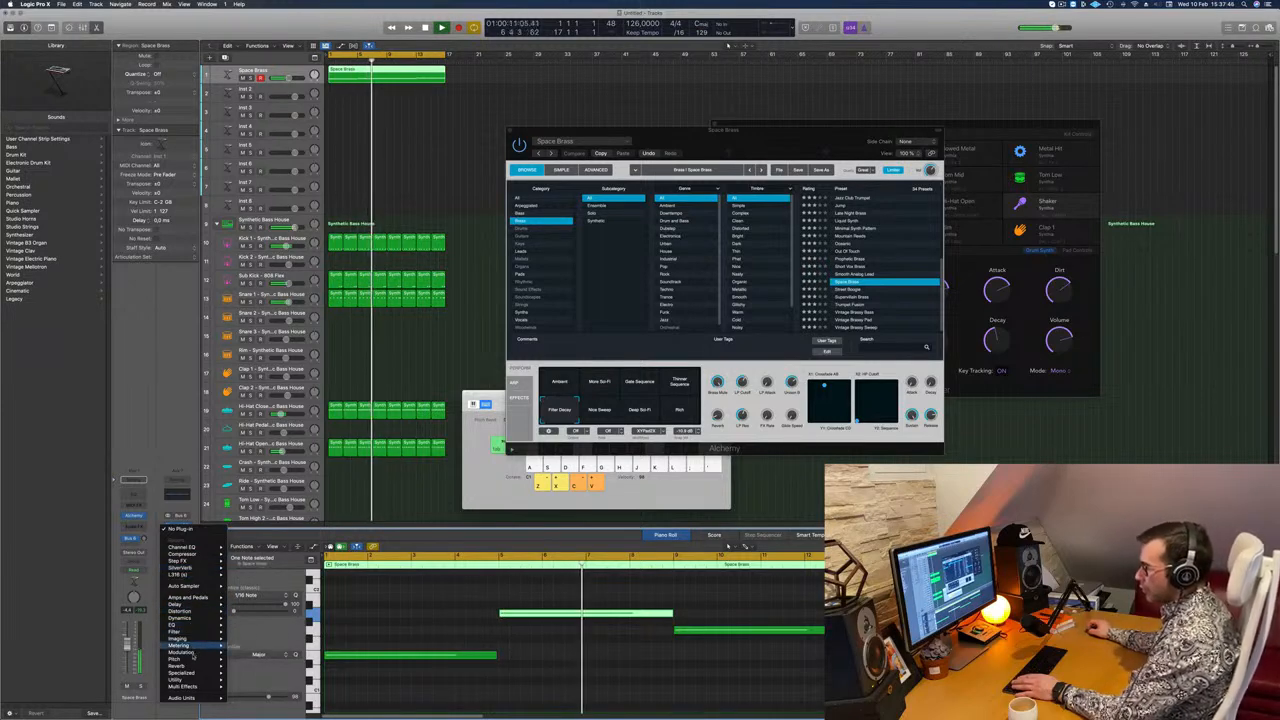
mouse_move(226, 666)
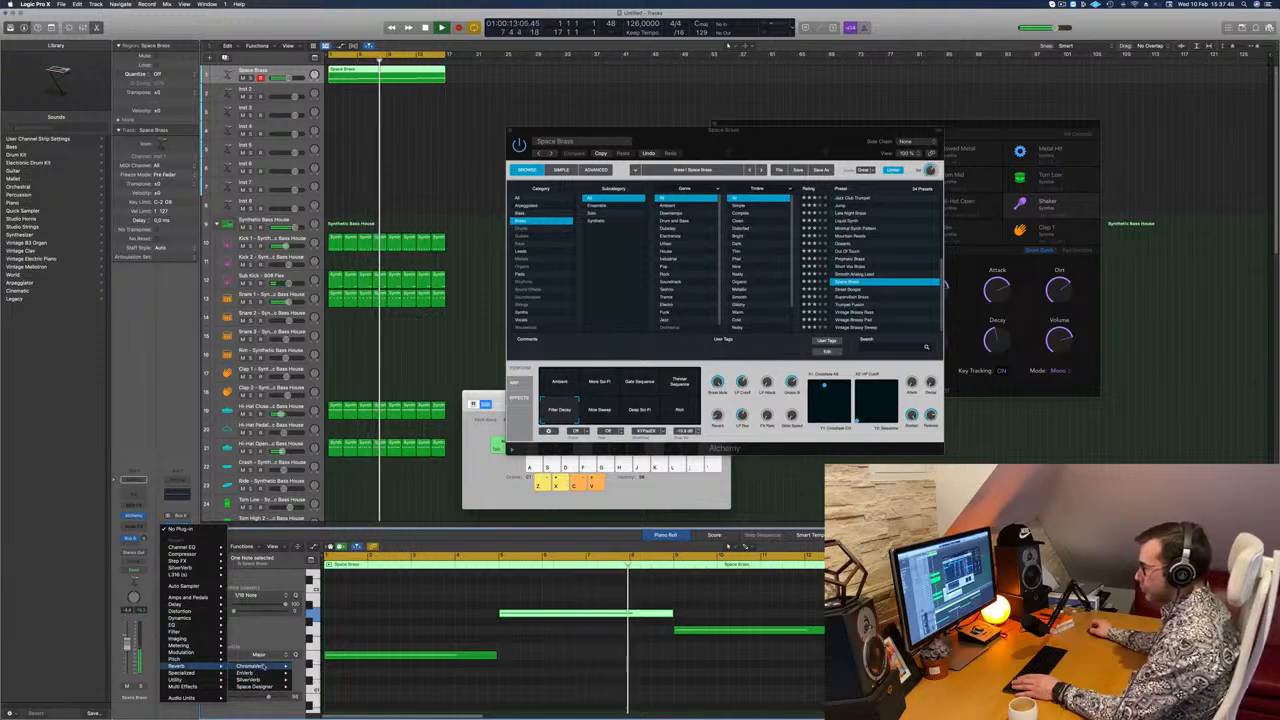
click(308, 679)
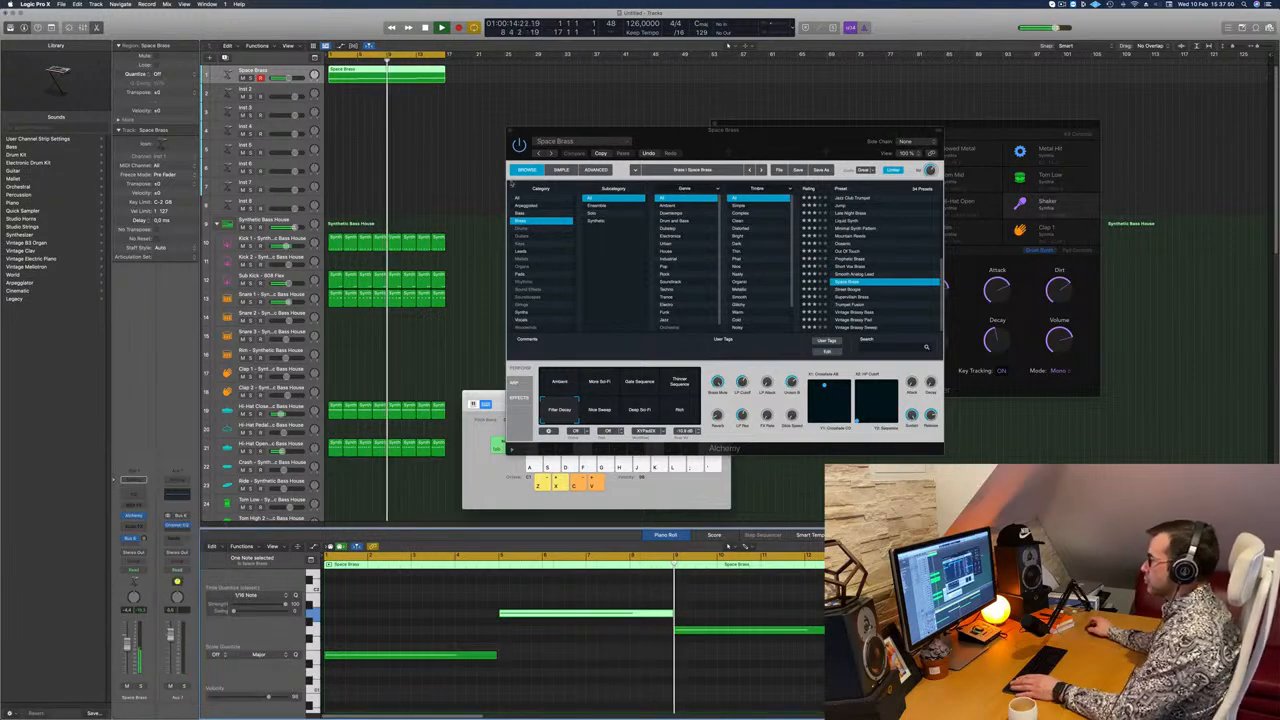
drag(712, 122, 562, 132)
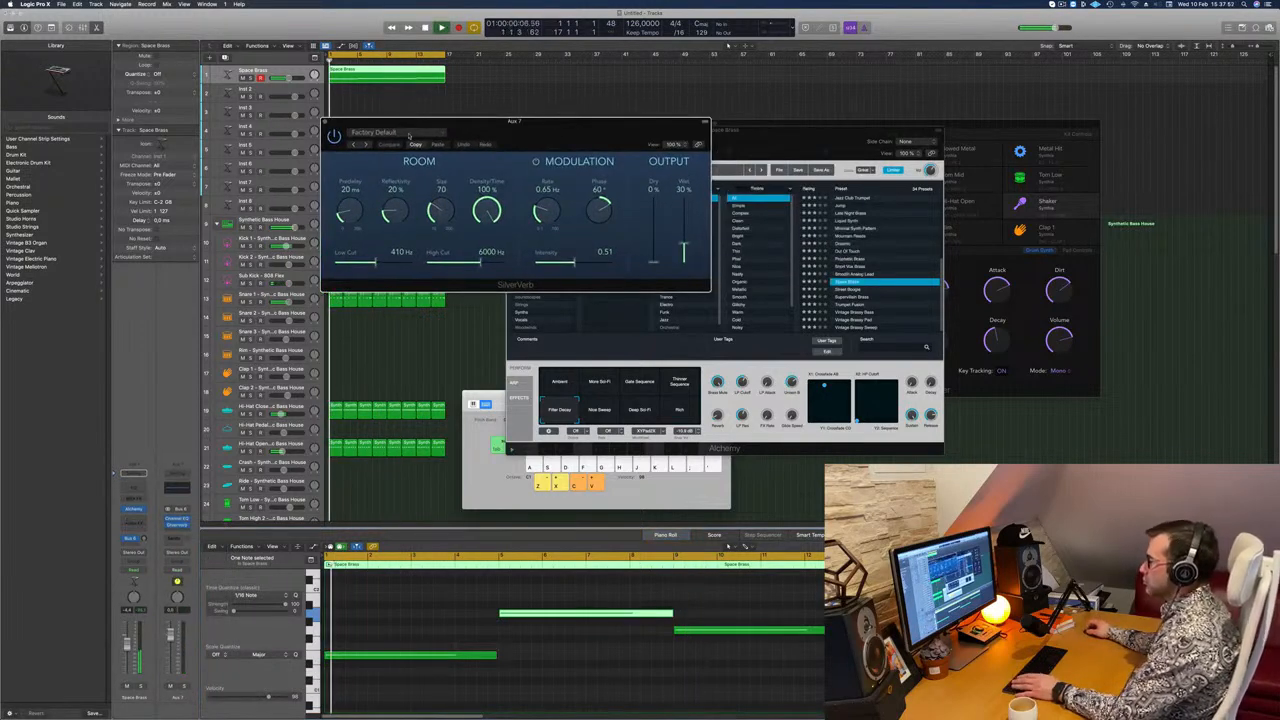
Step: Load the saved grandiose preset in SilverVerb with its wet output at 100% and restart playback
click(374, 133)
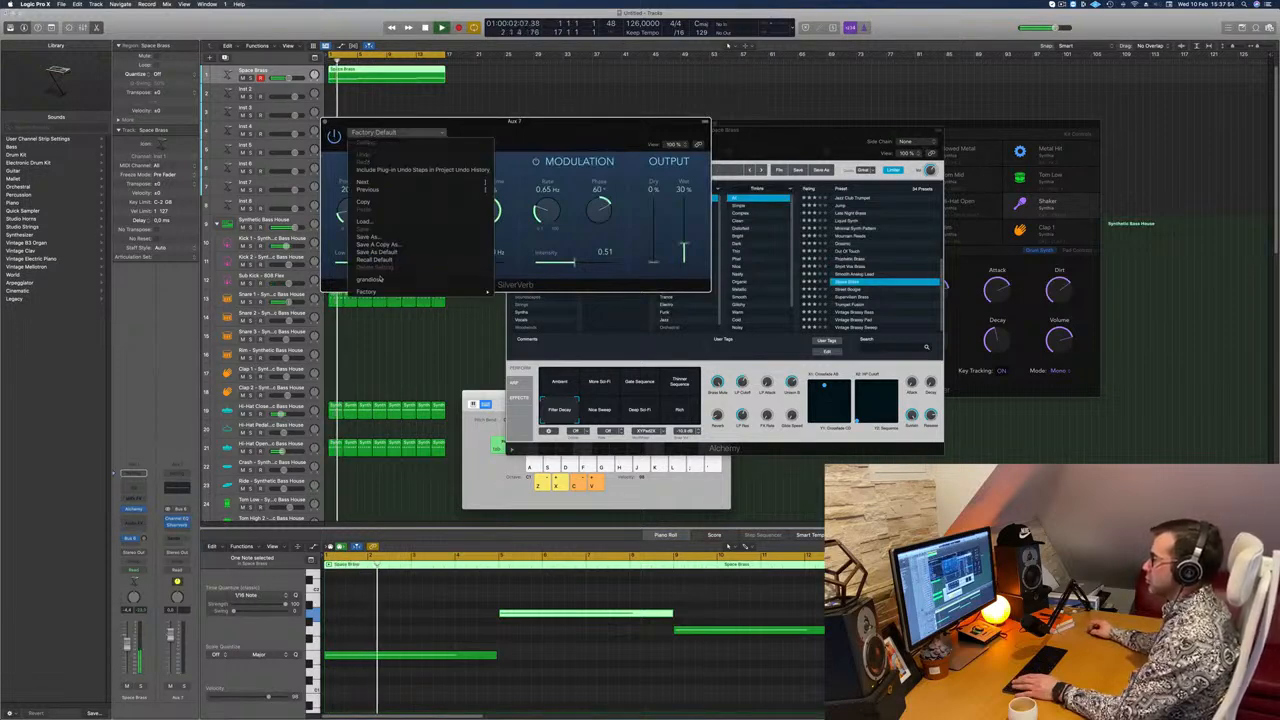
click(372, 284)
drag(684, 203, 684, 197)
key(Return)
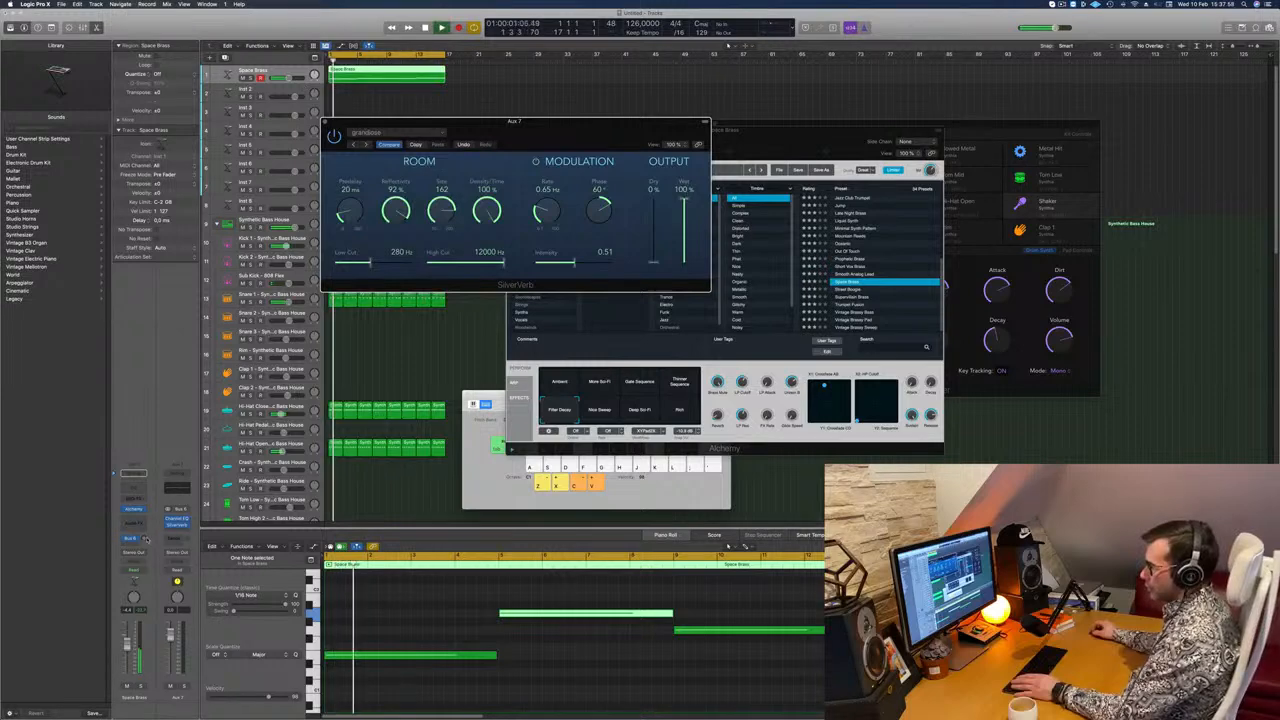
Step: Raise the Space Brass send level to the reverb bus, and close SilverVerb to bring Alchemy back in view
drag(143, 538, 144, 540)
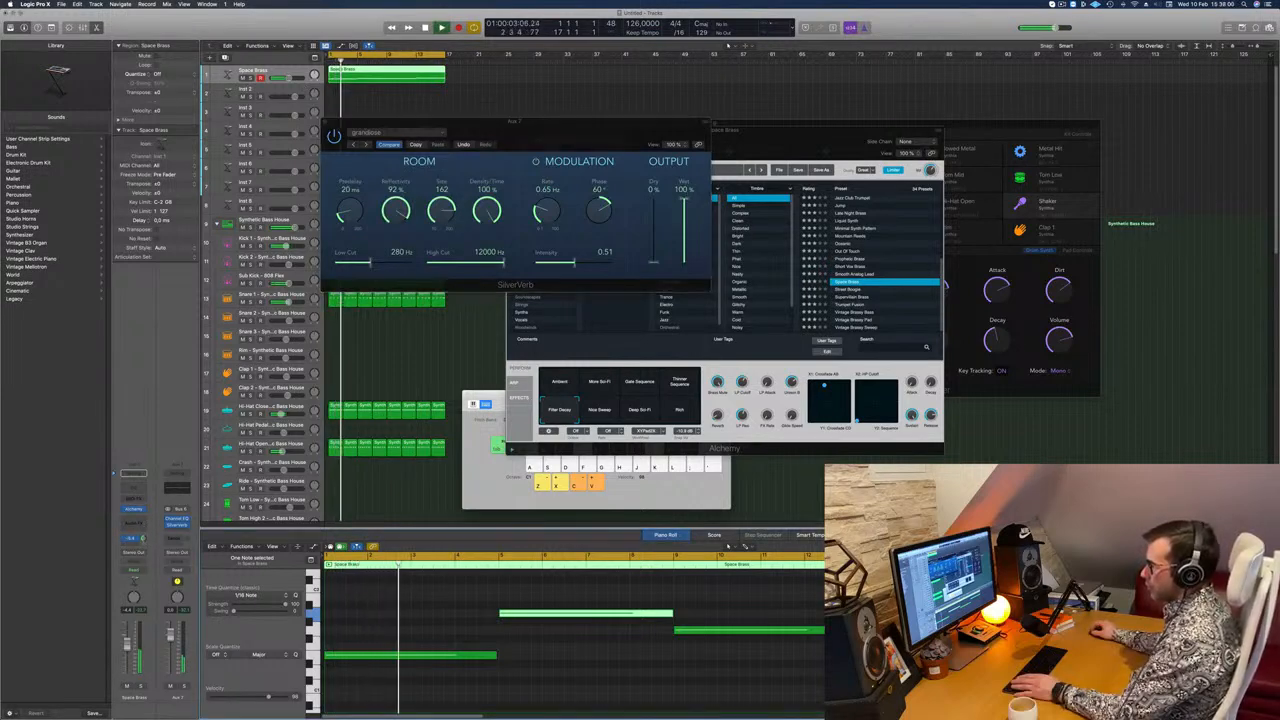
click(326, 122)
drag(785, 130, 788, 66)
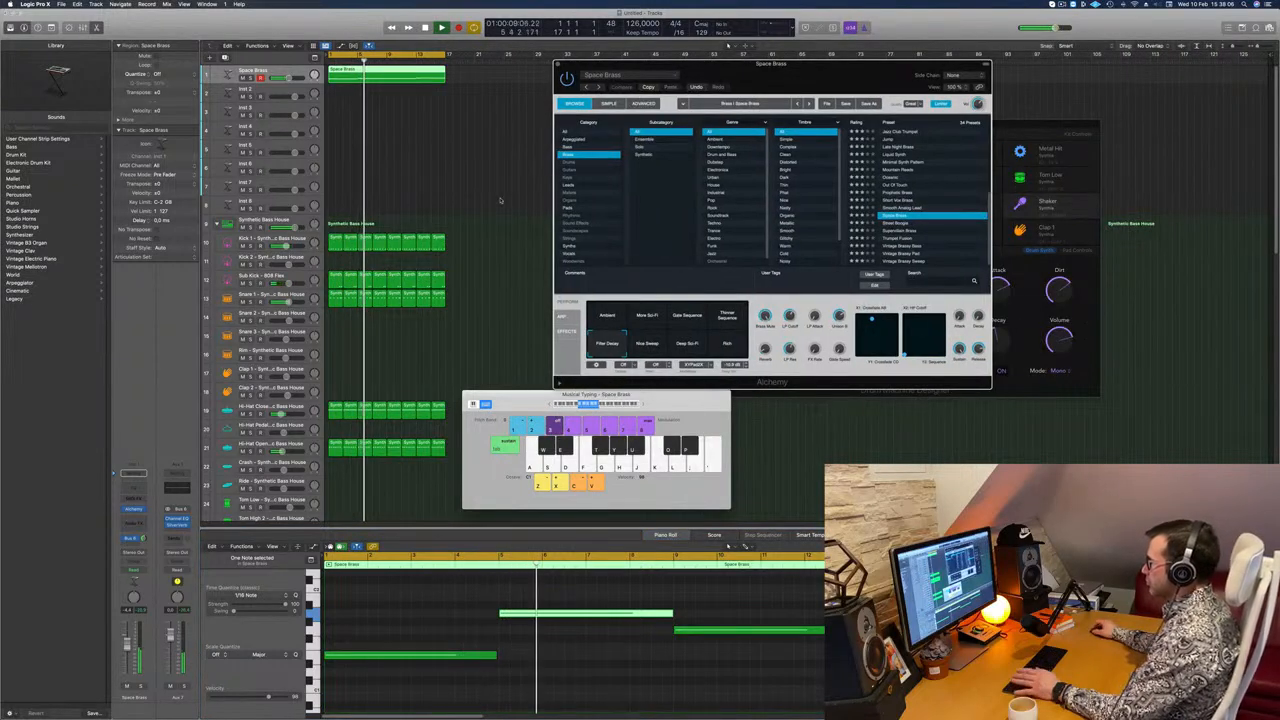
Step: Play the loop and tune Alchemy's LP Cutoff, FX Rate and Glide Speed by ear, repositioning its window
key(space)
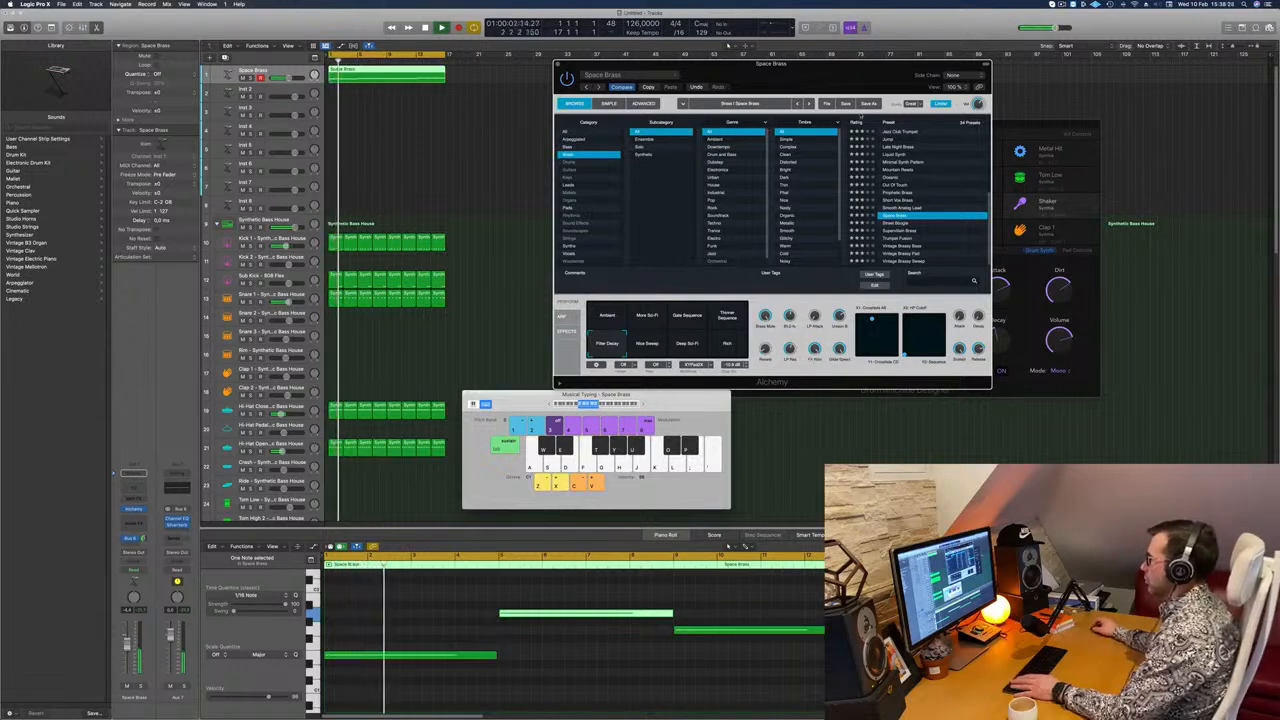
drag(789, 72, 836, 108)
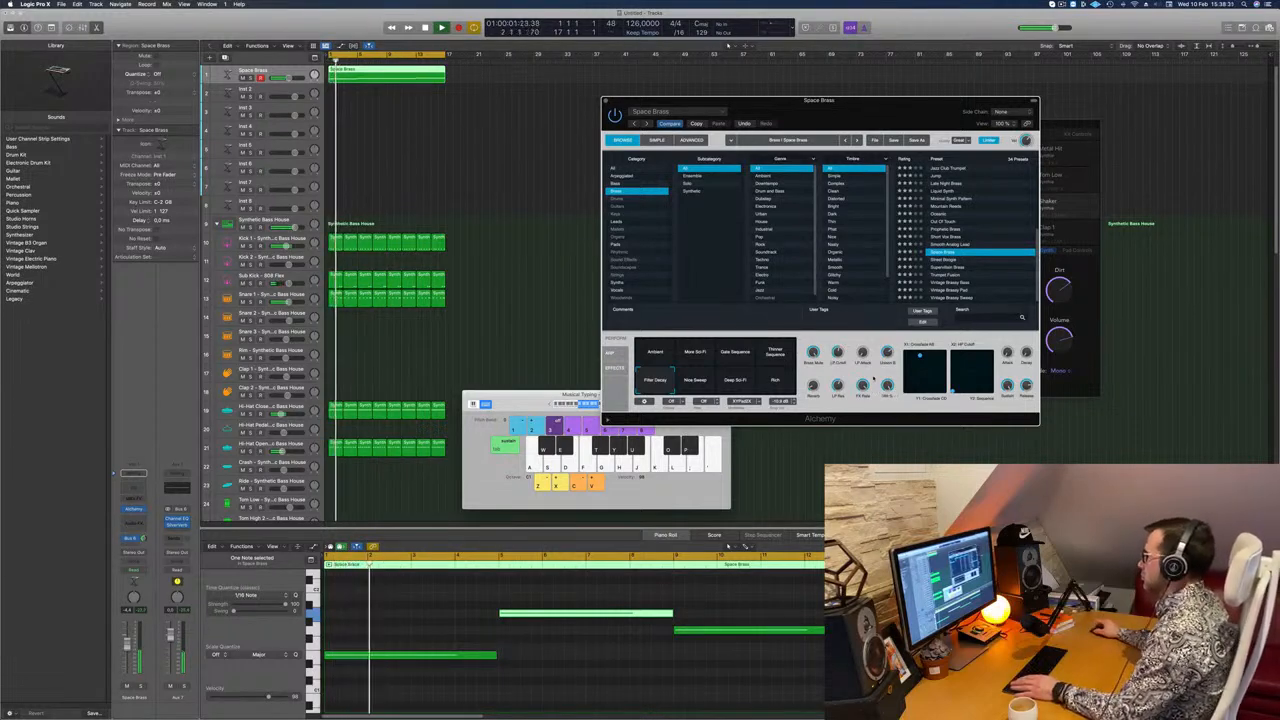
drag(903, 116, 815, 141)
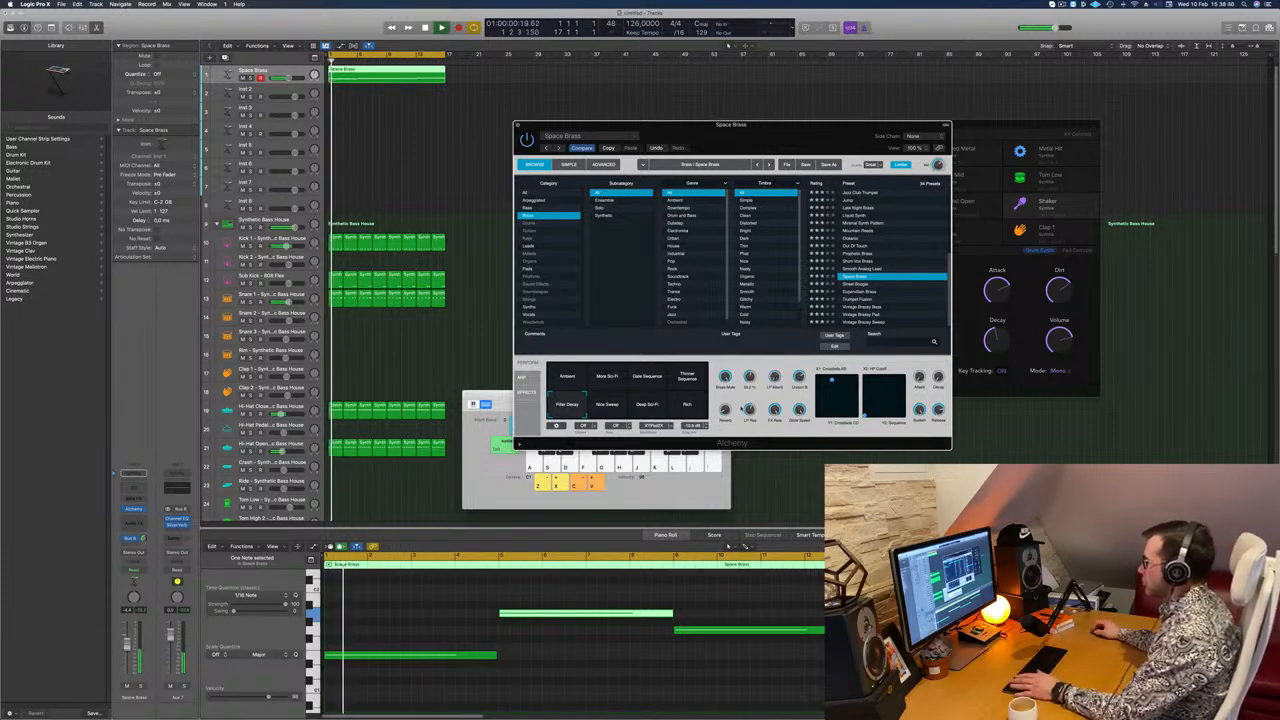
key(space)
key(space)
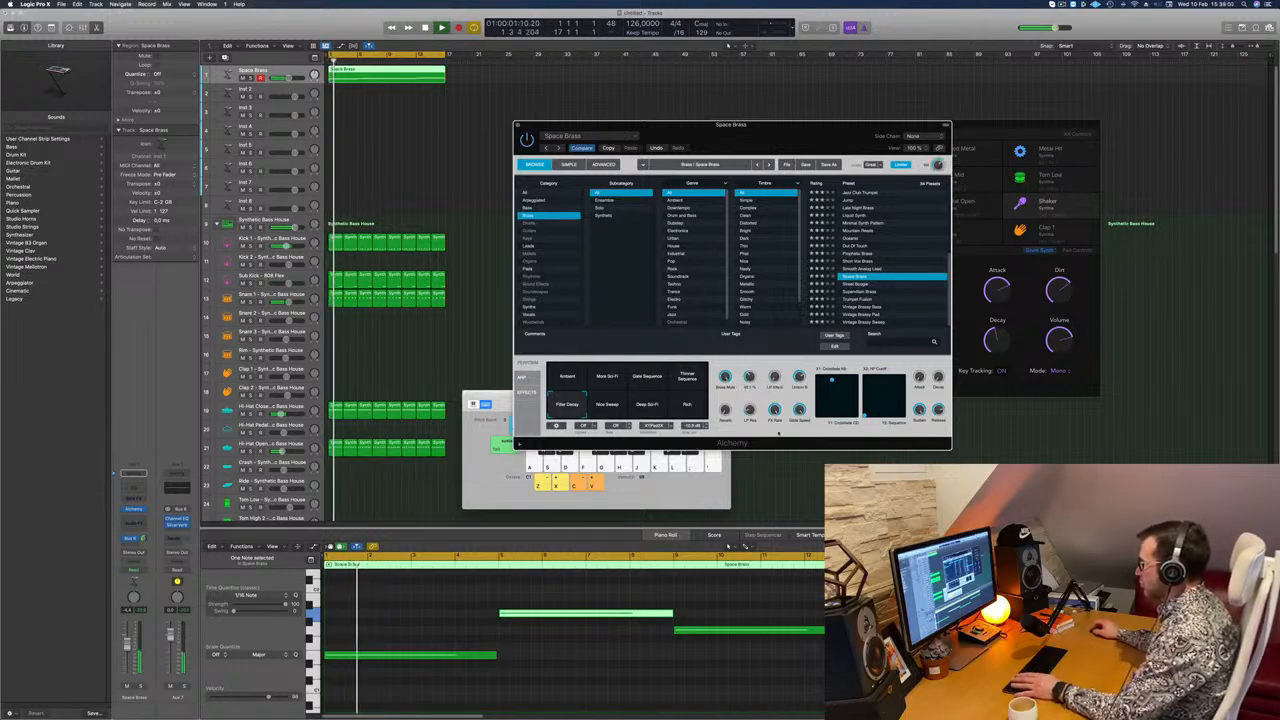
drag(786, 134, 966, 88)
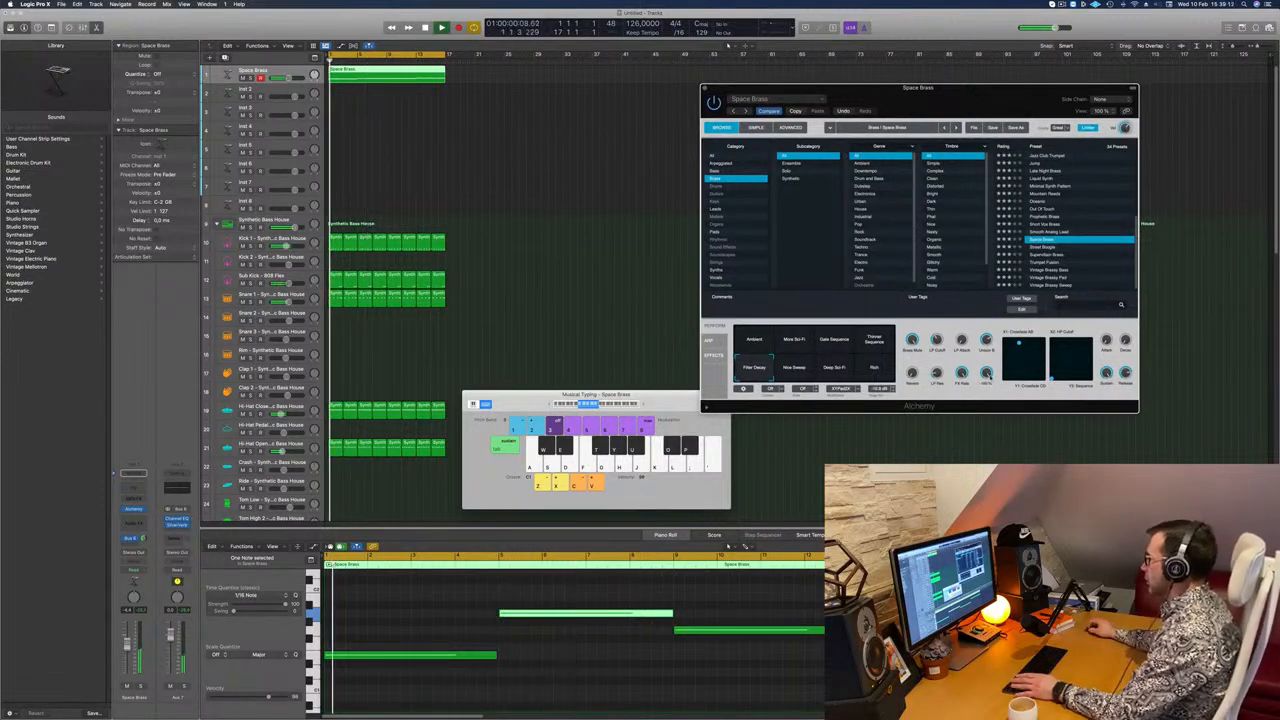
Step: Audition the sweep, Deep Sci-Fi and Rich performance snapshots on the Space Brass Alchemy while the loop plays
drag(964, 103, 852, 133)
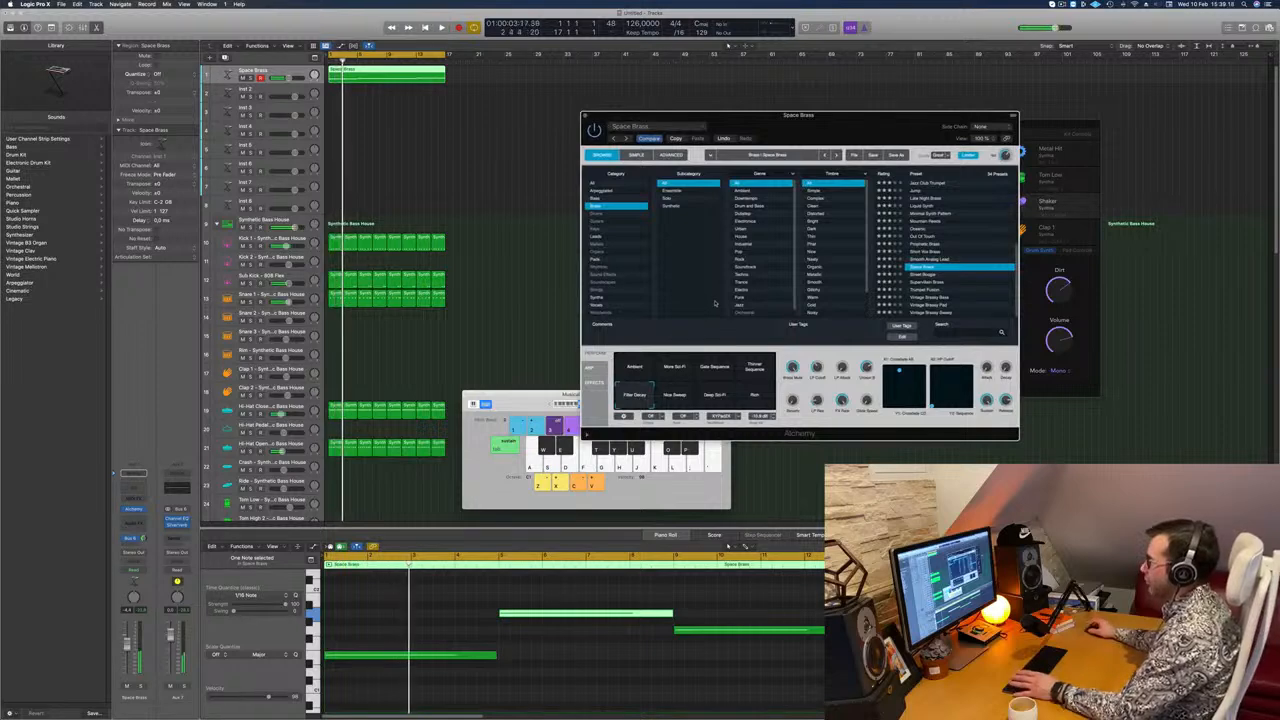
click(675, 396)
click(714, 397)
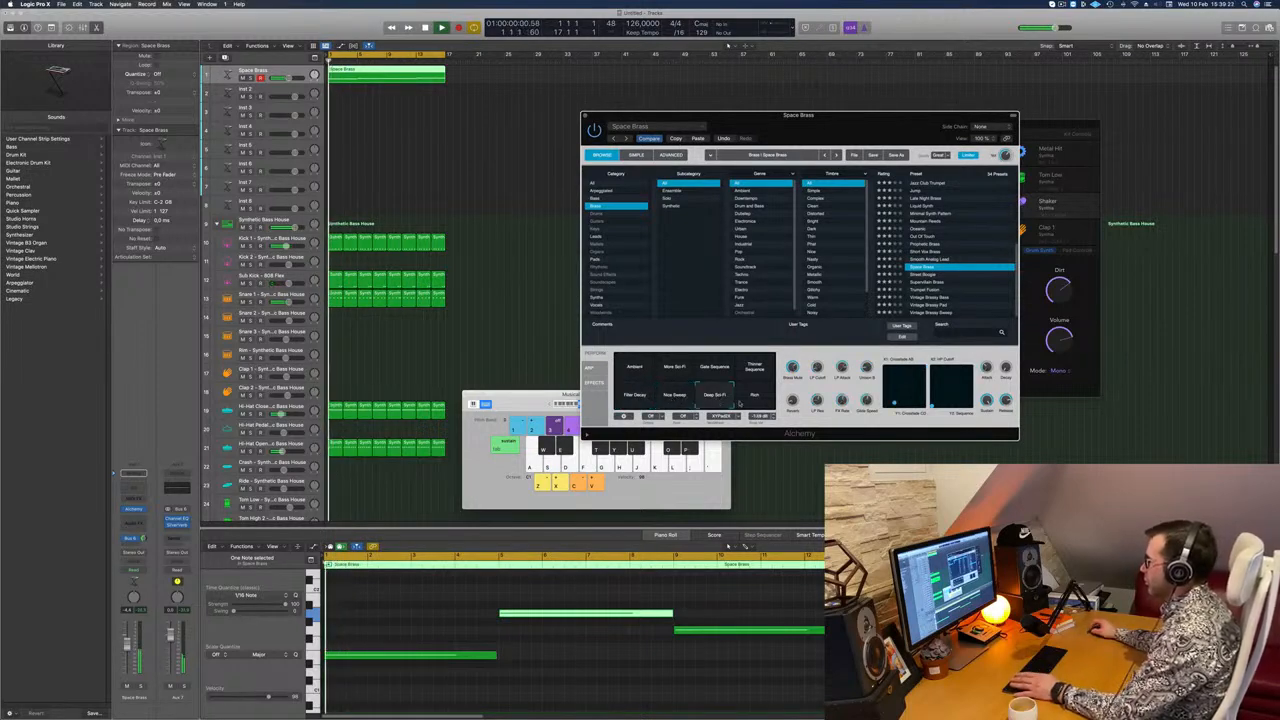
click(751, 397)
click(675, 396)
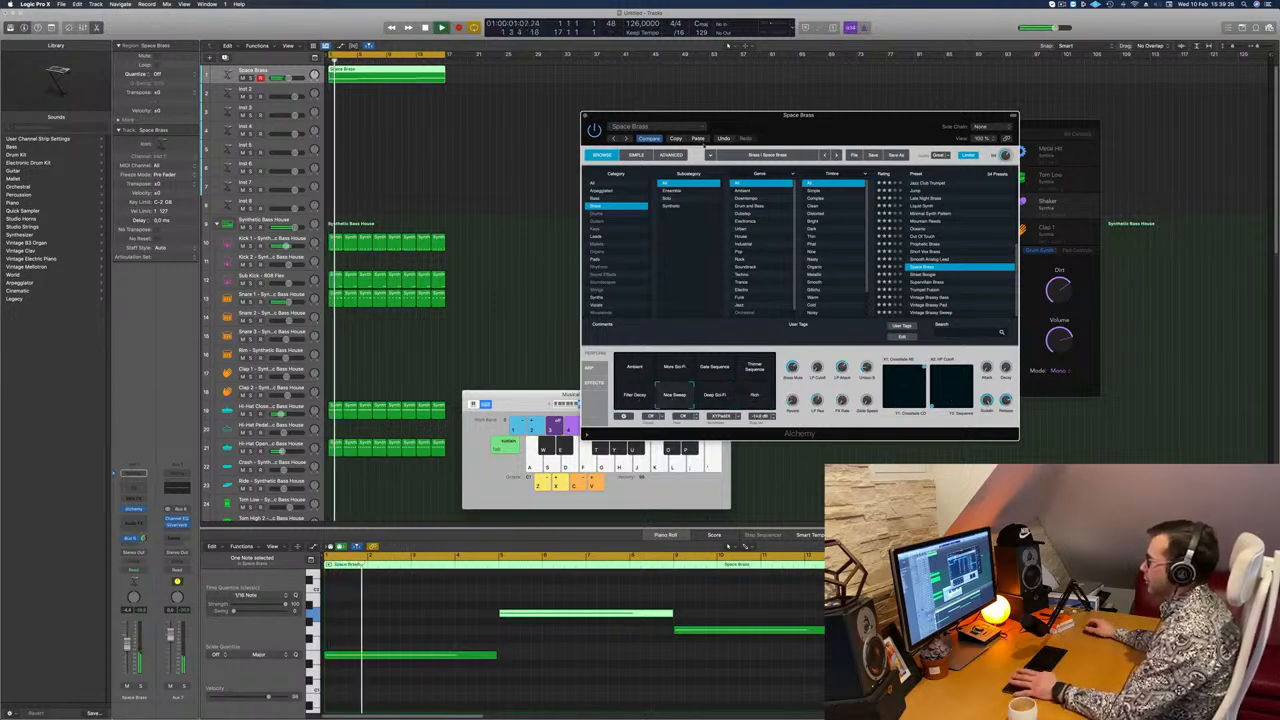
Step: Paste the copied settings into Alchemy to bring back Filter Decay, then restart the loop and reposition the plug-in window
click(702, 141)
drag(735, 152, 827, 132)
key(space)
key(space)
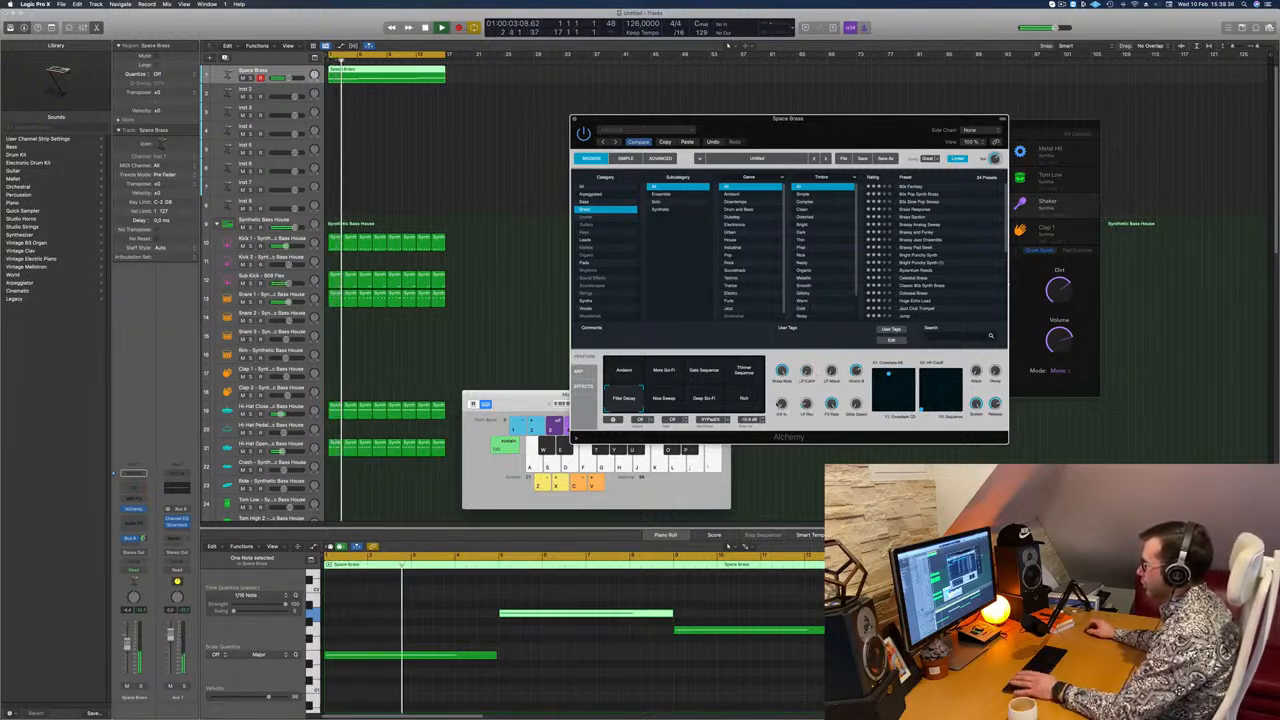
drag(851, 122, 1038, 115)
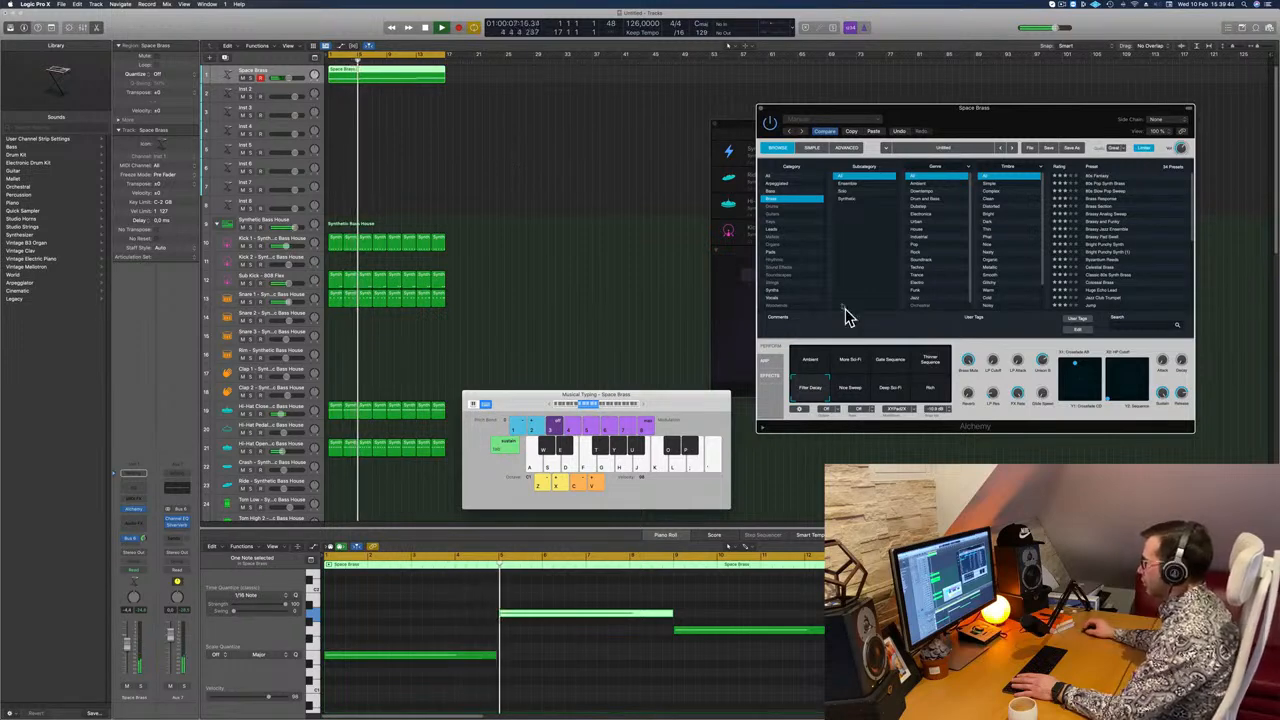
drag(1023, 121, 826, 170)
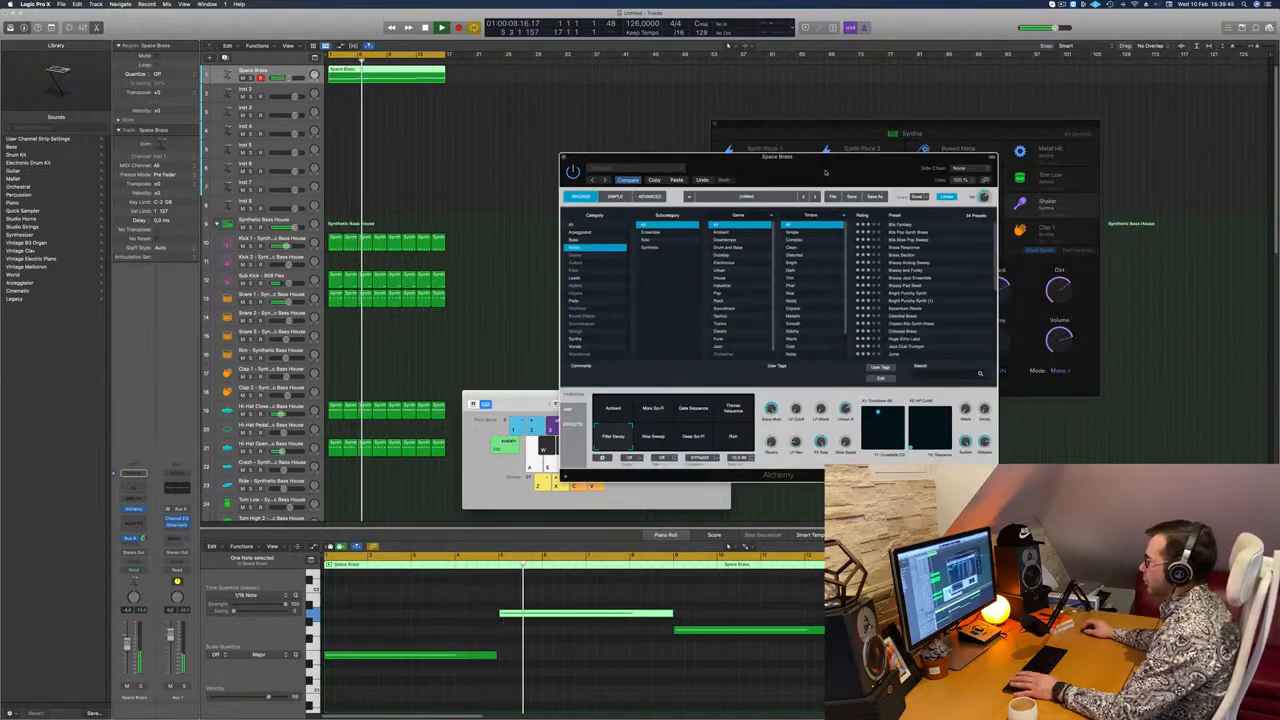
Step: Examine the MSEG, Sequencer and ModMap modulators in Alchemy's advanced view
click(649, 196)
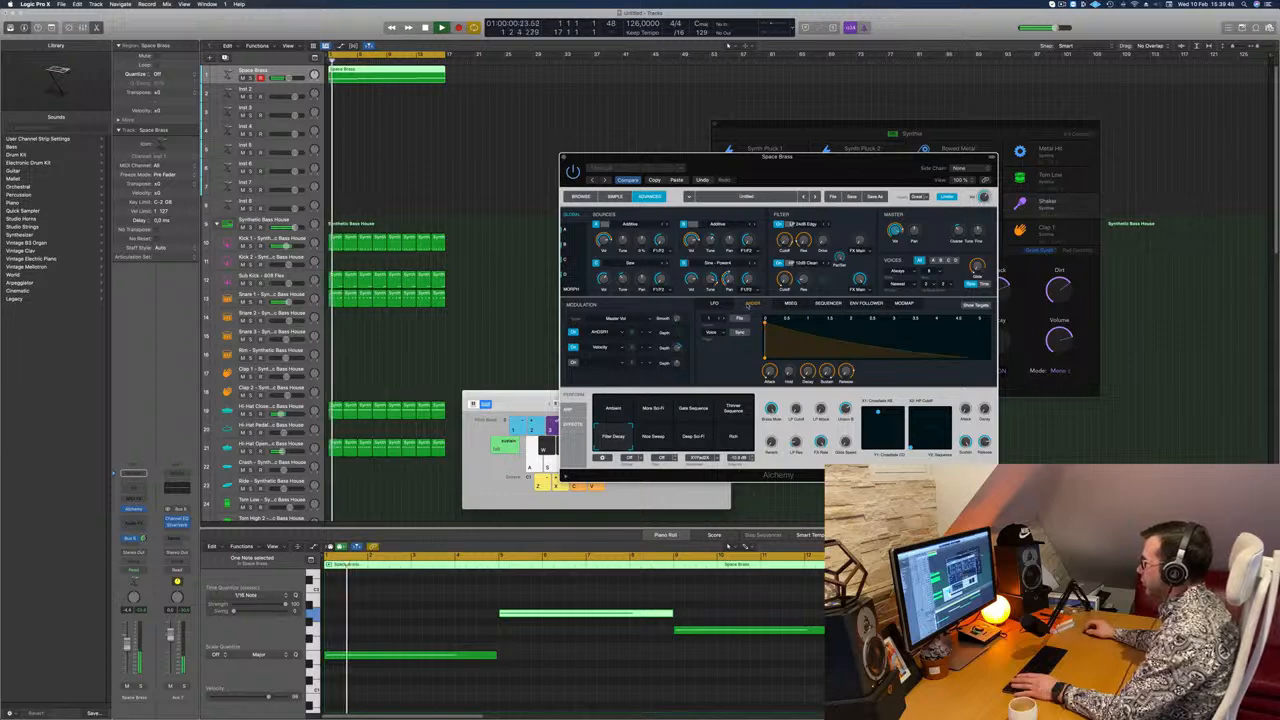
click(790, 303)
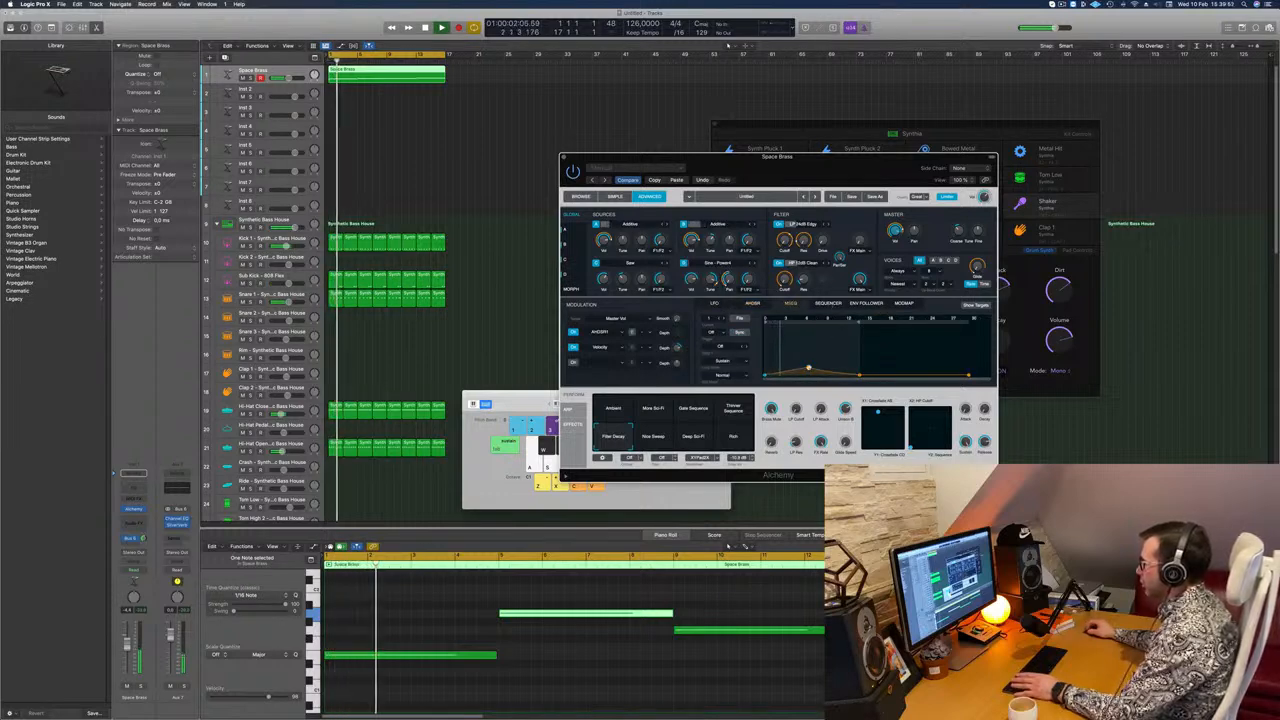
click(824, 304)
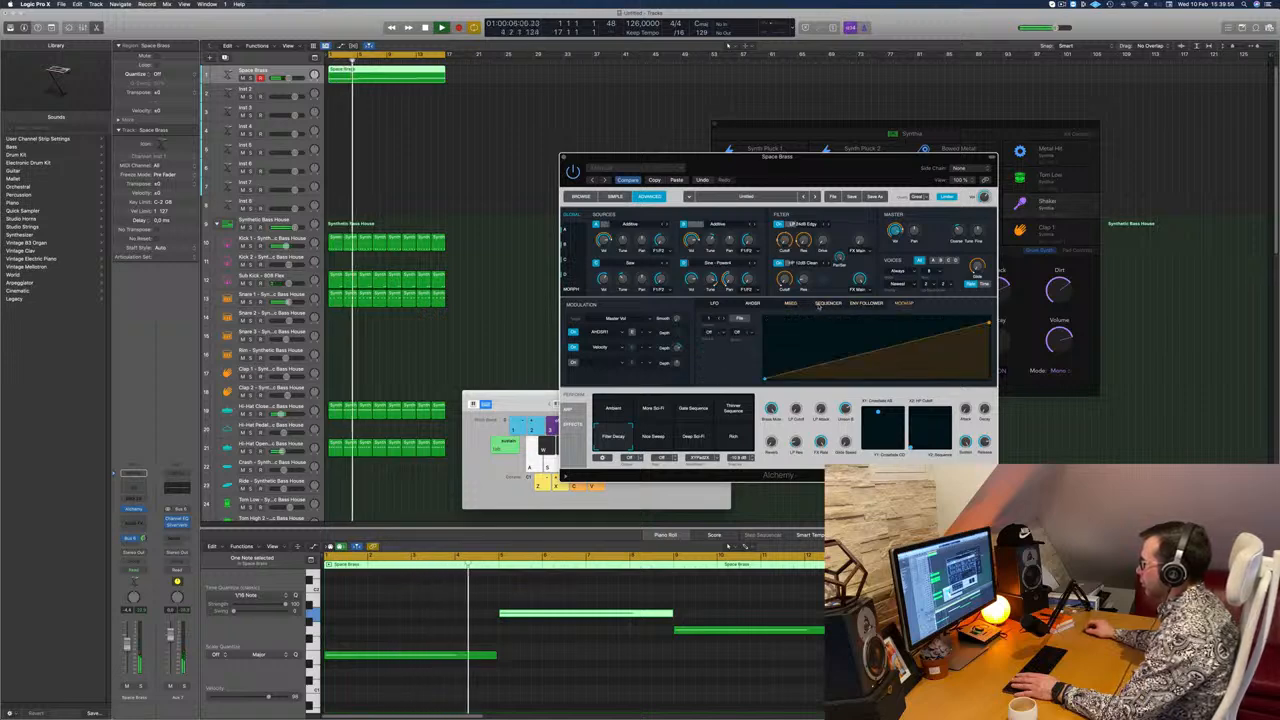
click(790, 304)
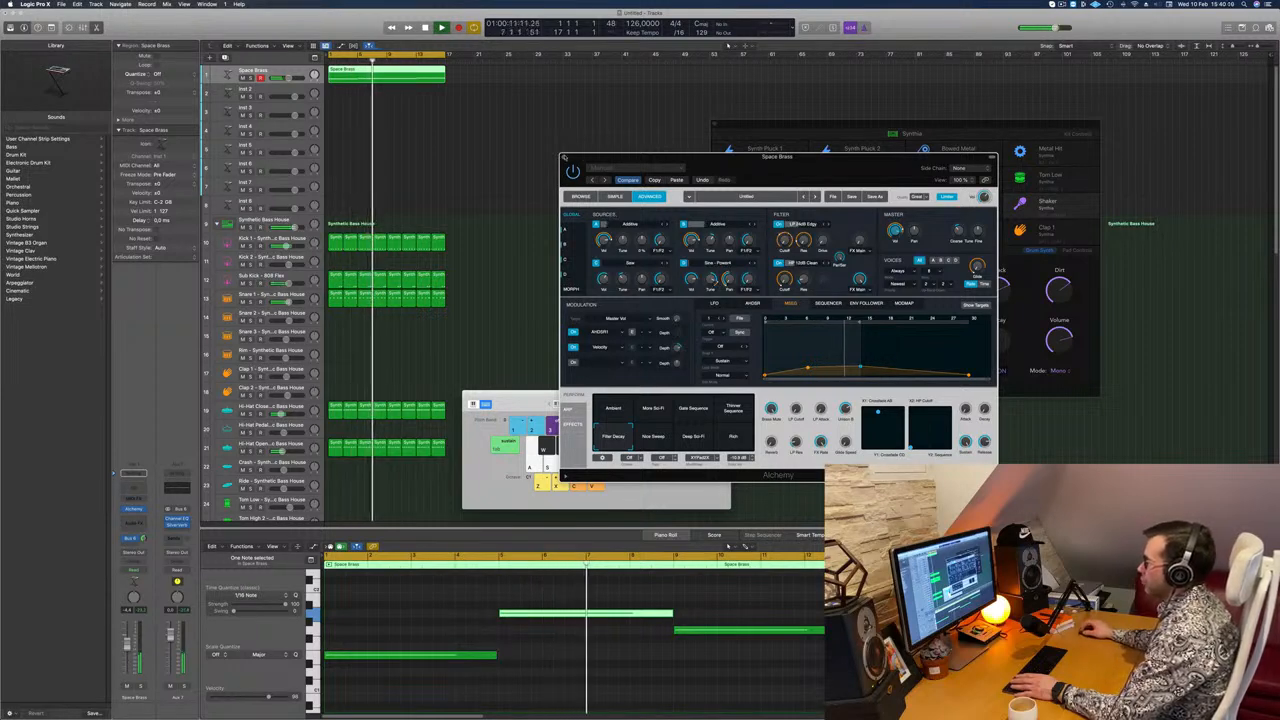
Step: Close Alchemy, restart the loop, reopen the plug-in on Space Brass and return it to the preset browser
key(super+w)
key(Return)
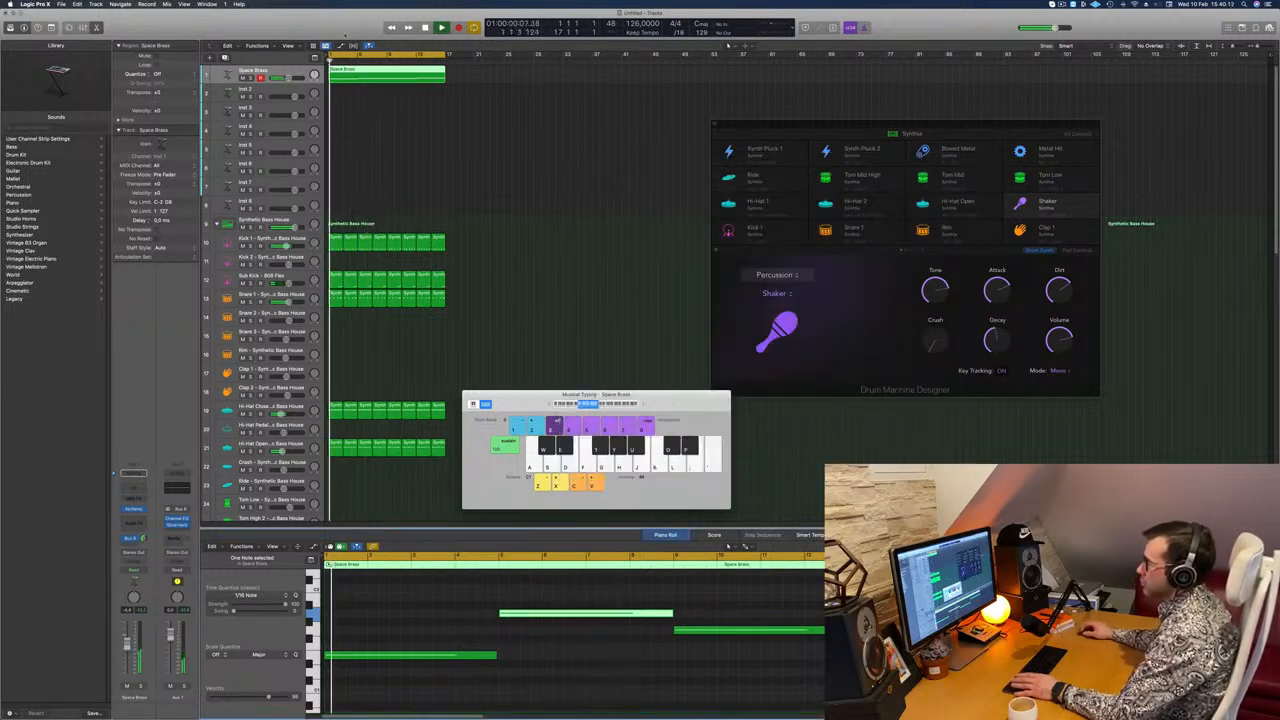
key(Return)
click(134, 510)
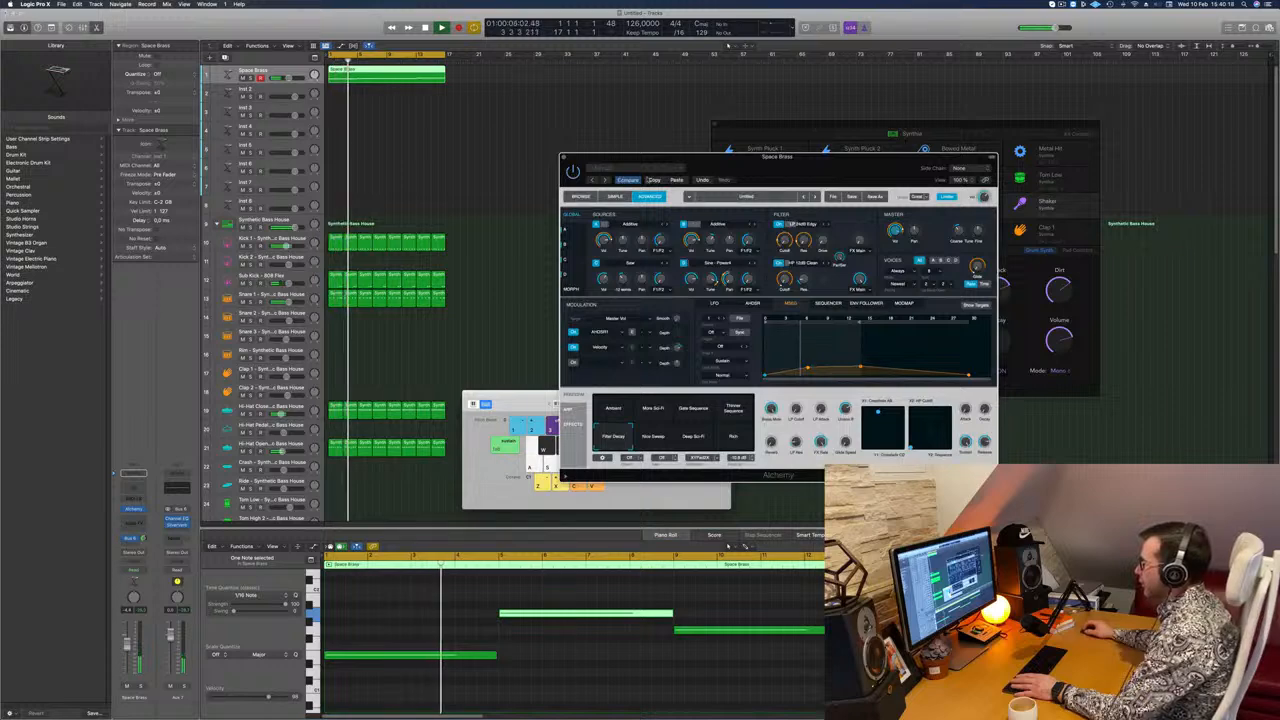
click(580, 196)
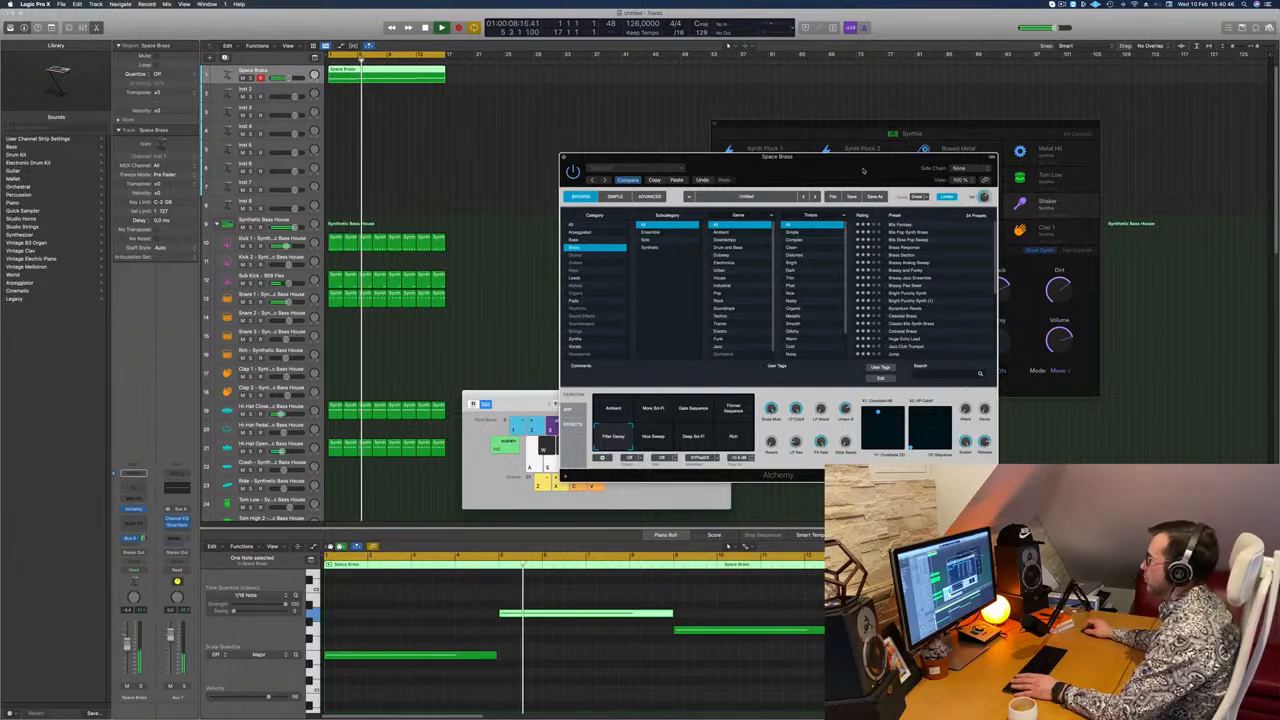
Step: Reposition Alchemy, restart the loop and try a lower channel volume for Space Brass
drag(863, 168, 889, 159)
key(Return)
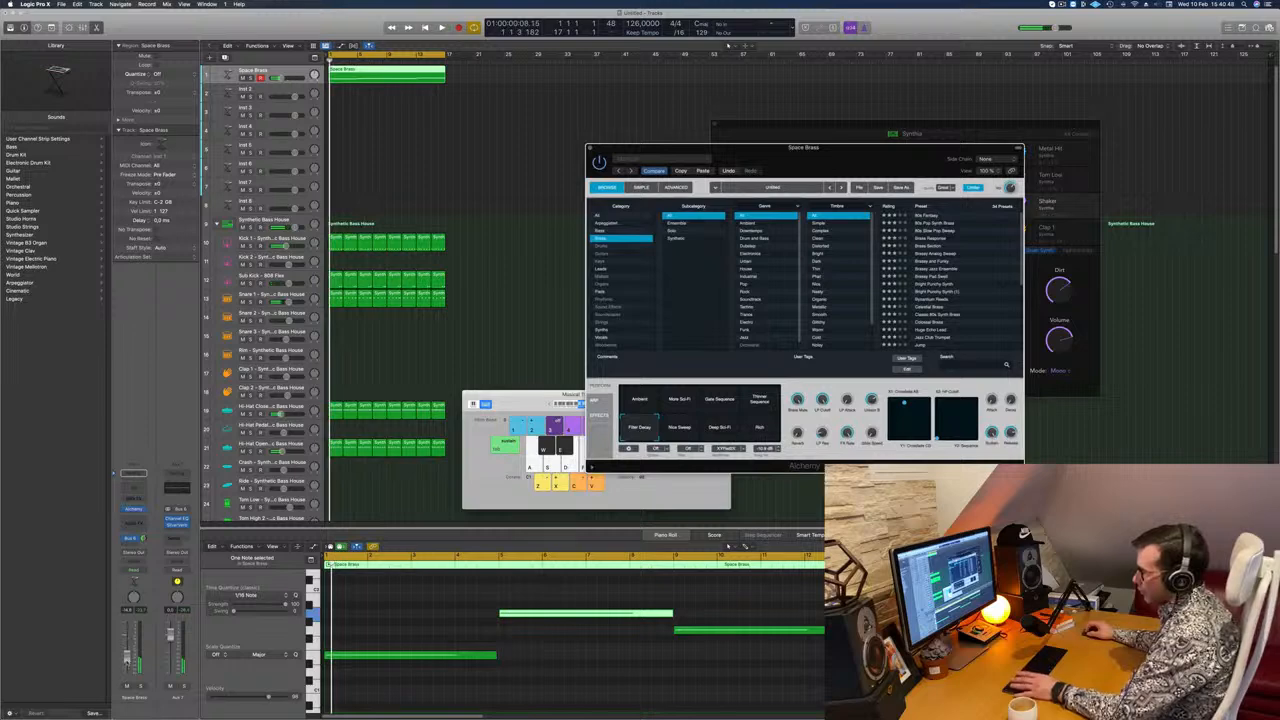
click(127, 657)
key(space)
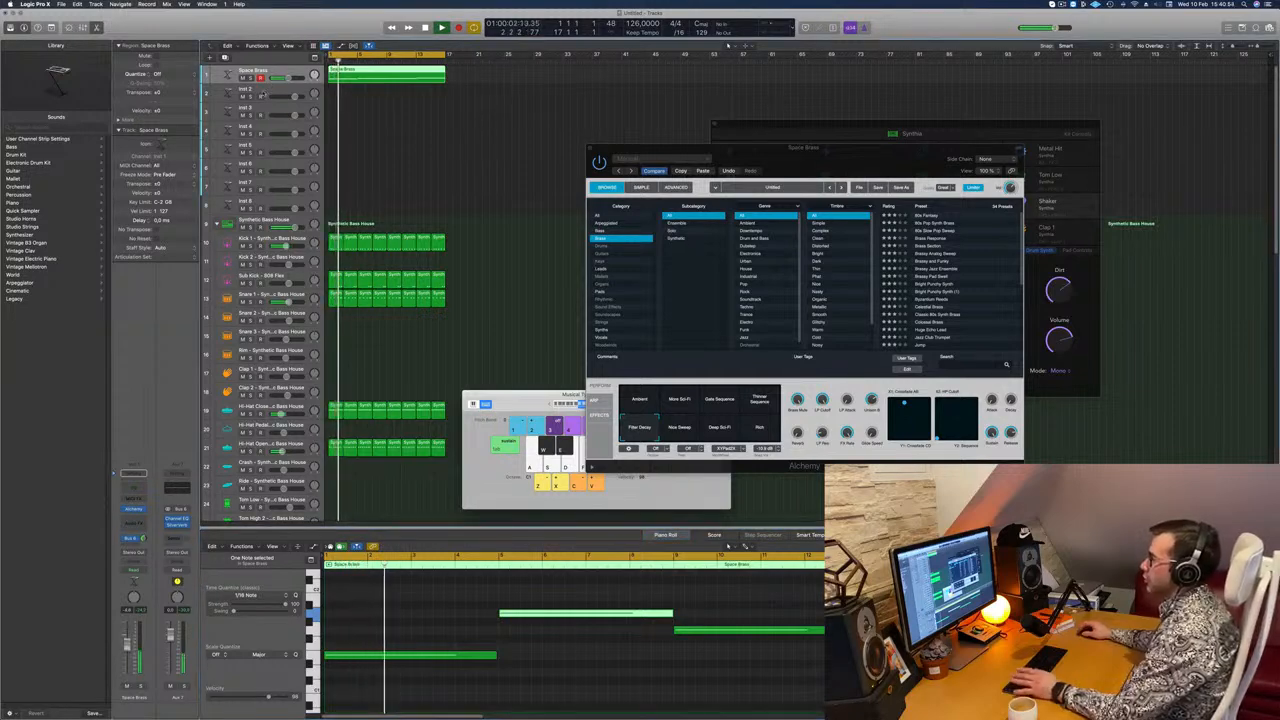
Step: Select the Inst 2 track and the Space Brass region, readjust Alchemy's LP Cutoff by ear, and close Space Brass's Alchemy
click(264, 91)
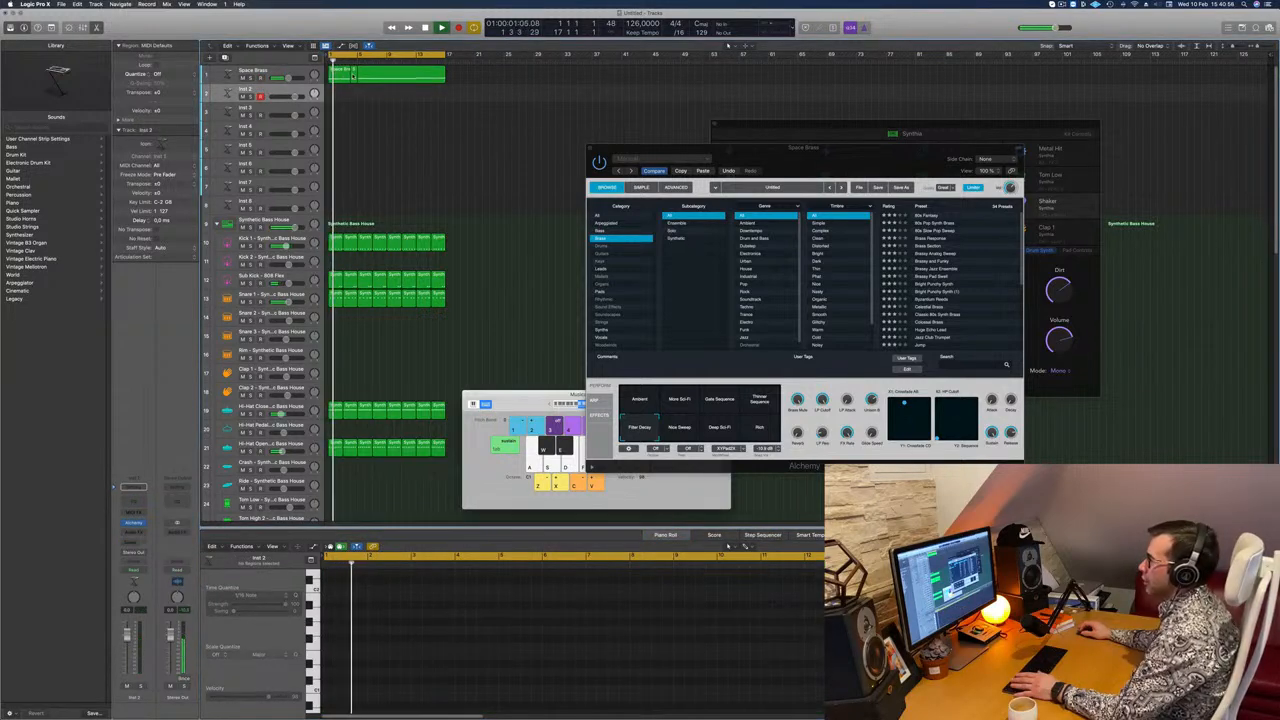
click(380, 77)
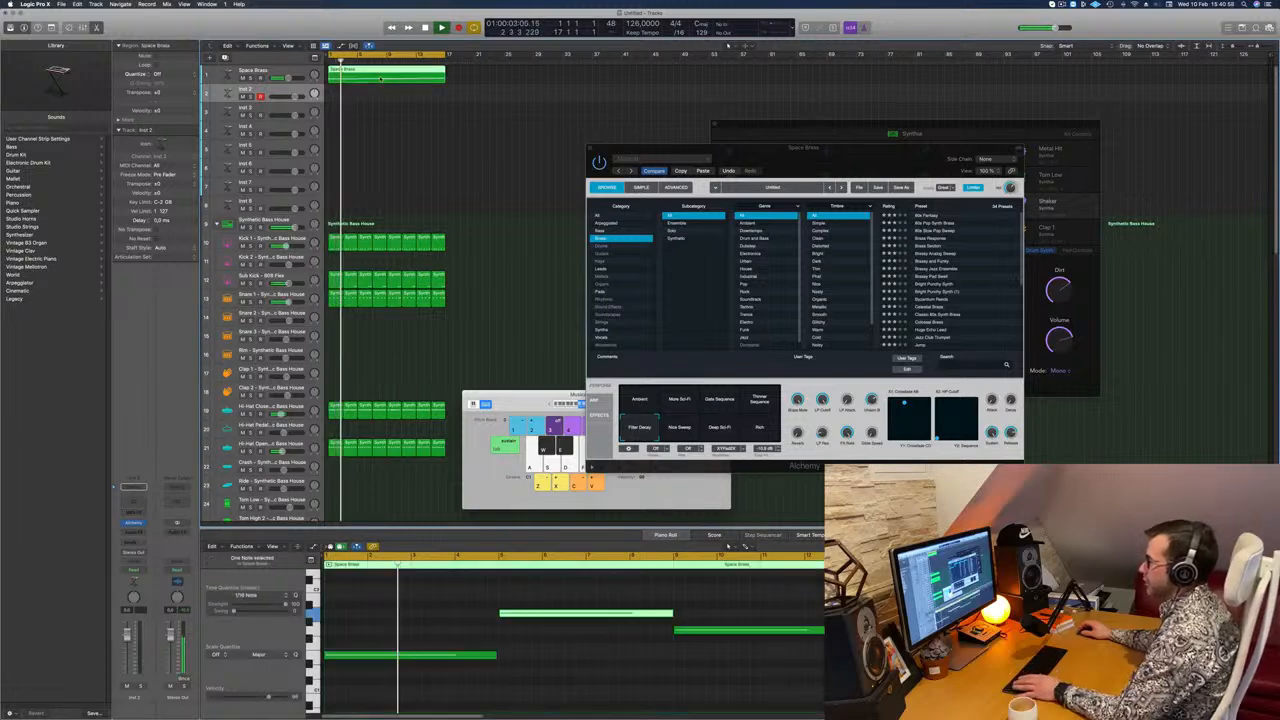
mouse_move(382, 78)
mouse_down()
mouse_move(387, 114)
mouse_move(373, 81)
mouse_up()
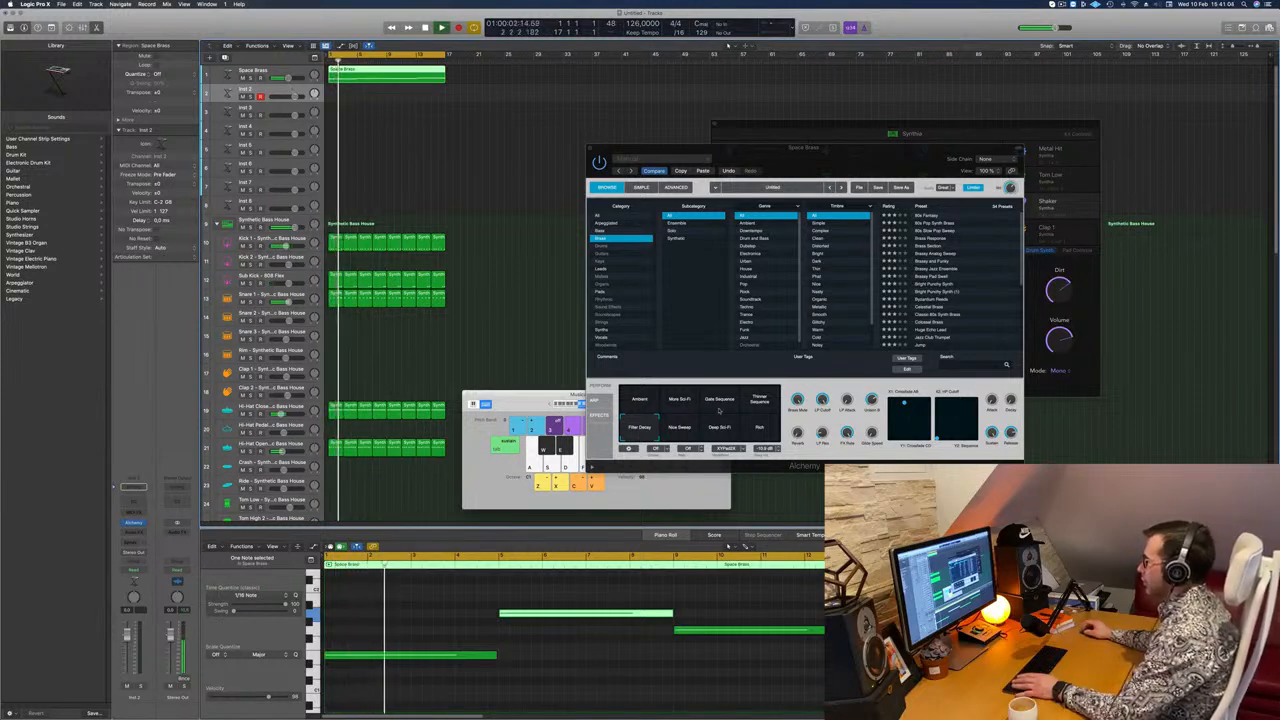
click(822, 400)
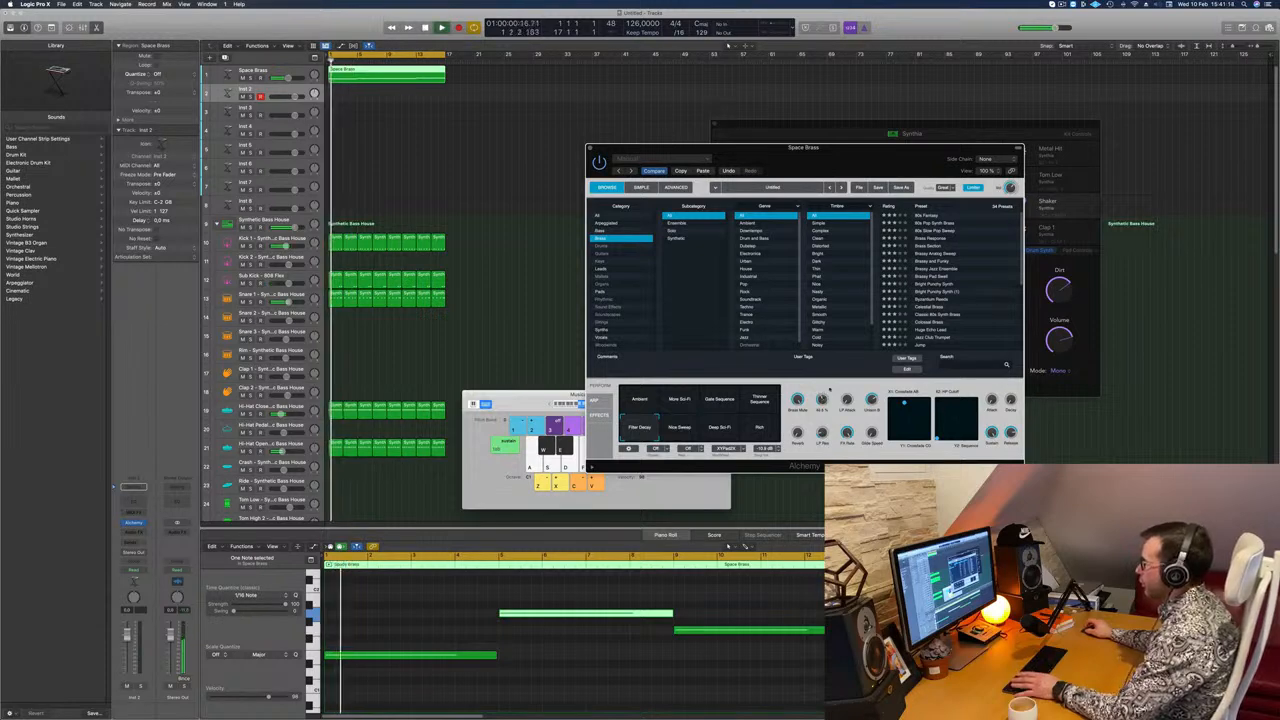
drag(901, 157, 1016, 142)
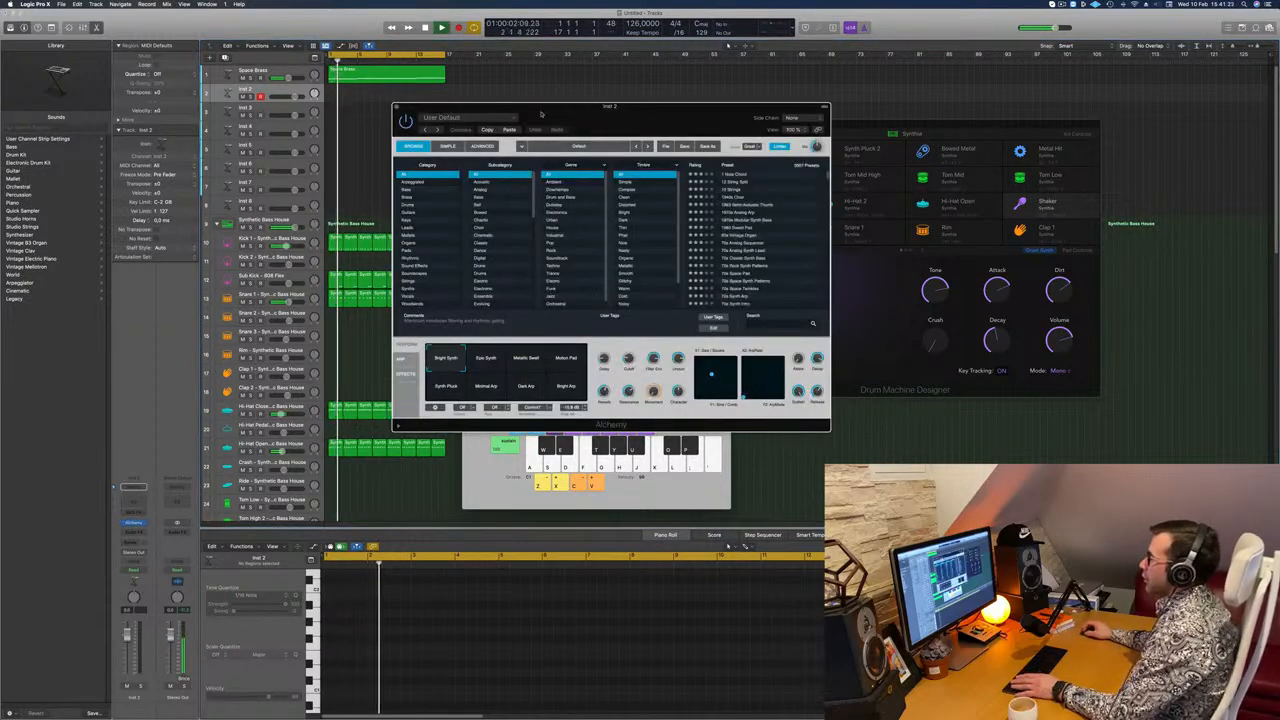
Step: Open Alchemy on Inst 2 and copy the Space Brass region onto the Inst 2 track, starting playback
drag(610, 122, 712, 107)
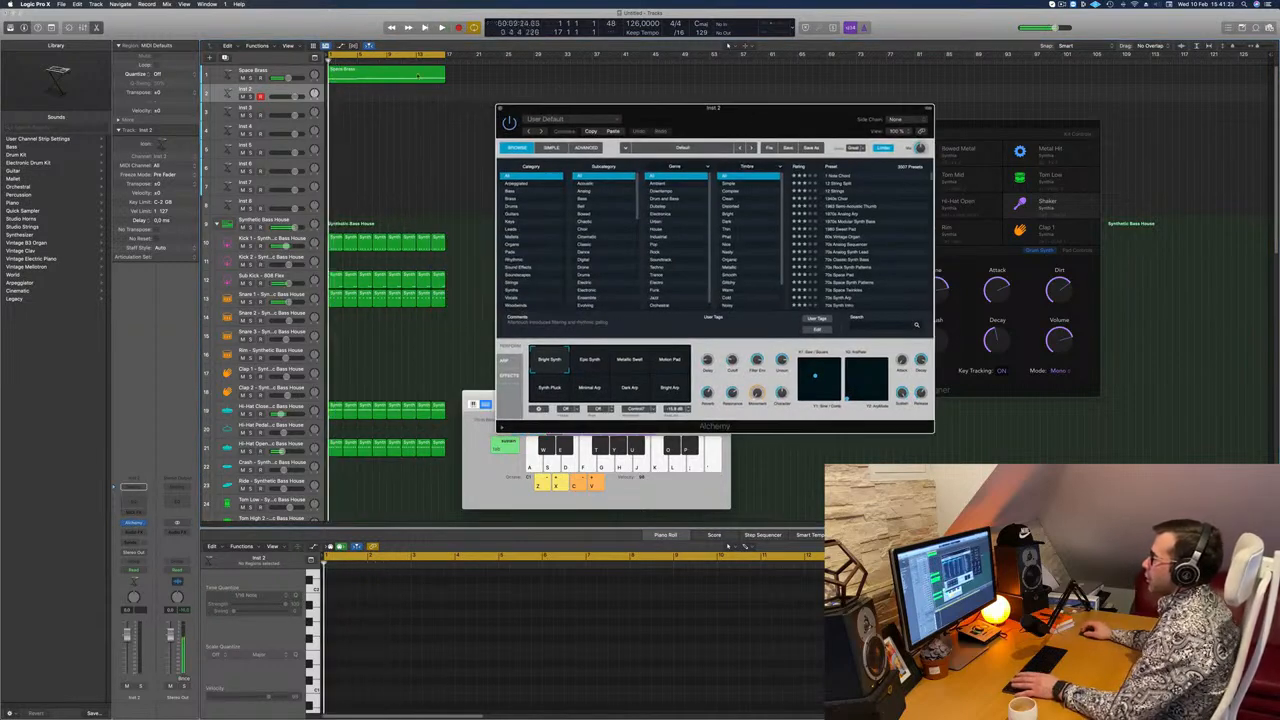
click(377, 75)
drag(377, 75, 378, 93)
key(space)
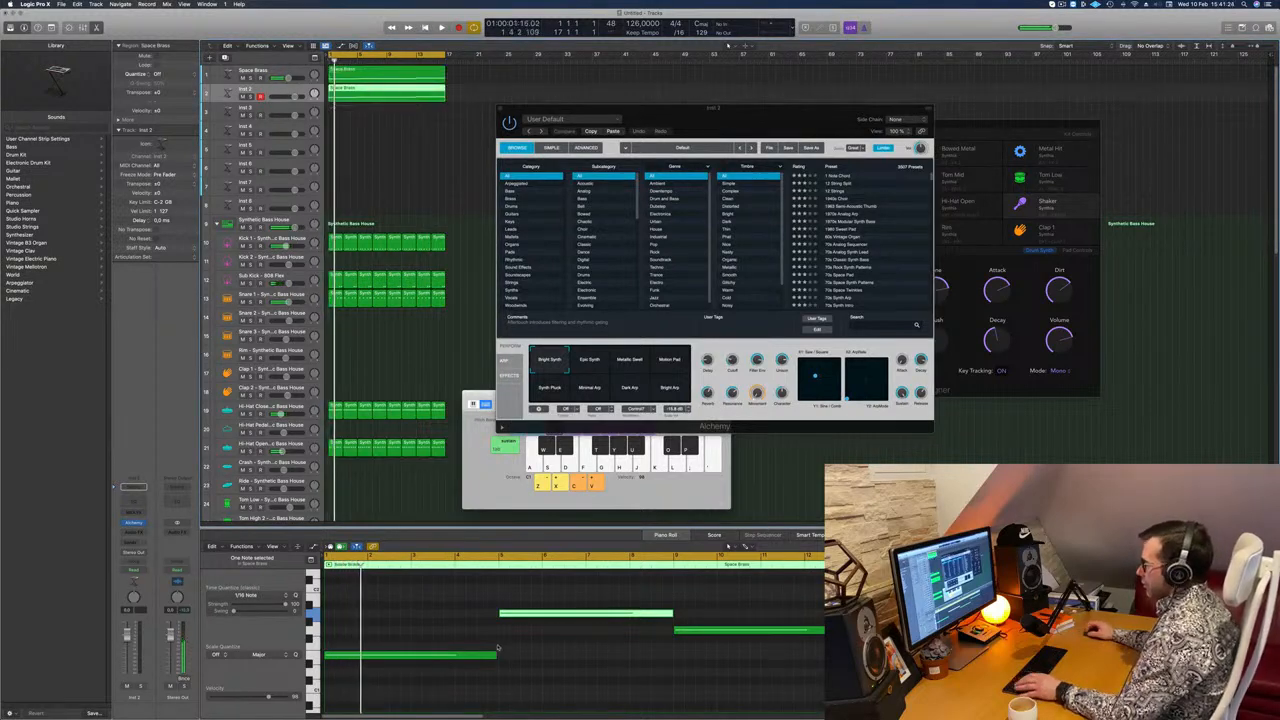
Step: Select all four notes in the copied region and shorten them to brief stabs, checking them in playback
drag(436, 595, 882, 658)
drag(493, 657, 330, 660)
scroll(330, 660, up, 5)
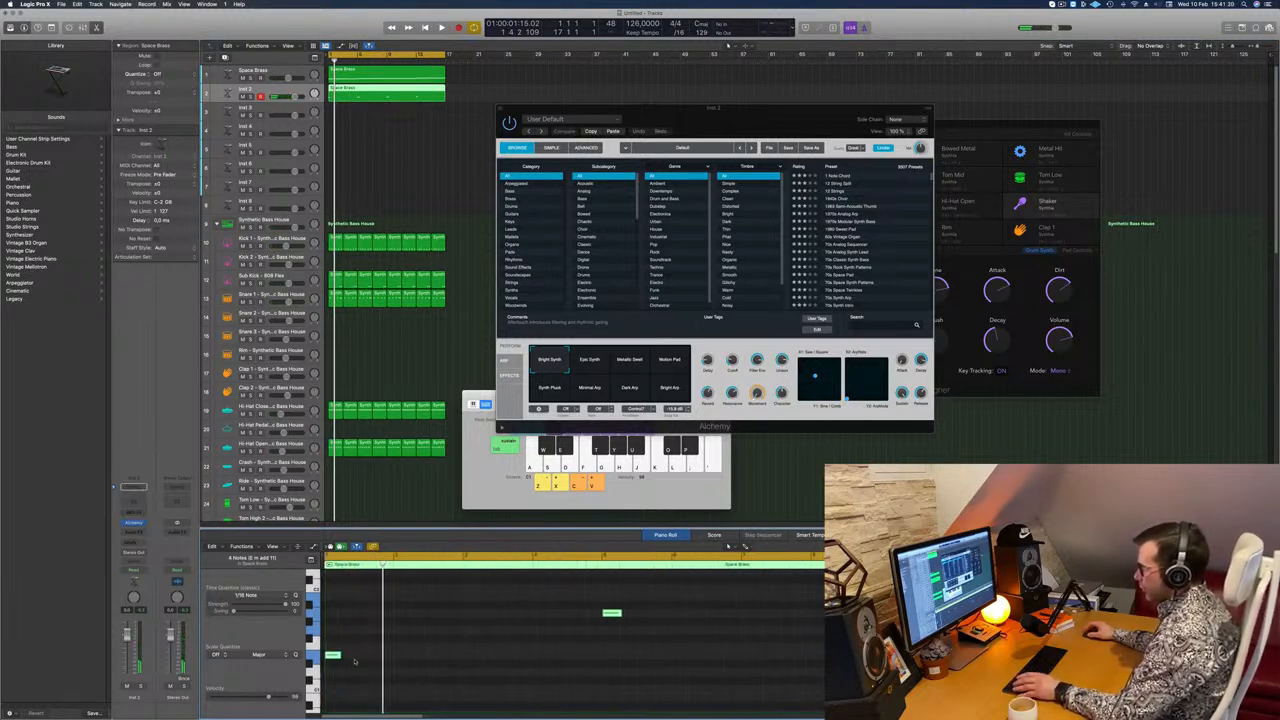
scroll(356, 660, up, 5)
scroll(377, 660, left, 3)
scroll(377, 660, down, 2)
key(space)
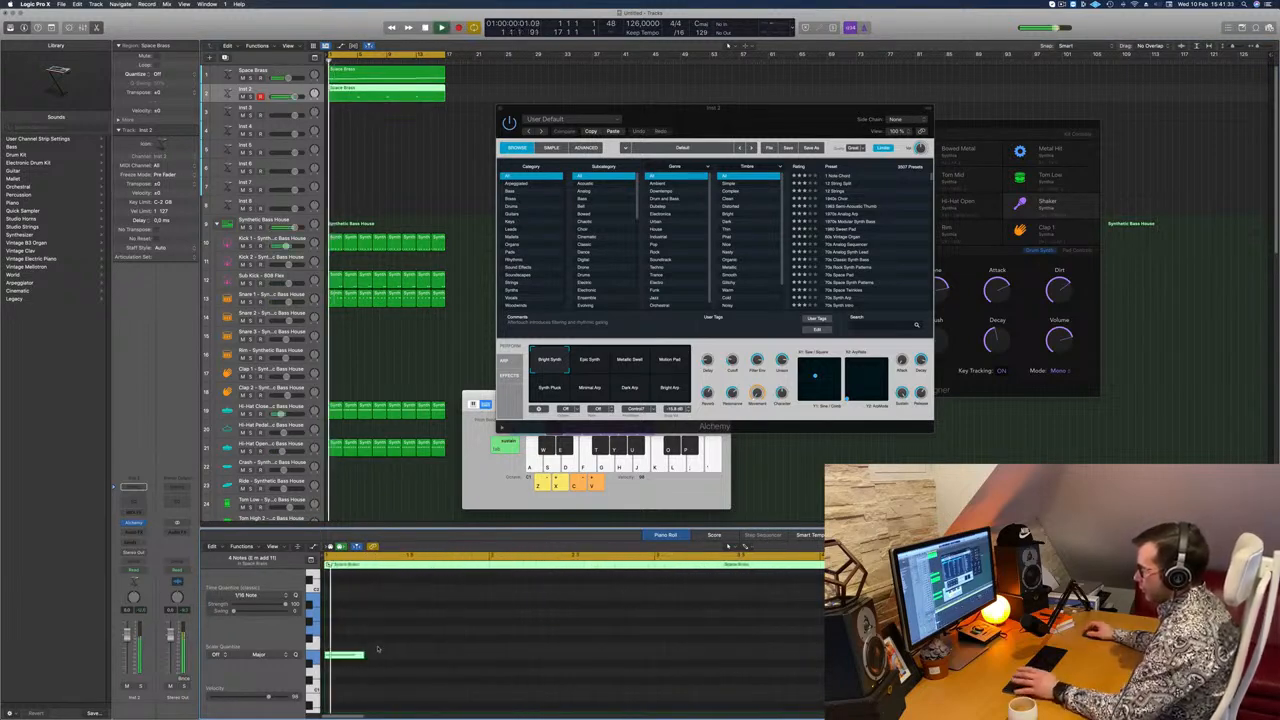
Step: Duplicate the shortened notes so each chord section opens with two pairs of stabs
drag(363, 657, 415, 660)
scroll(441, 656, left, 3)
key(space)
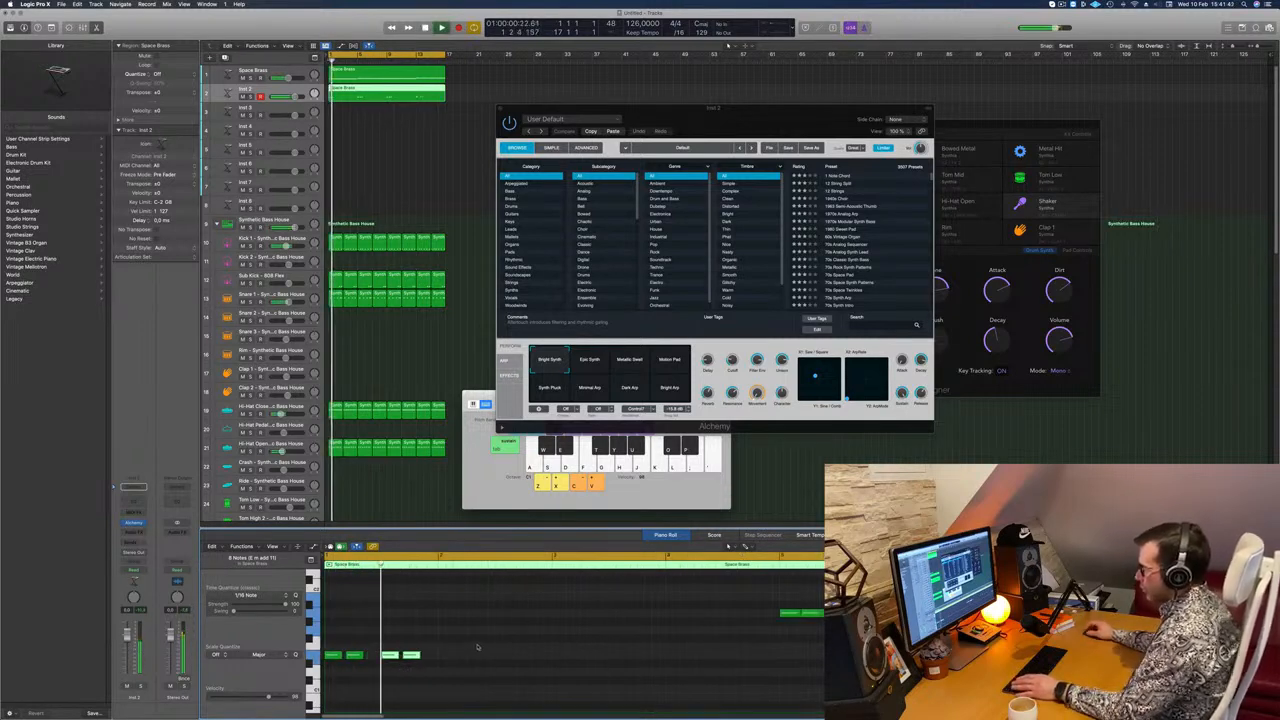
Step: Move the second pair of notes in the first bar slightly later and replay the region from the start
key(space)
drag(470, 641, 411, 656)
key(space)
key(Return)
key(space)
key(space)
key(super+Left)
key(Return)
Step: Load the 70s Synth Intro preset from the Bass category in Inst 2's Alchemy and lower the track's volume
drag(732, 361, 747, 412)
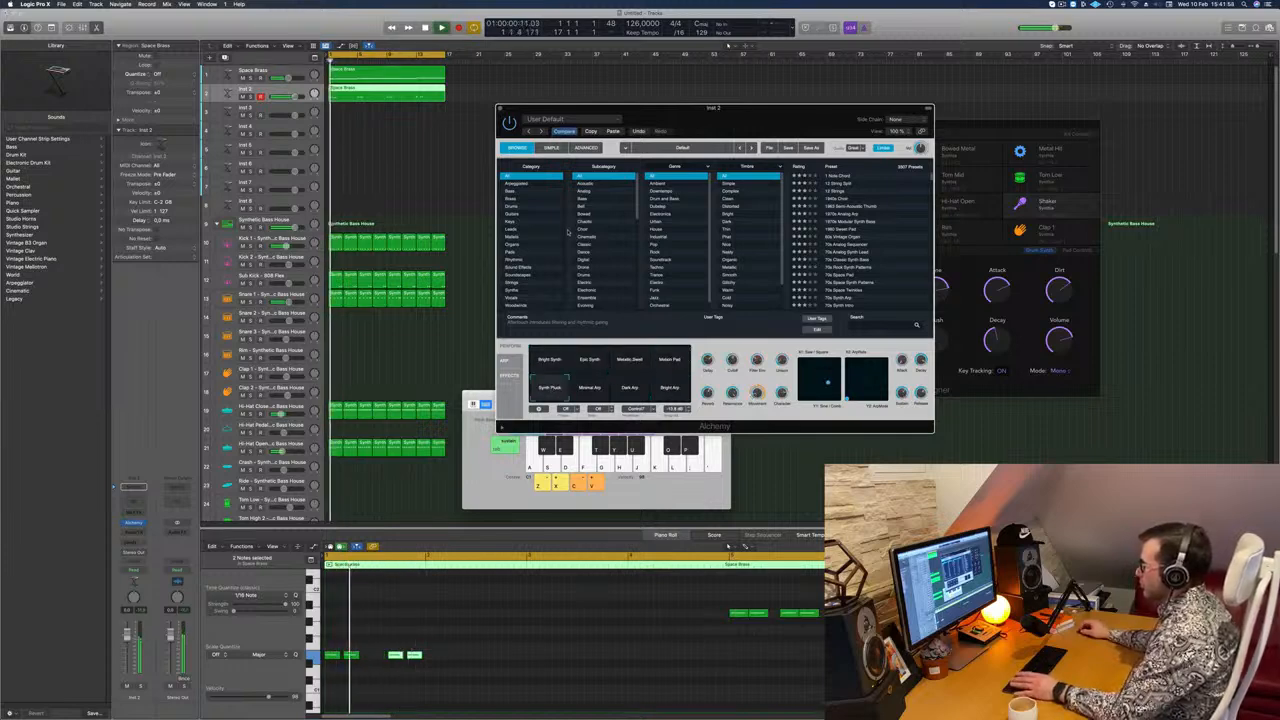
click(518, 191)
click(838, 191)
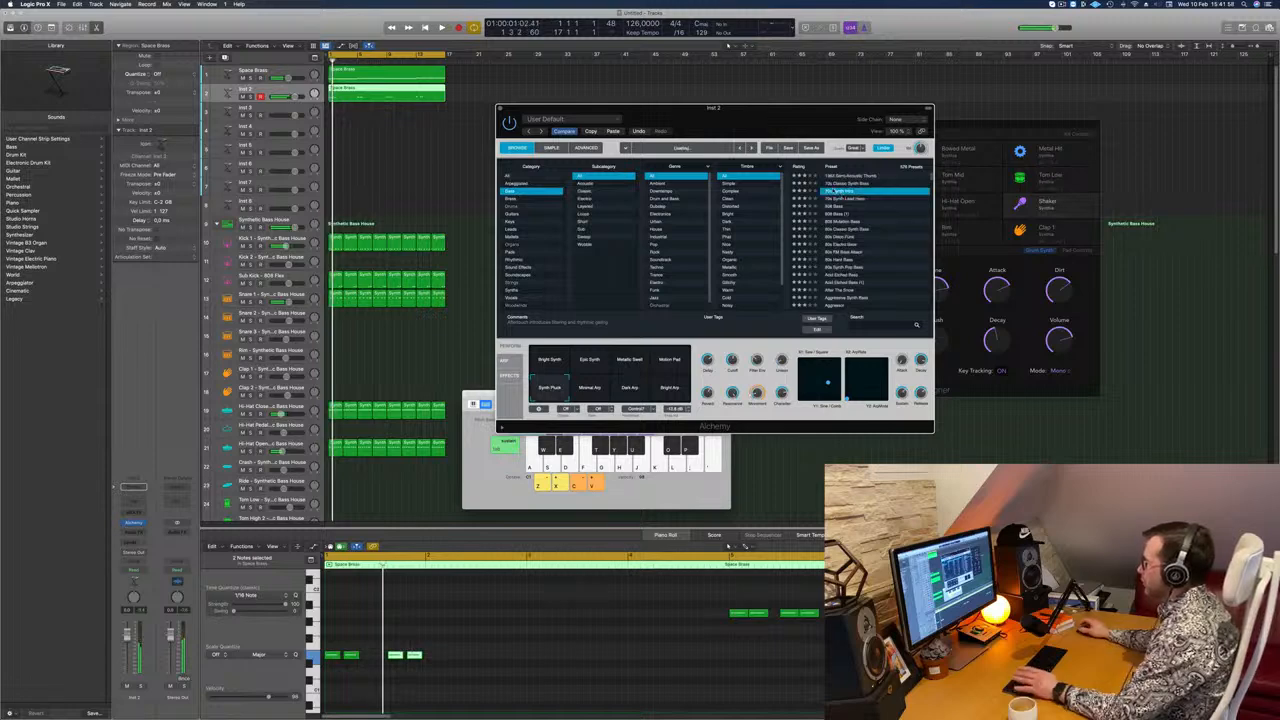
drag(693, 108, 775, 117)
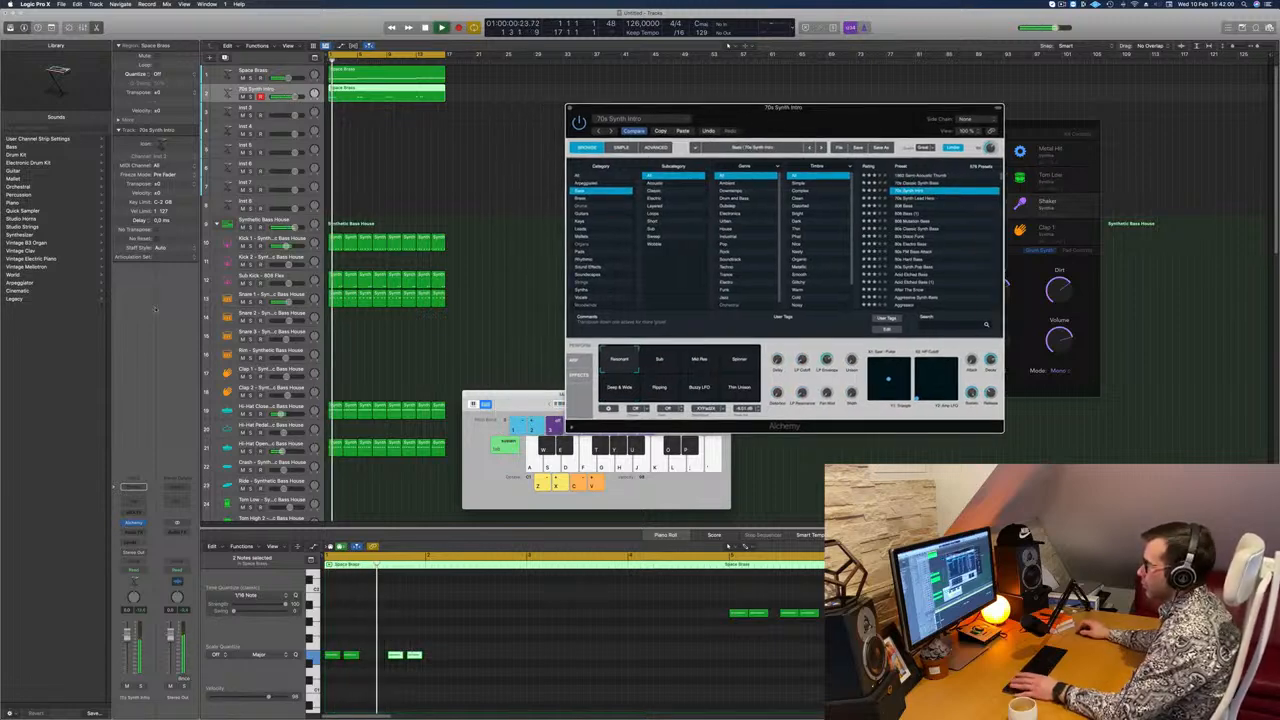
drag(127, 636, 127, 652)
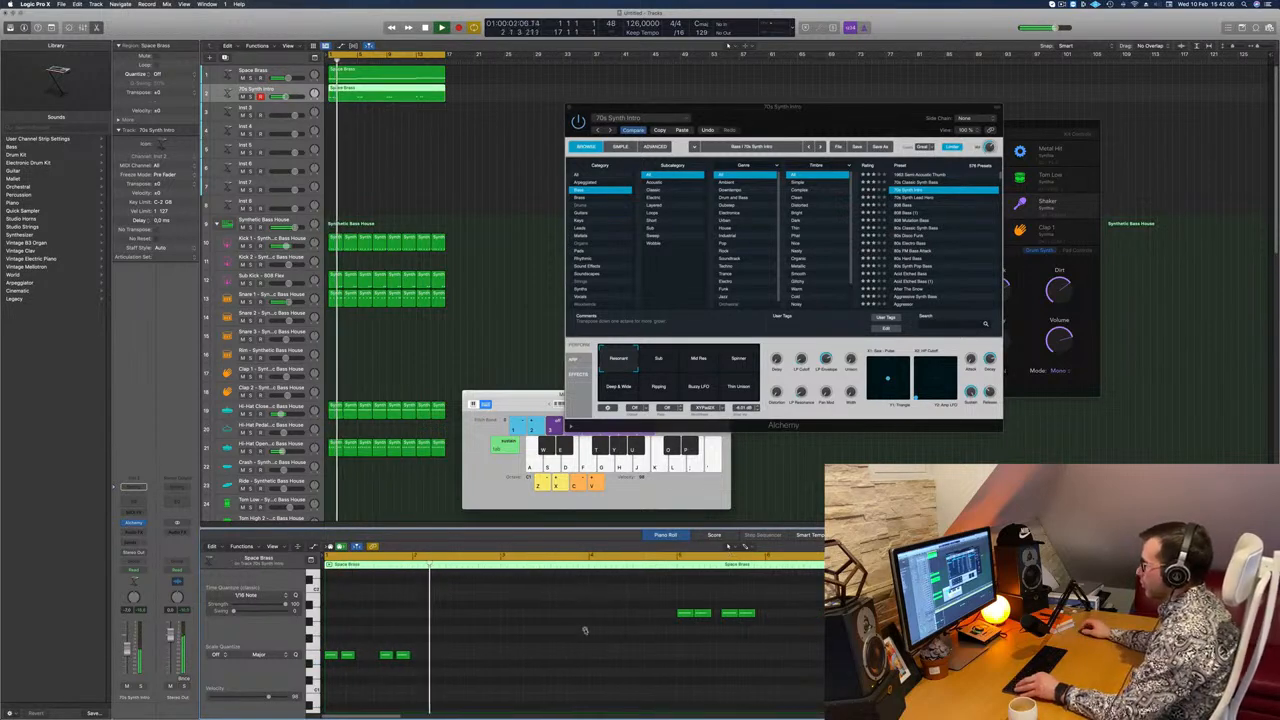
Step: Select all the bass notes and copy the pattern one bar later, then copy the result two bars later
drag(555, 588, 1110, 651)
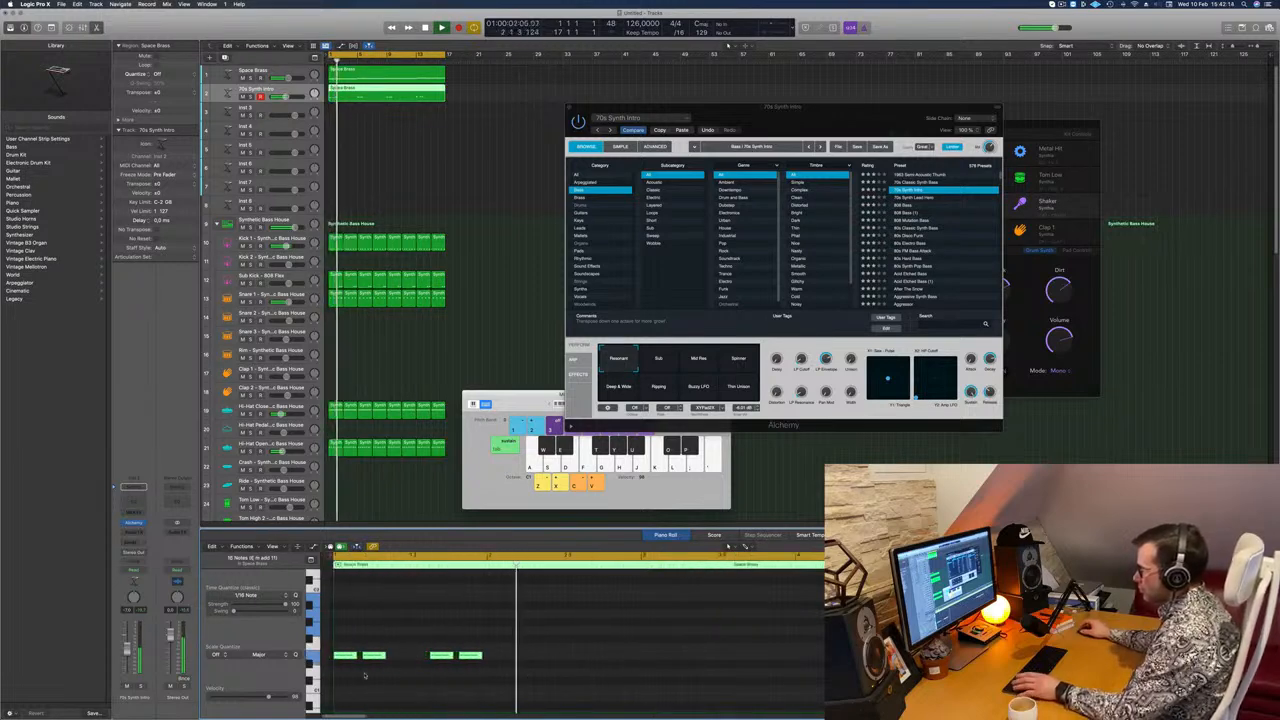
drag(336, 657, 491, 664)
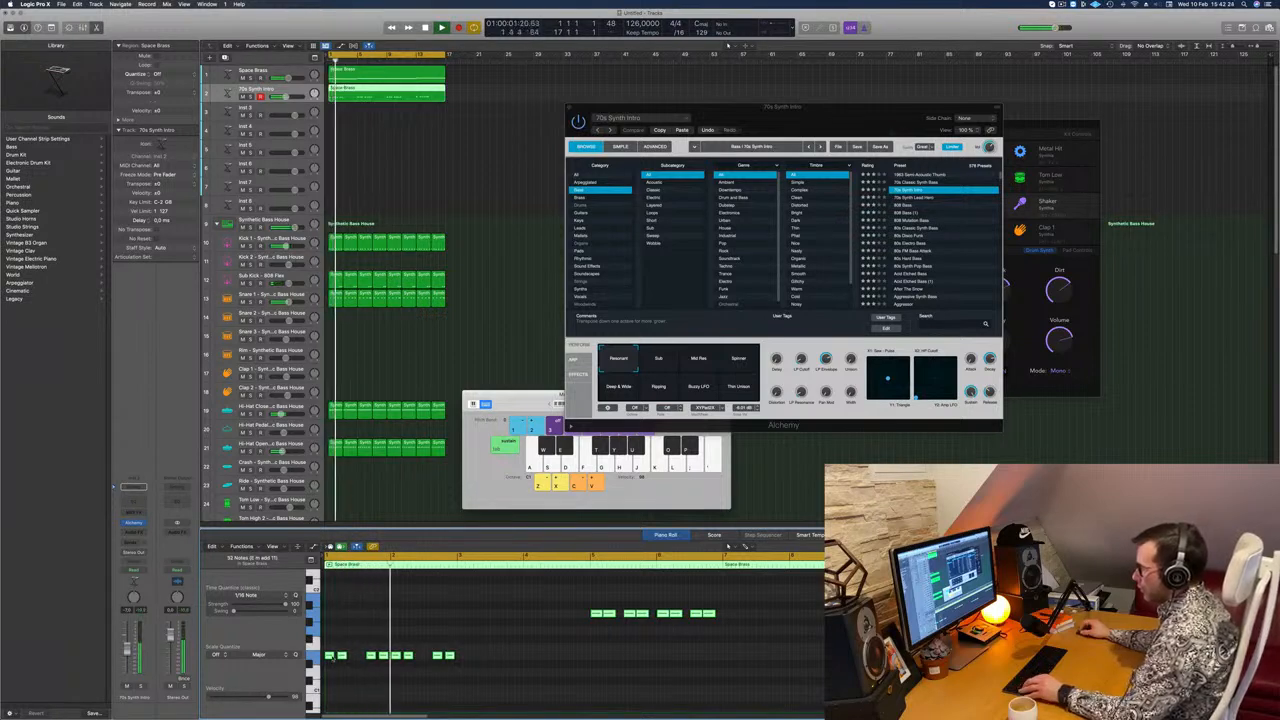
drag(332, 657, 468, 663)
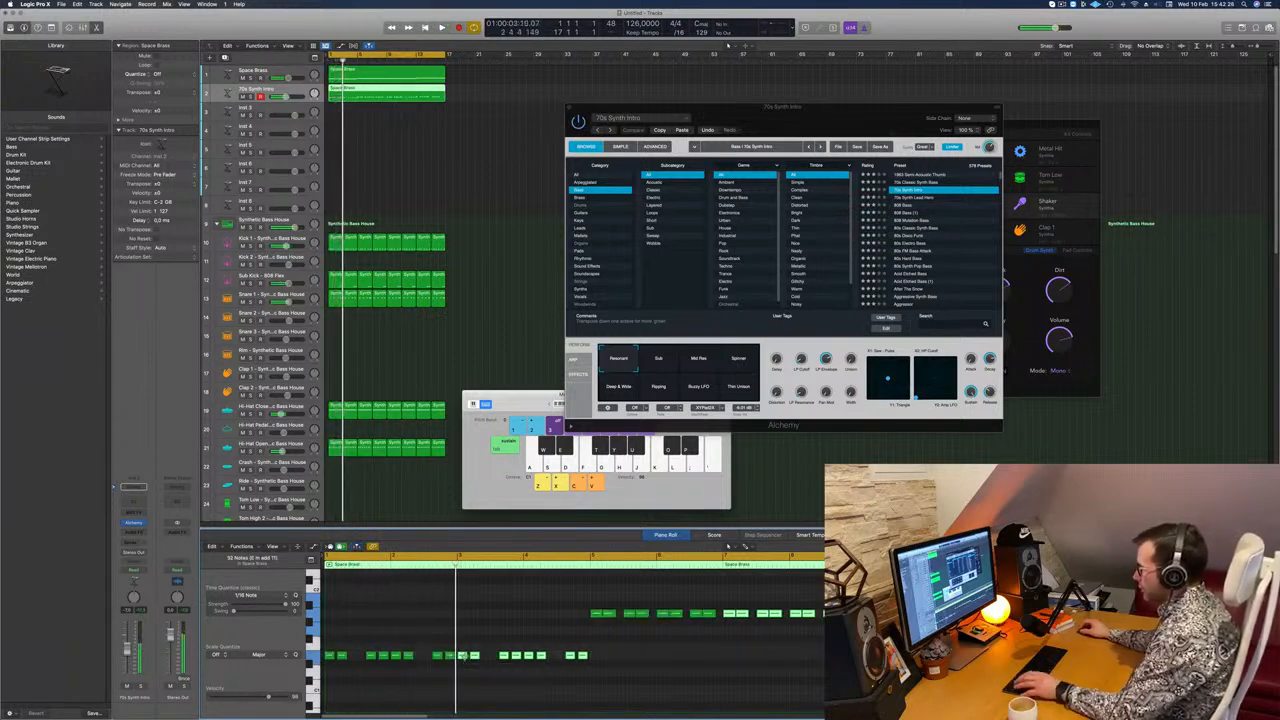
Step: Choose the Sub snapshot for the 70s Synth Intro bass, move Alchemy lower and review the repeated notes during playback
click(660, 358)
drag(785, 116, 785, 226)
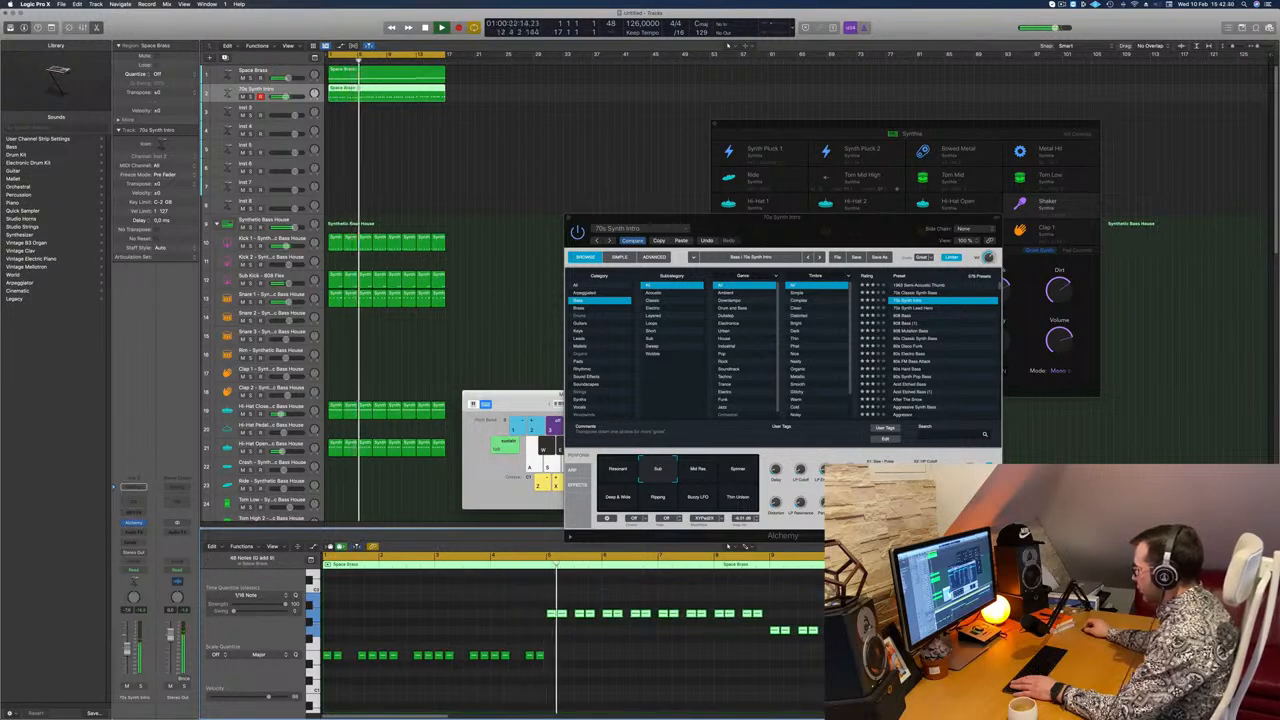
scroll(717, 637, up, 3)
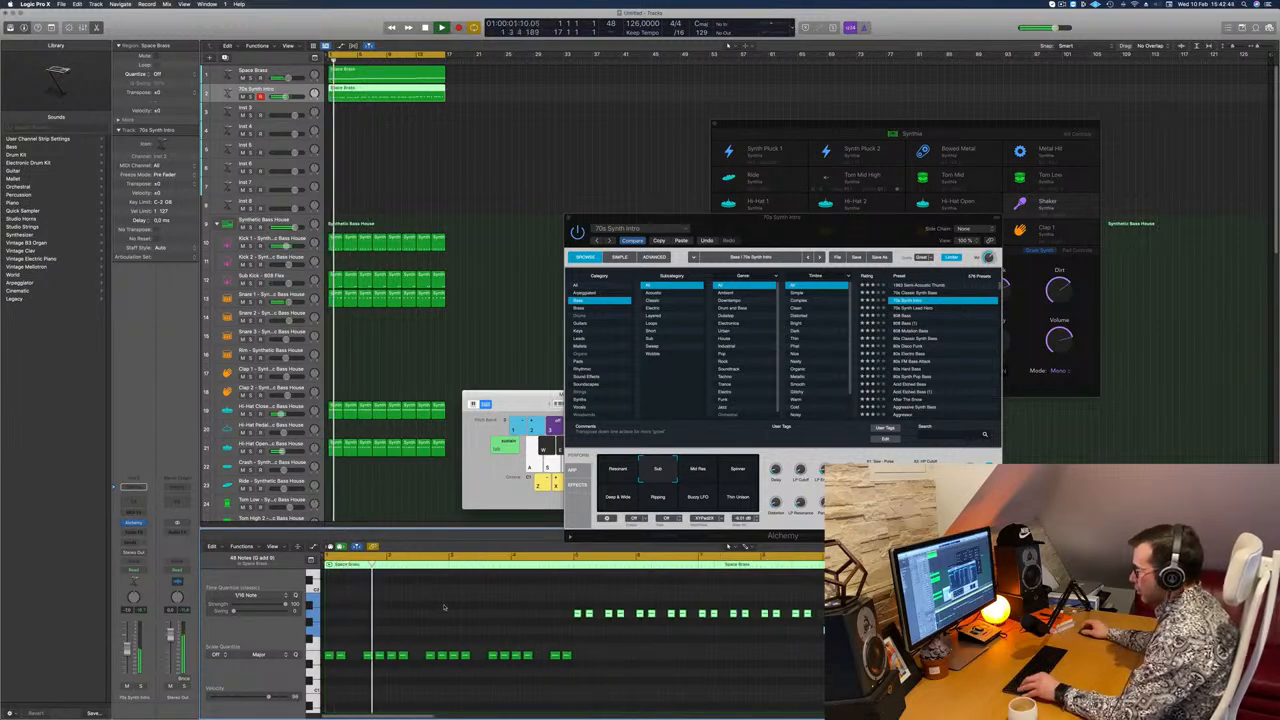
scroll(444, 607, up, 2)
scroll(444, 607, down, 2)
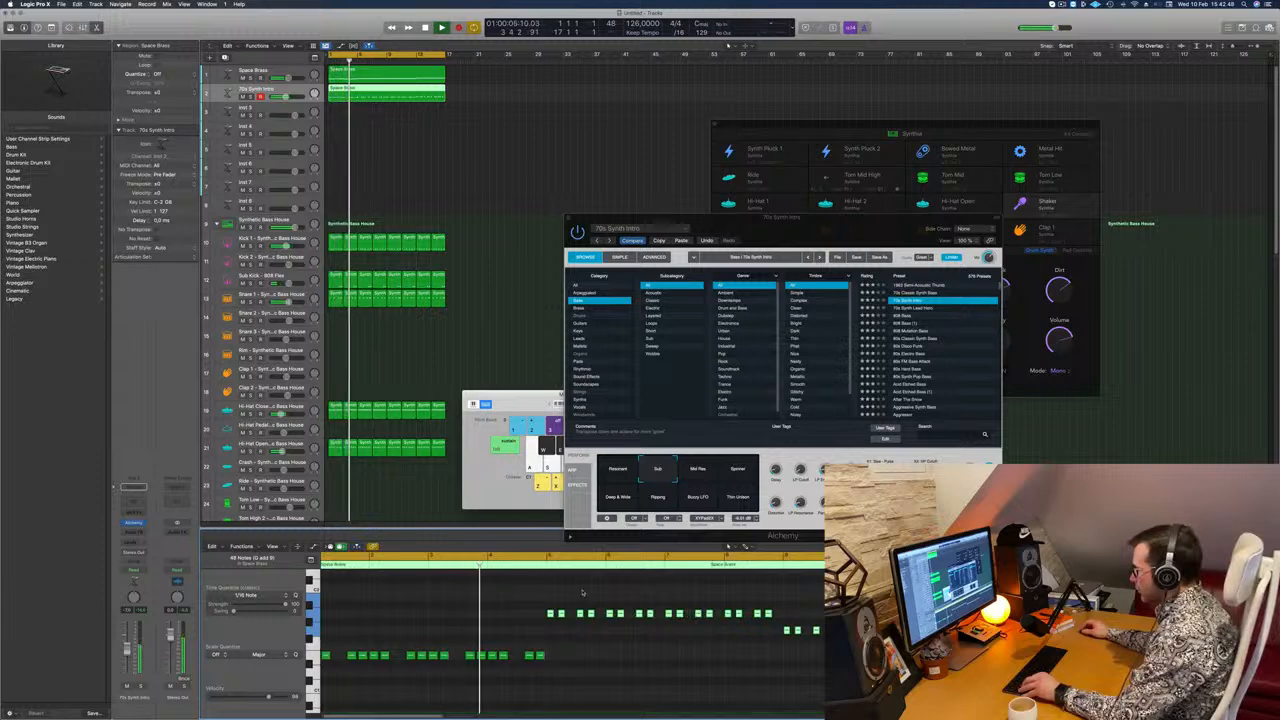
Step: Delete the higher-pitched bass notes from bar 5 and copy the opening four-bar bass rhythm into their place at that pitch
scroll(578, 660, down, 2)
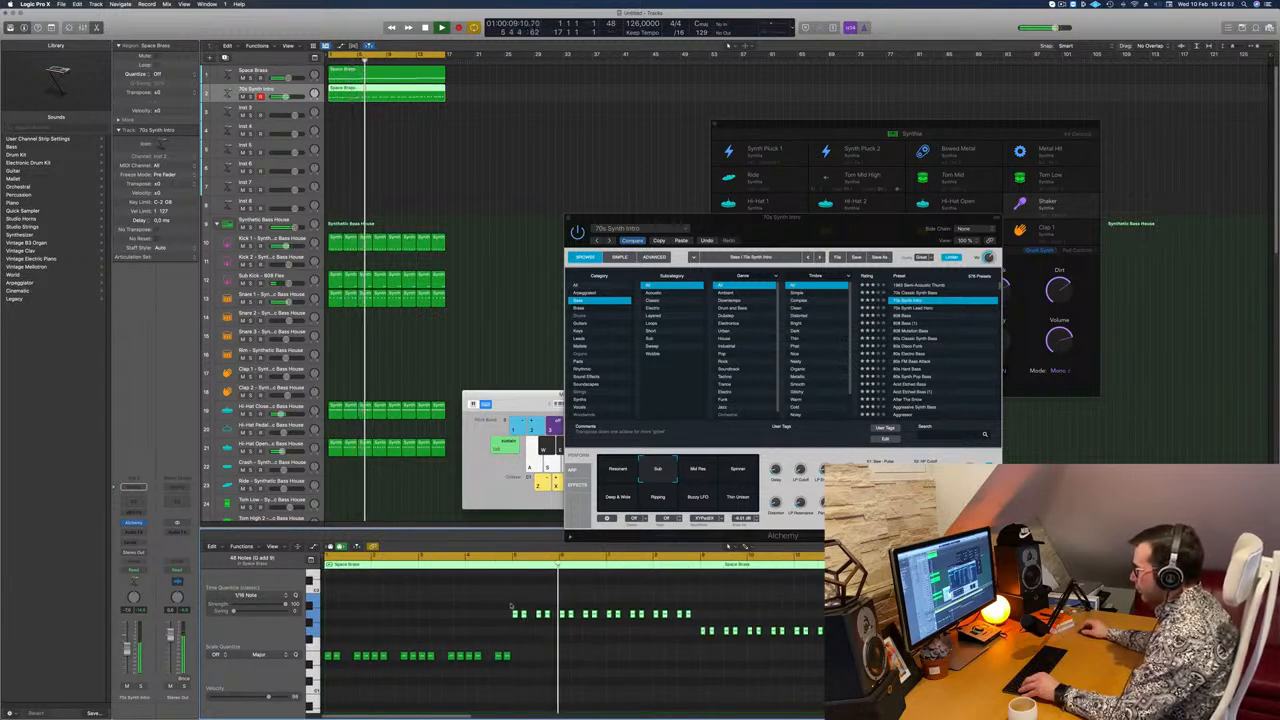
key(Delete)
drag(547, 684, 515, 614)
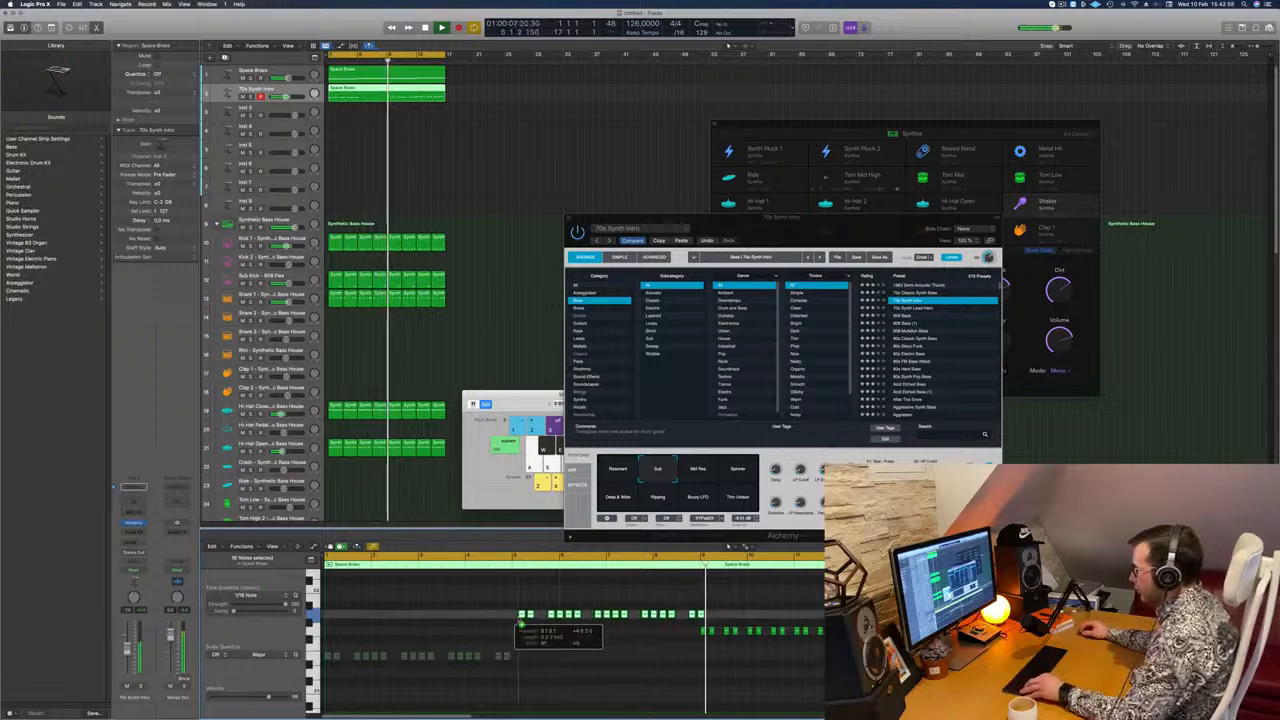
key(space)
Step: Delete the bass notes from bar 9 onward and replace them with copies of the same rhythm at the matching chord pitches
drag(699, 623, 896, 643)
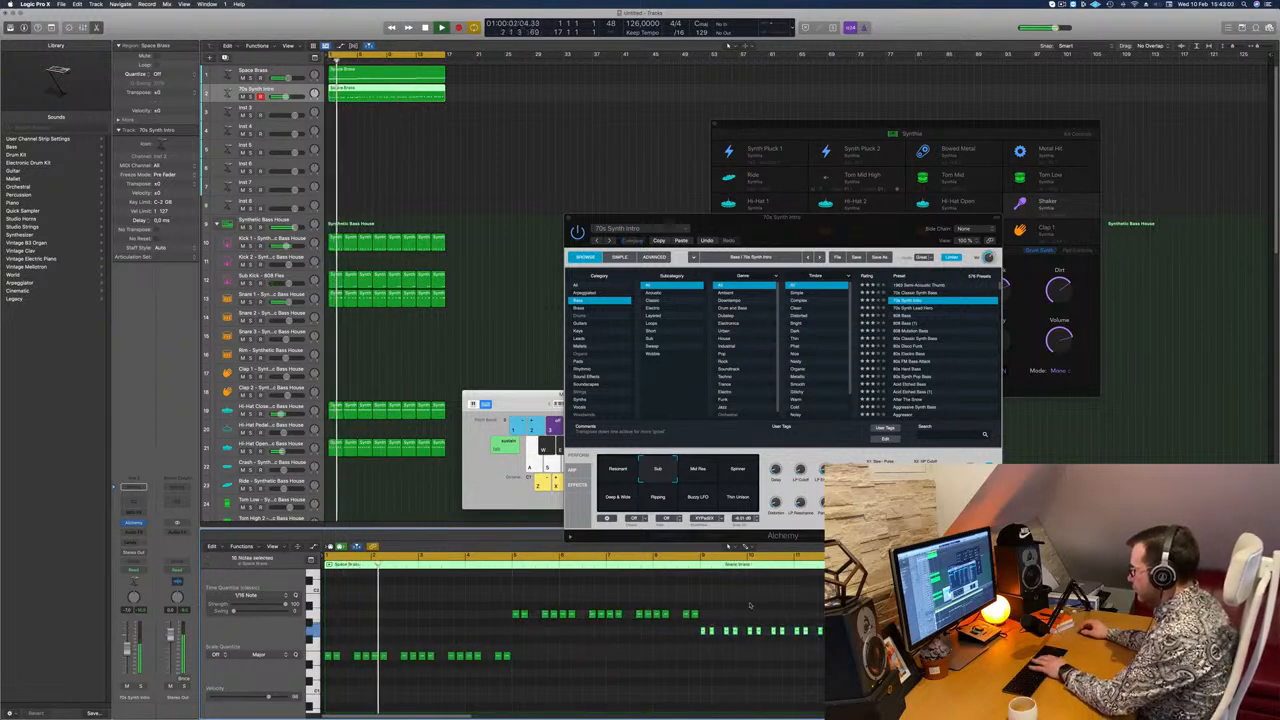
key(Delete)
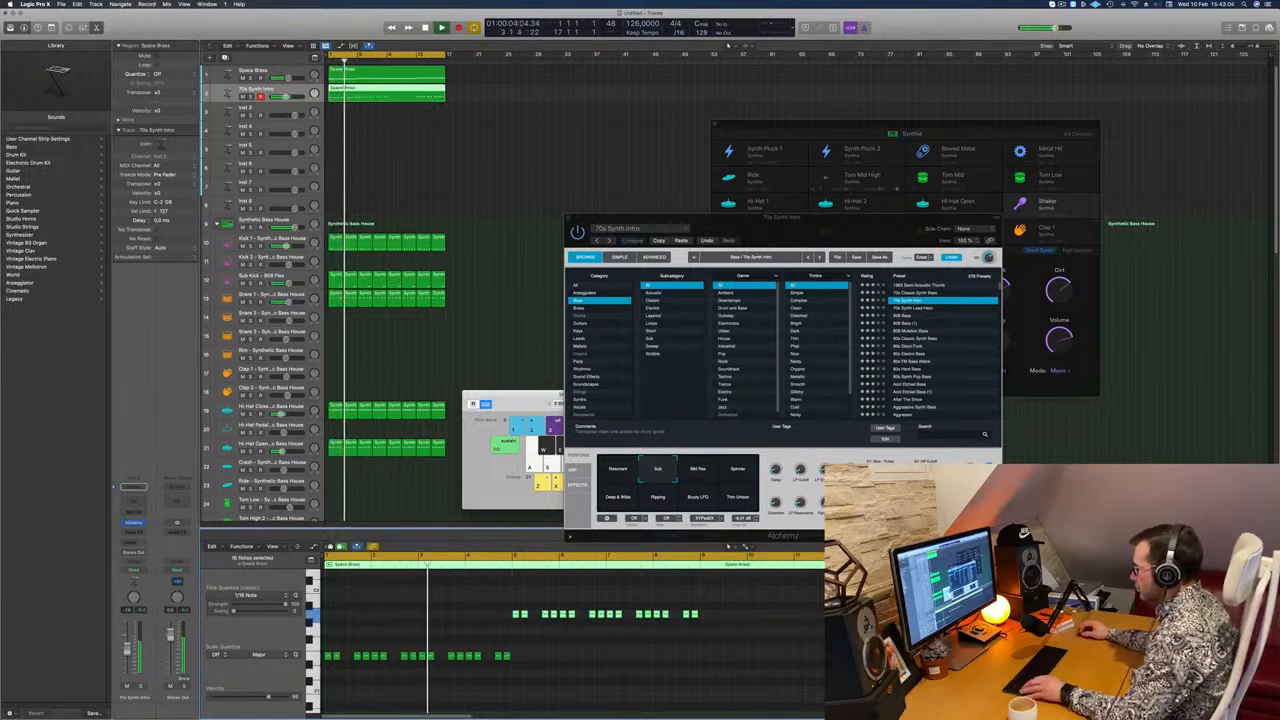
drag(515, 614, 700, 632)
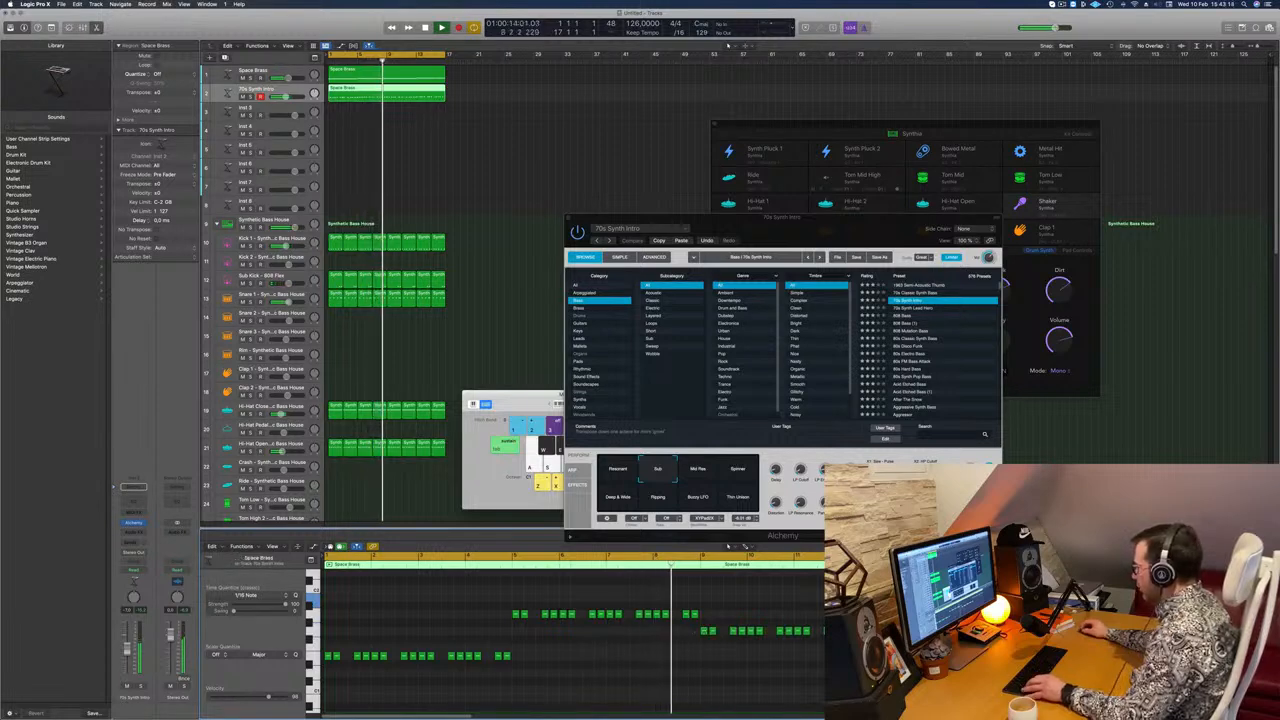
drag(802, 632, 991, 602)
Step: Audition the 70s Synth Intro snapshots from the start of playback and choose Deep & Wide, moving the Alchemy window aside
drag(780, 217, 693, 236)
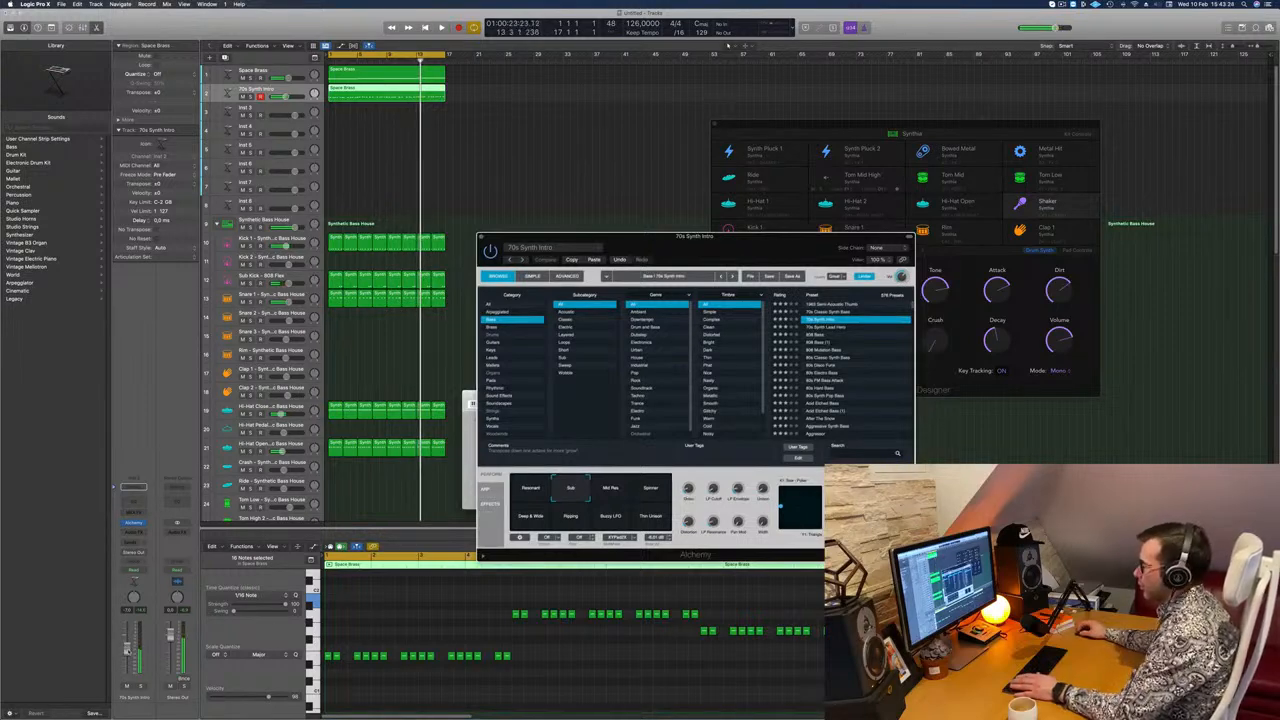
click(391, 526)
key(Return)
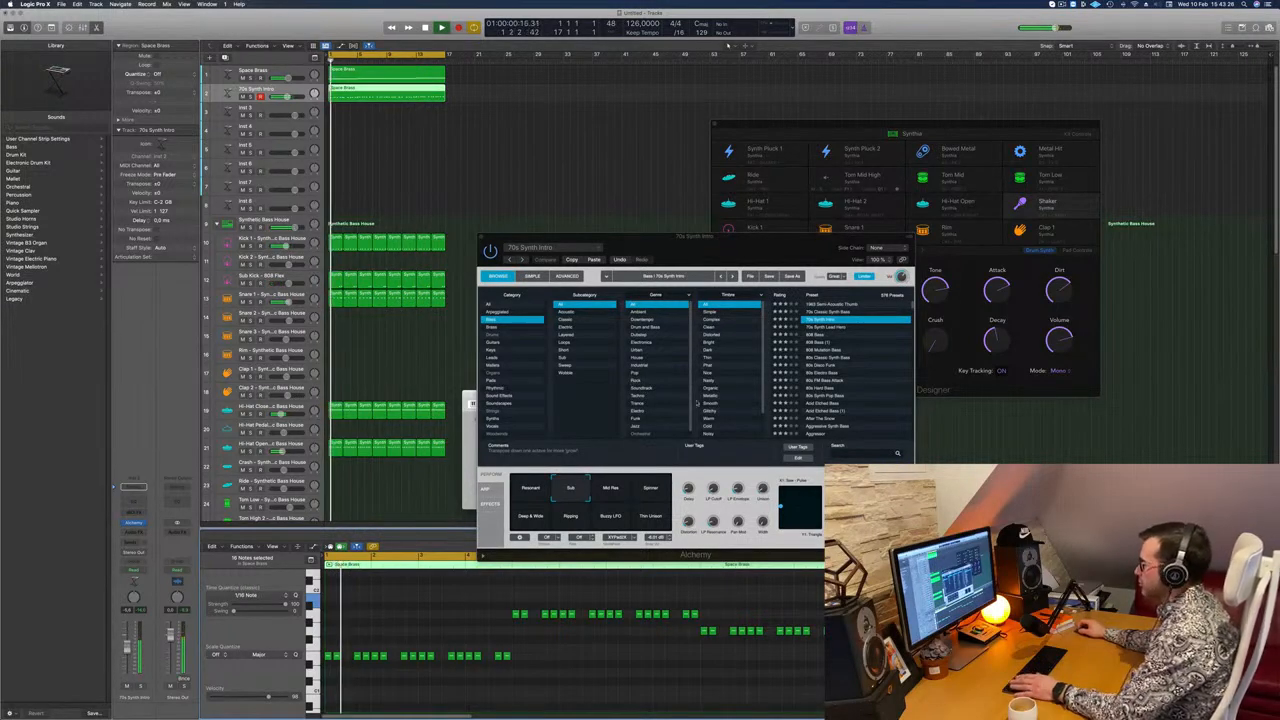
click(614, 494)
click(649, 495)
click(650, 520)
click(608, 520)
click(573, 521)
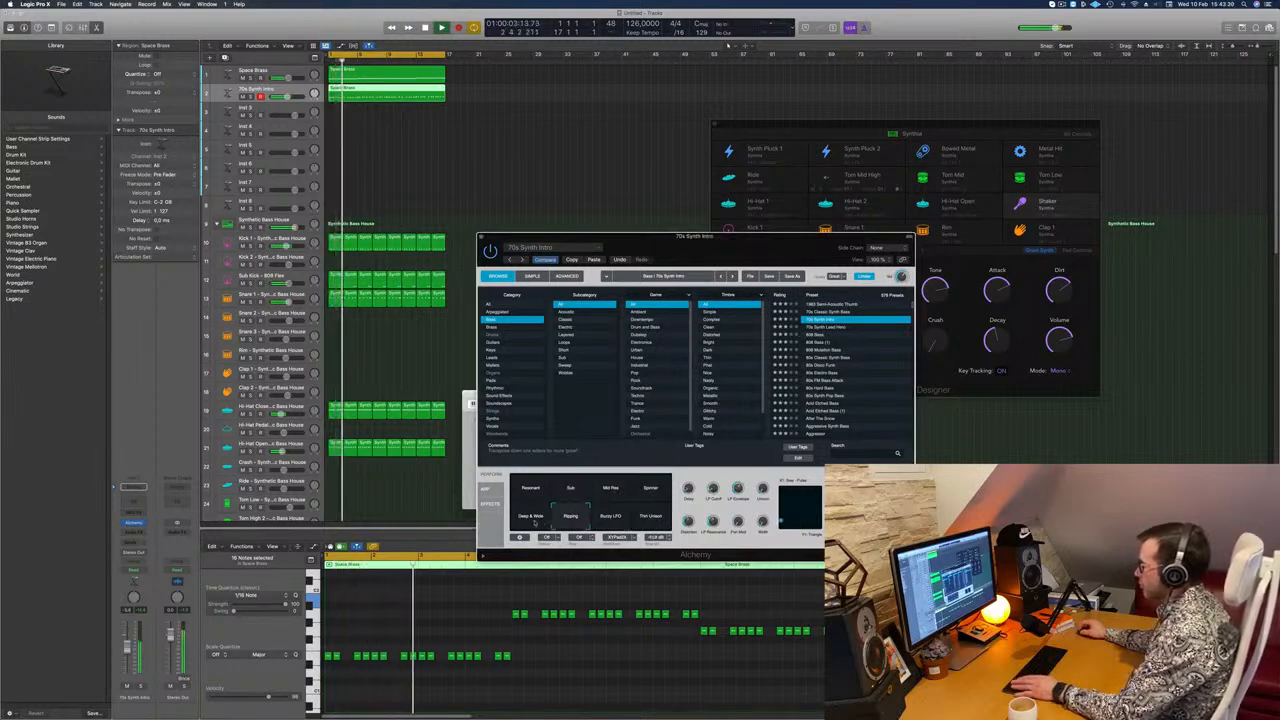
click(531, 521)
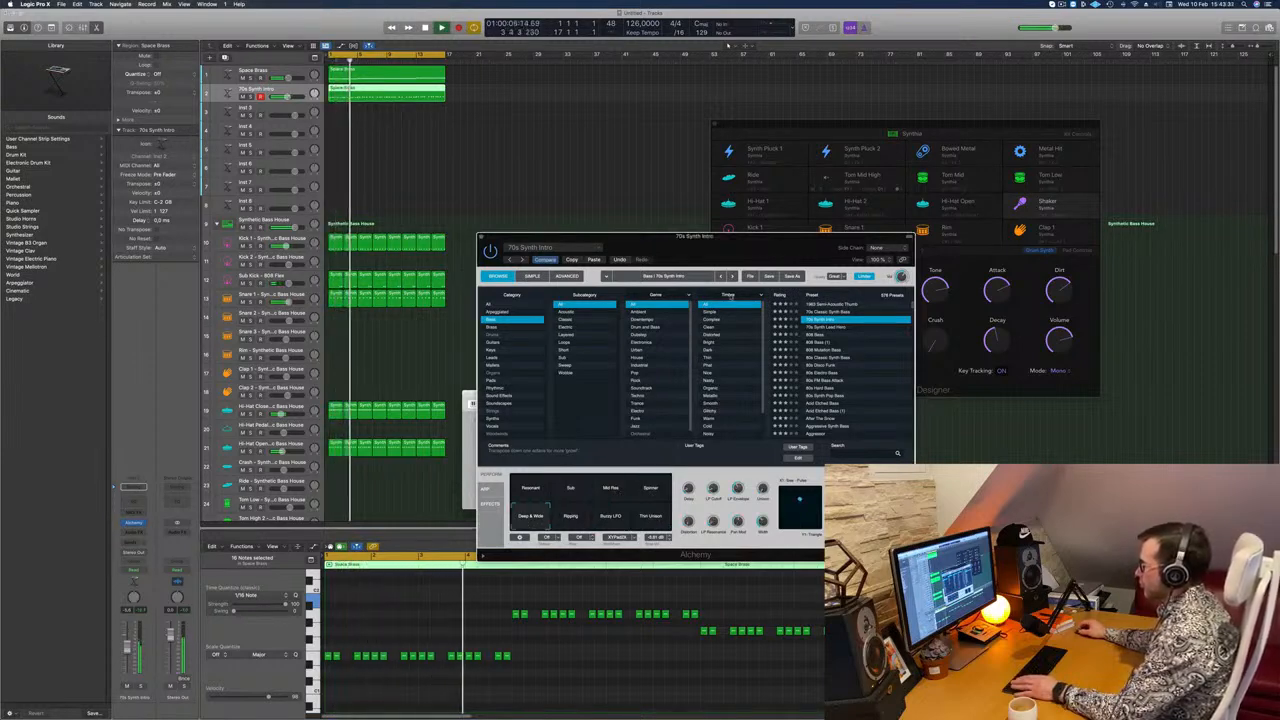
drag(734, 246, 717, 244)
key(Return)
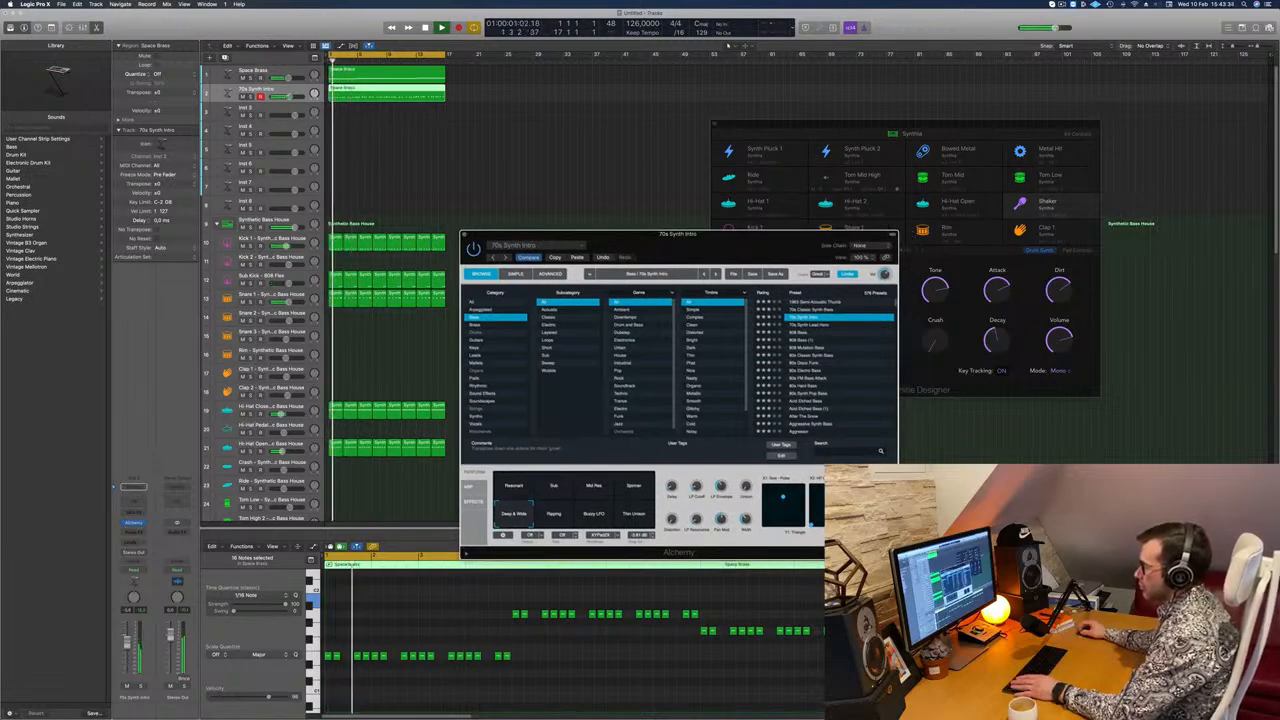
Step: Duplicate the 70s Synth Intro track and copy its bass region onto the new track
click(140, 687)
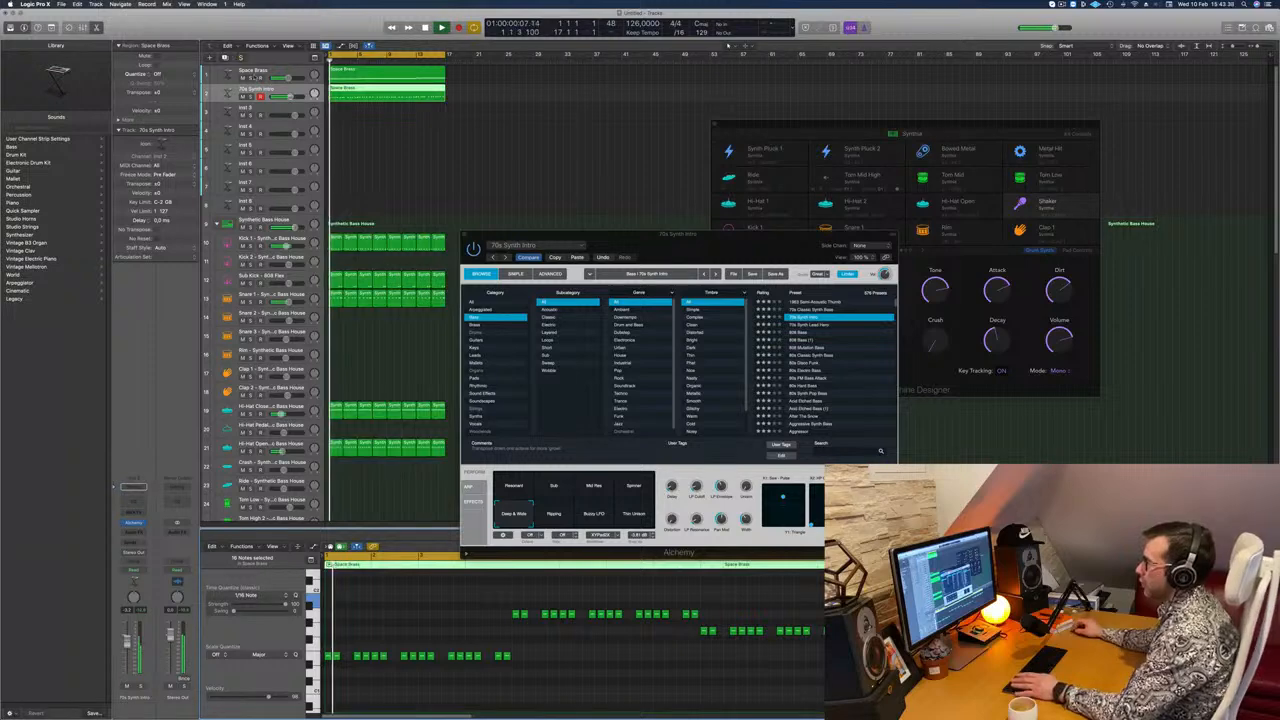
key(super+d)
drag(370, 97, 371, 114)
key(space)
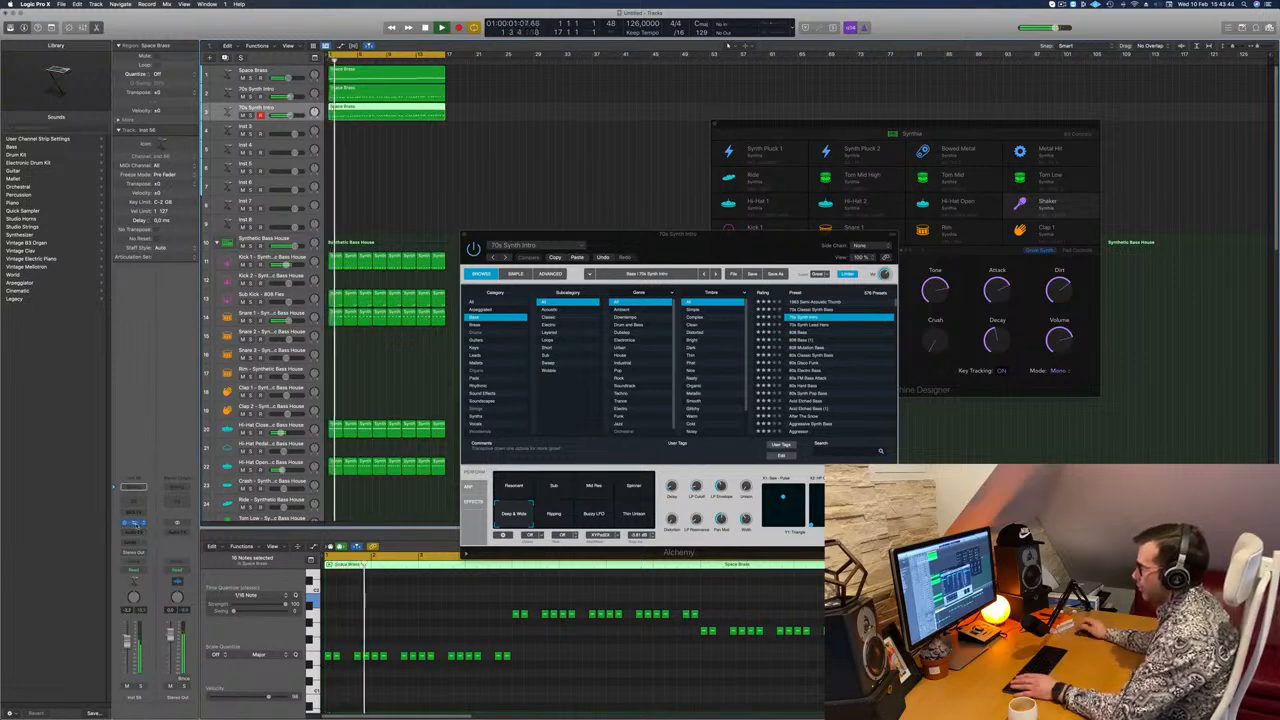
Step: Use the Sub snapshot in the duplicated track's Alchemy, lower that track's volume and close the Alchemy windows
click(133, 522)
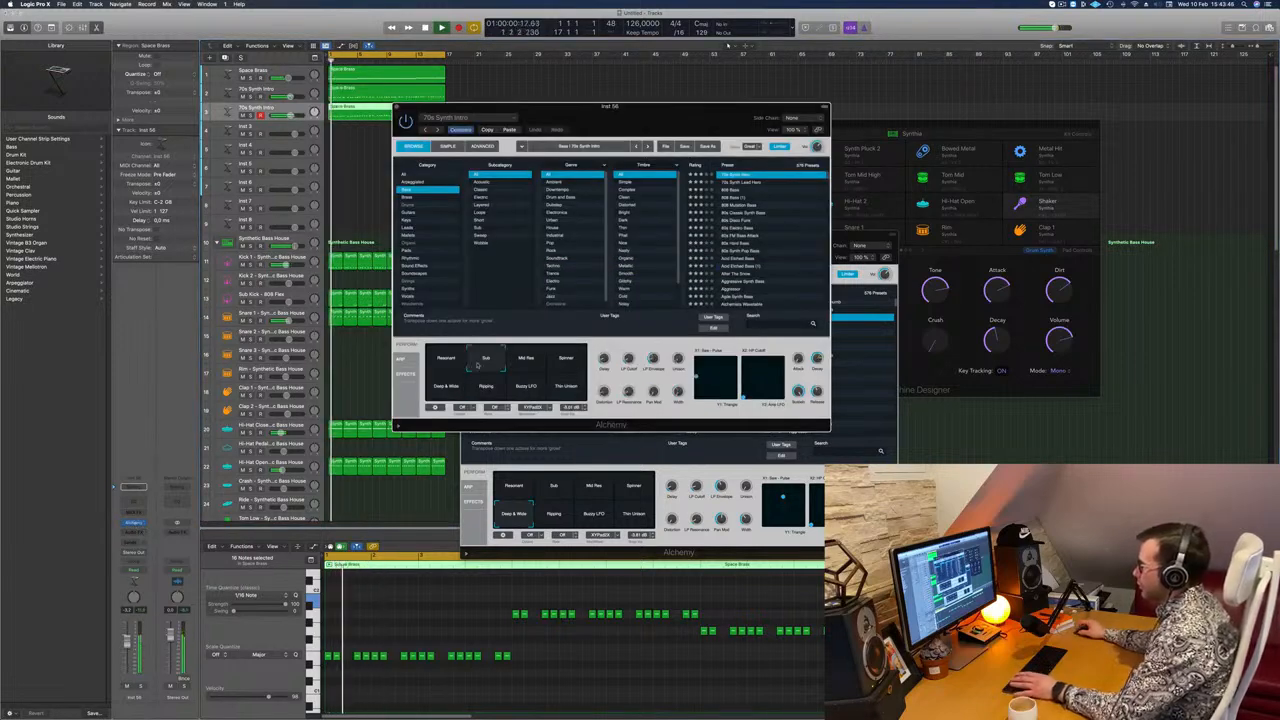
key(space)
drag(766, 106, 1082, 288)
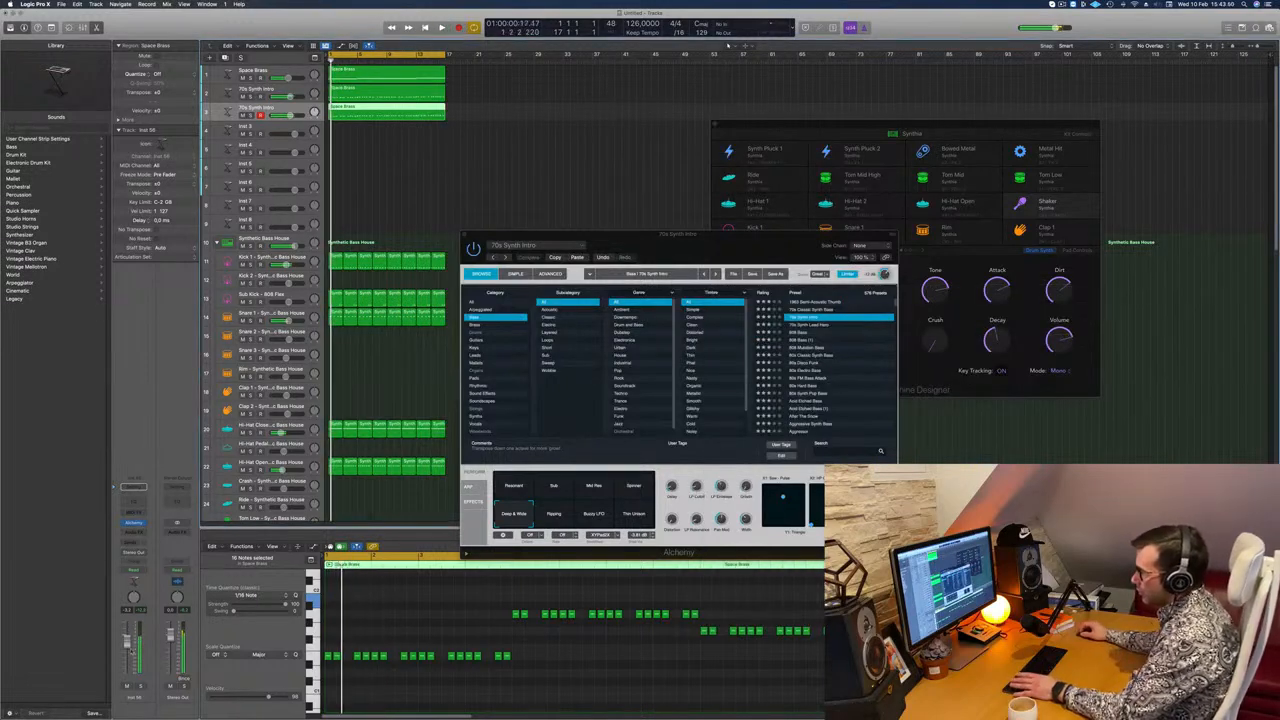
key(space)
key(space)
drag(127, 642, 128, 650)
key(space)
key(space)
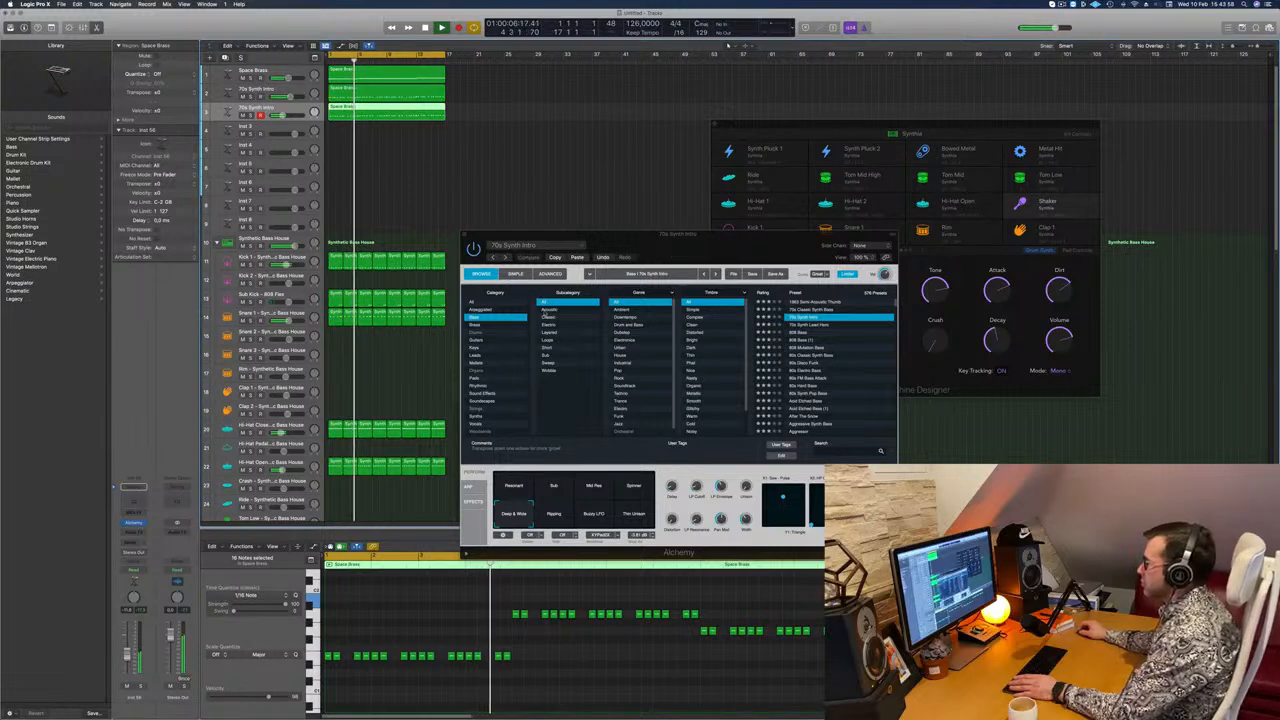
drag(493, 233, 269, 323)
click(240, 327)
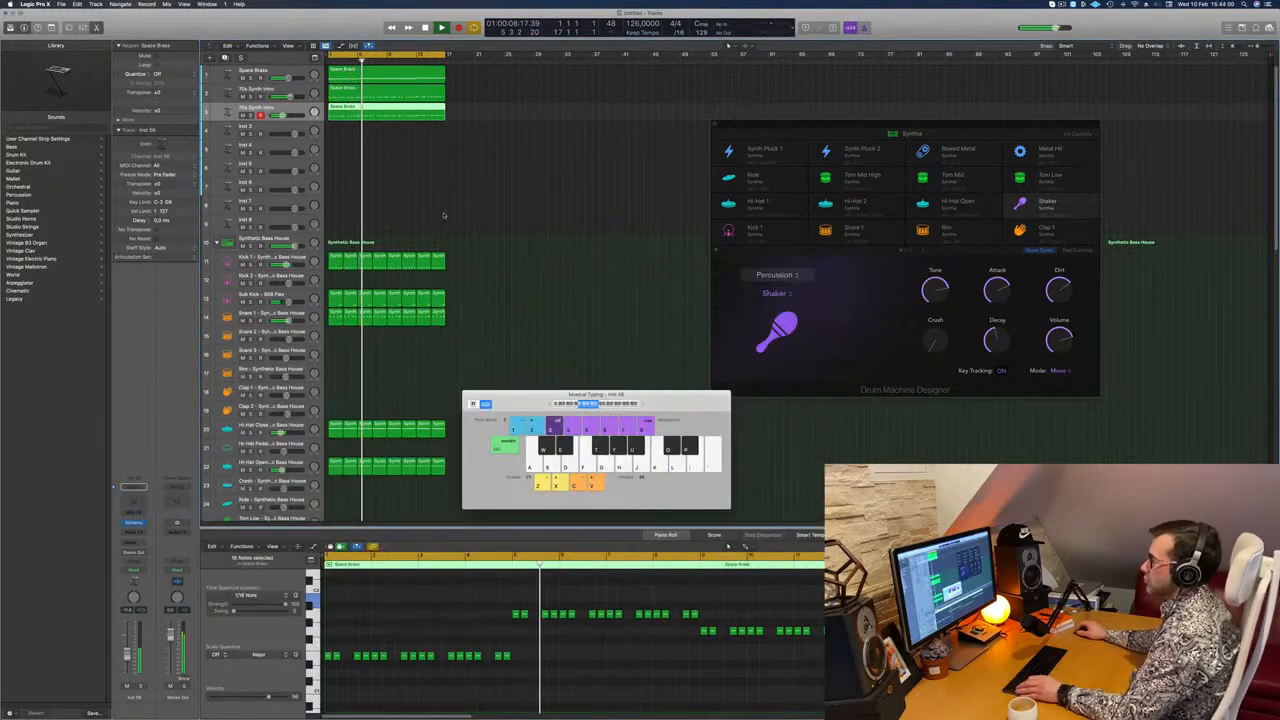
Step: Open a Channel EQ on the Space Brass track and enable a 48 dB/Oct high cut at about 1010 Hz
click(446, 214)
scroll(446, 214, up, 2)
scroll(499, 218, down, 1)
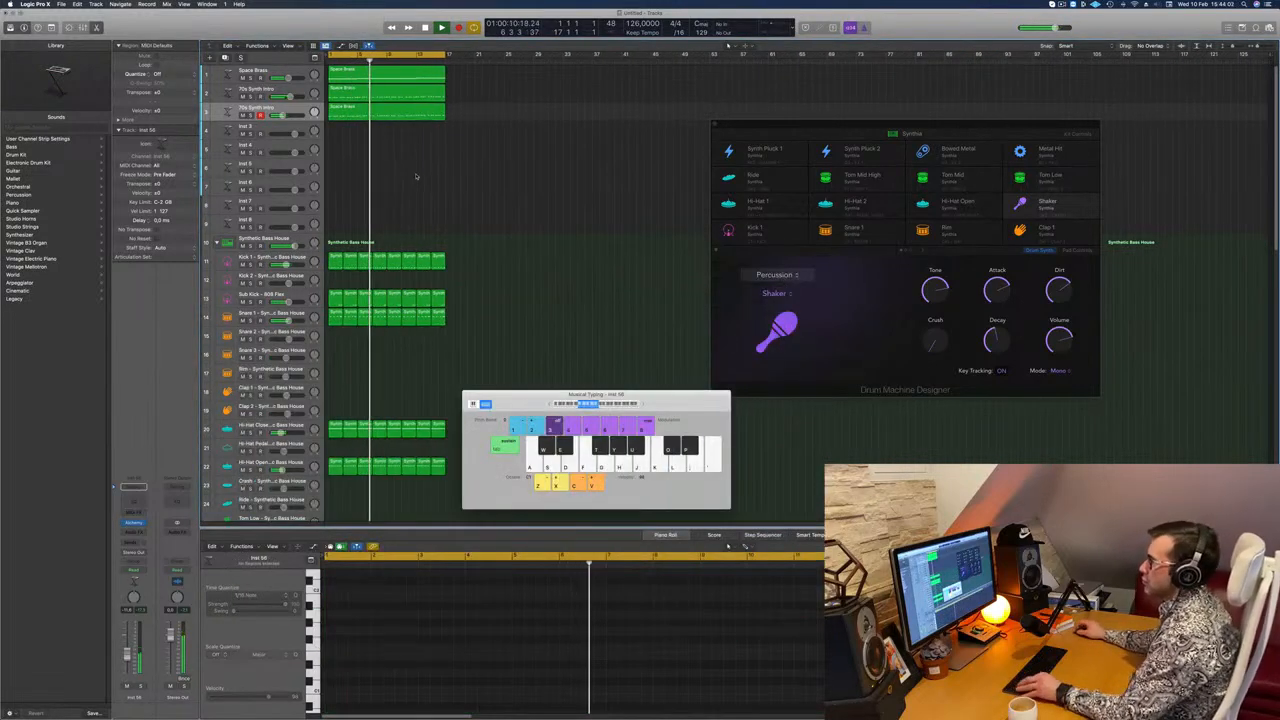
scroll(414, 177, down, 1)
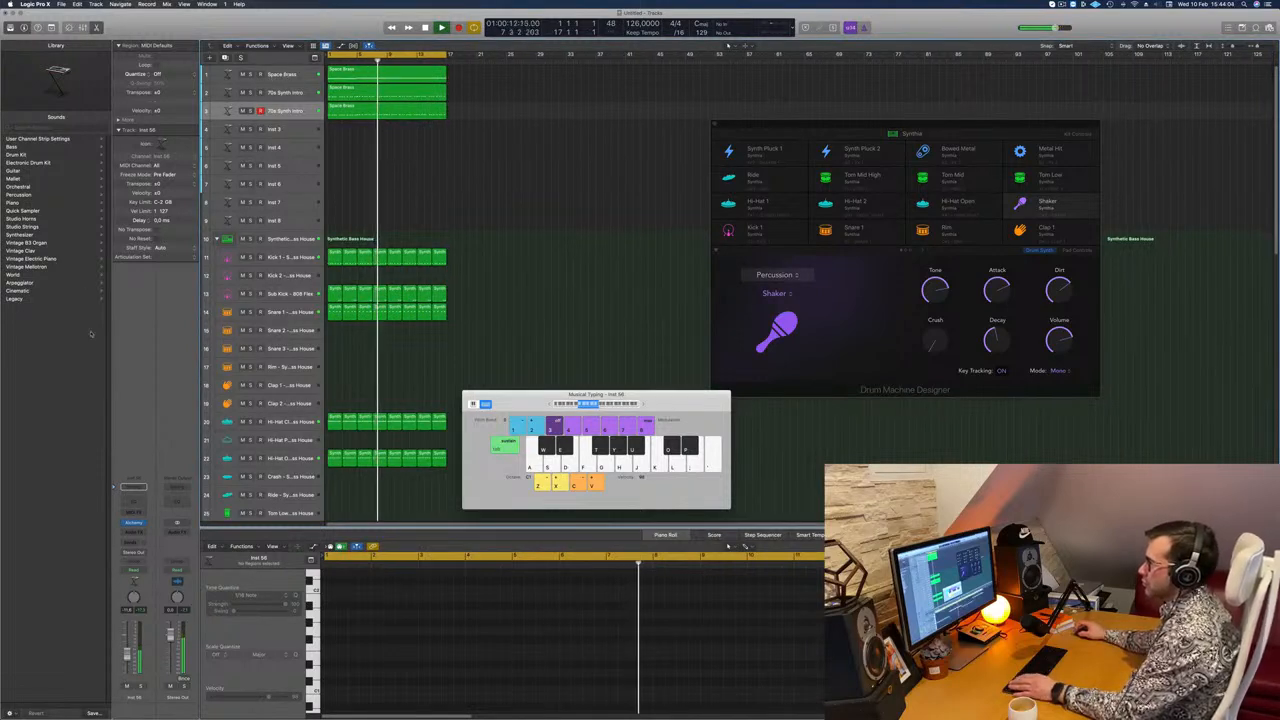
click(282, 76)
click(134, 485)
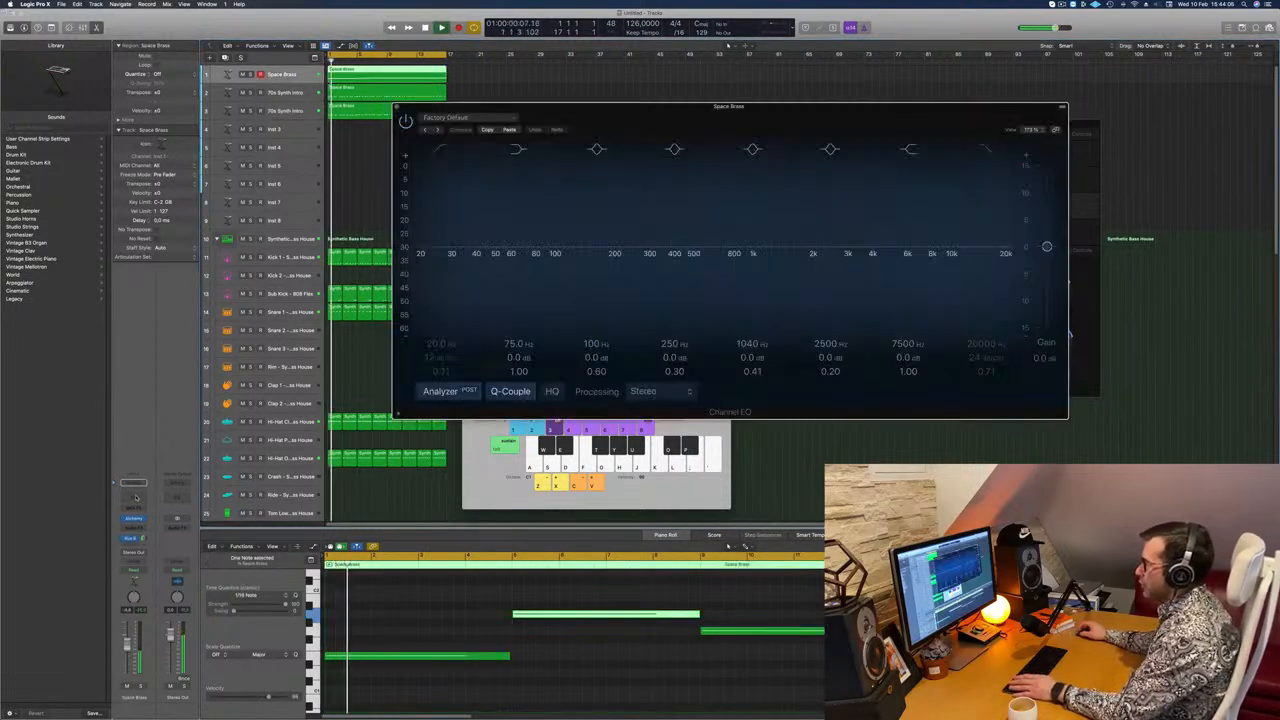
click(985, 149)
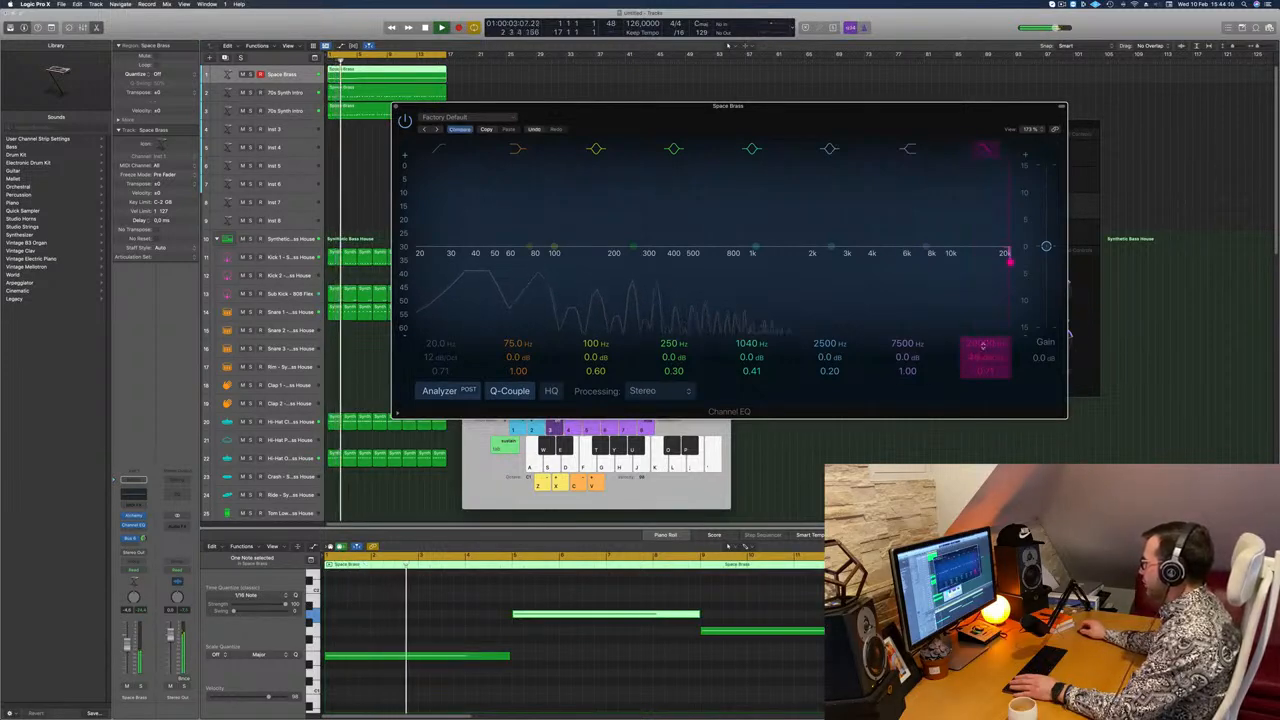
drag(983, 346, 983, 425)
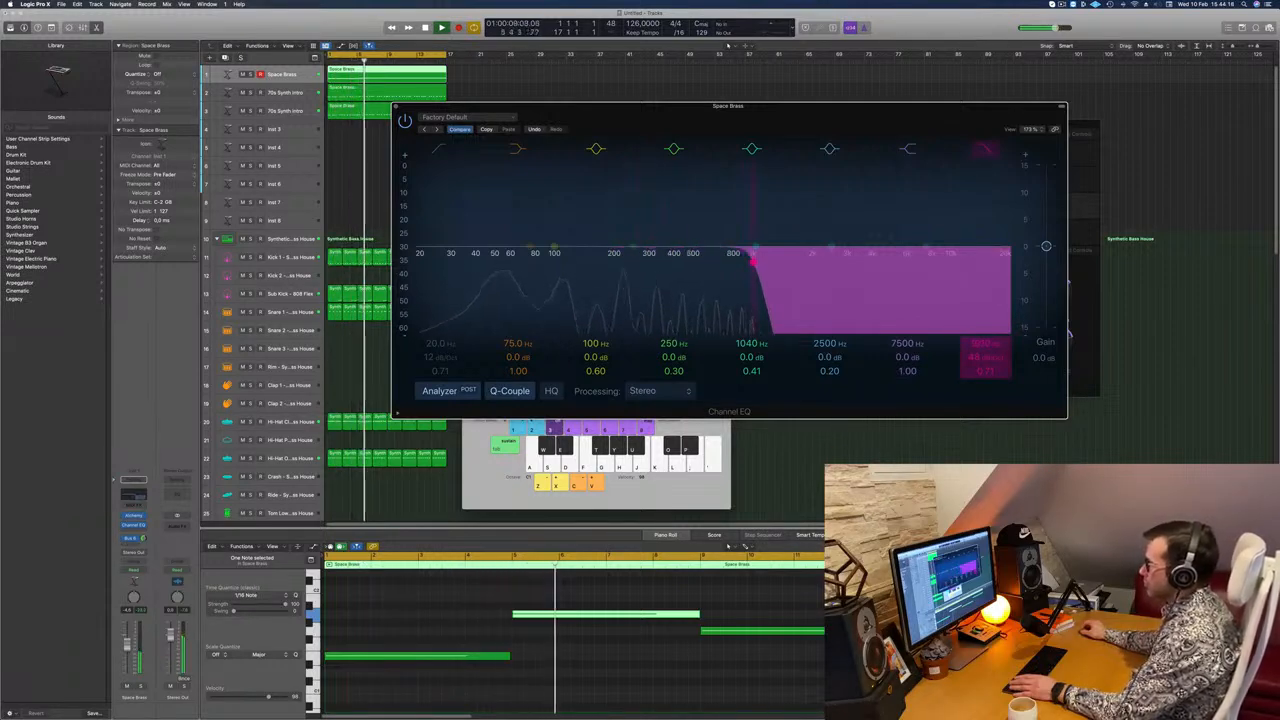
Step: Enable a 12 dB/Oct low cut at about 148 Hz in the Space Brass Channel EQ and close it
click(438, 149)
drag(491, 266, 646, 268)
click(438, 149)
drag(446, 216, 603, 221)
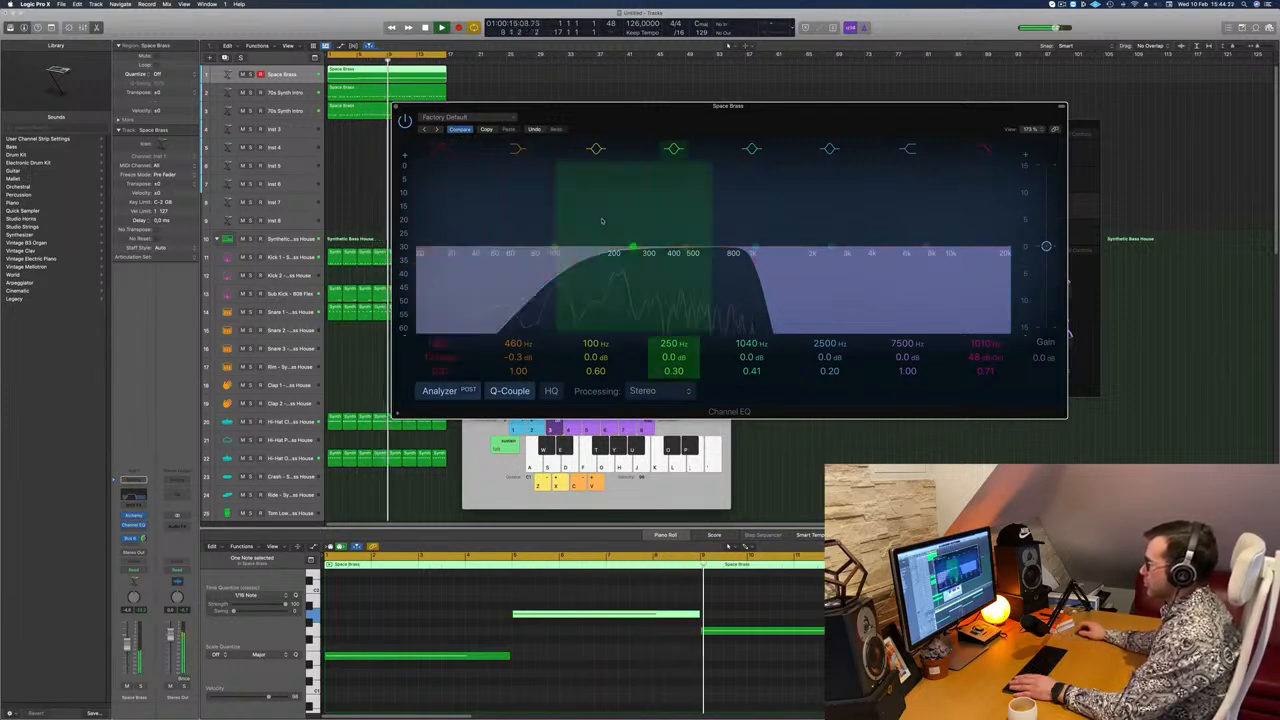
drag(581, 263, 595, 262)
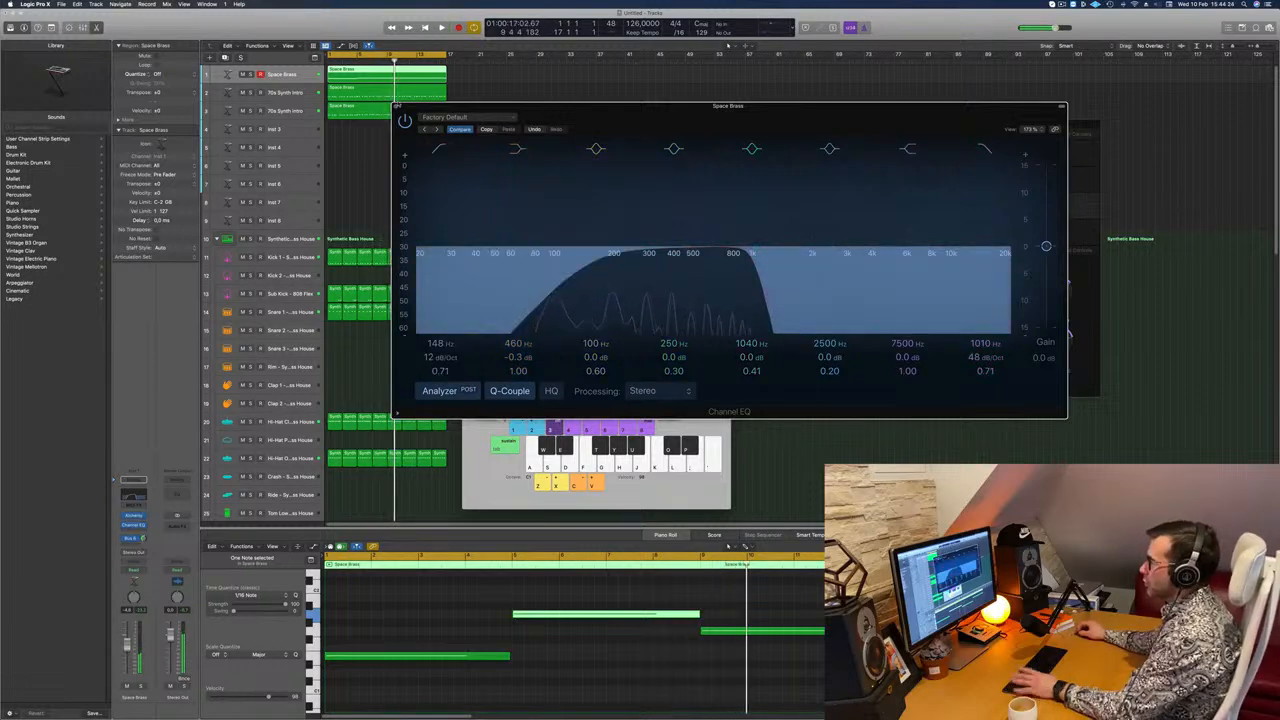
key(super+w)
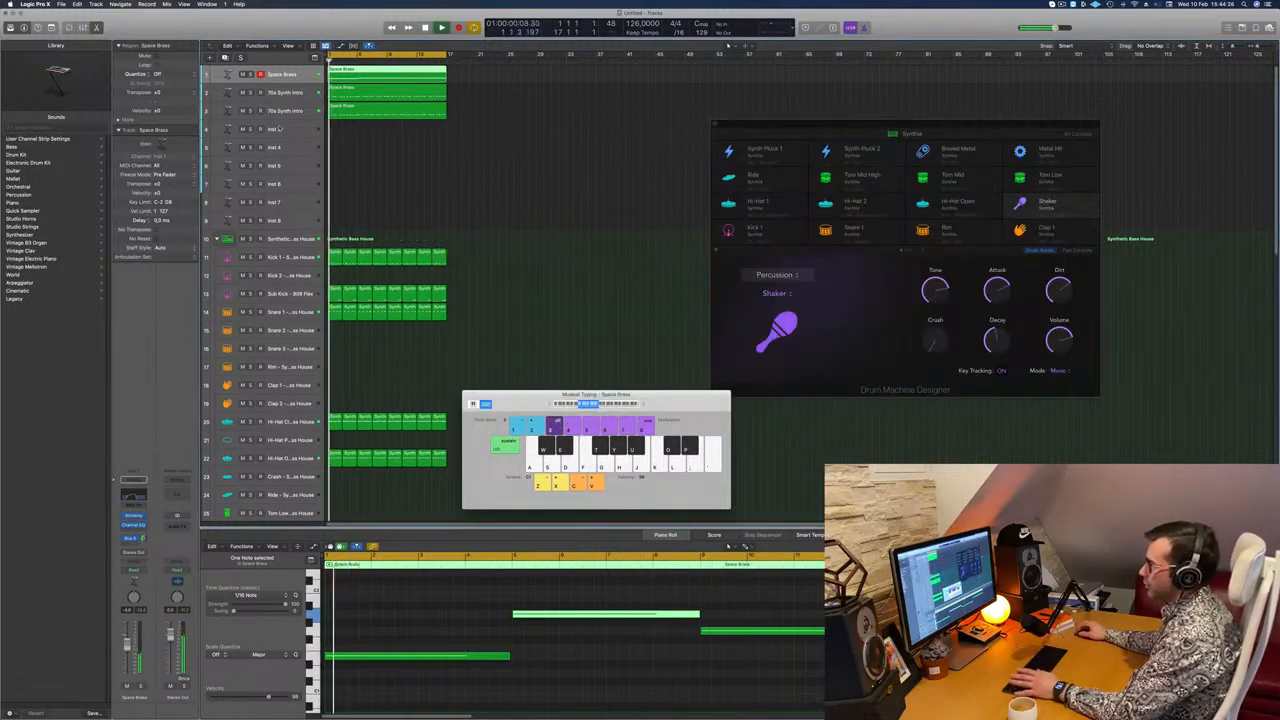
Step: Open Alchemy on the Inst 3 track and load the Dirty House Organ preset from the Keys category
click(281, 129)
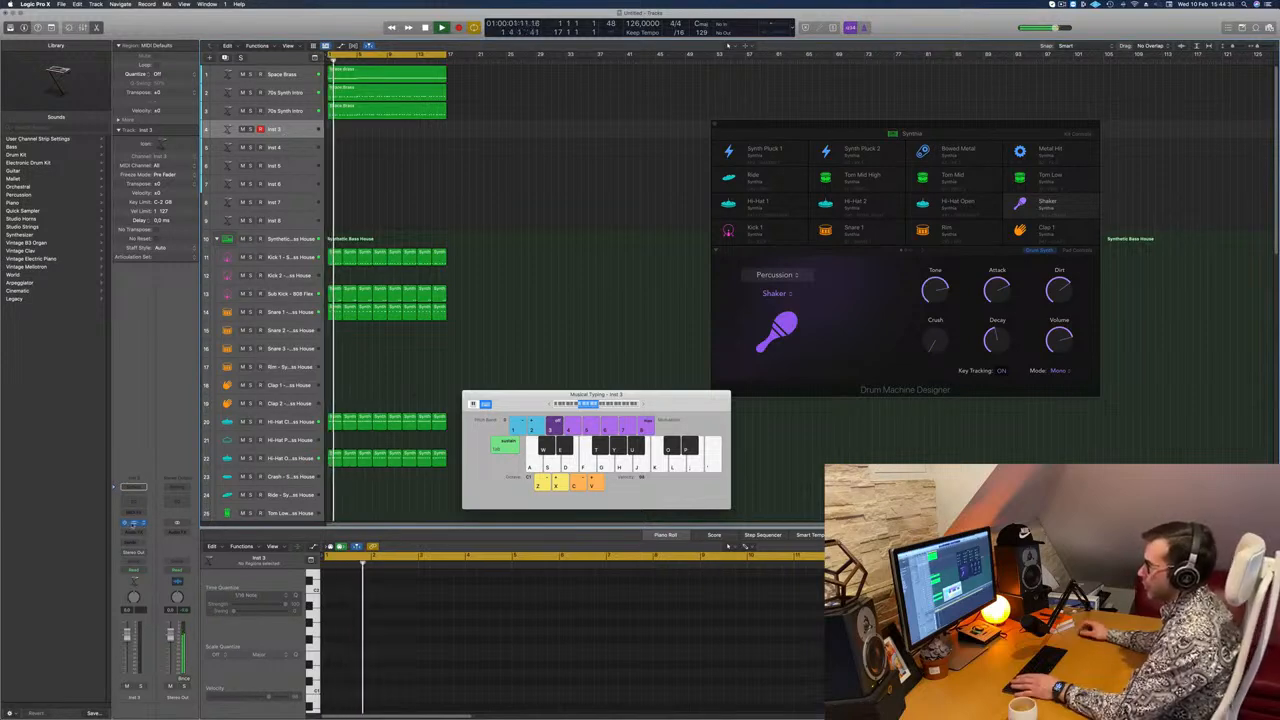
click(133, 523)
drag(613, 125, 669, 215)
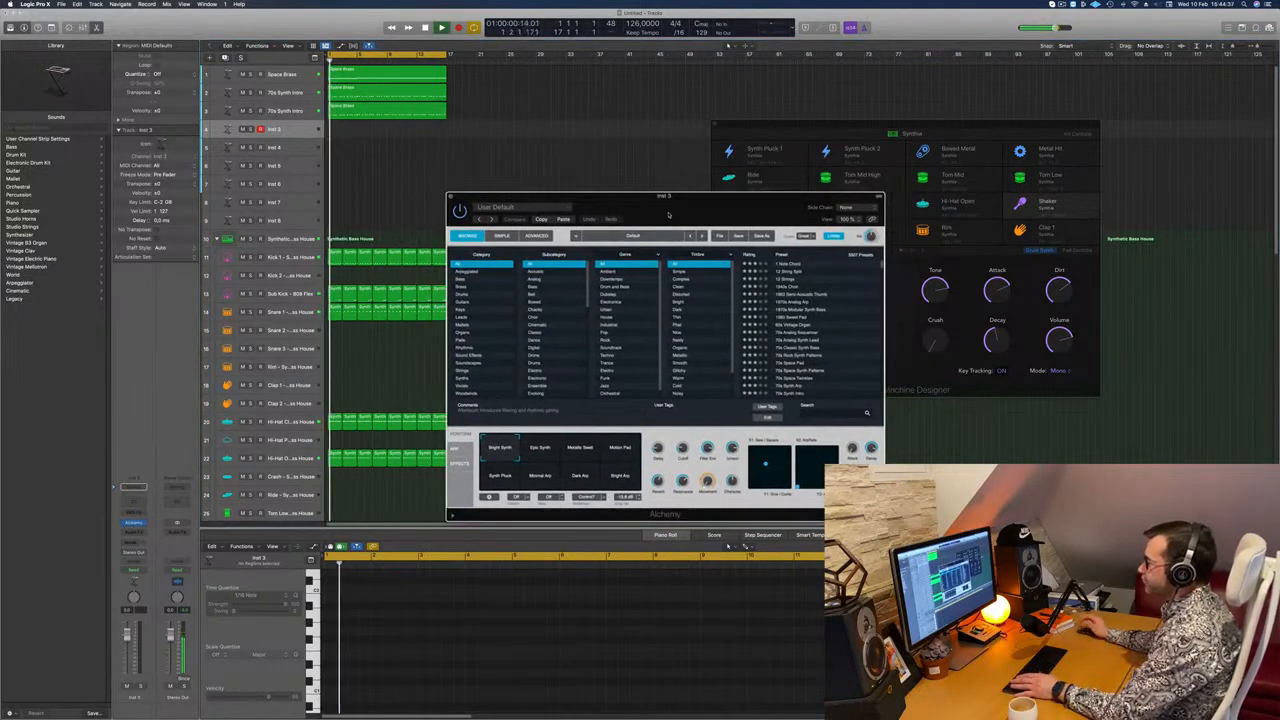
click(465, 310)
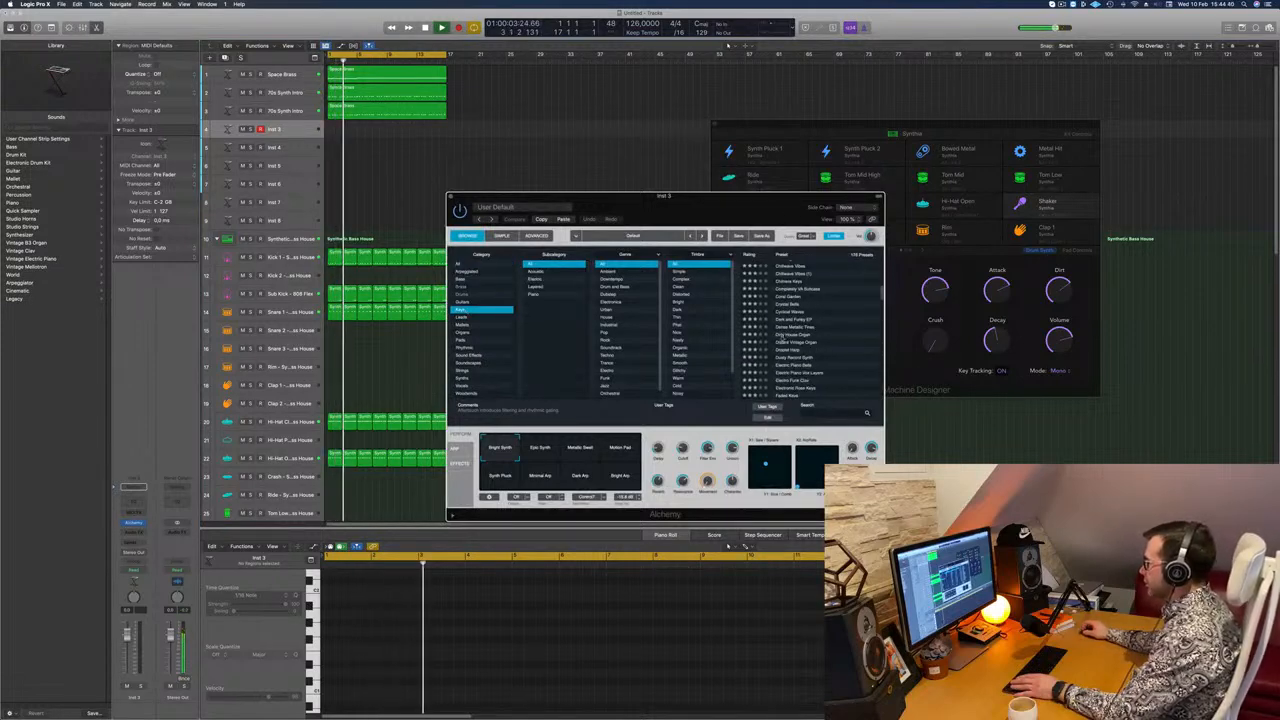
click(789, 336)
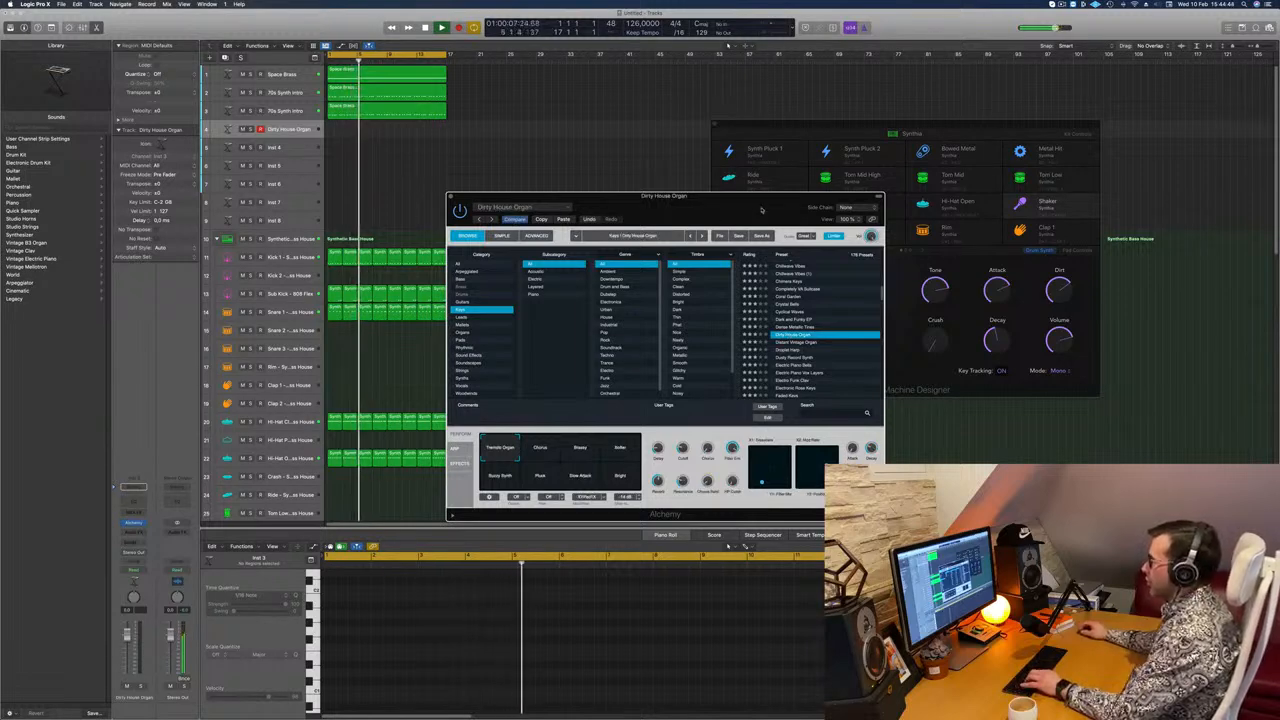
drag(758, 207, 678, 209)
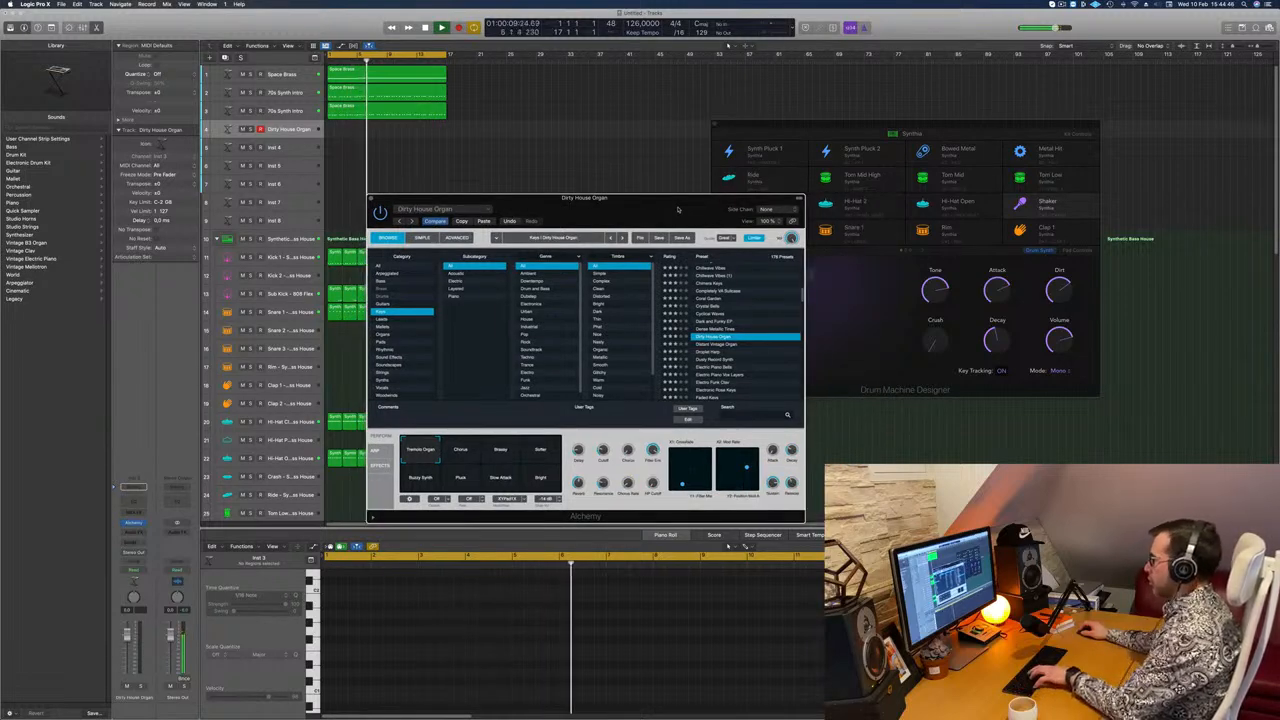
Step: Show Musical Typing and add a send from the Dirty House Organ track to the bus feeding Aux 7
key(super+k)
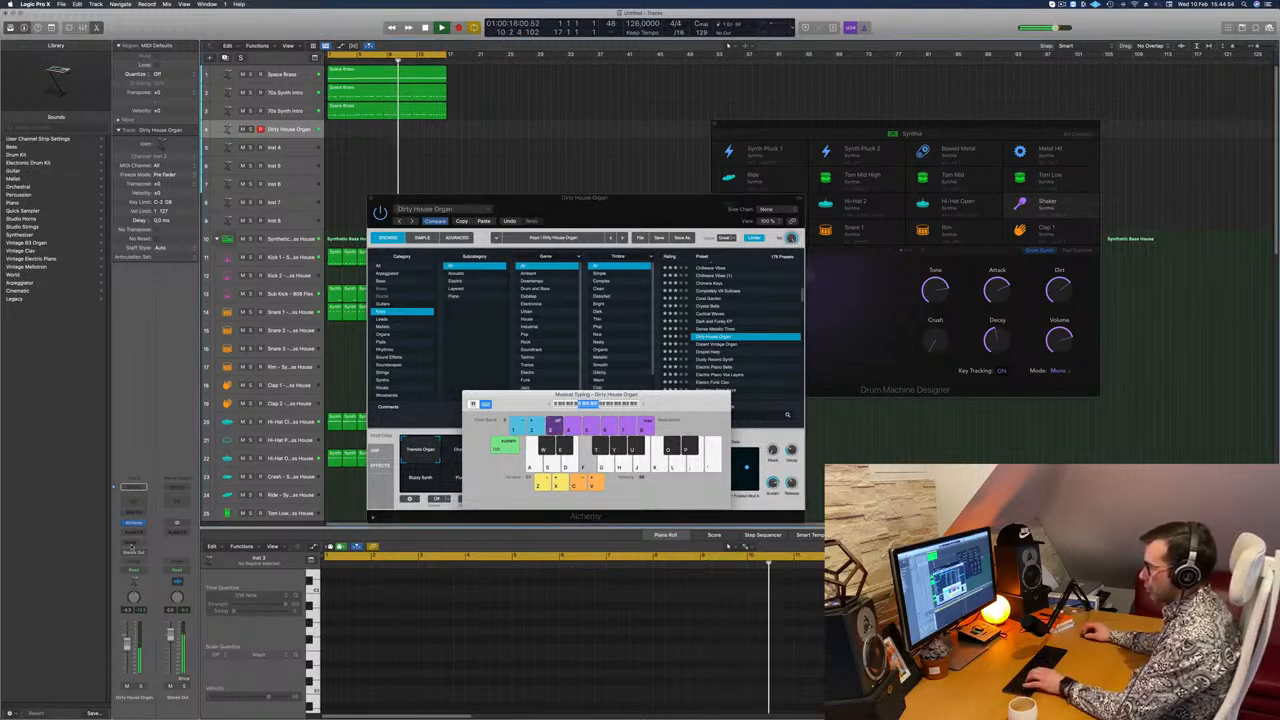
click(134, 535)
mouse_move(150, 553)
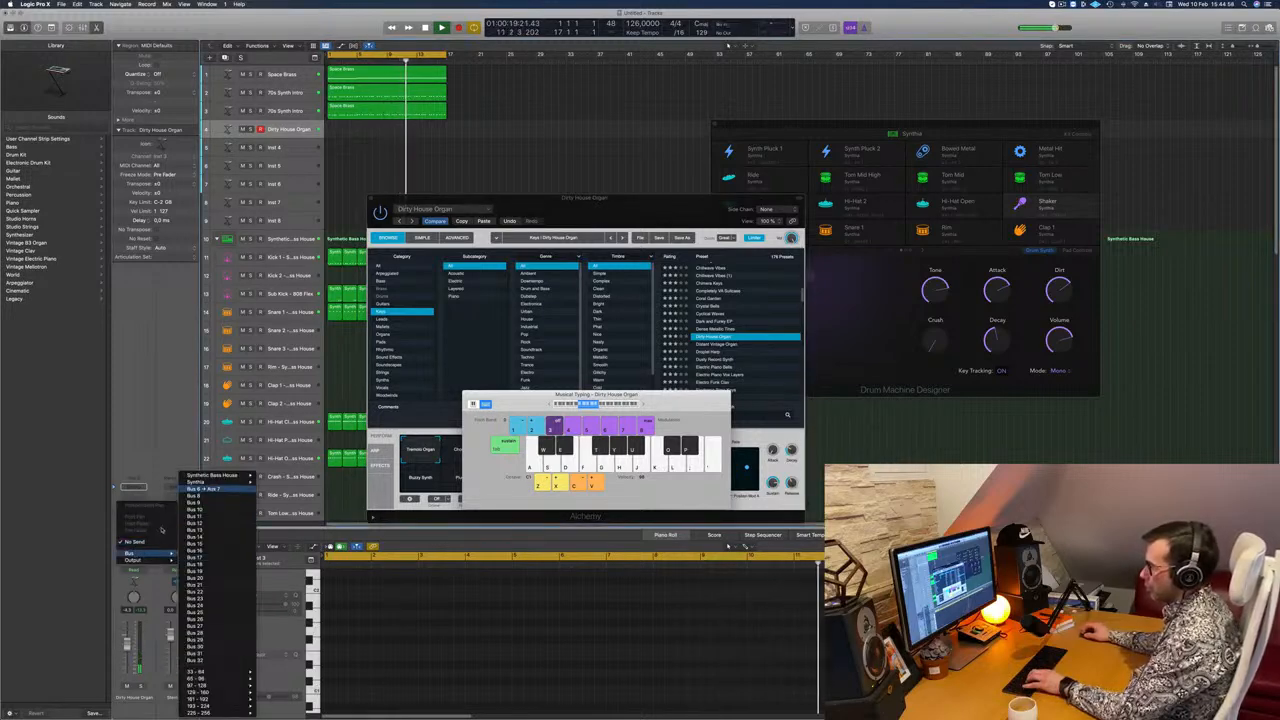
click(236, 494)
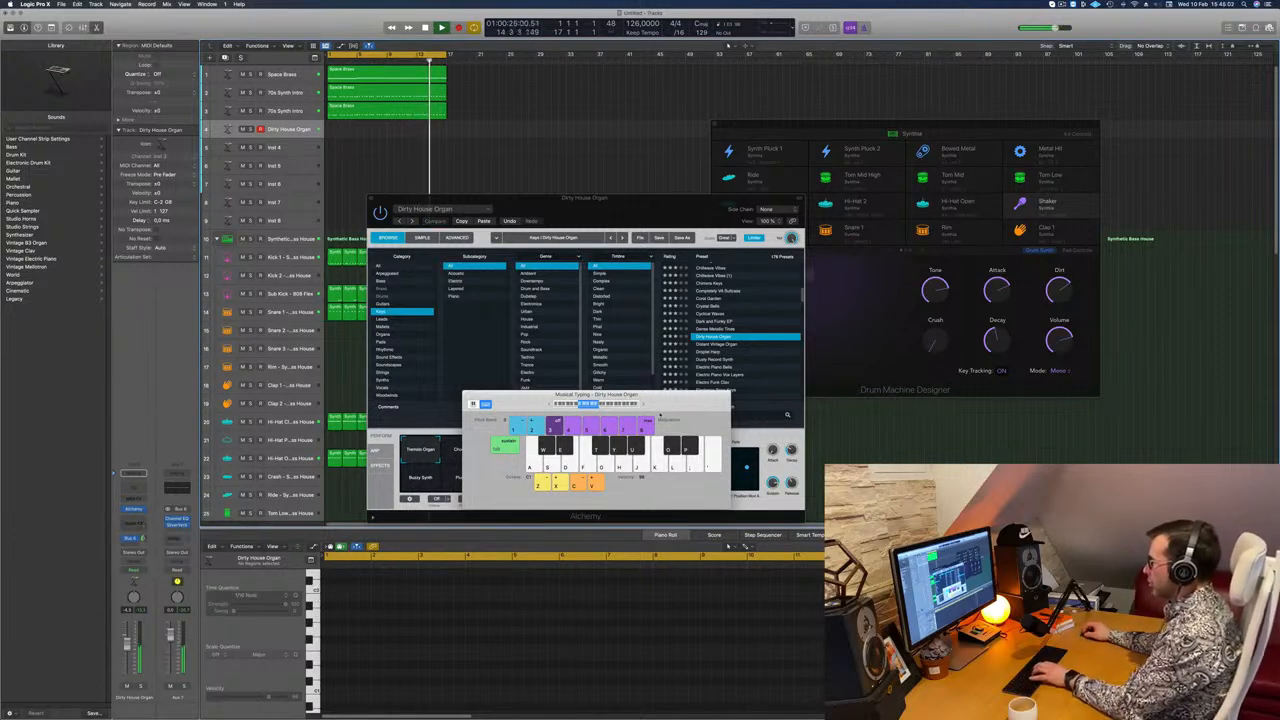
Step: Try the organ's Buzzy Synth snapshot, then load the Droplet Harp preset instead, arranging Alchemy and Musical Typing side by side
drag(658, 417, 567, 397)
drag(556, 512, 726, 497)
click(667, 435)
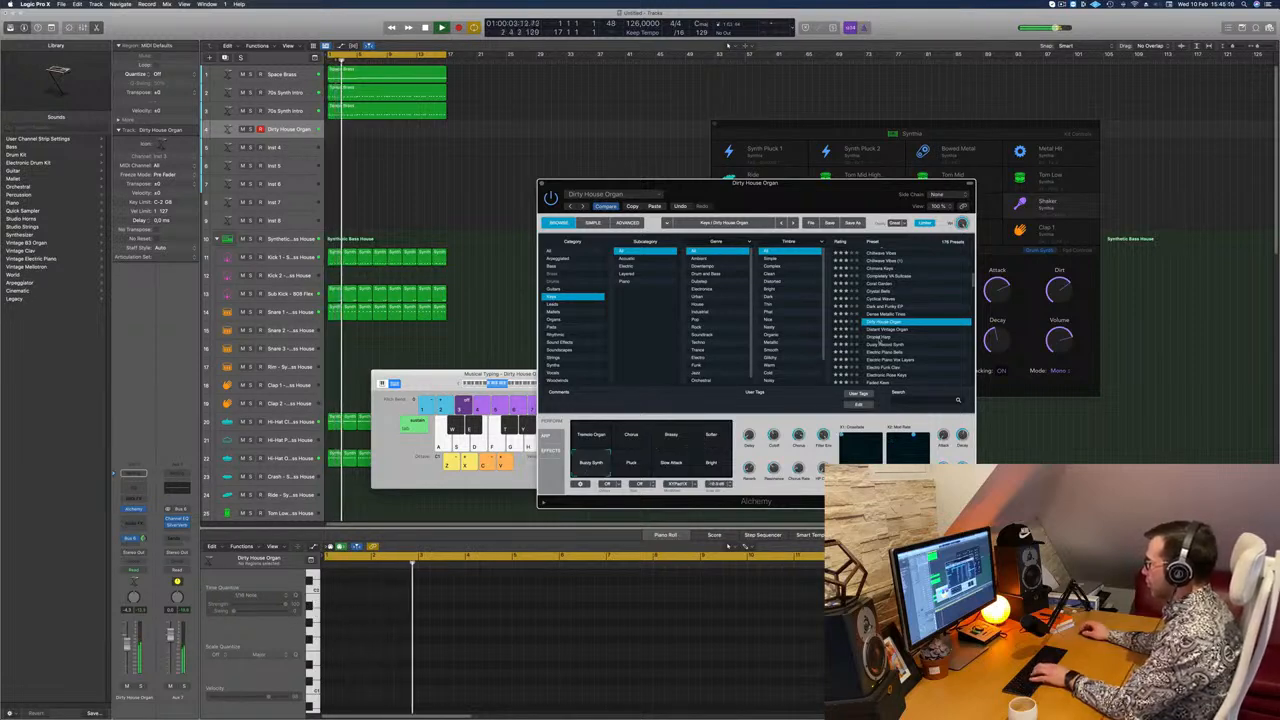
click(878, 339)
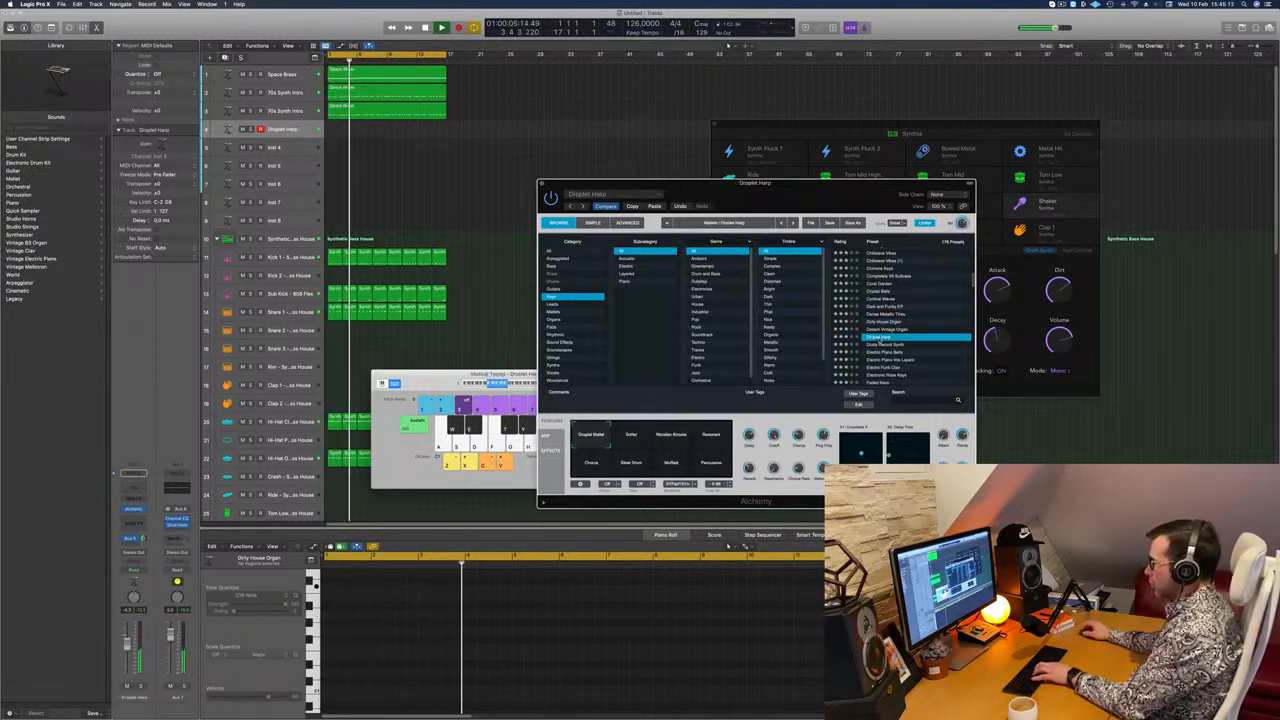
drag(498, 374, 470, 379)
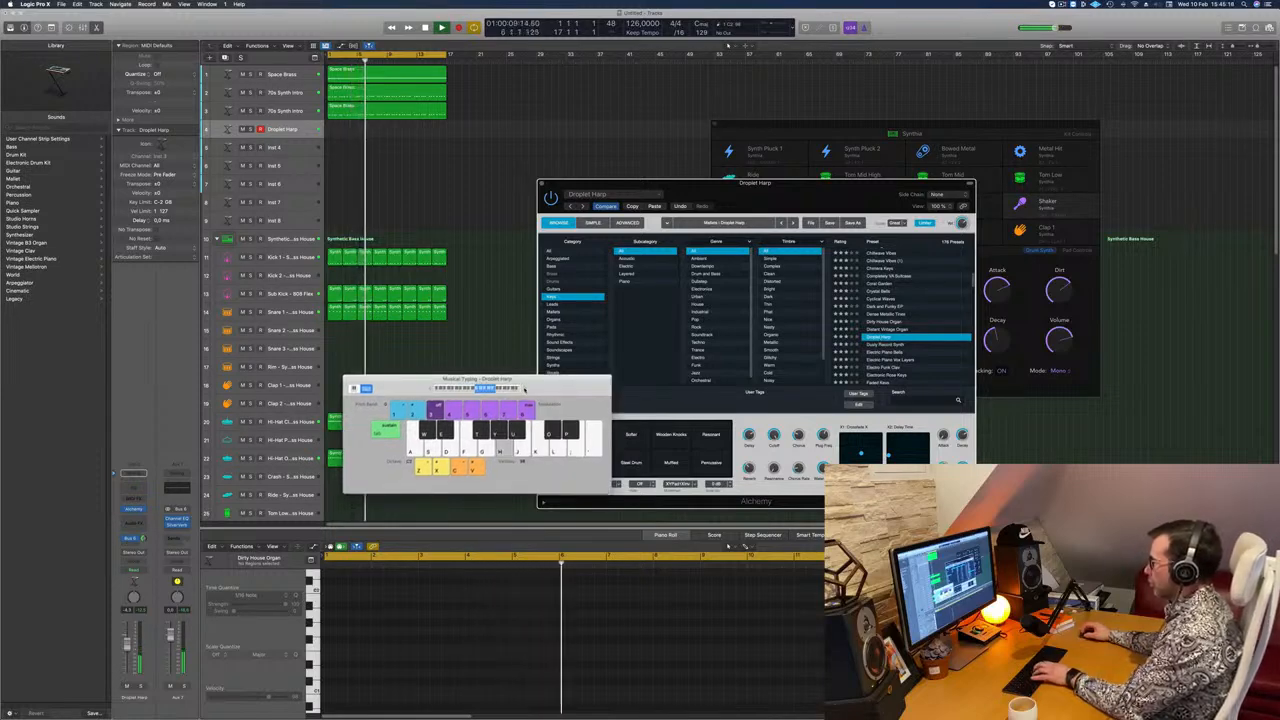
Step: Audition Droplet Harp, compare it with Dusty Record Synth, and return to Droplet Harp using its Wooden Knocks snapshot
key(j)
key(k)
key(h)
key(g)
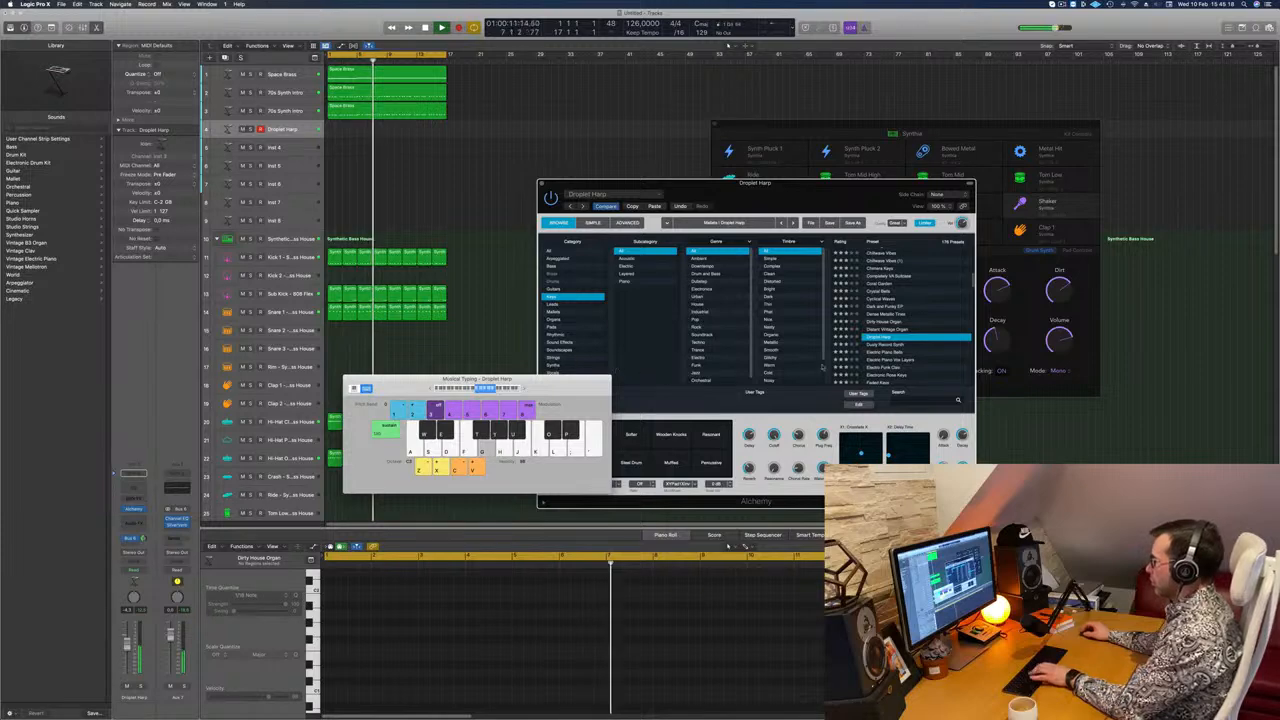
click(812, 371)
key(Down)
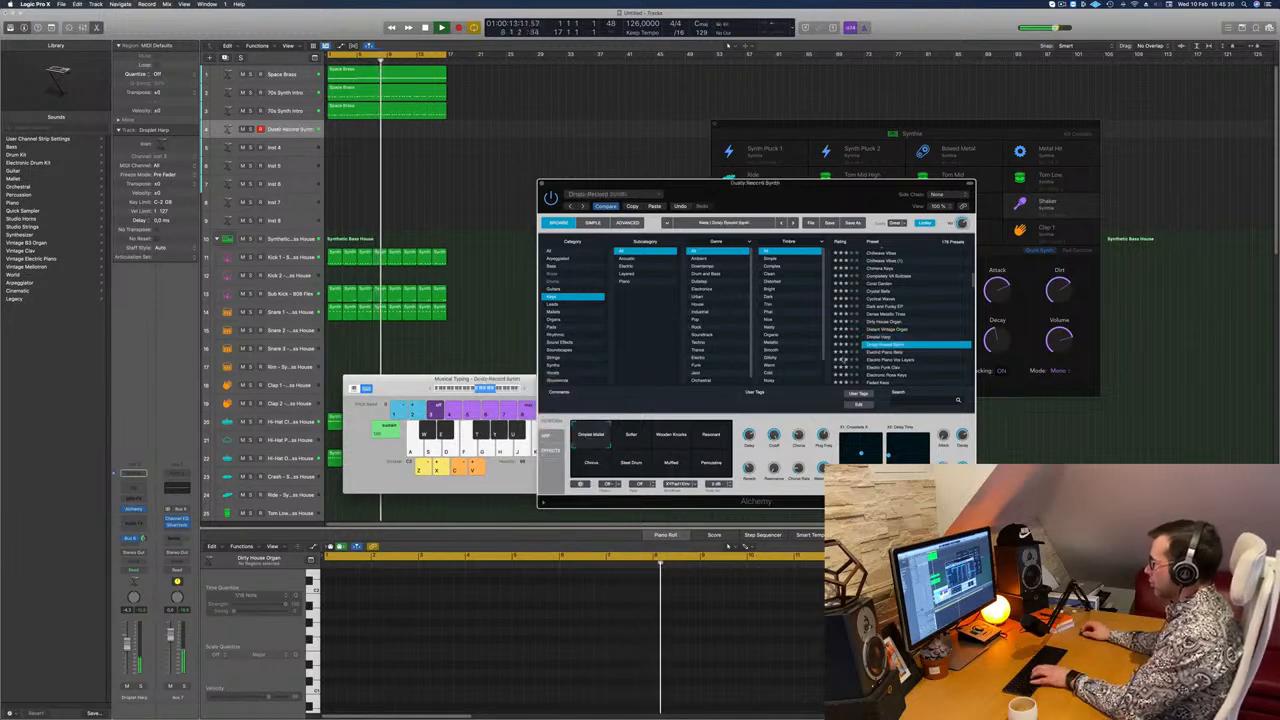
key(Up)
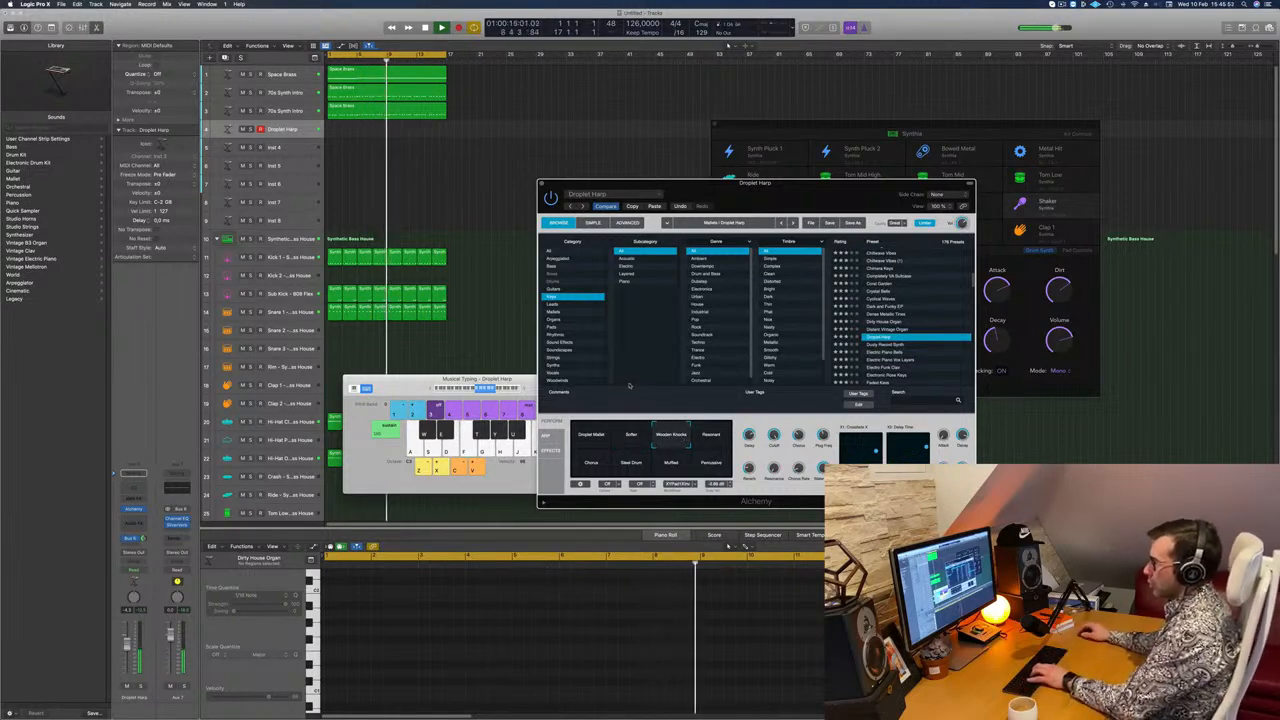
Step: Move Musical Typing clear of Alchemy's performance controls and slightly raise the Droplet Harp track's volume
drag(400, 380, 643, 168)
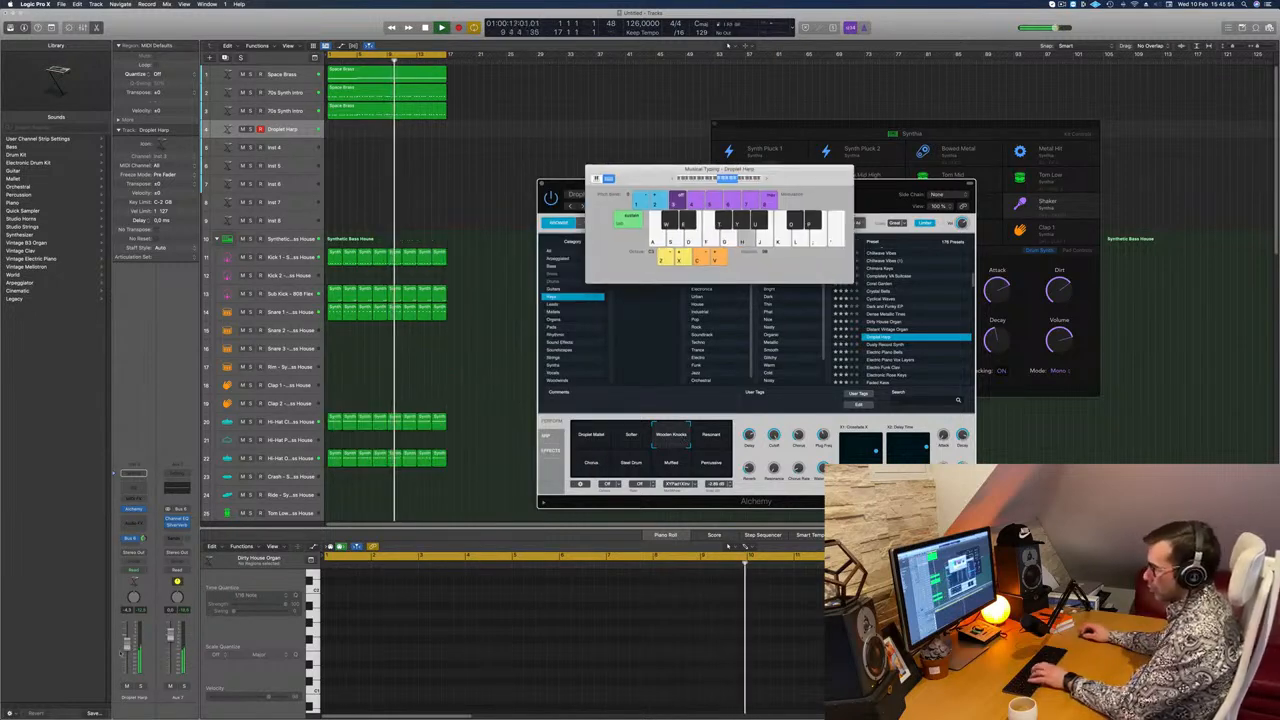
drag(127, 644, 127, 638)
key(k)
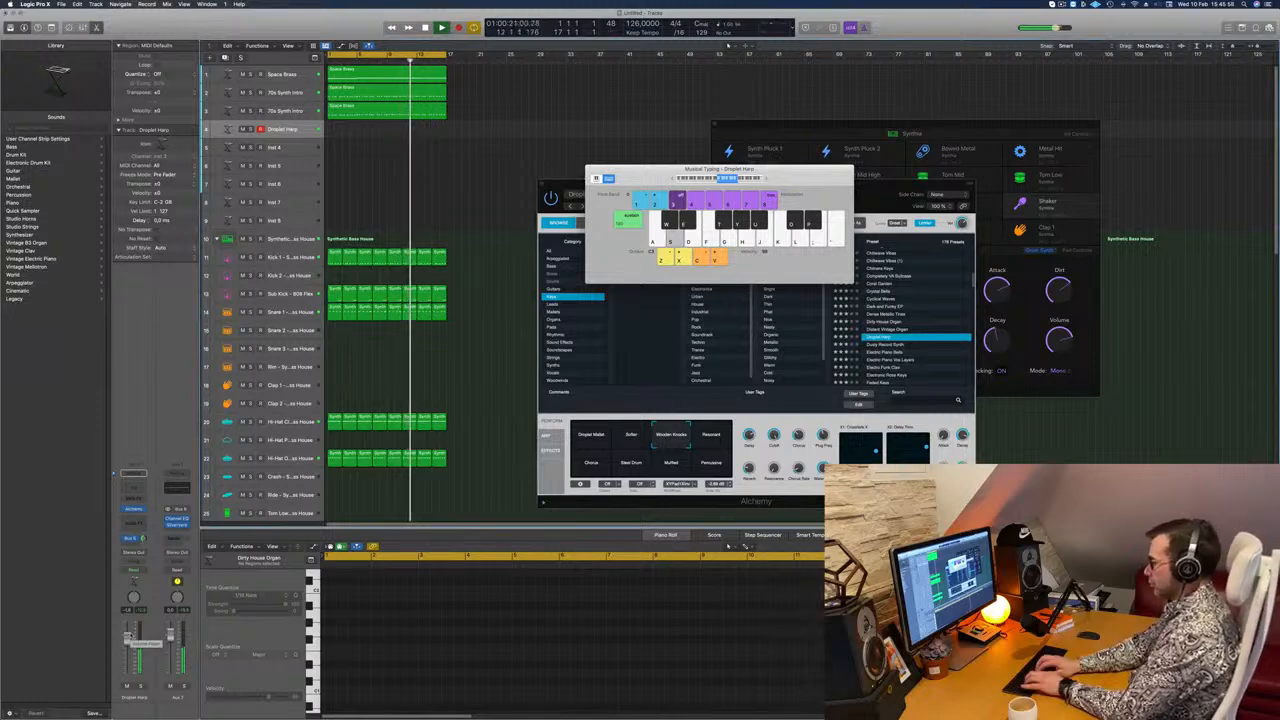
Step: Record a Droplet Harp melody with Musical Typing as the cycle loops around, and play the take back from the start
key(j)
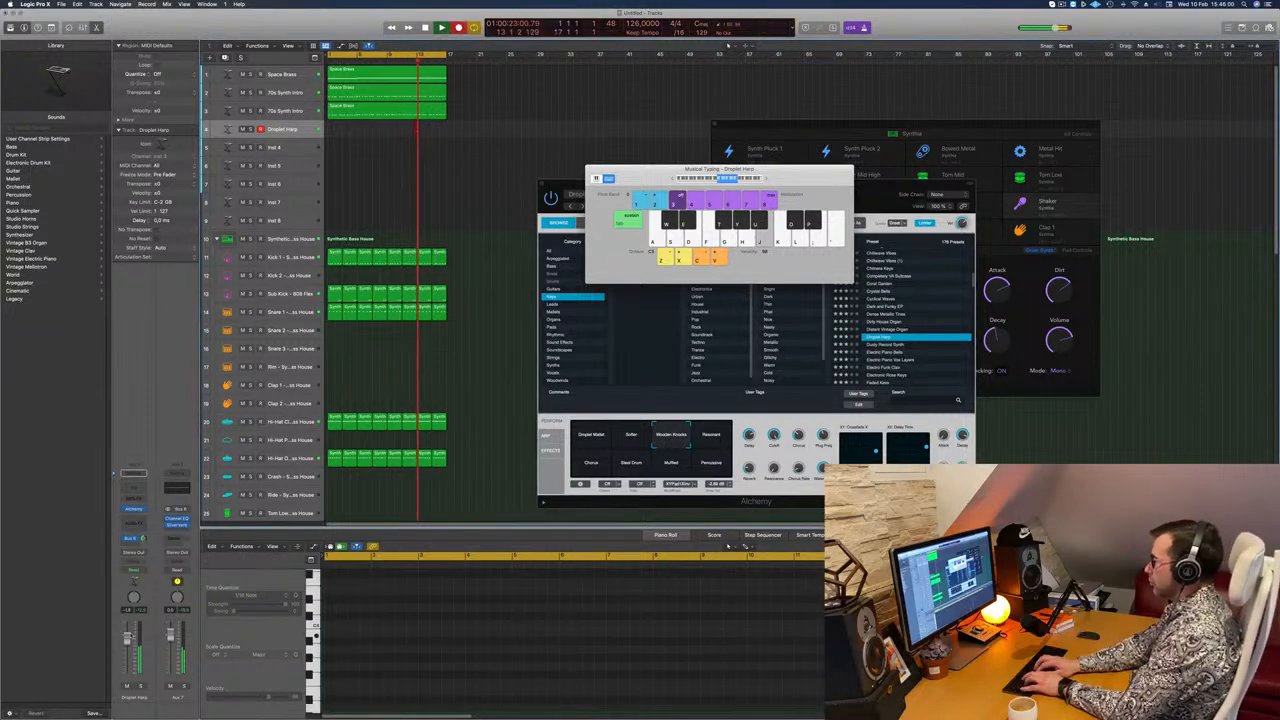
key(s)
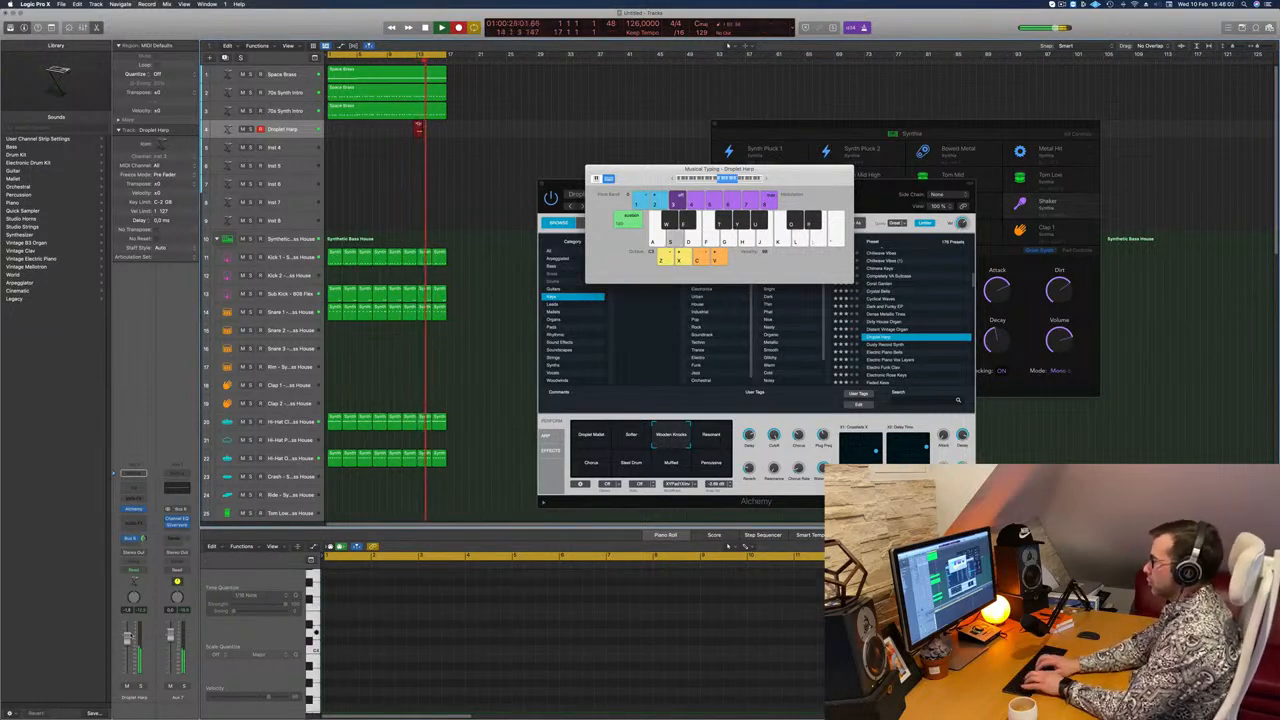
key(k)
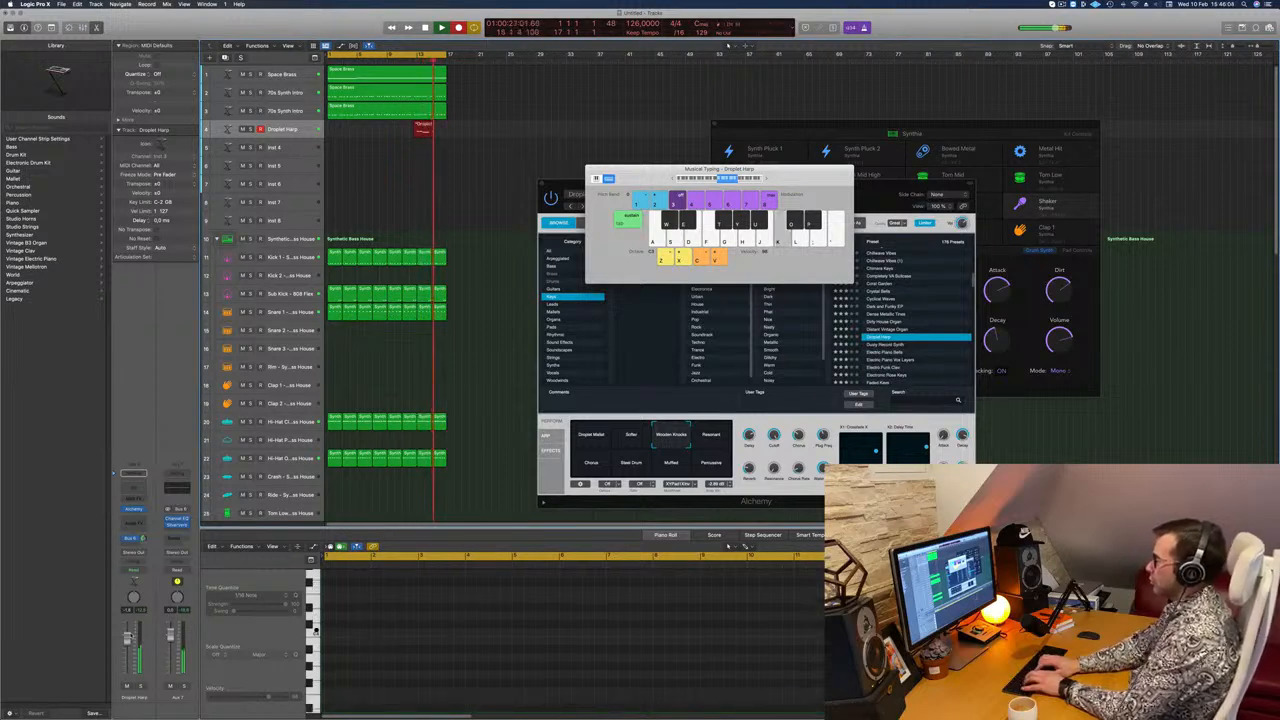
key(k)
key(j)
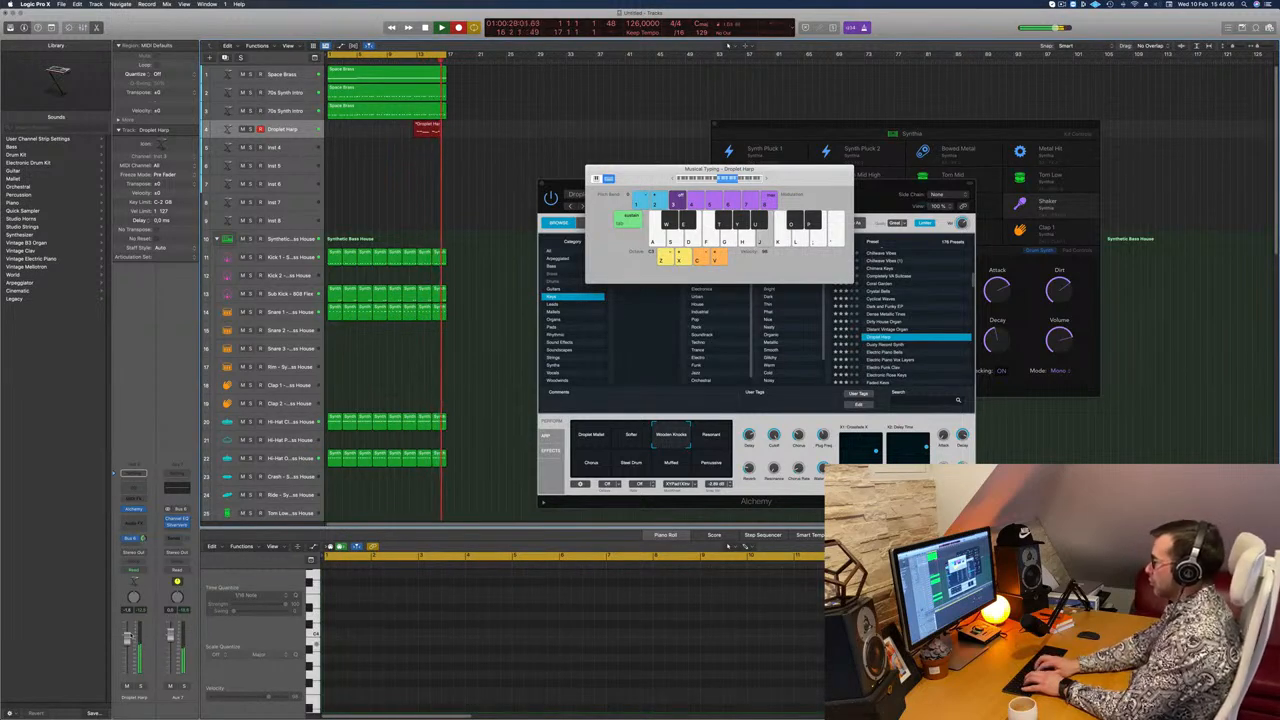
key(s)
key(k)
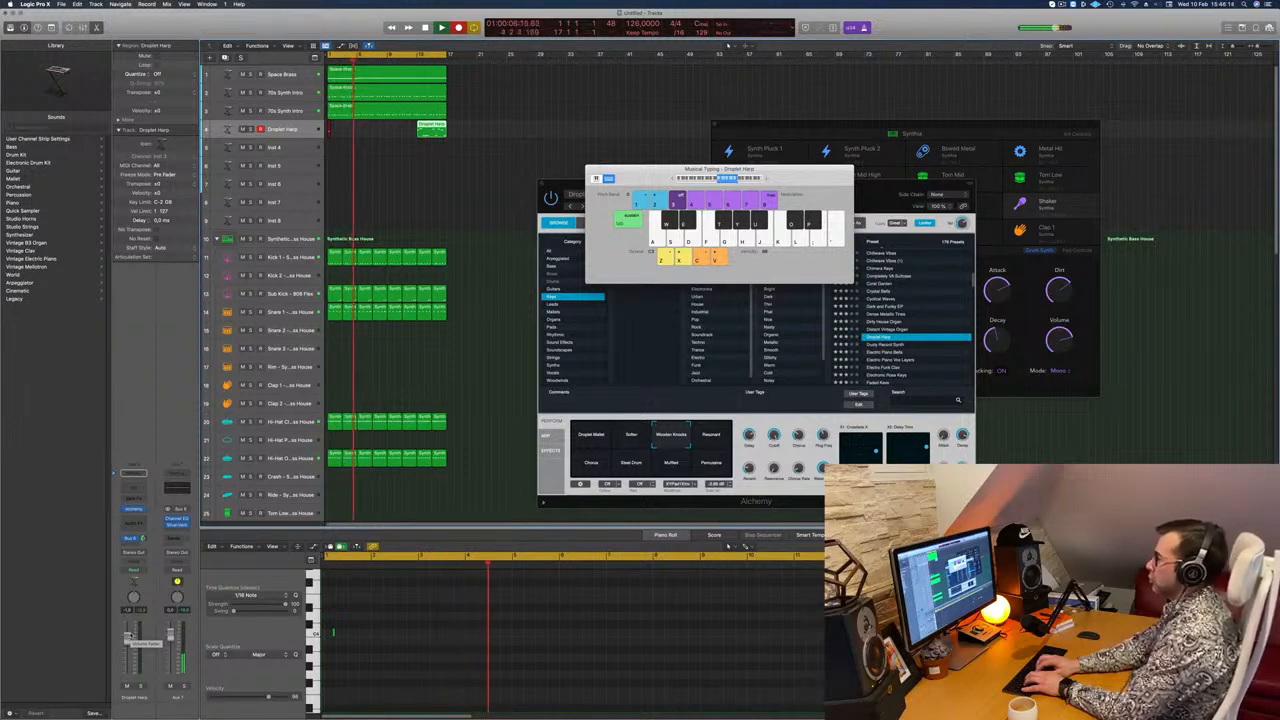
key(k)
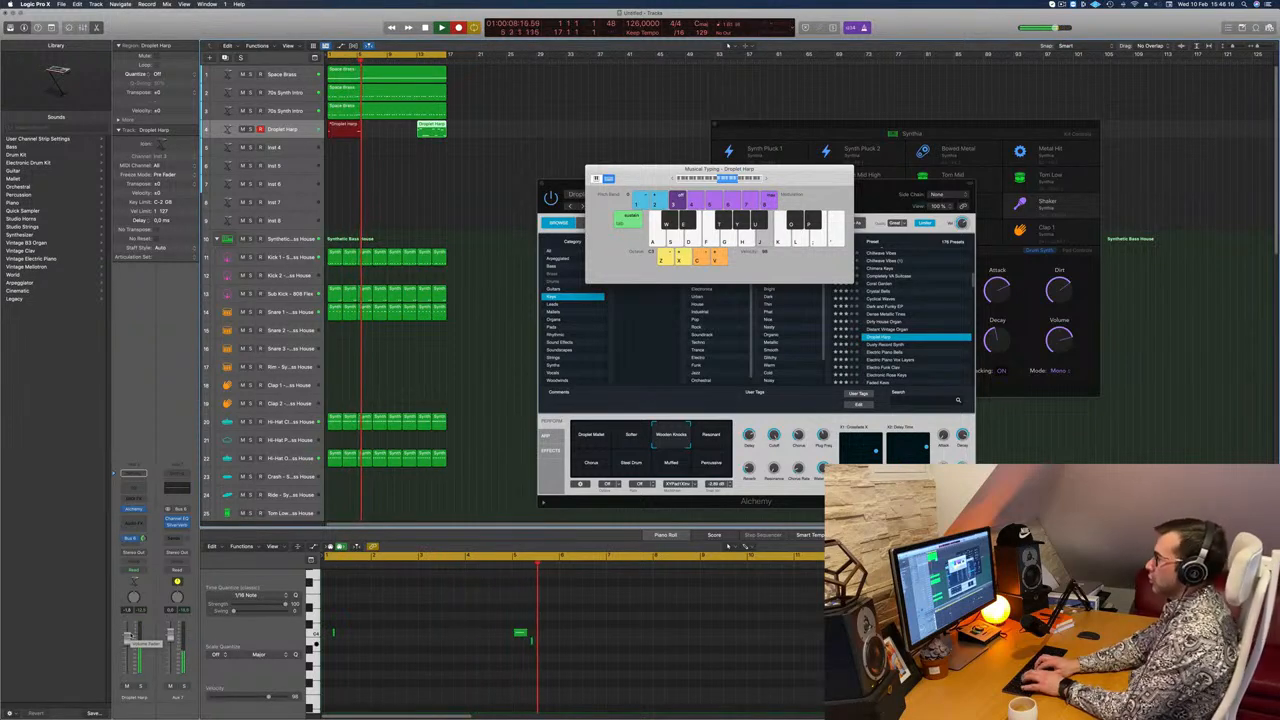
key(s)
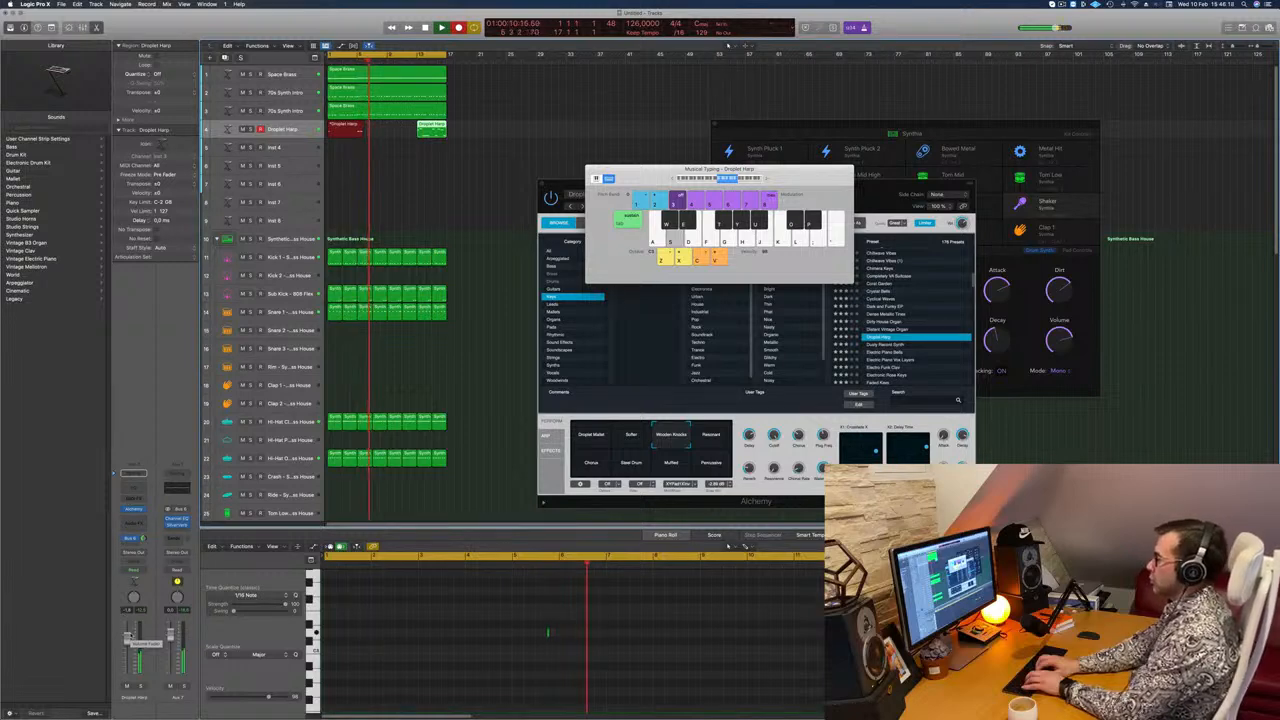
key(k)
key(j)
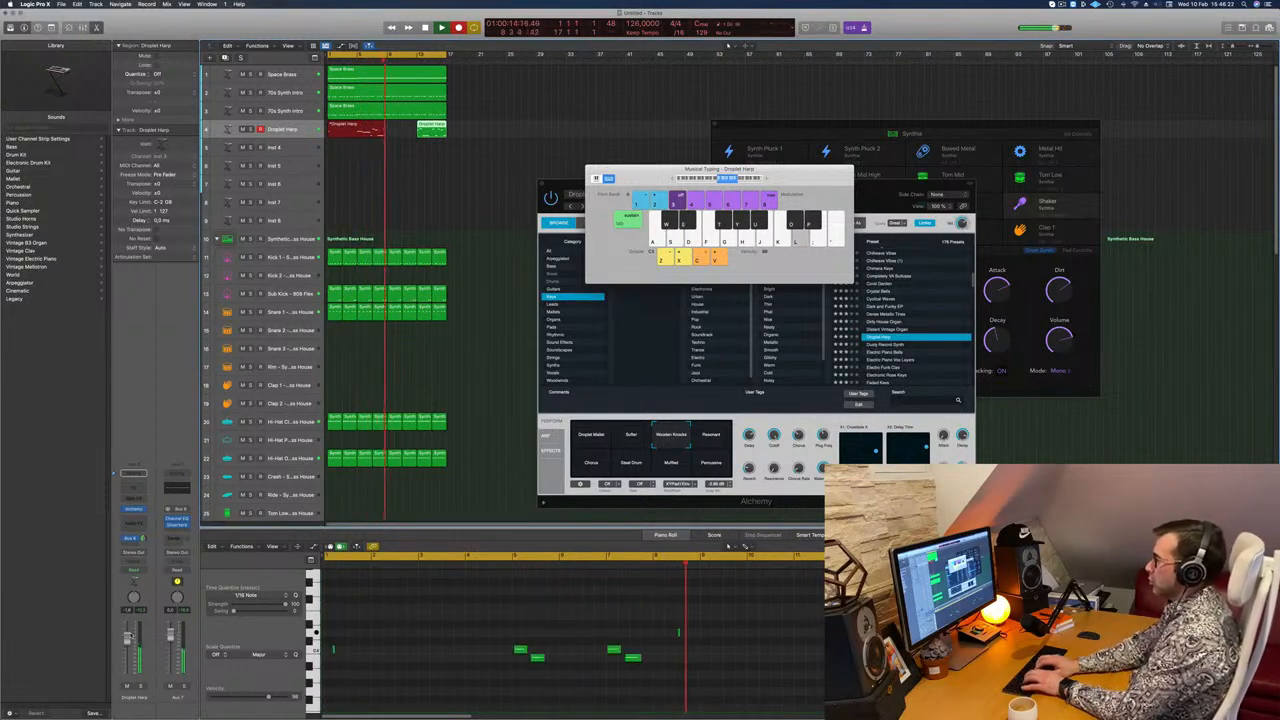
key(d)
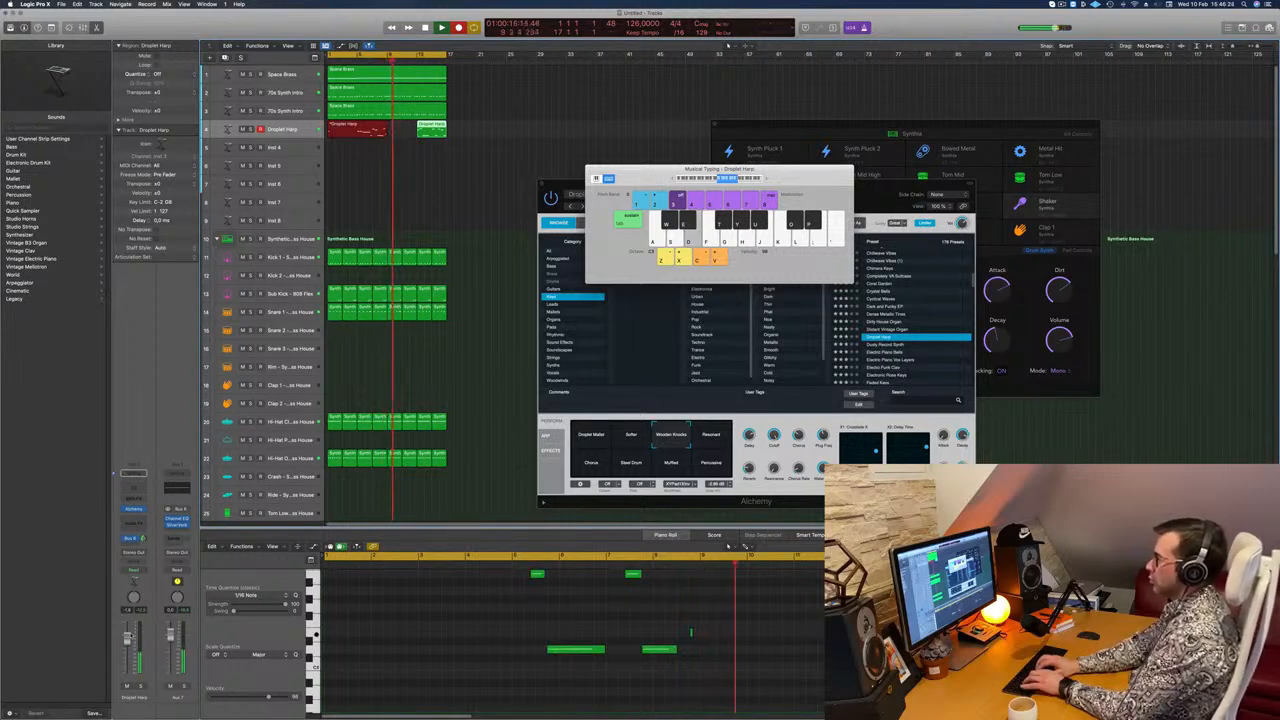
key(a)
key(s)
key(d)
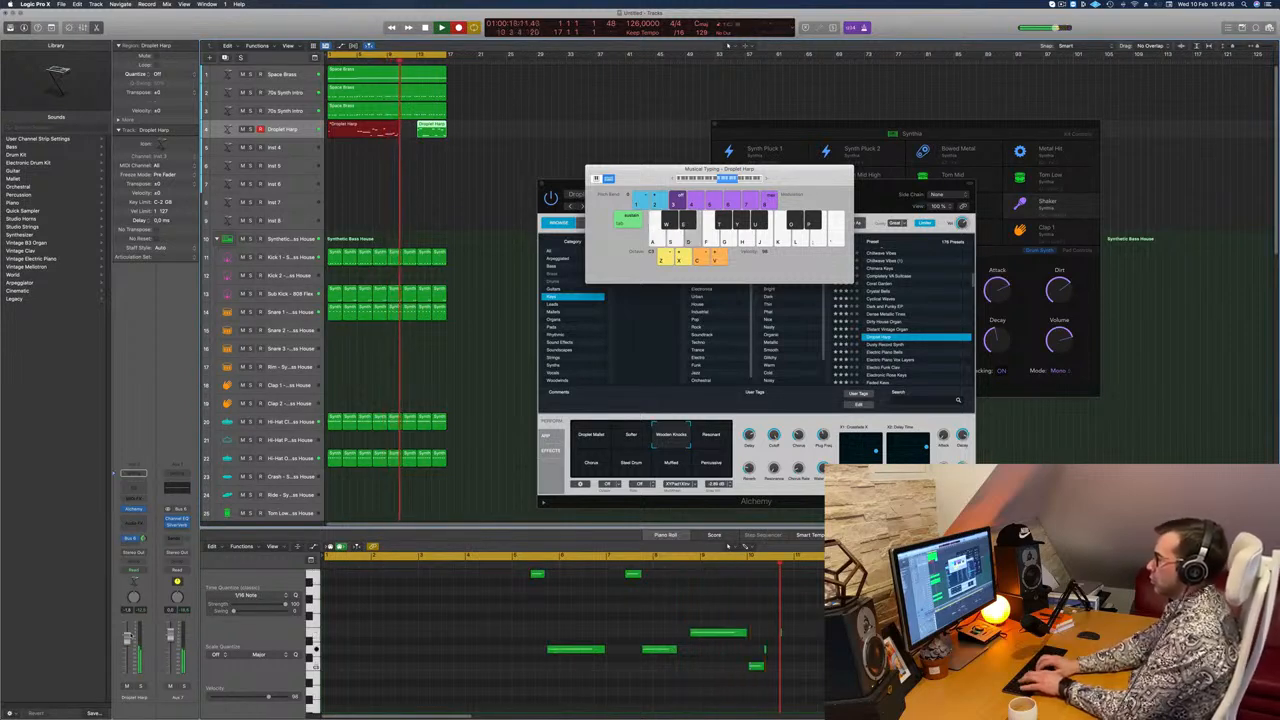
key(k)
key(f)
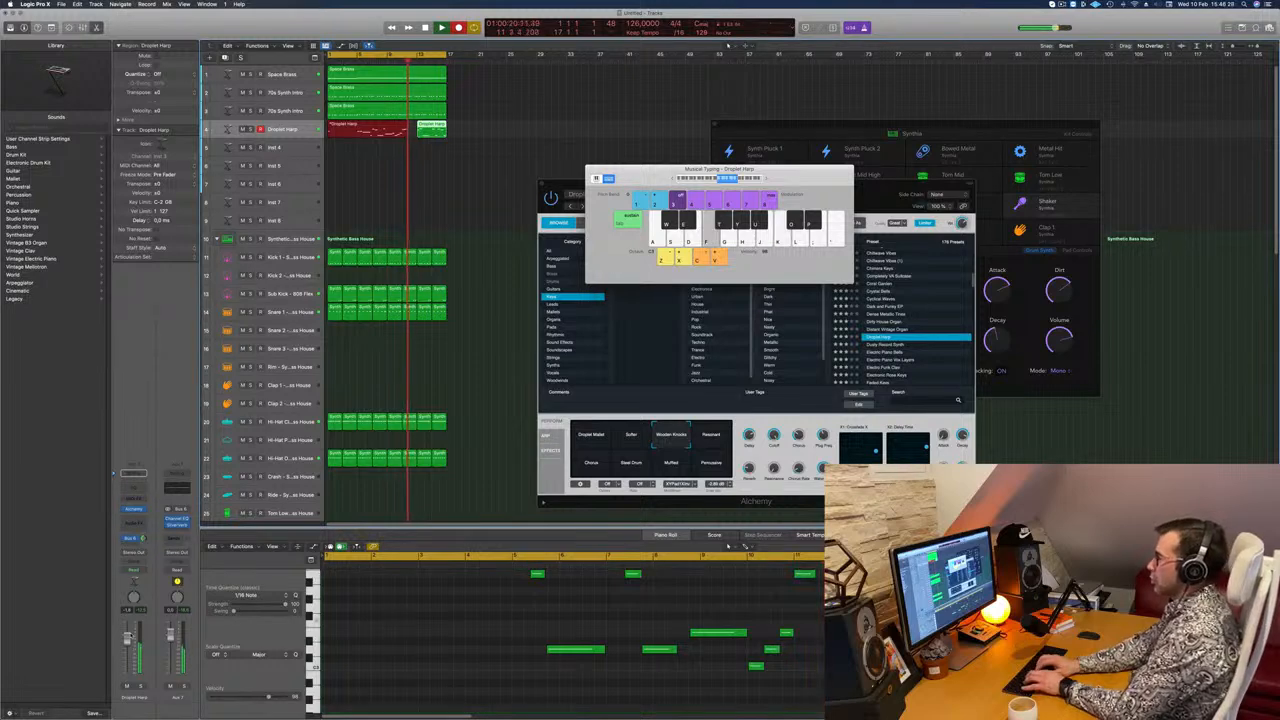
key(space)
Step: Split the long Droplet Harp region at bar 5, delete the part before it, and move the remaining part to bar 1
key(space)
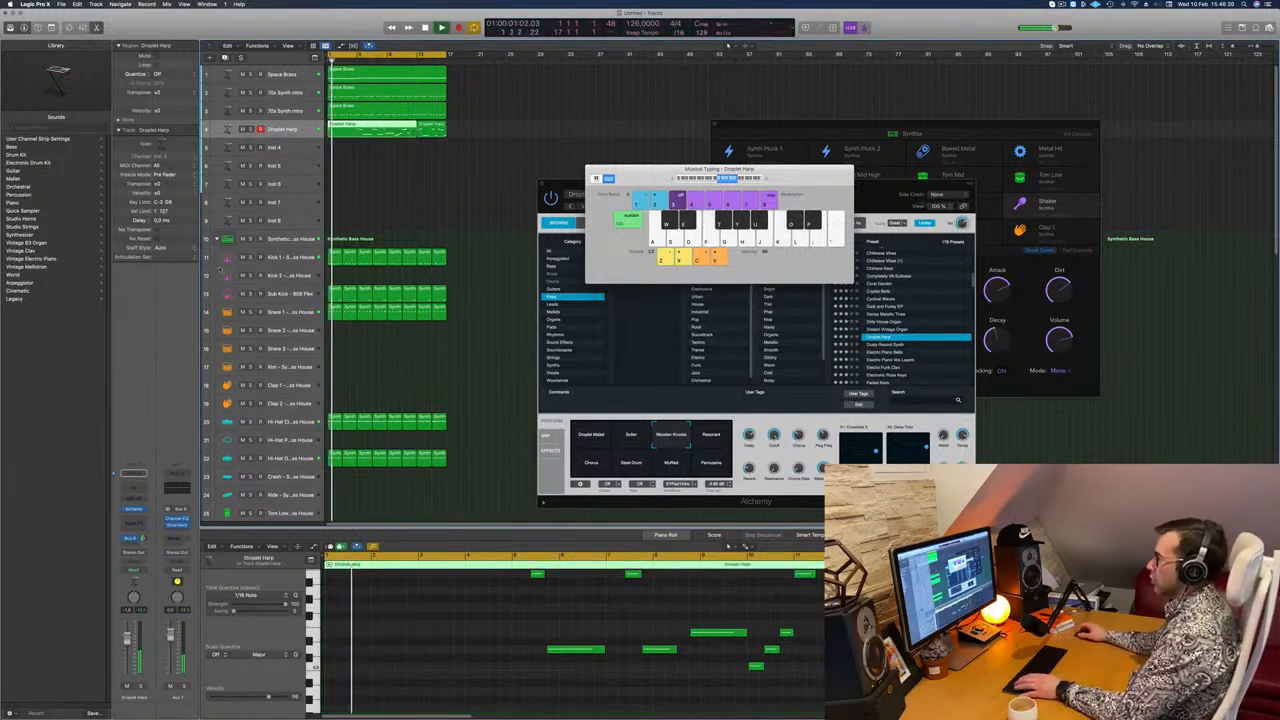
key(space)
key(space)
super+click(358, 130)
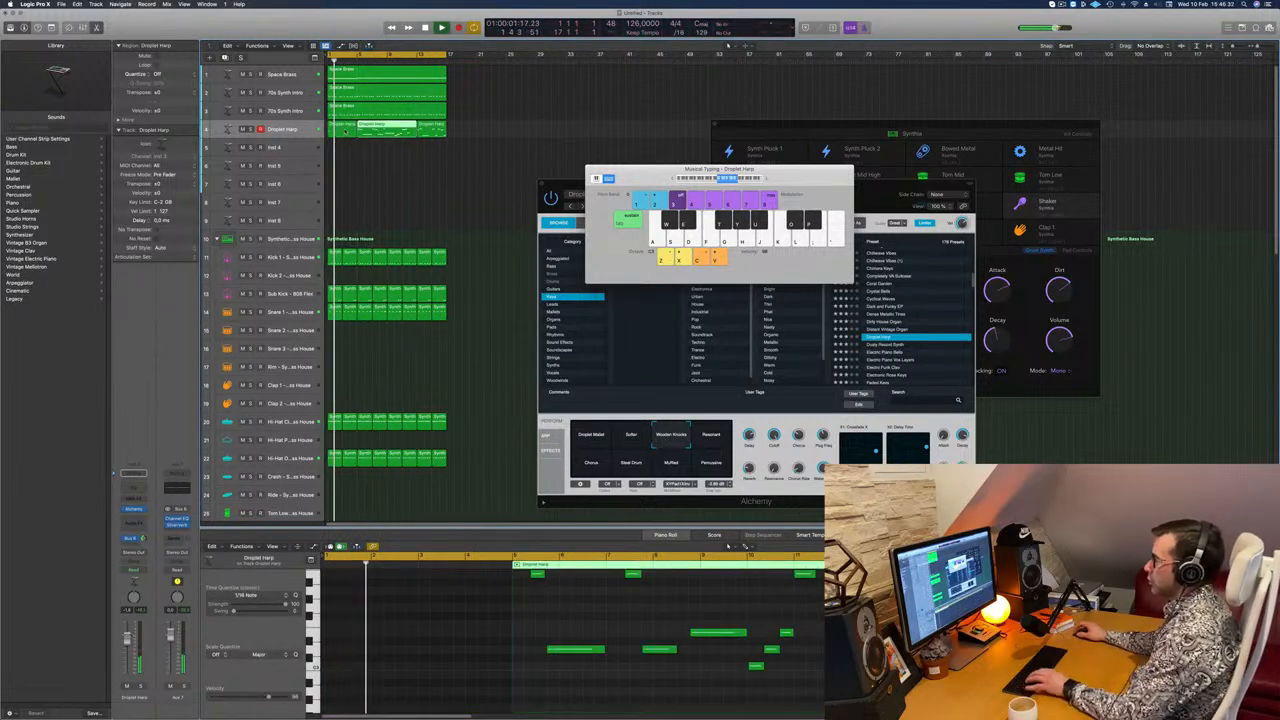
click(345, 131)
key(Delete)
key(space)
drag(396, 130, 366, 130)
Step: Quantize the notes of all regions to 1/16 Note and reselect the first Droplet Harp region
key(space)
scroll(413, 622, up, 2)
scroll(413, 622, down, 2)
key(space)
key(space)
scroll(413, 622, up, 2)
scroll(369, 600, up, 2)
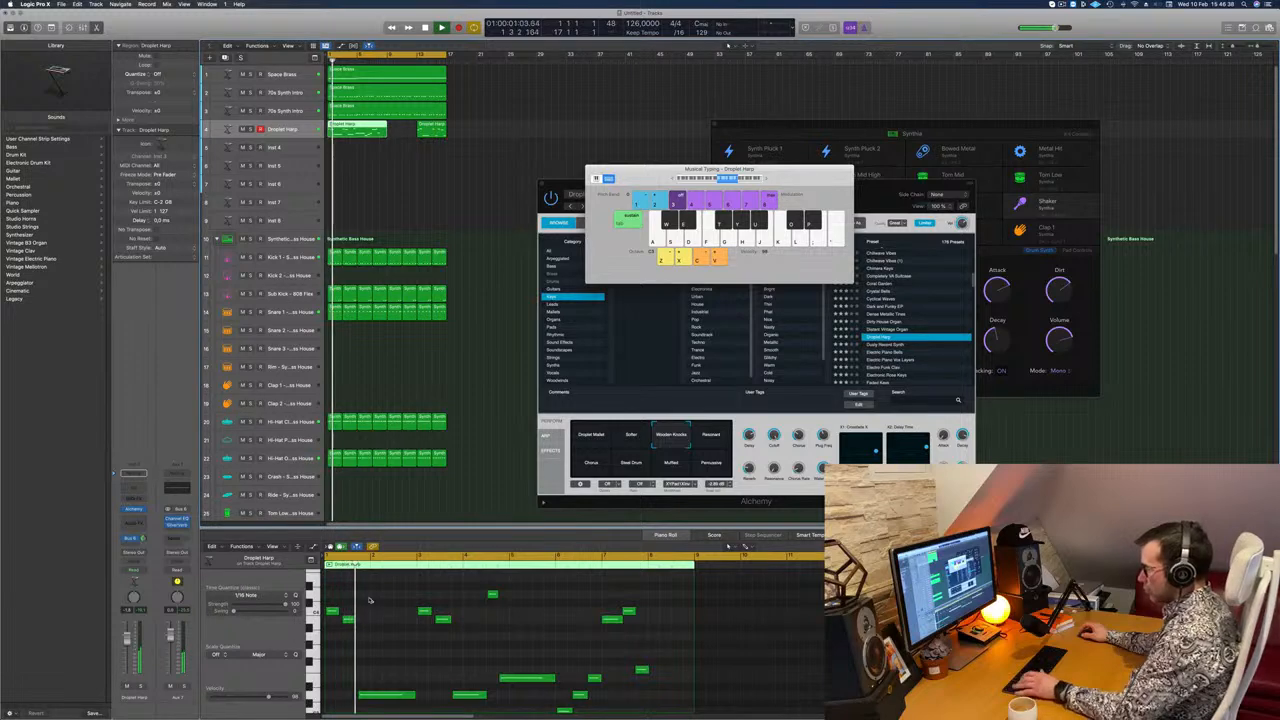
key(super+a)
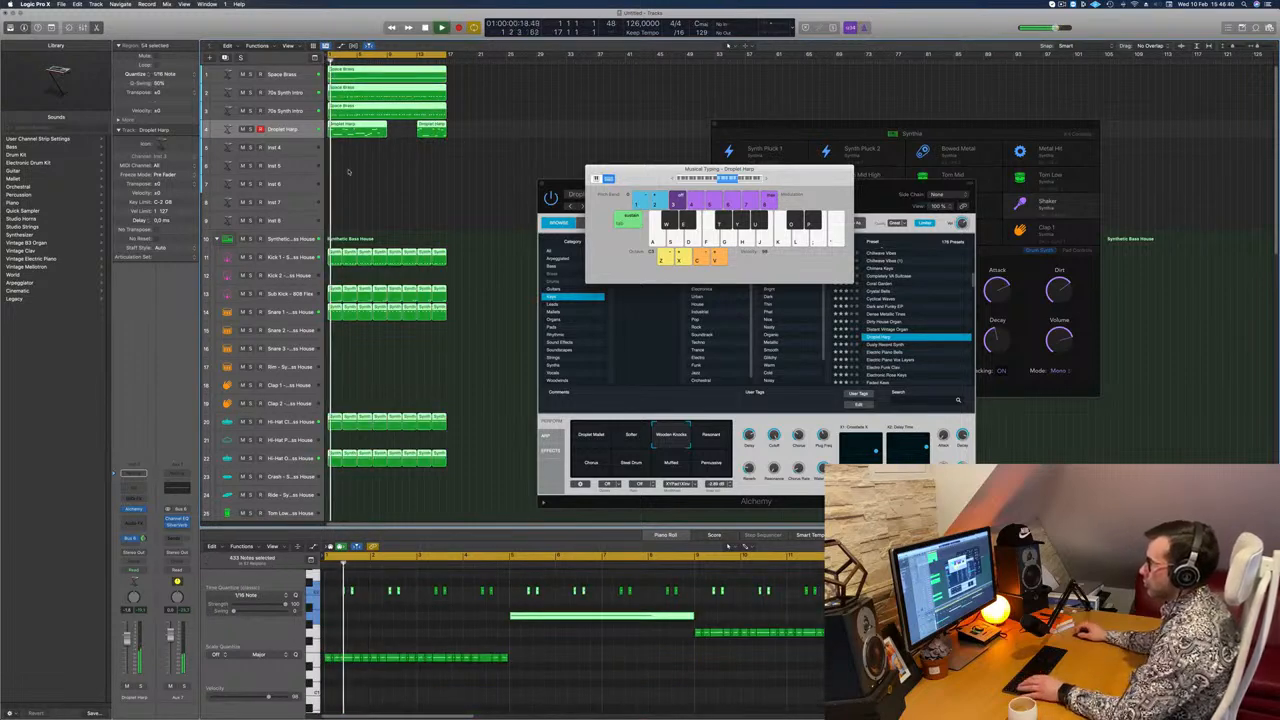
click(349, 171)
click(352, 112)
click(353, 130)
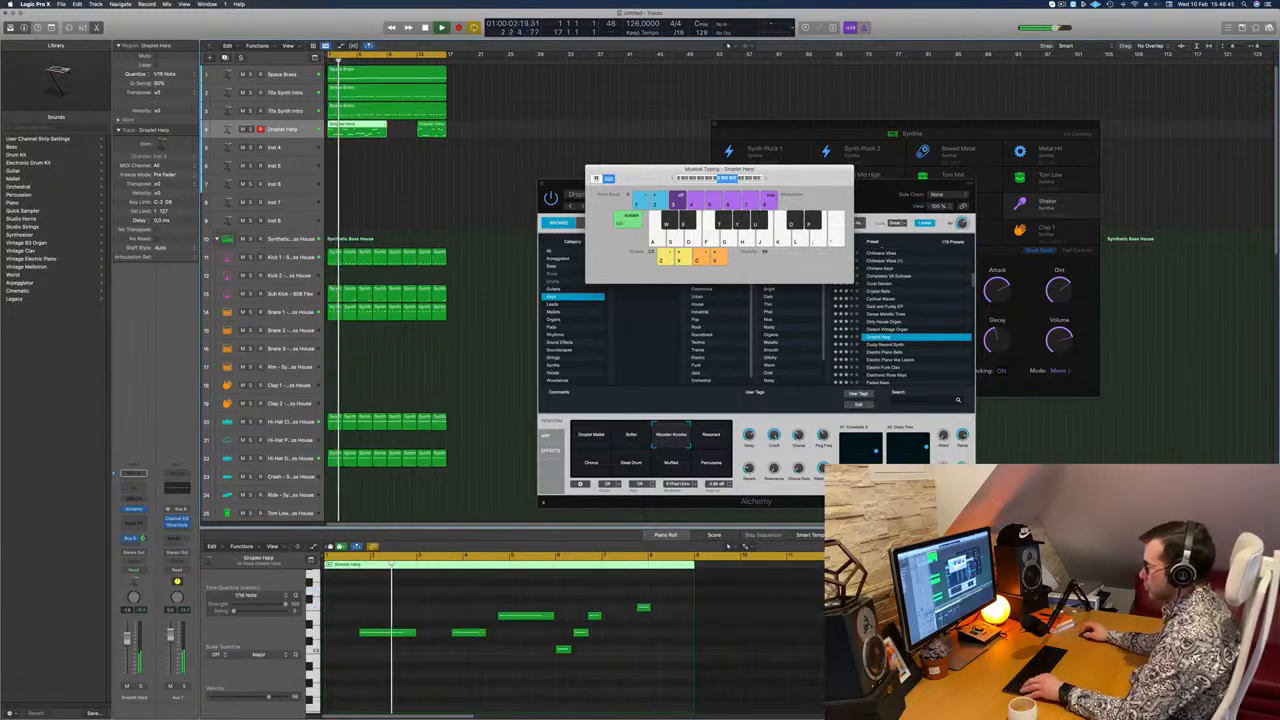
Step: Raise the last note of the first Droplet Harp region to the pitch of the note at the start of bar 7
scroll(470, 616, up, 2)
scroll(479, 627, up, 1)
scroll(478, 626, up, 3)
scroll(510, 632, down, 2)
scroll(519, 635, down, 4)
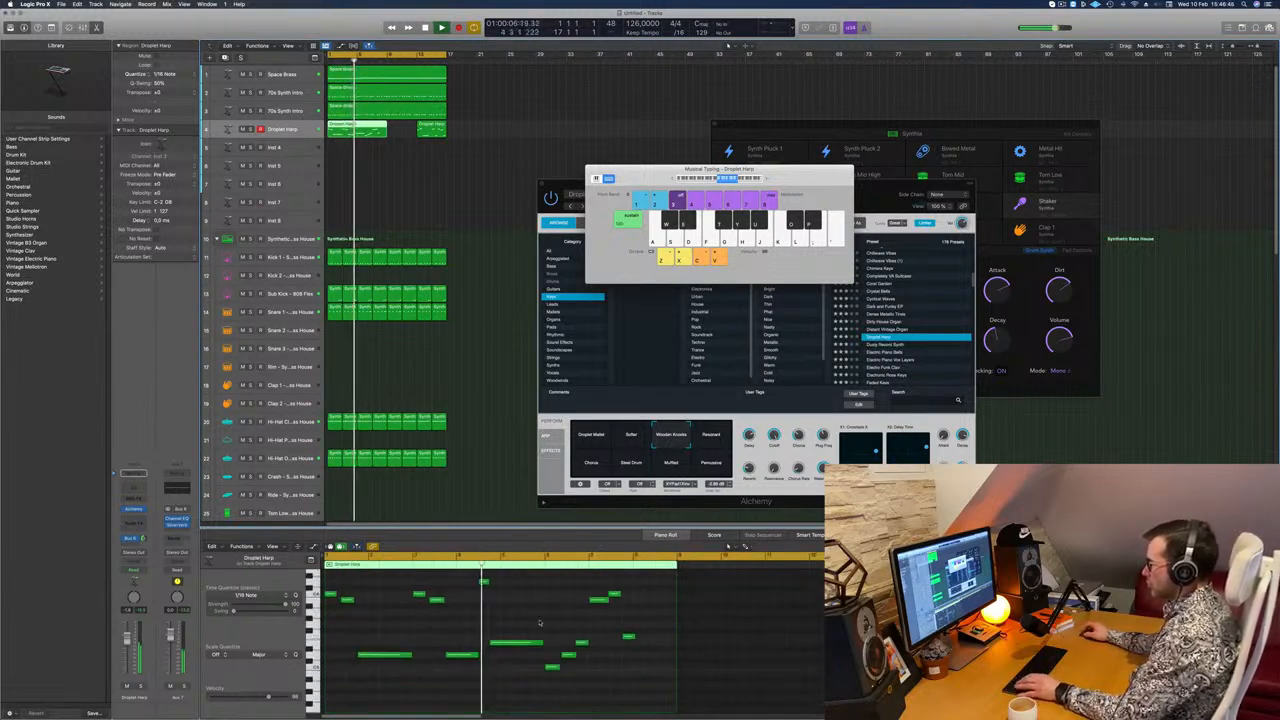
scroll(560, 625, up, 1)
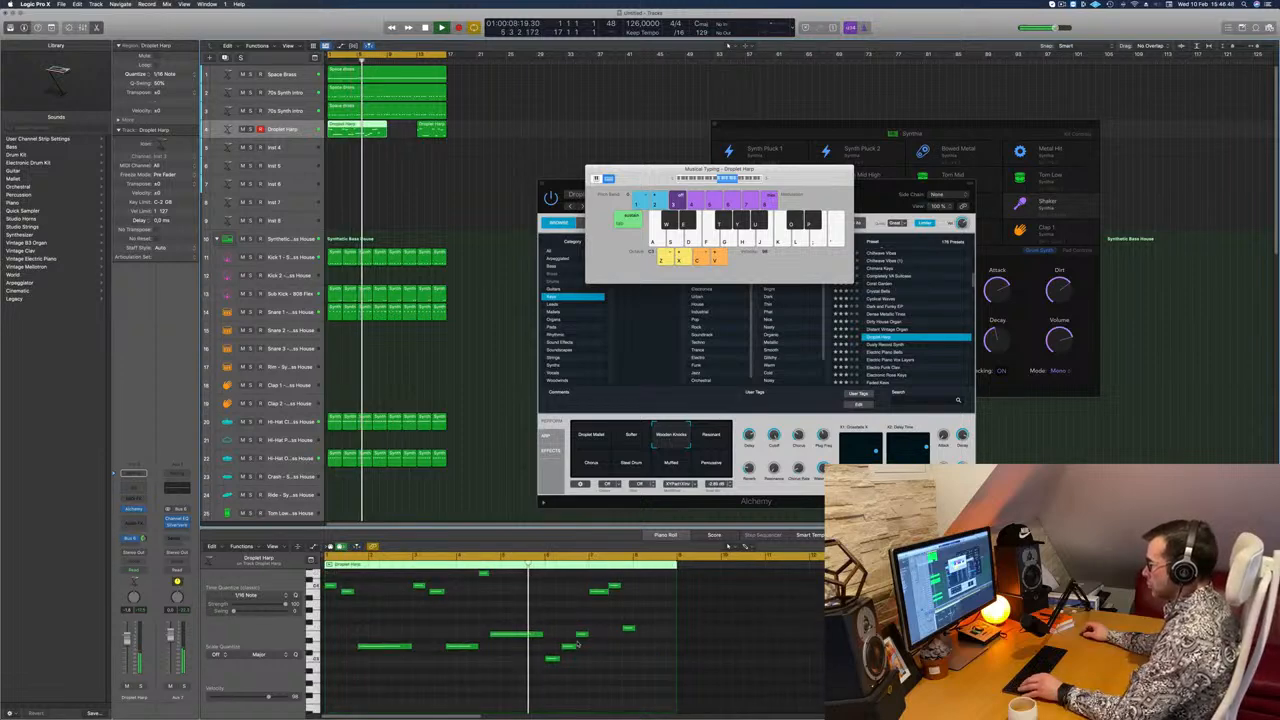
scroll(597, 667, up, 1)
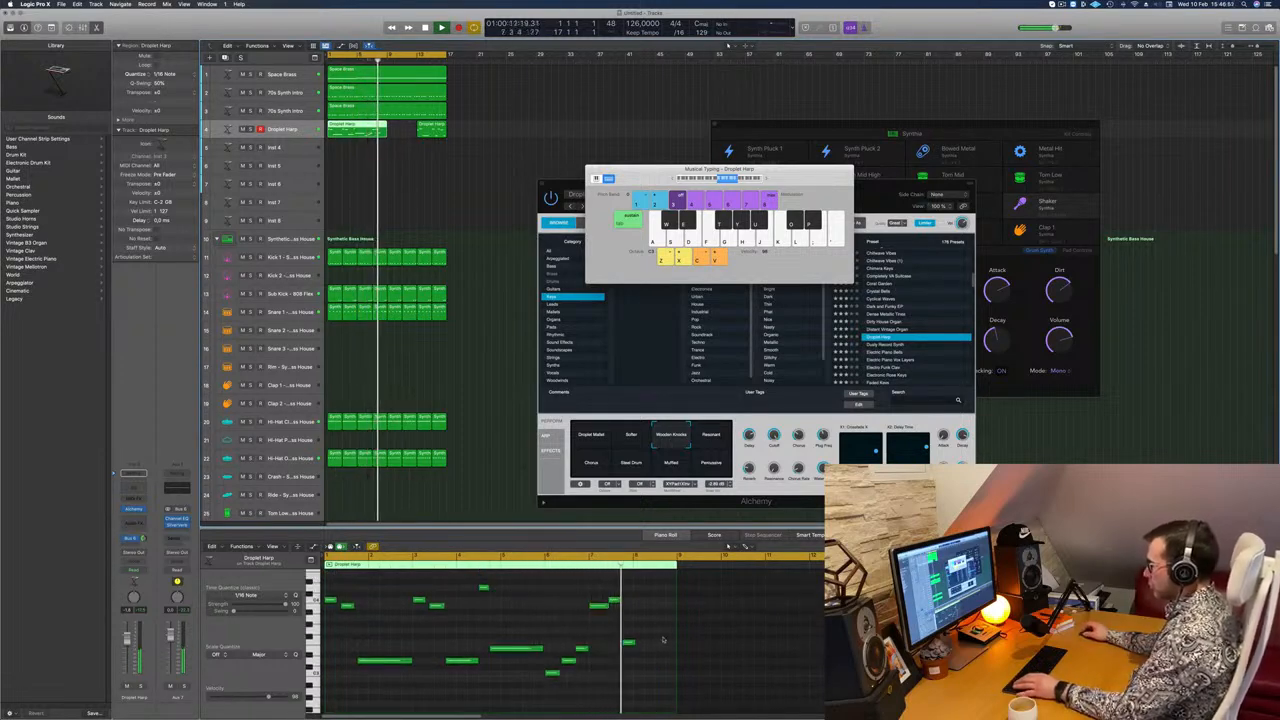
click(628, 643)
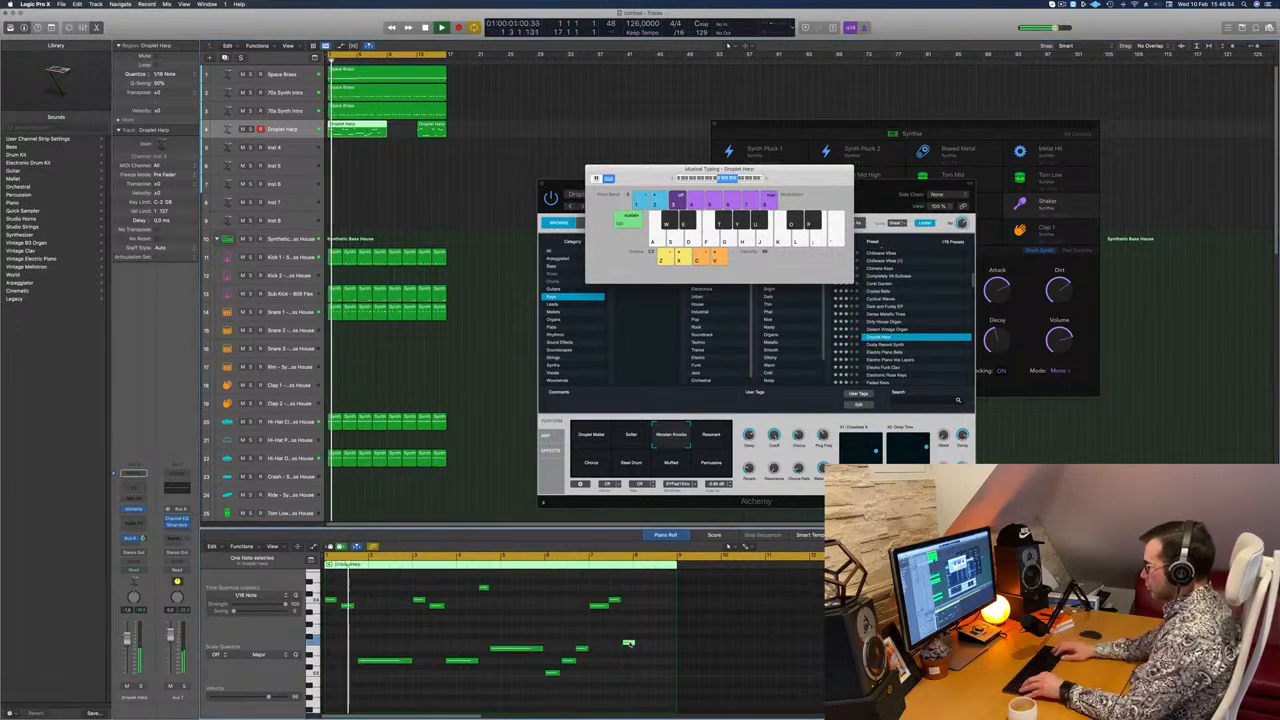
key(alt+Up)
key(alt+Up)
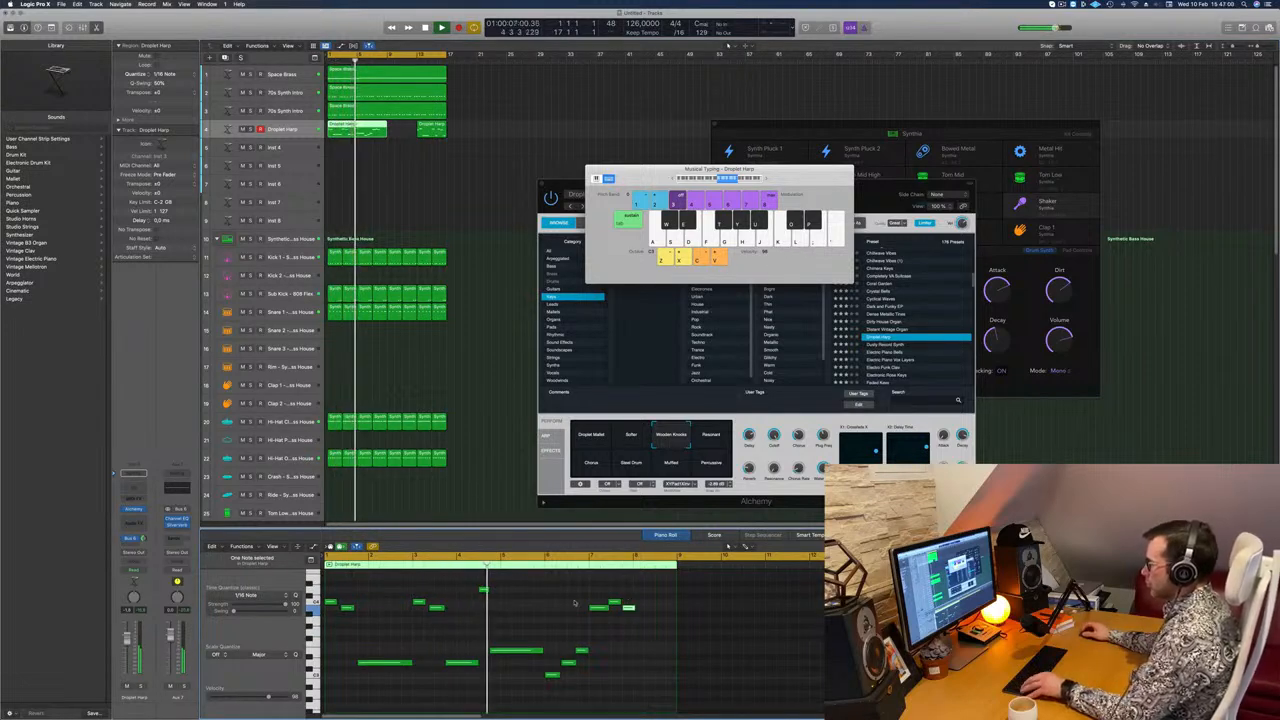
Step: Copy the three low rising notes from bar 6 of the harp melody to bar 8
drag(557, 651, 619, 673)
scroll(619, 673, left, 2)
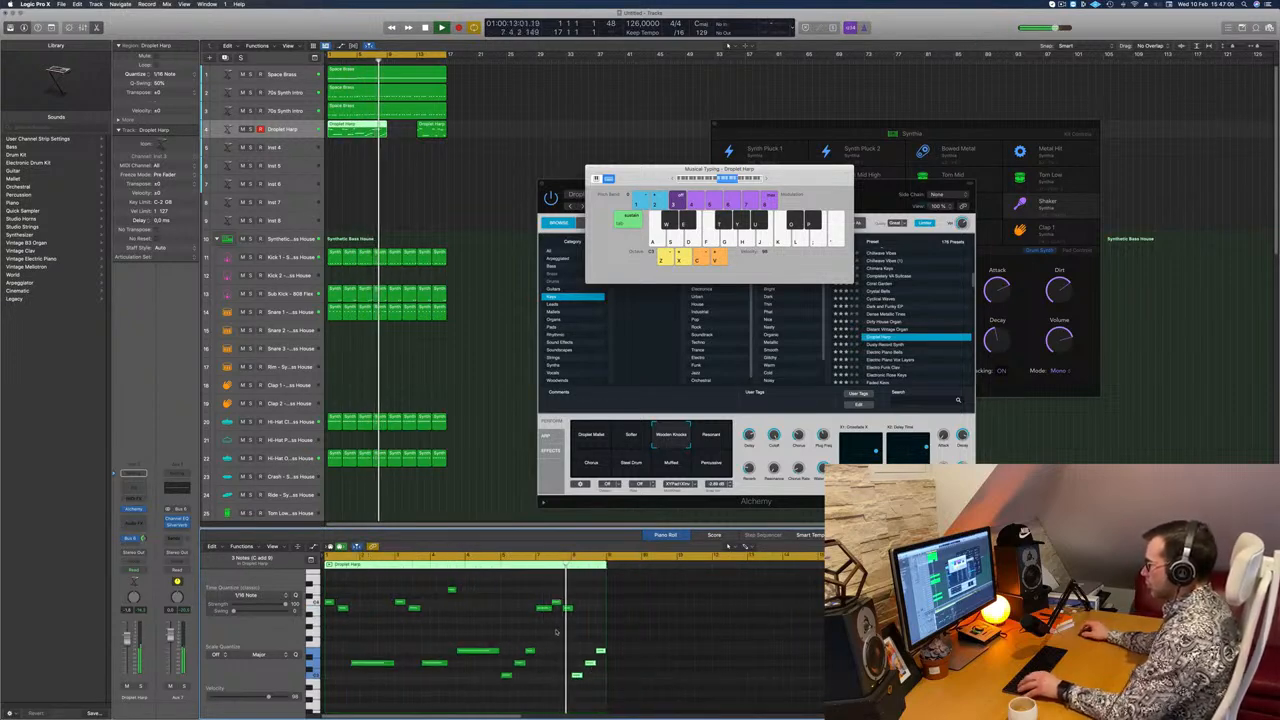
scroll(554, 636, right, 3)
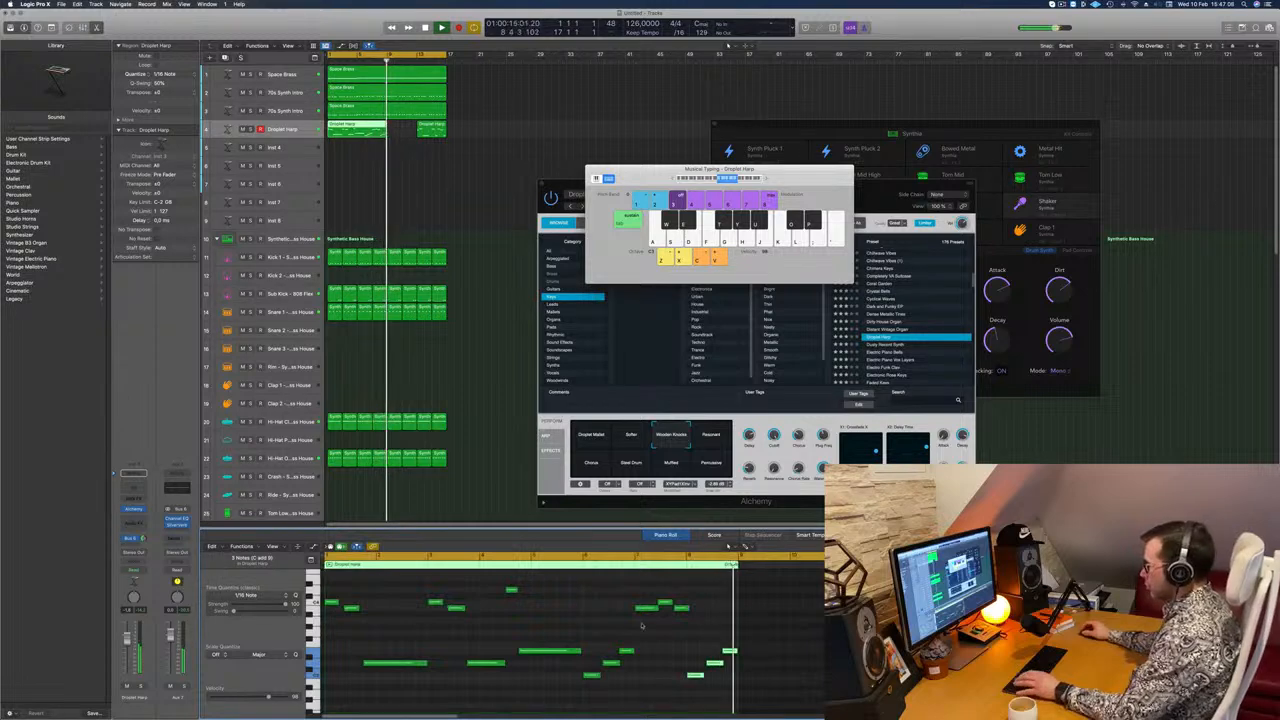
Step: Delete the second Droplet Harp region and place a copy of the first one at bar 9 to fill the cycle
click(432, 130)
key(Delete)
key(Return)
click(365, 132)
drag(366, 132, 426, 137)
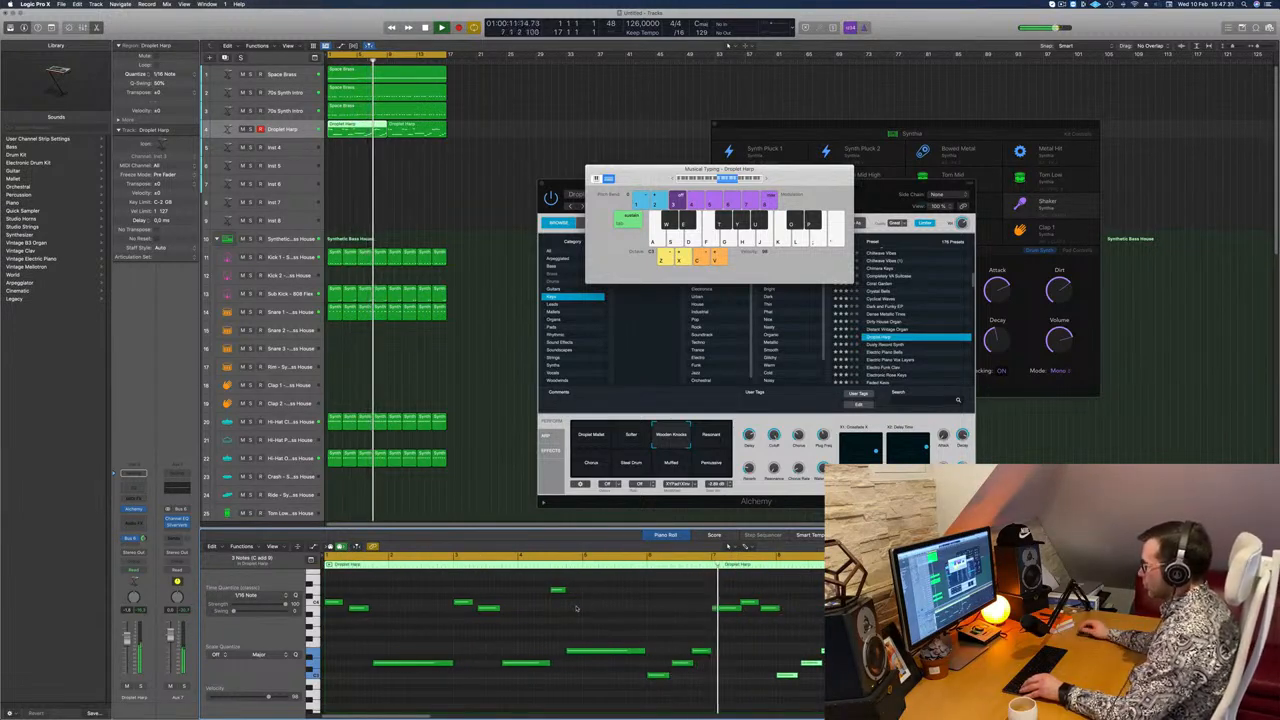
Step: Replay the harp melody from the start and select its single high note in bar 7 in the Piano Roll
click(751, 602)
key(space)
key(space)
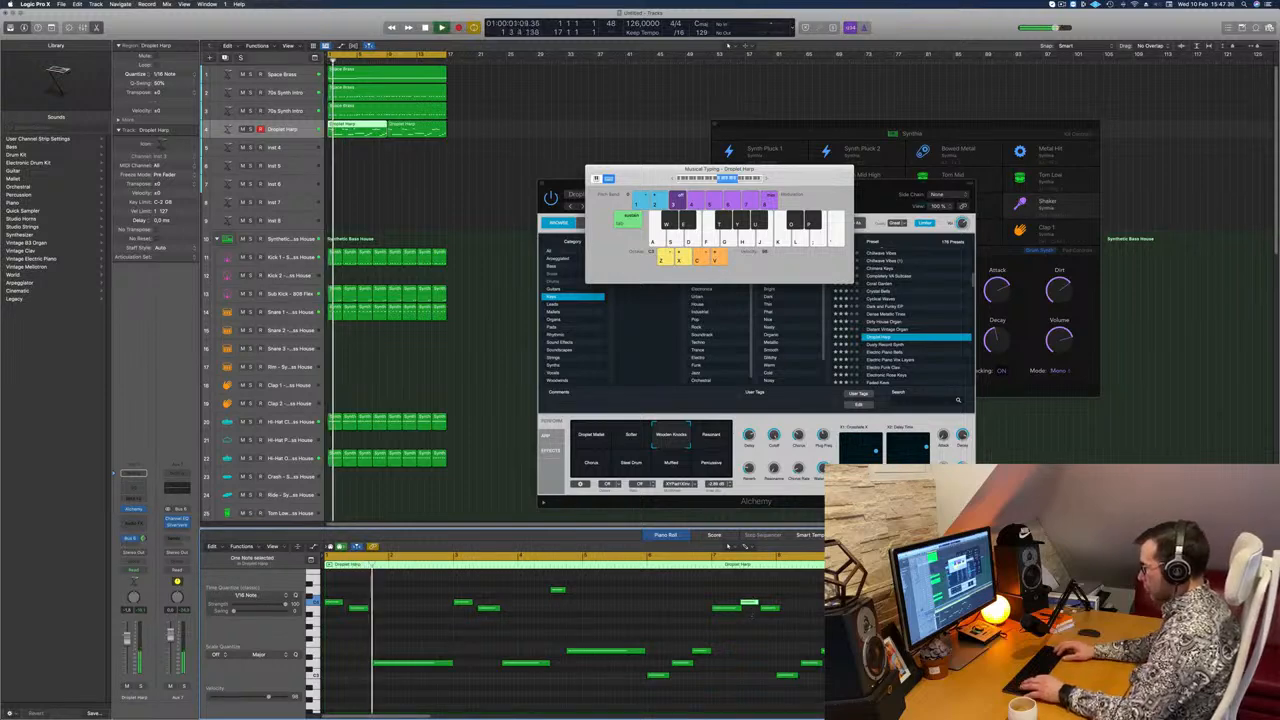
key(super+a)
key(super+Right)
key(super+Right)
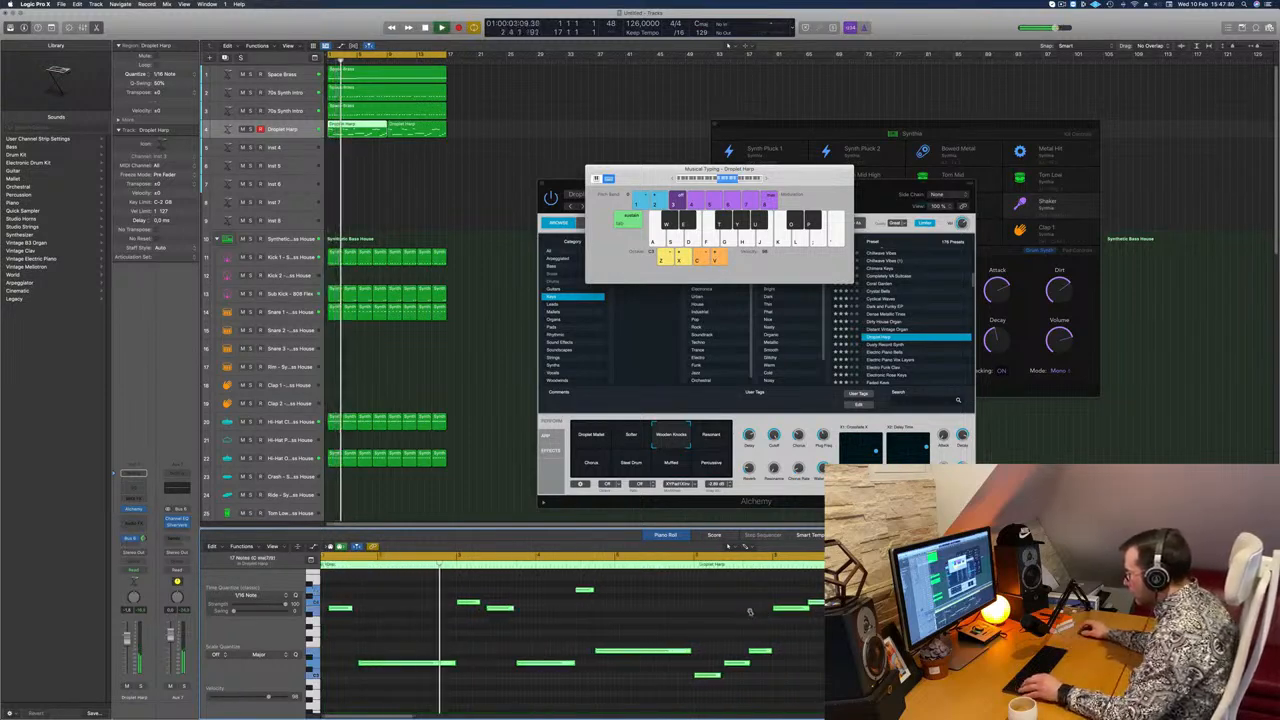
click(856, 620)
click(856, 602)
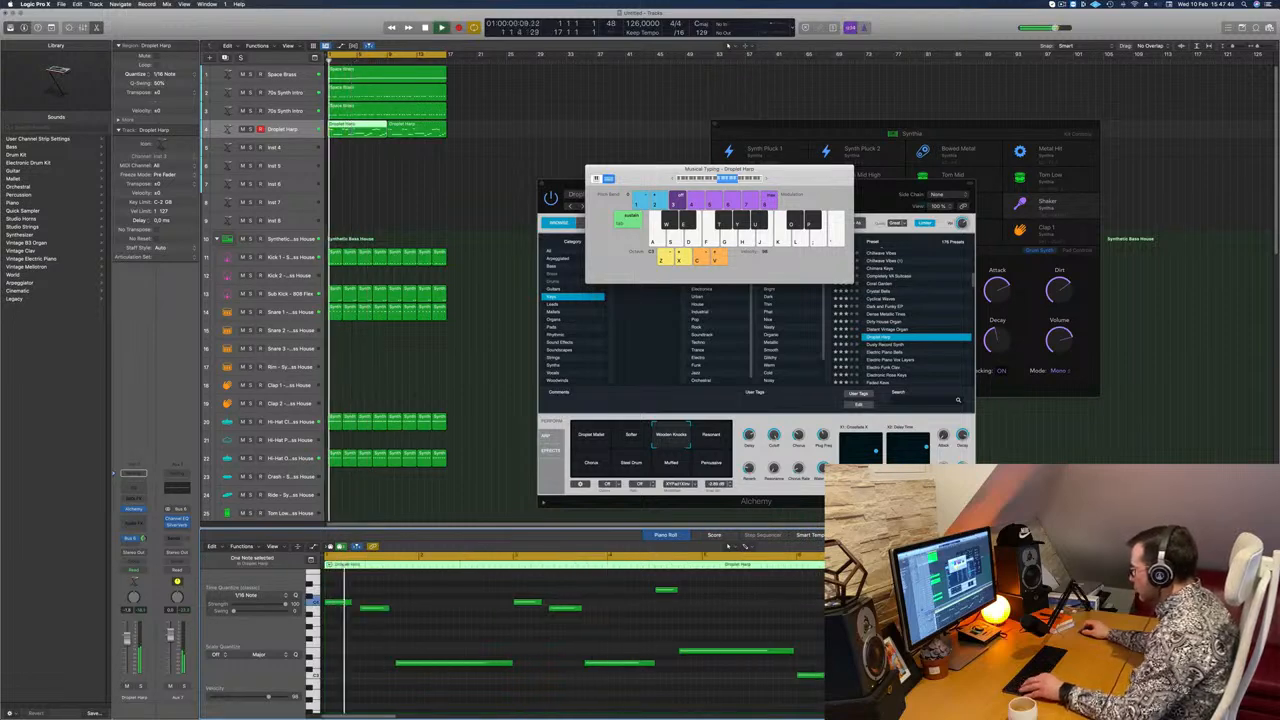
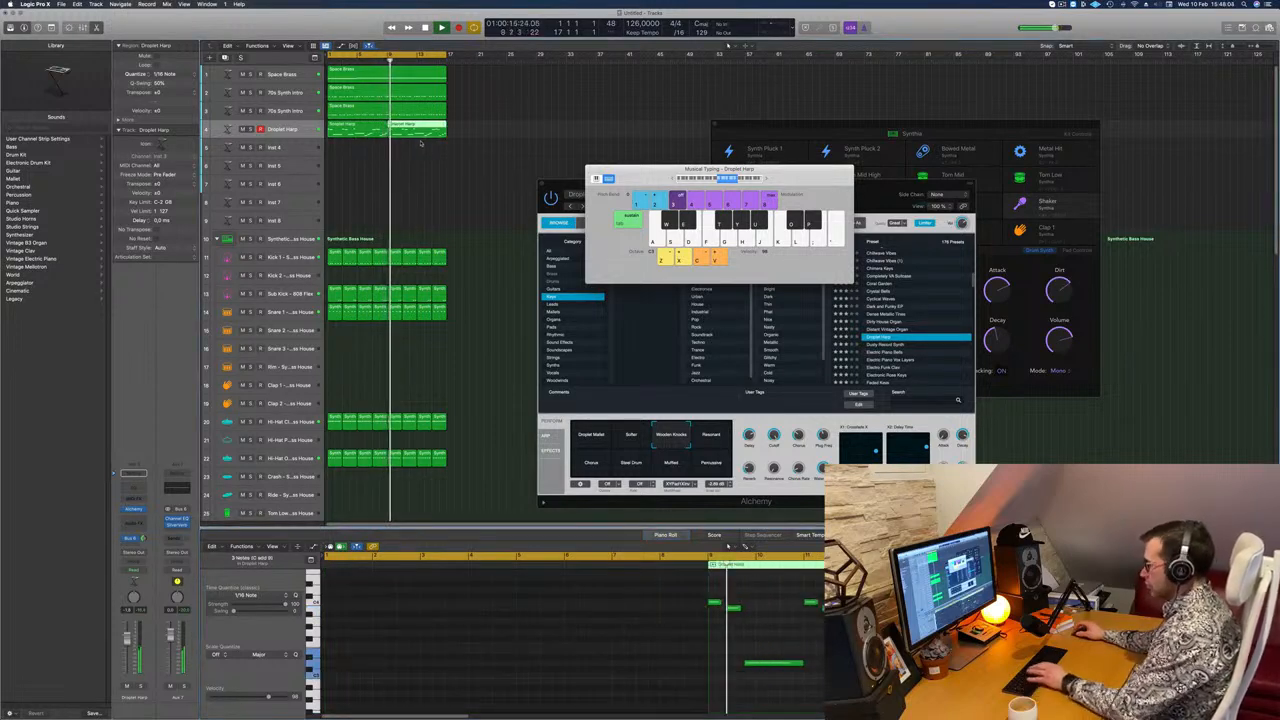
Step: Replace the second Droplet Harp region with a fresh copy of the first at bar 9, move Alchemy aside and replay
key(Delete)
key(Return)
drag(361, 133, 417, 134)
click(286, 129)
drag(871, 185, 916, 100)
key(Return)
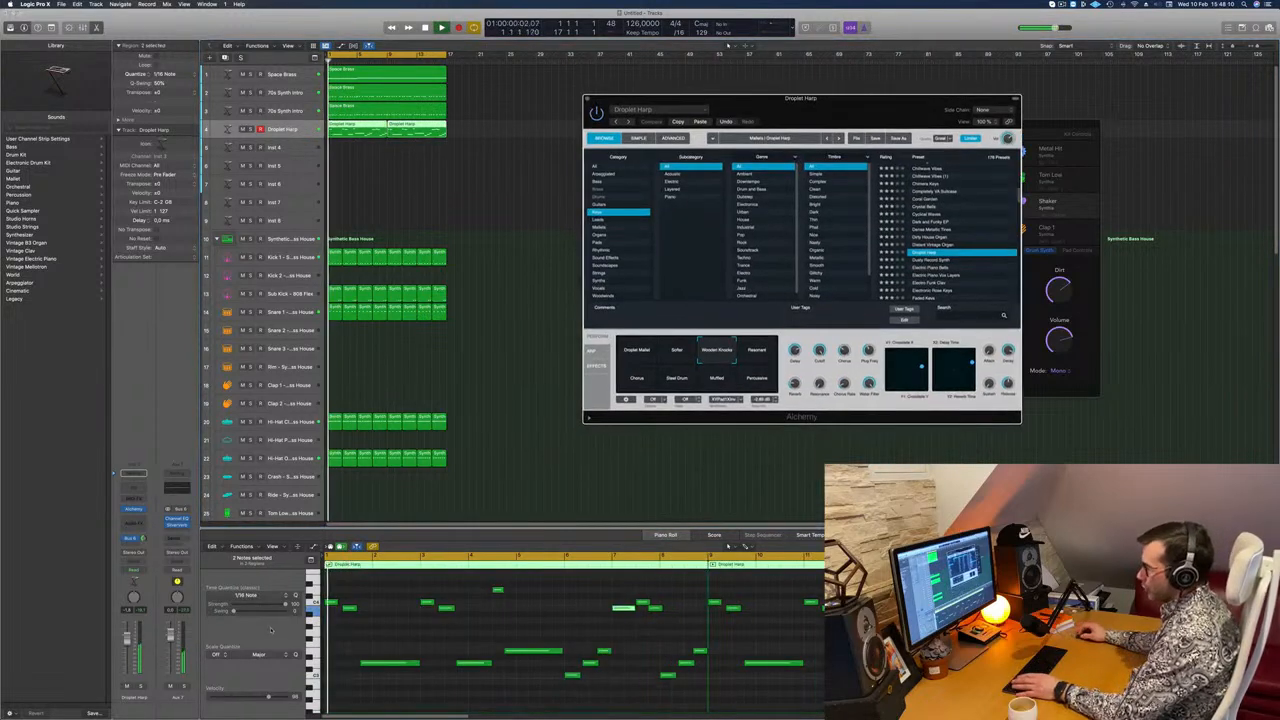
Step: Check the Droplet Harp track in solo, then turn down the Decay control of its Alchemy sound
click(141, 687)
click(141, 687)
key(Return)
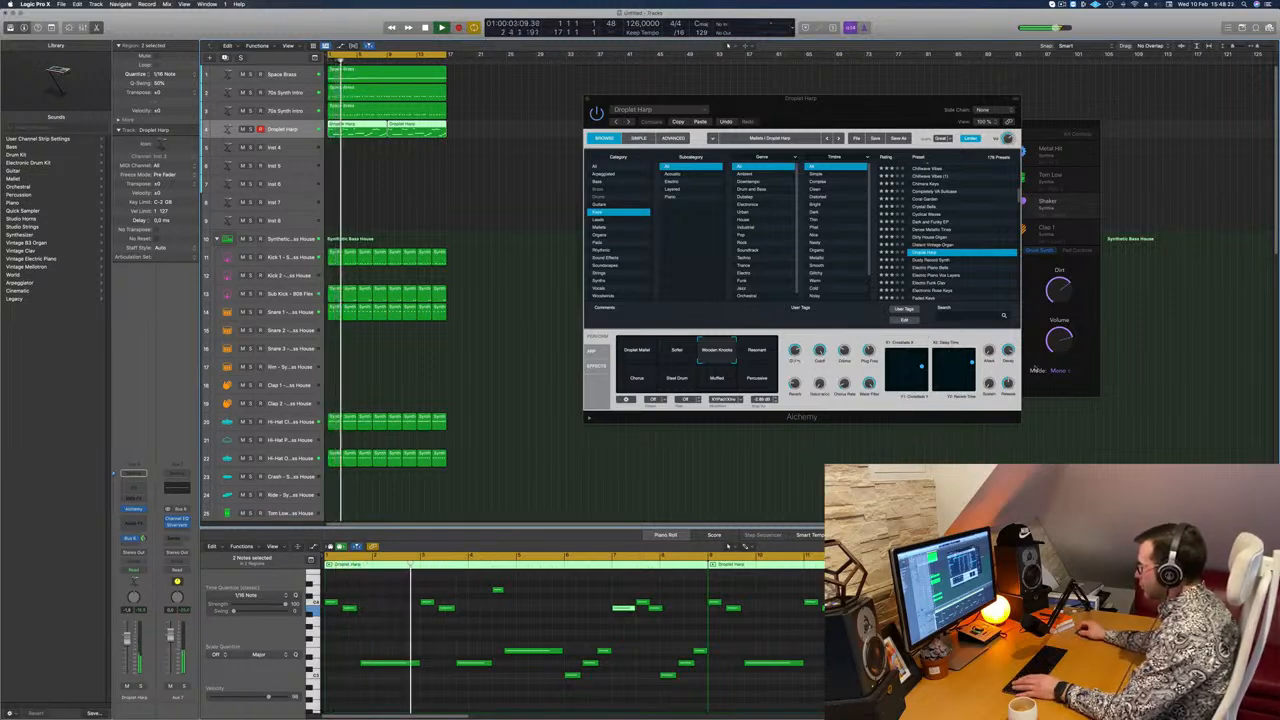
drag(1003, 348, 1006, 376)
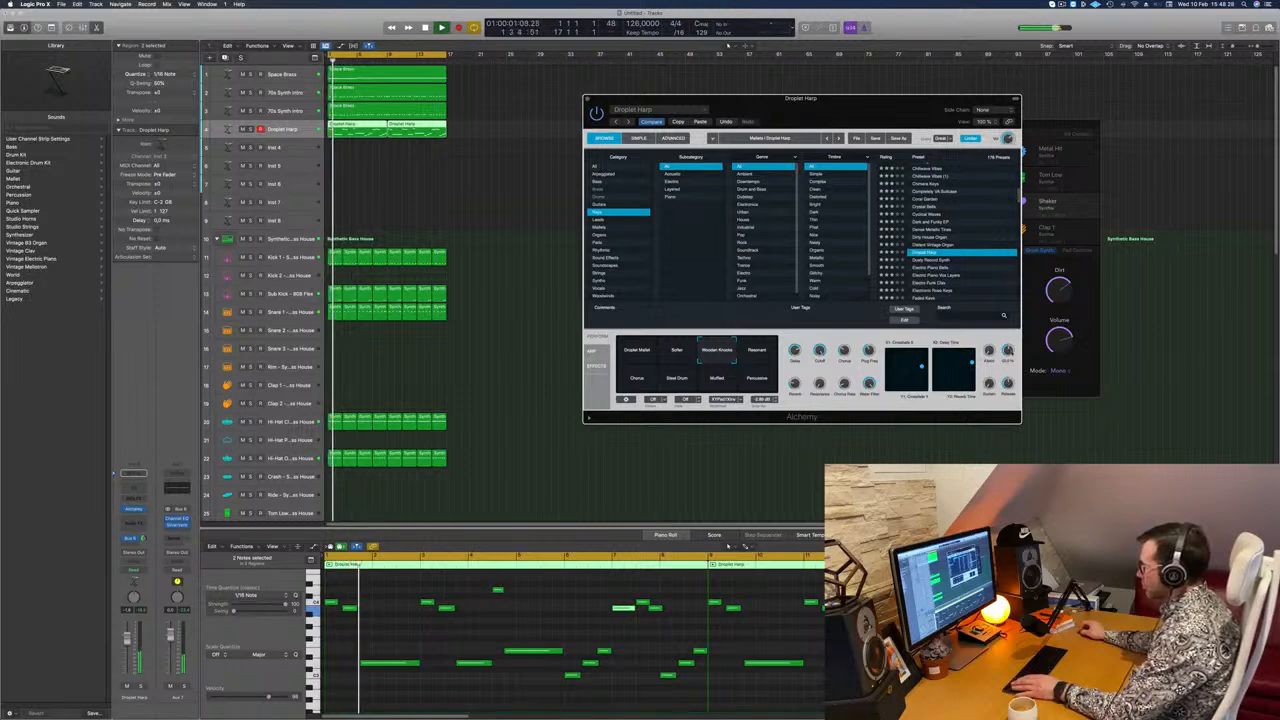
click(150, 551)
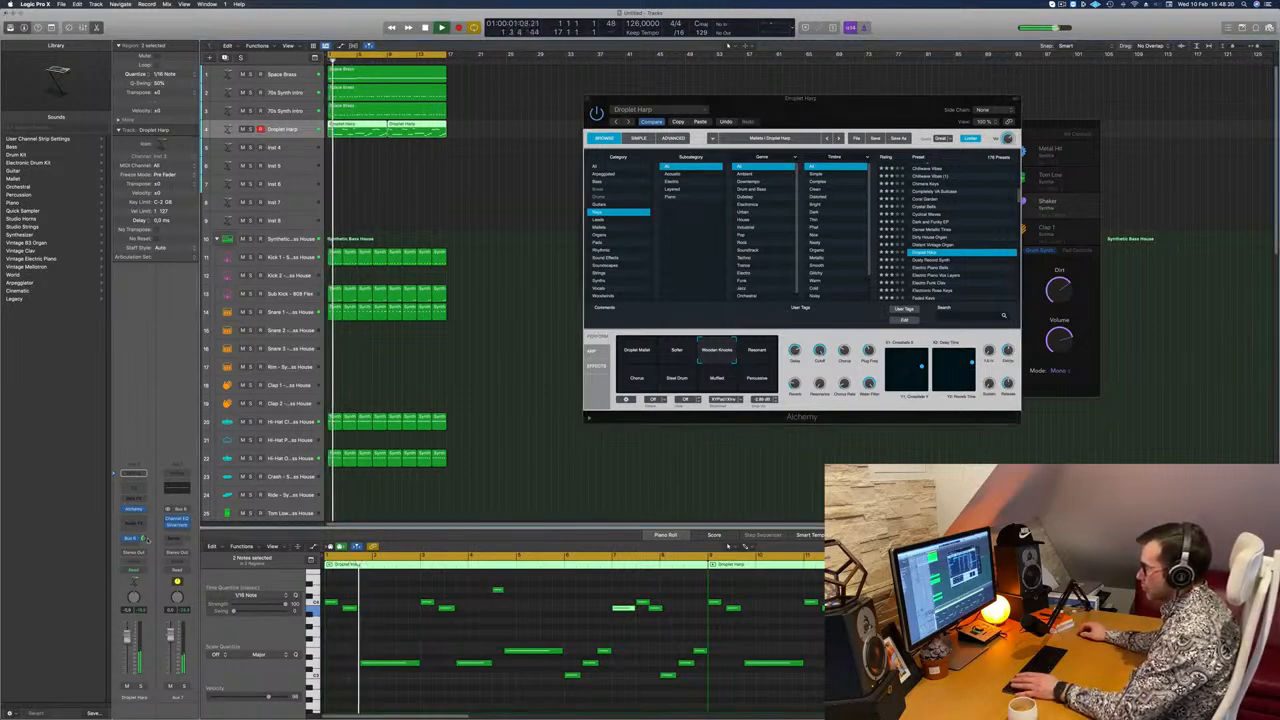
click(980, 353)
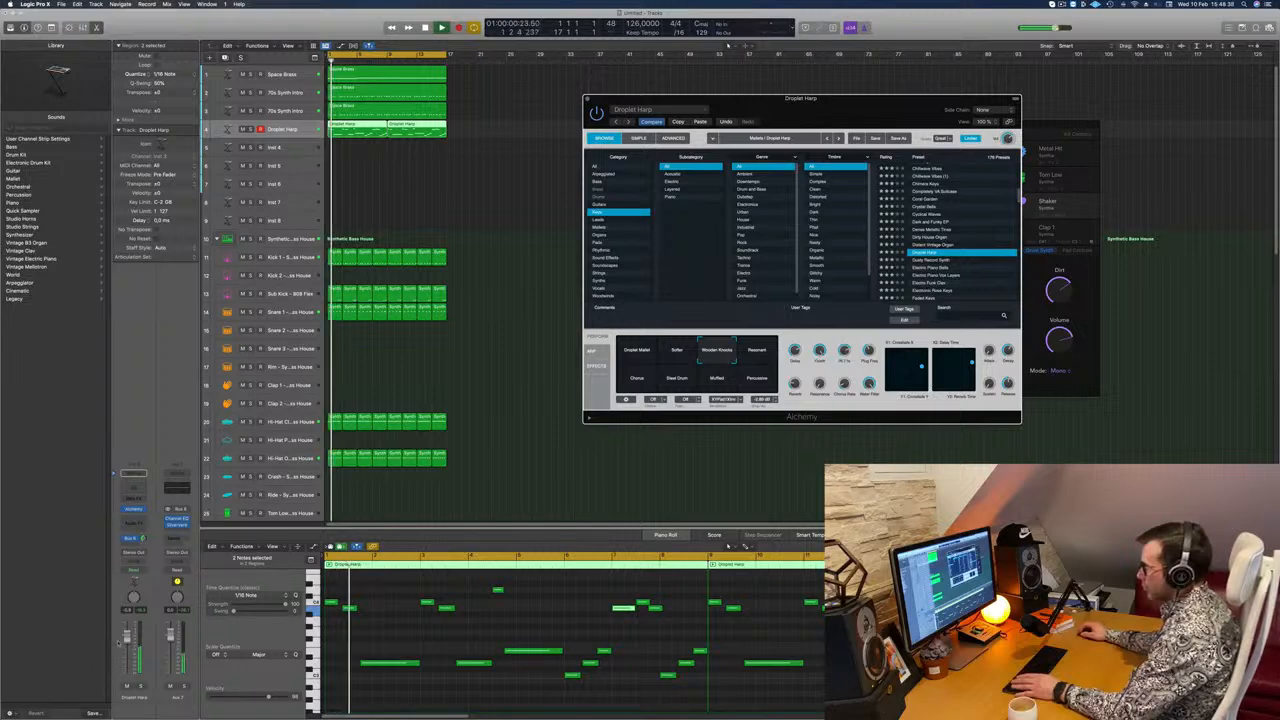
Step: Raise the Droplet Harp channel's volume slightly and replay the loop with the Alchemy window moved aside
drag(127, 637, 127, 630)
key(space)
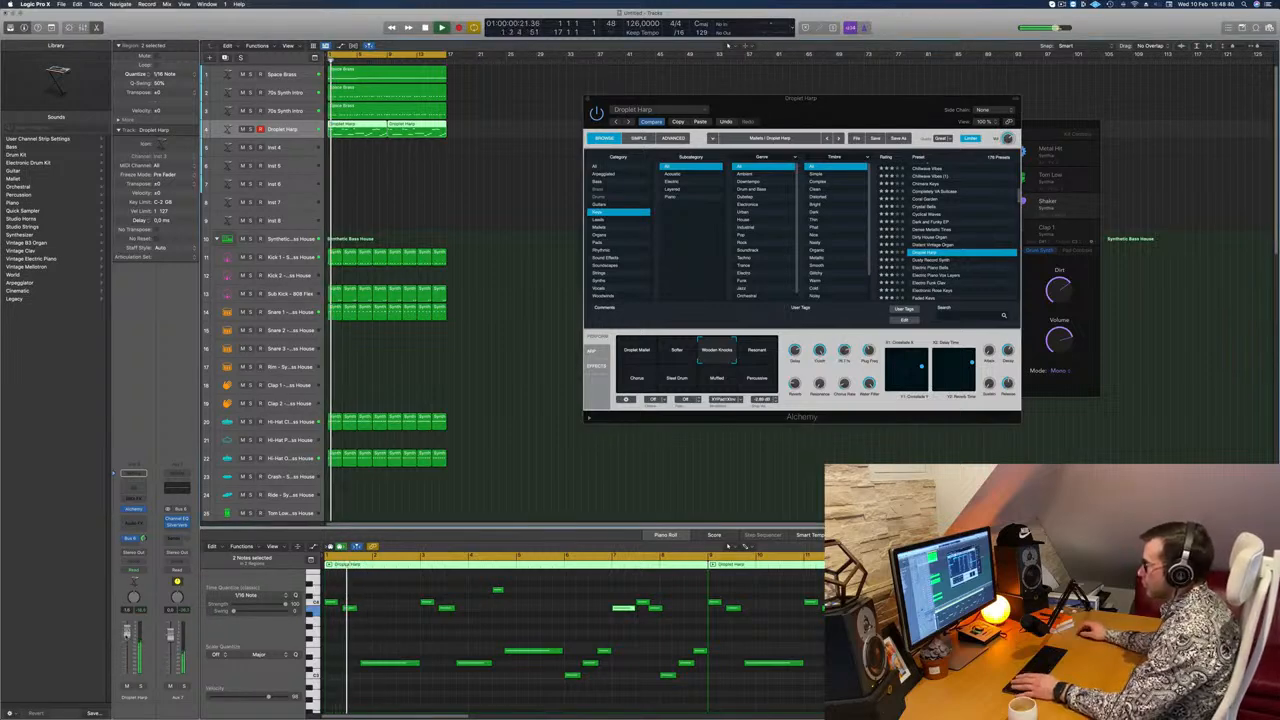
drag(838, 105, 826, 143)
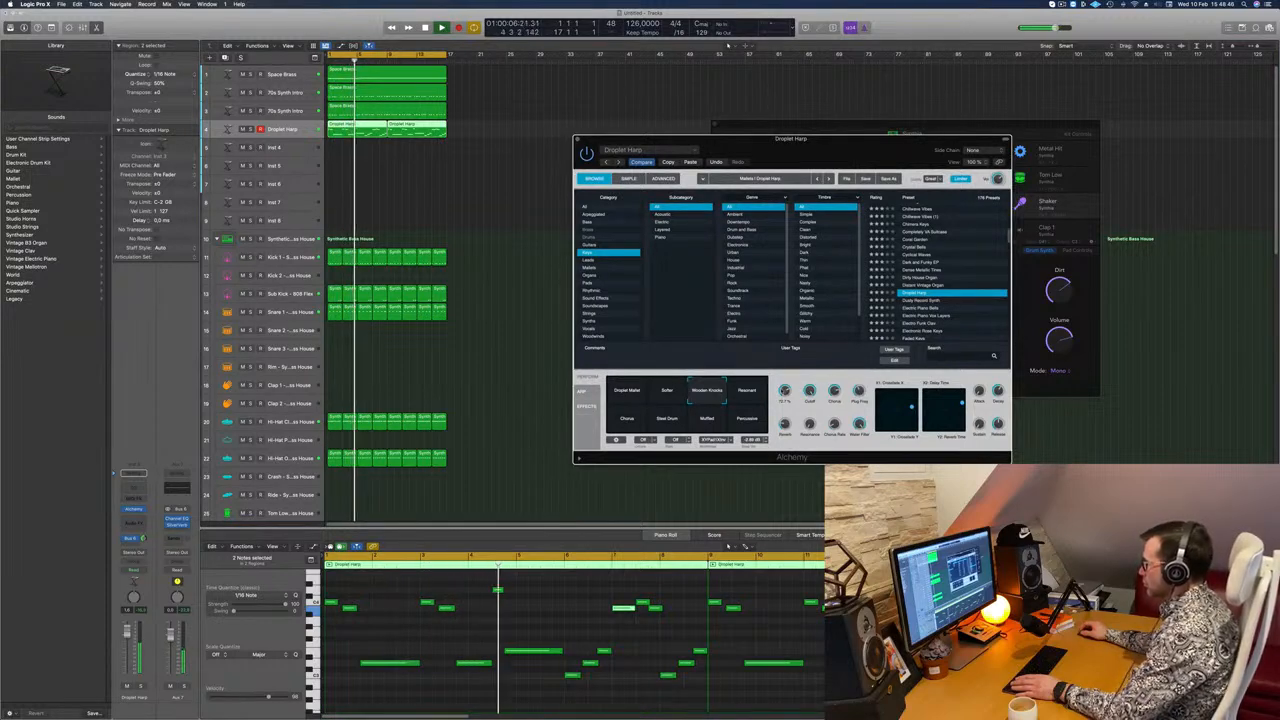
drag(829, 143, 923, 112)
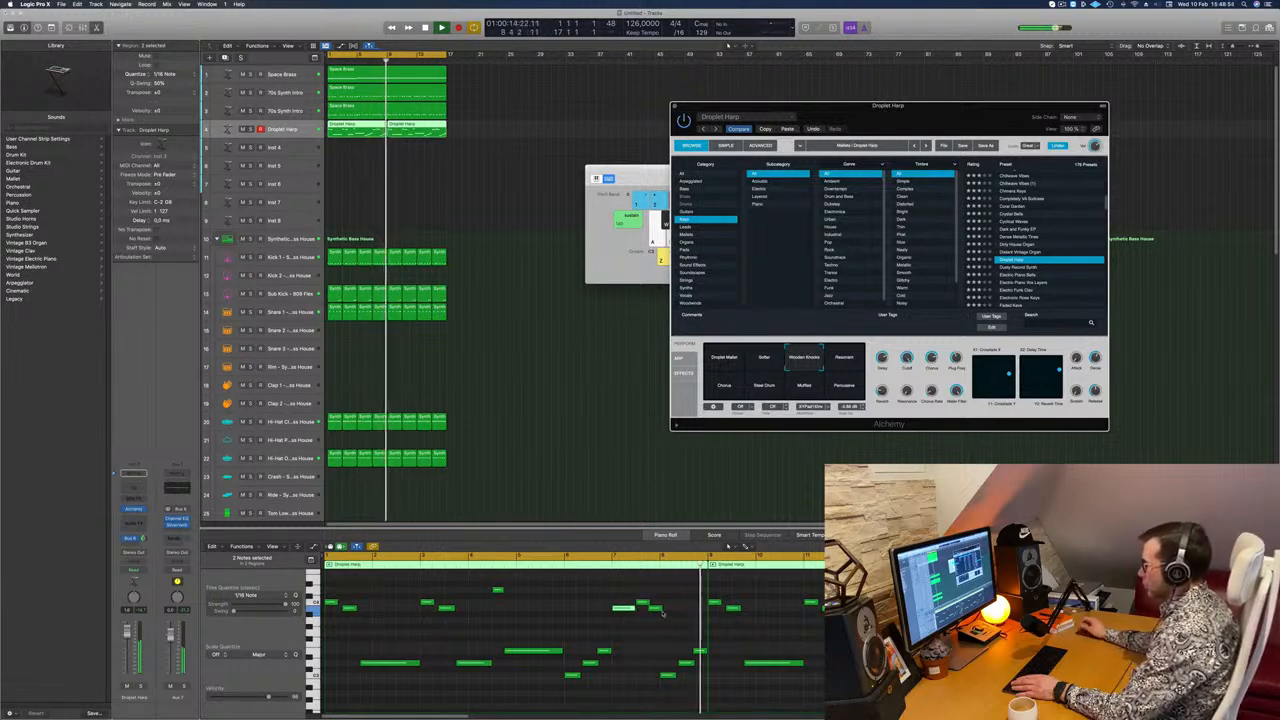
key(space)
Step: Split the first Droplet Harp region at bar 5 and park its second half and the following region at about bar 36
scroll(502, 606, up, 2)
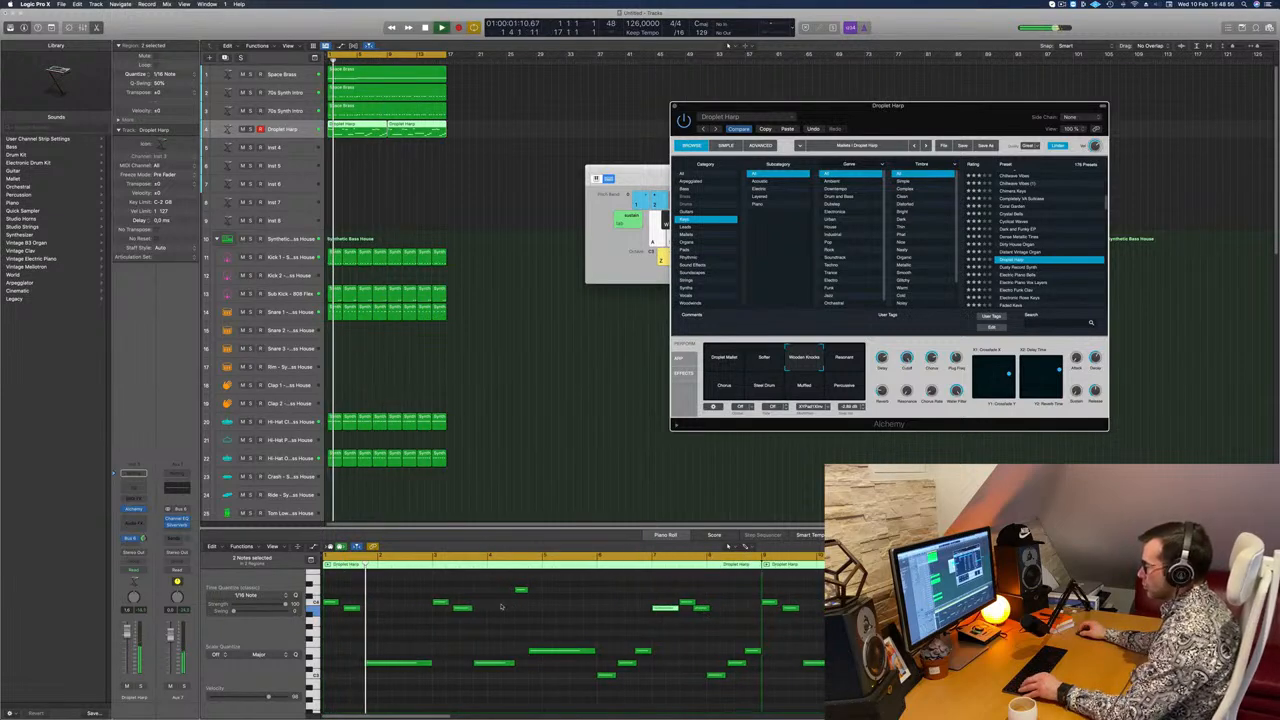
scroll(502, 606, down, 1)
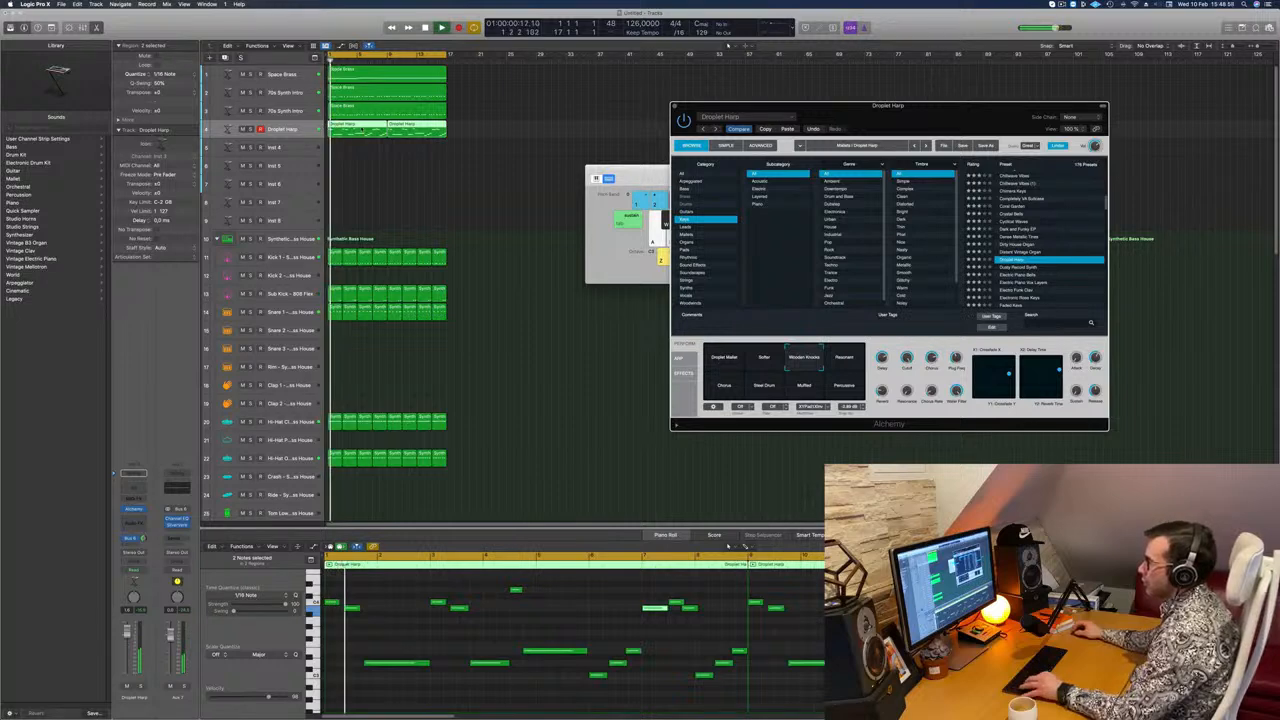
drag(358, 130, 332, 132)
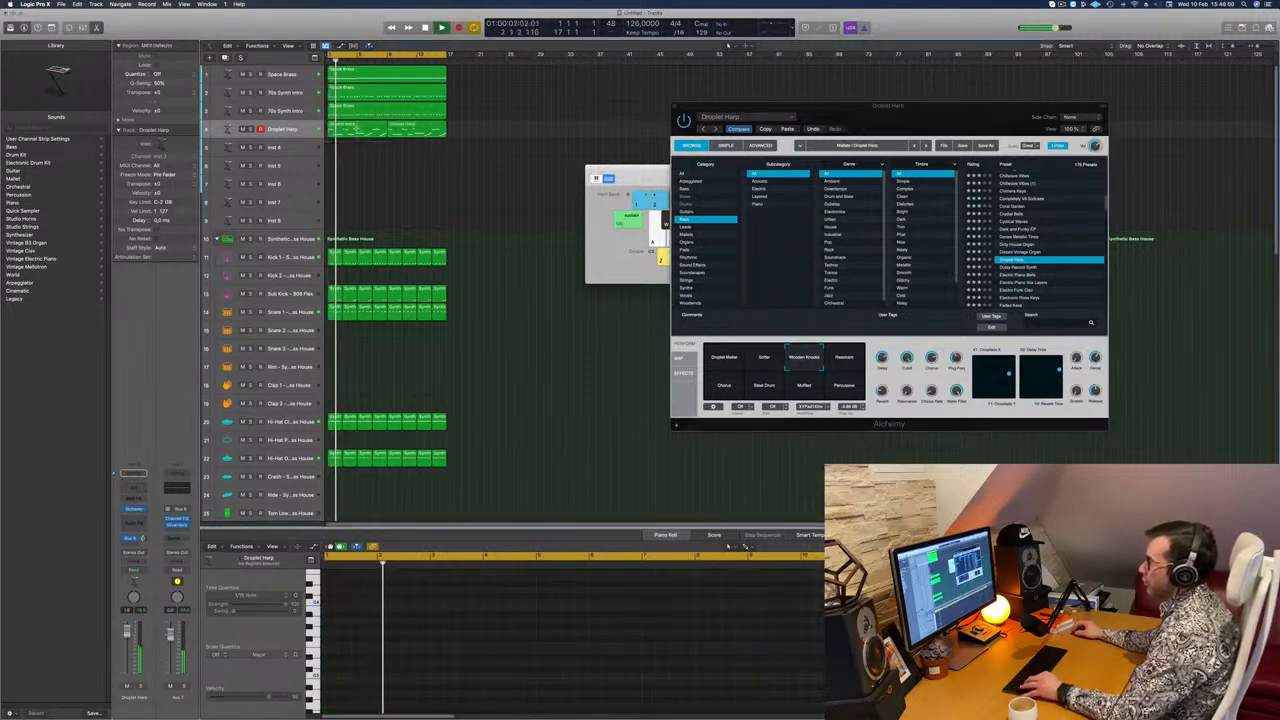
click(345, 132)
click(698, 232)
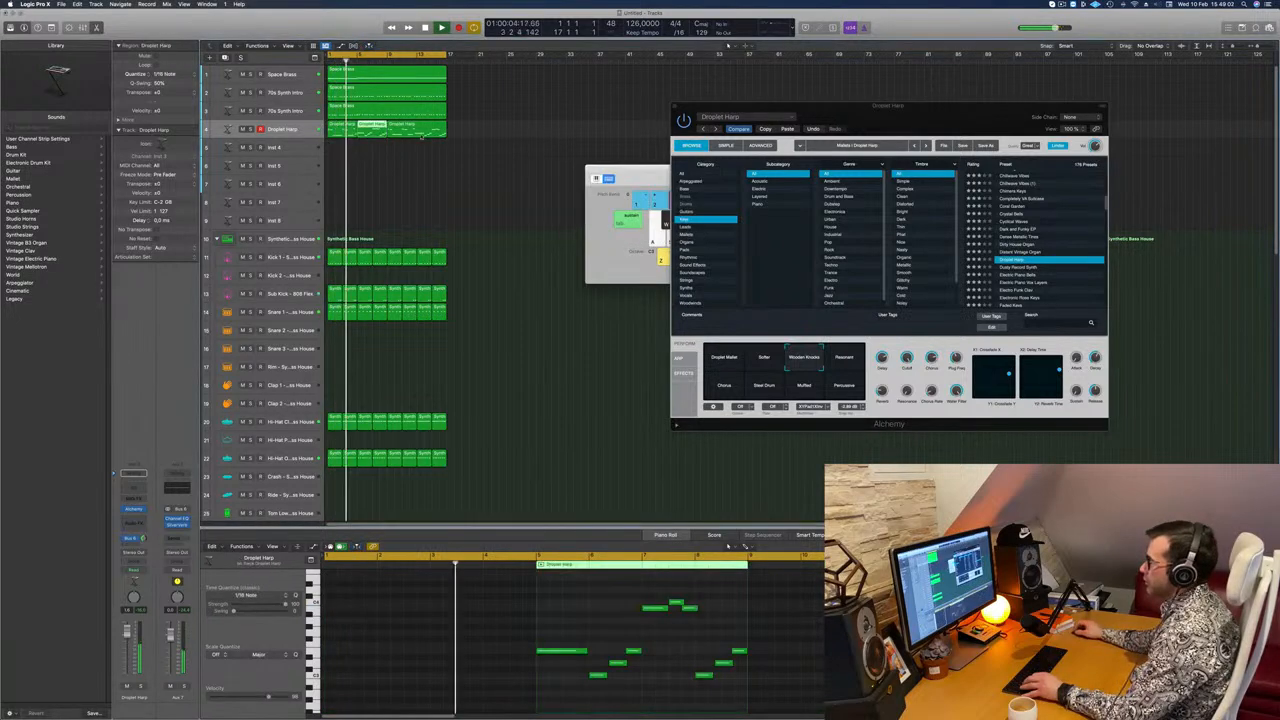
drag(376, 127, 610, 127)
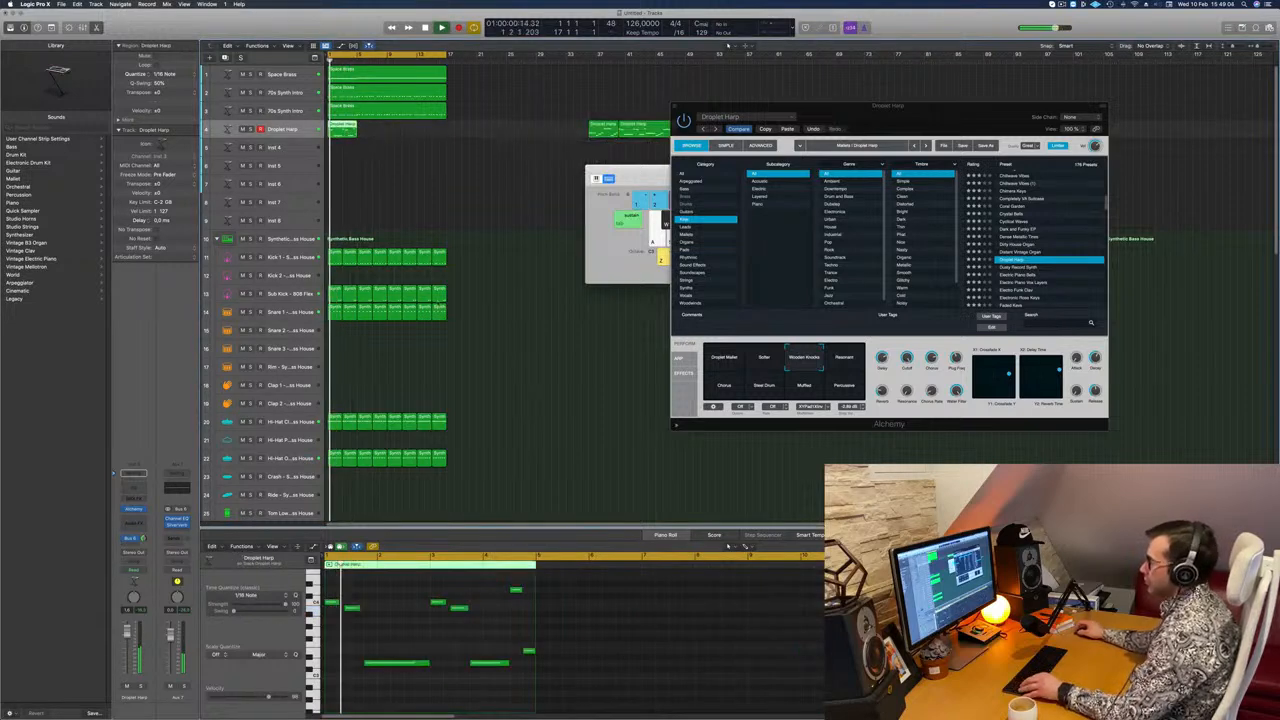
Step: Copy the remaining four-bar Droplet Harp region until four in a row fill the 16-bar cycle
key(space)
key(space)
drag(342, 125, 411, 133)
shift+click(348, 131)
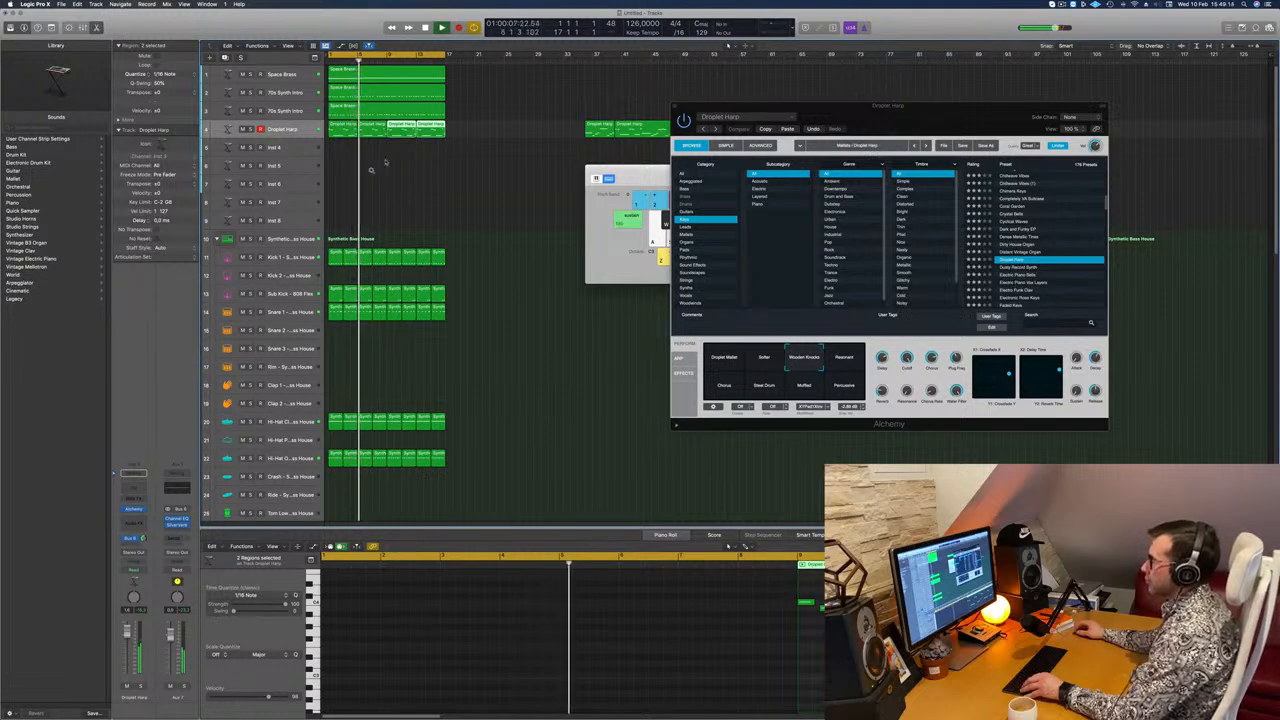
click(374, 180)
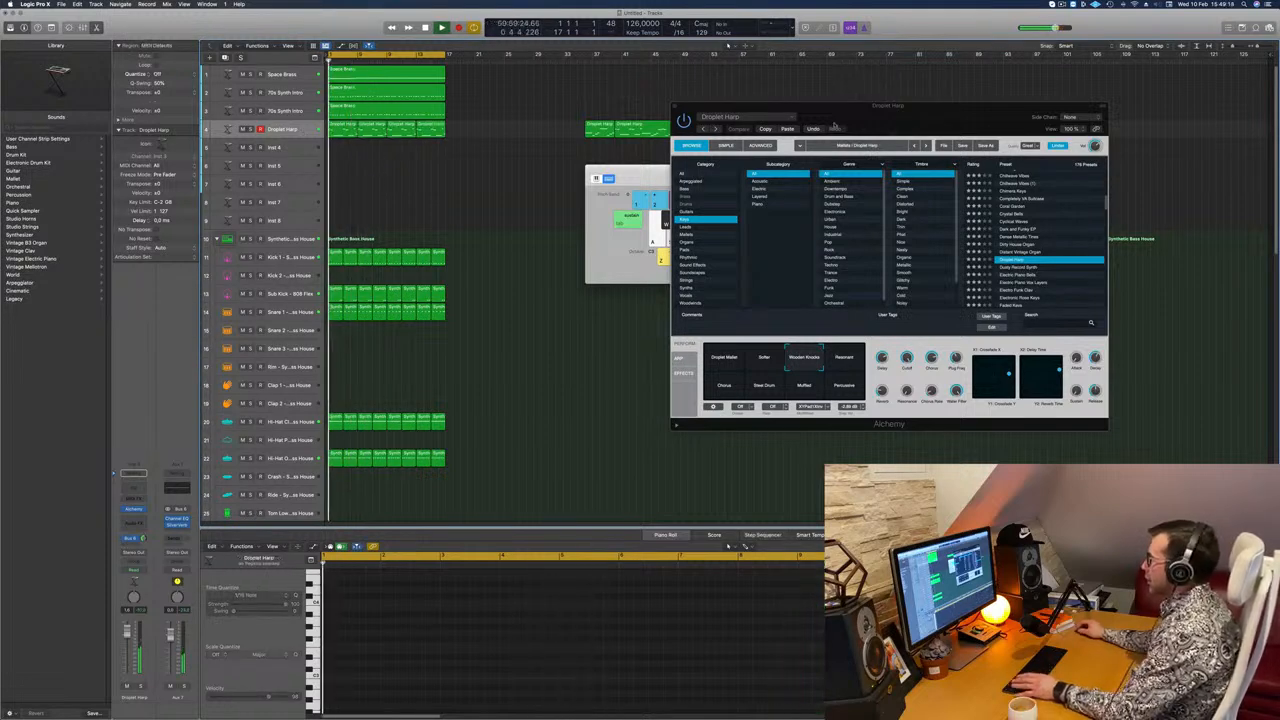
Step: Load the Dusty Record Synth preset in Alchemy for the melody track and lower the channel's volume
drag(815, 125, 560, 132)
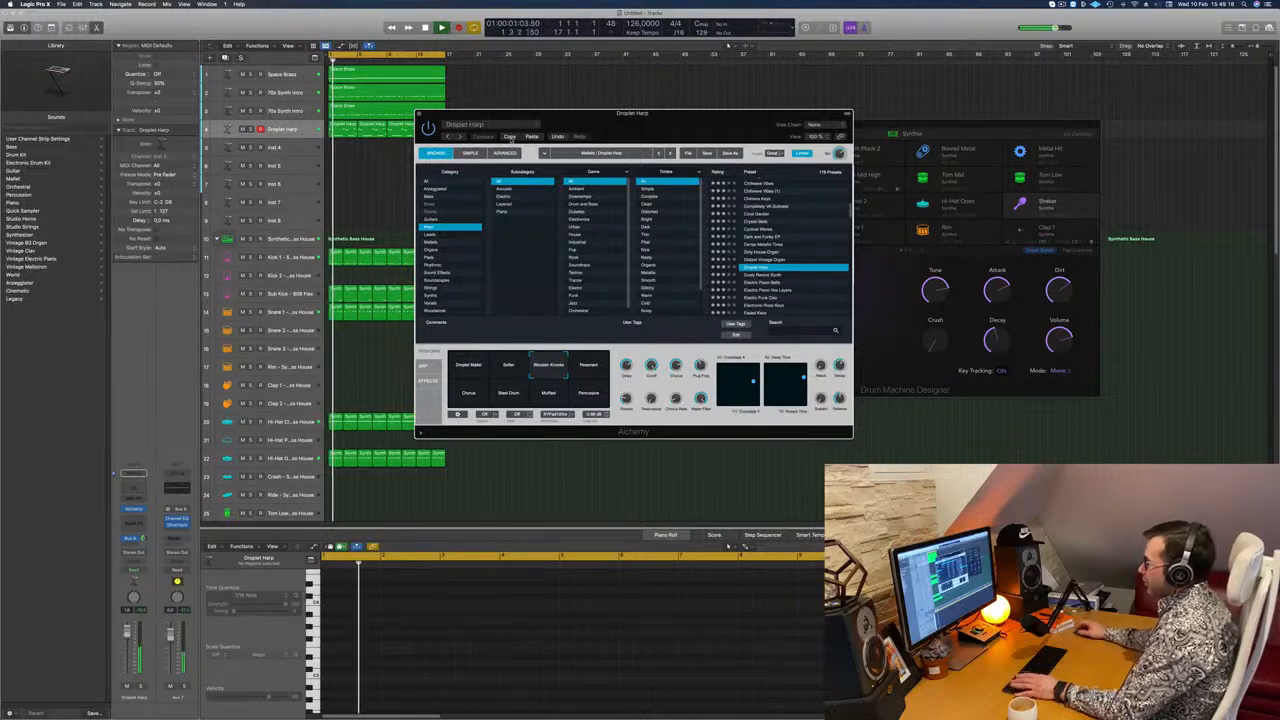
click(765, 275)
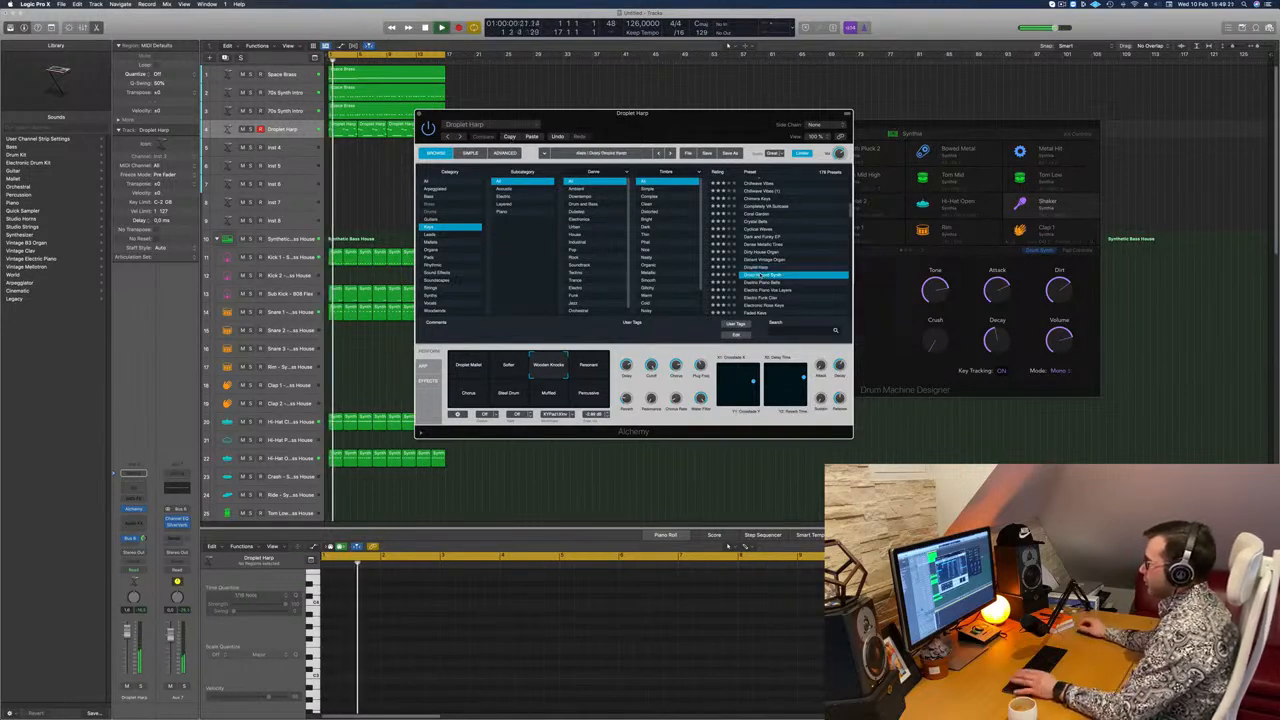
click(127, 648)
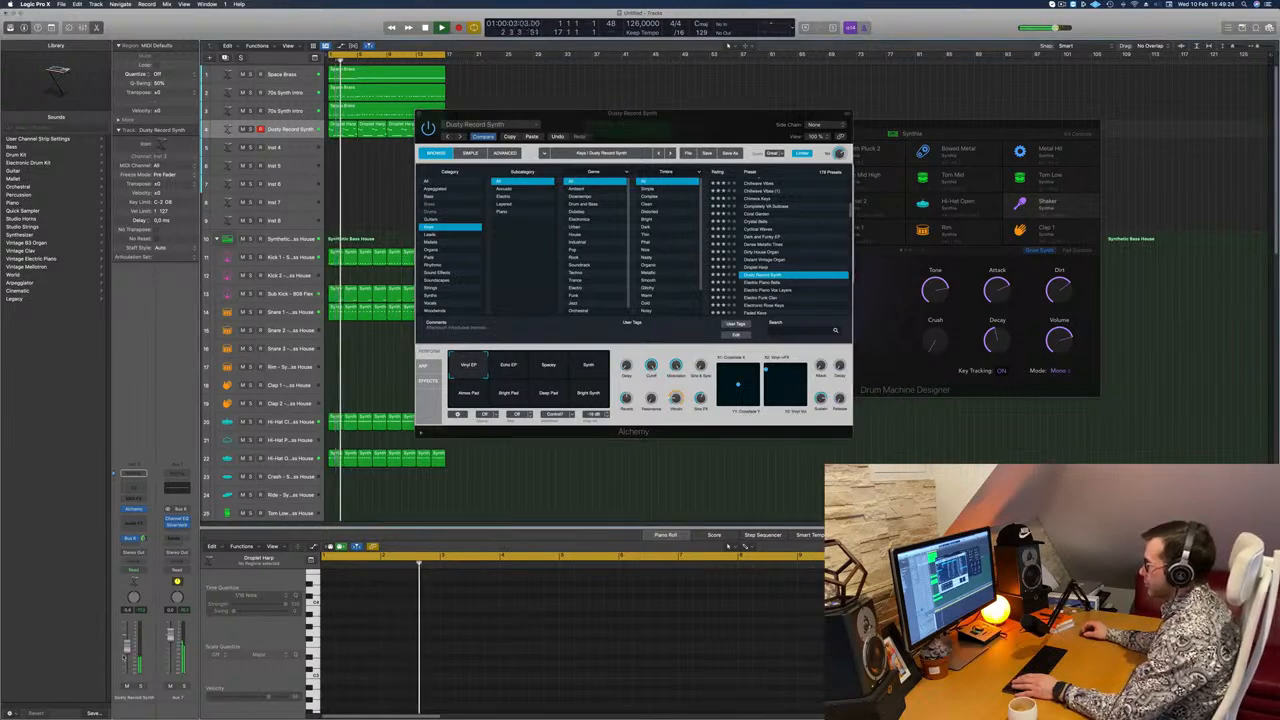
drag(739, 129, 765, 146)
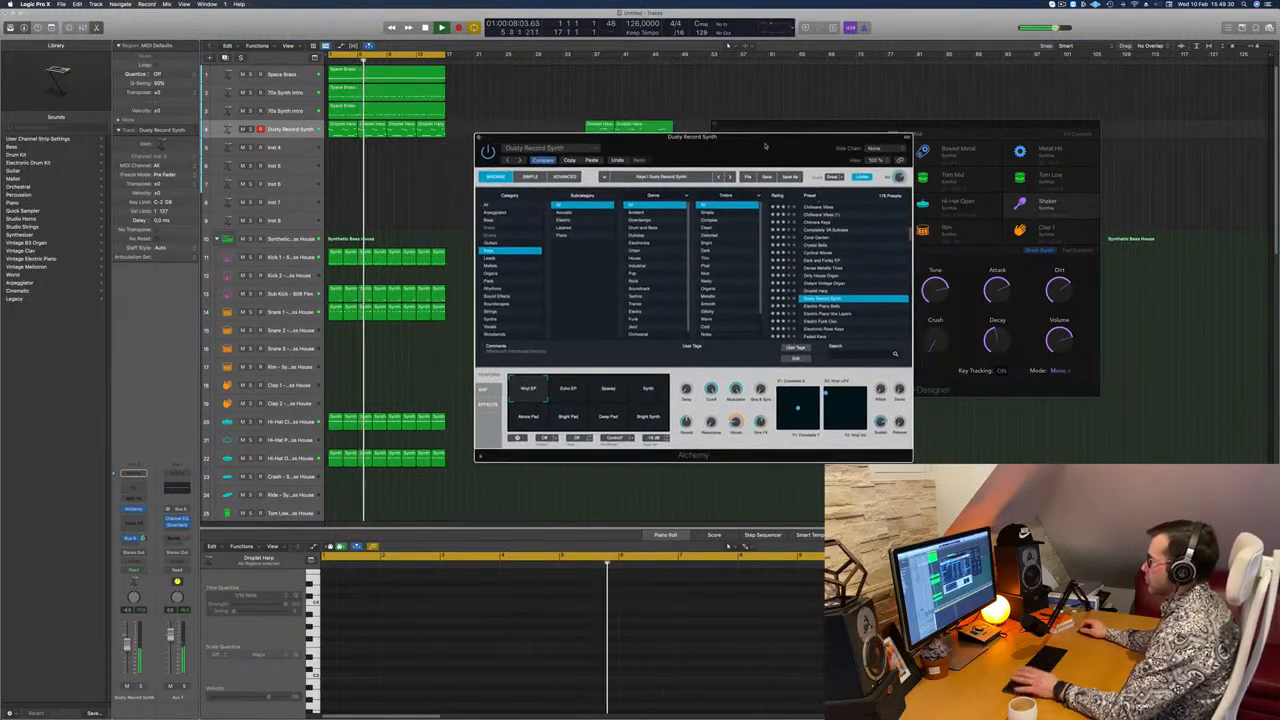
Step: Audition the Electro Funk Clav preset in Alchemy and settle on the Faded Keys preset
click(820, 321)
scroll(822, 310, down, 2)
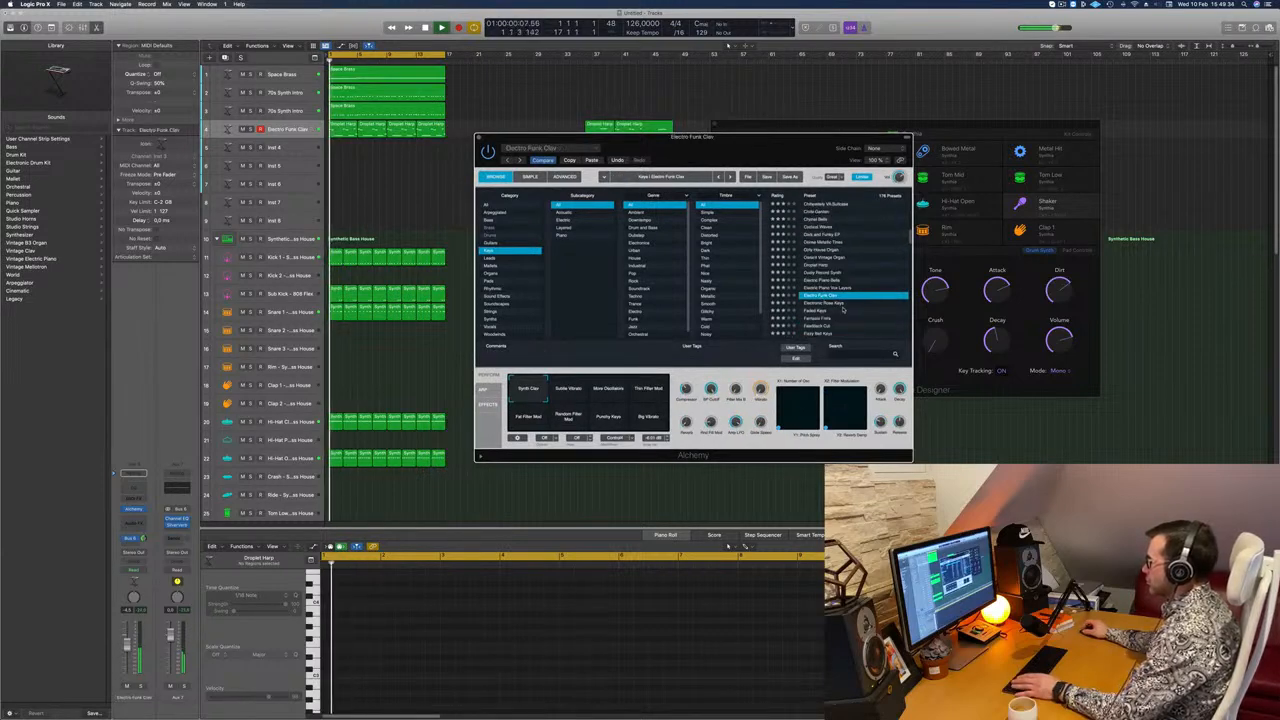
click(820, 294)
click(826, 300)
scroll(826, 296, down, 1)
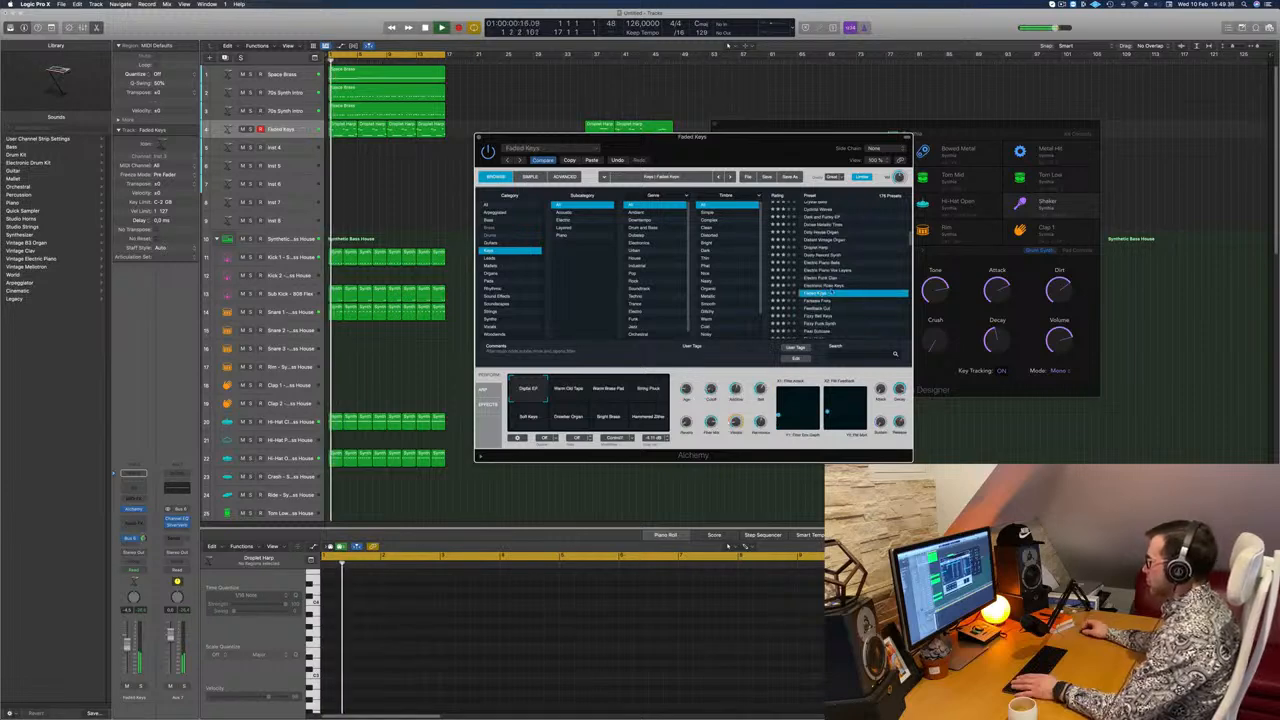
scroll(840, 285, down, 3)
Step: Choose the Warm Old Tape performance variation of Faded Keys and raise the channel's volume slightly
mouse_move(749, 153)
mouse_down()
mouse_move(769, 140)
mouse_move(741, 137)
mouse_move(755, 139)
mouse_up()
click(573, 379)
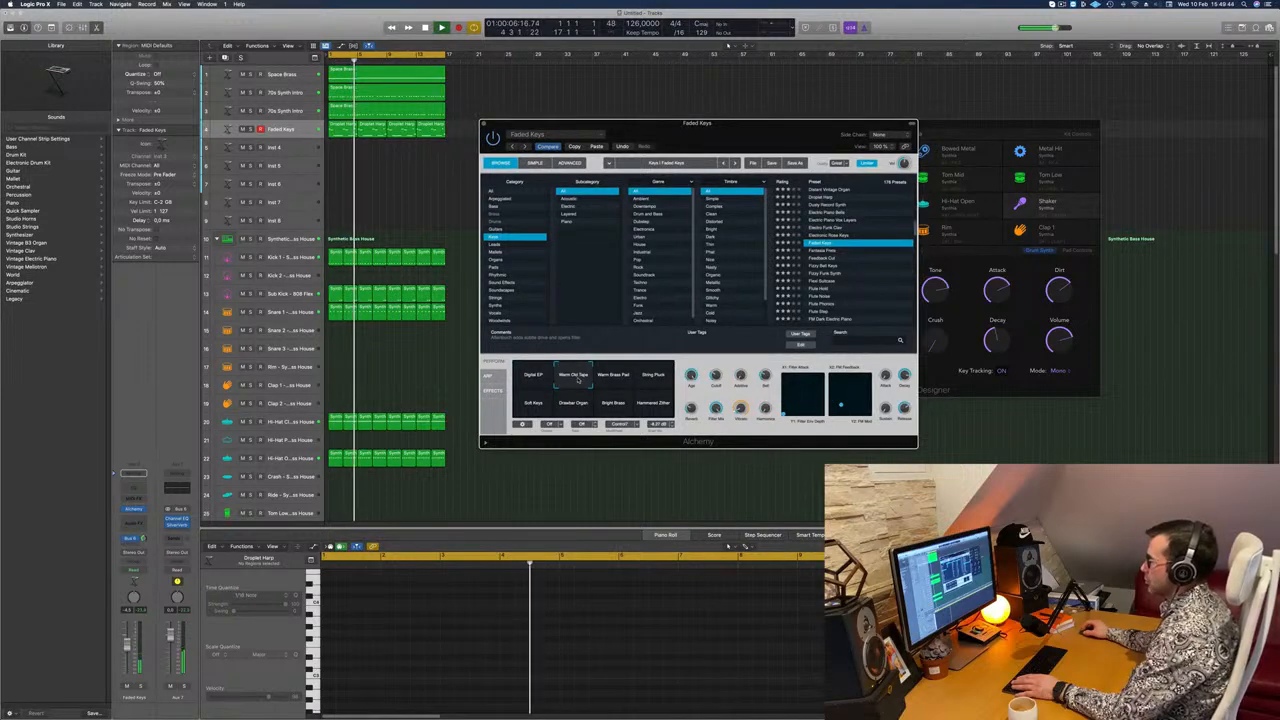
drag(127, 644, 127, 640)
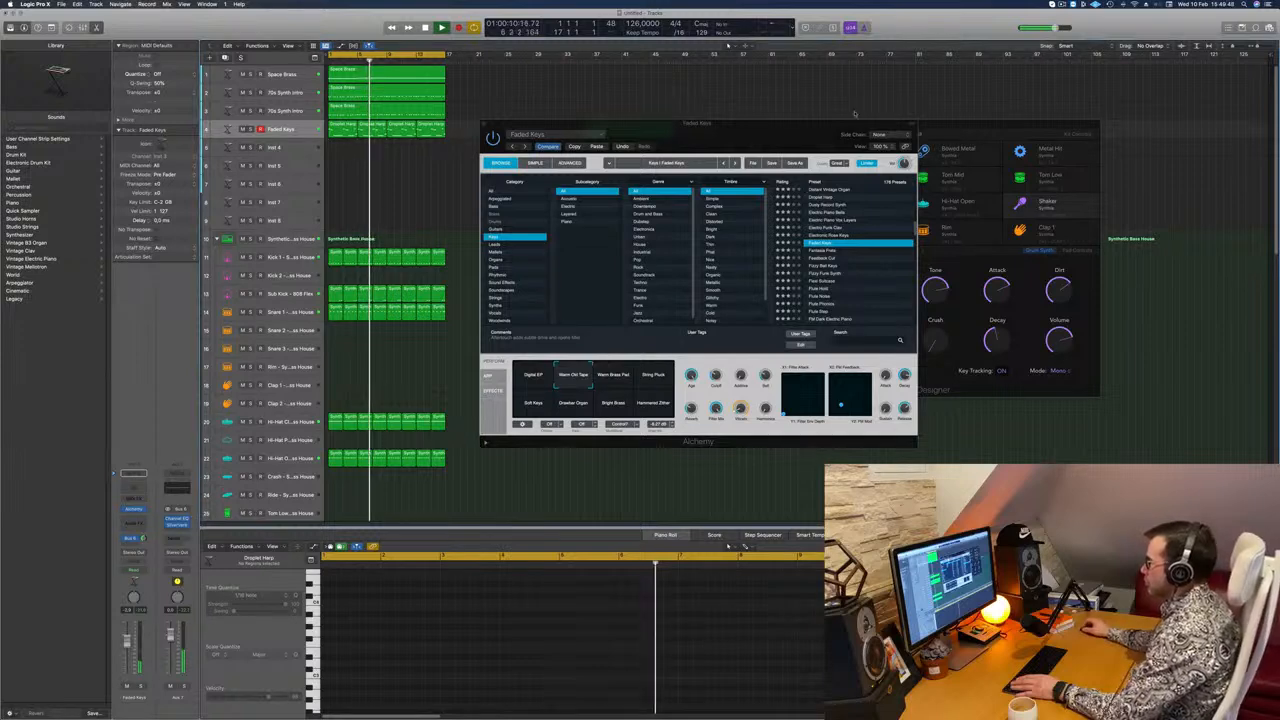
drag(718, 128, 800, 153)
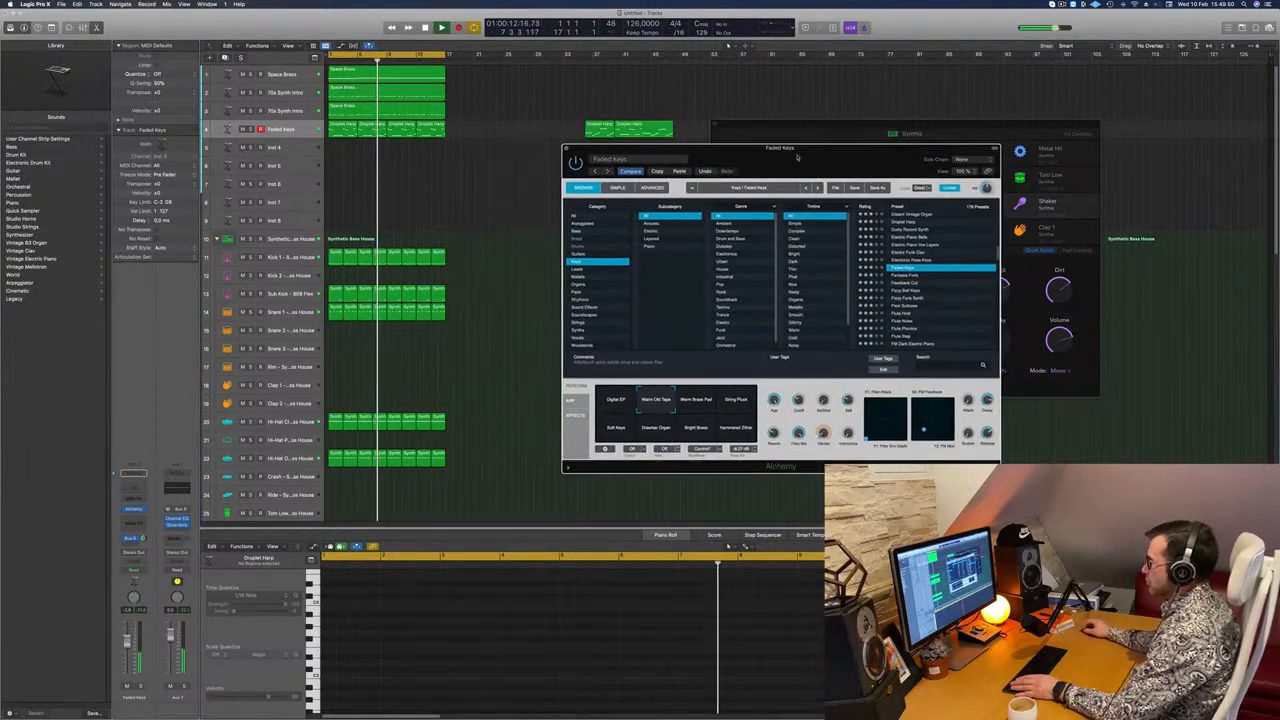
Step: Audition the Warm Brass Pad, String Pluck, Soft Keys and other Faded Keys variations, then return to Warm Old Tape
click(697, 402)
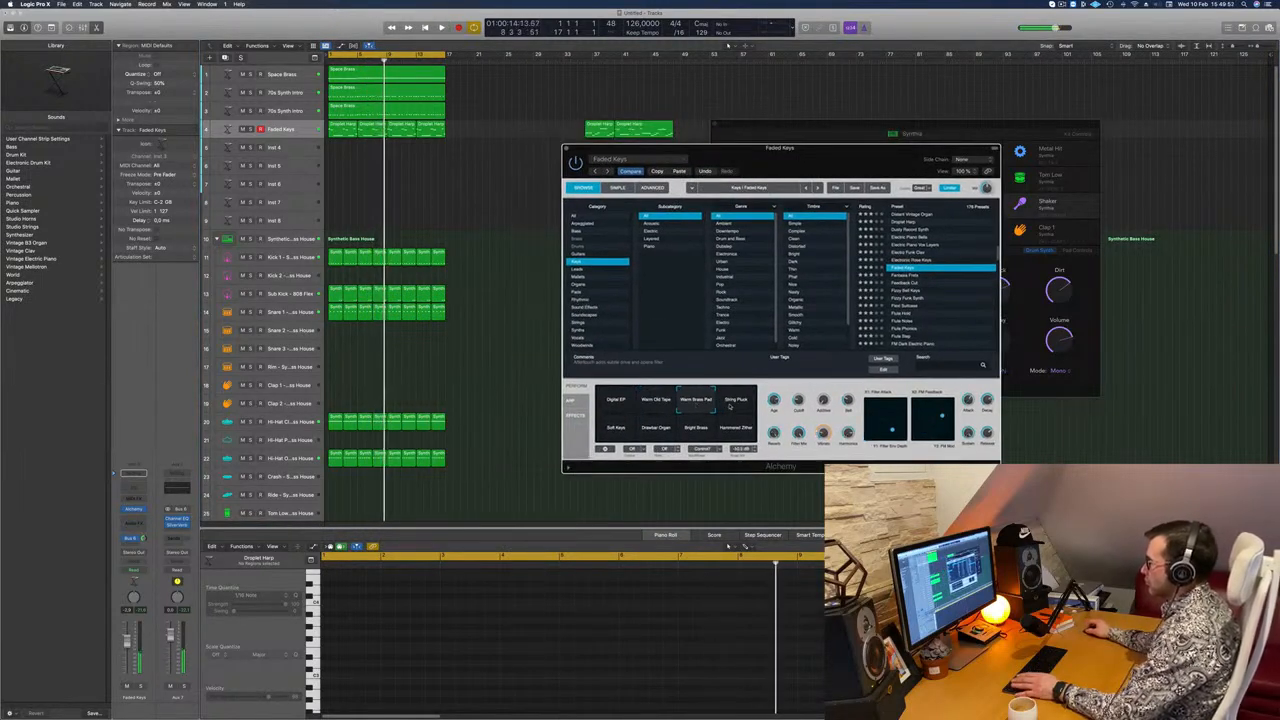
click(738, 400)
click(616, 434)
click(656, 432)
click(692, 430)
click(651, 406)
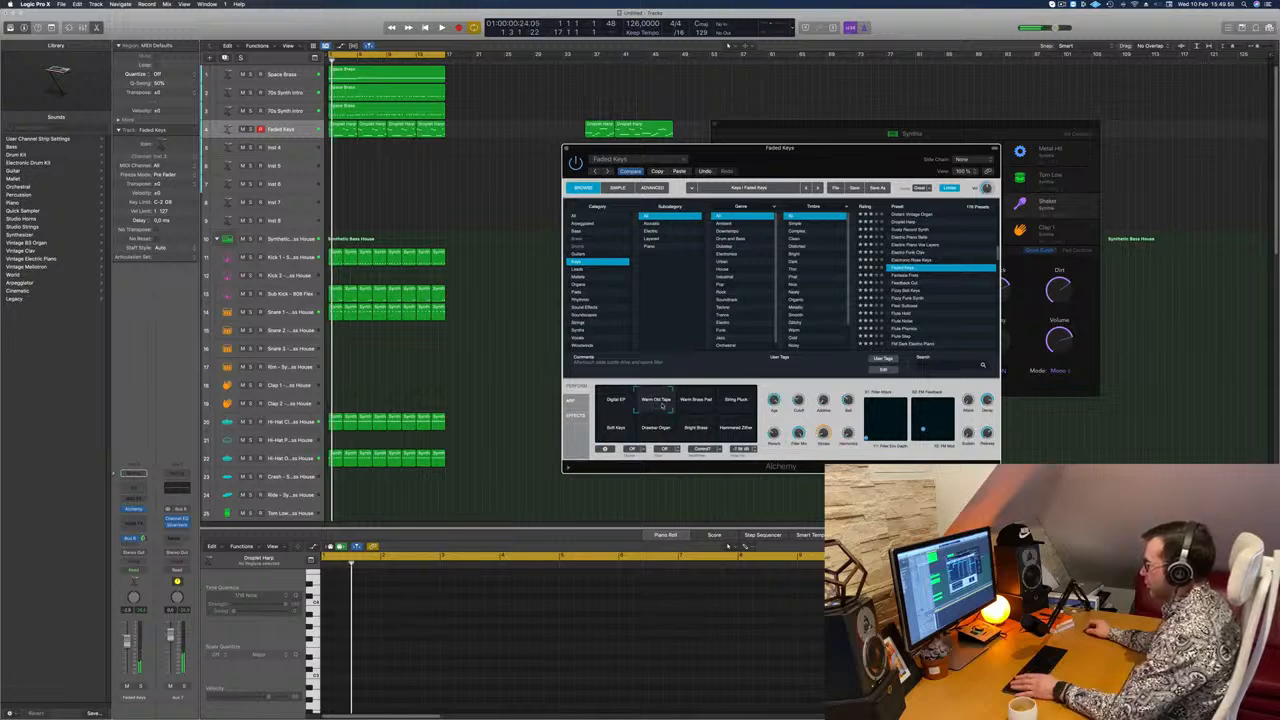
Step: Close the Alchemy window, move the Musical Typing keyboard aside and delete the spare Droplet Harp regions beyond bar 33
drag(801, 158, 867, 163)
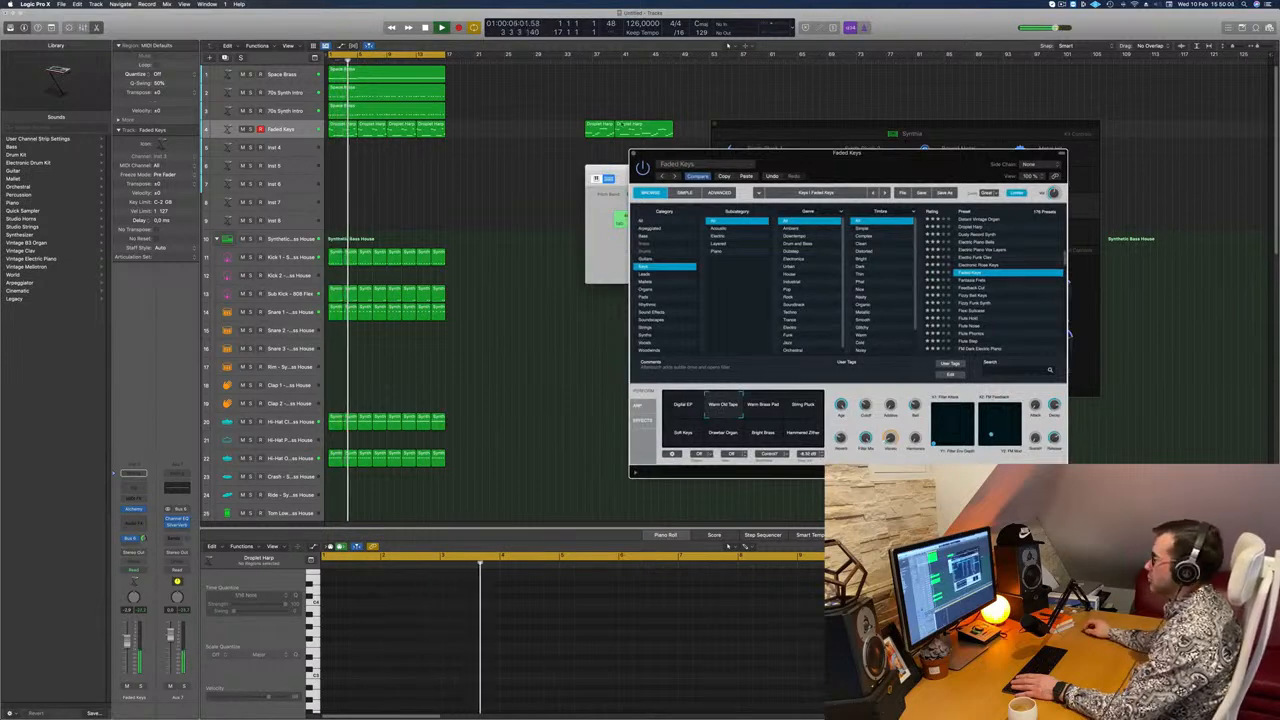
click(633, 154)
drag(796, 193, 988, 211)
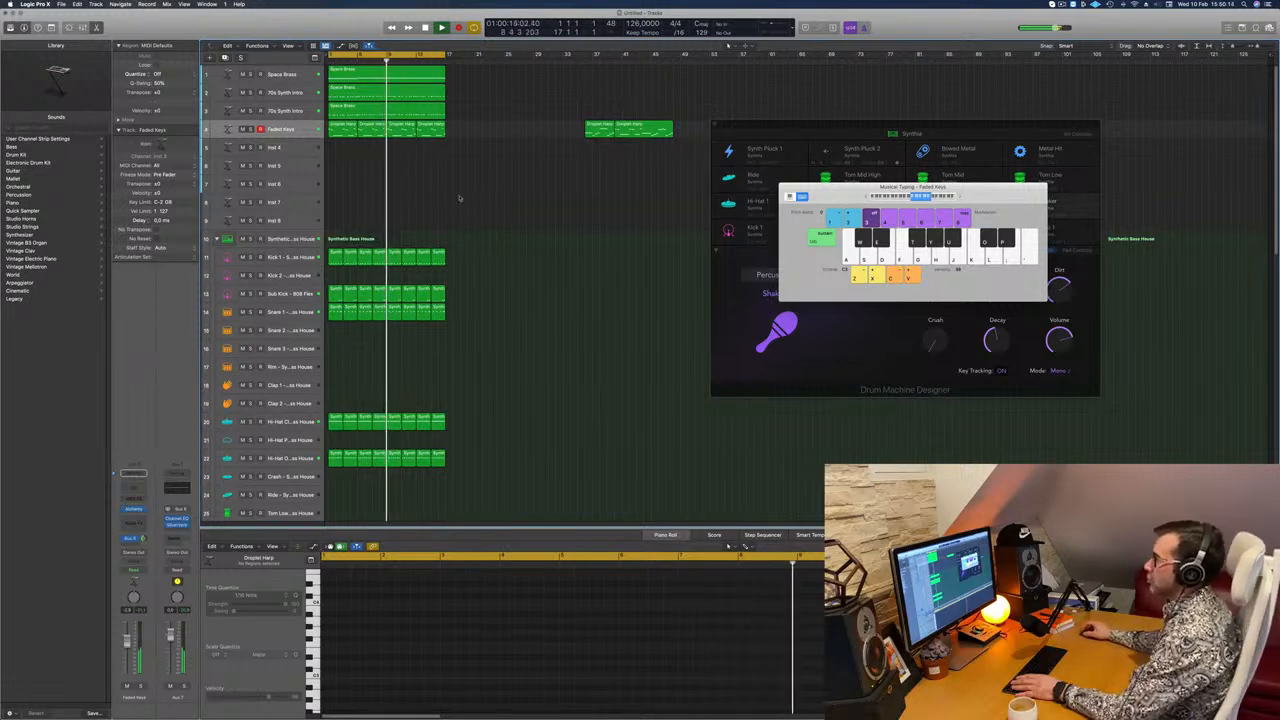
click(641, 128)
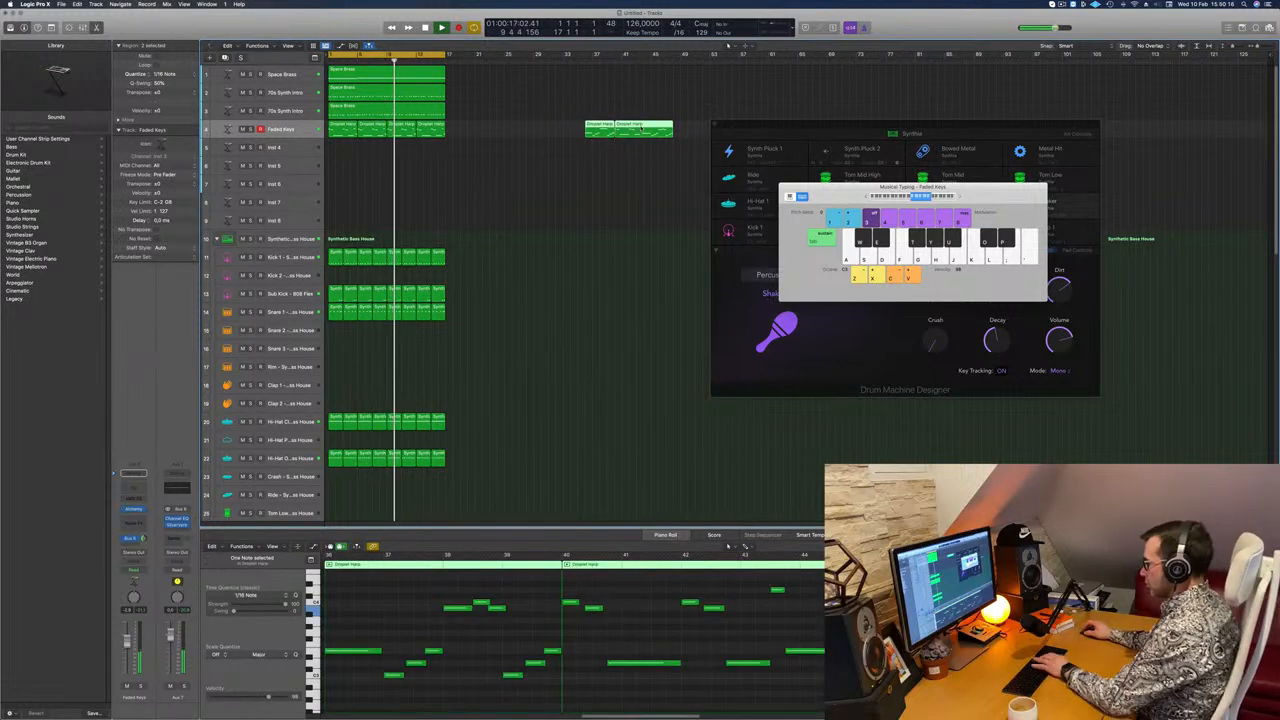
key(Delete)
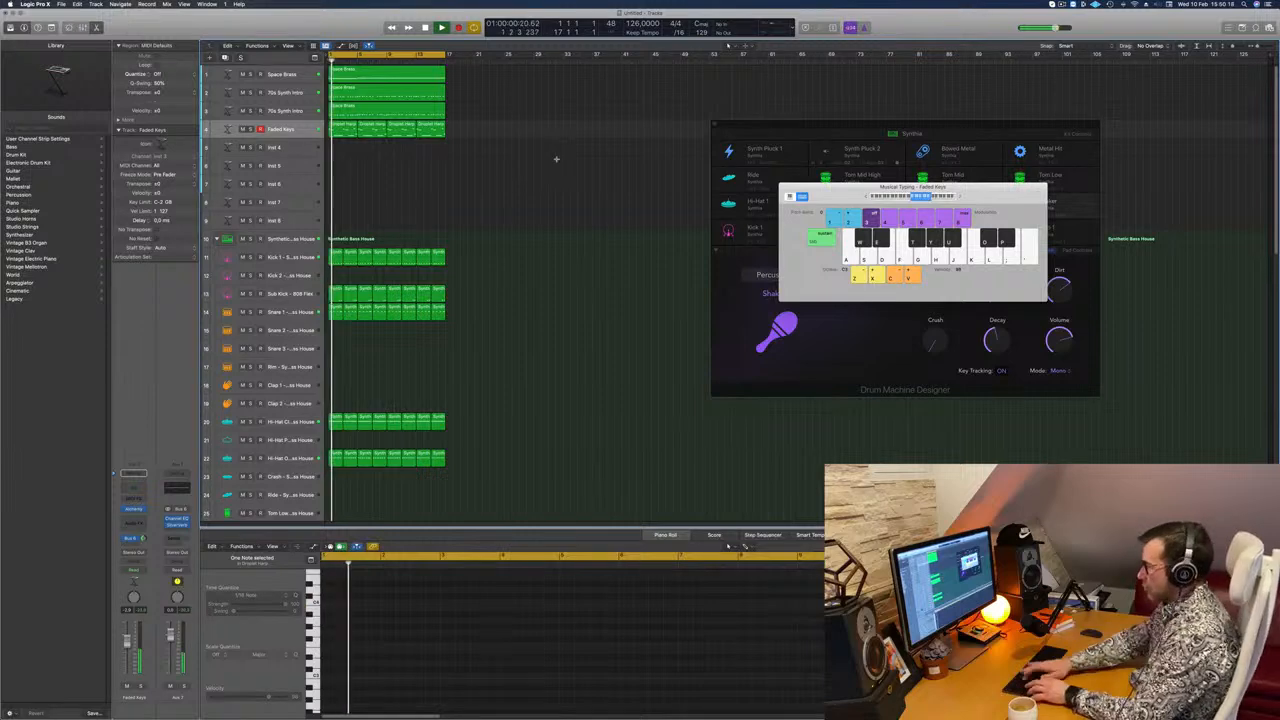
Step: Repeat all regions in the arrangement once directly after the first 16 bars
key(super+a)
key(super+r)
click(545, 167)
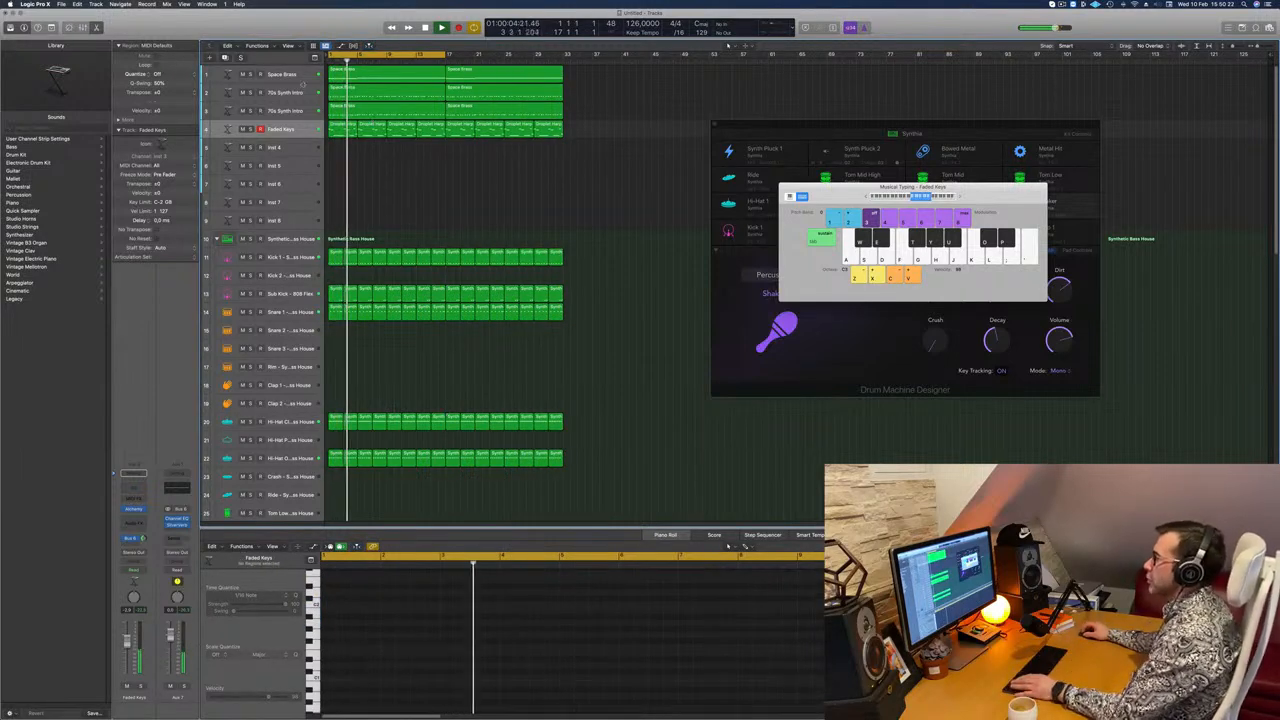
Step: Hide Musical Typing, open the Mixer and solo the second 70s Synth Intro and the Faded Keys channels
click(284, 92)
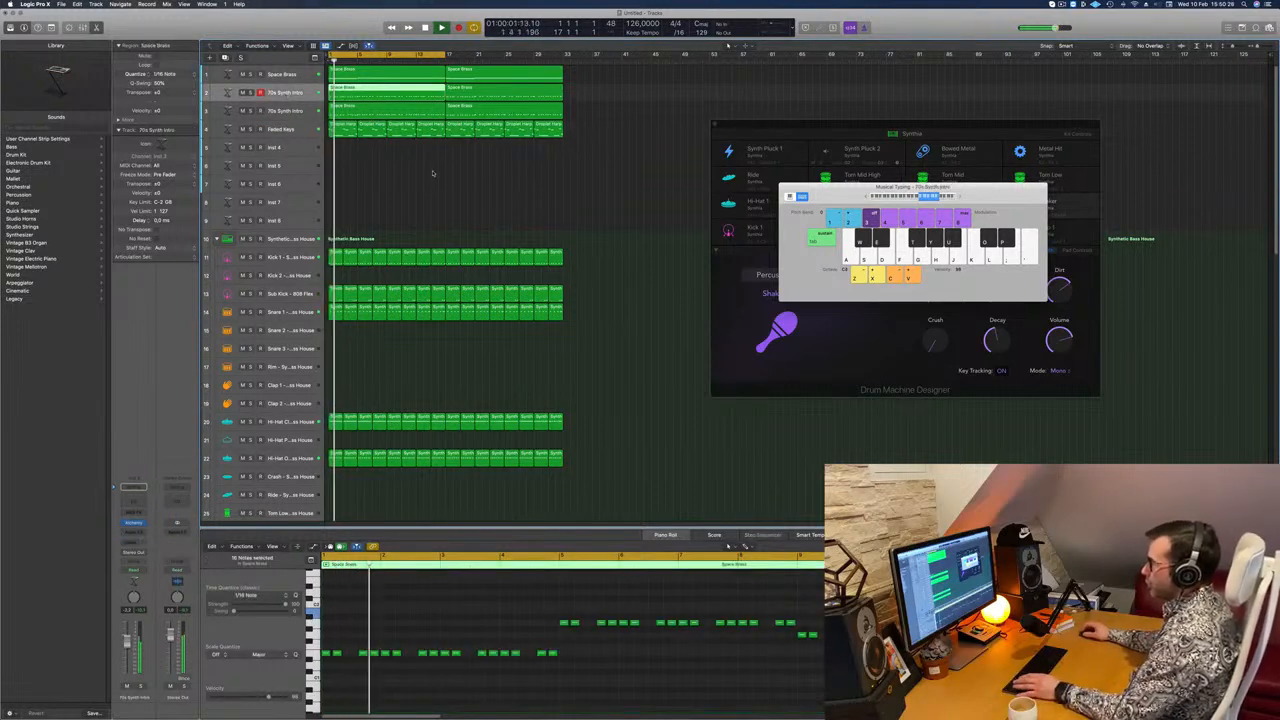
click(434, 174)
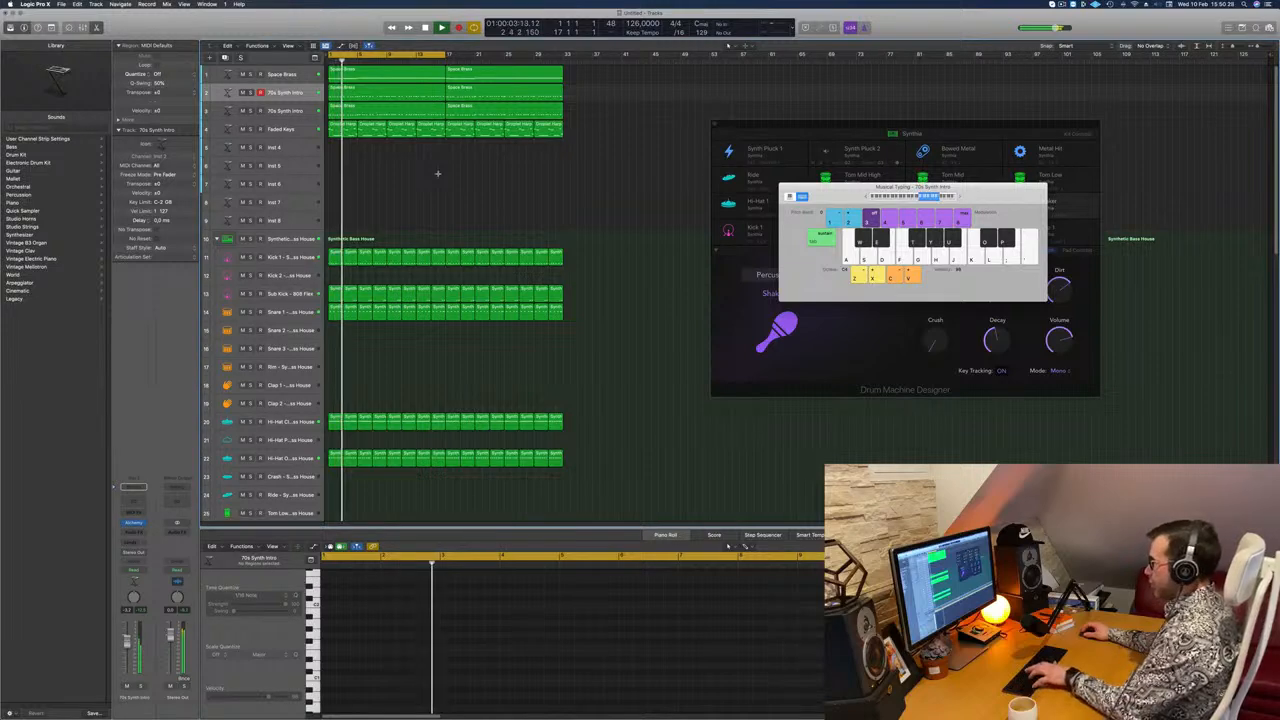
key(super+k)
key(x)
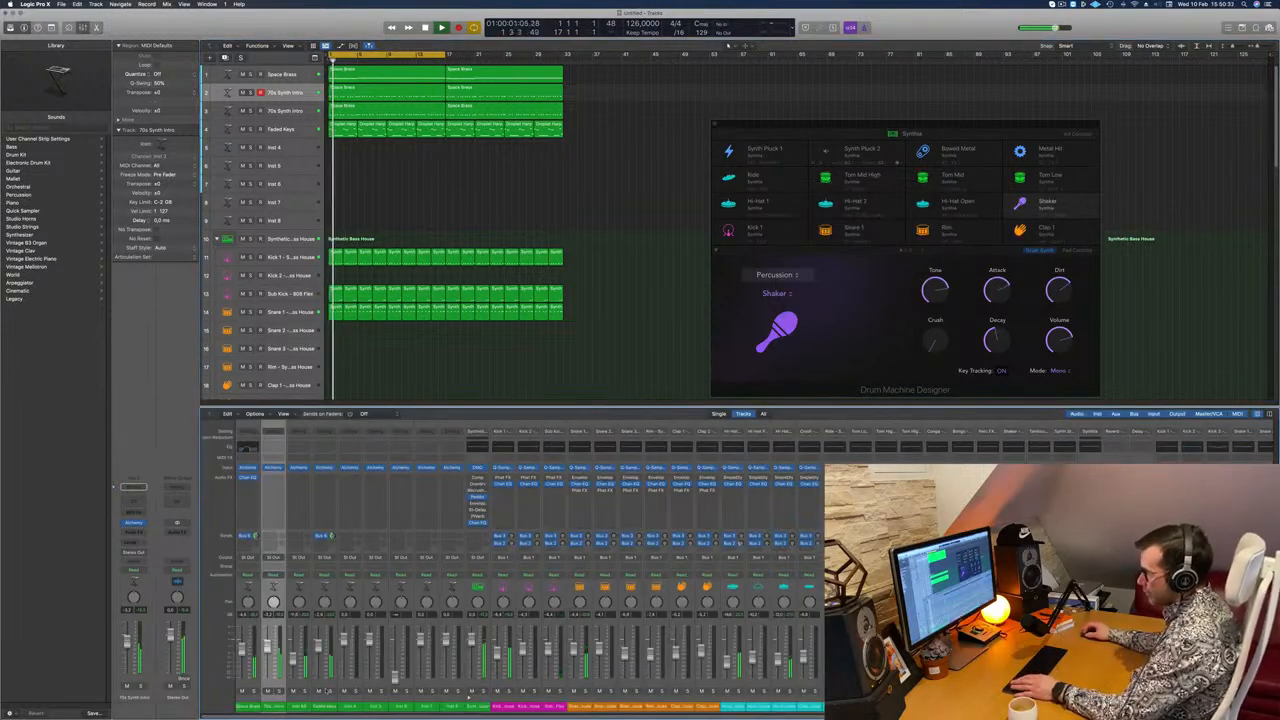
click(305, 691)
click(331, 691)
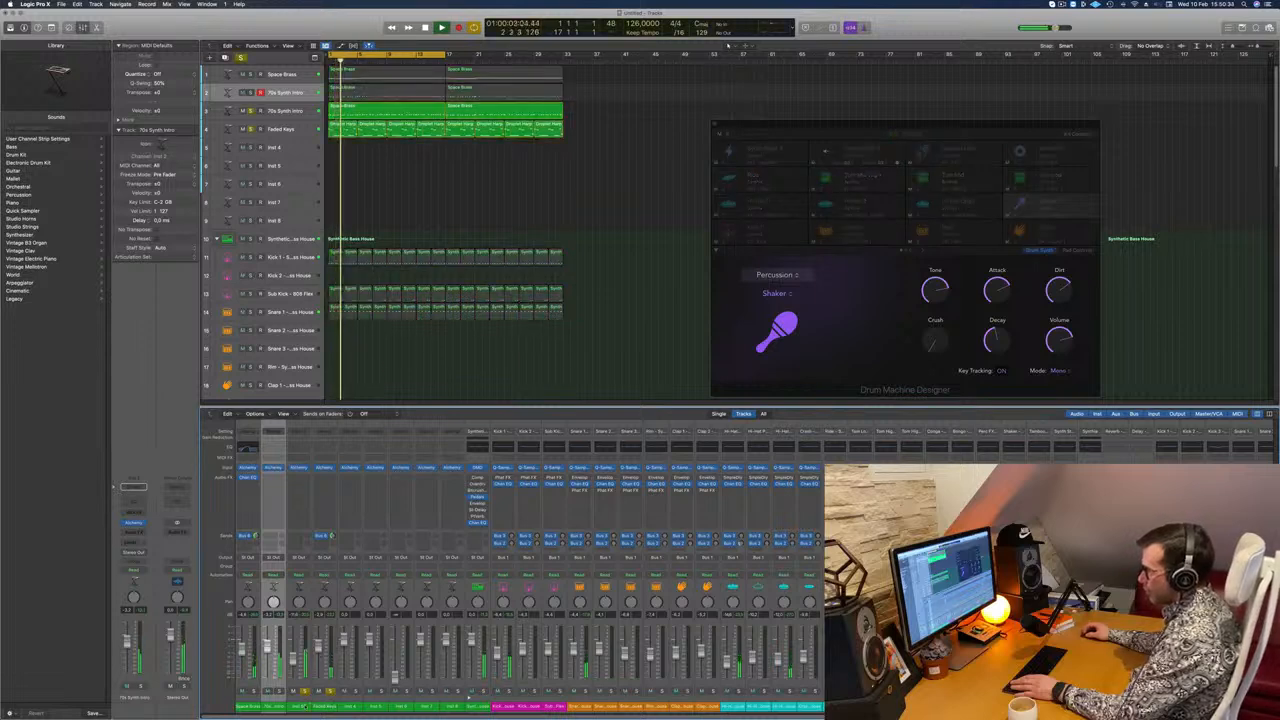
Step: Unsolo the Faded Keys channel and solo the first 70s Synth Intro alongside the second
drag(305, 708, 331, 710)
click(328, 705)
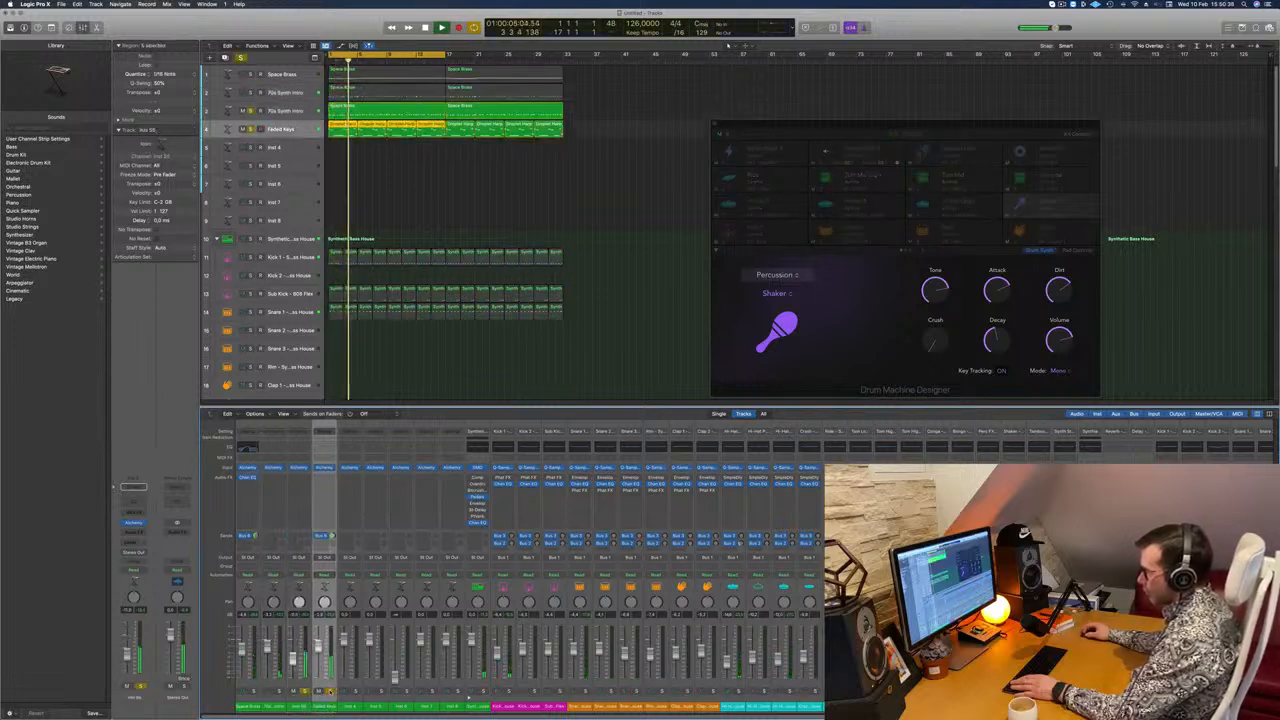
click(331, 691)
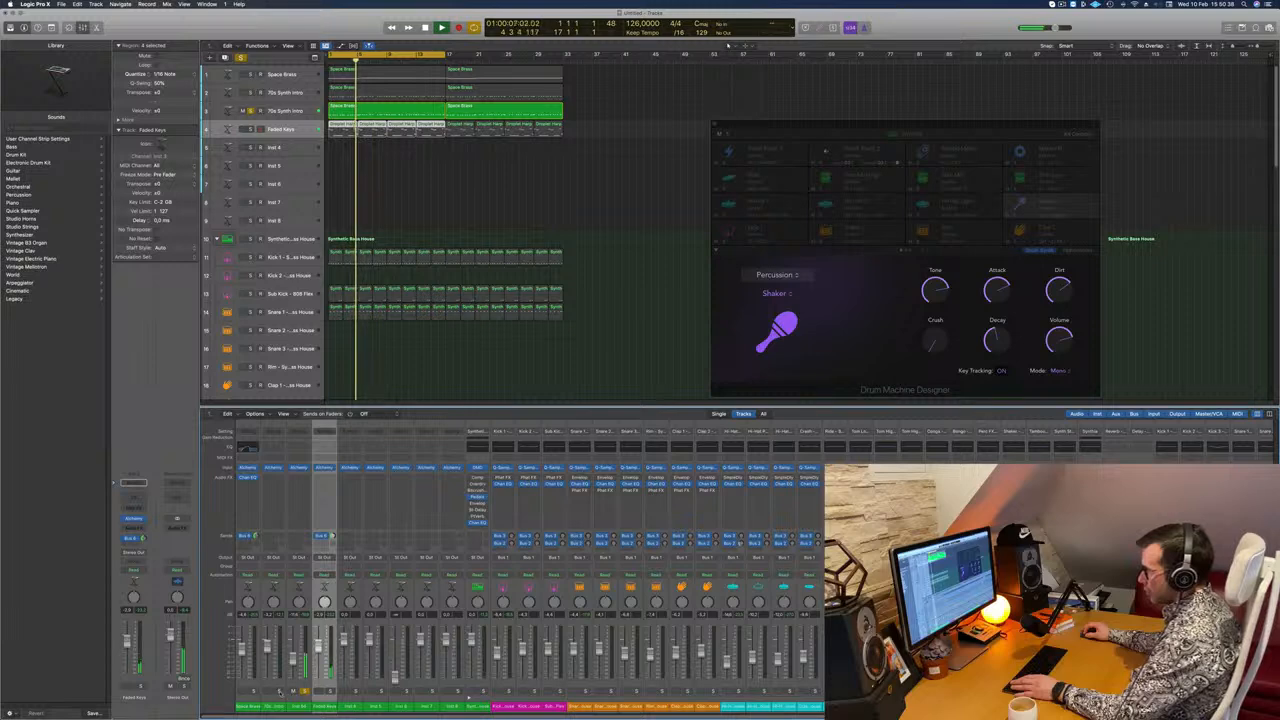
click(279, 691)
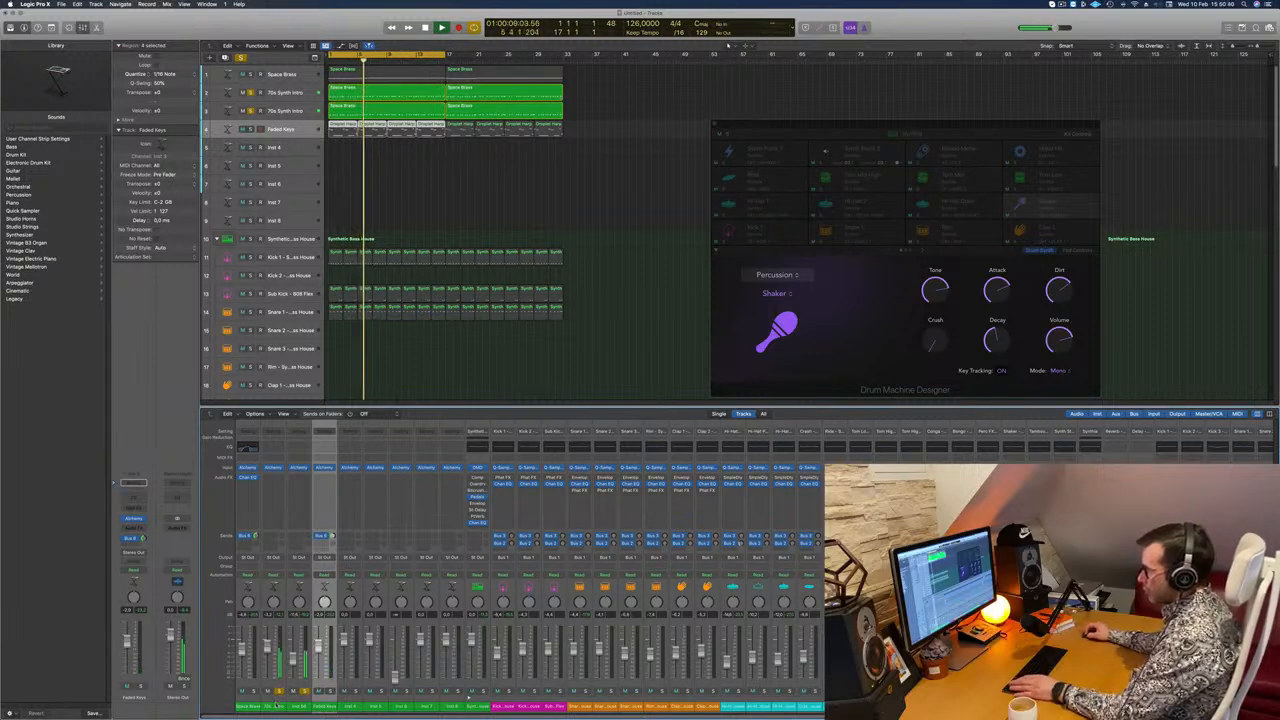
Step: Select both 70s Synth Intro channels and route their outputs to Bus 8
click(275, 704)
shift+click(295, 591)
click(300, 558)
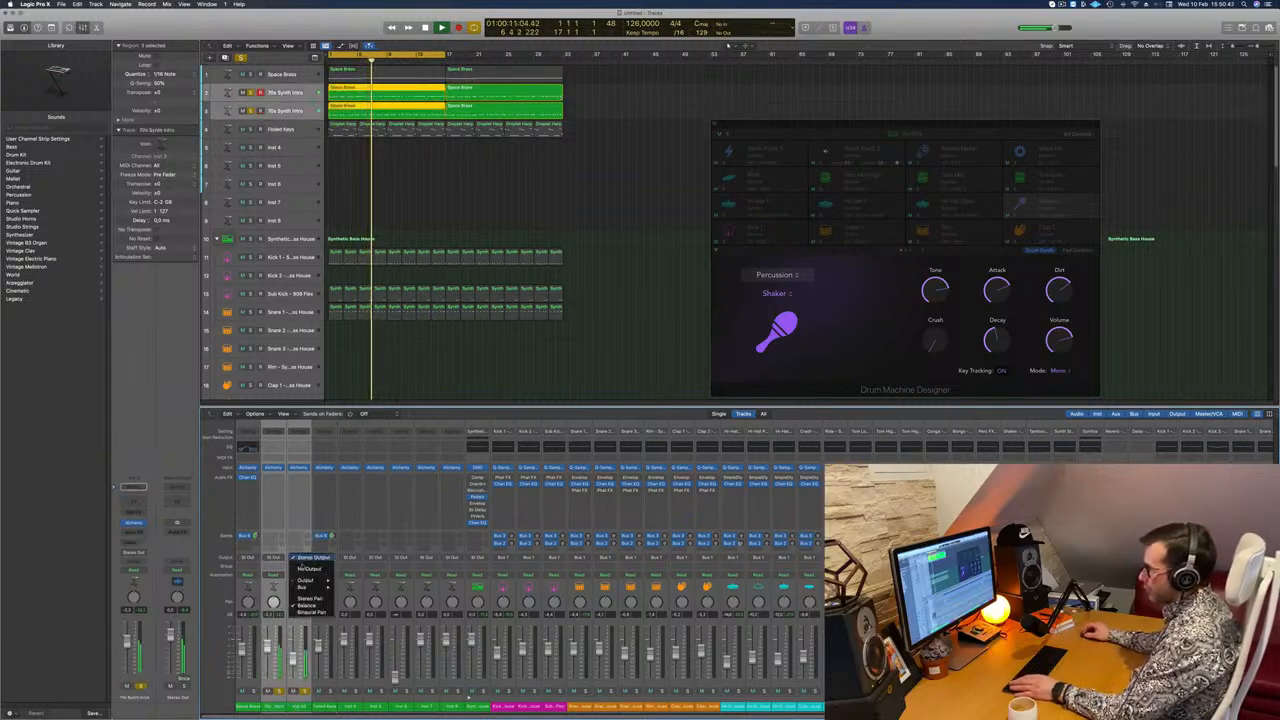
mouse_move(310, 587)
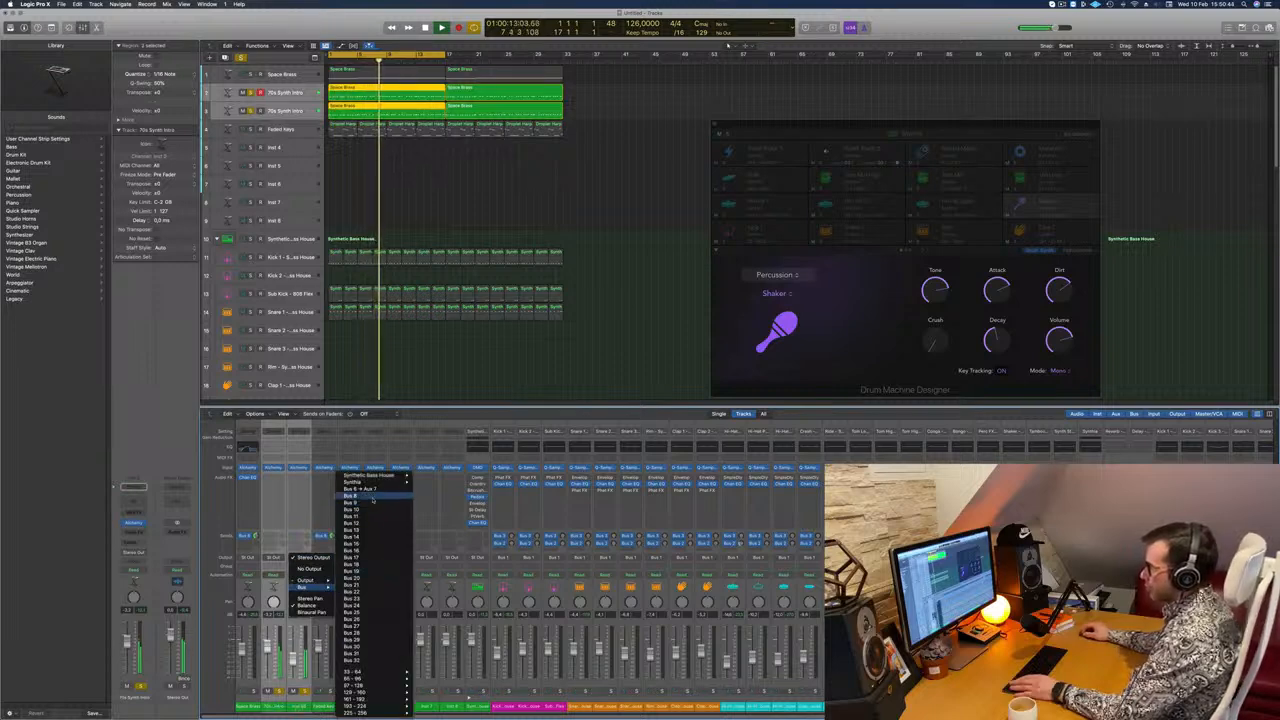
click(371, 489)
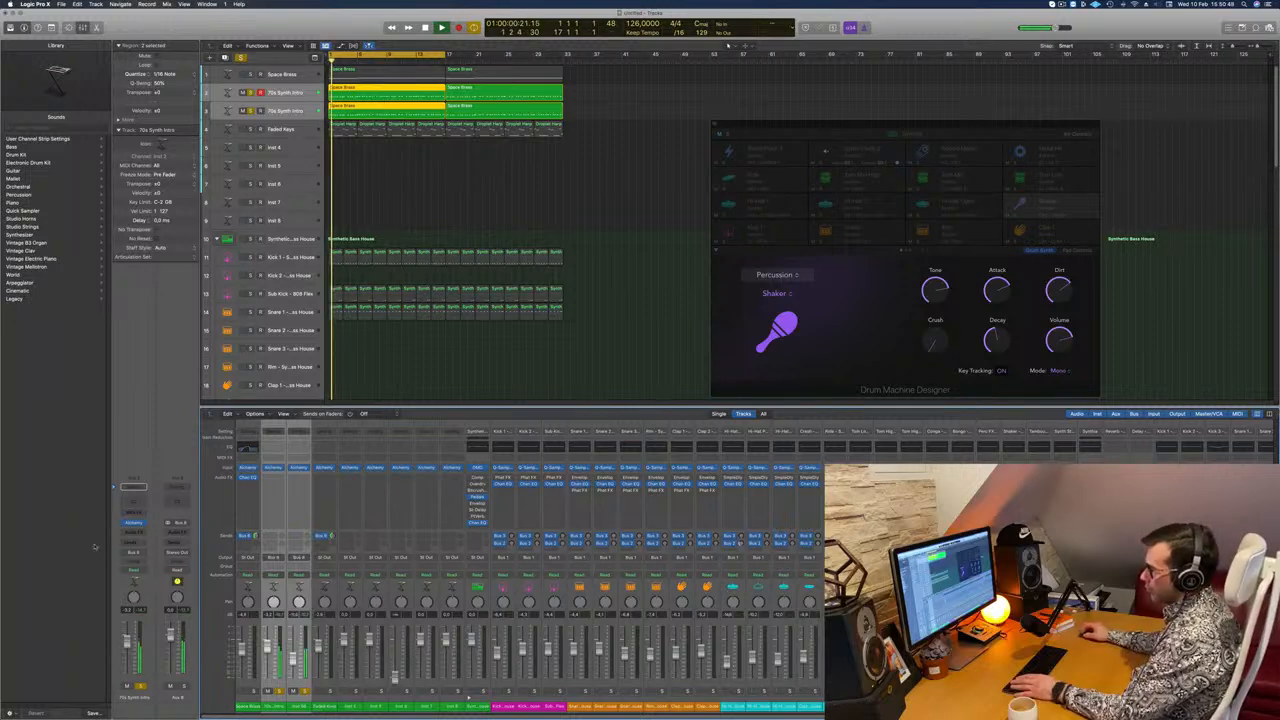
Step: Insert a stereo Compressor on the new bass bus and choose the Vintage FET model
click(178, 531)
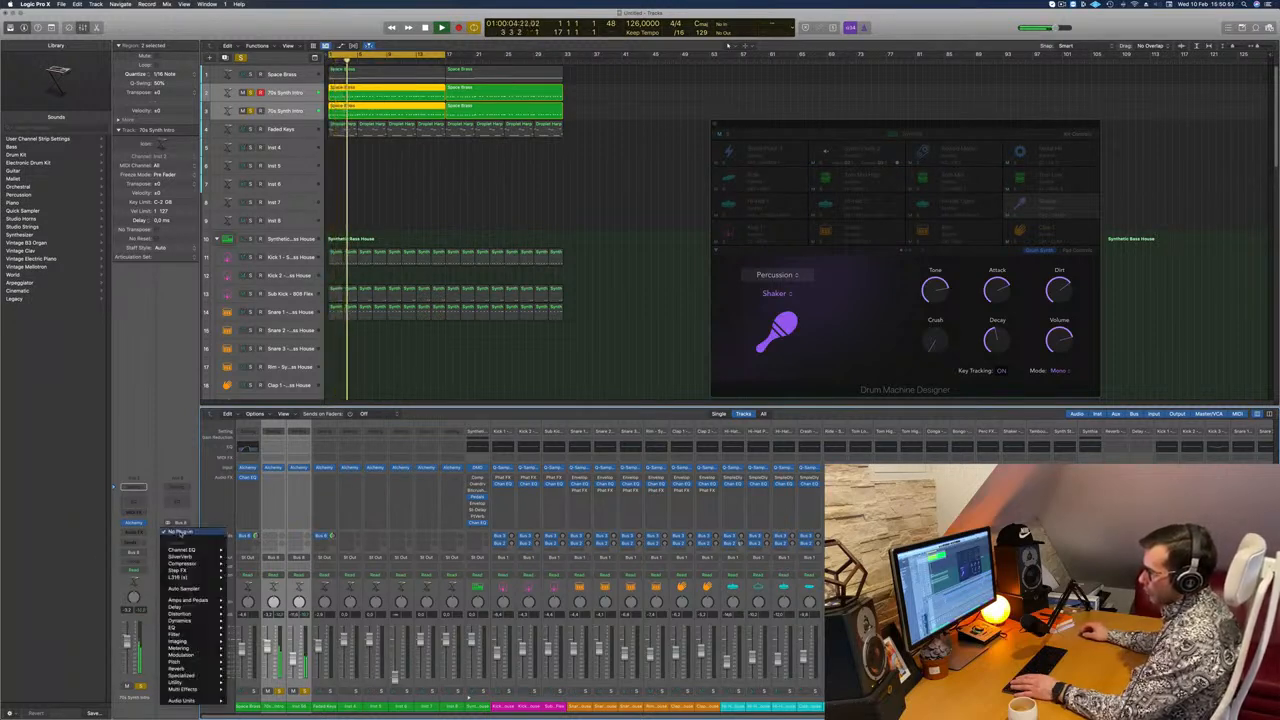
mouse_move(195, 564)
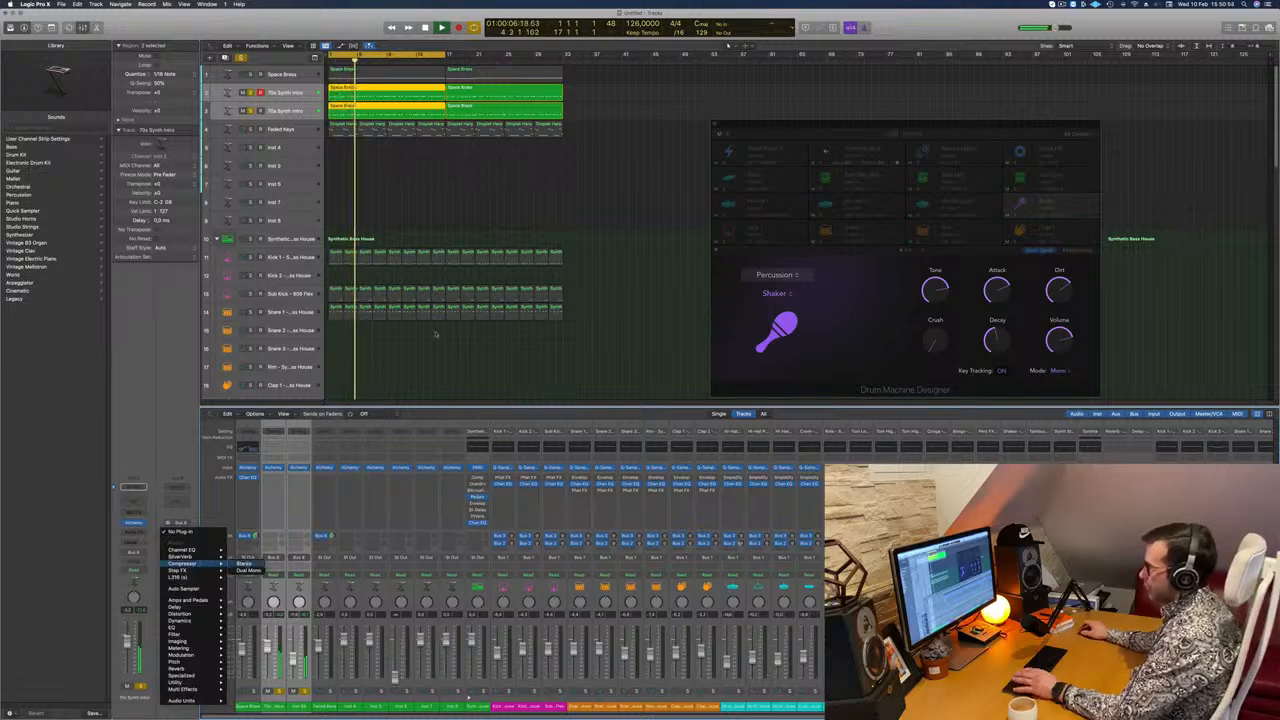
click(245, 564)
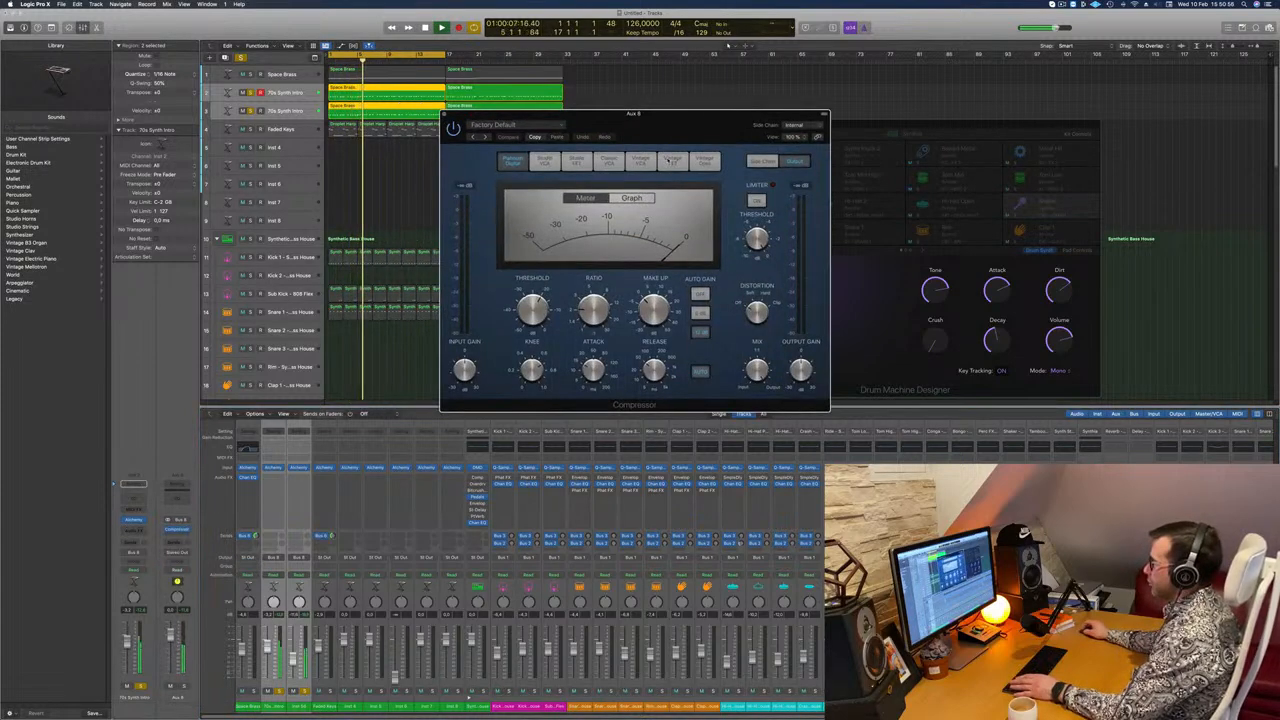
click(671, 161)
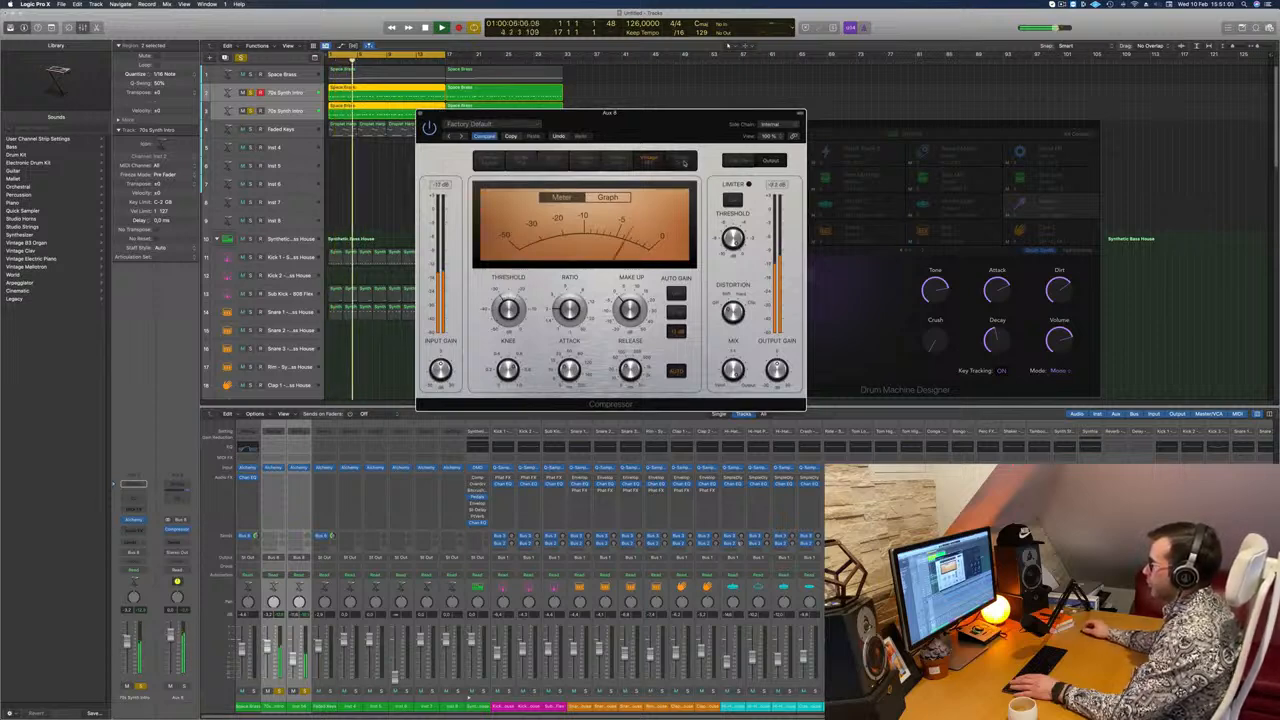
Step: Audition the Vintage Opto, Classic VCA and Studio FET compressor models, return to Vintage FET and close the Compressor
click(683, 162)
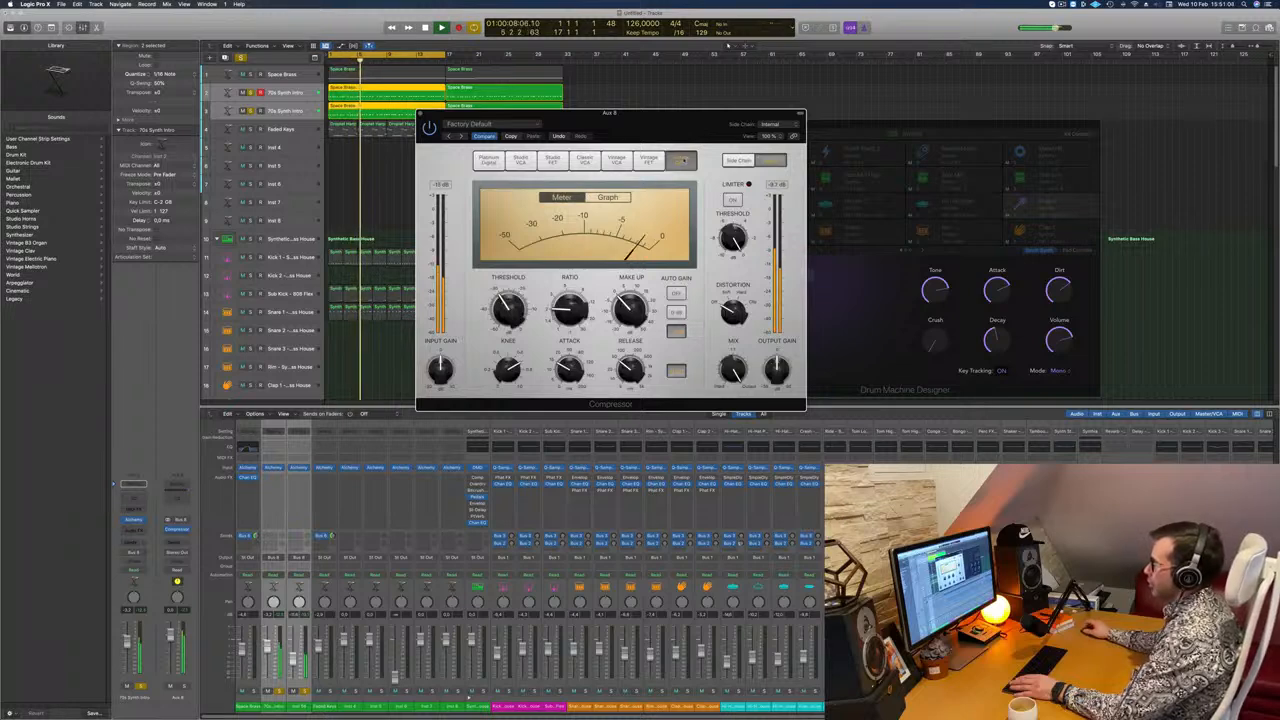
click(588, 162)
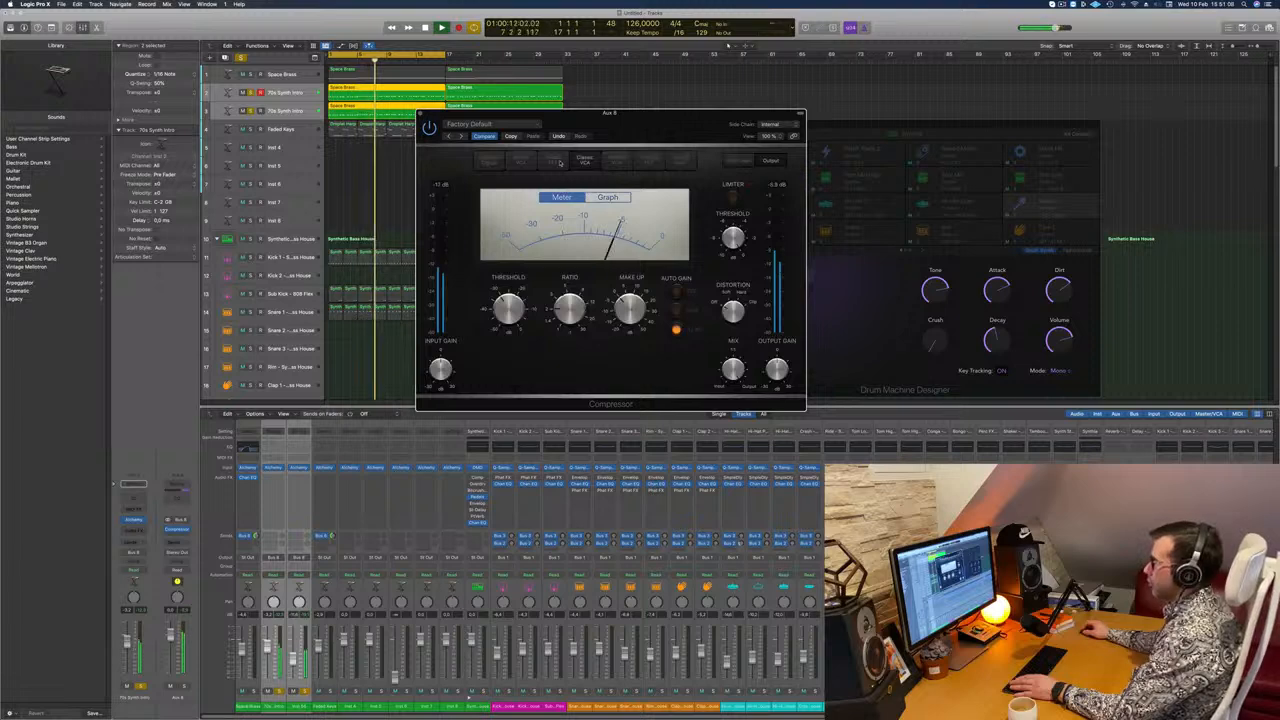
click(550, 162)
click(647, 162)
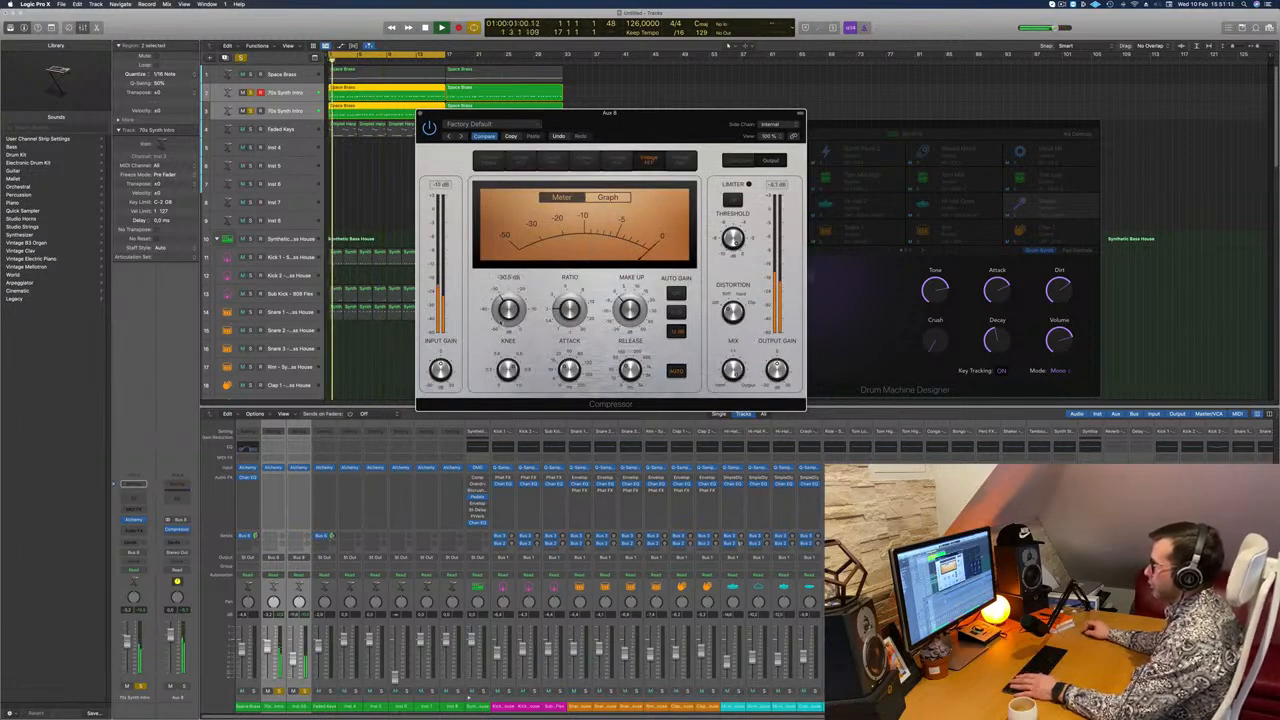
click(420, 113)
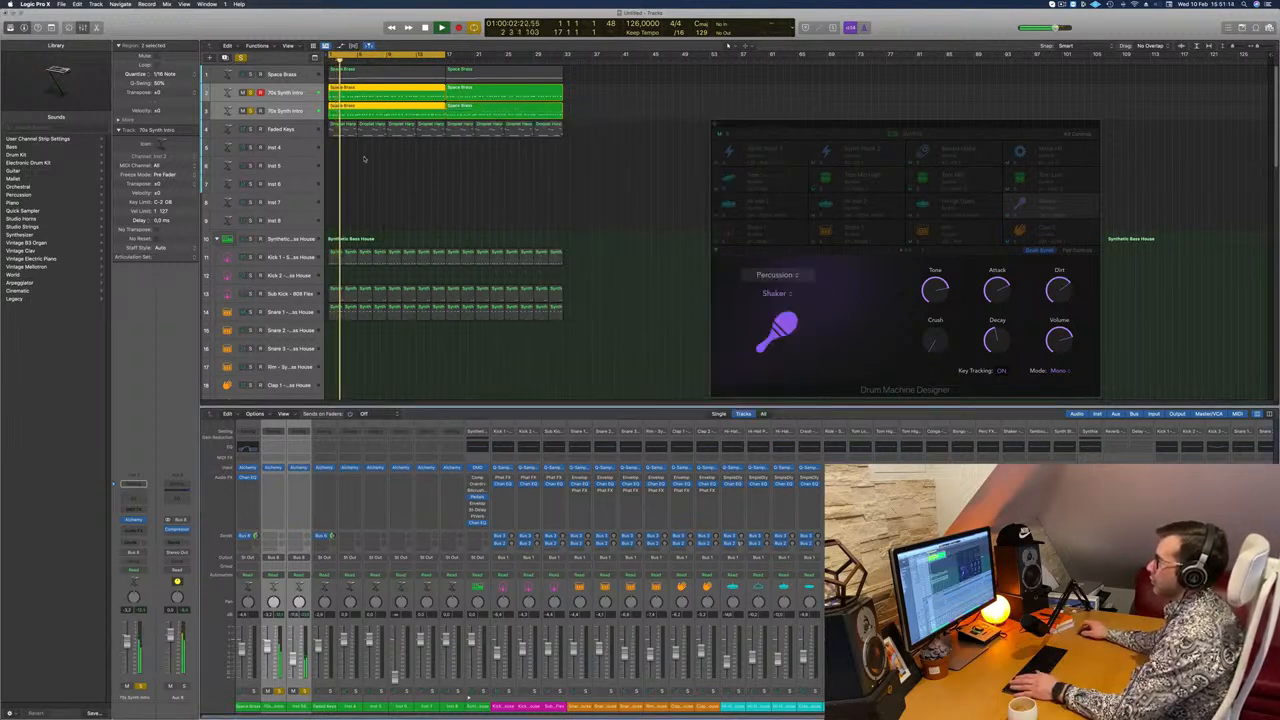
Step: Clear all solos, play the full arrangement and select the closed Hi-Hat track
click(242, 58)
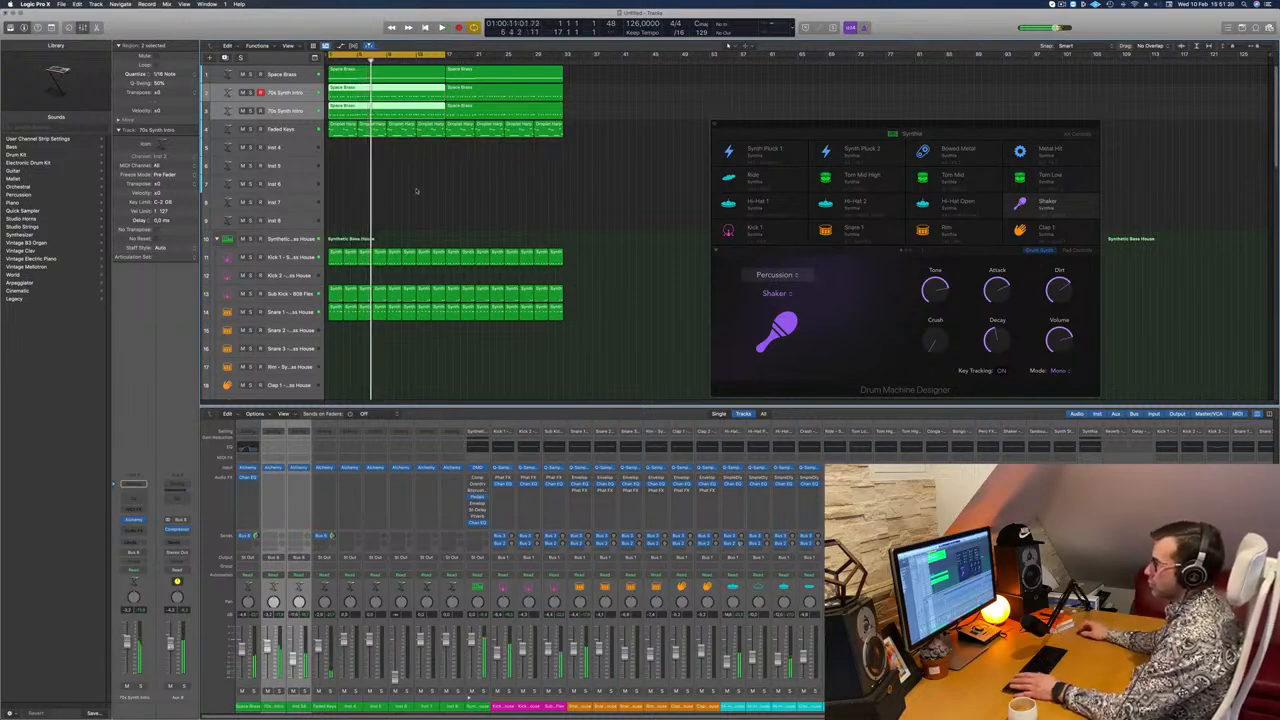
key(space)
scroll(420, 181, down, 6)
click(288, 235)
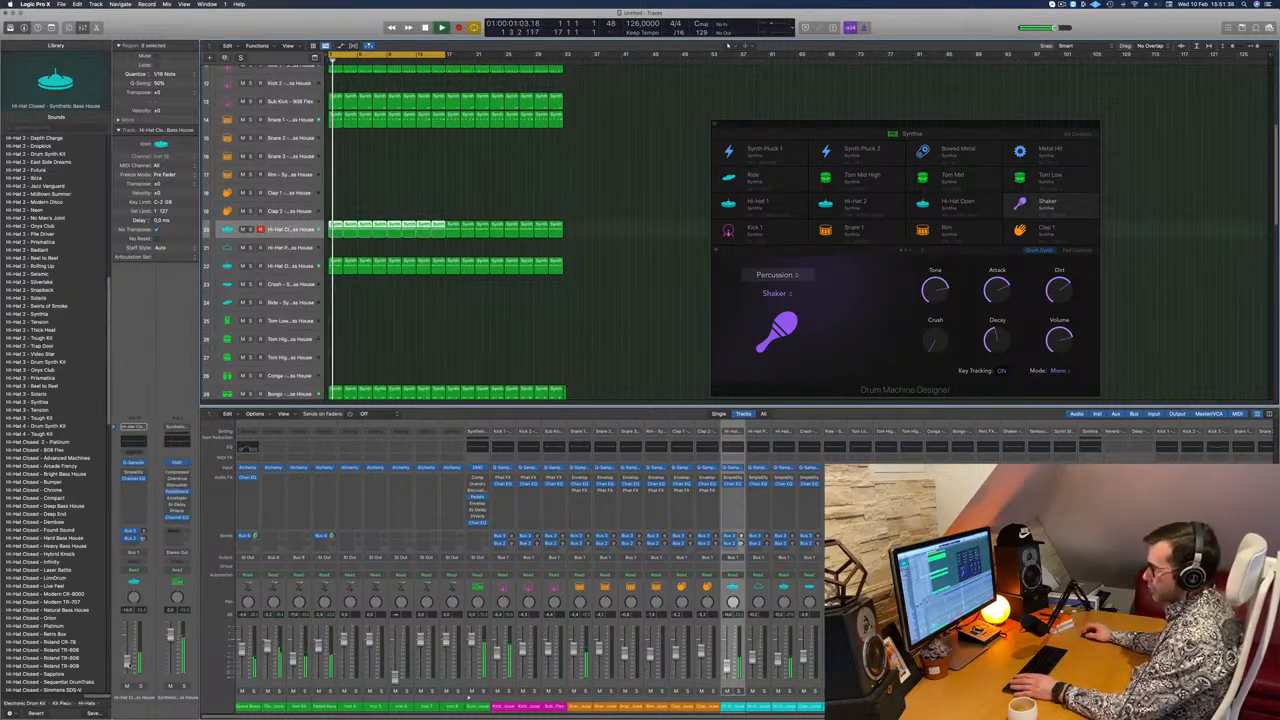
scroll(394, 188, up, 10)
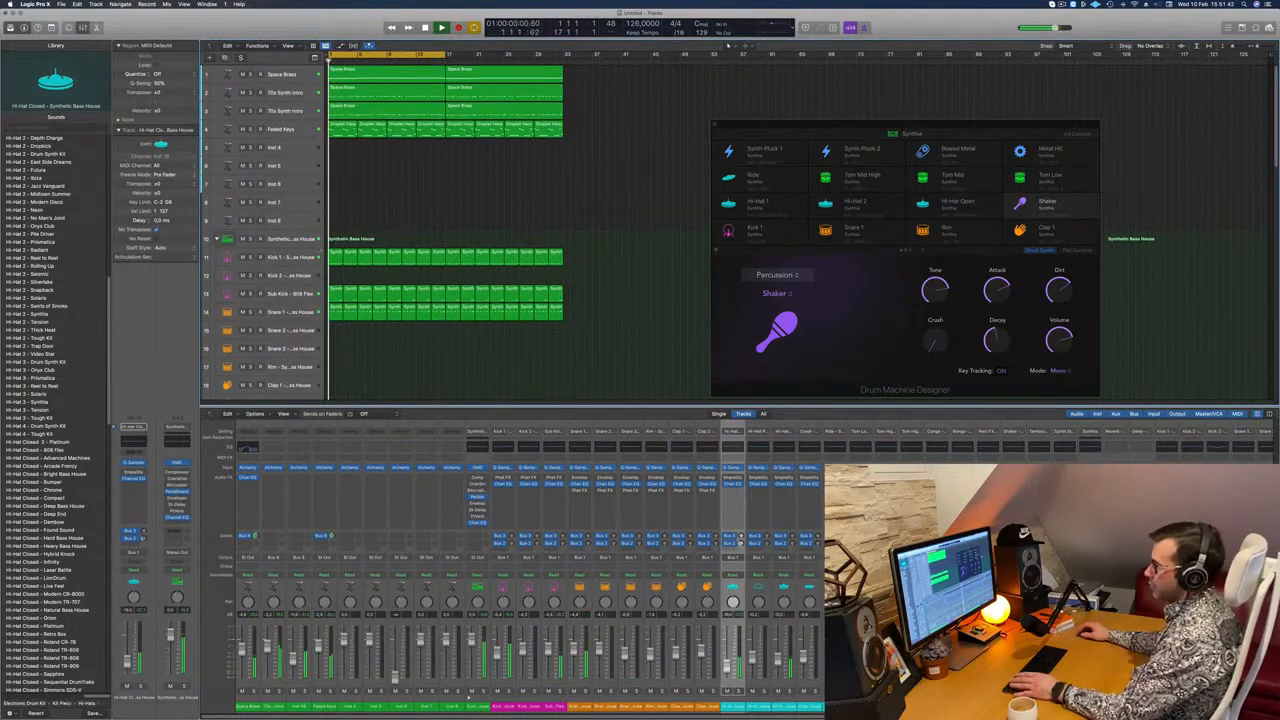
Step: Set a 260 Hz, 48 dB/Oct high cut with Q 0.98 in the bass bus's Channel EQ, and raise the second 70s Synth Intro's volume
click(332, 107)
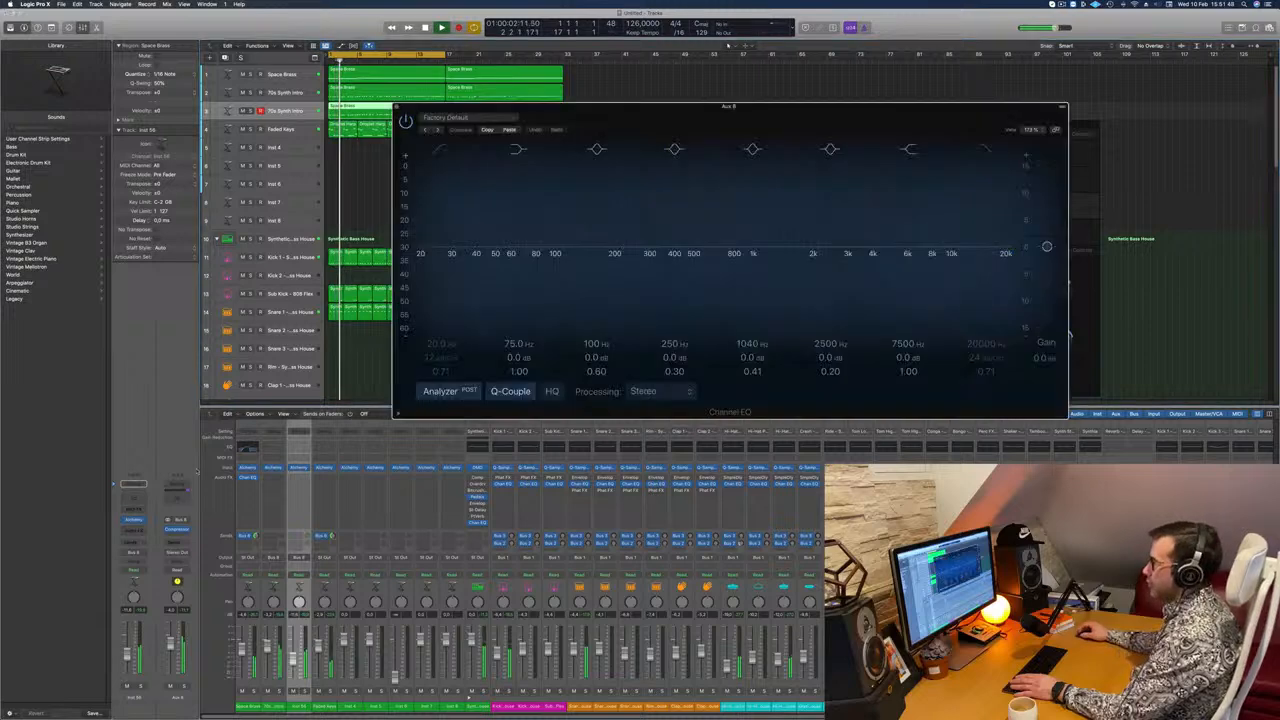
drag(985, 371, 981, 426)
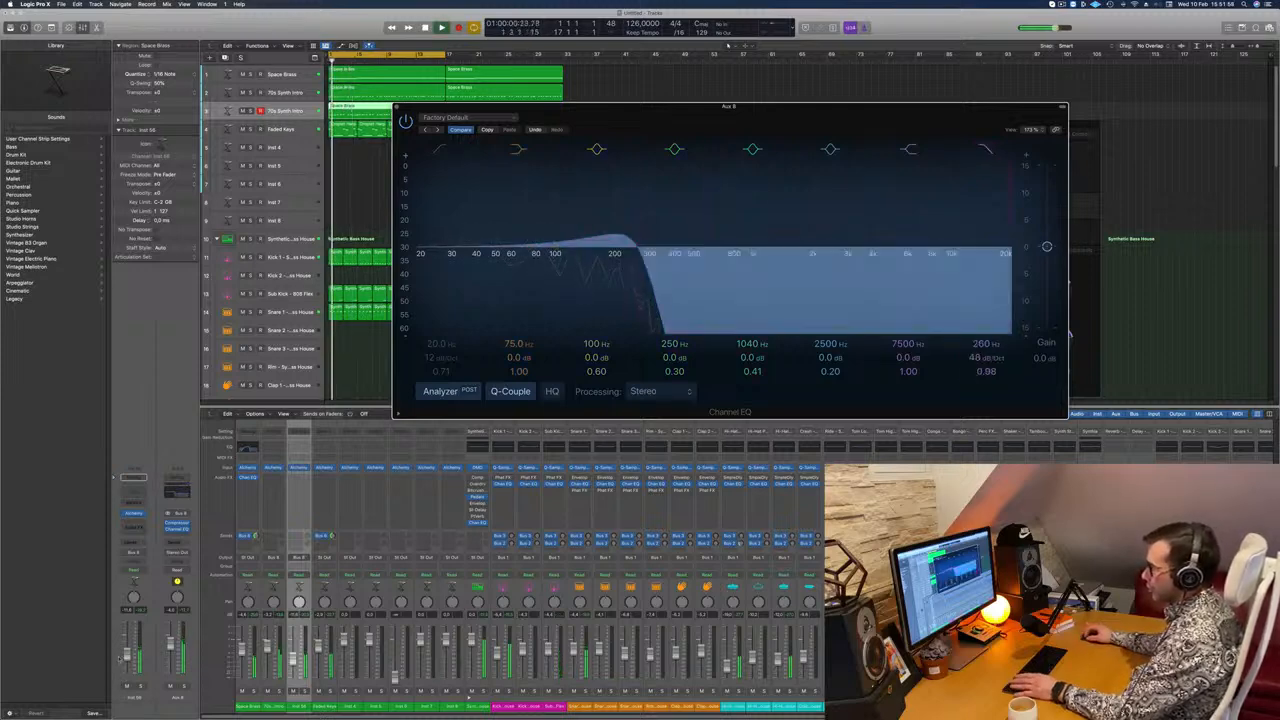
click(127, 648)
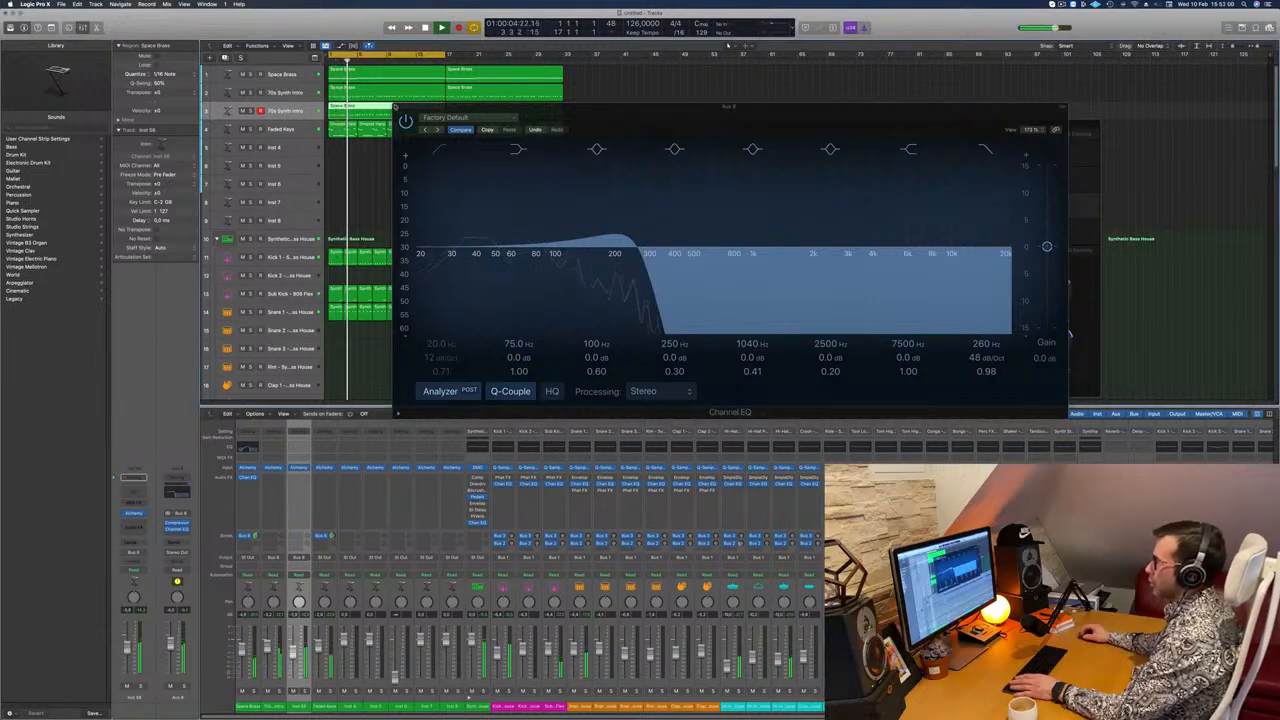
click(396, 107)
Step: Turn off the 1010 Hz high cut in the Space Brass Channel EQ and close the EQ
click(290, 75)
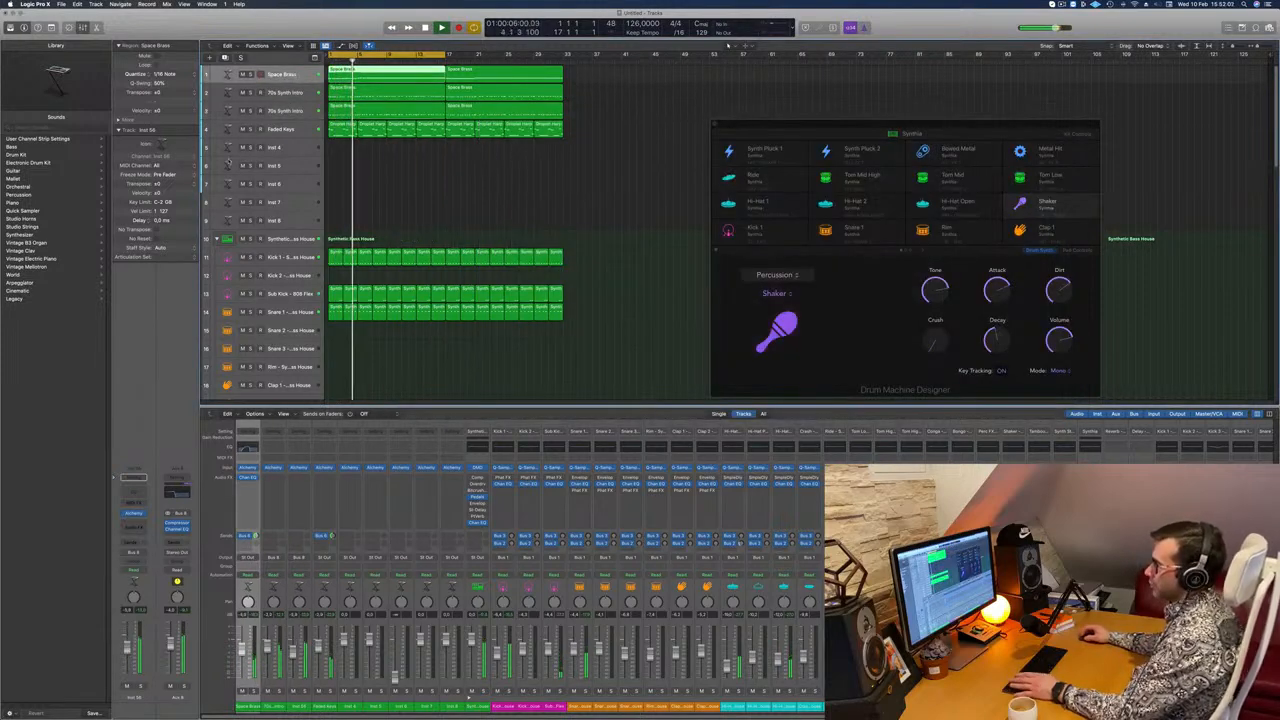
click(138, 496)
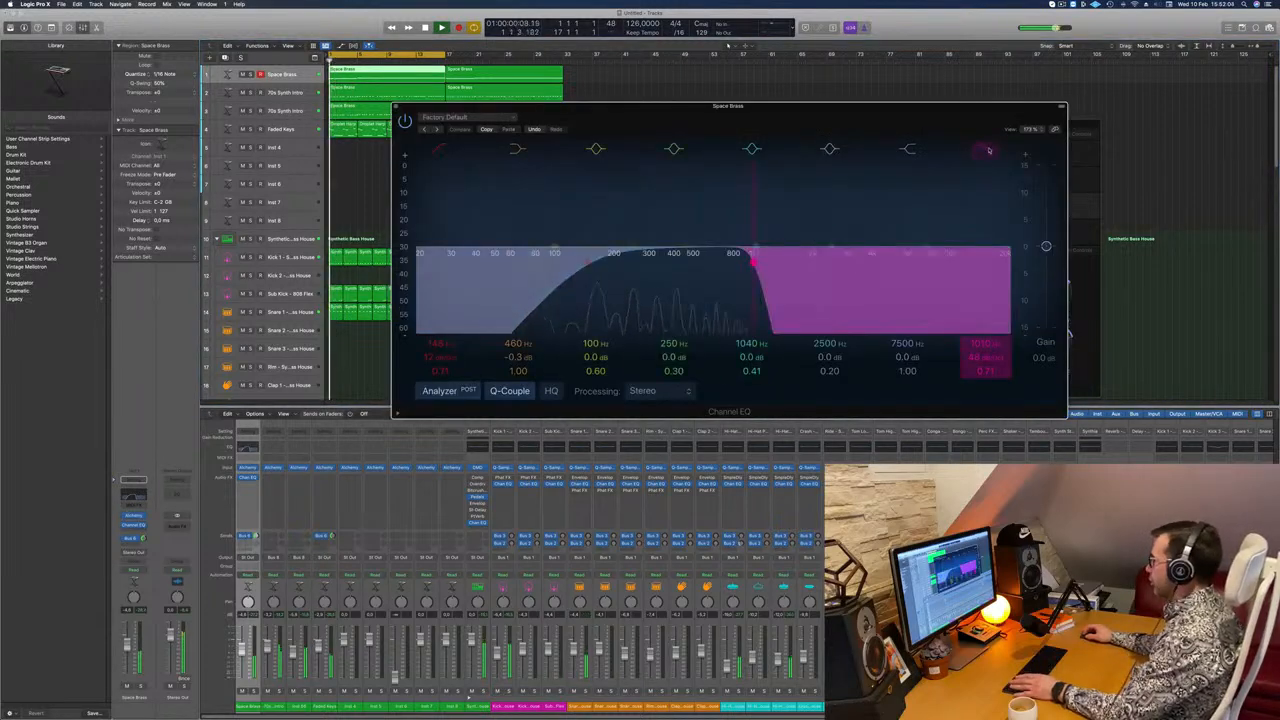
click(986, 148)
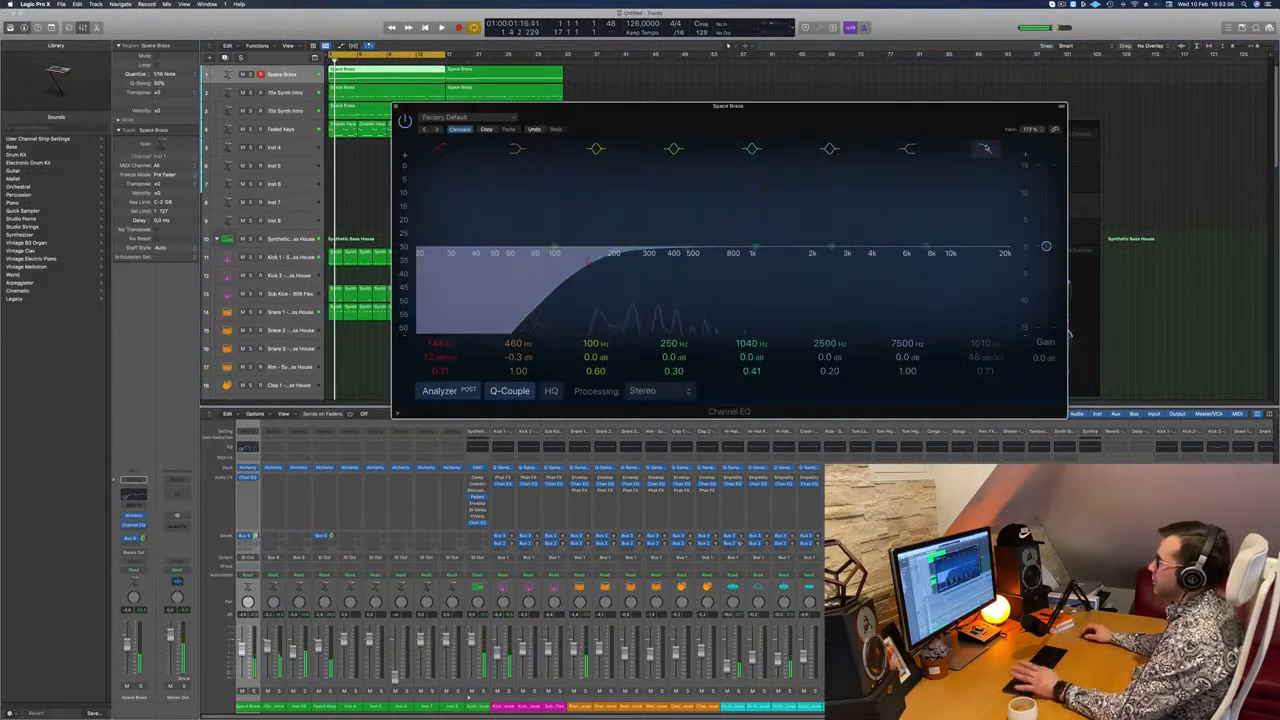
drag(862, 126, 847, 224)
click(480, 210)
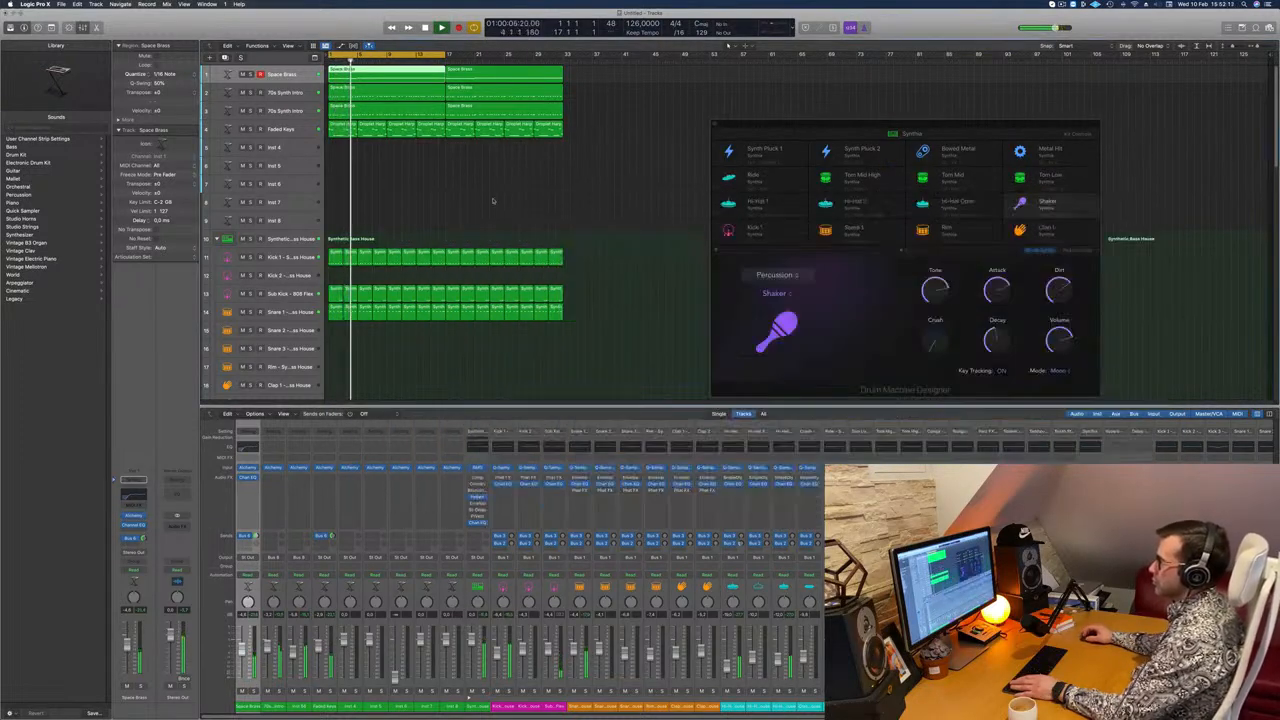
Step: Copy the first Space Brass region onto the empty Inst 4 track at the start of the song
scroll(462, 219, up, 5)
scroll(445, 217, down, 3)
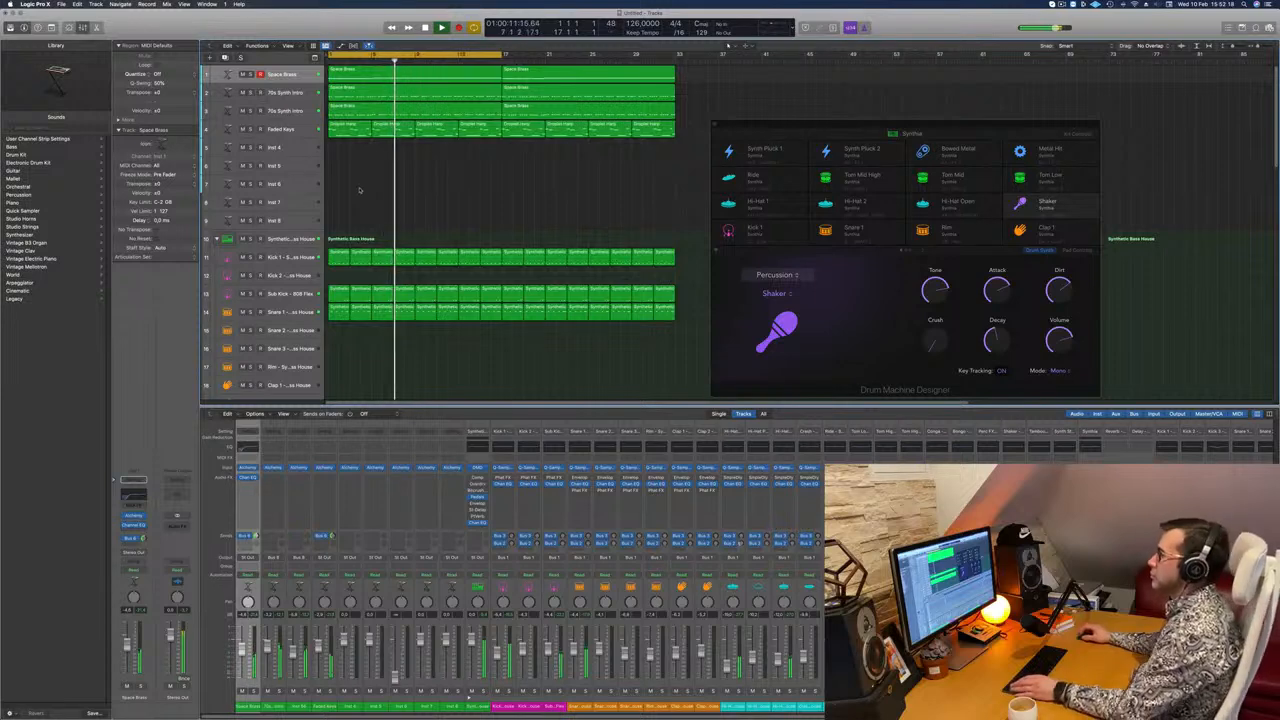
click(346, 77)
drag(346, 77, 346, 150)
Step: Duplicate all notes of the copied region one octave higher in the Piano Roll, and transpose the whole set up an octave
key(p)
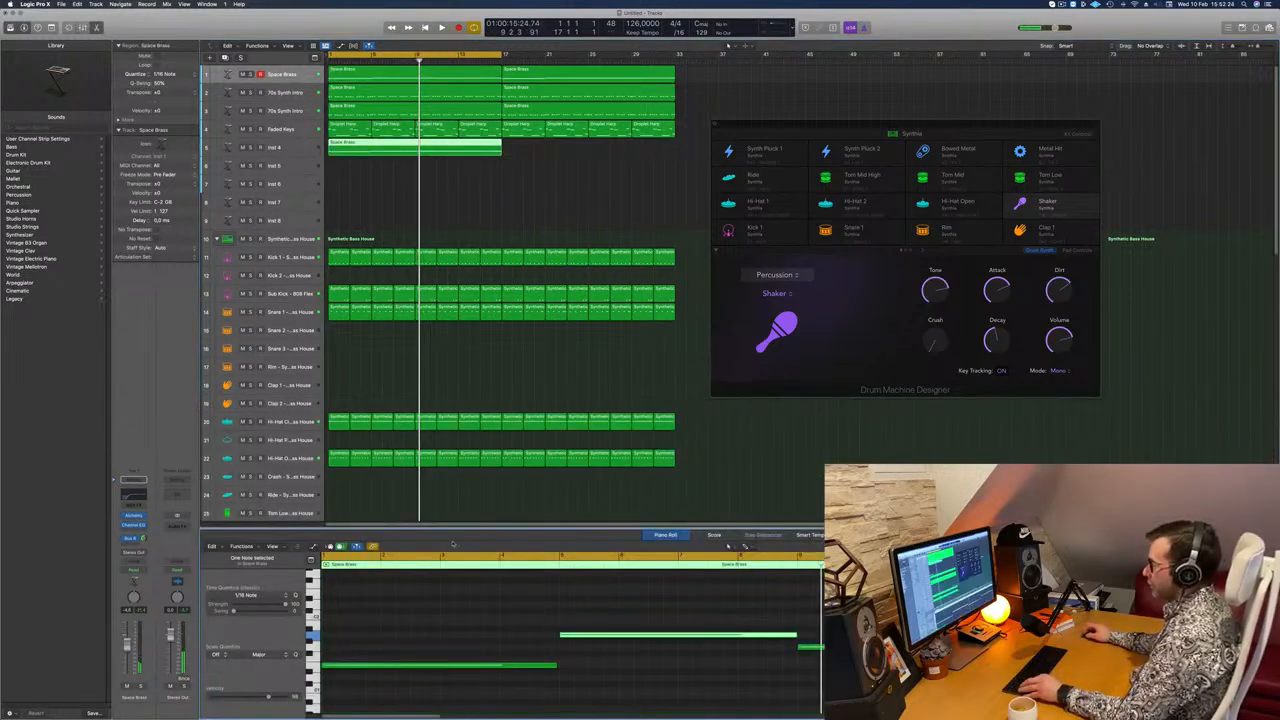
scroll(435, 669, up, 2)
scroll(436, 667, down, 5)
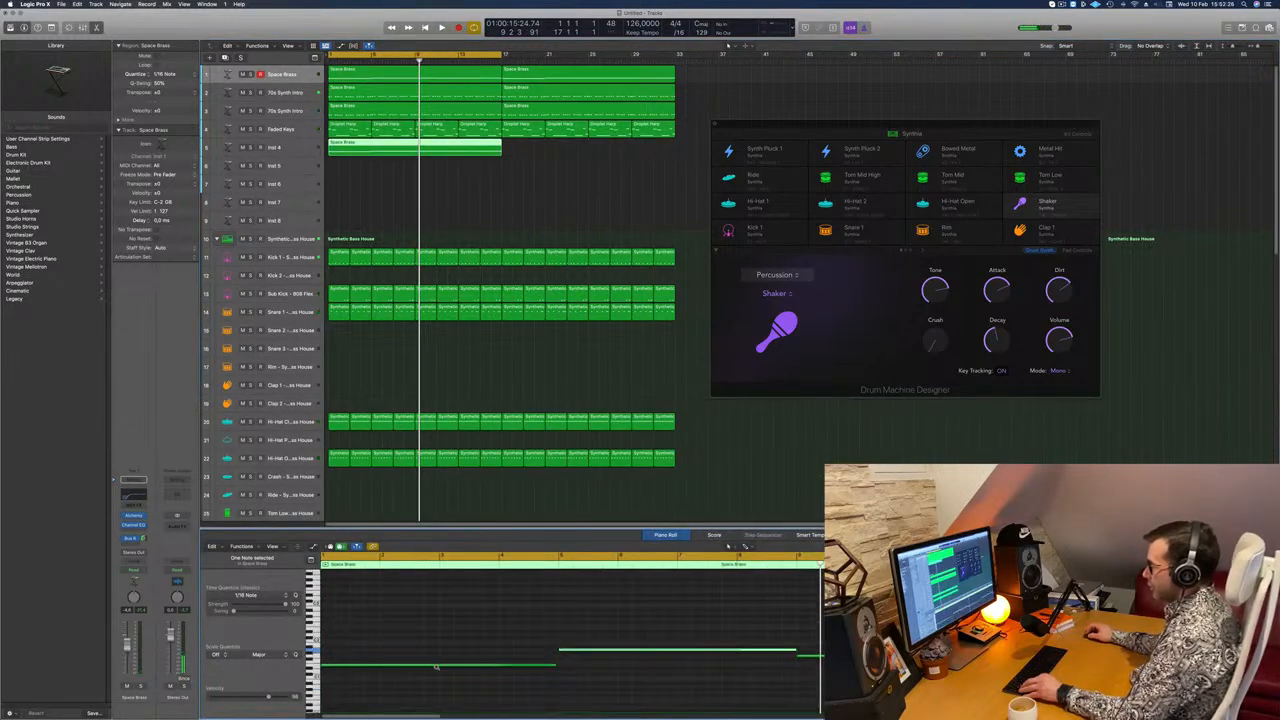
key(super+a)
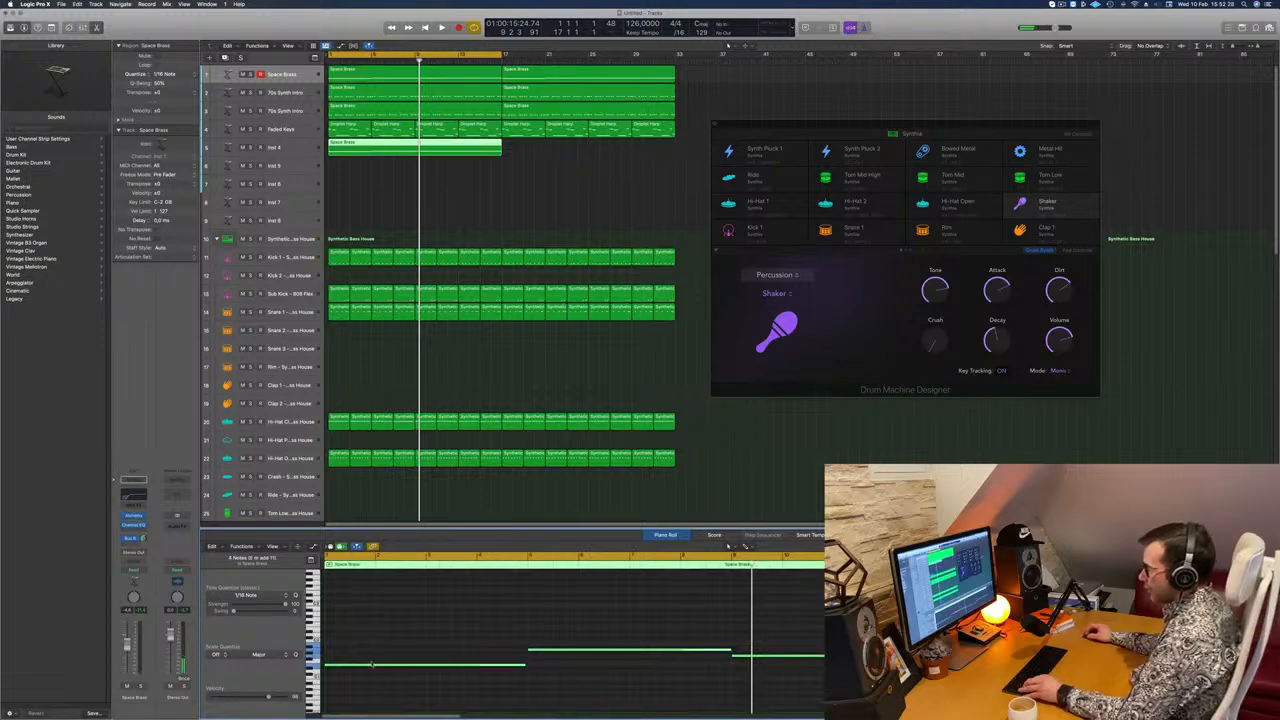
drag(374, 664, 374, 636)
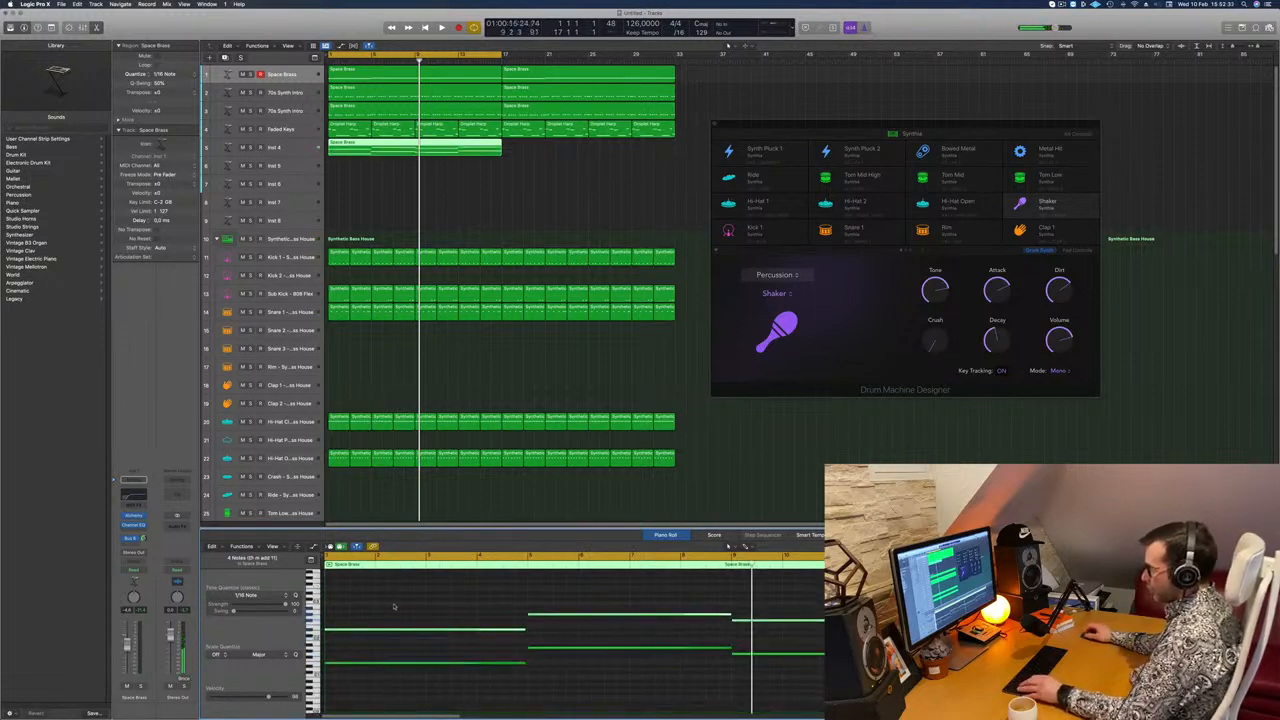
key(super+a)
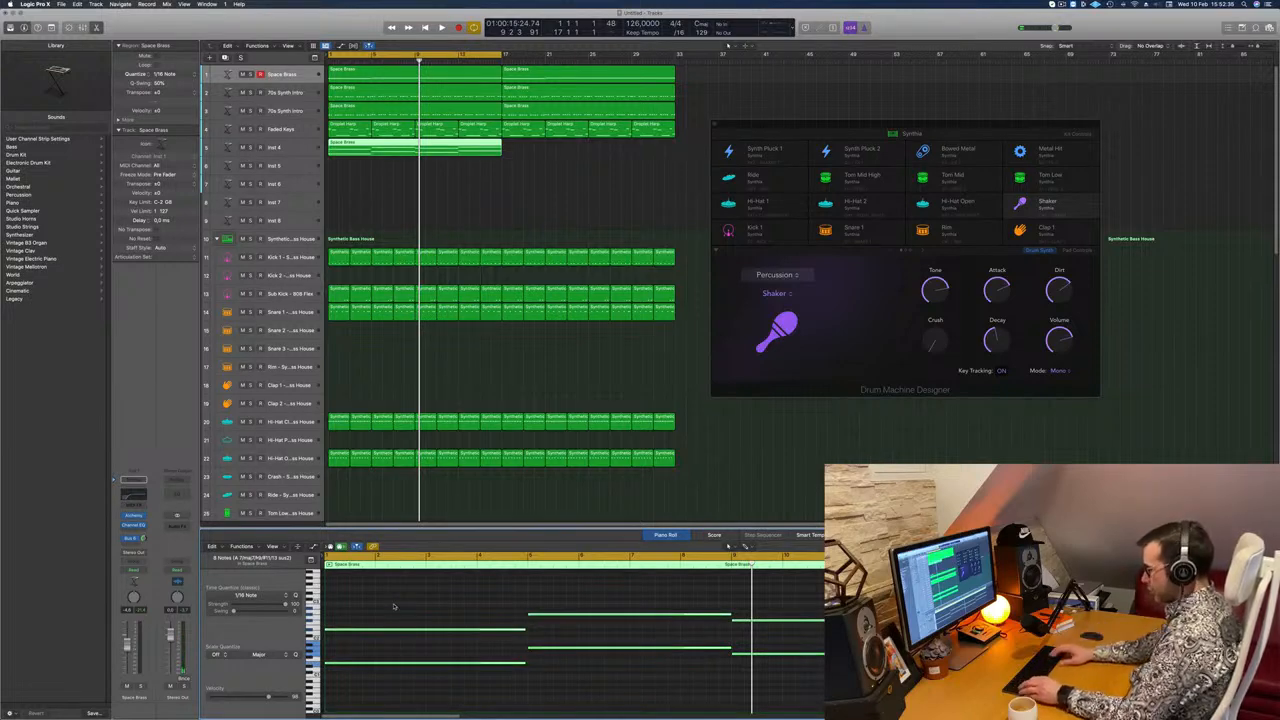
key(alt+shift+Up)
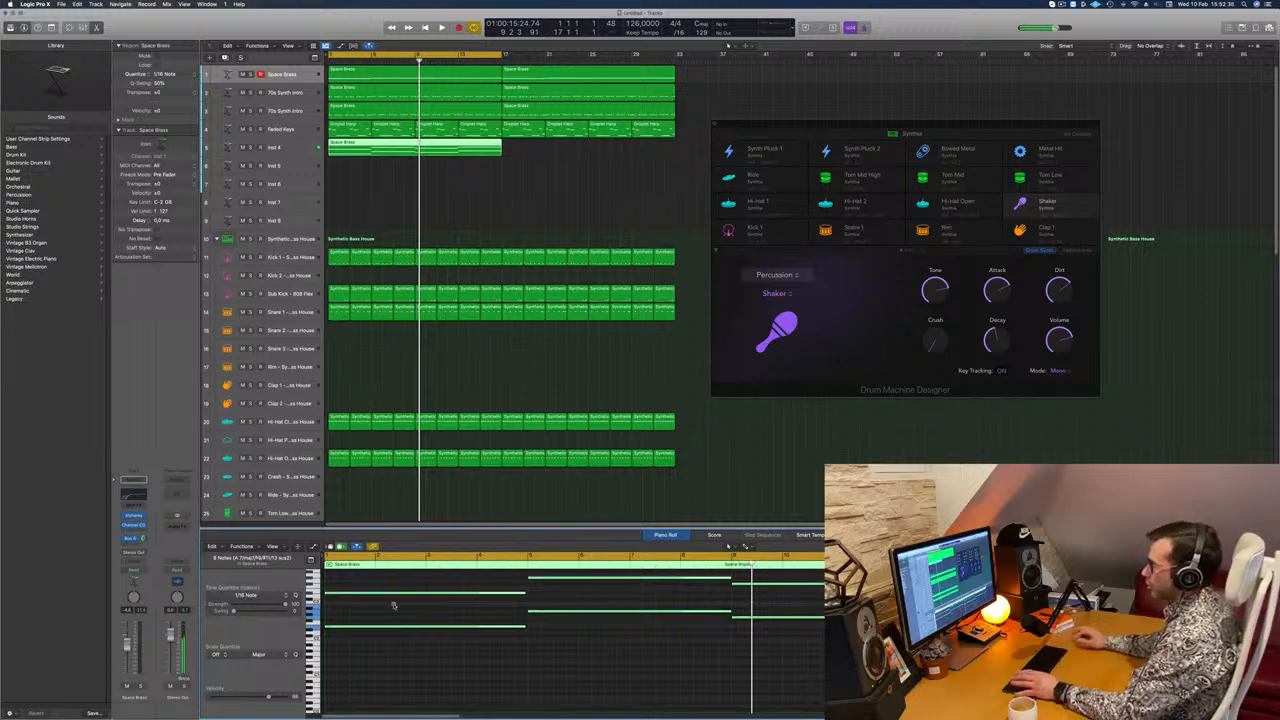
Step: Shorten all notes of the copied region to stabs about one beat long
scroll(446, 617, down, 1)
scroll(443, 605, up, 2)
drag(436, 579, 870, 659)
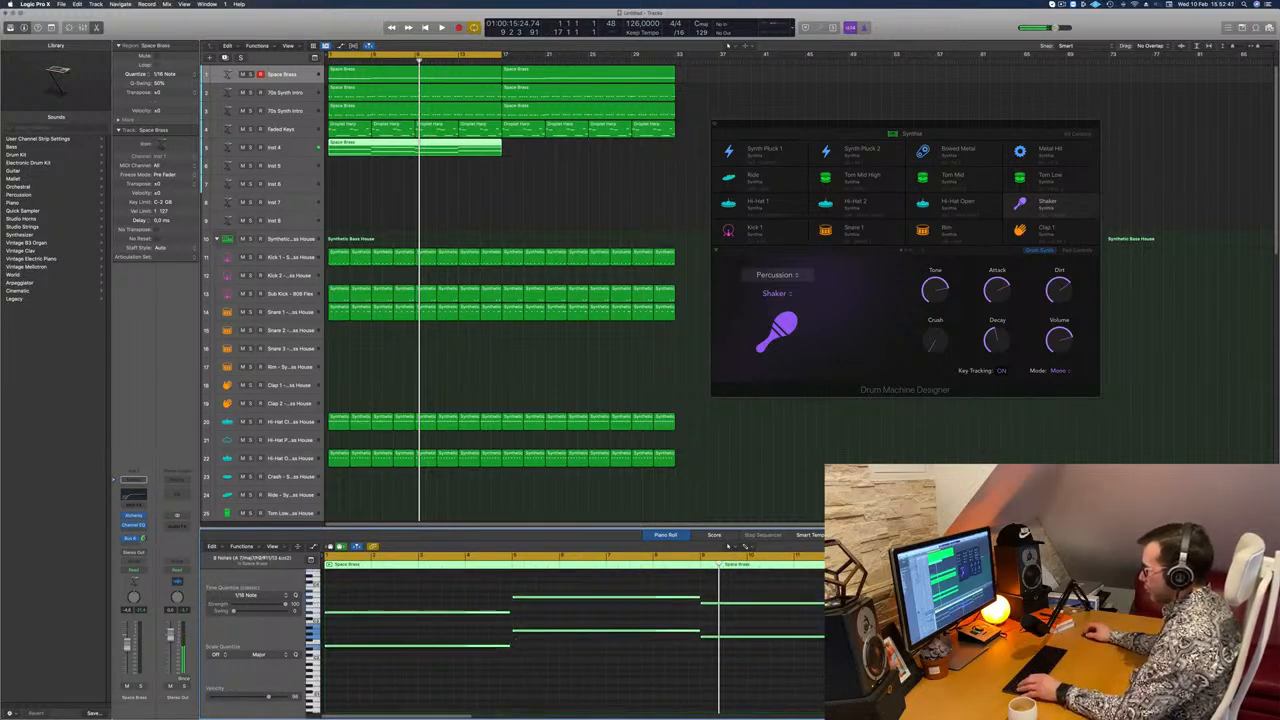
drag(508, 644, 338, 652)
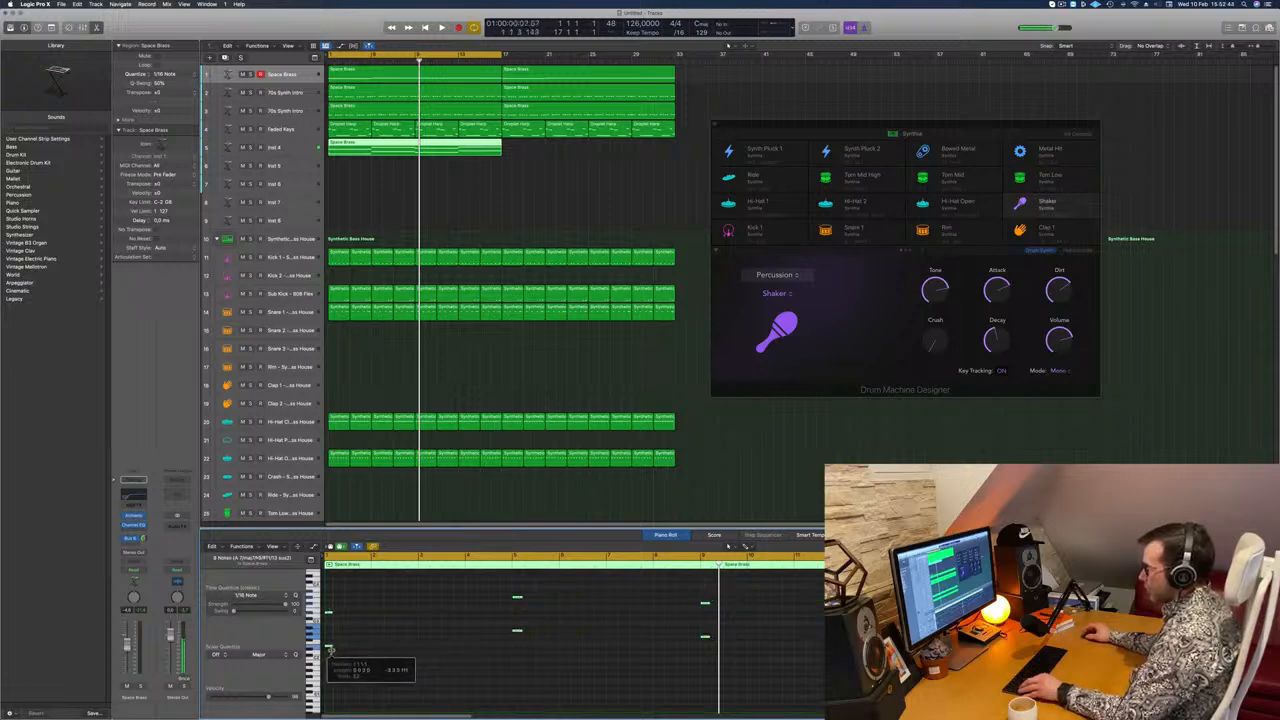
key(super+Right)
scroll(395, 622, left, 3)
scroll(405, 622, left, 3)
Step: Search Alchemy's presets for "prog" on the Inst 4 track, load Progressive House Pluck and lower the track volume
key(space)
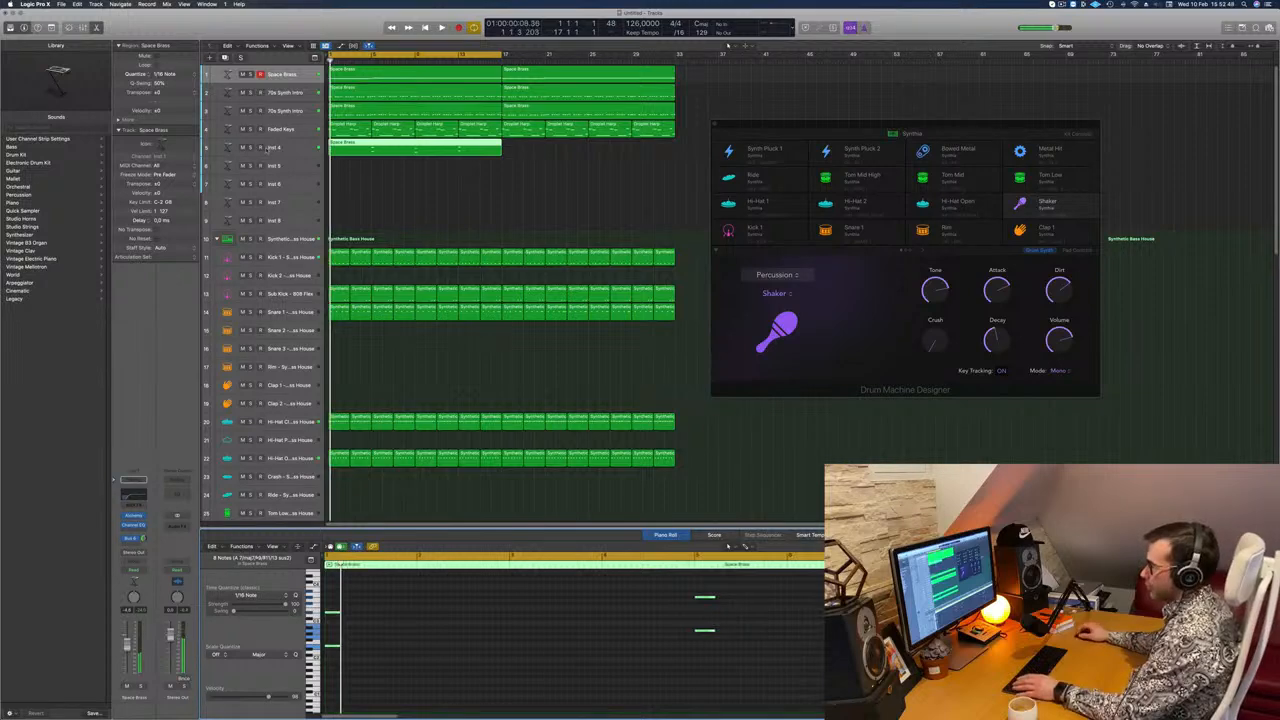
click(290, 147)
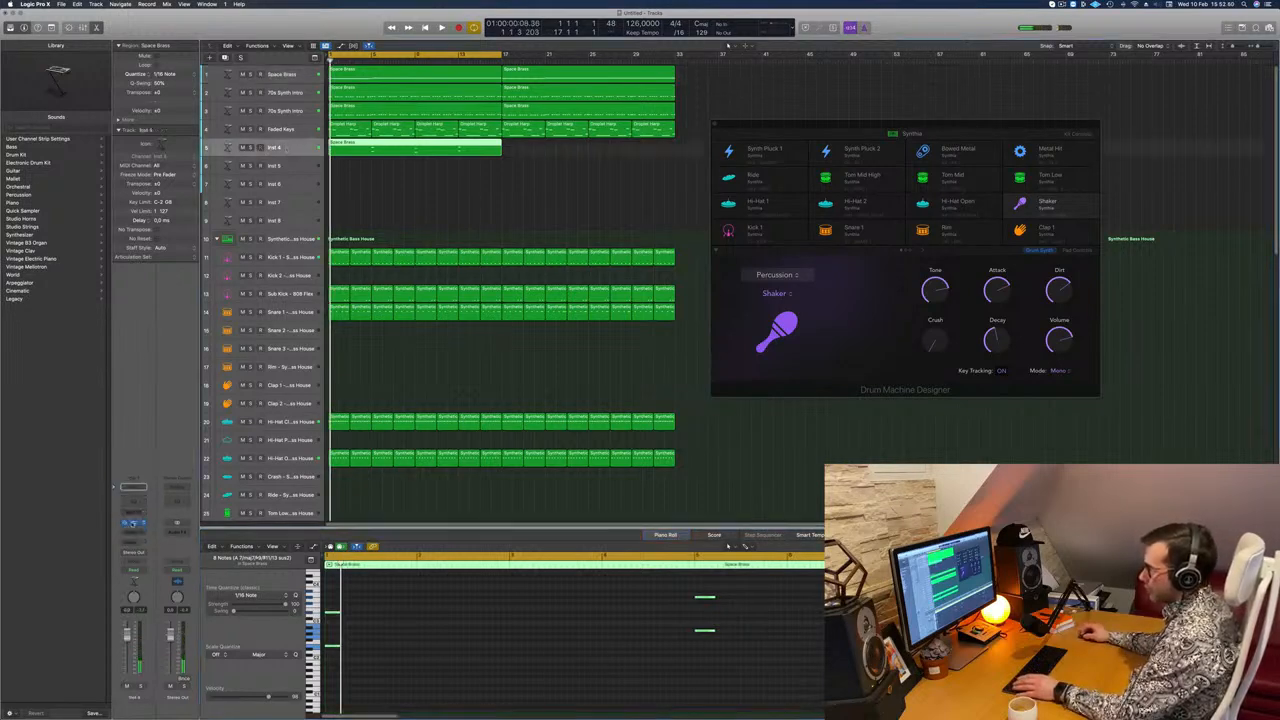
click(133, 524)
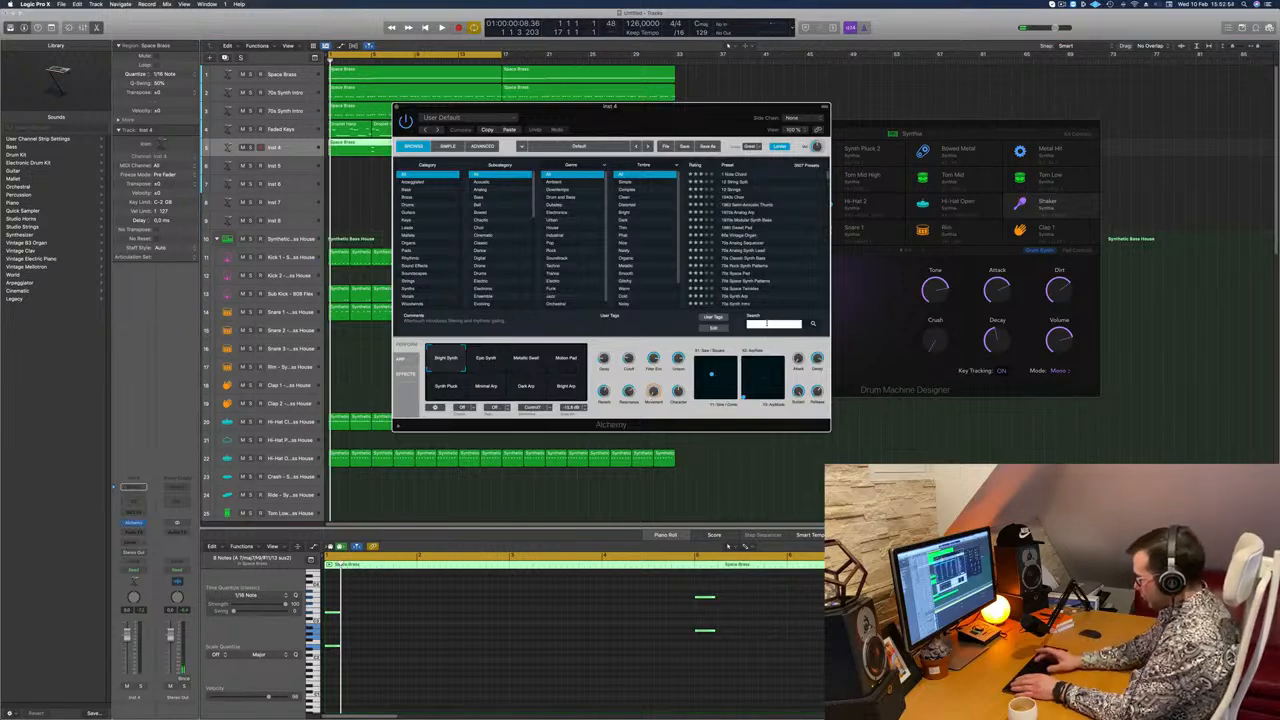
text(ping)
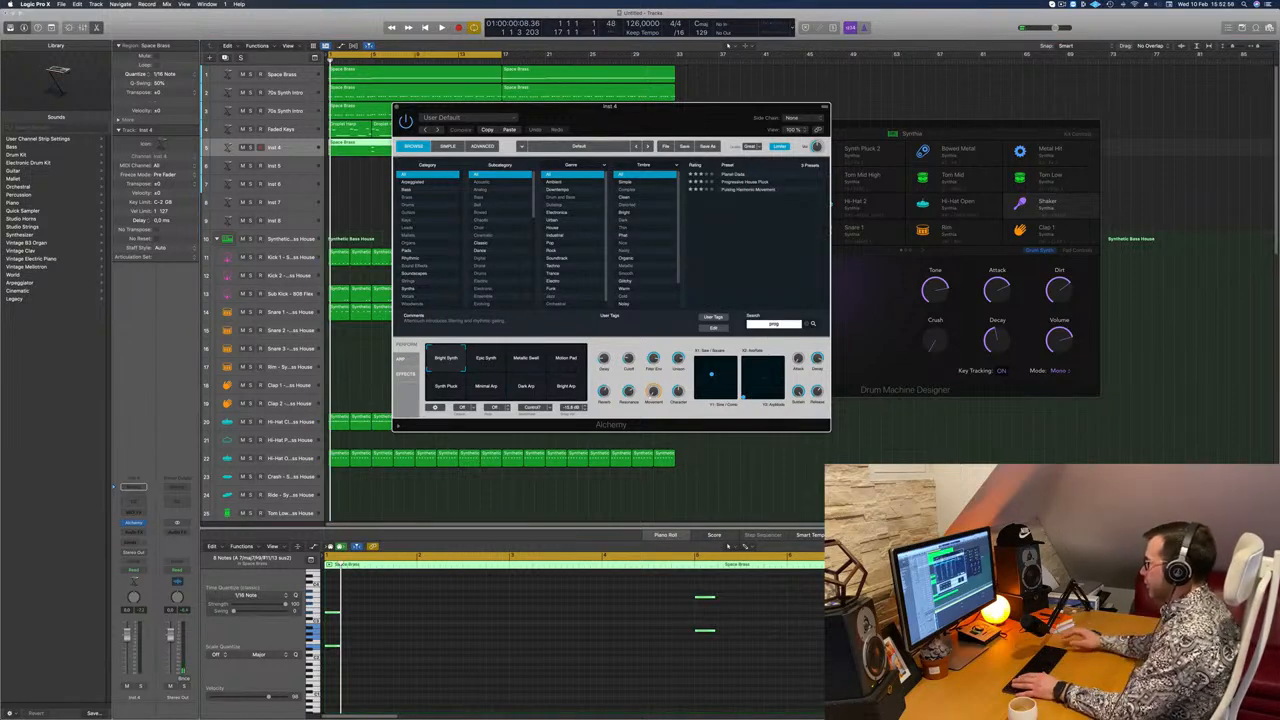
click(748, 182)
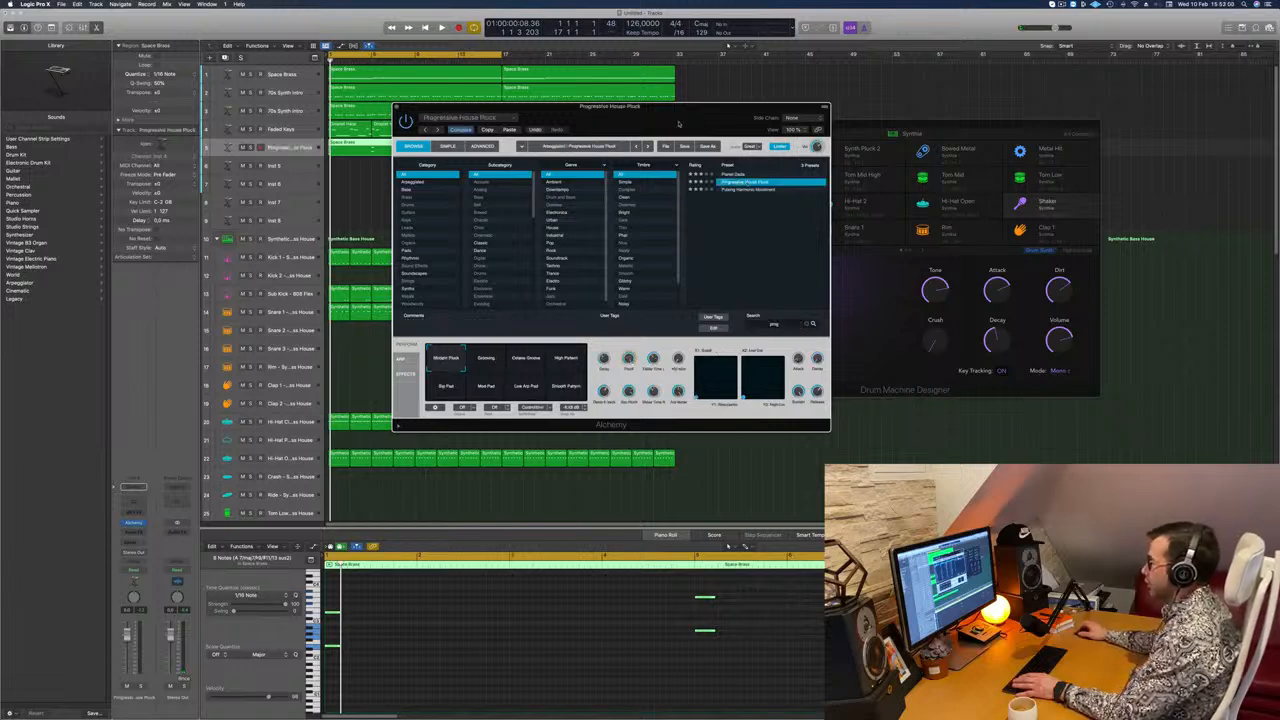
drag(700, 131, 908, 147)
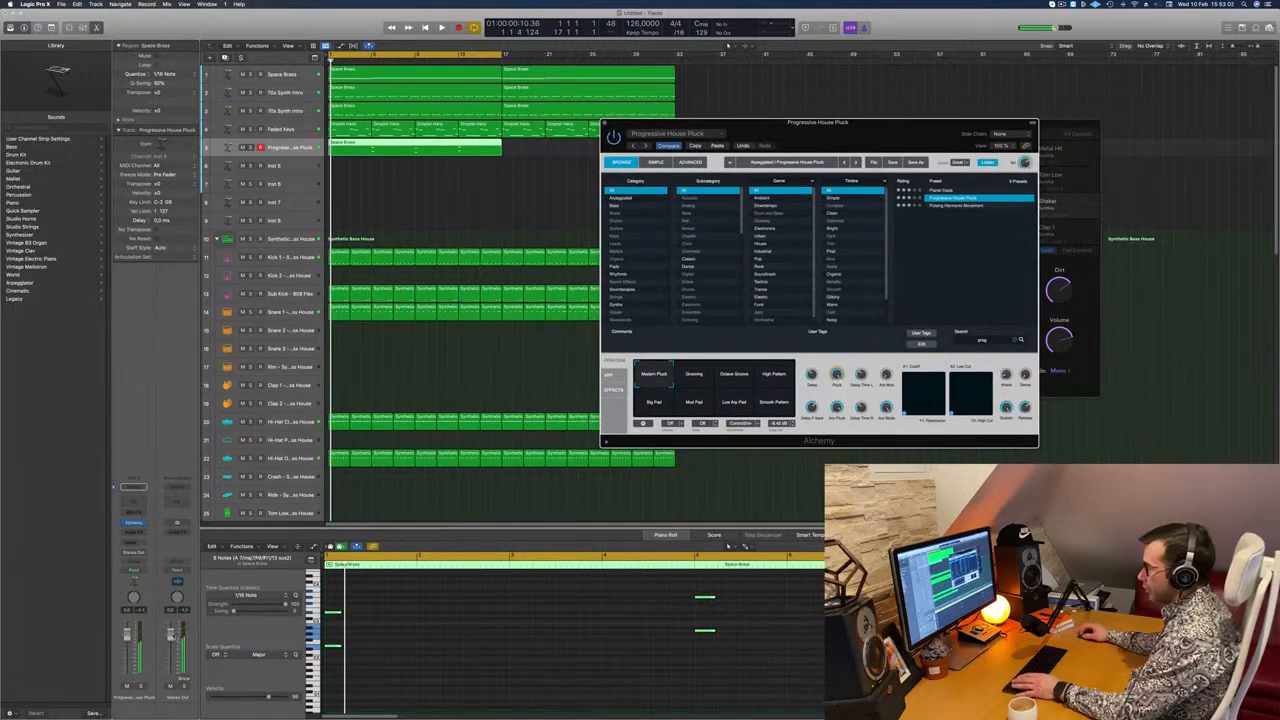
drag(127, 634, 127, 652)
key(space)
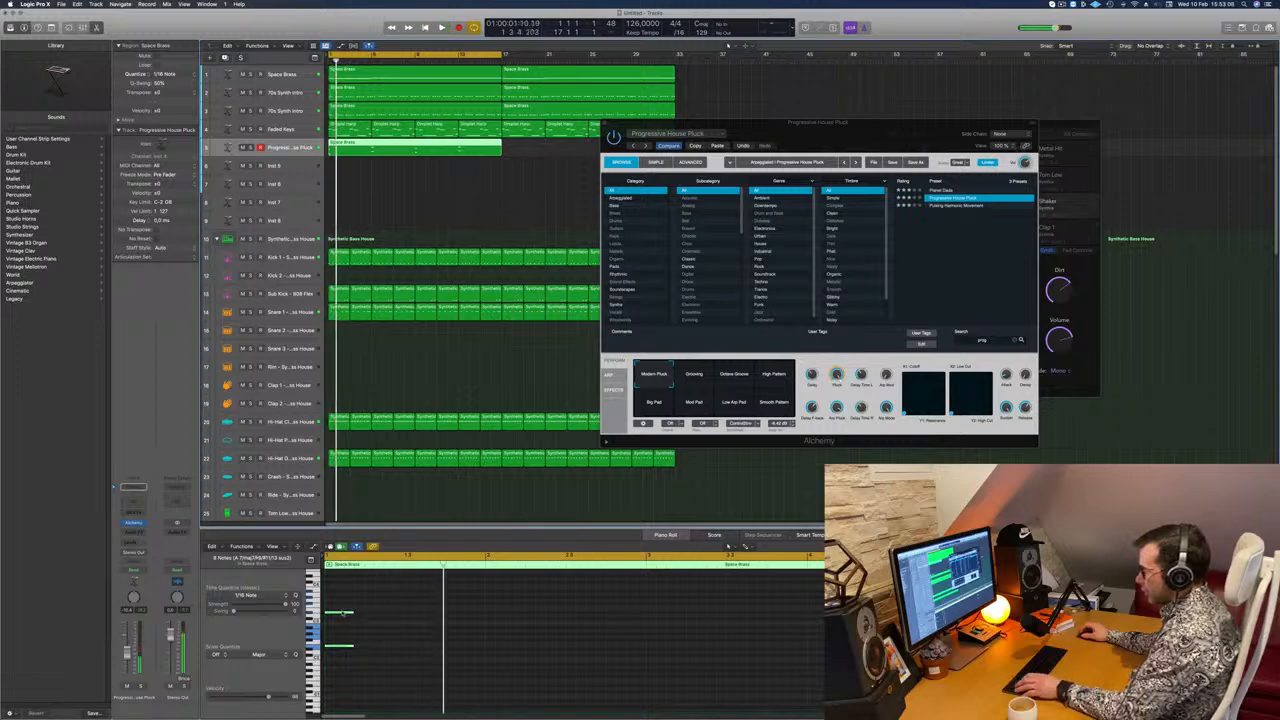
Step: Shorten the copied region's notes to about a sixteenth and duplicate them into four eighth-note-spaced stabs per chord
drag(350, 614, 332, 616)
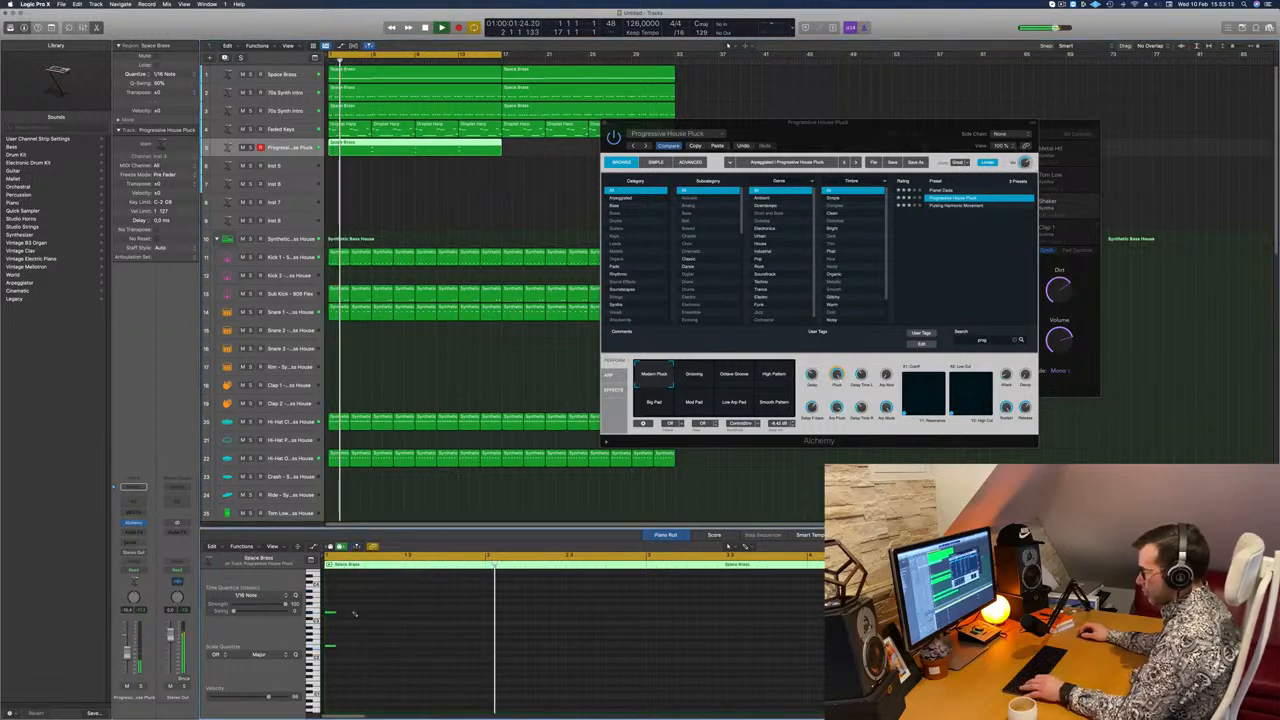
drag(330, 613, 350, 617)
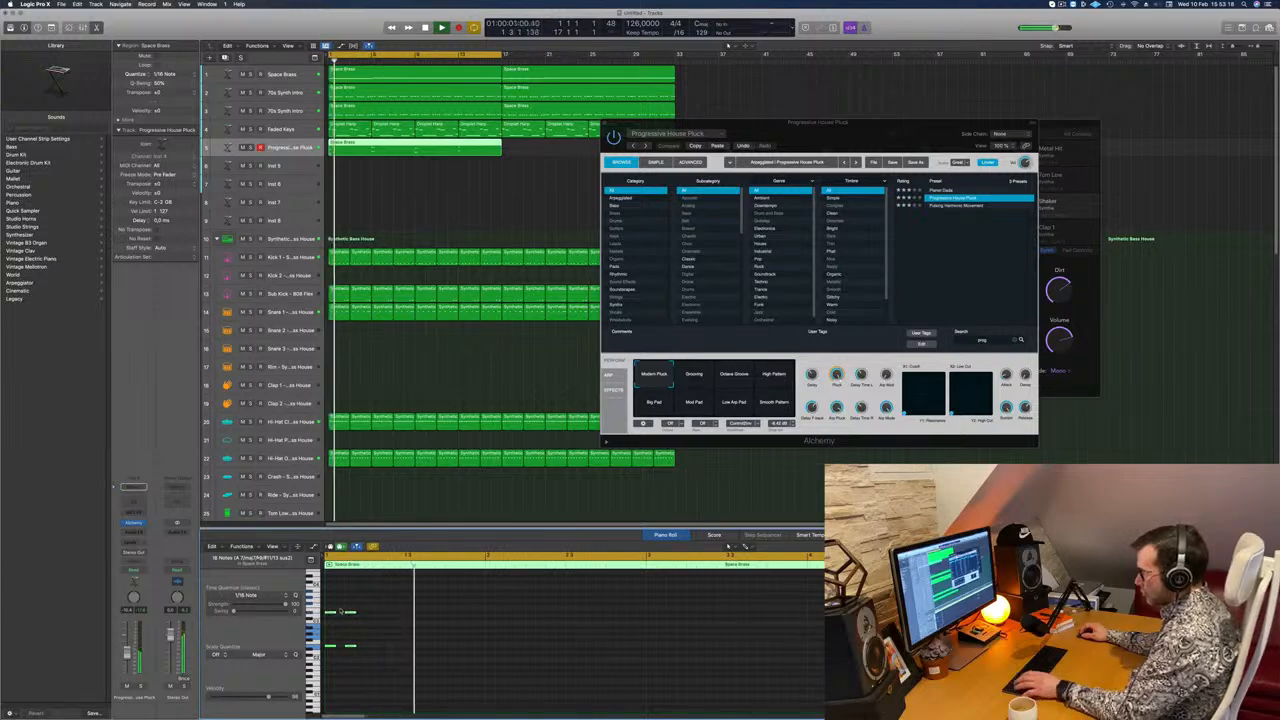
drag(333, 616, 376, 620)
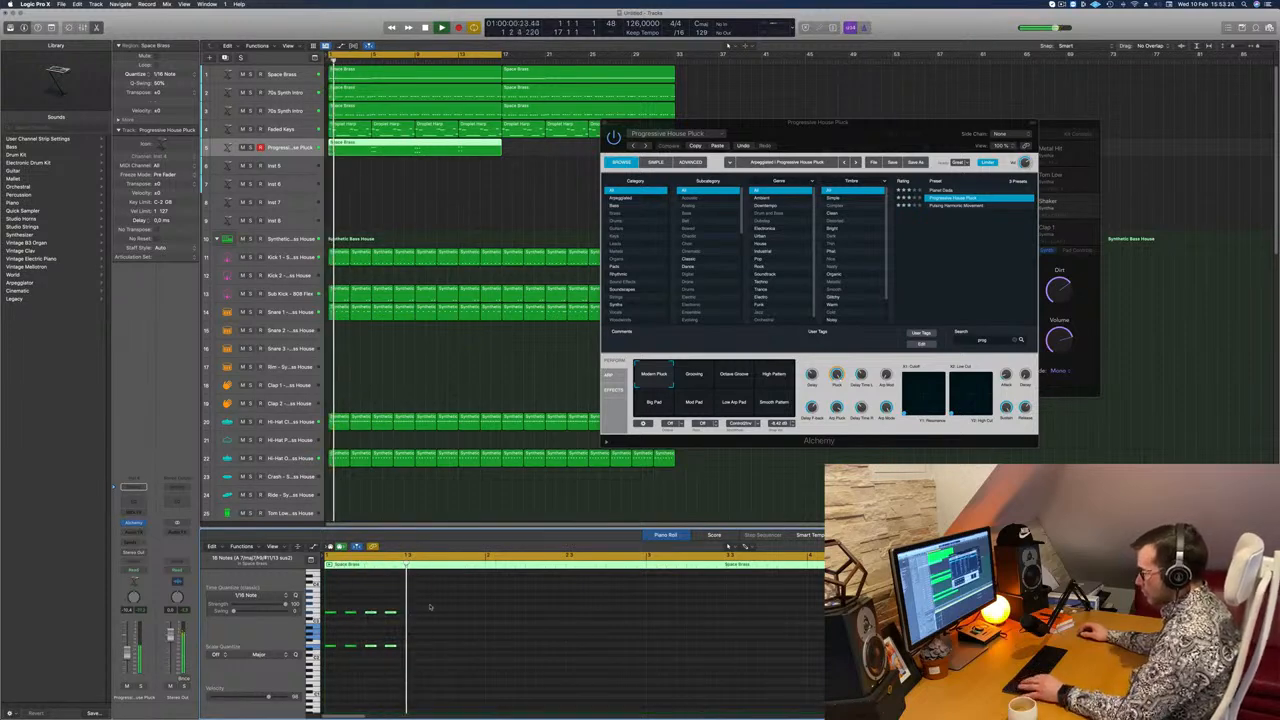
key(space)
key(super+Left)
key(super+Left)
key(super+Left)
key(super+Left)
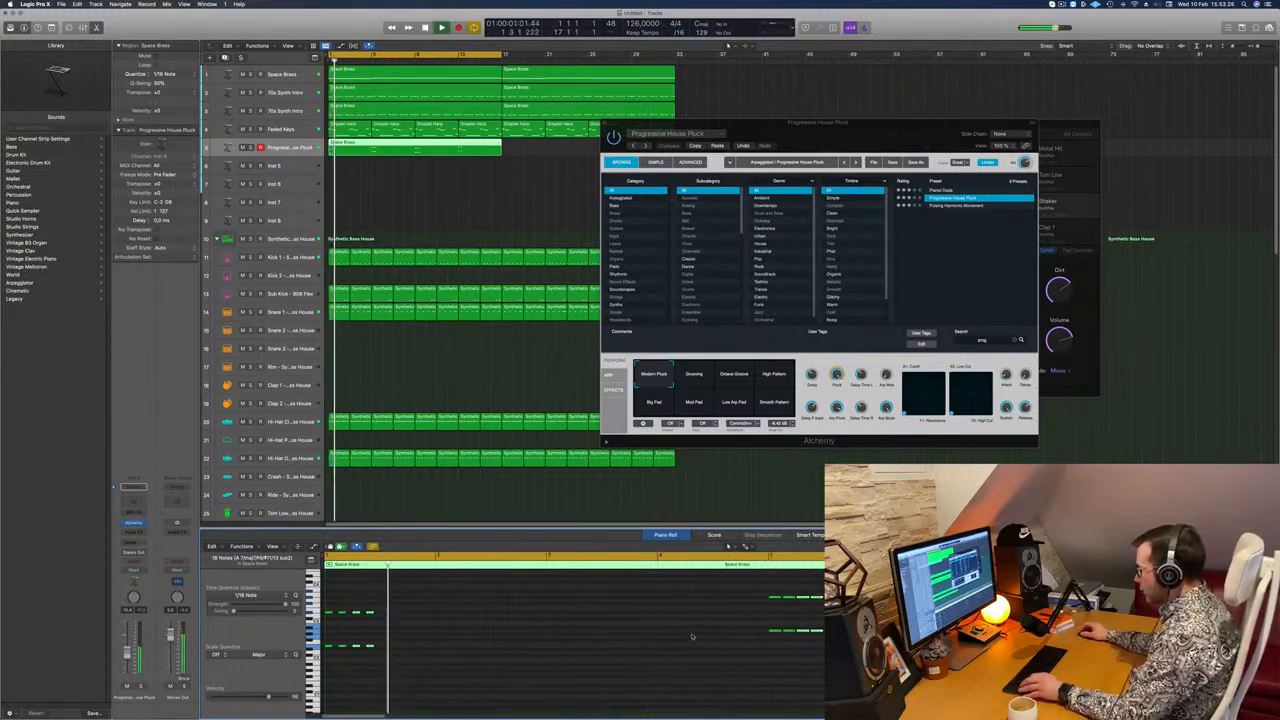
key(super+Left)
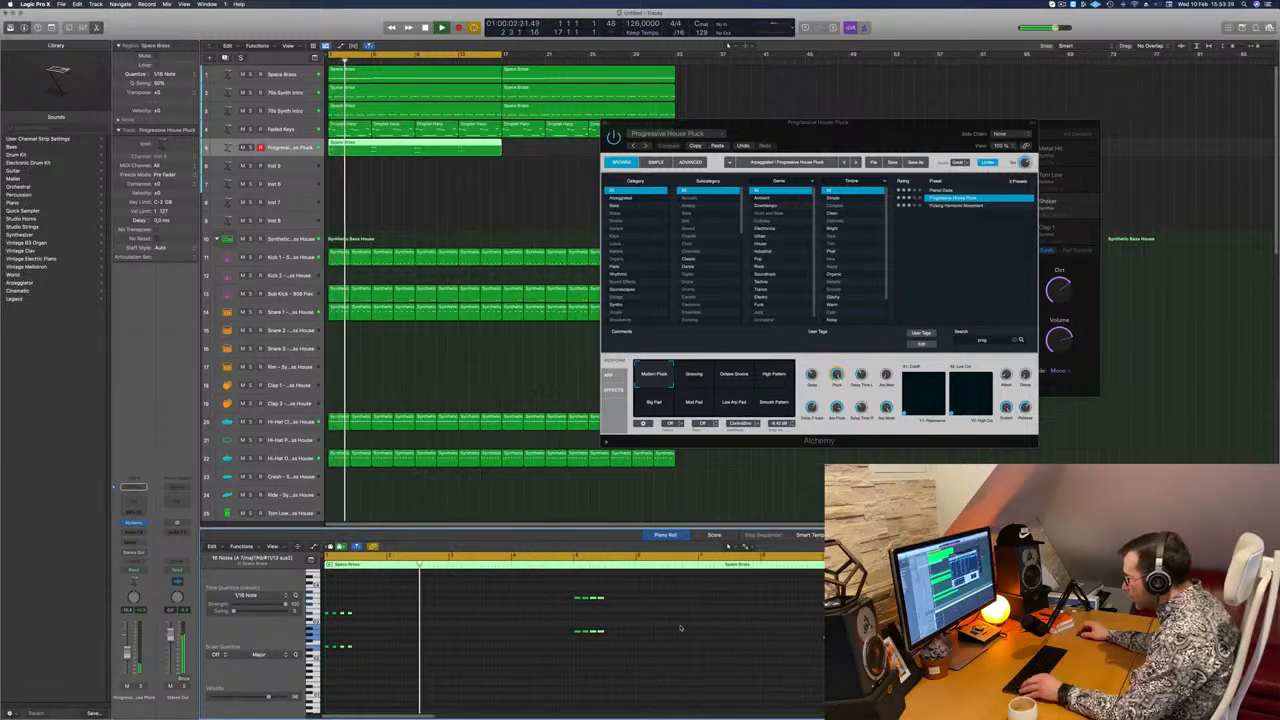
drag(608, 590, 880, 652)
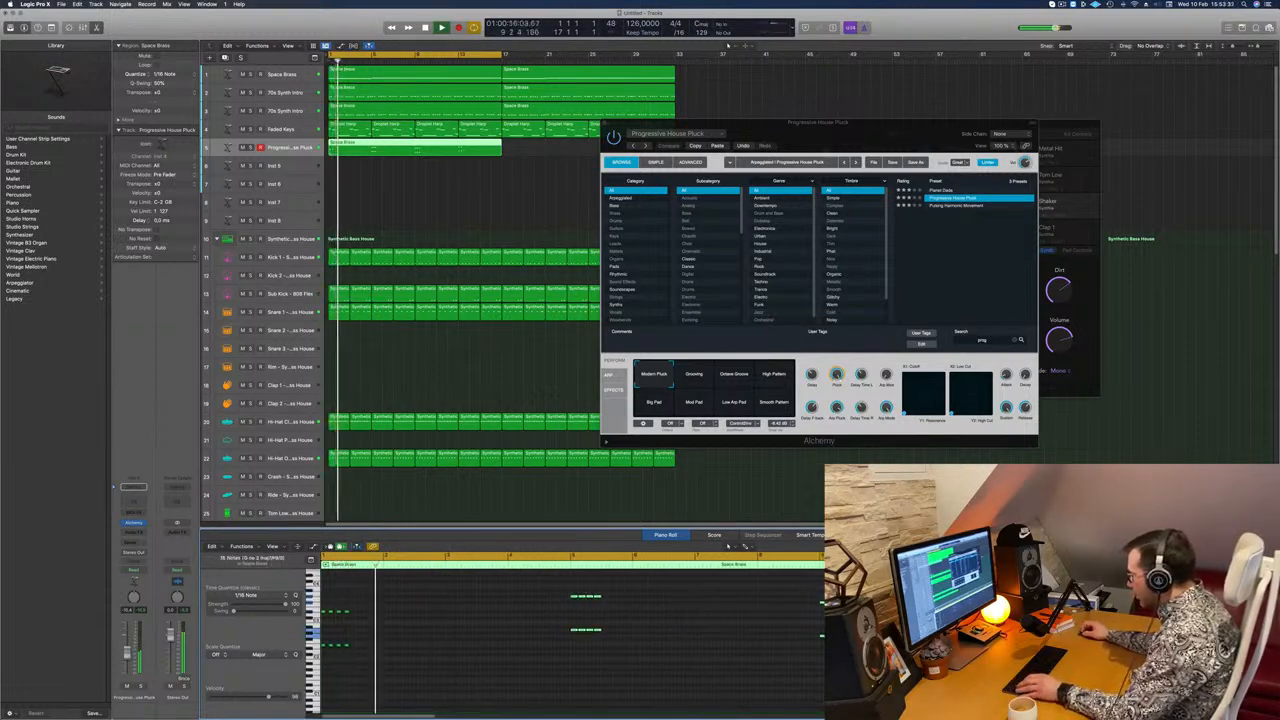
Step: Play the four-stab pattern from the start of the song, both with the full beat and with the pluck track soloed
key(Return)
key(super+a)
key(Return)
scroll(418, 639, up, 5)
key(space)
key(space)
key(space)
key(space)
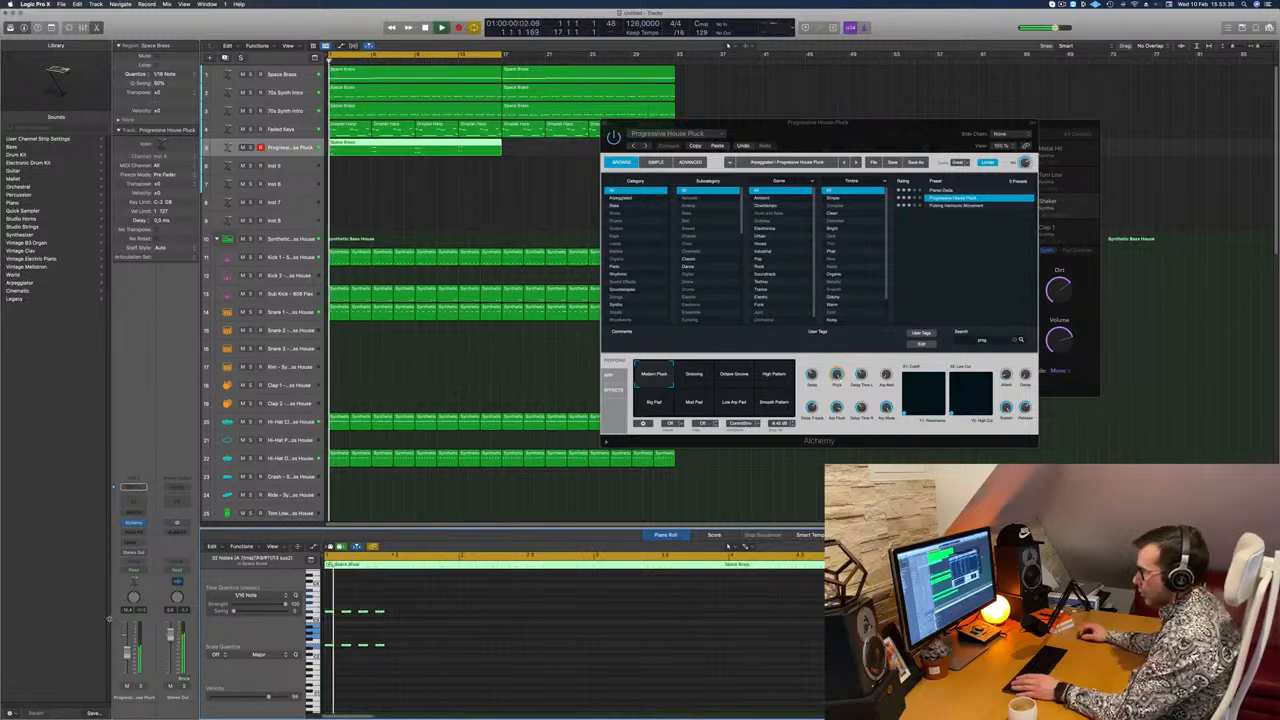
key(space)
click(140, 686)
Step: Audition Alchemy's other sound variations, from Grooving and Octave Groove to Smooth Pattern, and return to Modern Pluck
key(space)
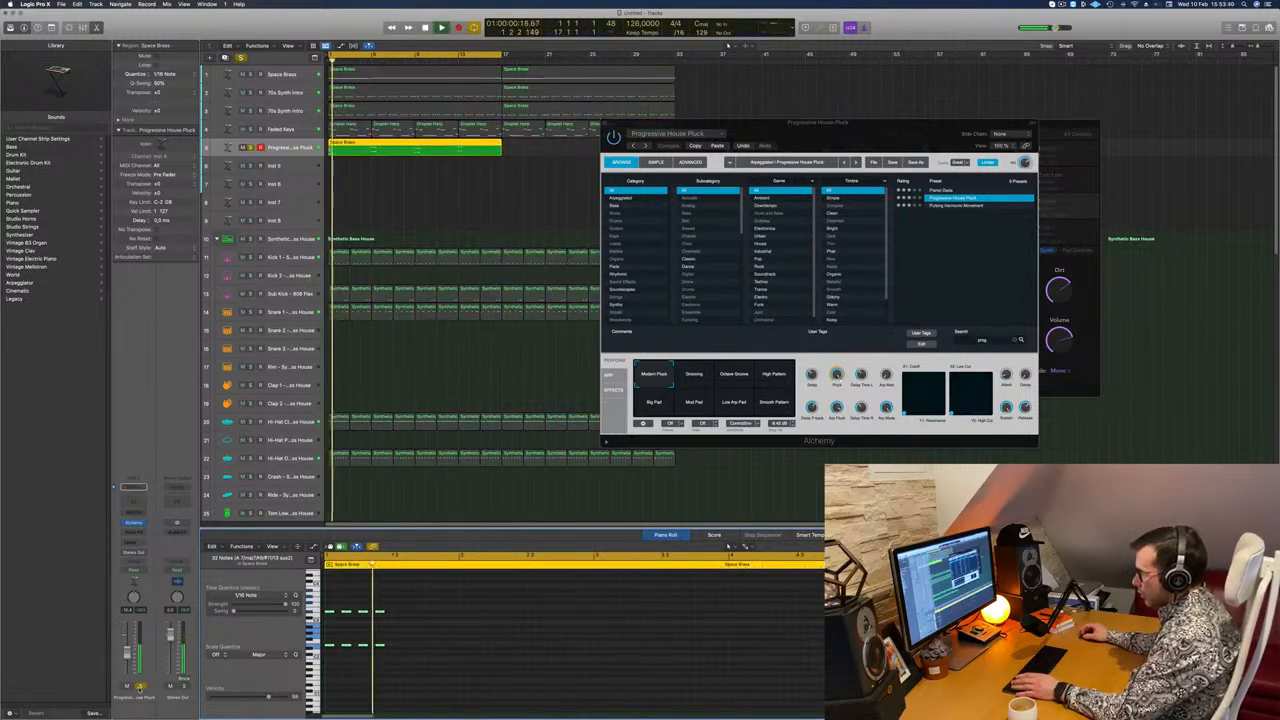
click(140, 686)
click(694, 376)
key(space)
key(space)
click(740, 376)
key(space)
key(space)
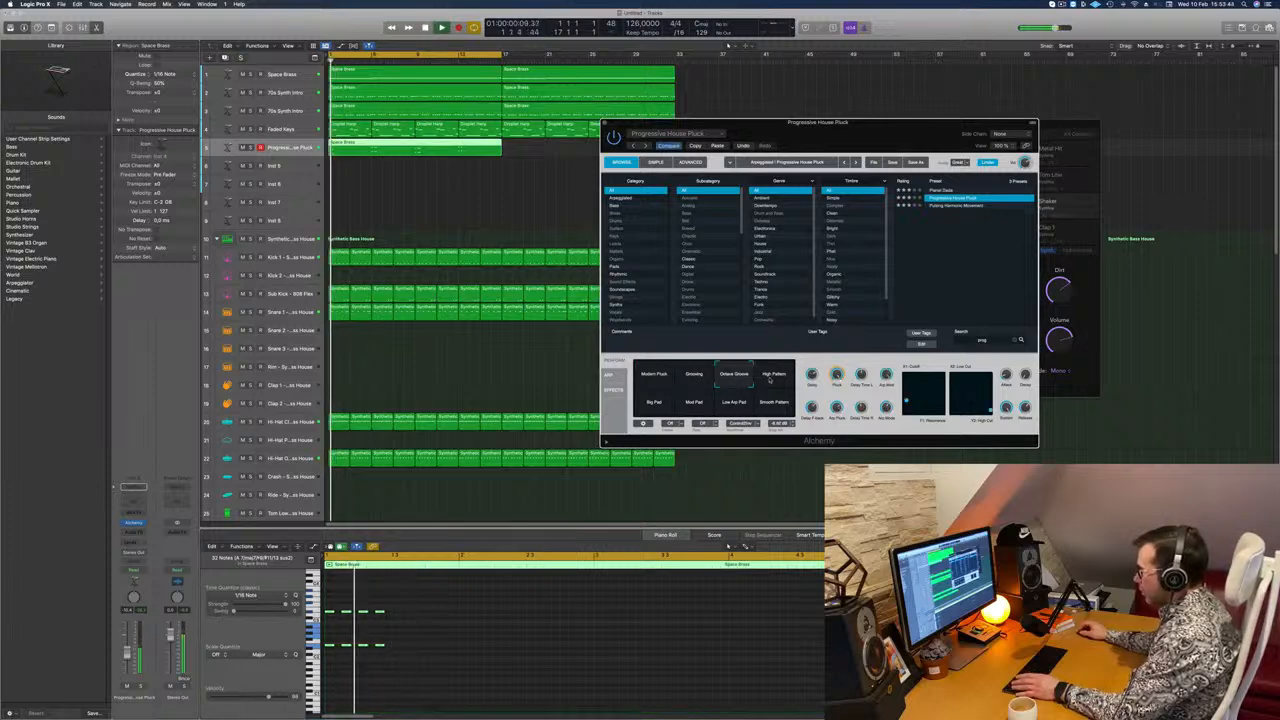
click(780, 378)
key(space)
key(space)
click(658, 403)
key(space)
key(space)
click(694, 404)
click(736, 404)
click(775, 403)
click(653, 373)
key(space)
key(space)
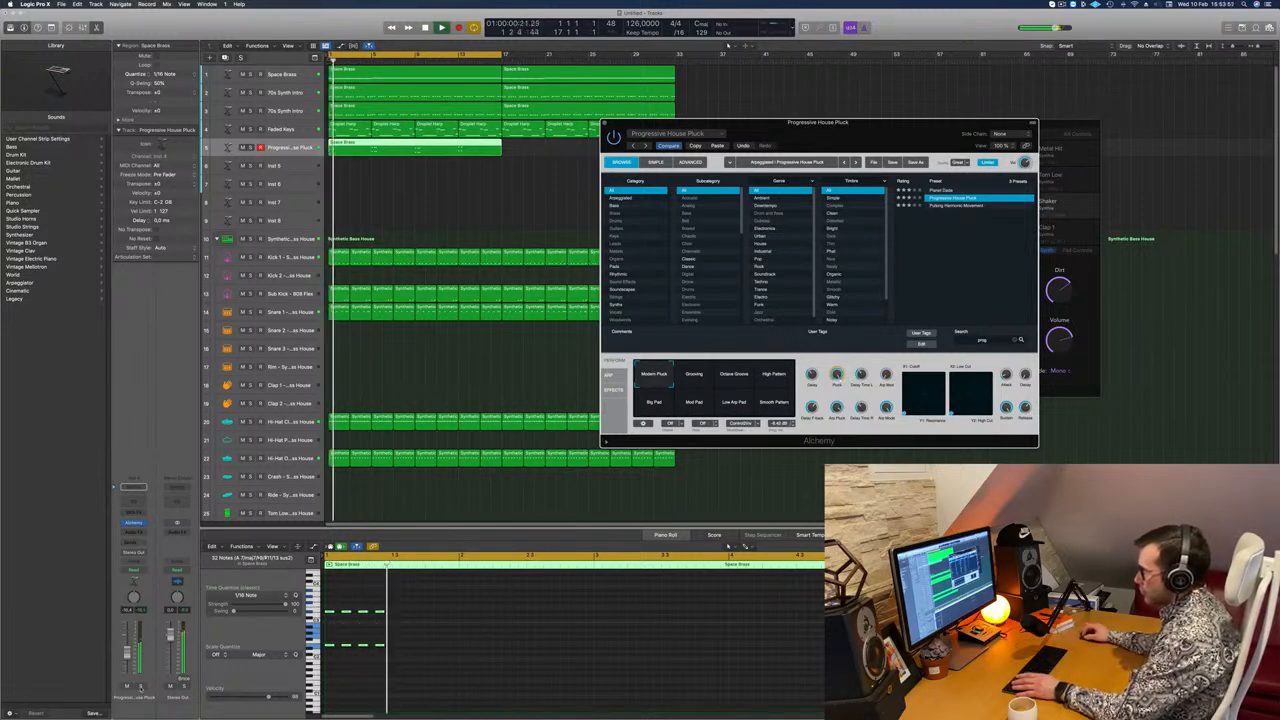
Step: Raise the upper stab notes of the first chords slightly in the Piano Roll, checking them with the pluck track soloed
key(ctrl+s)
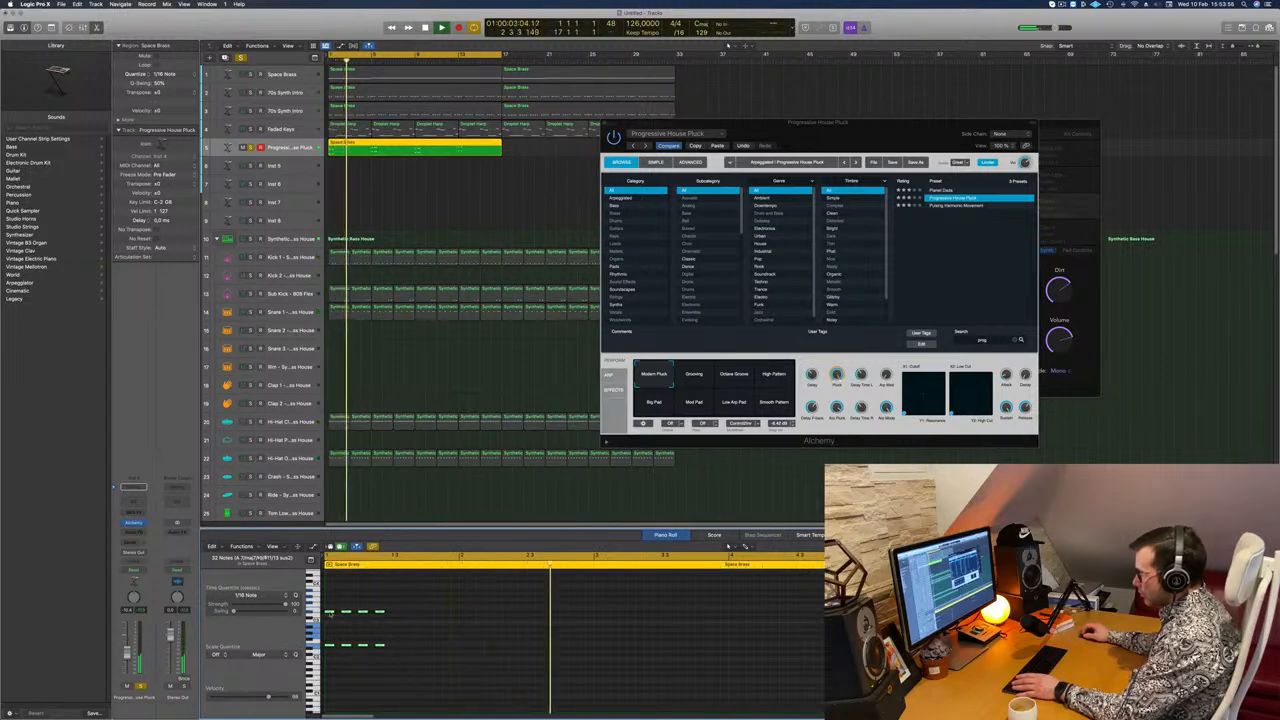
drag(329, 646, 792, 585)
scroll(411, 628, down, 5)
scroll(411, 628, down, 3)
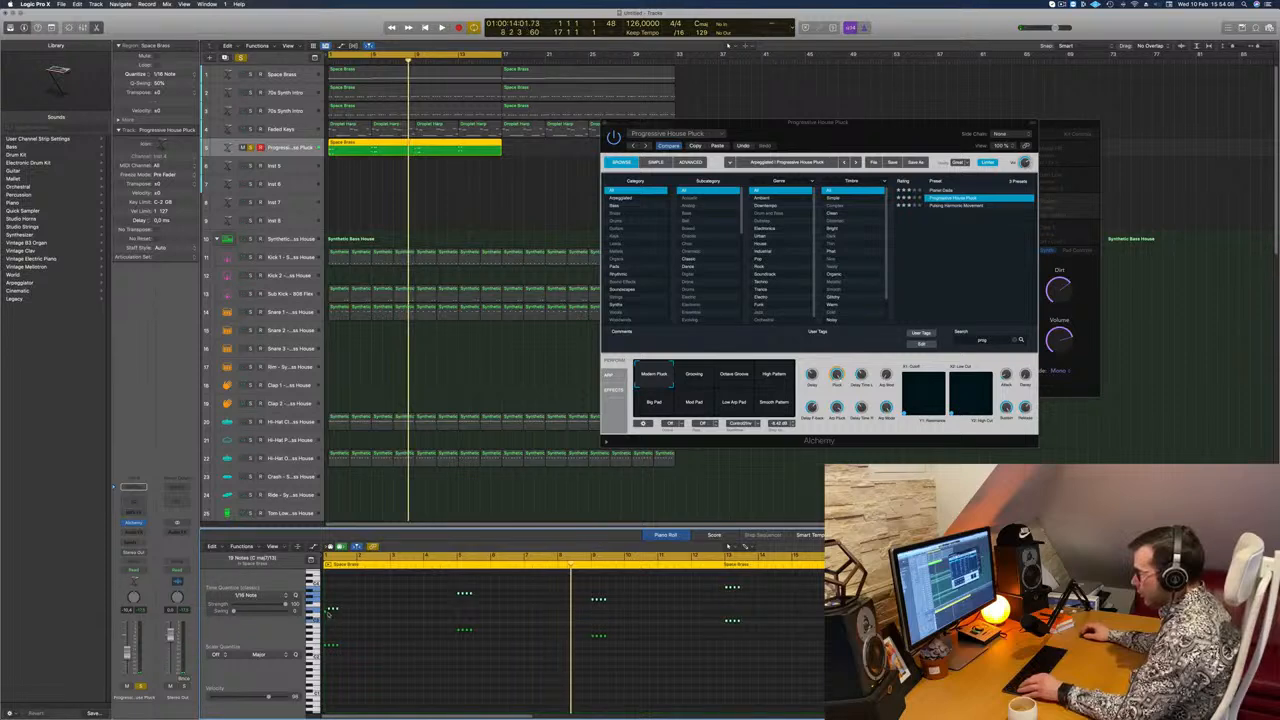
key(Return)
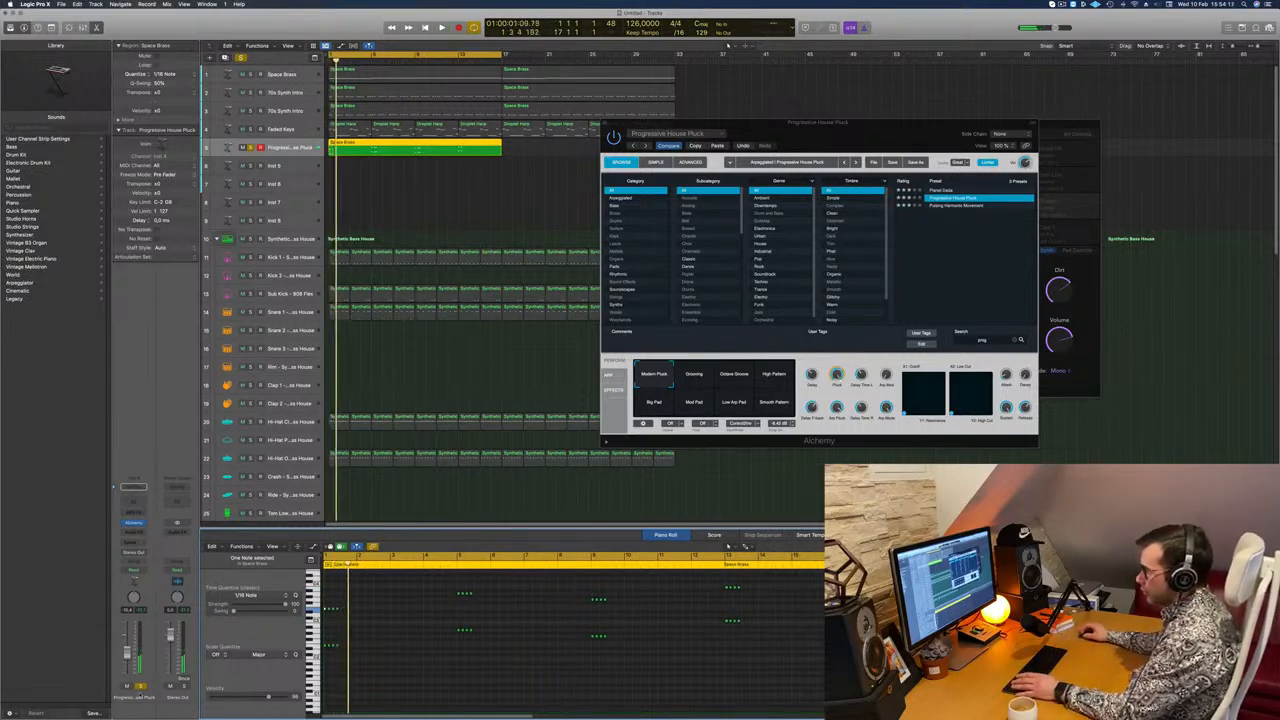
key(s)
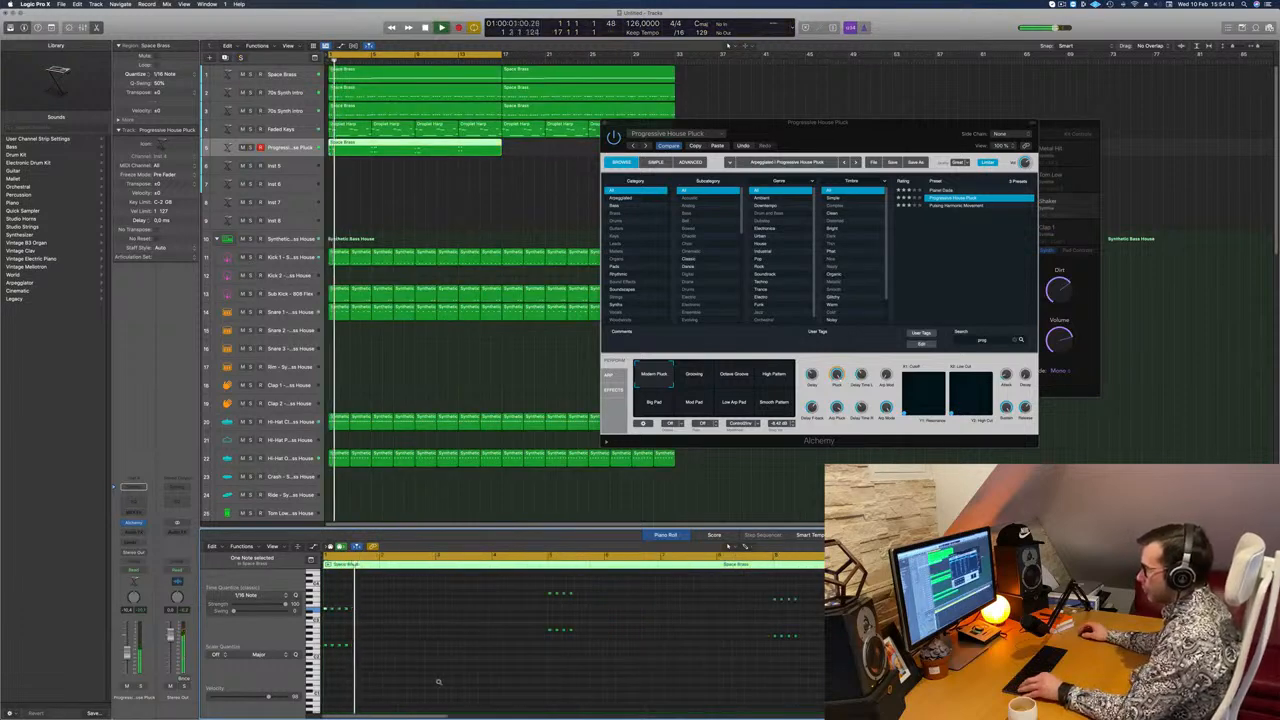
Step: Repeat the four-stab groups in the Piano Roll so eighth-note stabs fill all four bars of each chord
key(Return)
key(super+Right)
key(super+Right)
key(space)
key(super+Right)
key(super+Right)
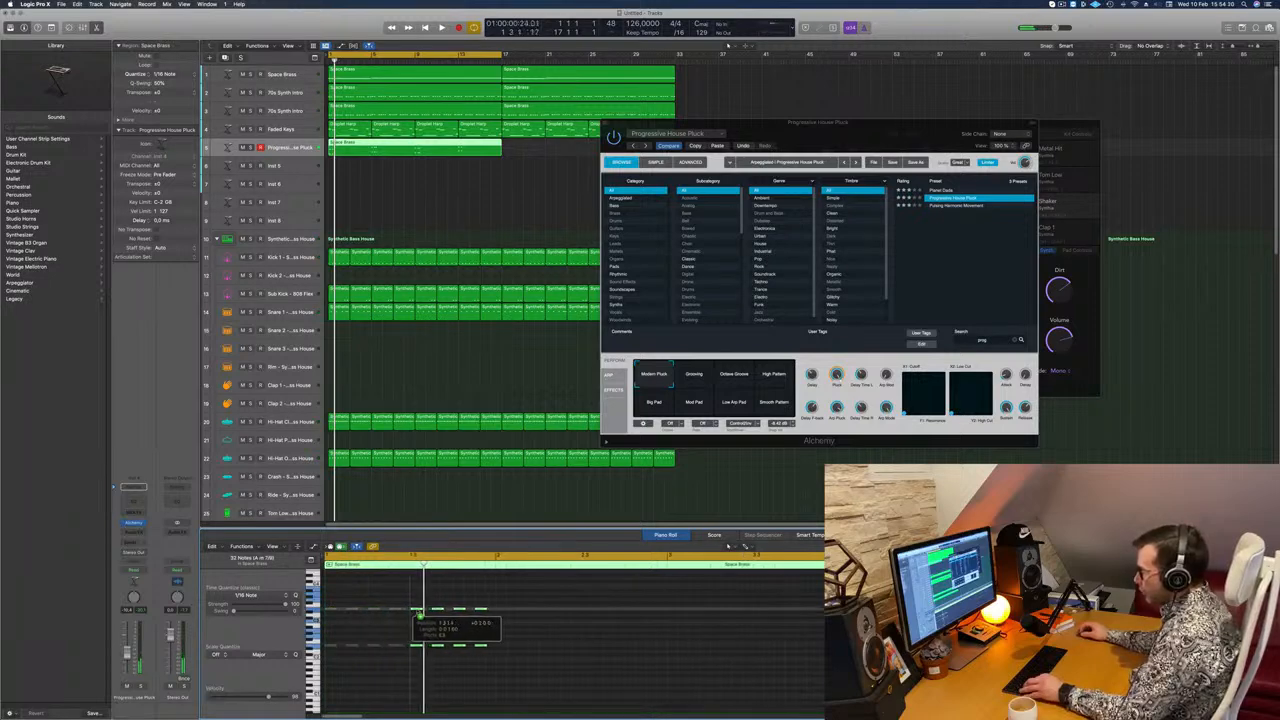
key(super+Left)
key(super+Left)
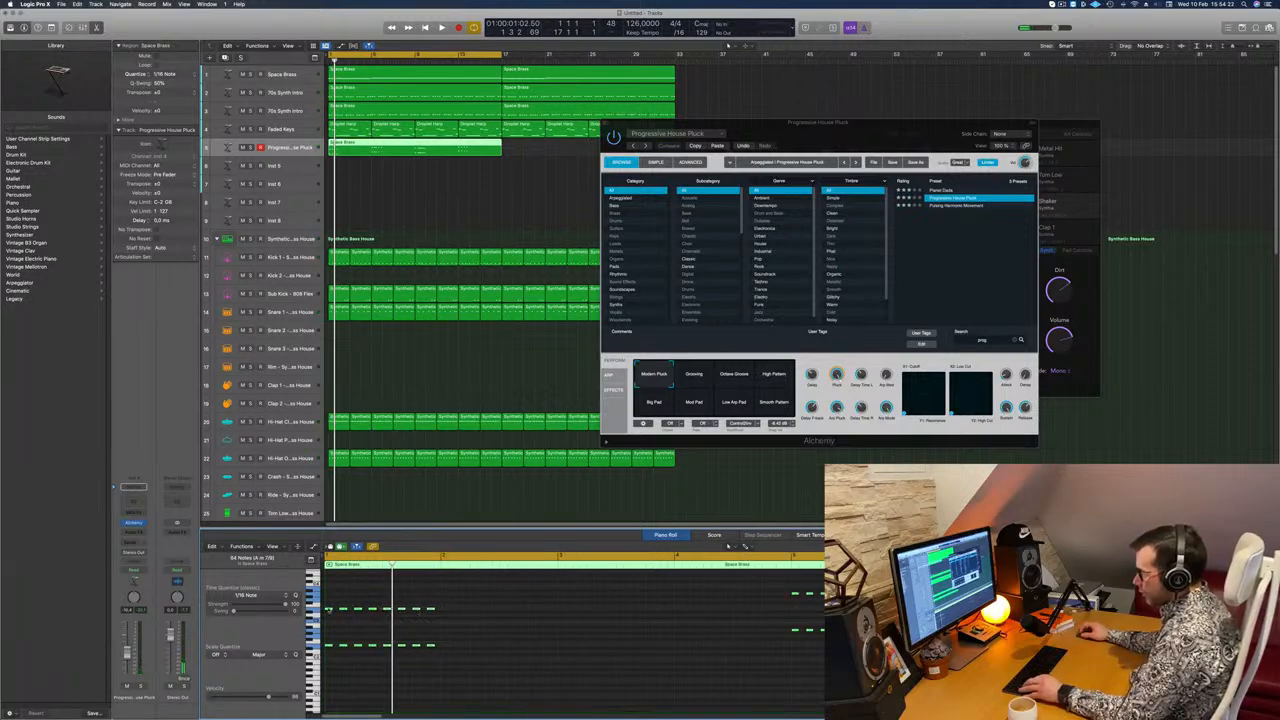
drag(328, 610, 679, 611)
Step: Play the filled stab pattern together with the full beat and close the Alchemy window
drag(877, 131, 865, 137)
key(space)
drag(753, 157, 730, 218)
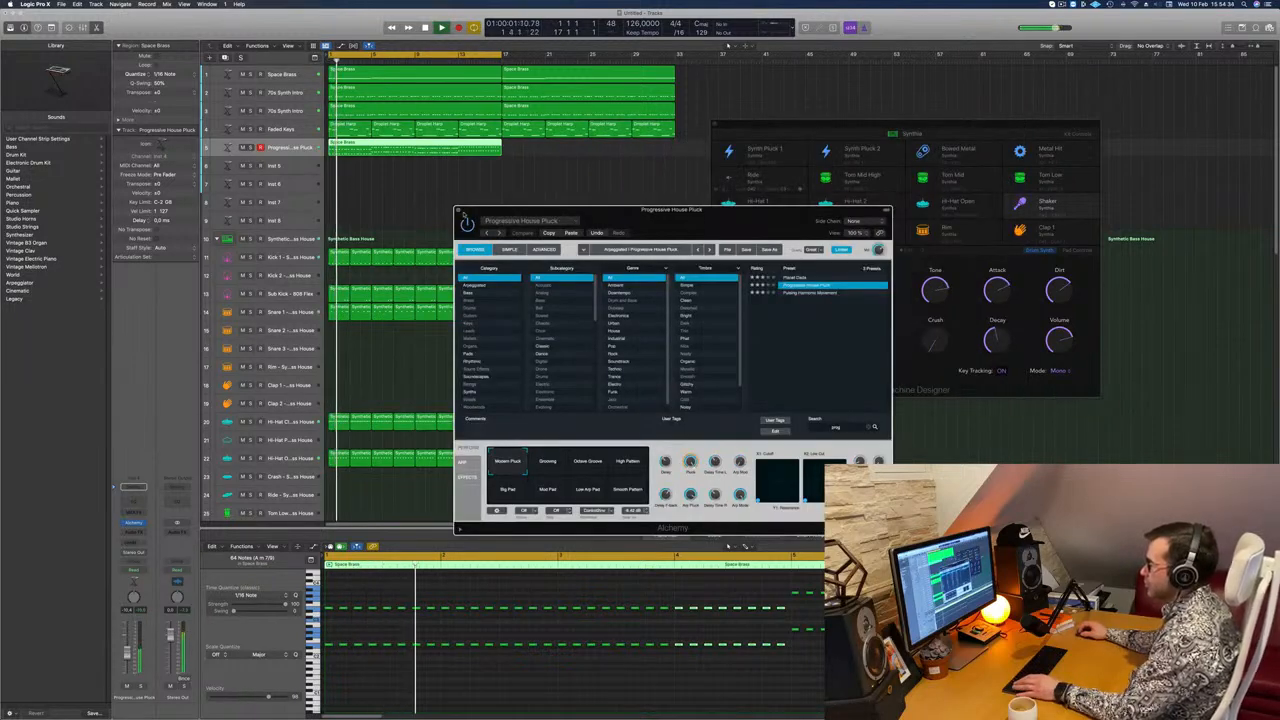
click(458, 211)
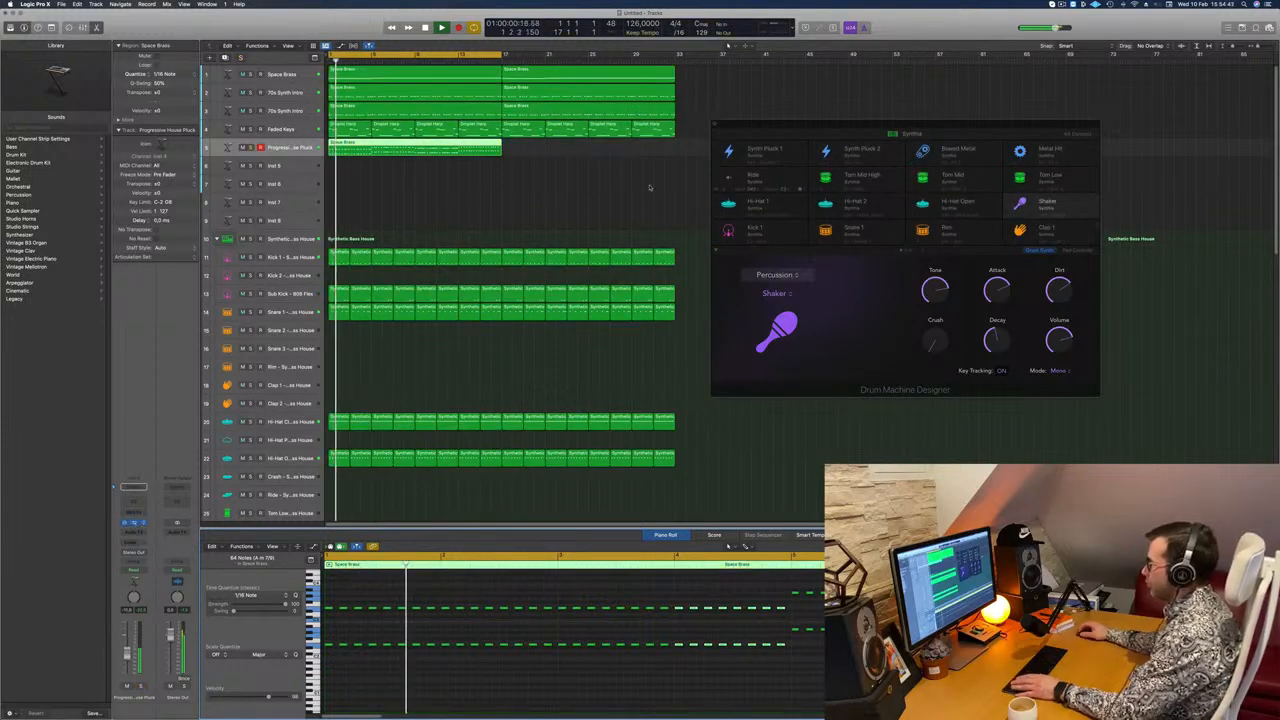
Step: Try the Grooving, Octave Groove, High Pattern and Smooth Pattern variations of Progressive House Pluck, in the mix and soloed
drag(688, 216, 725, 174)
click(581, 423)
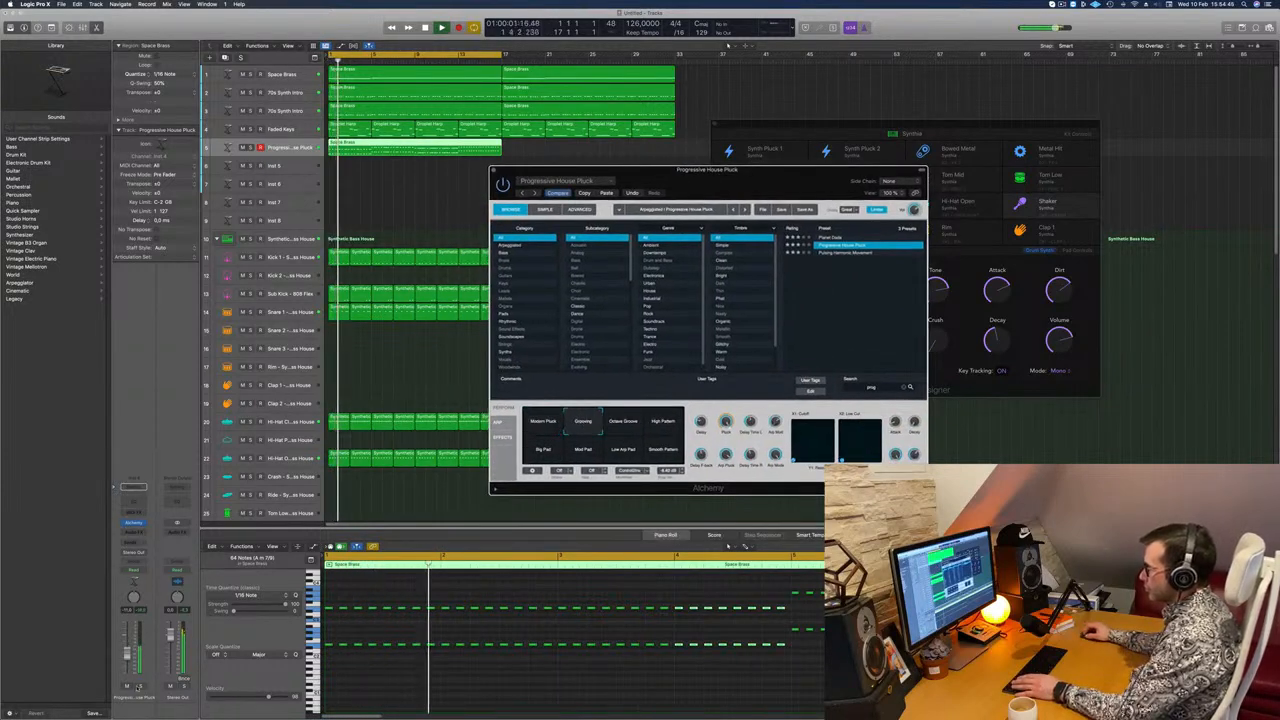
key(s)
key(s)
click(623, 421)
drag(782, 174, 697, 142)
key(Return)
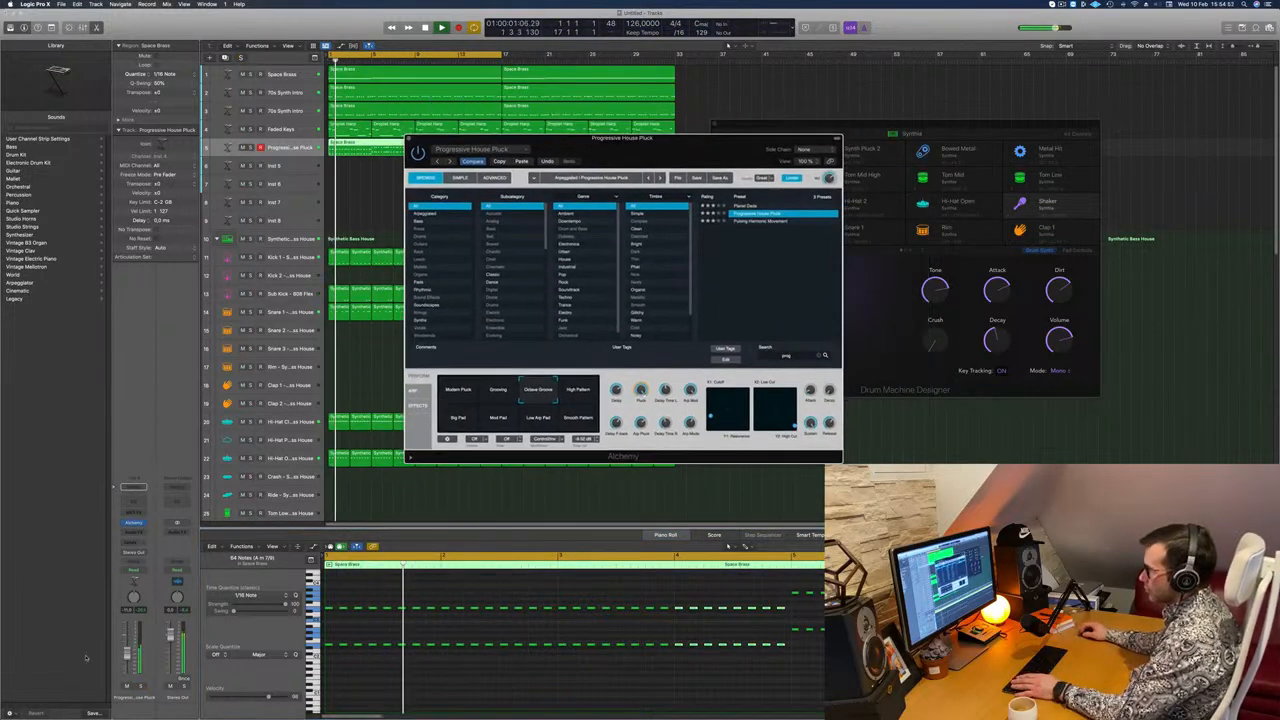
key(s)
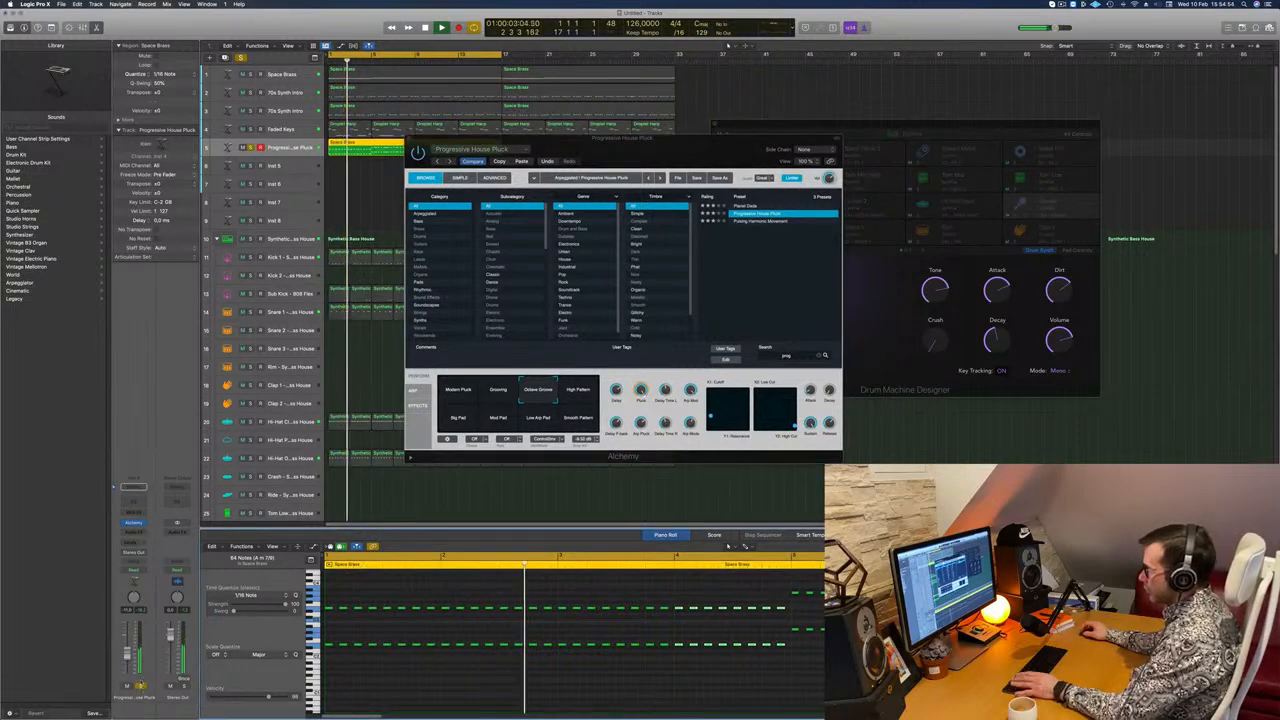
key(s)
click(582, 390)
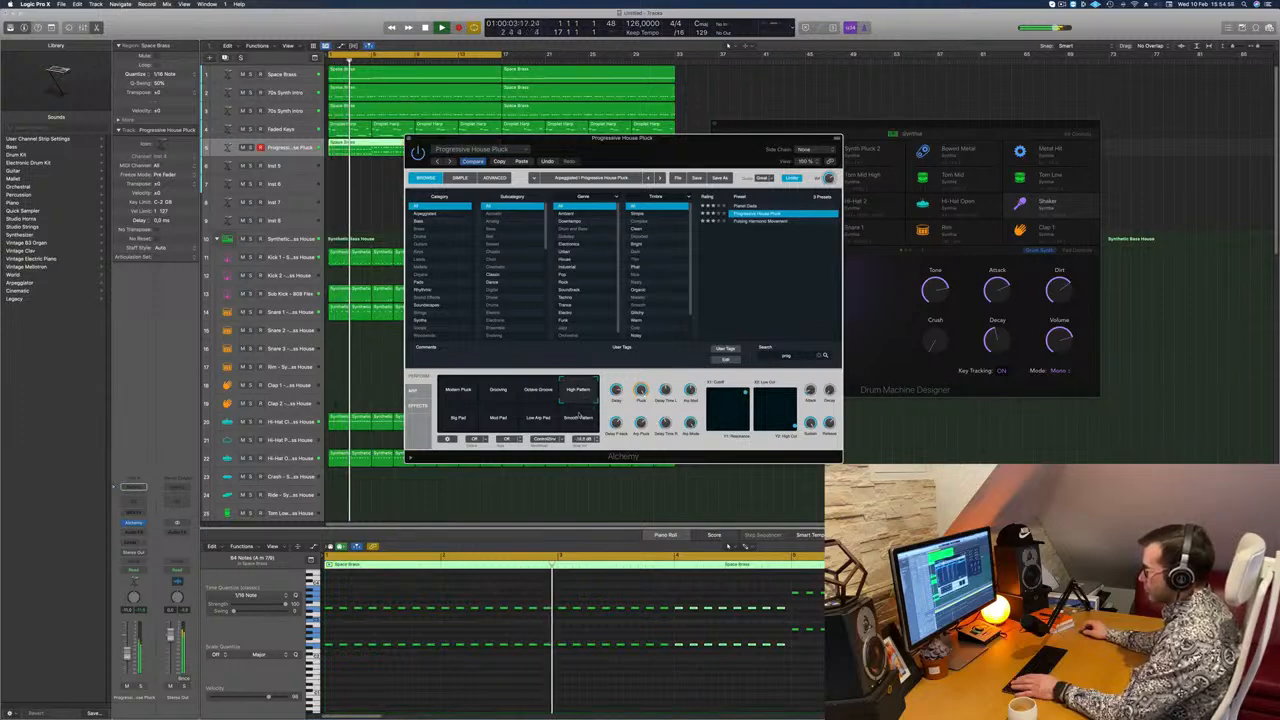
click(582, 414)
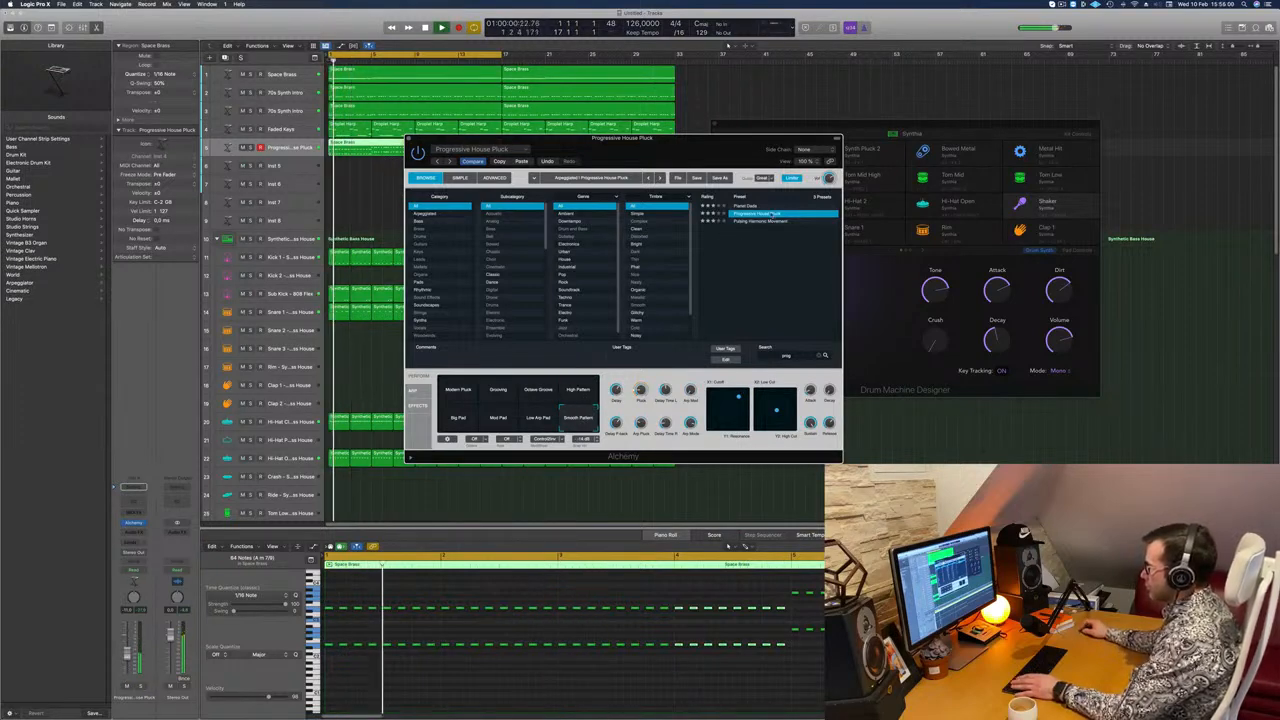
Step: Try the Pulsing Harmonic Movement preset, switch the stab track to Planet Dada and raise its volume slightly
click(762, 221)
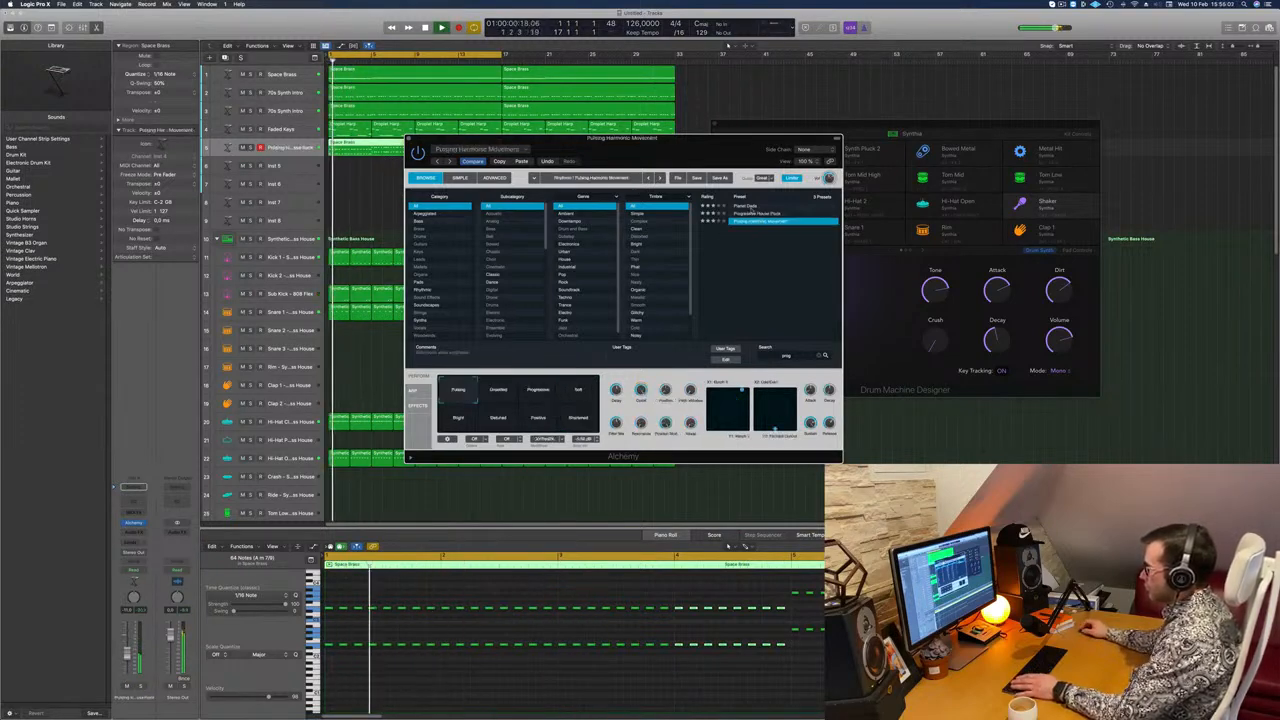
click(748, 206)
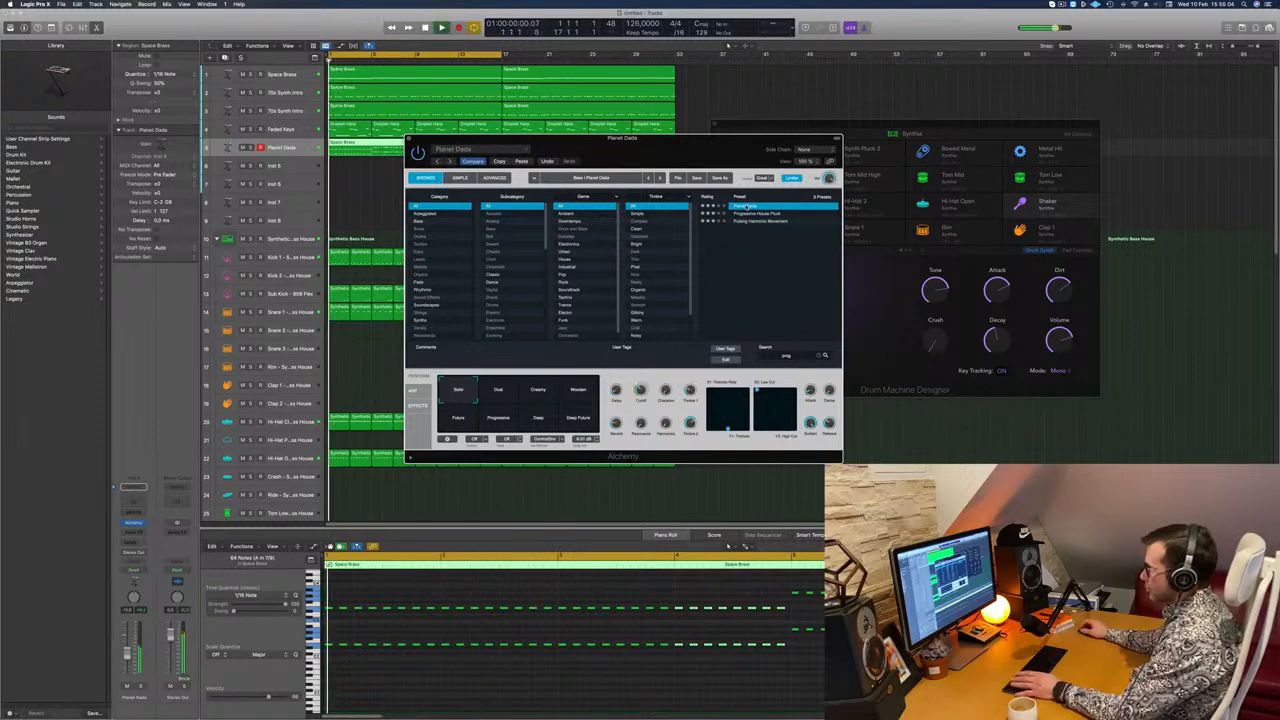
drag(645, 155, 715, 141)
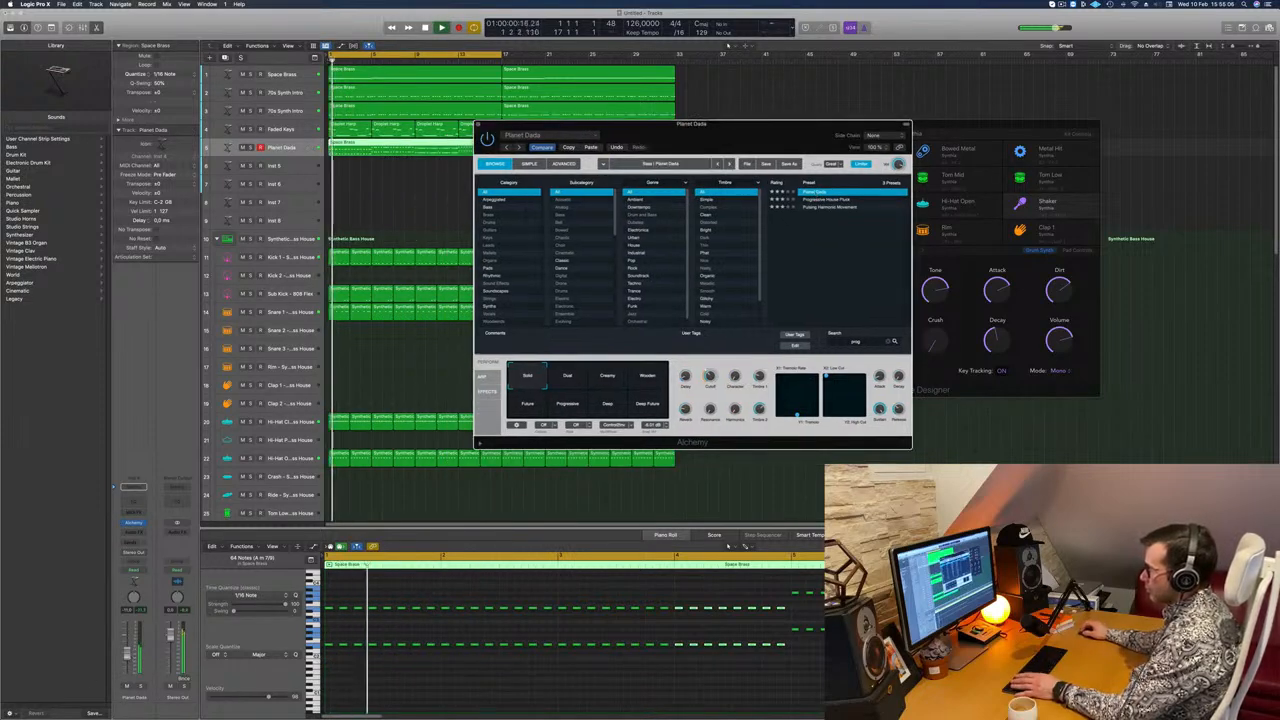
click(129, 652)
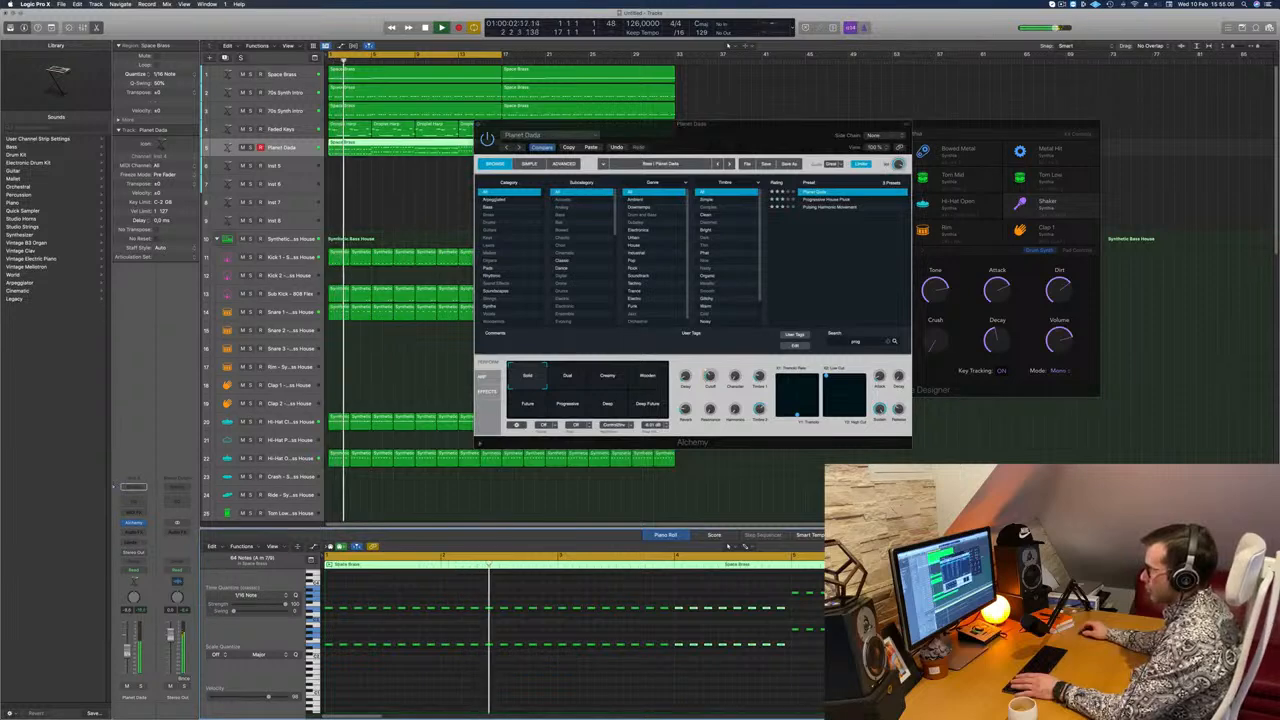
drag(766, 142, 692, 211)
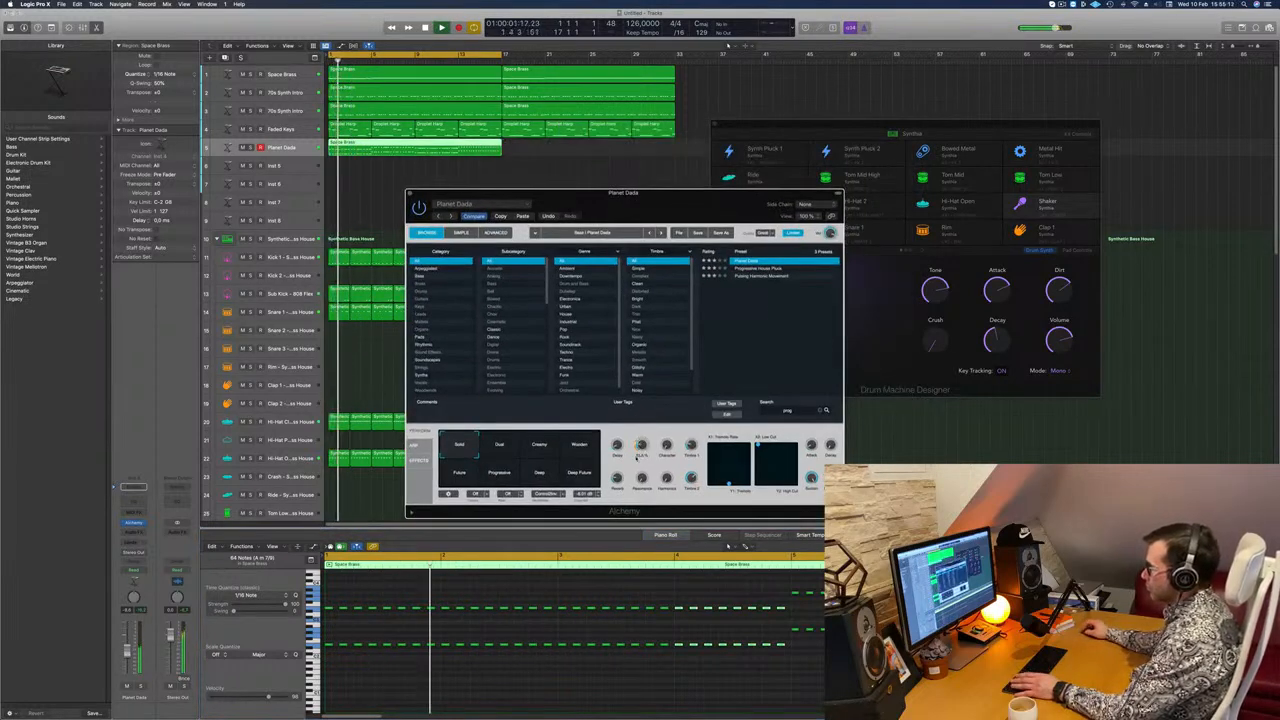
Step: Move the Alchemy window and try Planet Dada's Dual and Creamy variations while the beat plays
click(600, 680)
drag(482, 200, 492, 220)
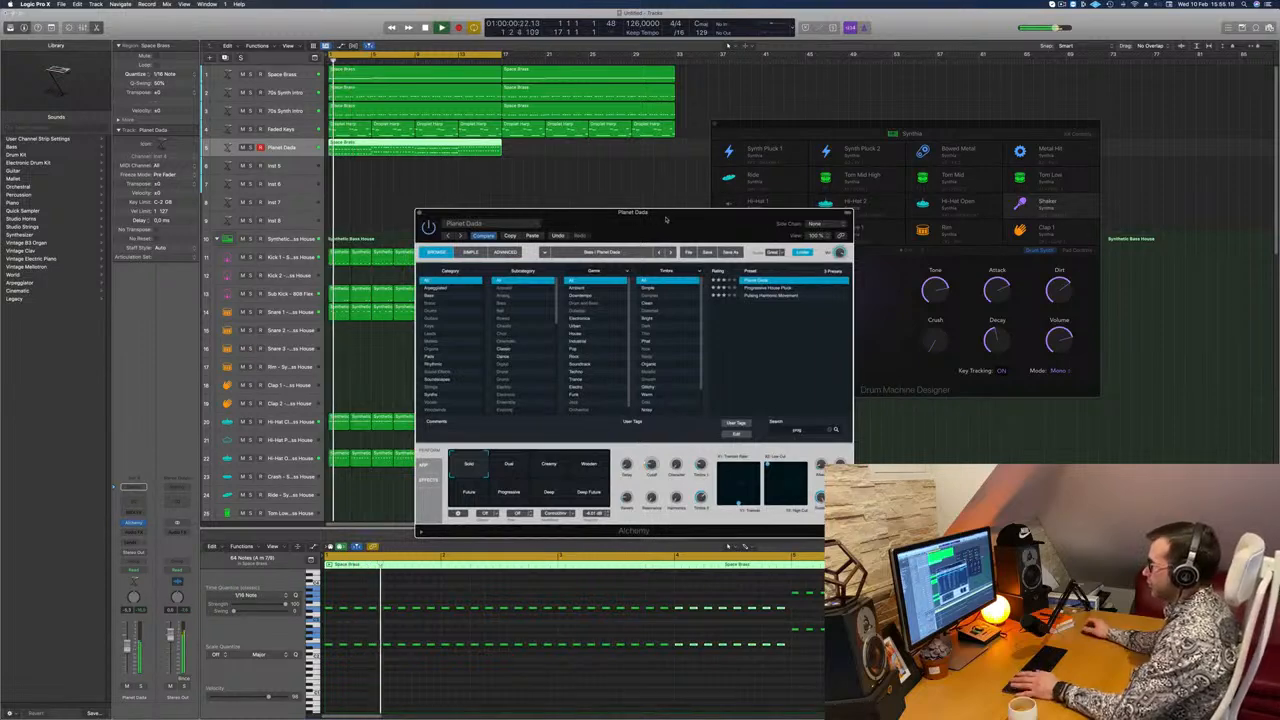
drag(666, 218, 658, 218)
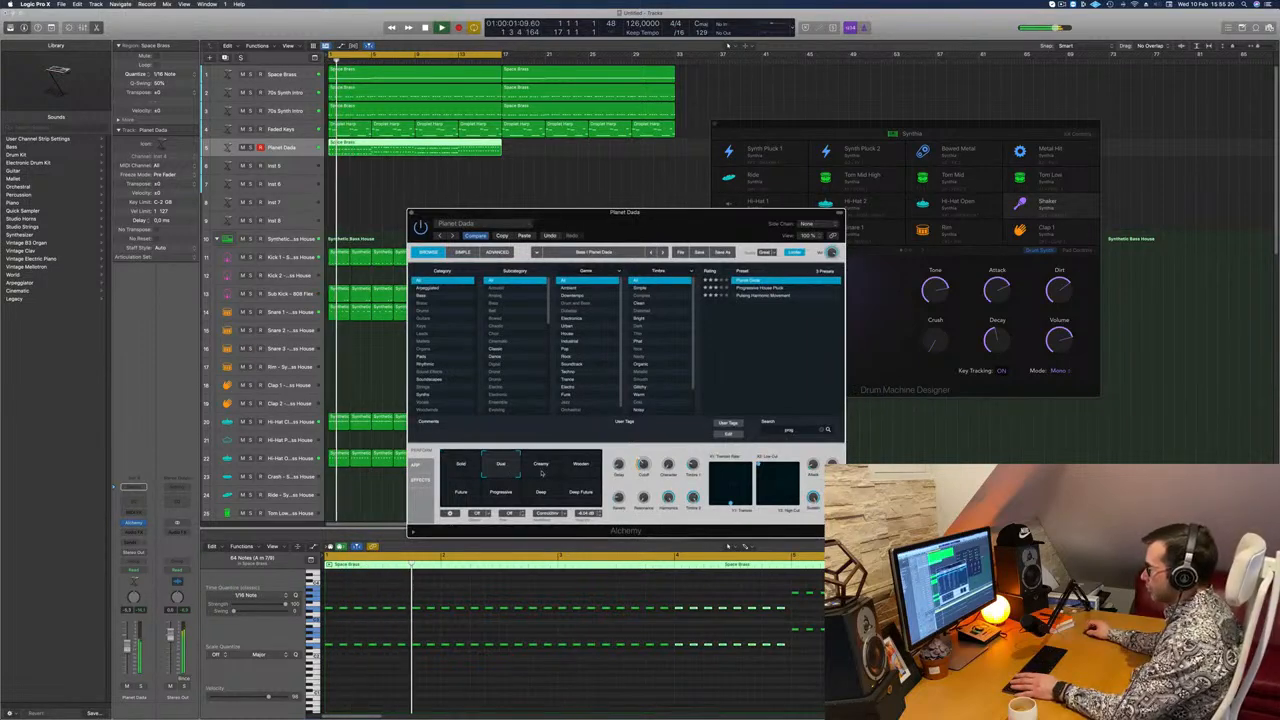
click(590, 547)
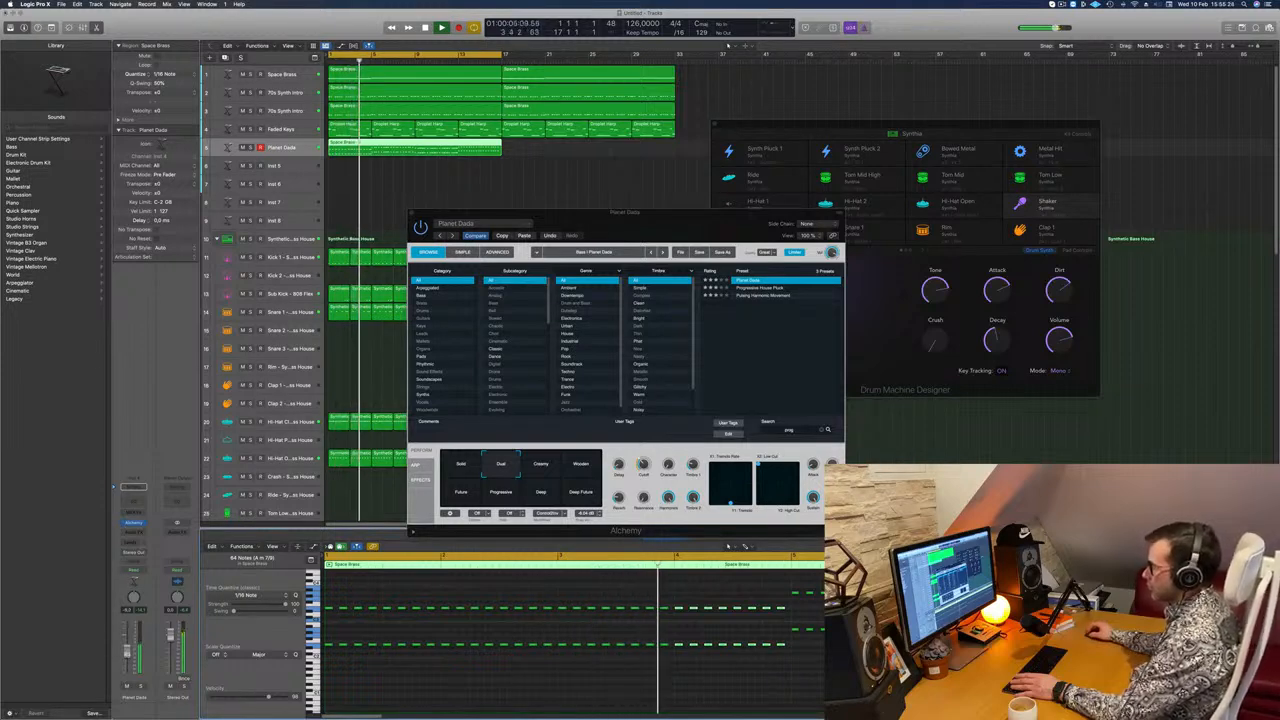
click(558, 470)
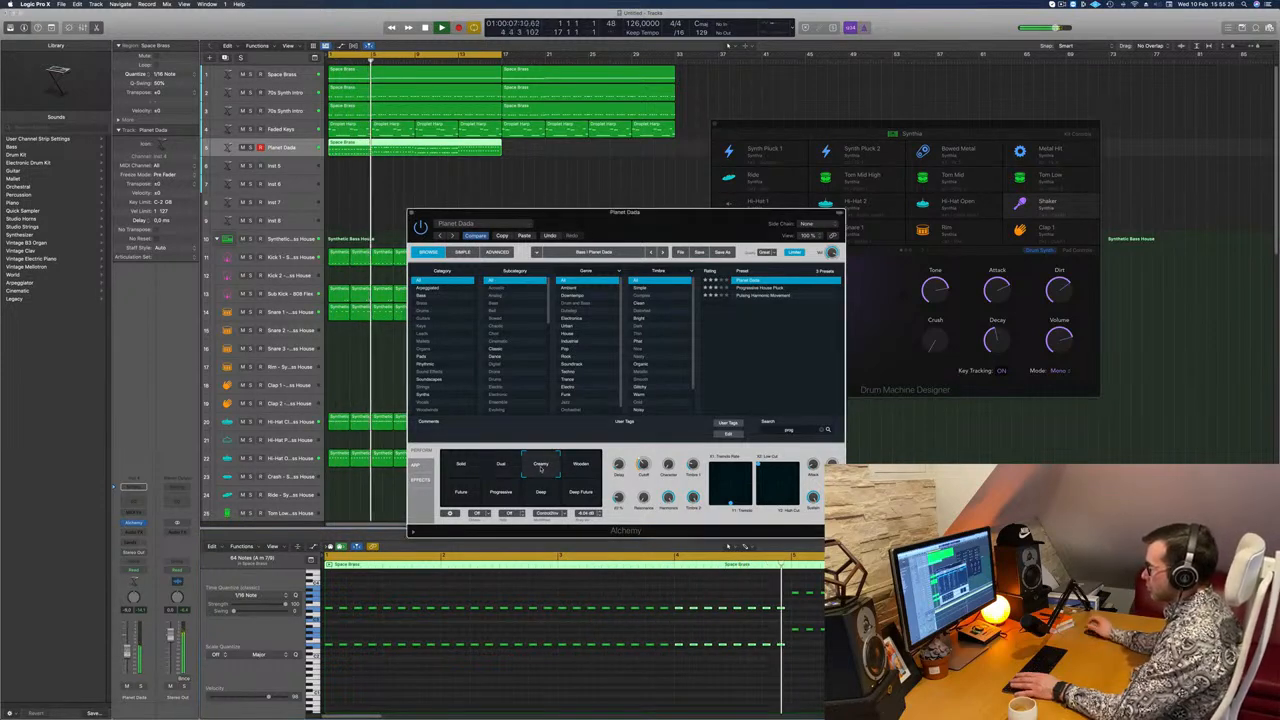
click(588, 546)
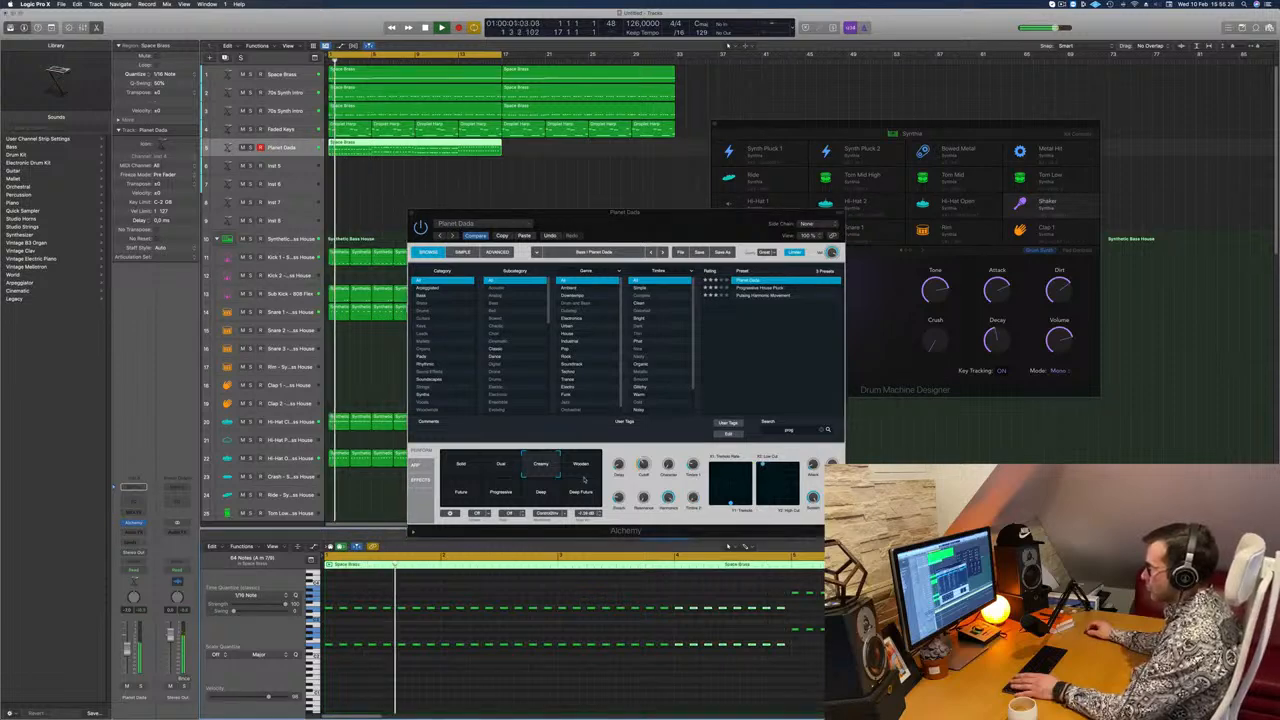
Step: Try the Wooden, Future, Deep, Progressive, Deep Future and Solid variations of Planet Dada, restarting playback to compare
click(583, 470)
click(457, 497)
click(522, 495)
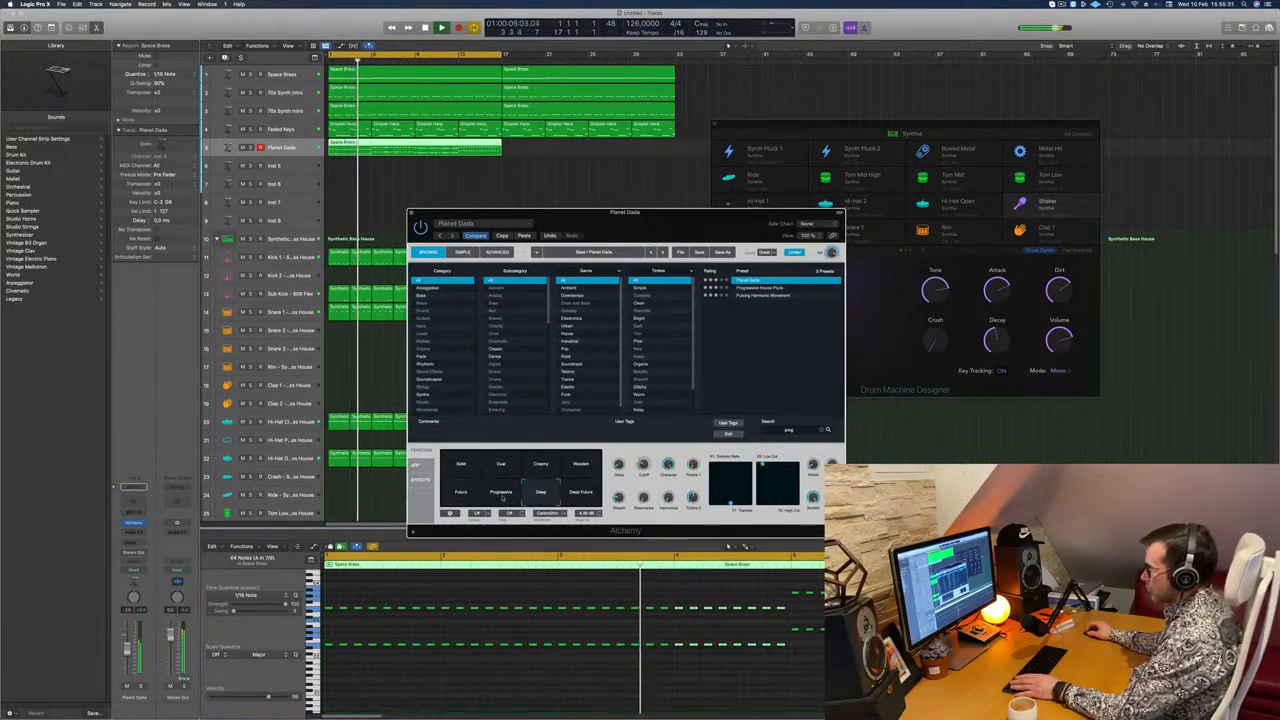
click(502, 494)
click(586, 498)
click(463, 468)
key(space)
key(space)
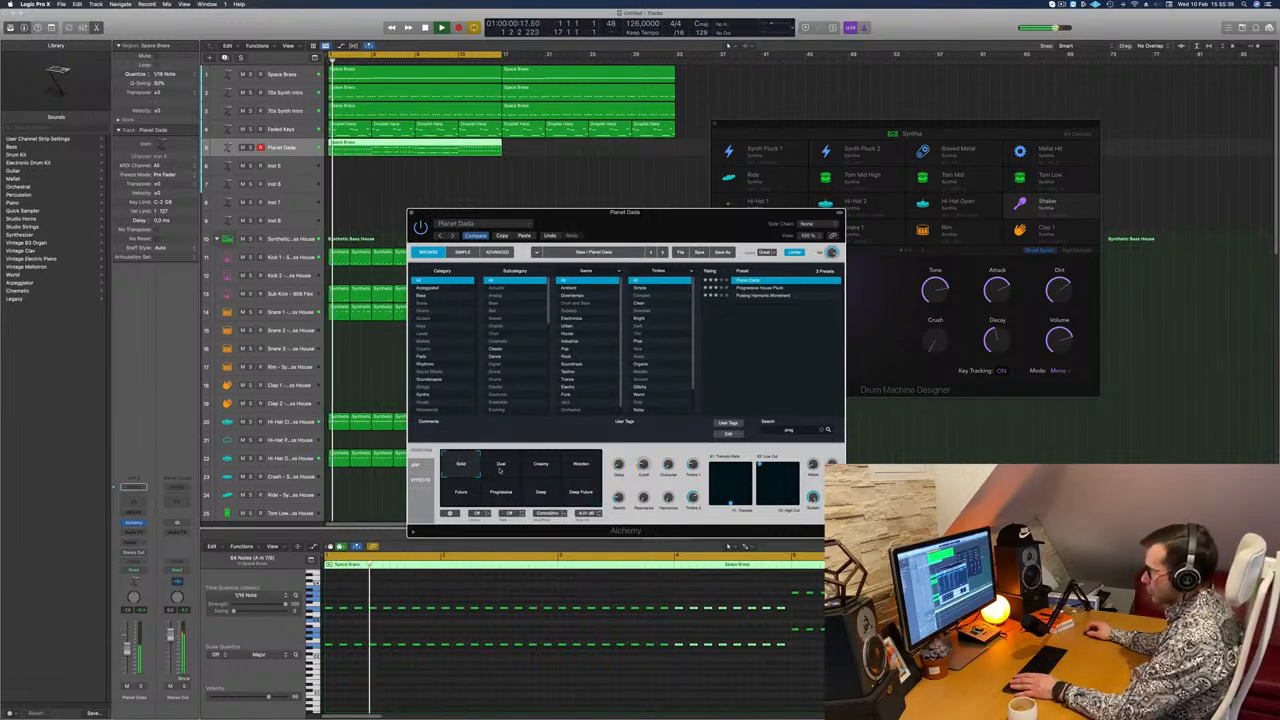
Step: Choose the Dual variation of Planet Dada, replay the beat from the start and fine-tune its Cutoff
click(501, 468)
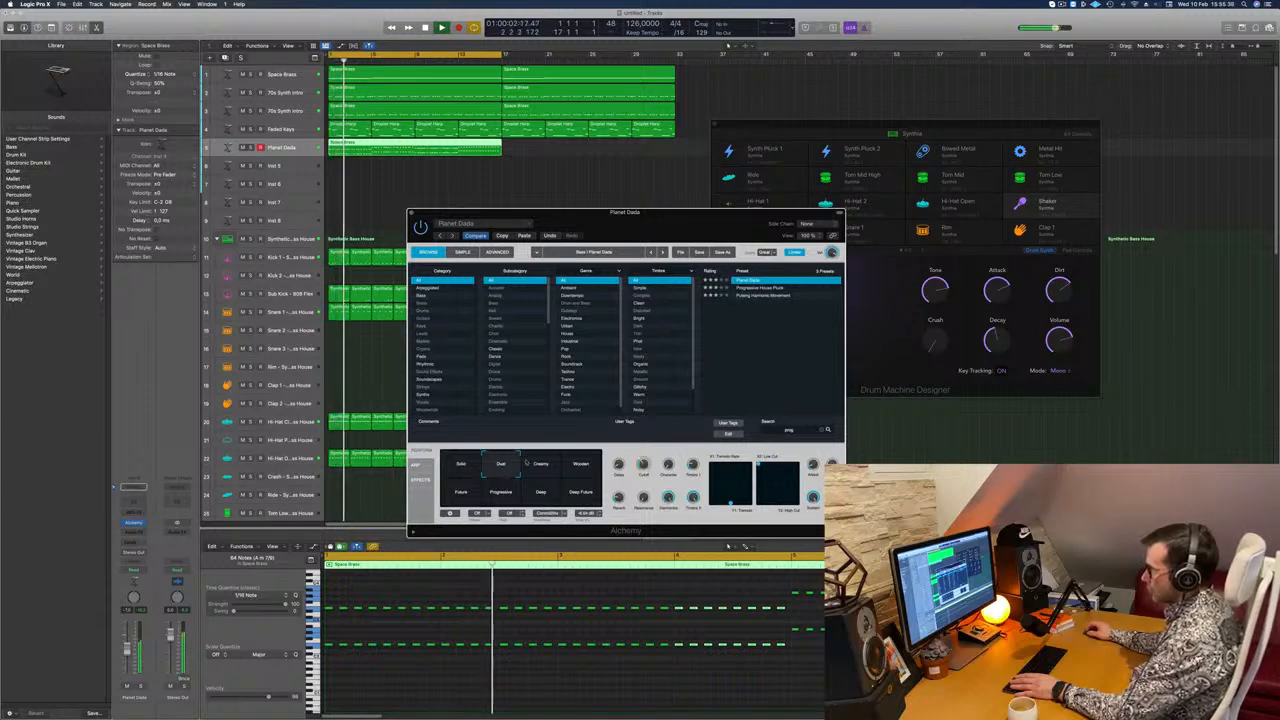
key(space)
key(space)
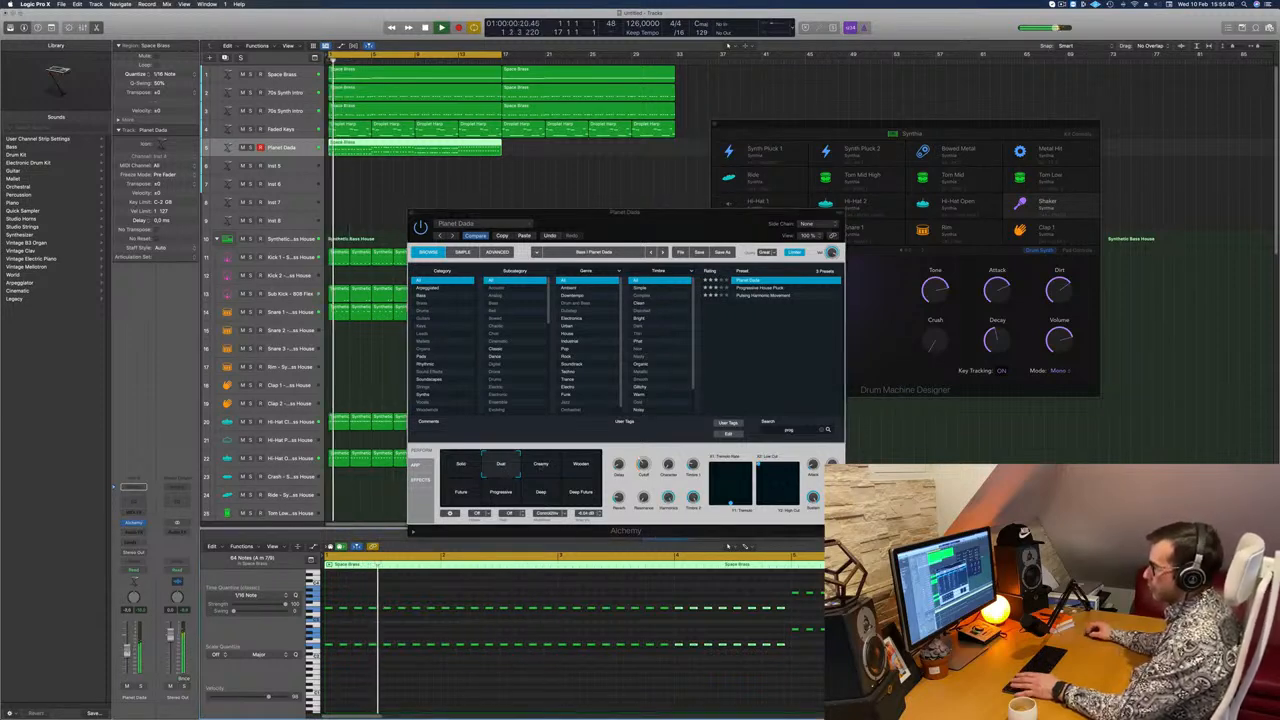
drag(641, 465, 640, 472)
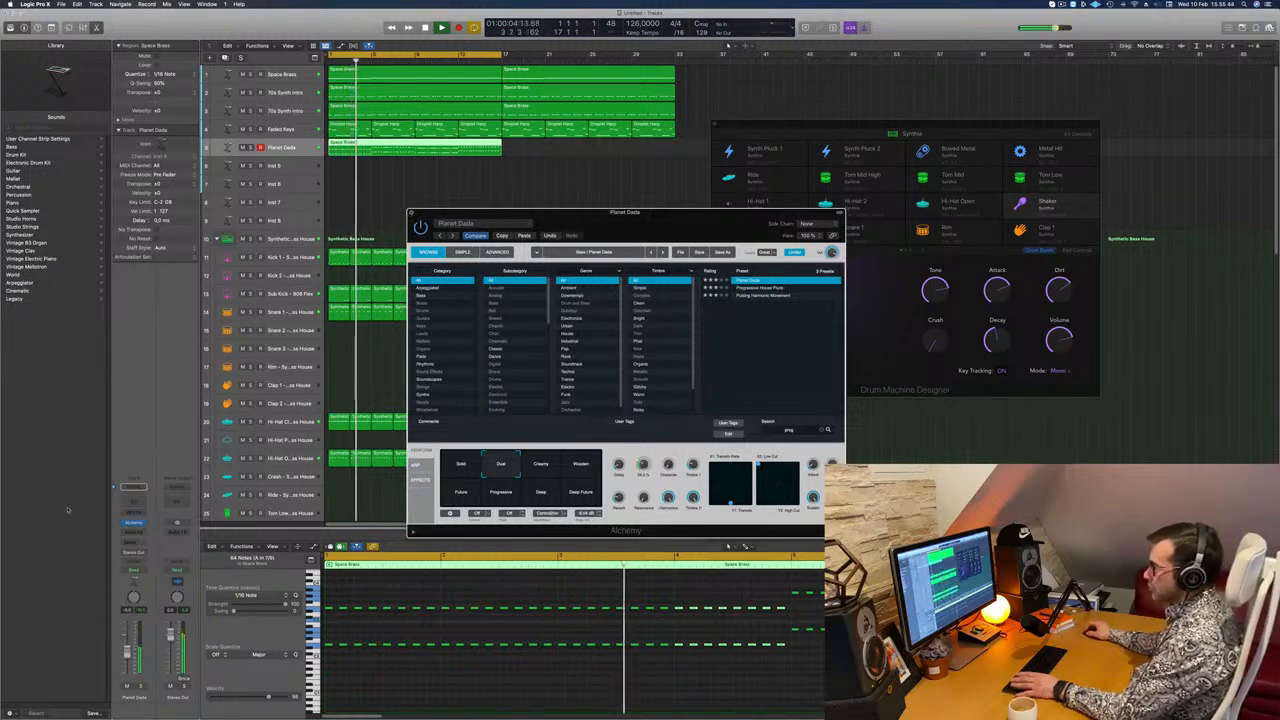
Step: Close the Alchemy window and add a Bus 6 send to the Planet Dada track during playback
click(410, 213)
key(space)
key(space)
click(133, 542)
mouse_move(133, 553)
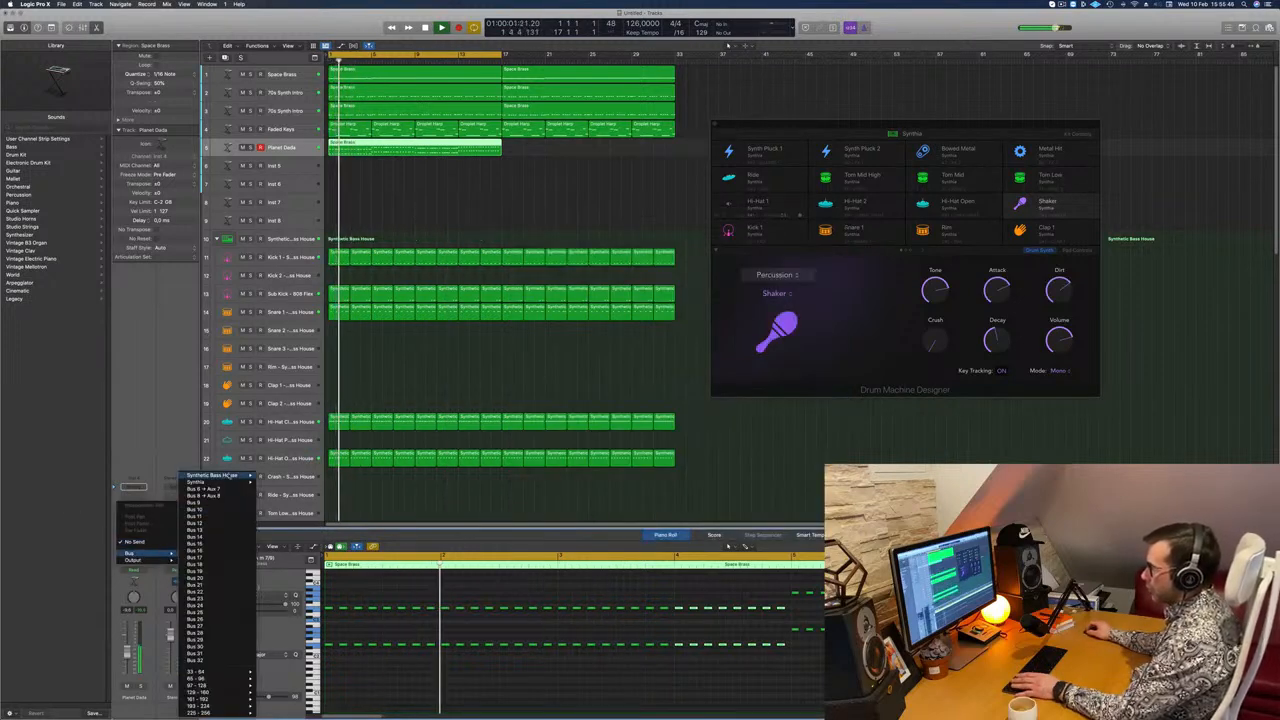
click(204, 488)
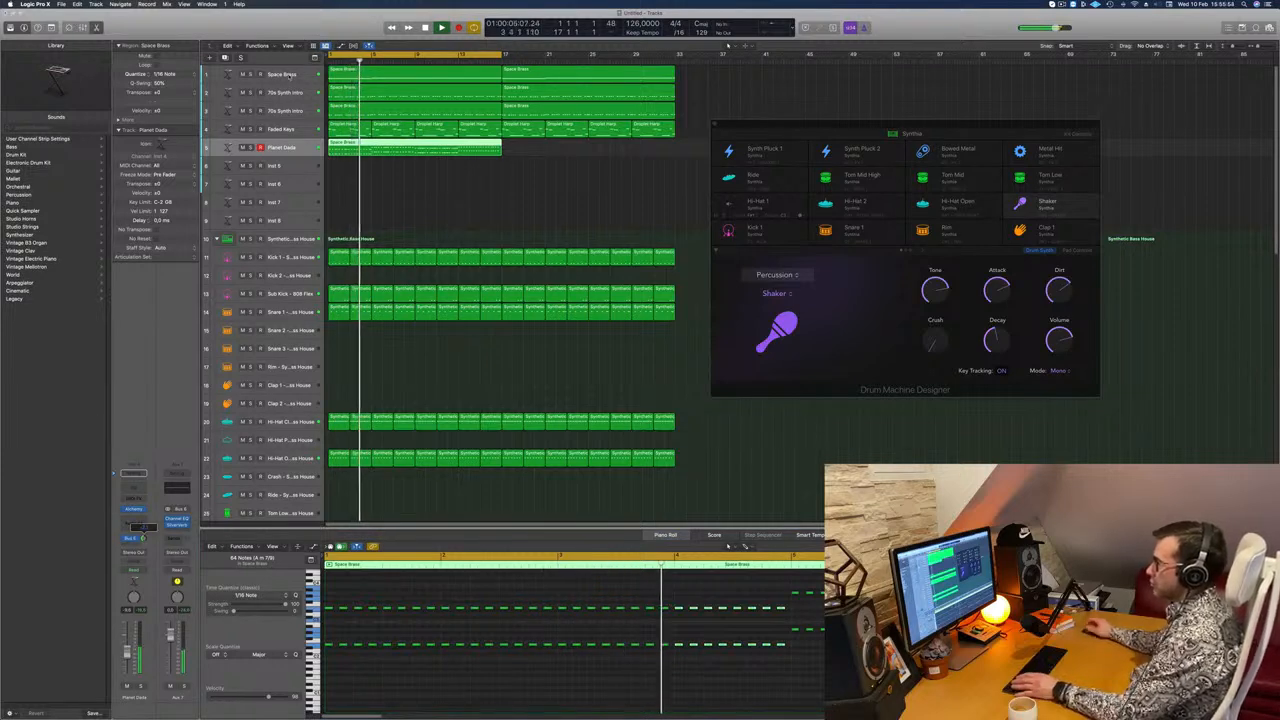
Step: Copy the Planet Dada stab region to bar 17 so it fills the second half of the beat
click(290, 77)
scroll(445, 179, left, 2)
click(387, 147)
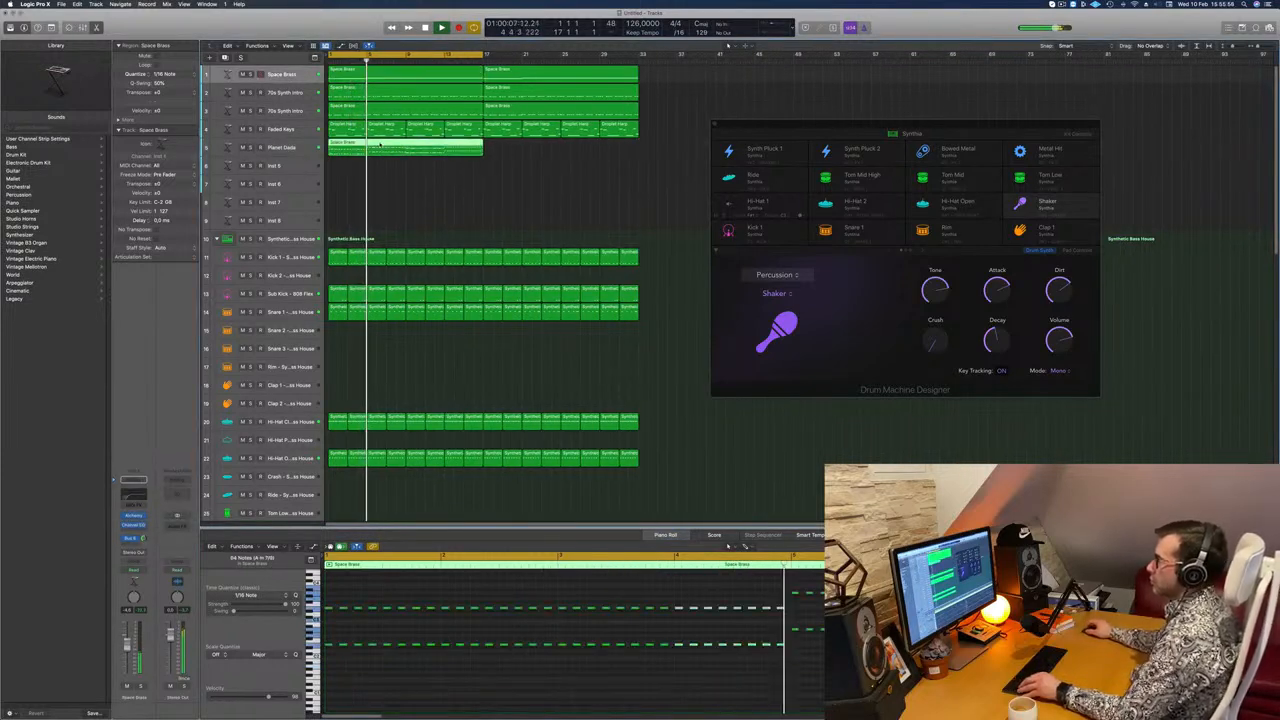
drag(387, 147, 487, 150)
scroll(490, 183, left, 1)
Step: Mute the Faded Keys track and extend the cycle range to bar 33 to loop the whole beat
click(242, 129)
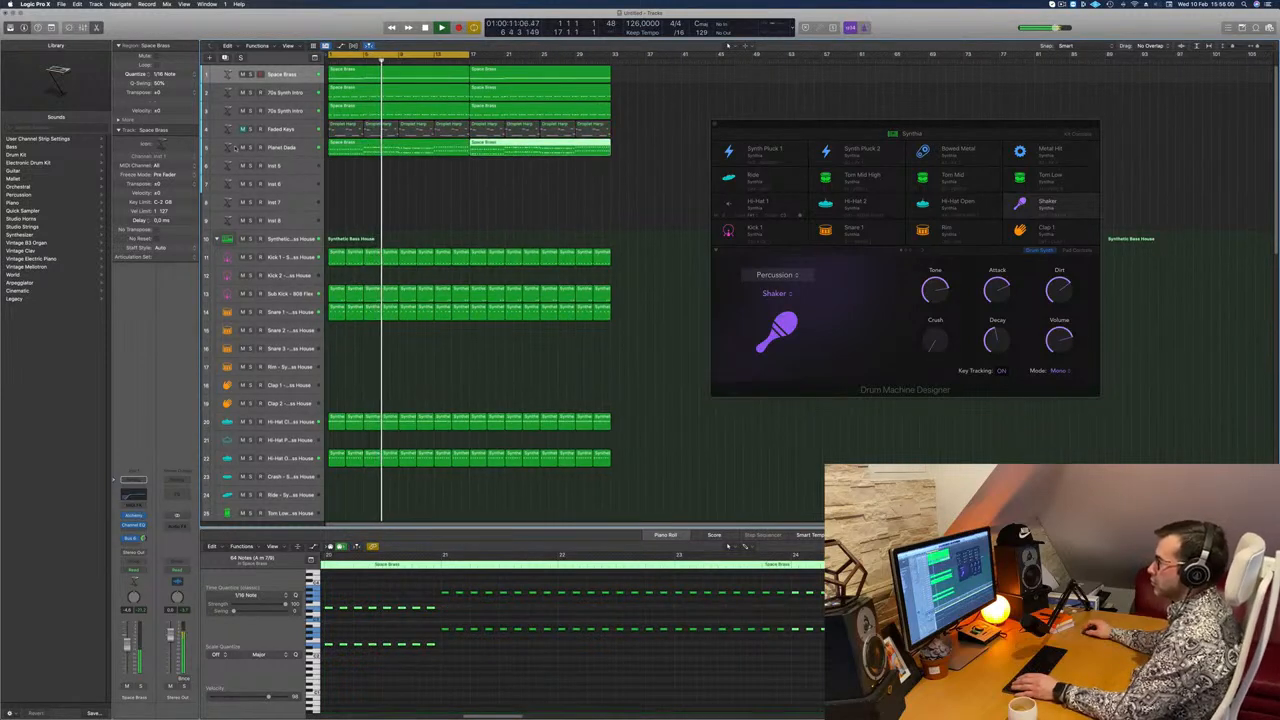
scroll(458, 215, left, 2)
click(297, 147)
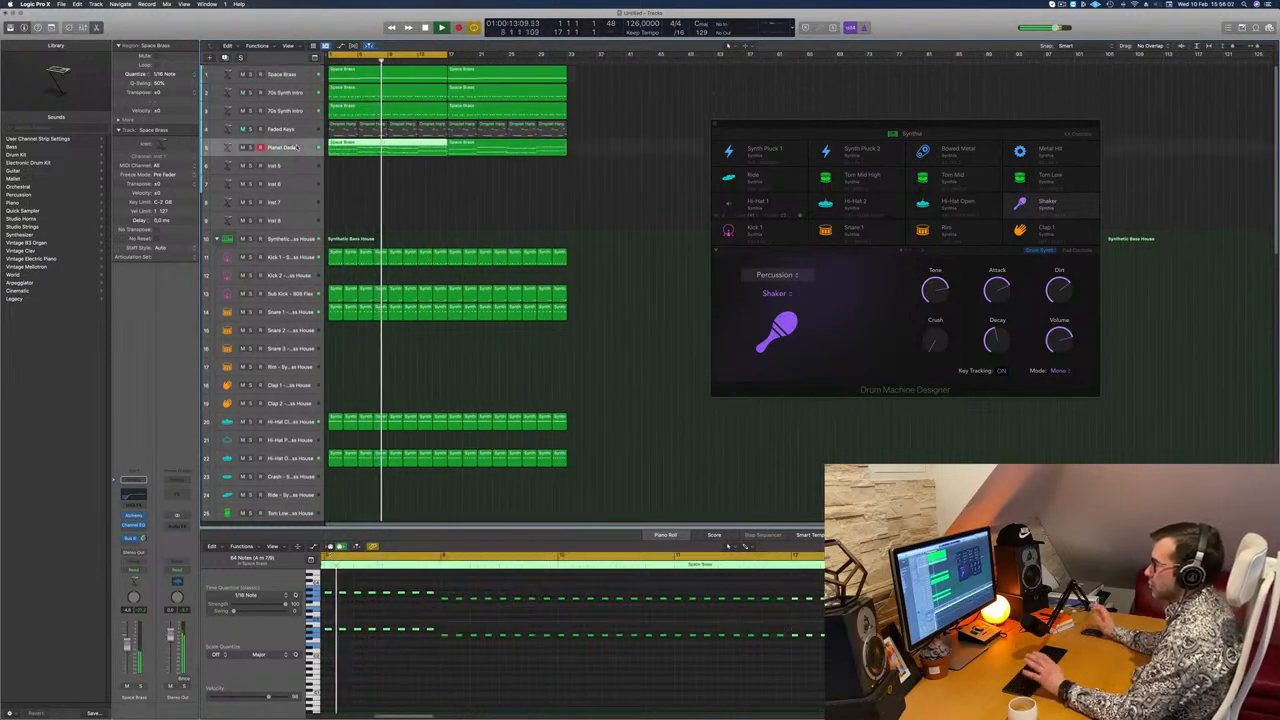
click(419, 183)
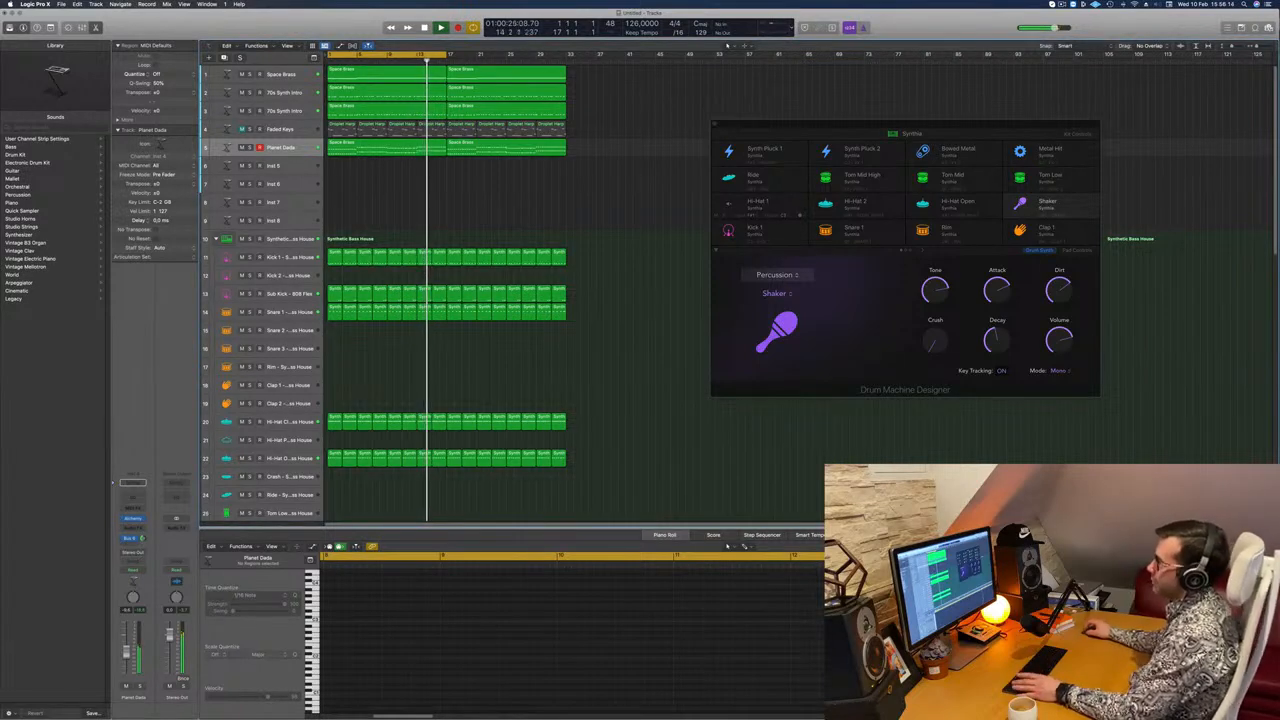
drag(446, 55, 566, 60)
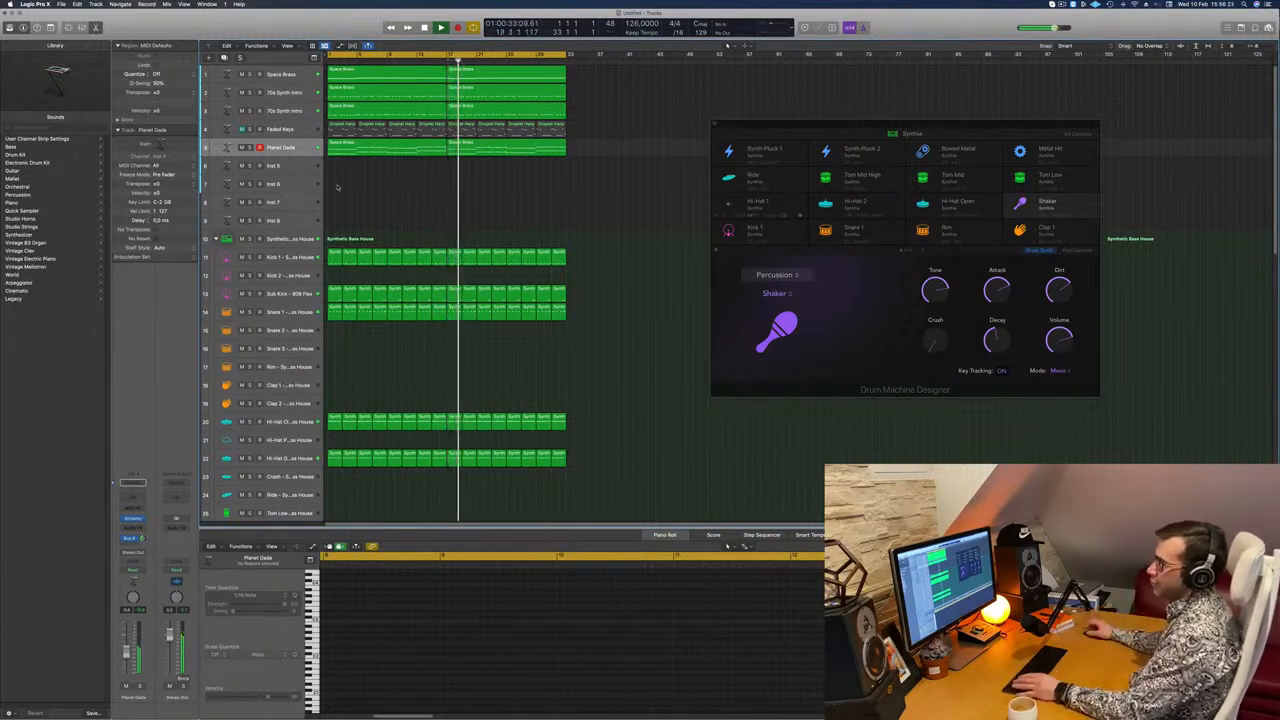
Step: Copy the first Space Brass region down to the empty Inst 5 track at bar 1 and play it briefly
click(368, 73)
drag(368, 73, 366, 165)
scroll(374, 203, down, 1)
key(space)
key(space)
scroll(440, 655, down, 5)
key(space)
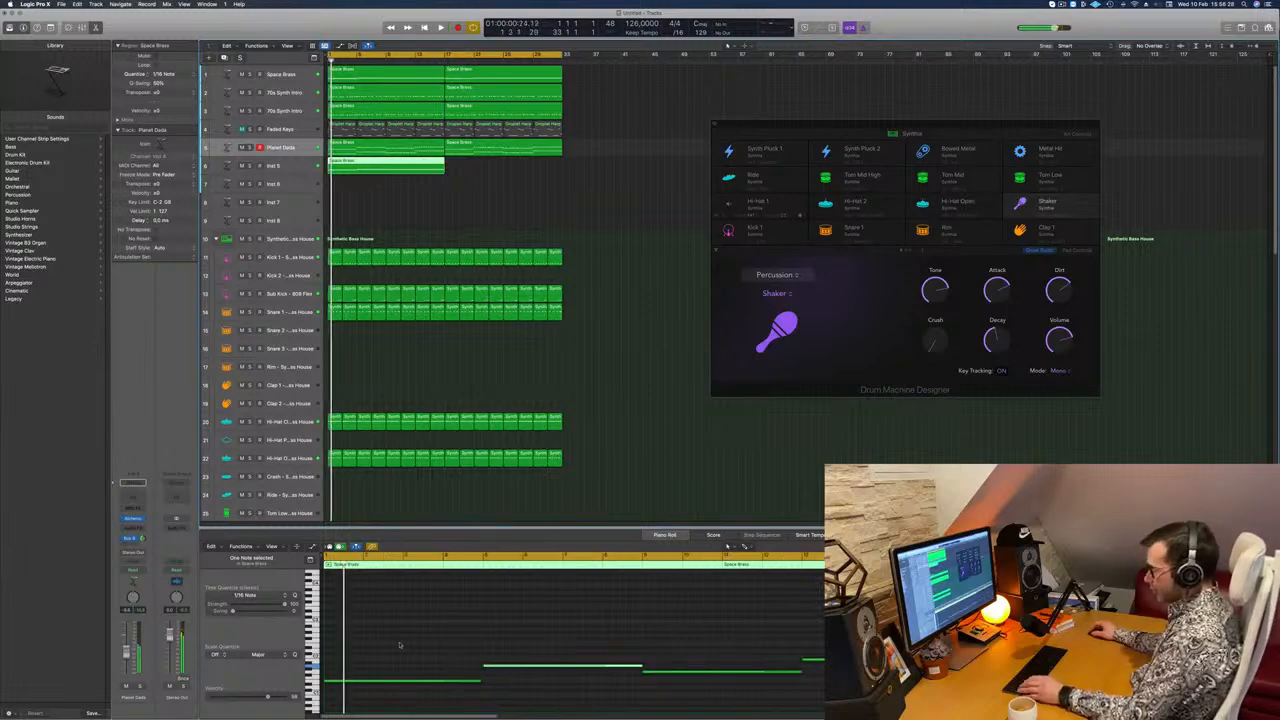
Step: Select all notes of the copied region on the Inst 5 track and transpose them up in octaves
key(super+a)
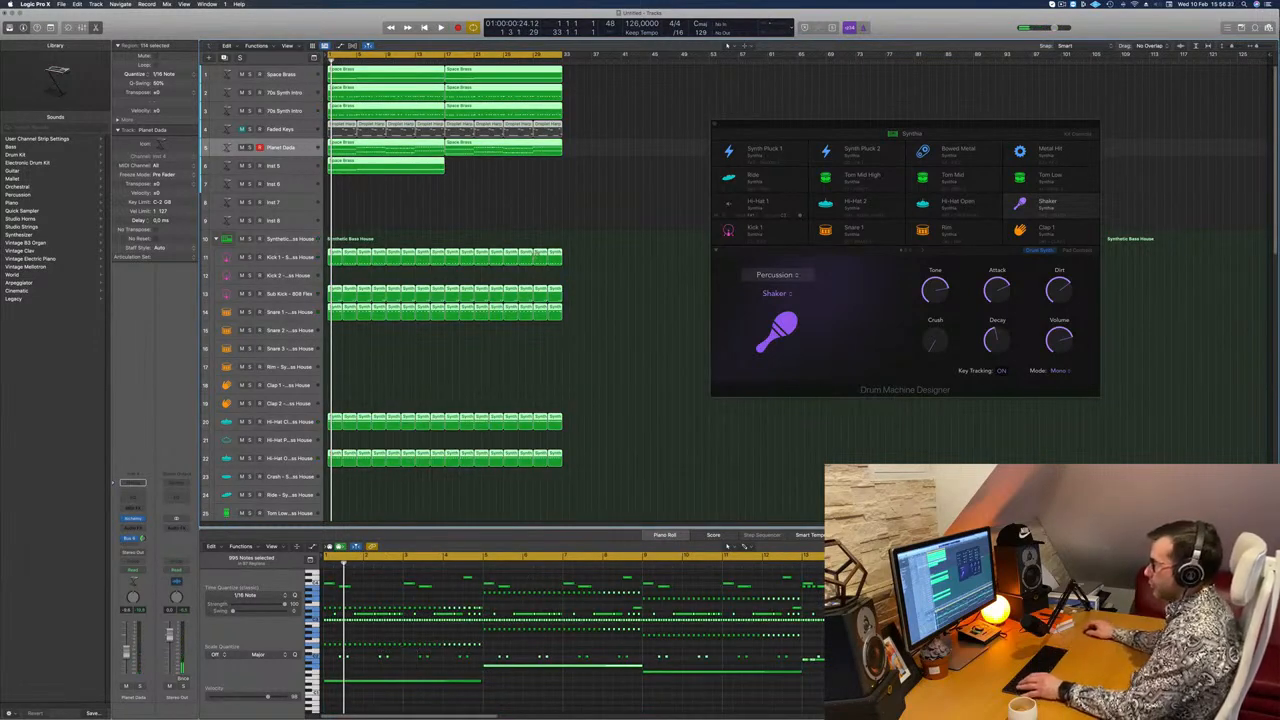
click(412, 192)
click(408, 167)
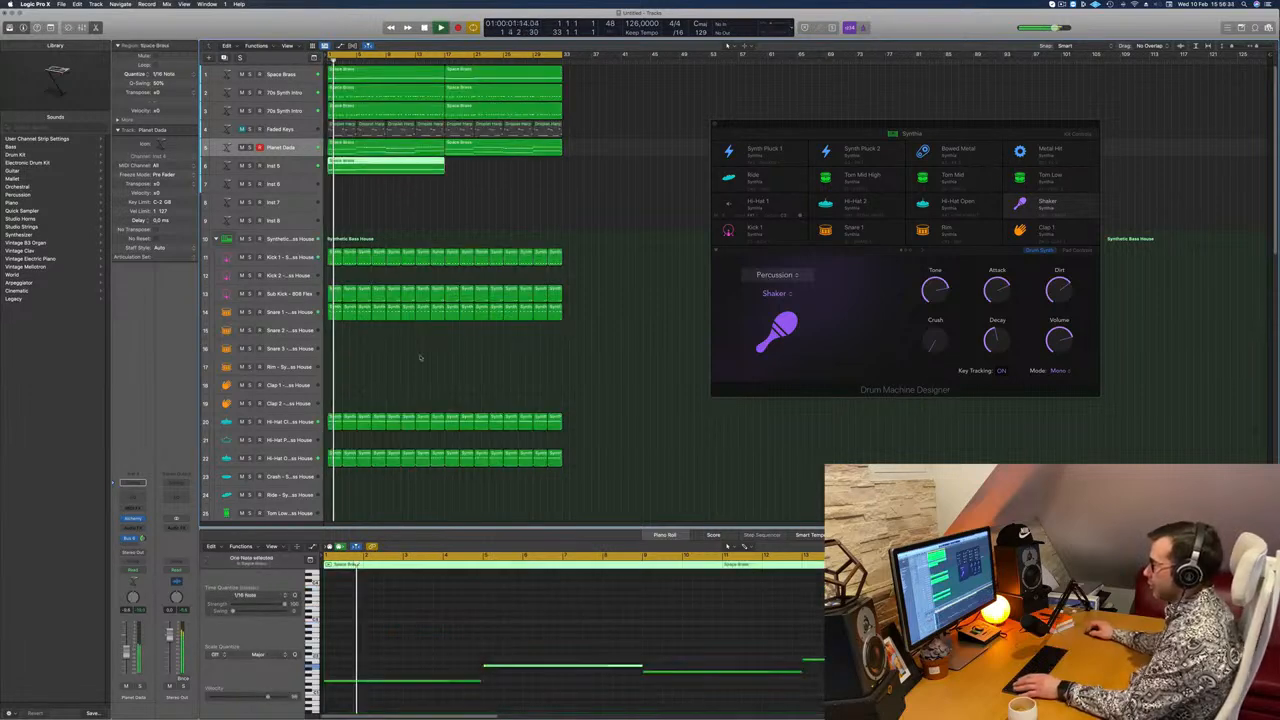
click(446, 631)
key(super+a)
key(alt+shift+Up)
key(alt+shift+Up)
key(alt+shift+Up)
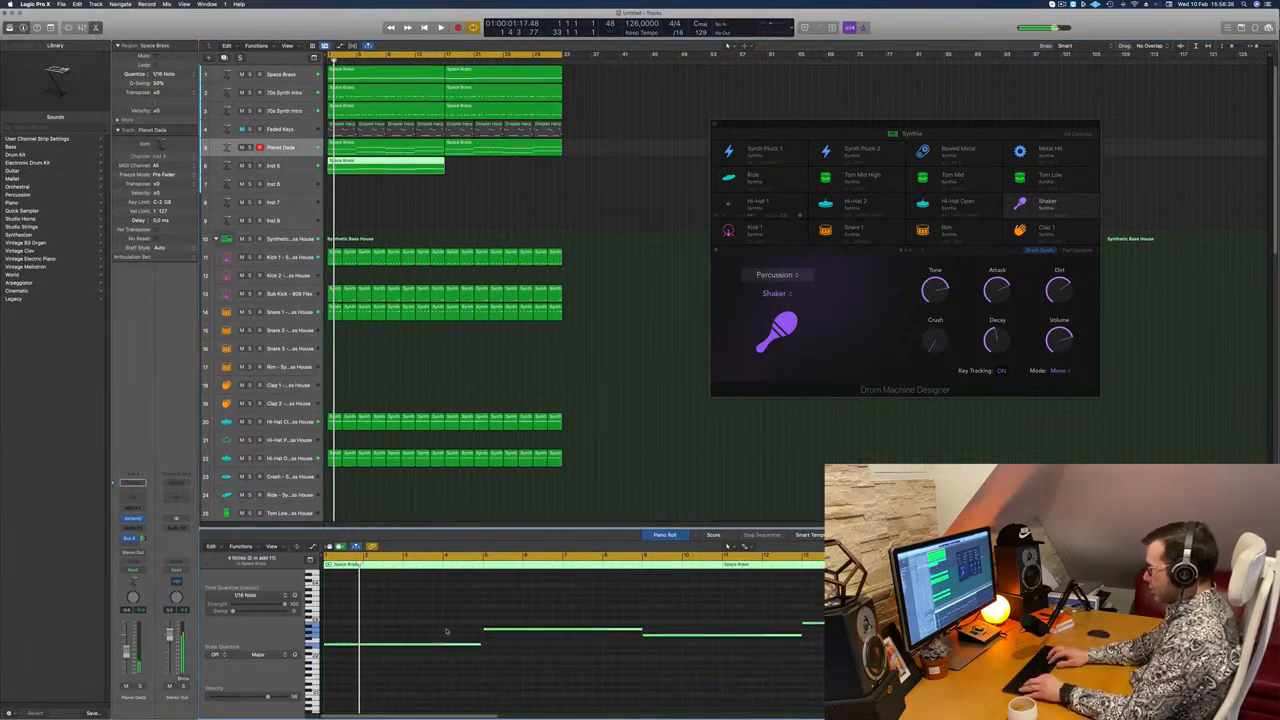
scroll(446, 630, up, 3)
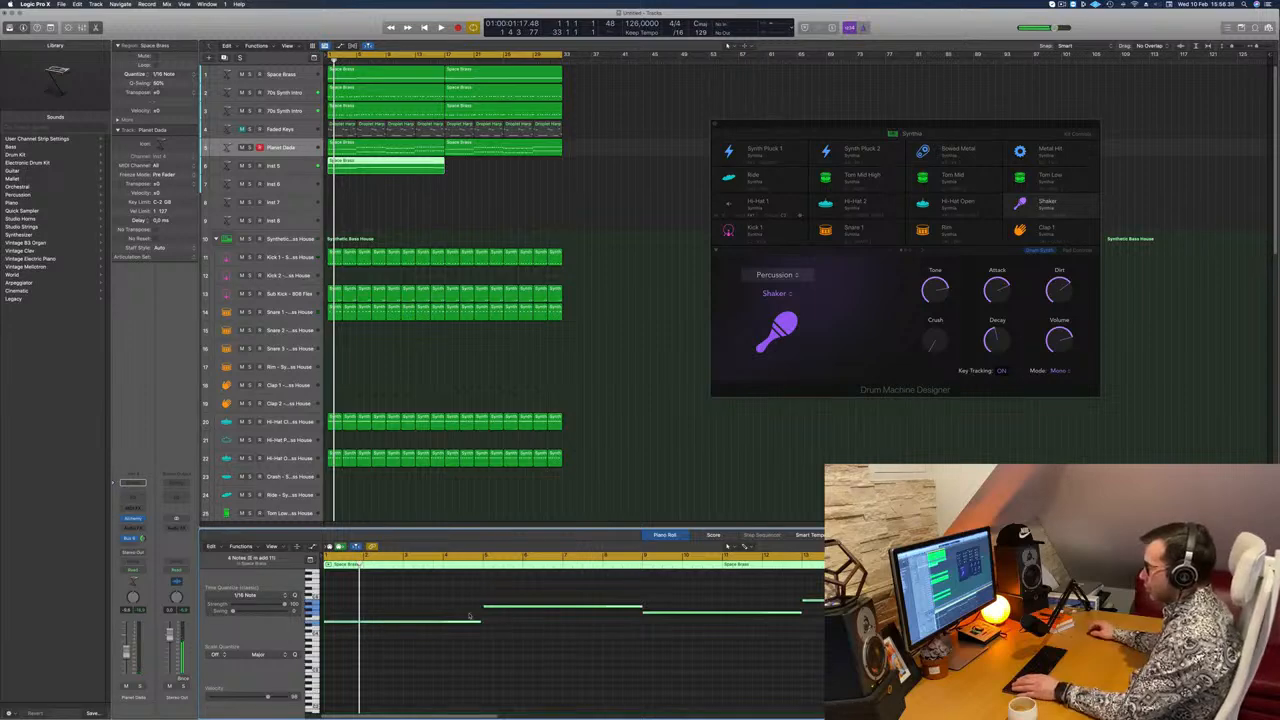
Step: Load Studio Strings as the instrument on the Inst 5 track
click(299, 170)
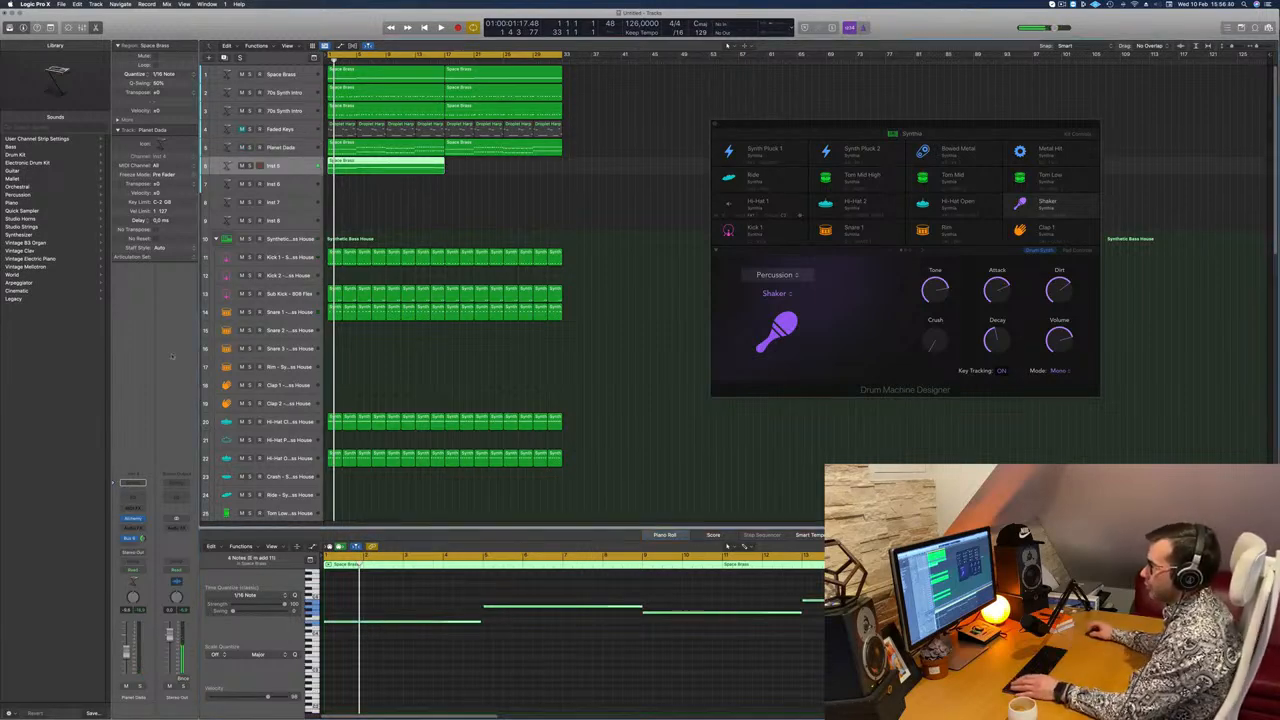
click(142, 523)
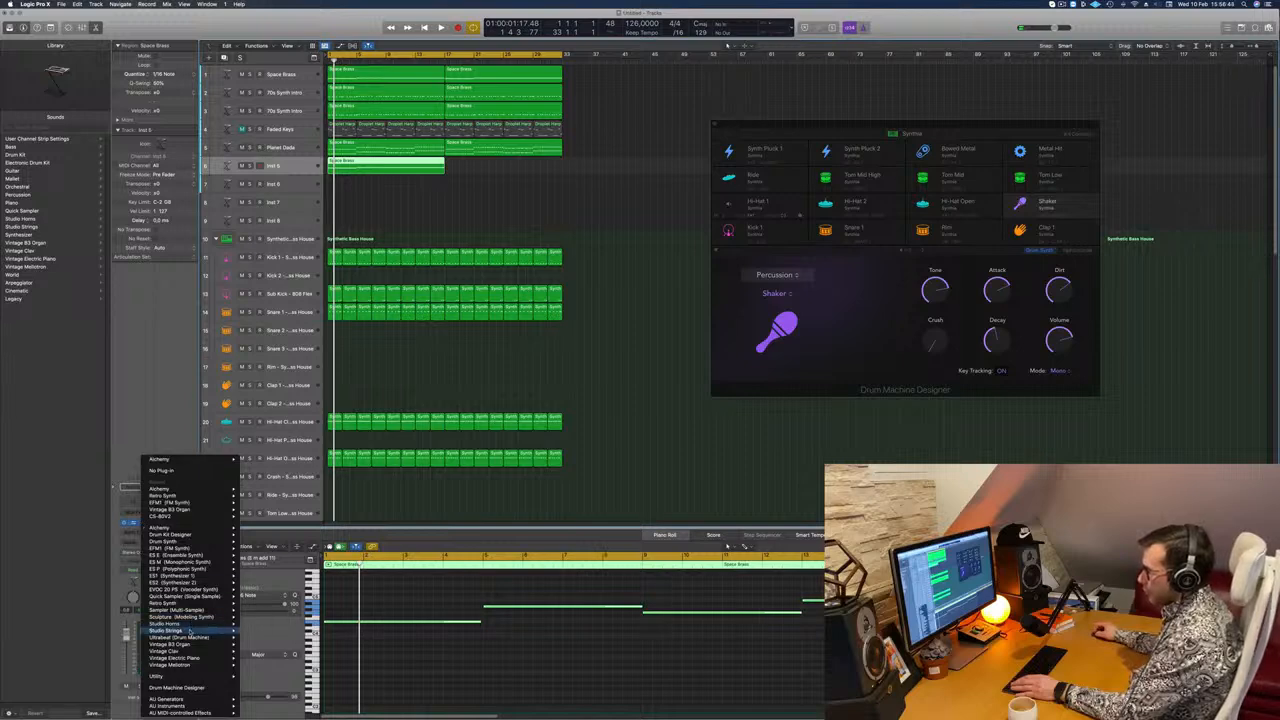
click(257, 636)
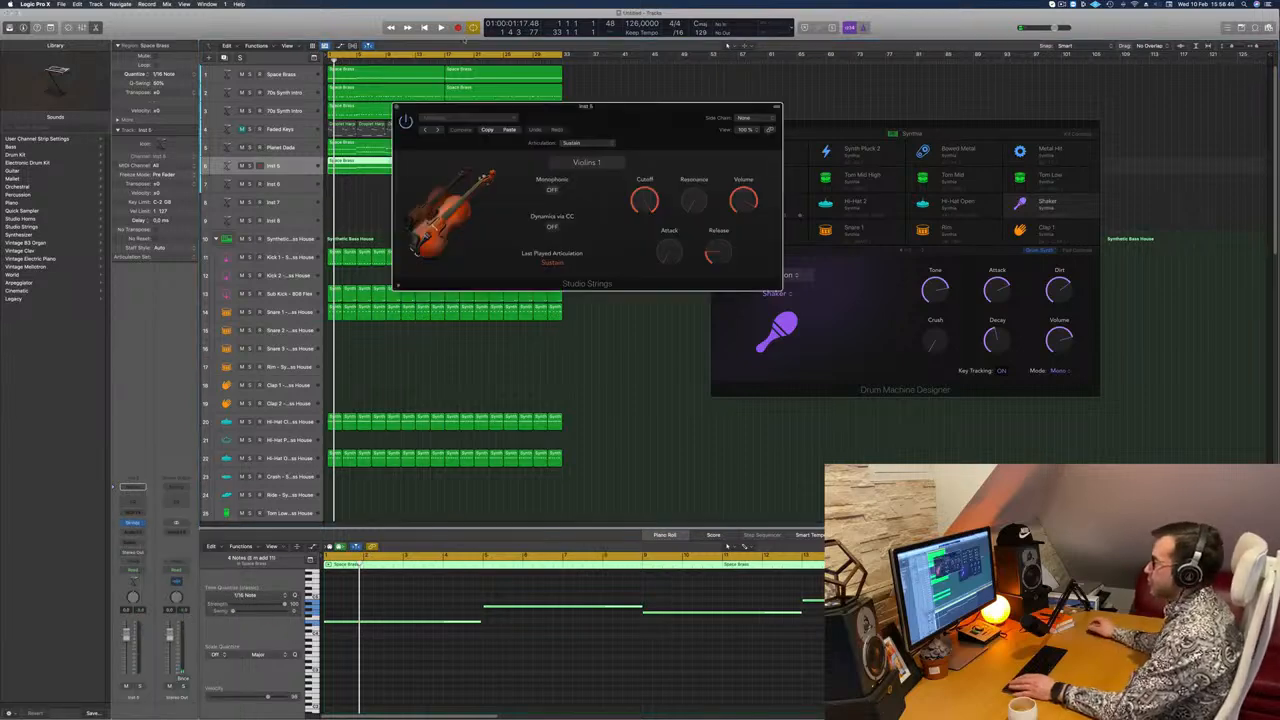
Step: Copy the strings region to bar 17, play it from the start and lower the strings track's volume
drag(395, 168, 512, 170)
key(space)
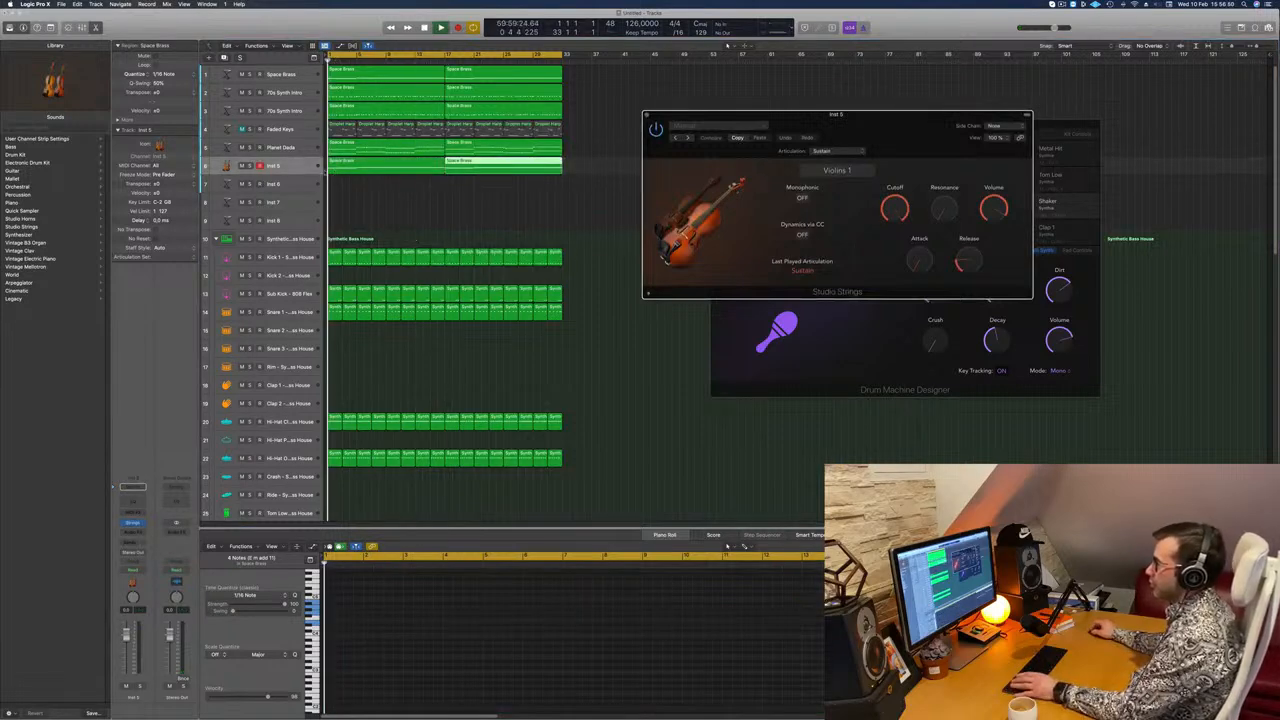
click(296, 167)
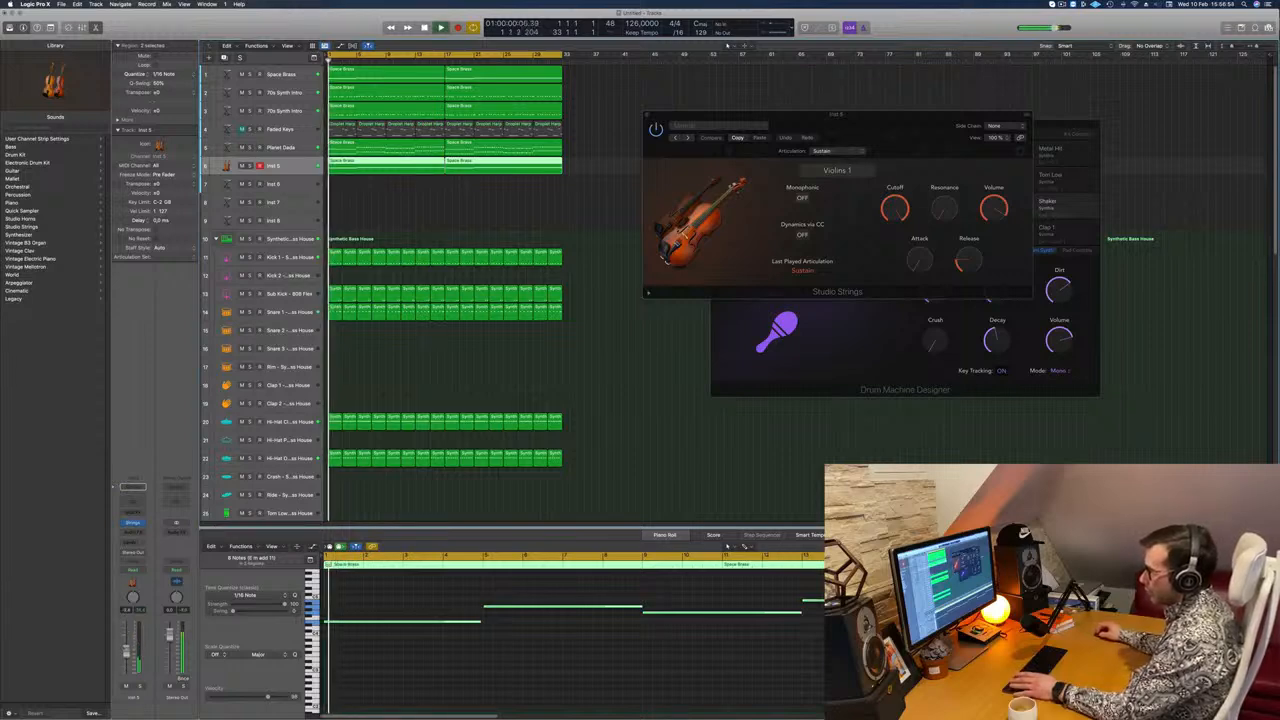
key(Return)
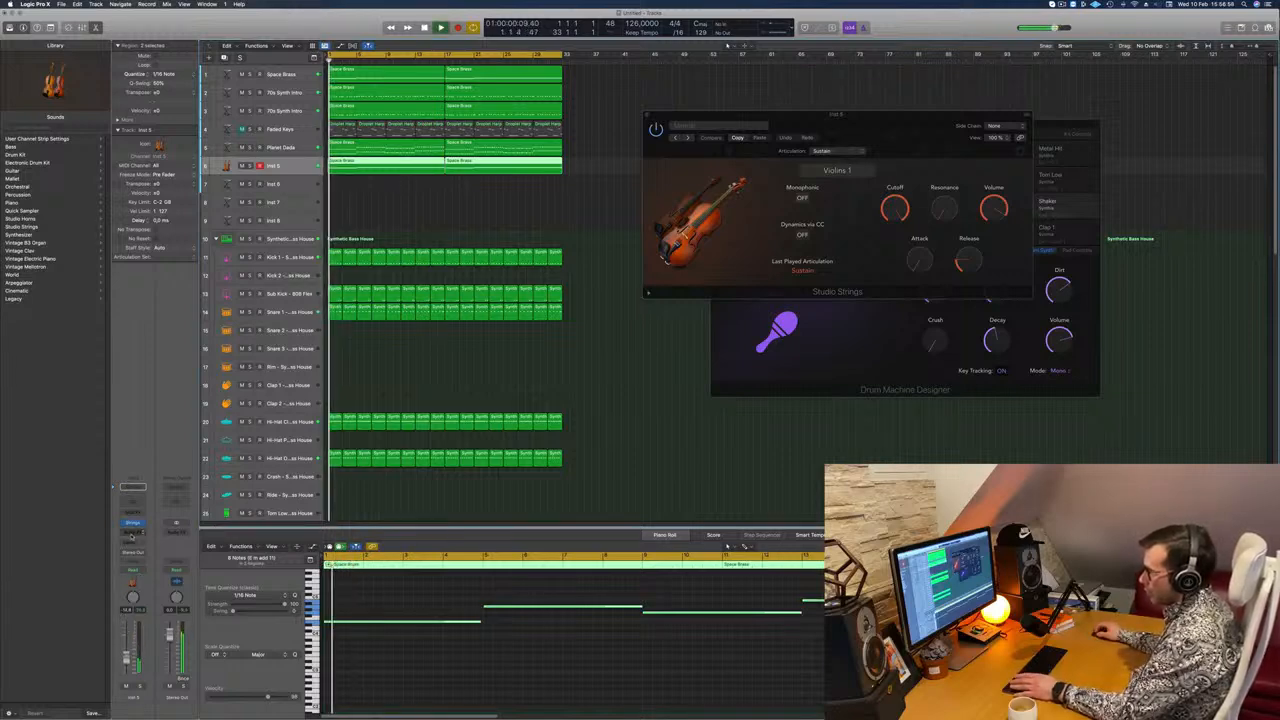
Step: Add a Bus 6 send to the strings track and play it with the full beat
click(131, 534)
click(216, 567)
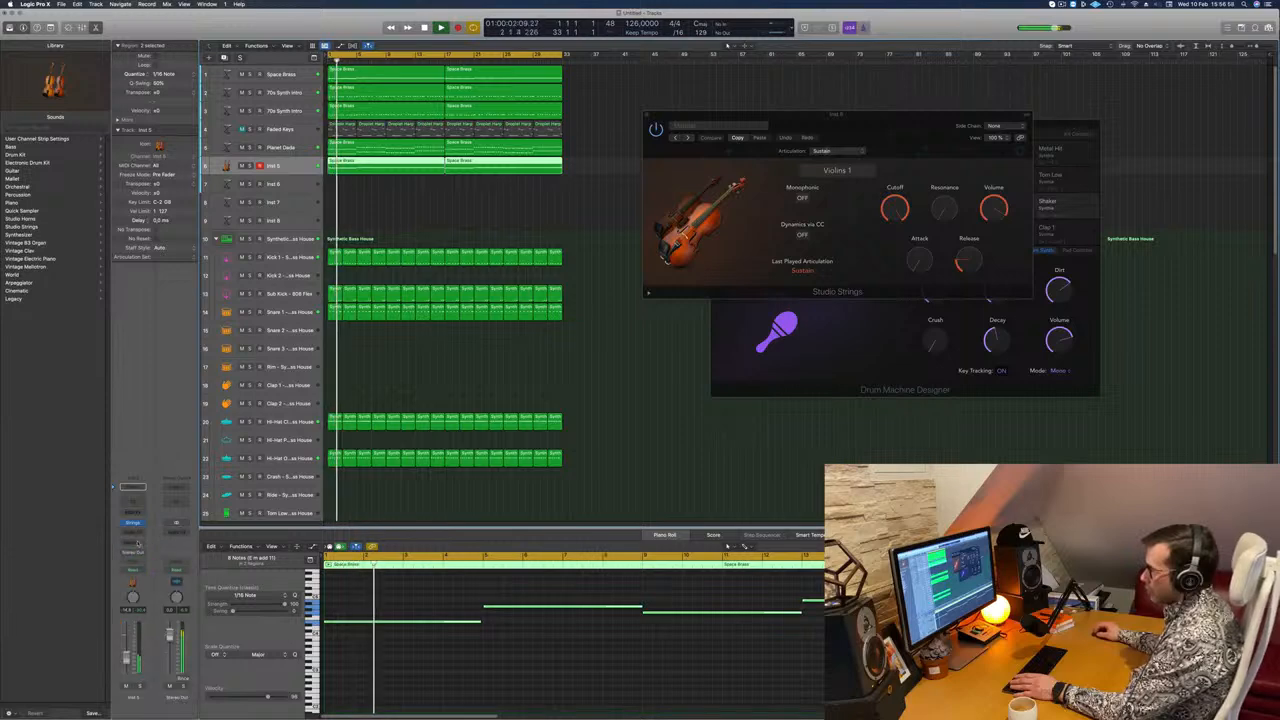
click(132, 543)
mouse_move(149, 556)
click(229, 484)
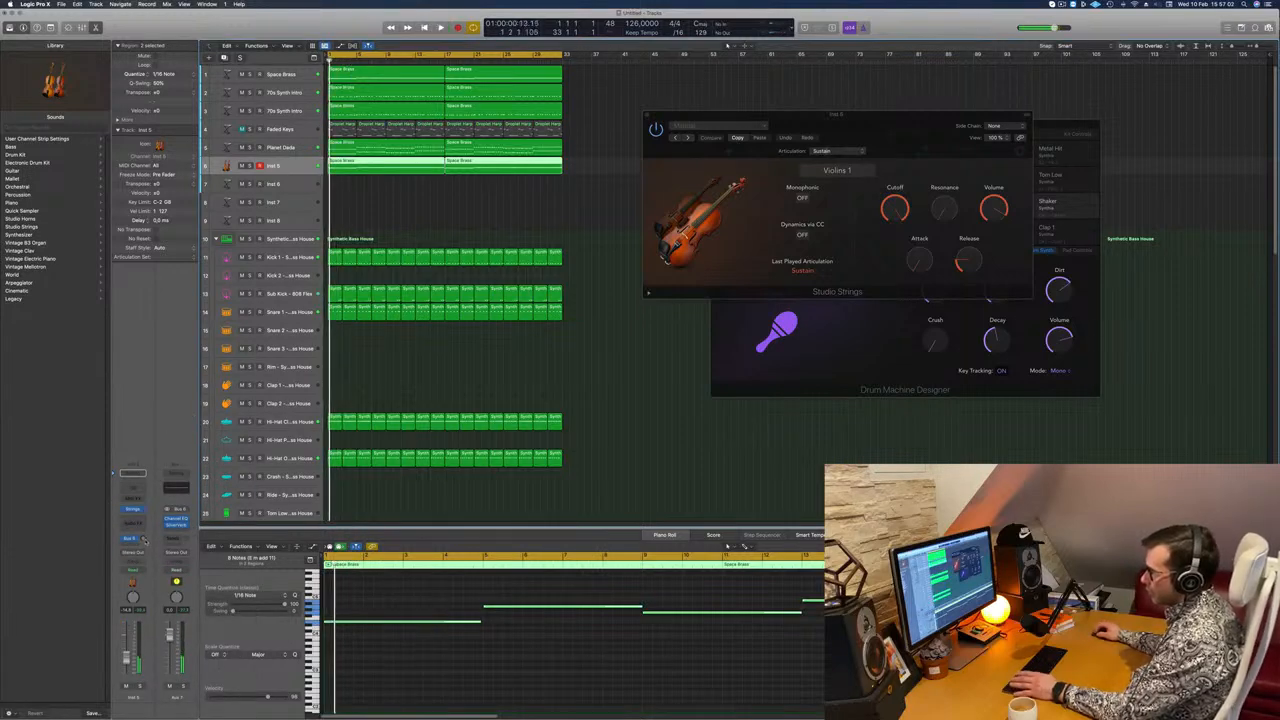
key(space)
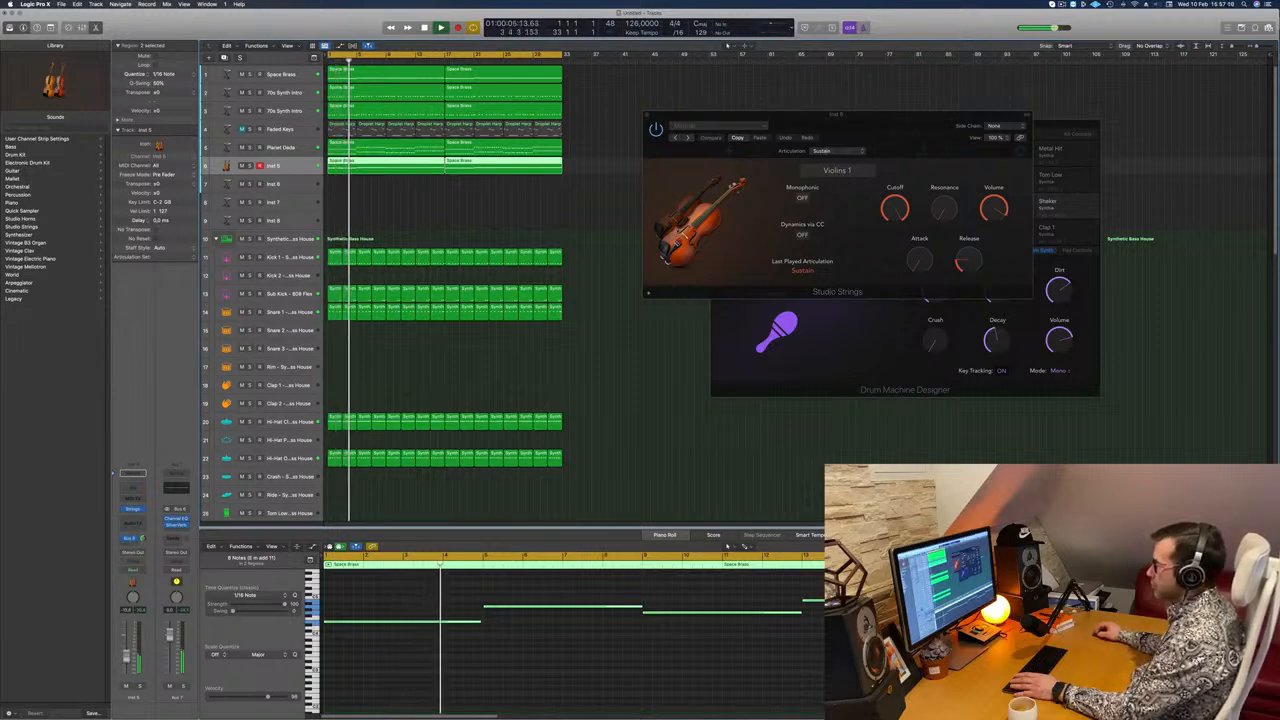
Step: Close the Studio Strings window and duplicate the strings track with its instrument and send settings
drag(838, 115, 616, 196)
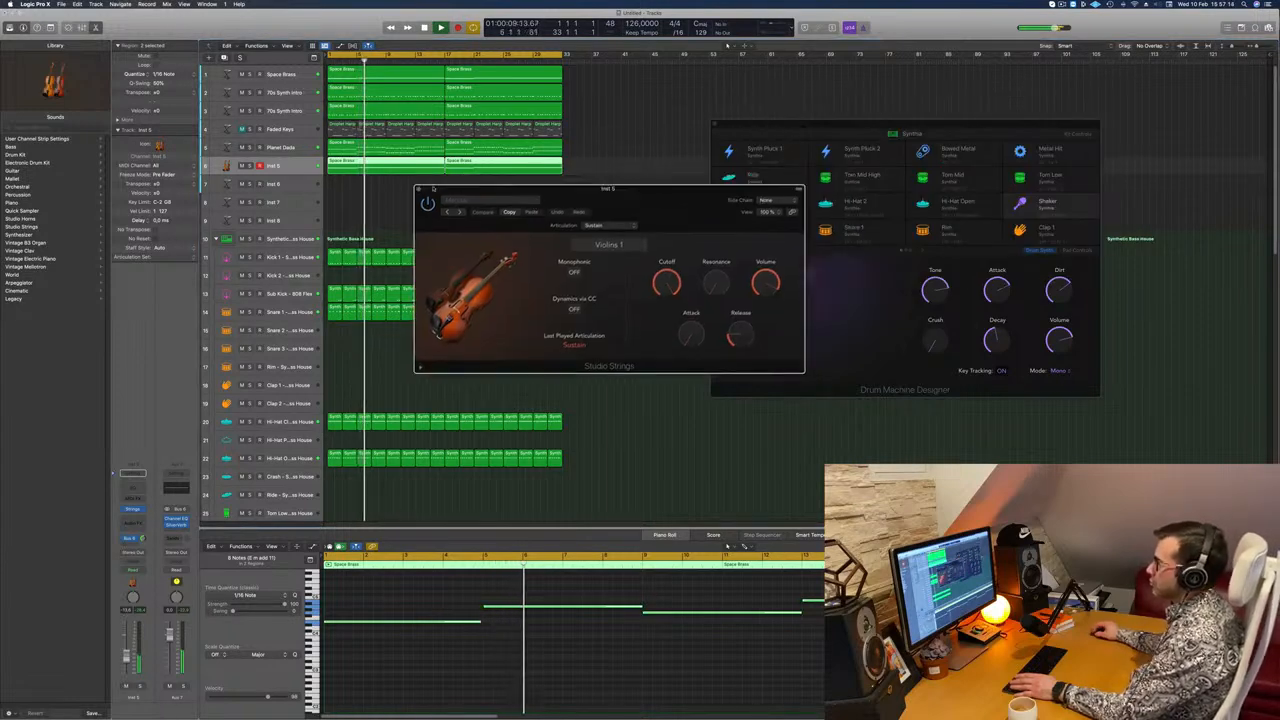
click(419, 189)
click(367, 216)
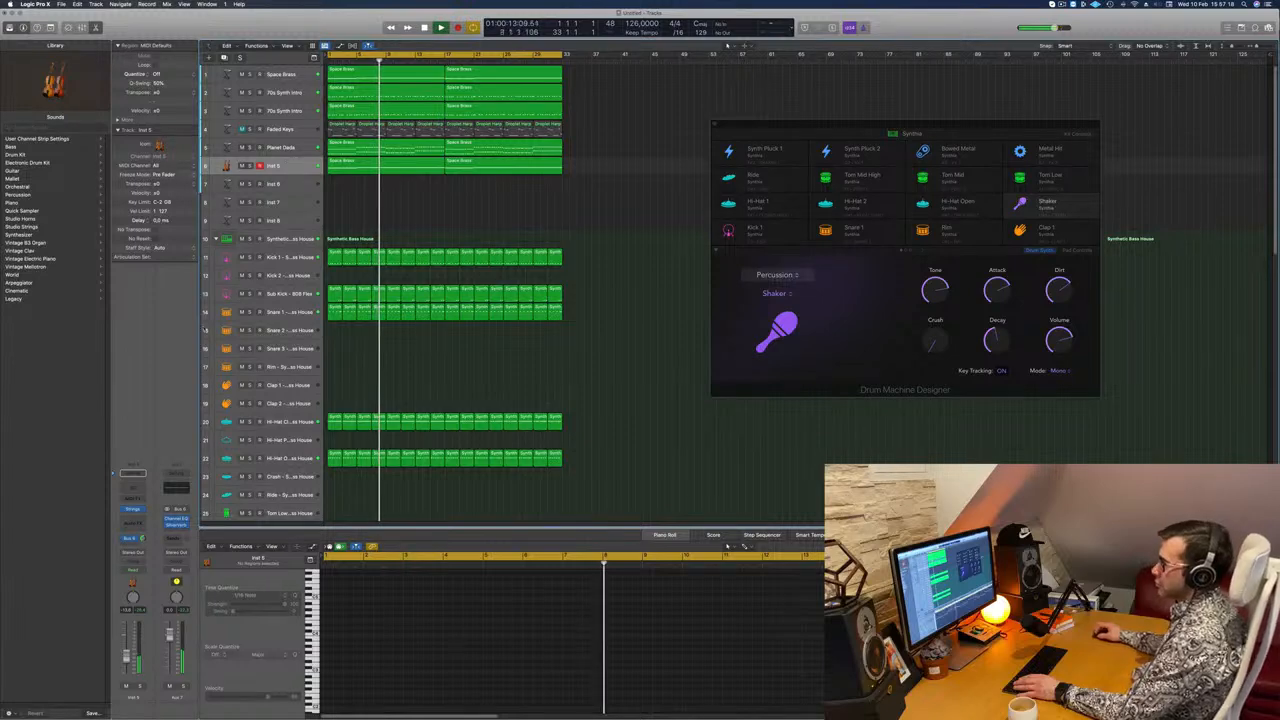
click(280, 167)
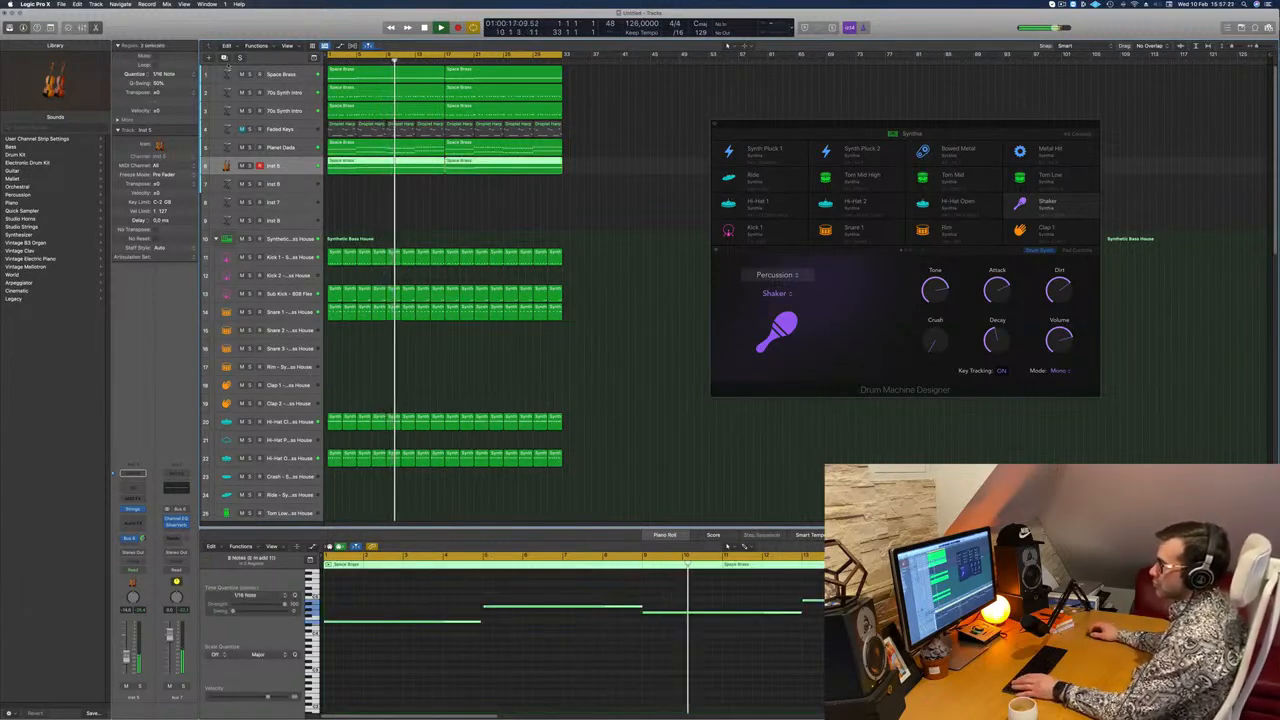
key(super+d)
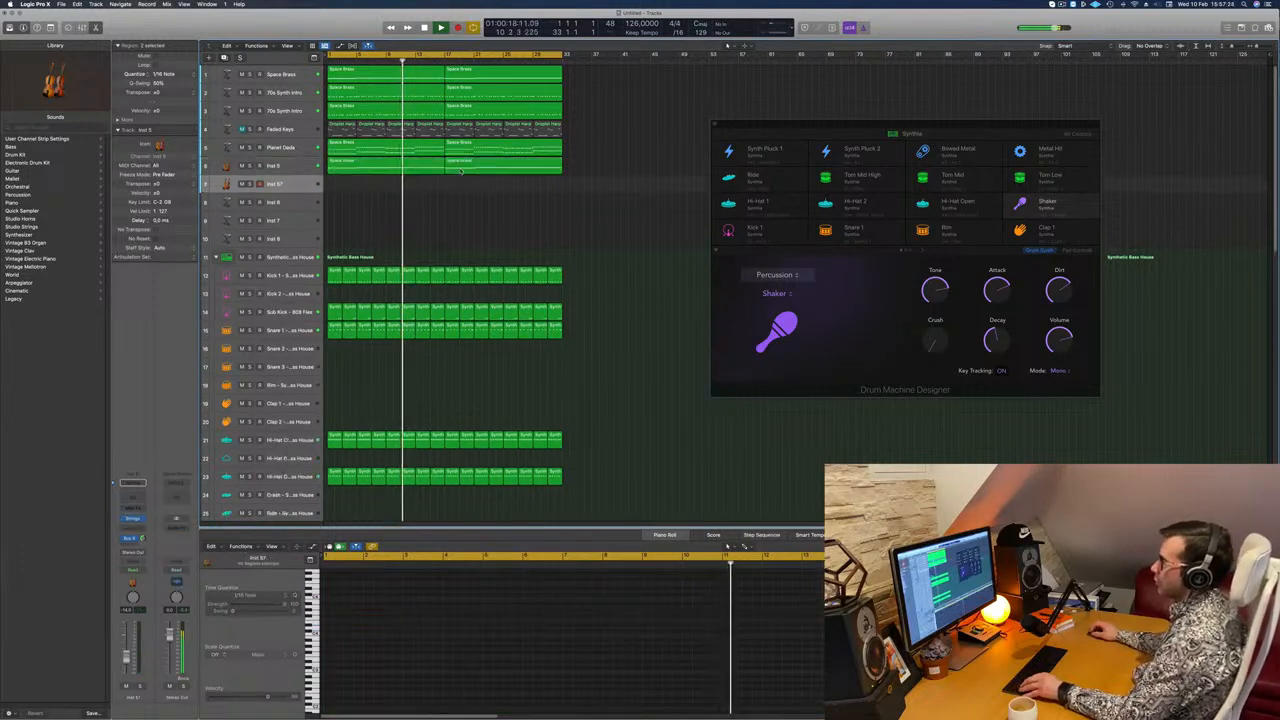
Step: Copy the two strings regions onto the duplicated track and load the Orchestral Brass patch French Horn Solo on it
drag(407, 170, 411, 185)
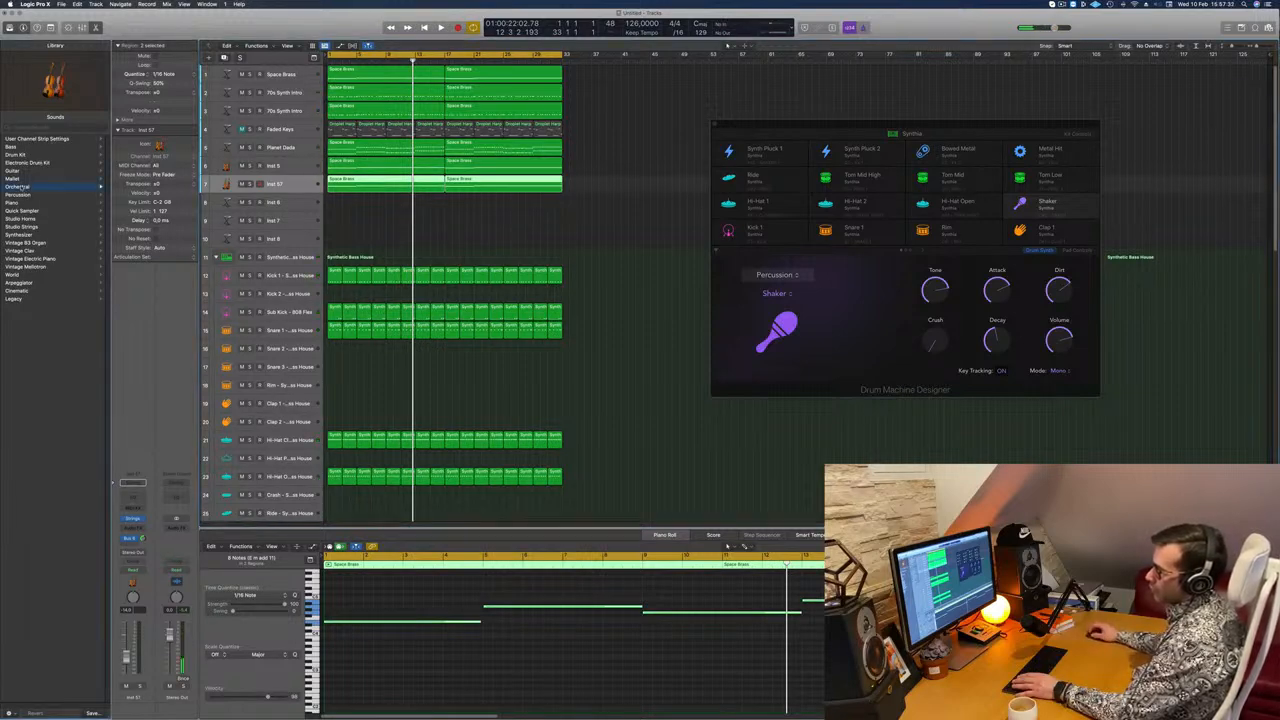
click(22, 187)
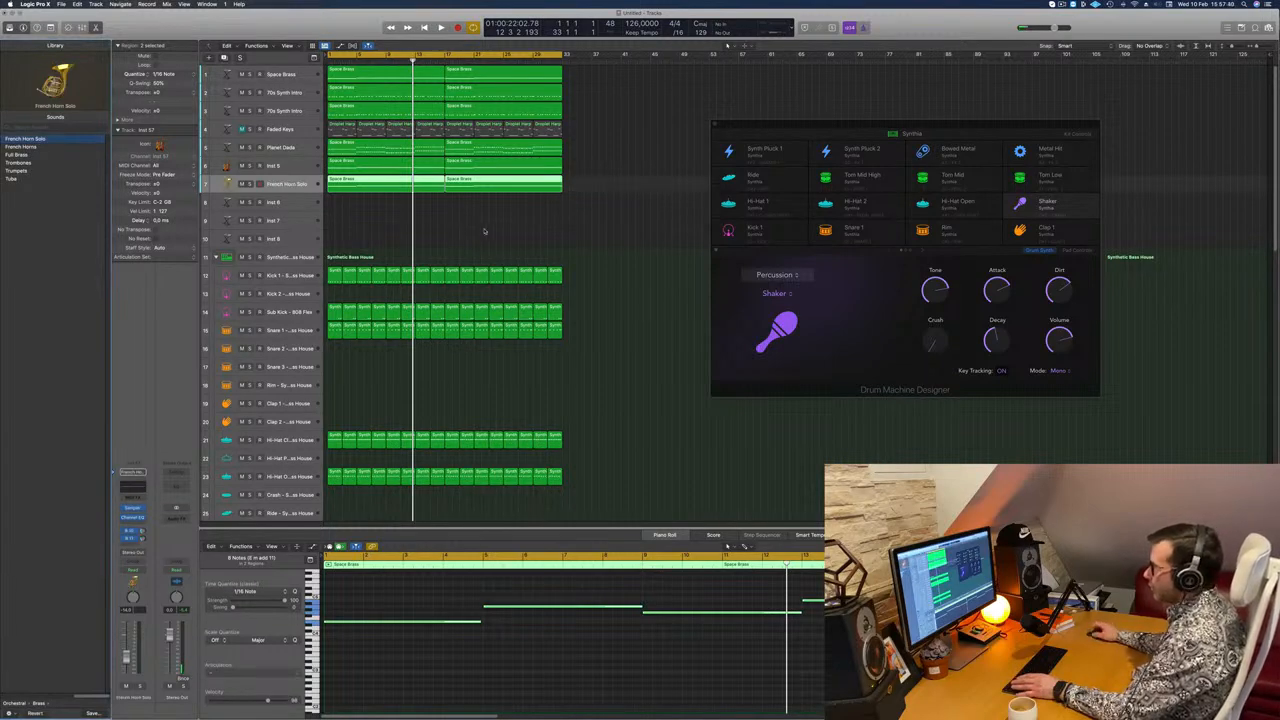
click(458, 229)
drag(429, 218, 466, 188)
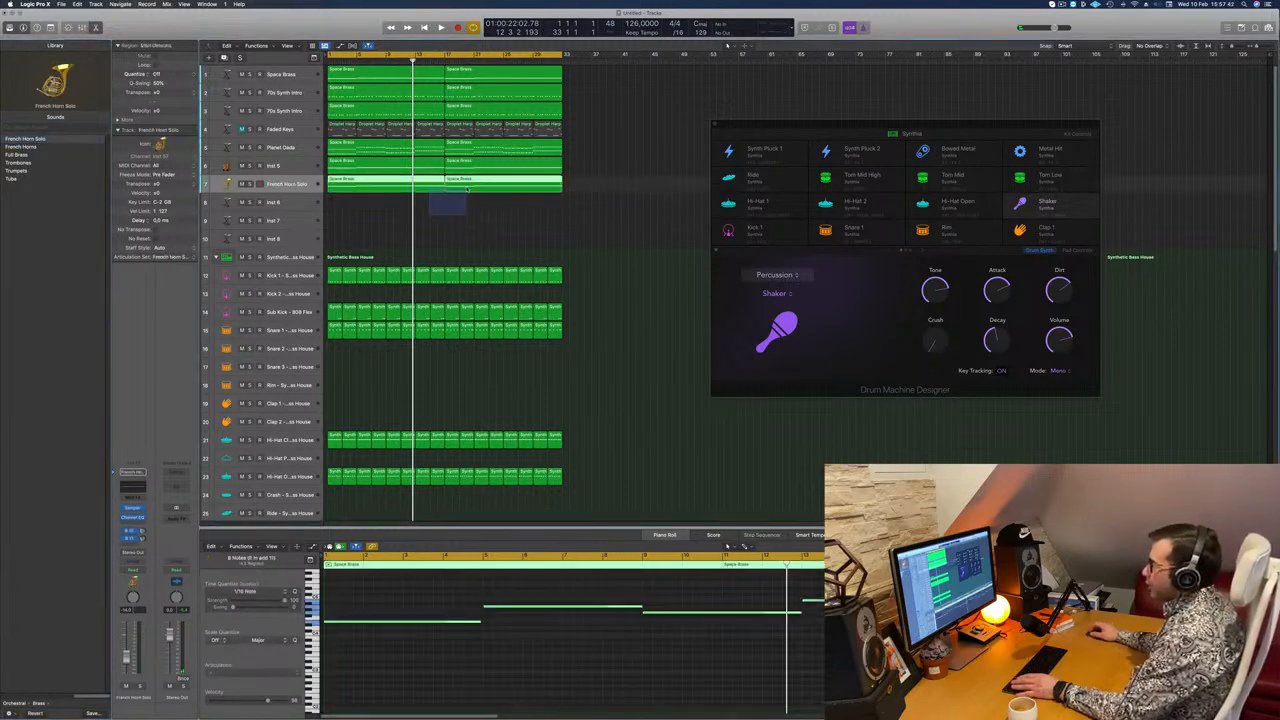
Step: Play the beat from the start to hear the French Horn Solo track with the other instruments
key(Return)
key(space)
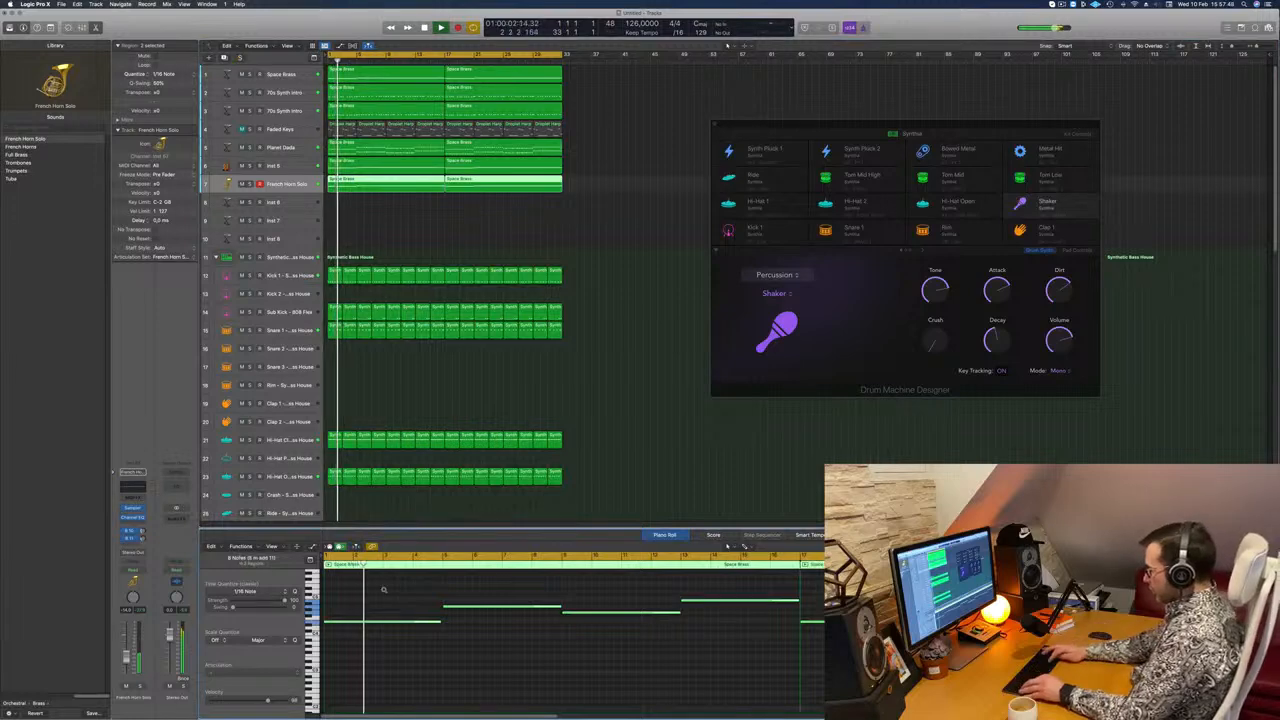
scroll(383, 591, up, 2)
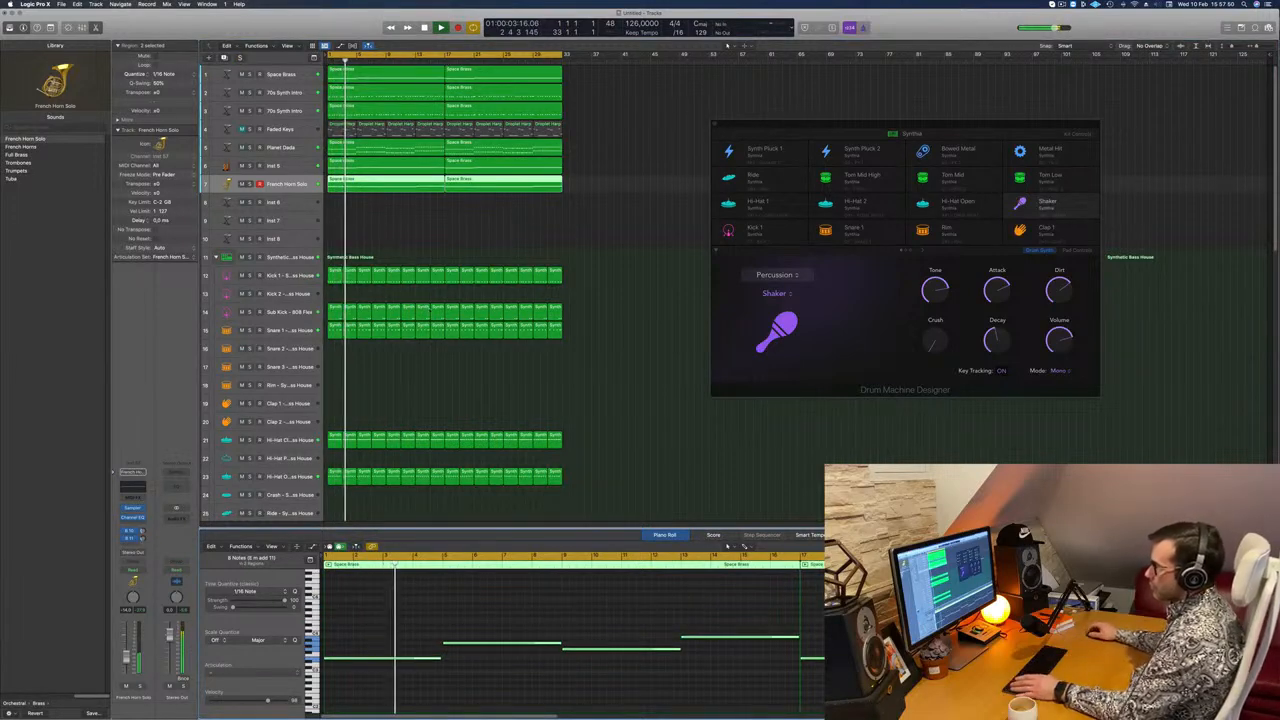
click(427, 223)
key(space)
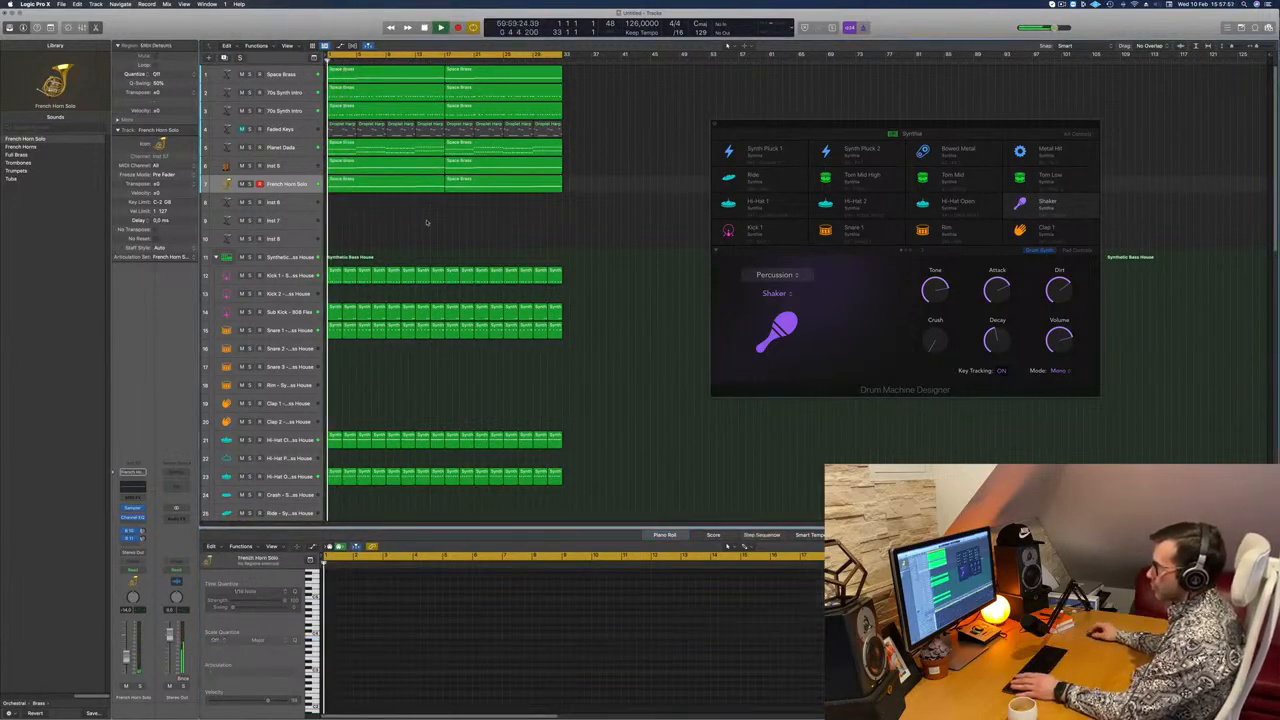
click(306, 190)
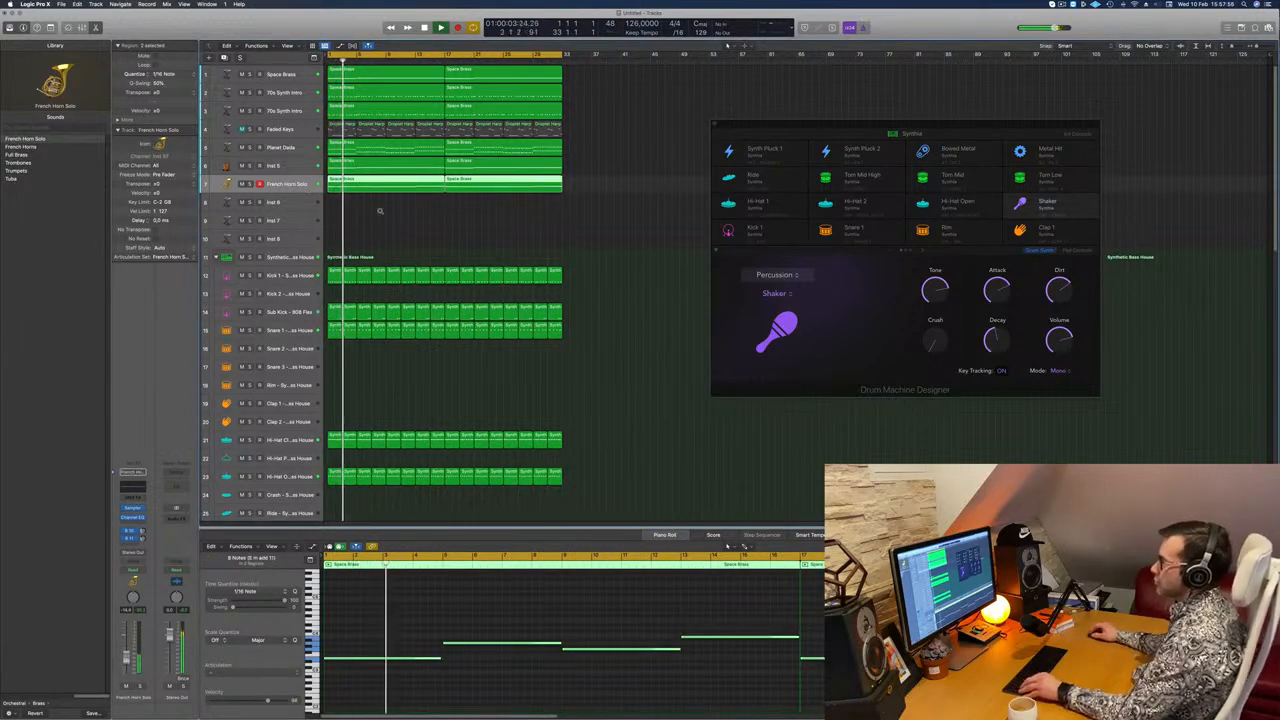
Step: Insert the stereo Step FX multi-effect on the Inst 5 strings track while the beat plays
key(Up)
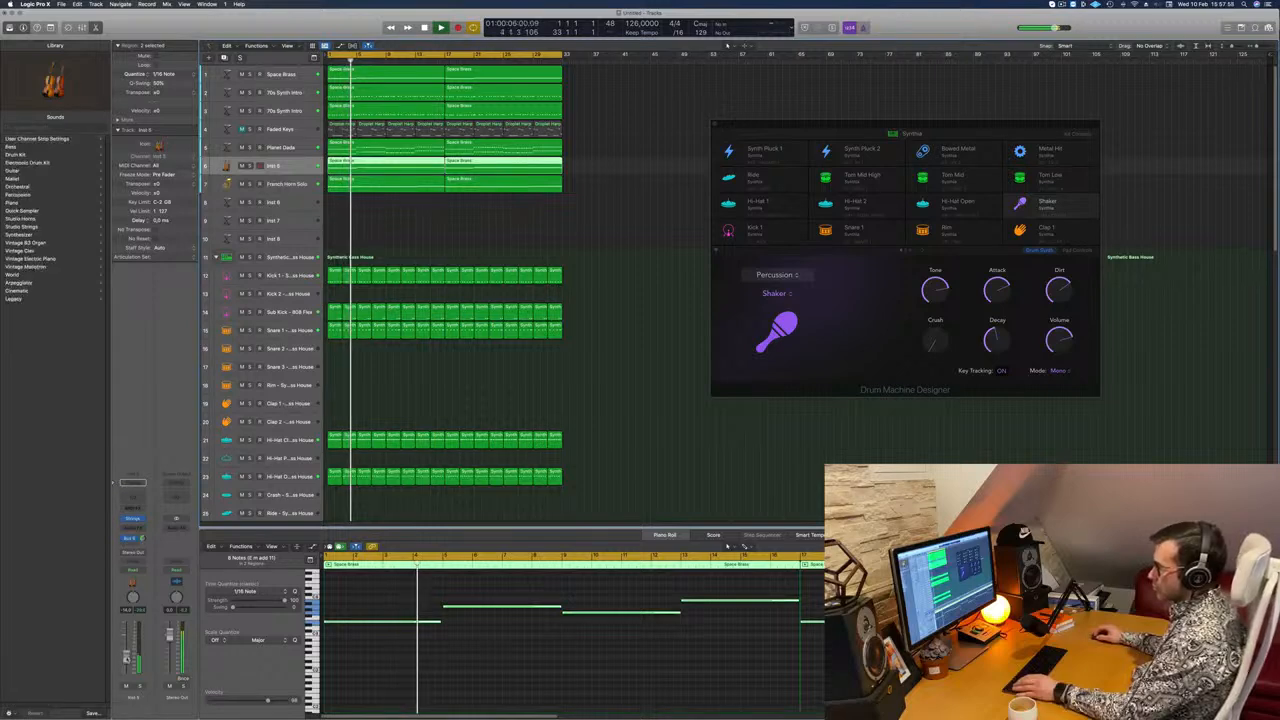
key(space)
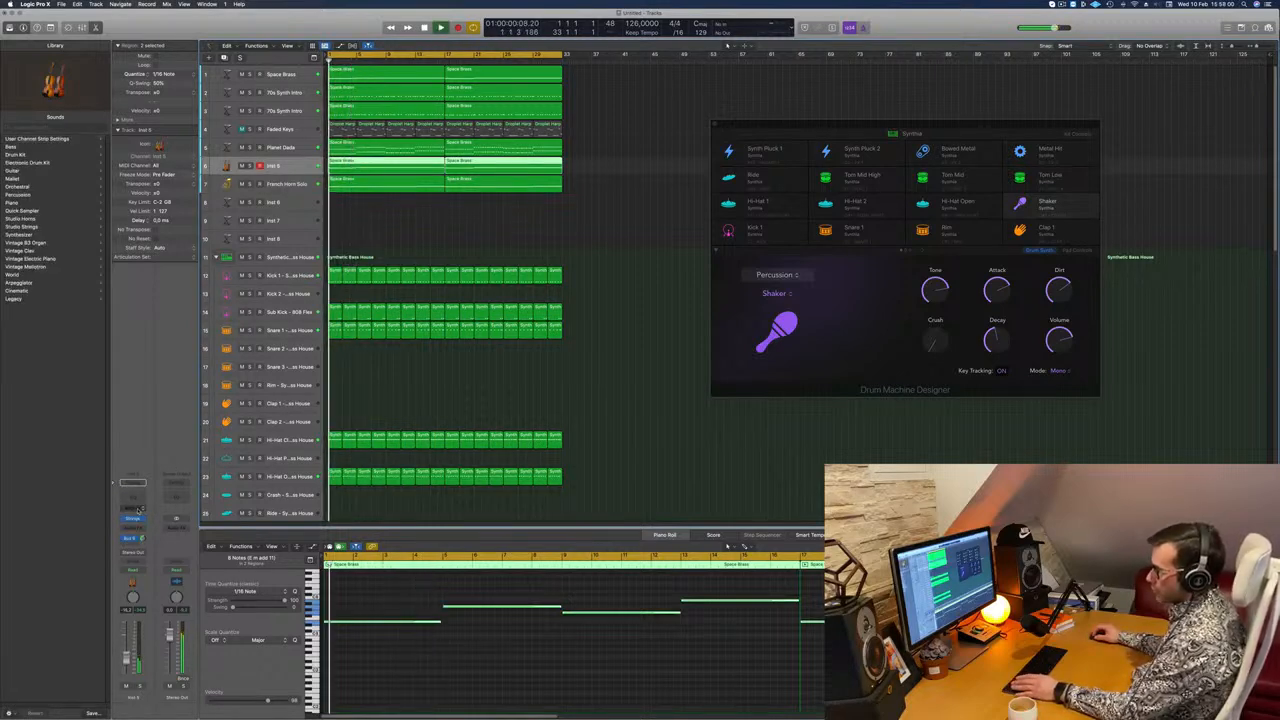
click(138, 528)
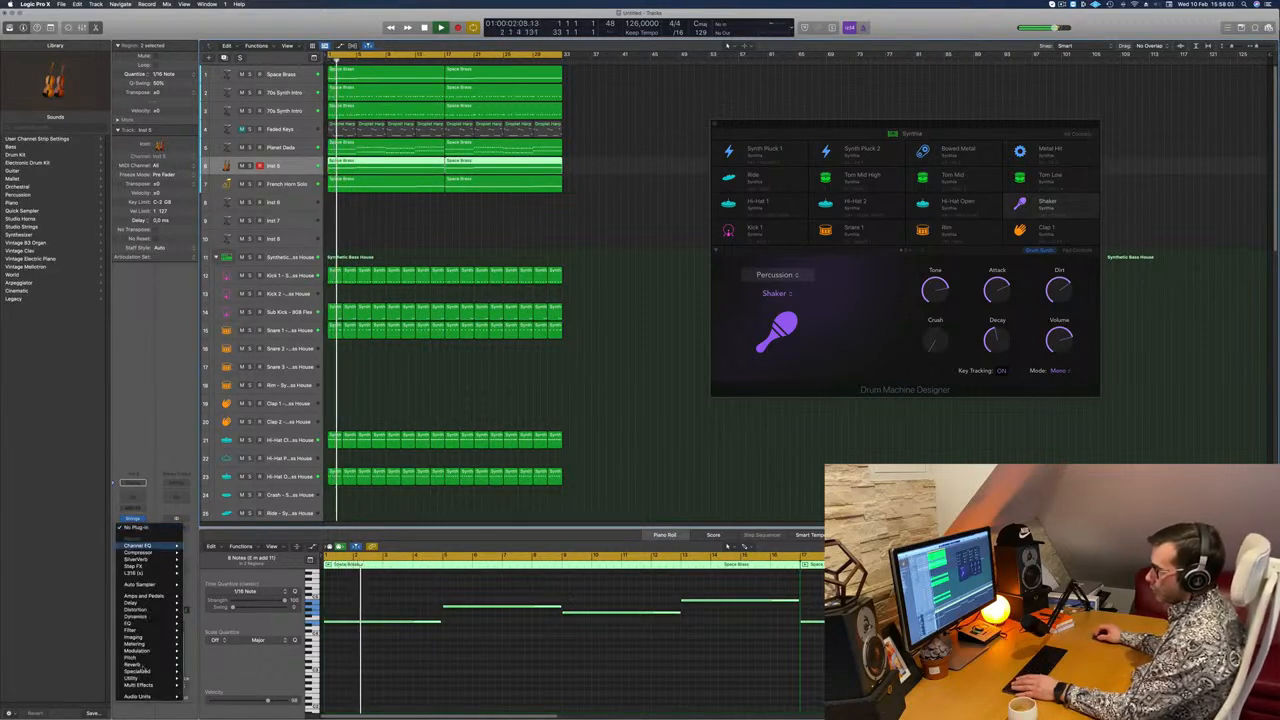
mouse_move(155, 697)
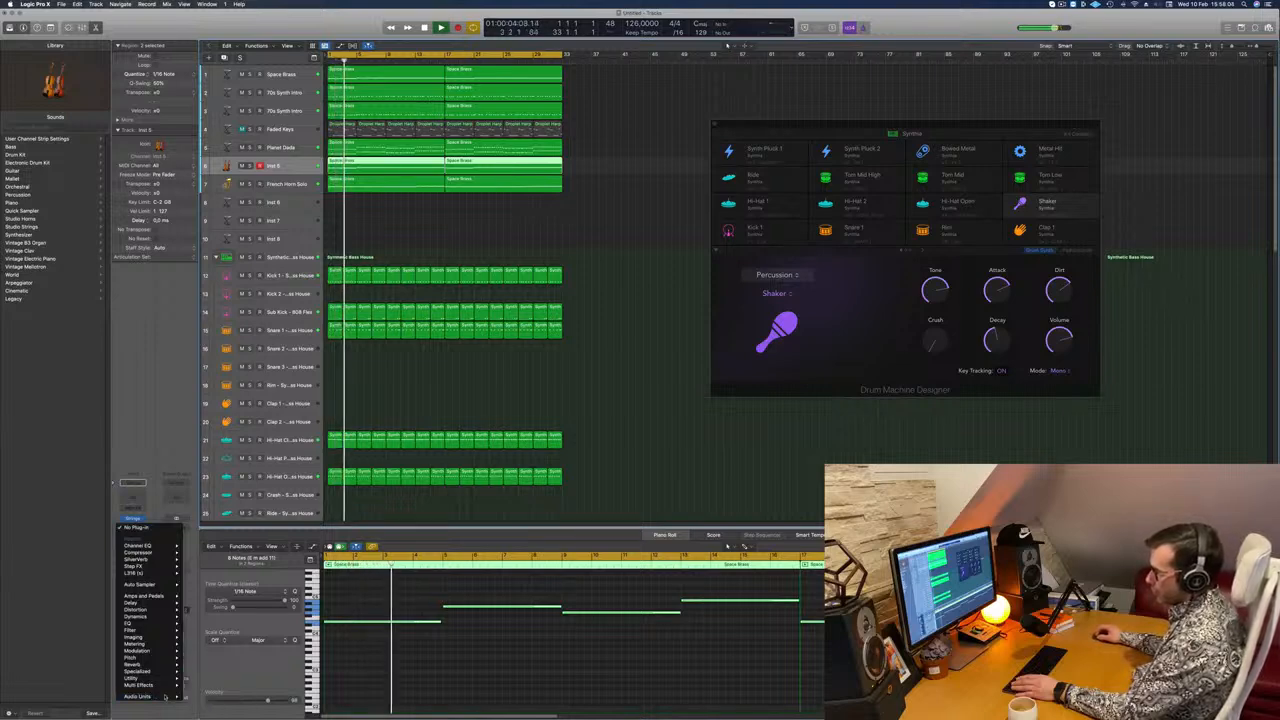
mouse_move(205, 691)
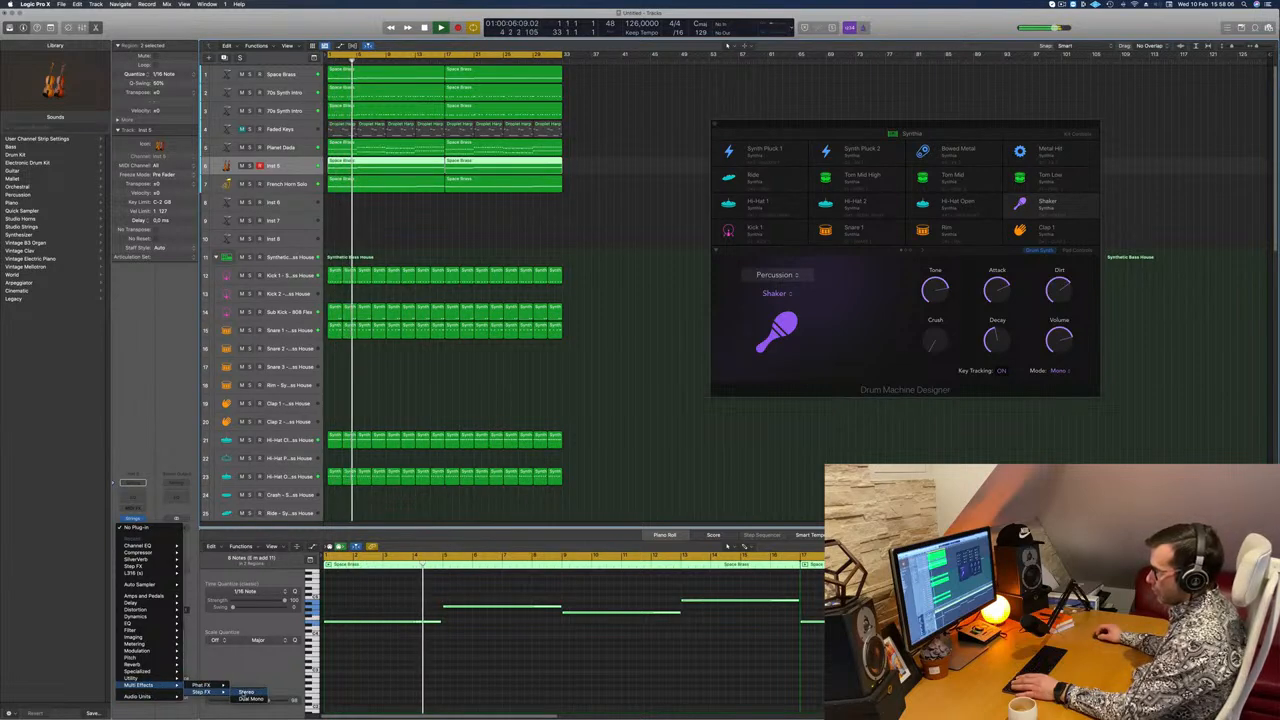
click(246, 692)
drag(447, 132, 591, 187)
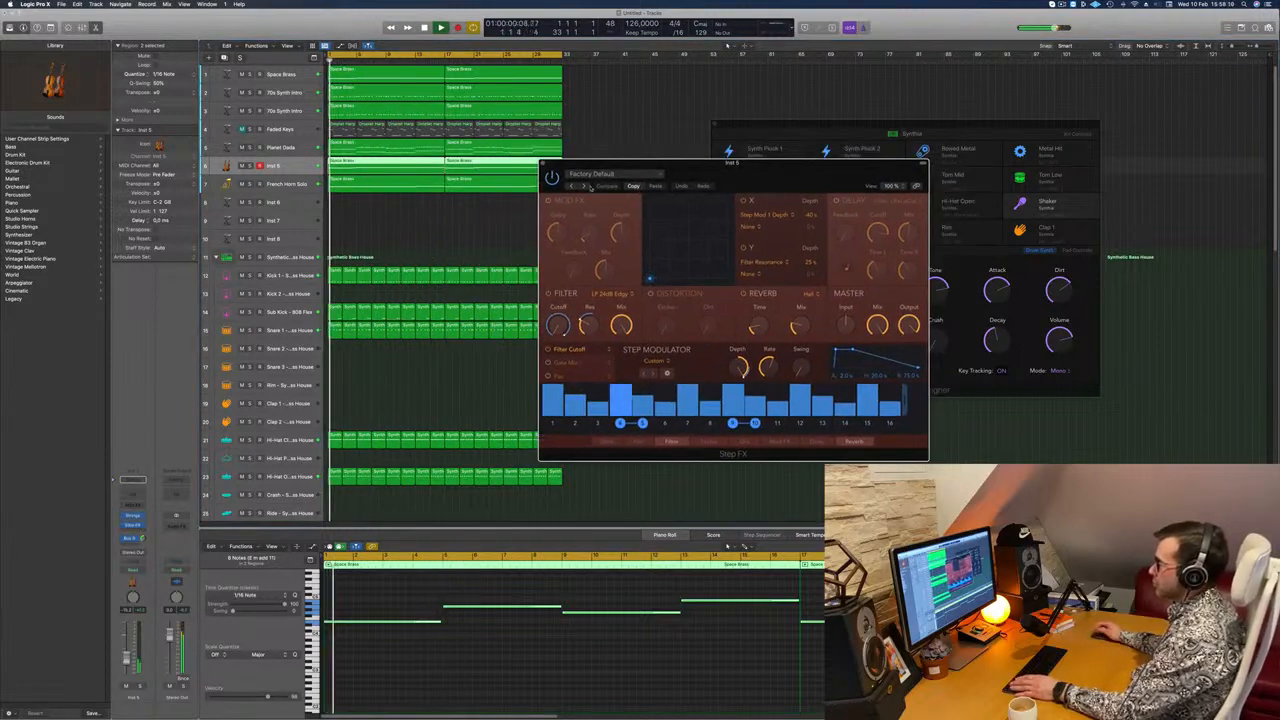
Step: Audition the Broken Echoes and Bubbling Shimmer presets of Step FX on the strings
click(590, 187)
click(580, 187)
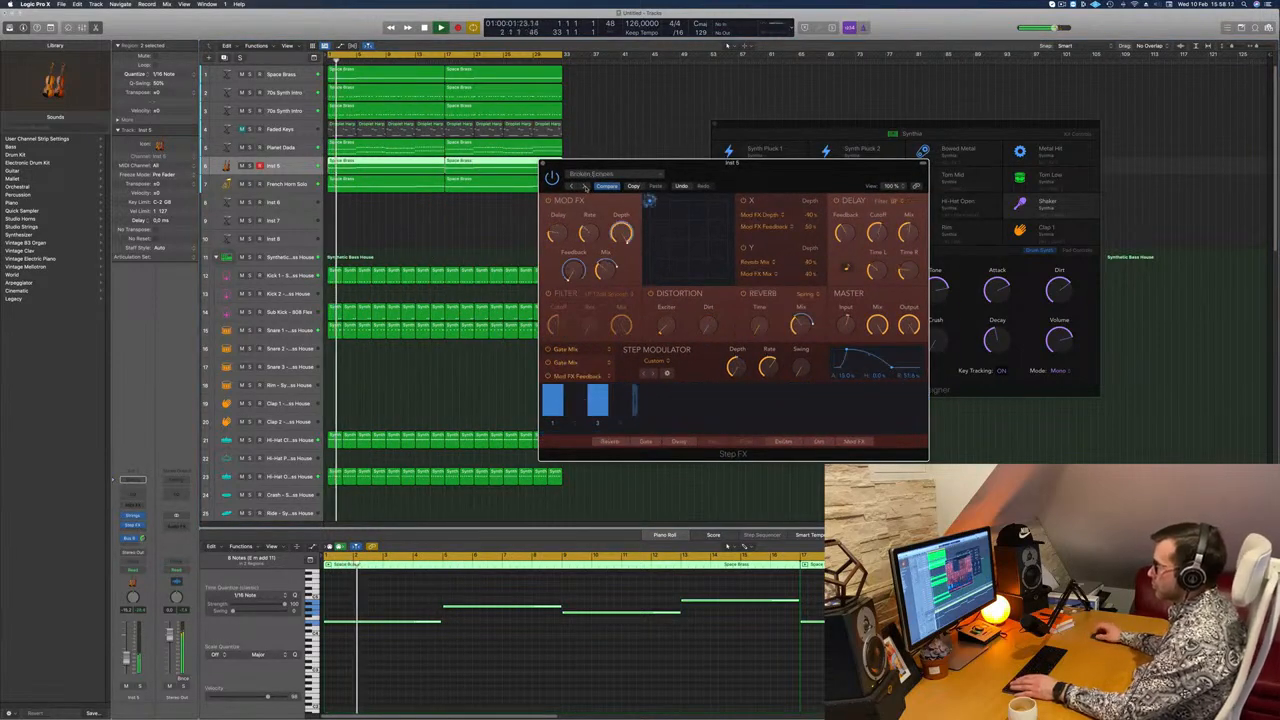
drag(795, 166, 713, 245)
drag(566, 250, 546, 280)
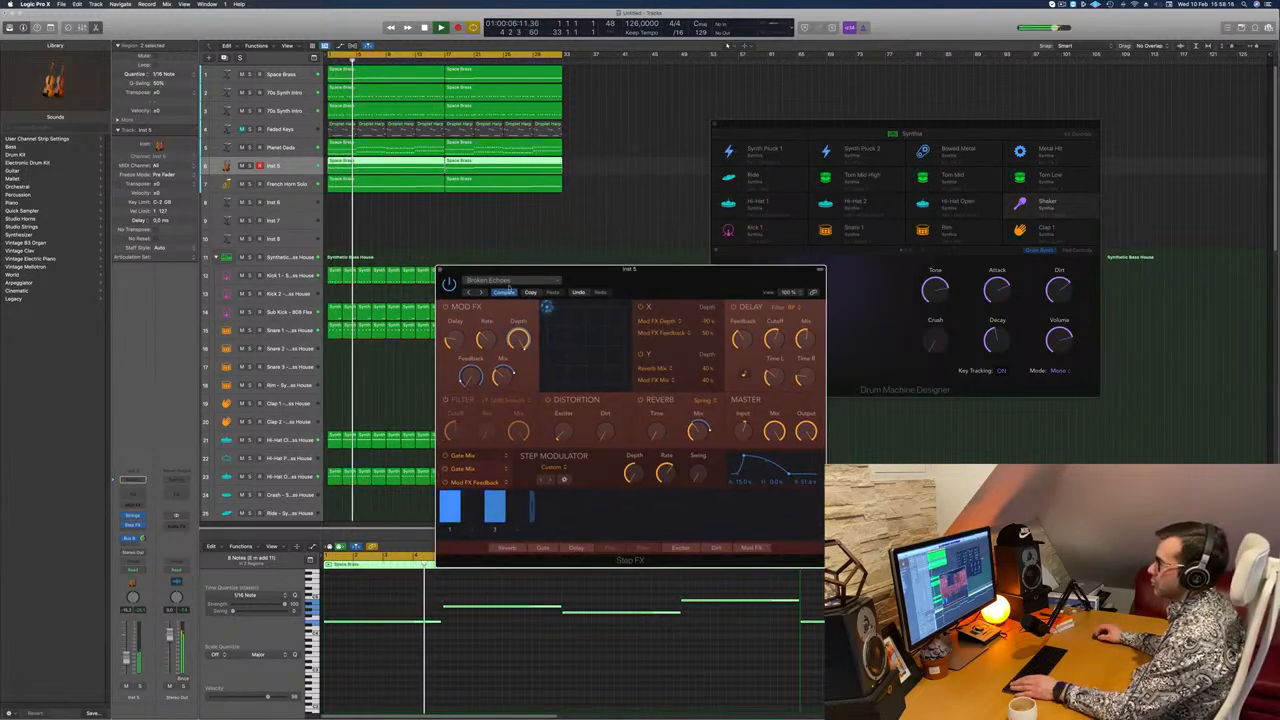
click(480, 292)
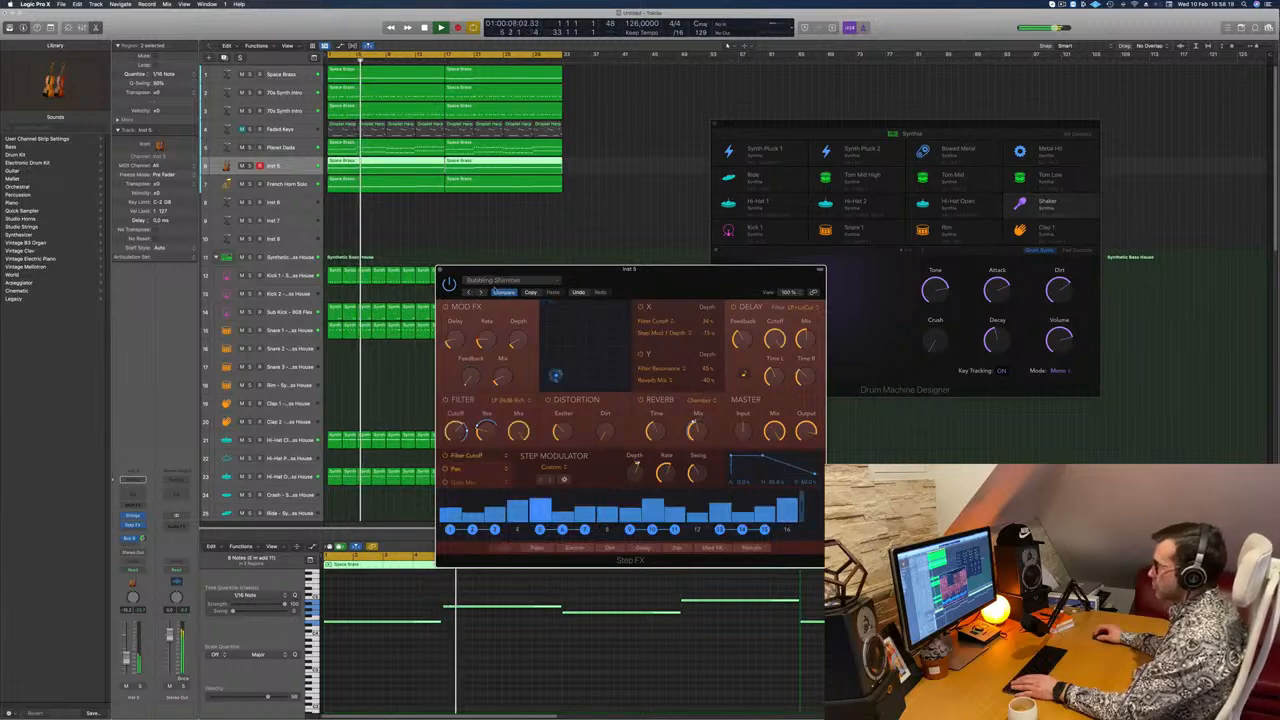
Step: Load the Deep Space ambience preset in Step FX and check the strings in solo
click(505, 280)
mouse_move(562, 429)
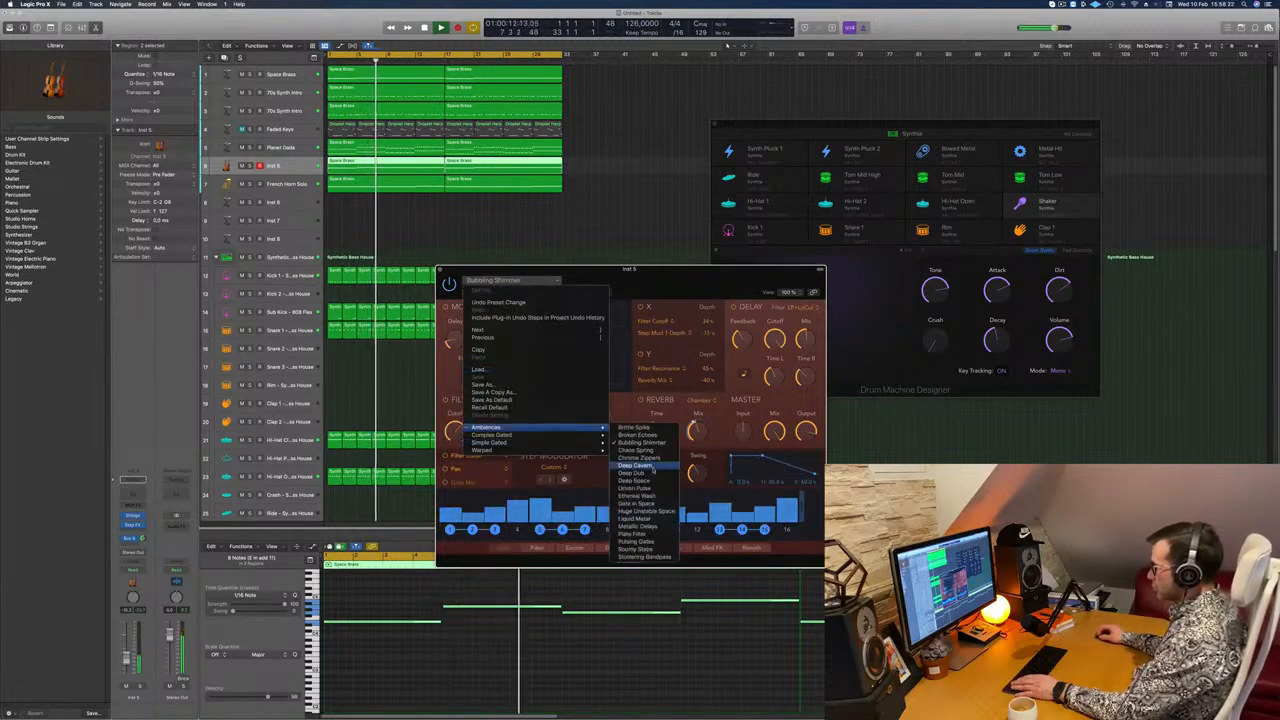
click(652, 484)
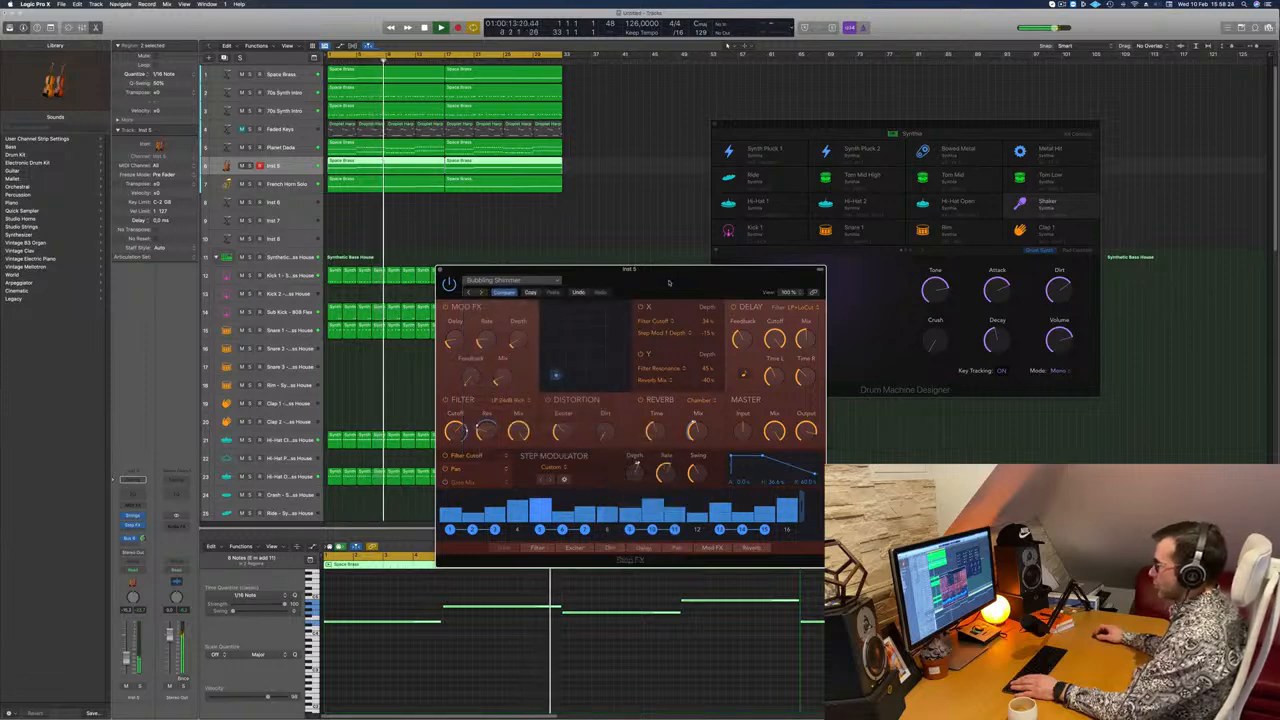
drag(669, 282, 733, 256)
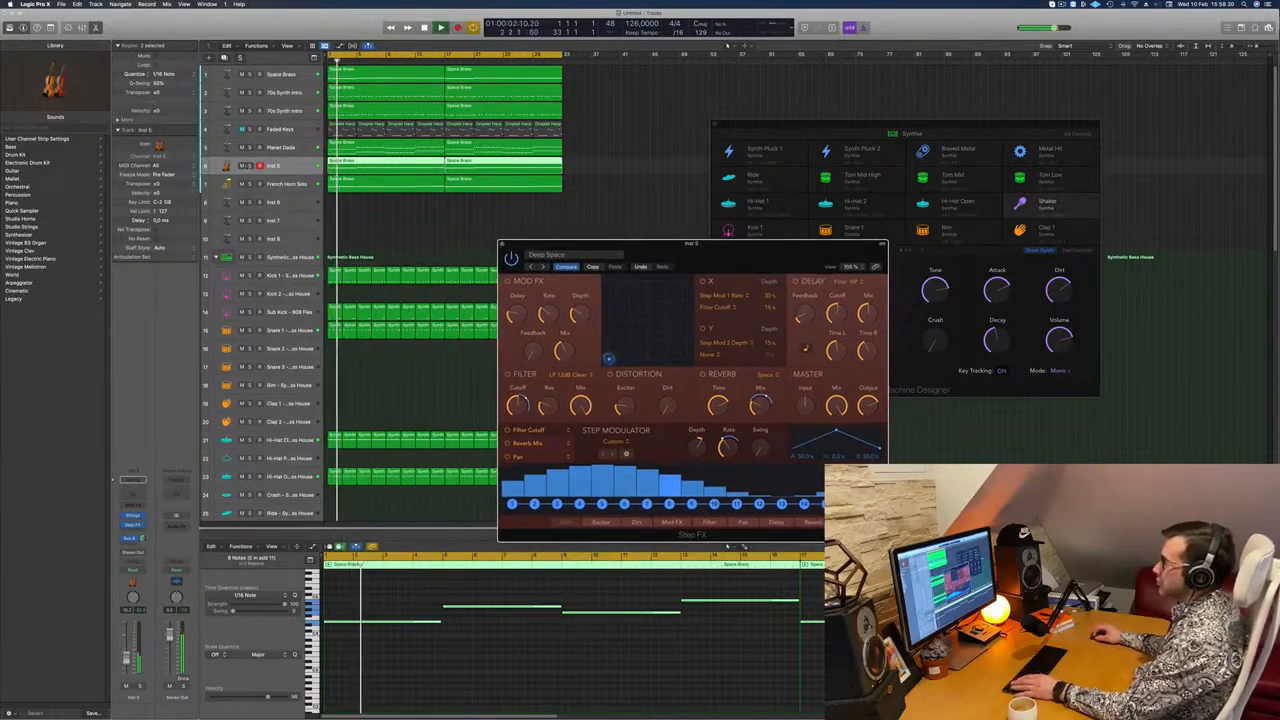
key(s)
key(s)
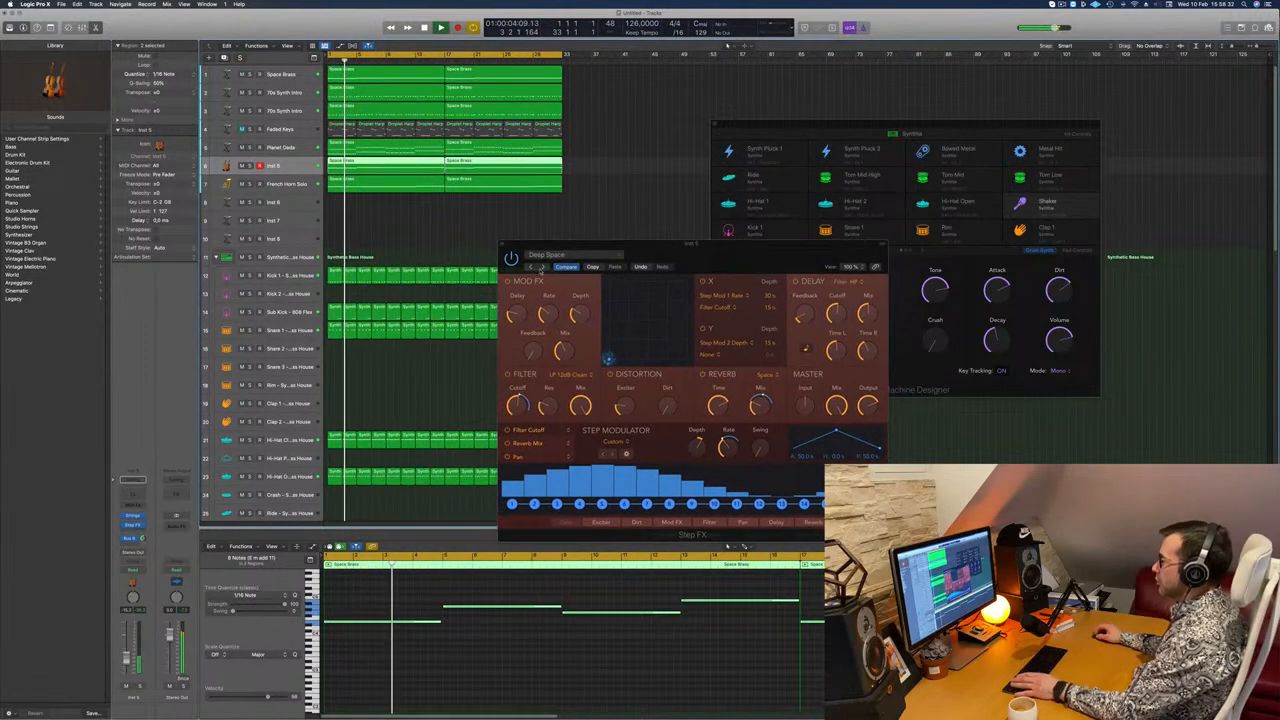
Step: Switch Step FX to the Driven Pulse preset and raise the strings track's volume slightly
click(543, 266)
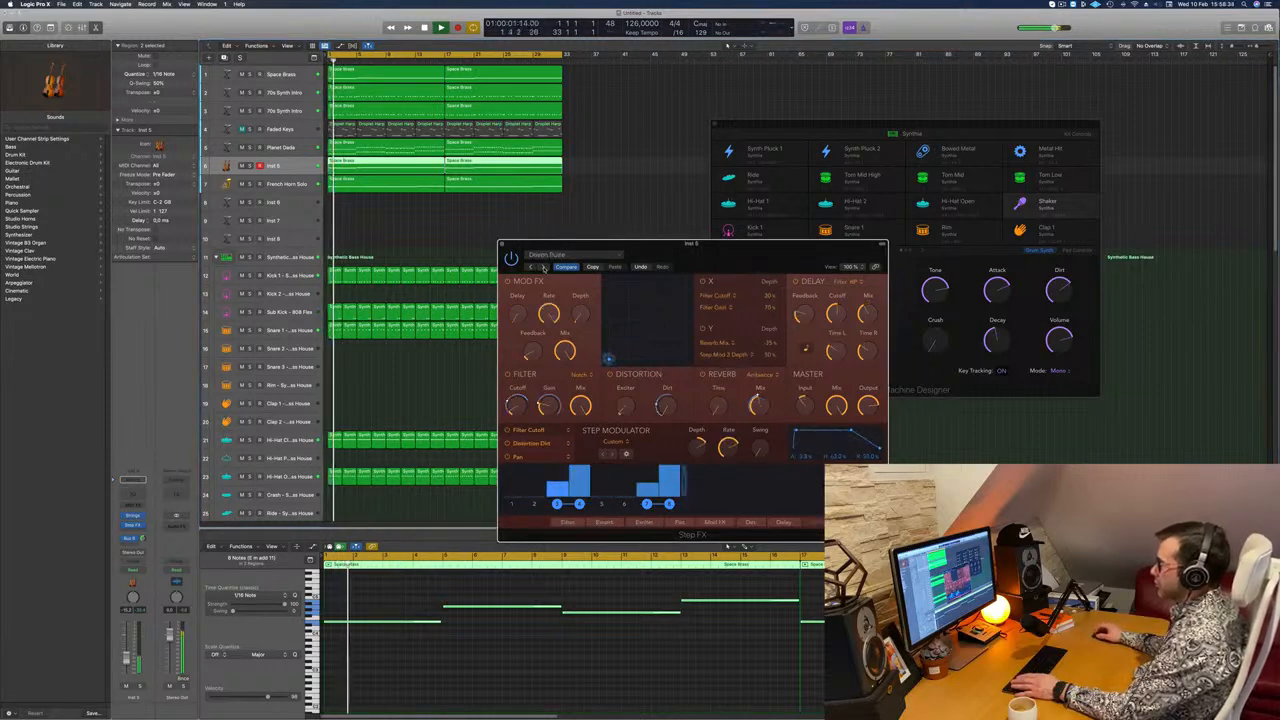
drag(562, 244, 616, 218)
key(space)
key(space)
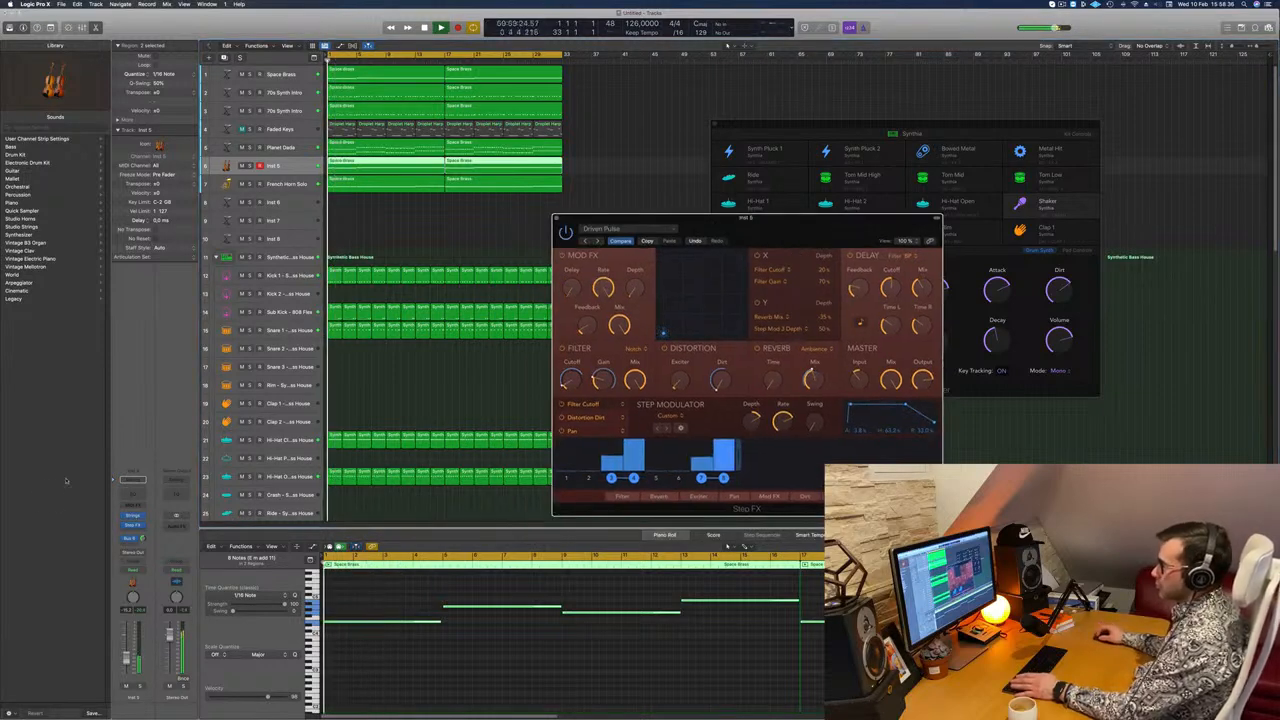
drag(126, 659, 127, 656)
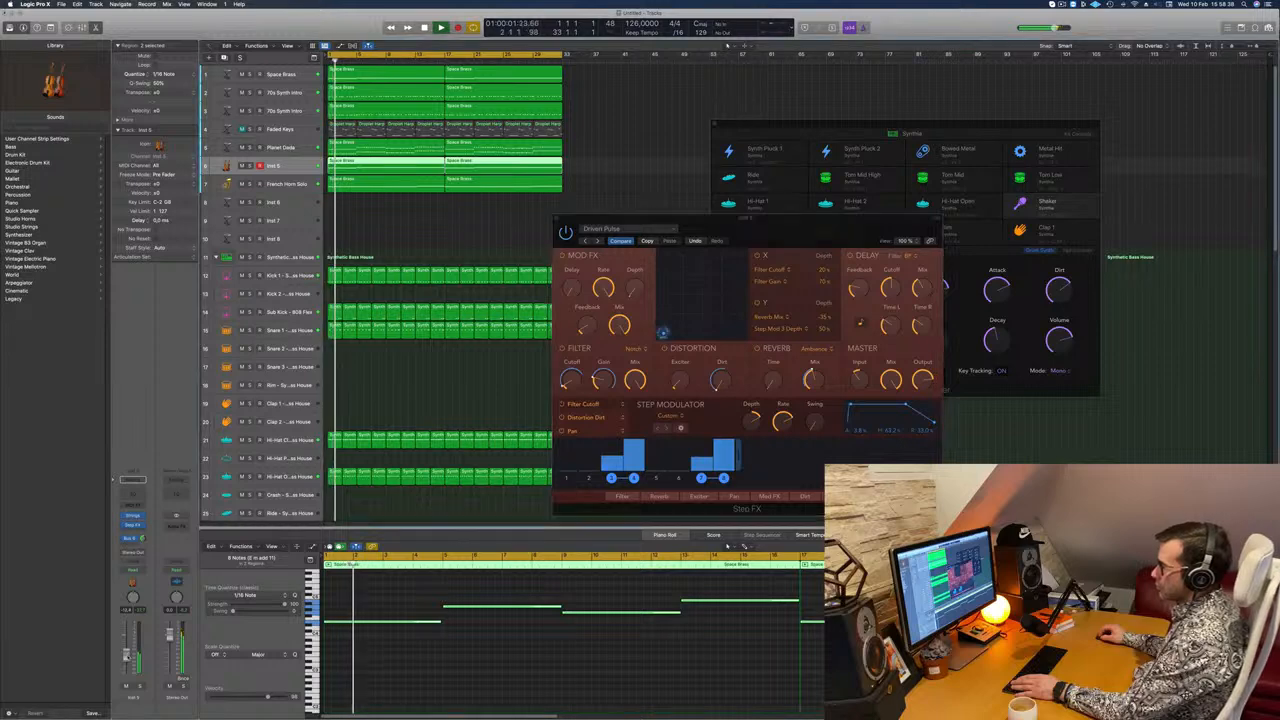
Step: Copy Step FX with its Driven Pulse setting to the French Horn Solo channel in the mixer and close both effect windows
key(Return)
click(476, 231)
key(x)
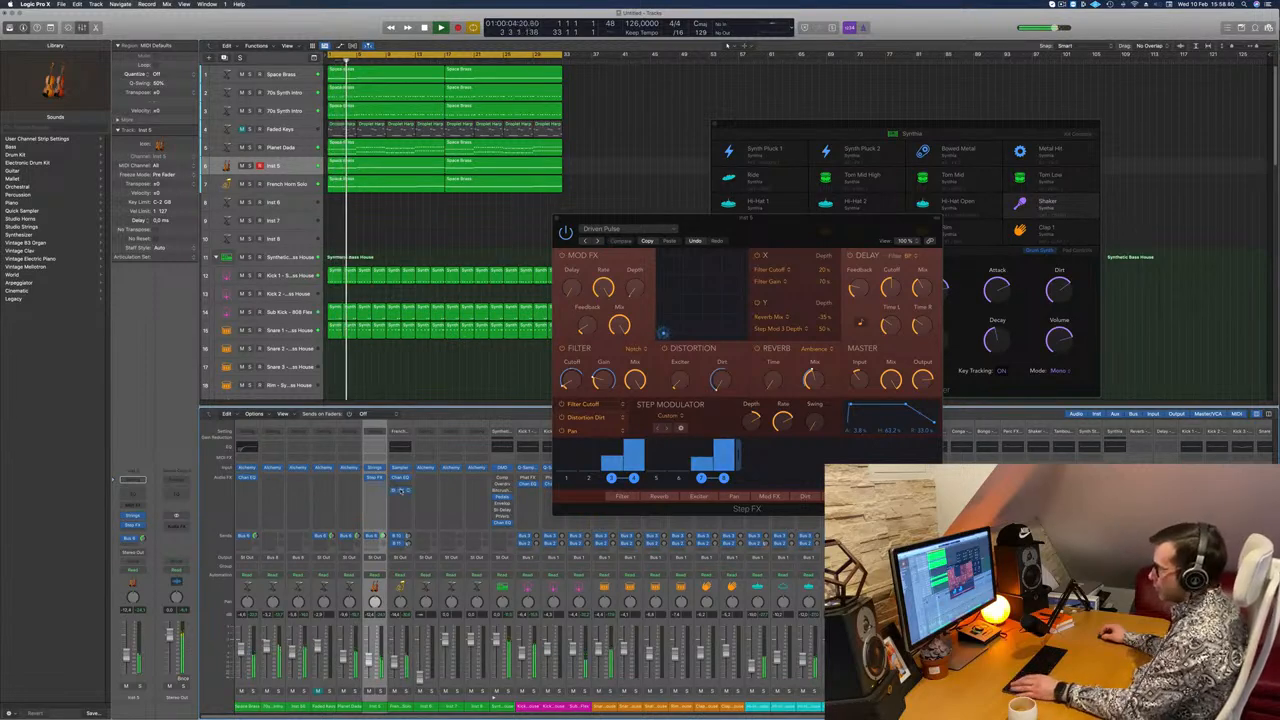
click(400, 490)
drag(638, 106, 1021, 218)
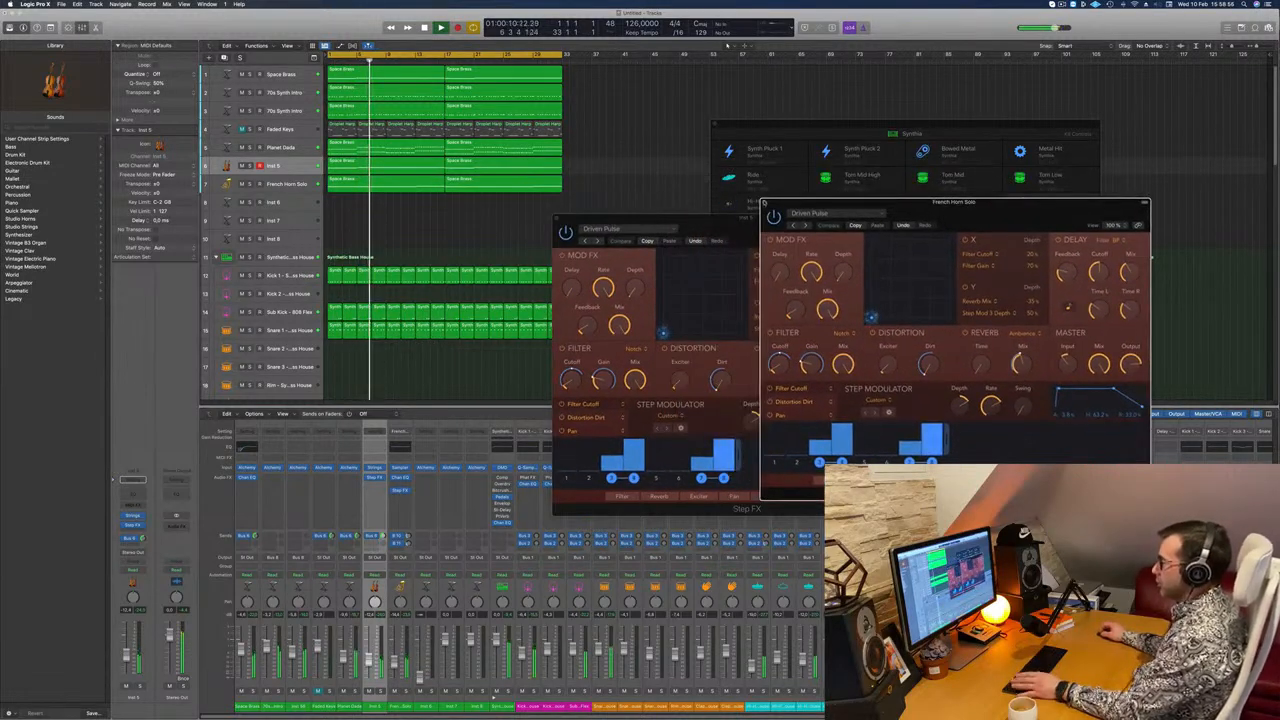
click(764, 203)
click(557, 219)
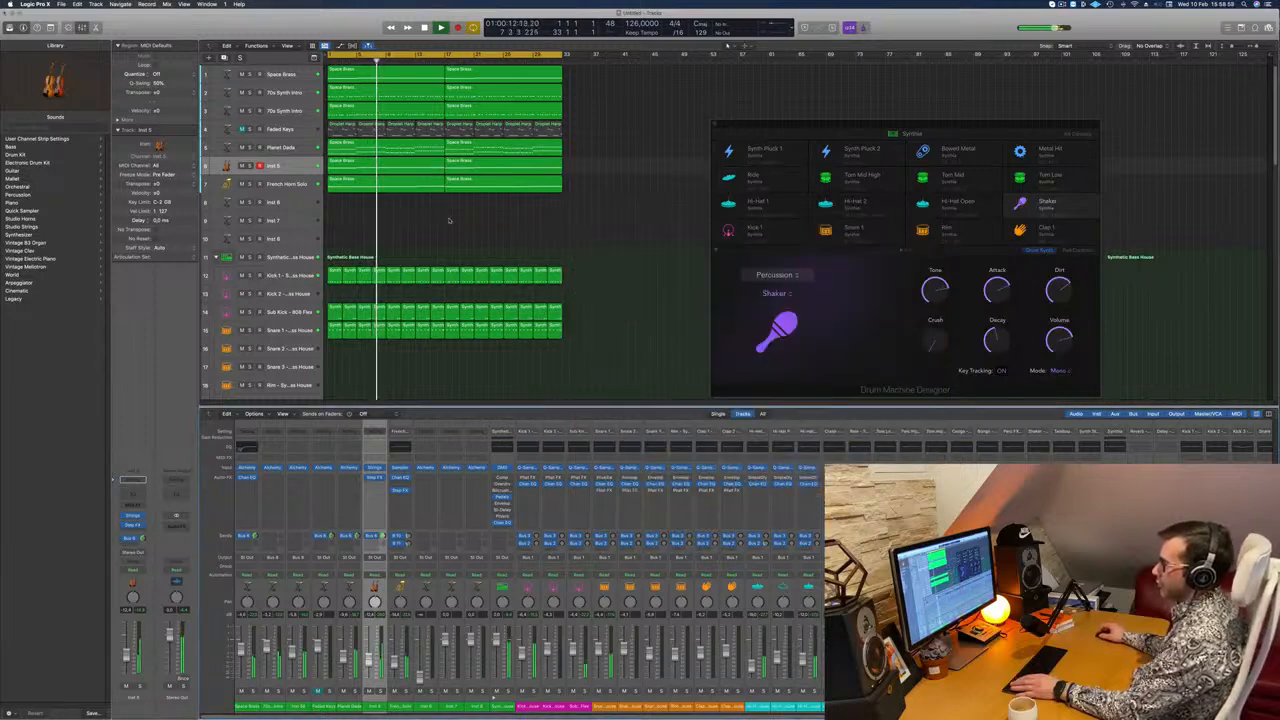
Step: Unmute the Faded Keys track and play the beat from the start
key(Return)
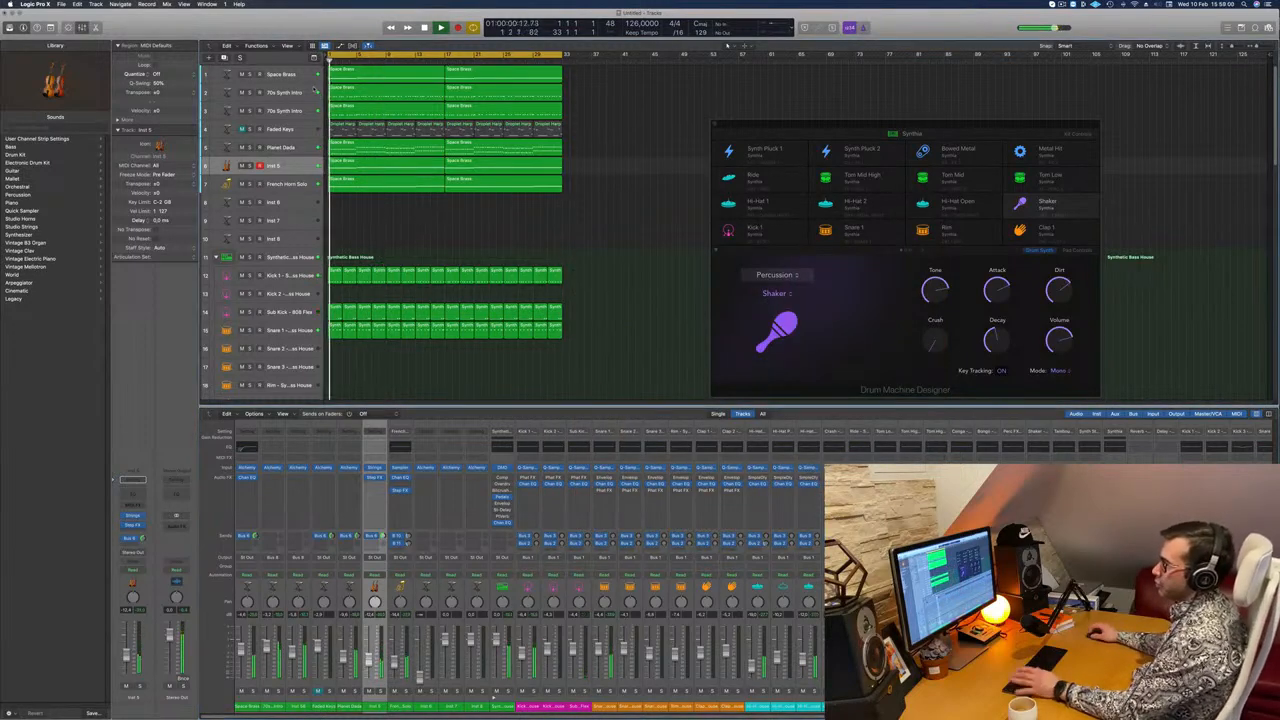
click(295, 130)
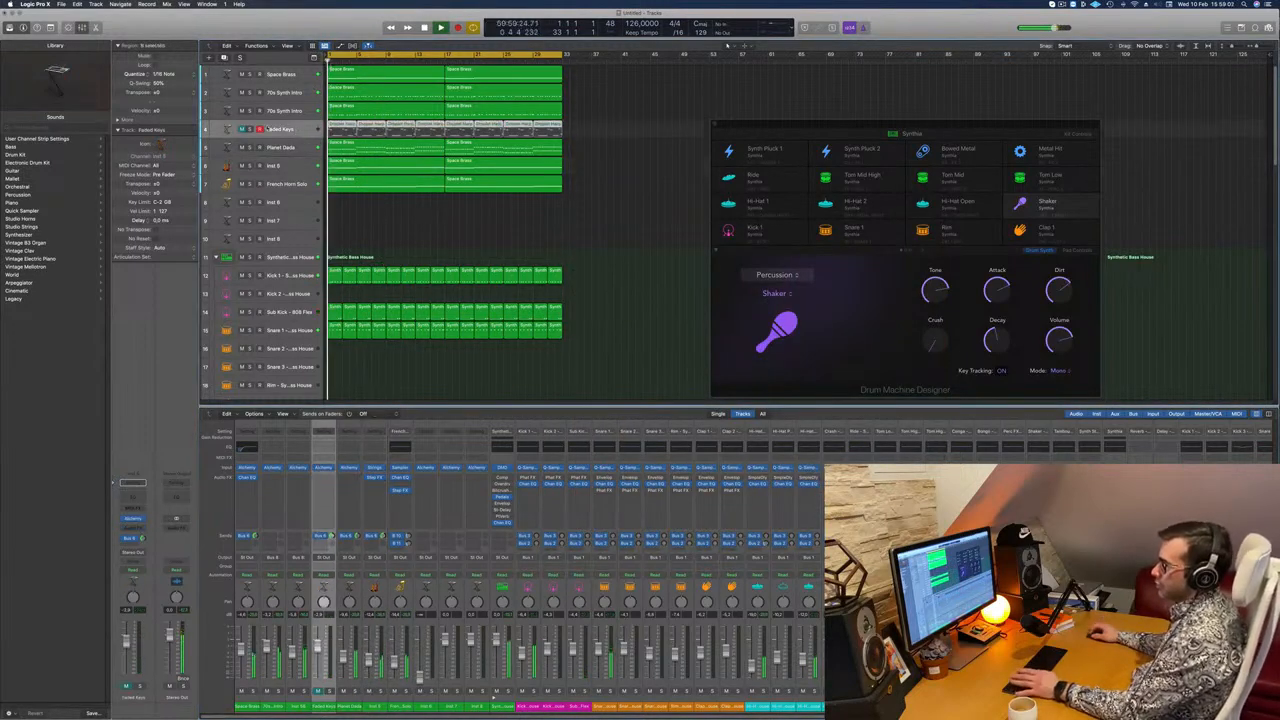
click(241, 130)
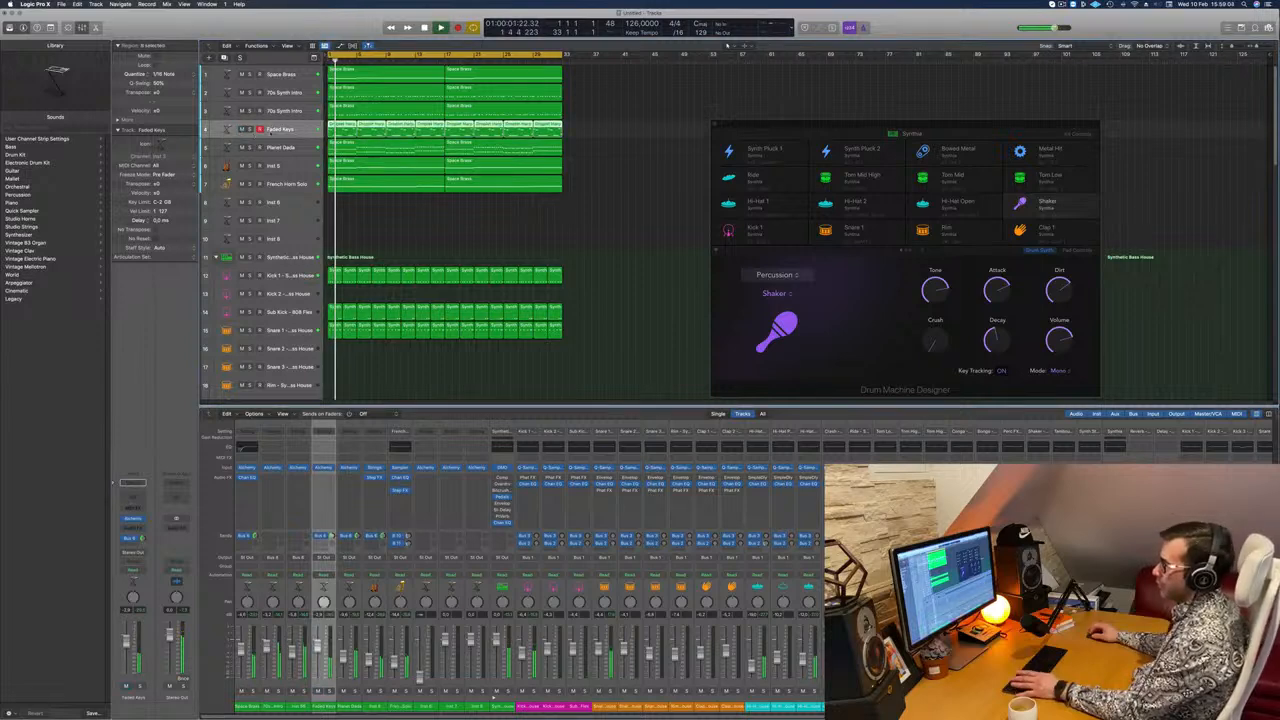
key(Return)
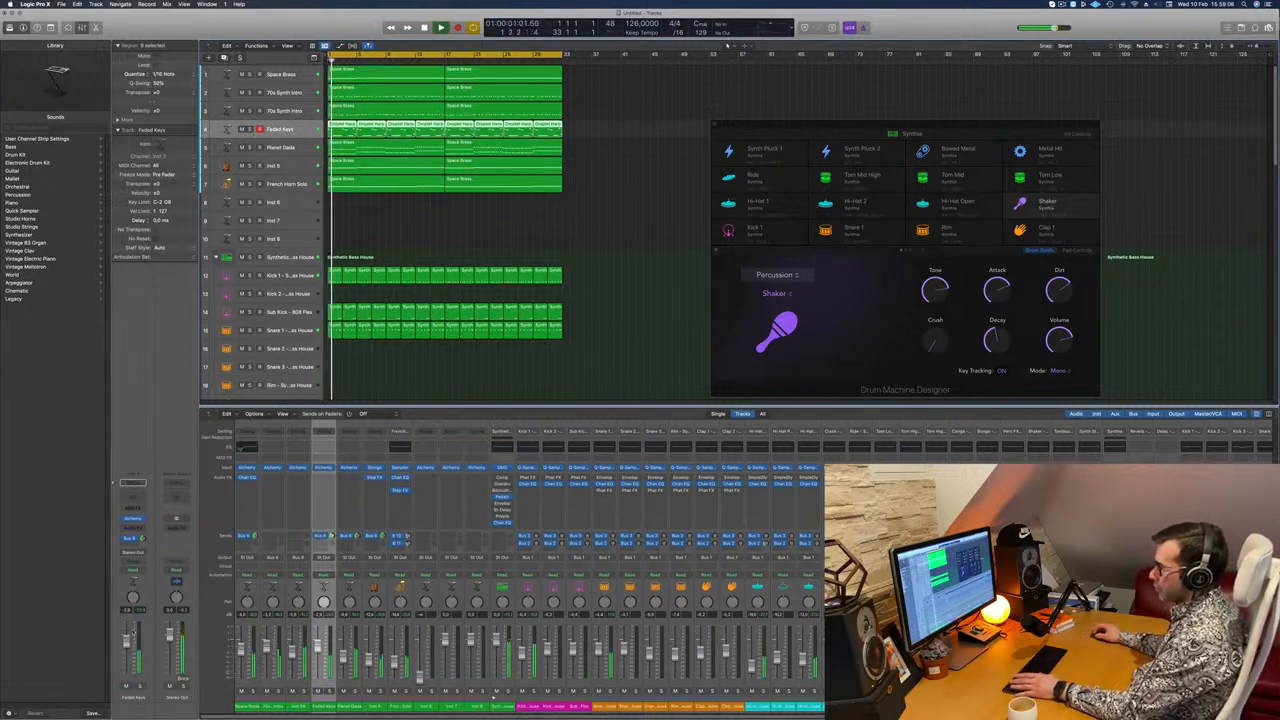
Step: Add a Channel EQ to Faded Keys with a 216 Hz low cut and a +3.5 dB boost at 1030 Hz
click(137, 500)
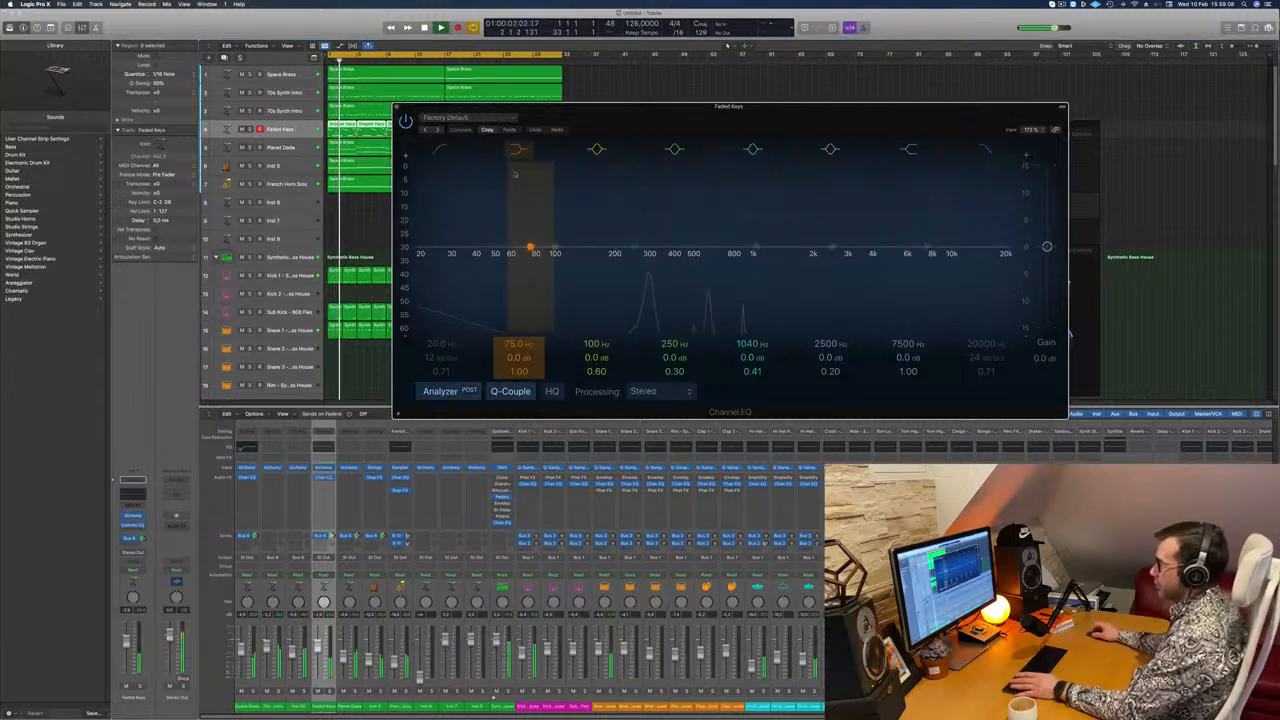
drag(447, 151, 657, 151)
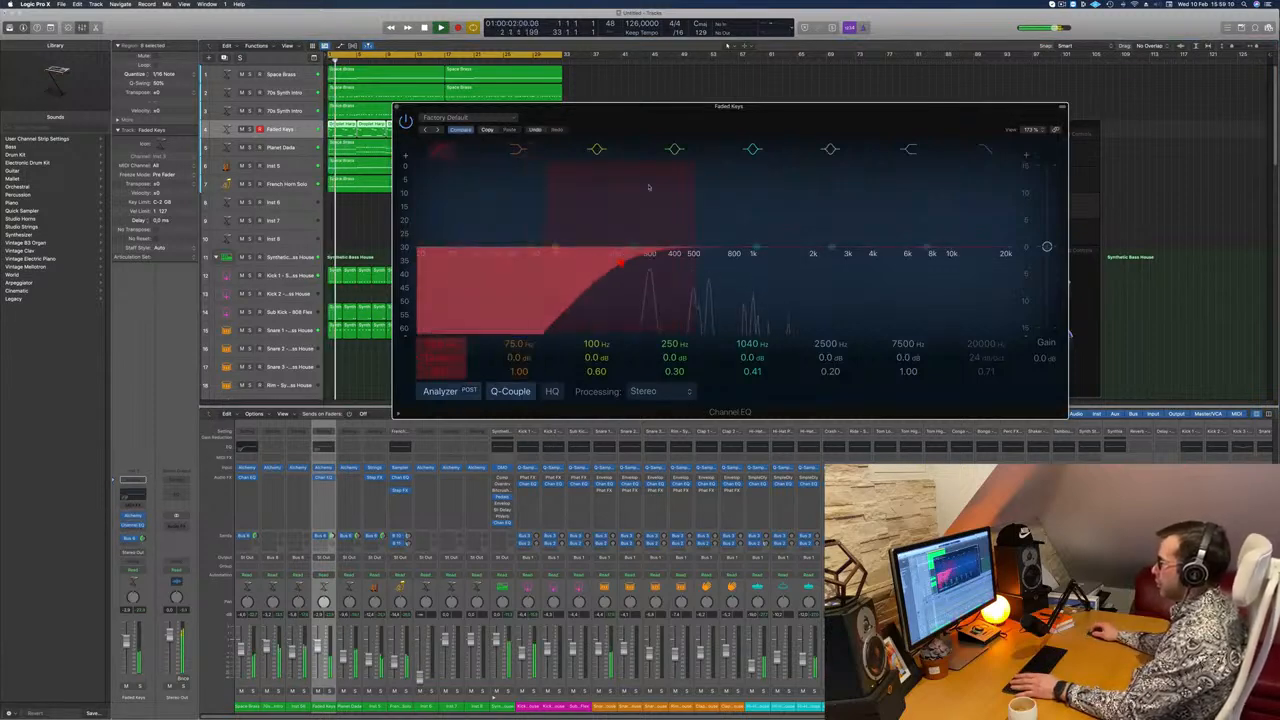
drag(755, 251, 754, 240)
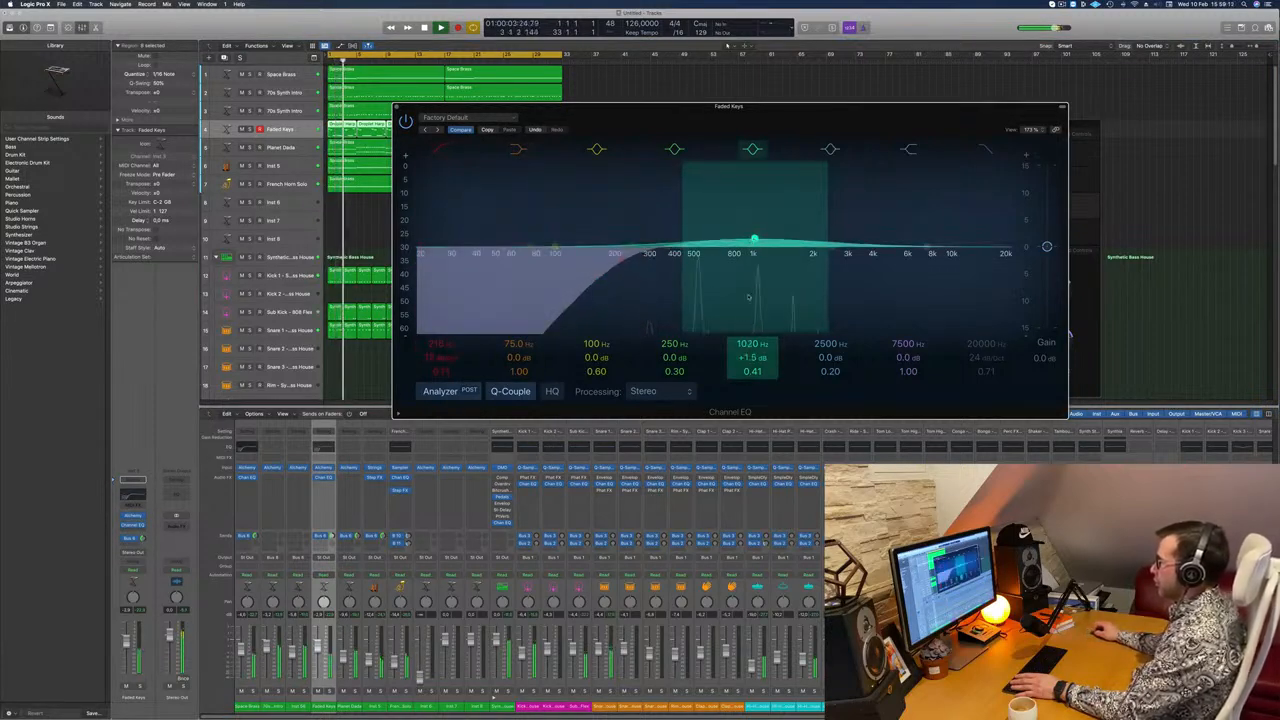
mouse_move(749, 357)
mouse_down()
mouse_move(749, 345)
mouse_move(755, 358)
mouse_up()
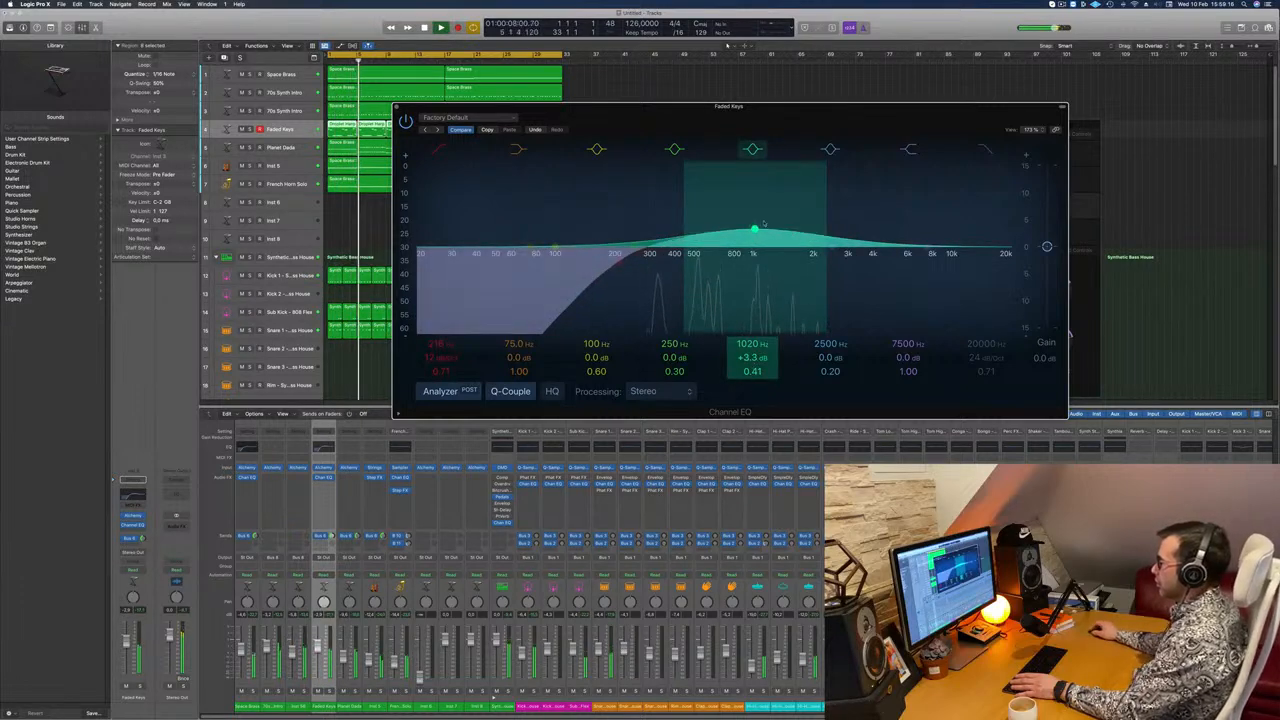
drag(754, 230, 756, 228)
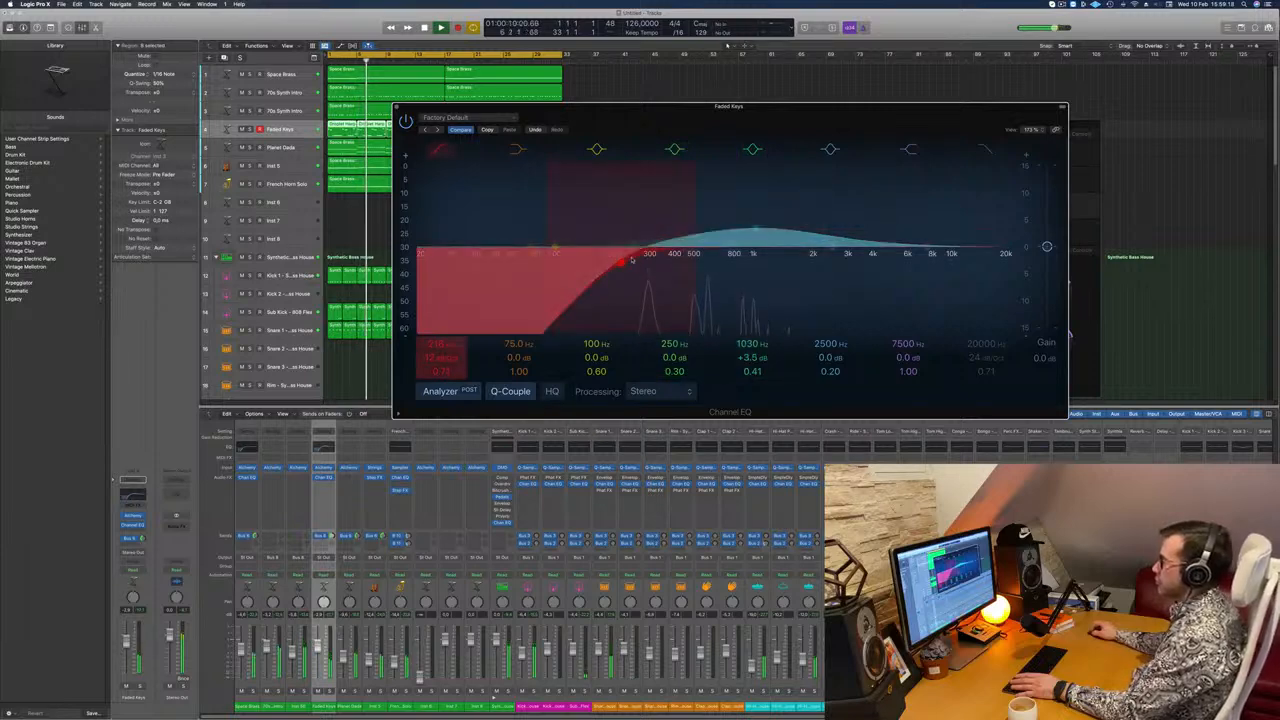
click(397, 107)
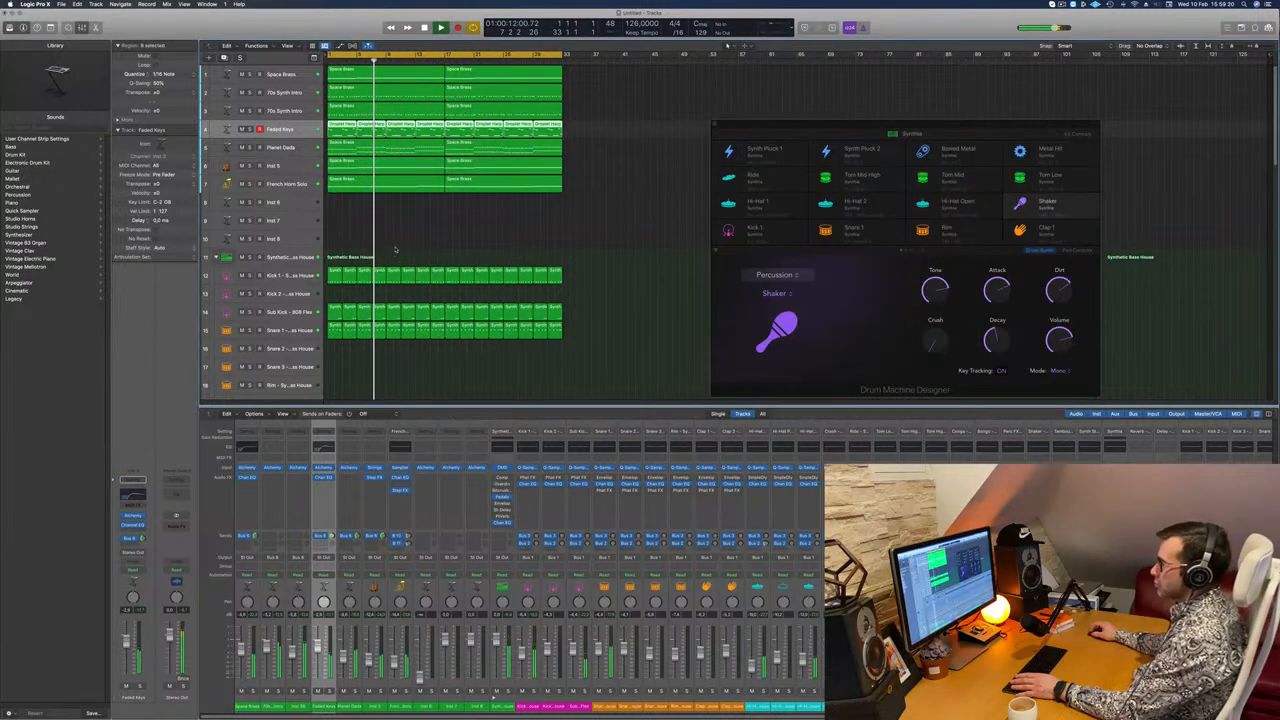
Step: Select the Snare 1 track in the drum kit and listen to it within the playing beat
scroll(300, 345, down, 5)
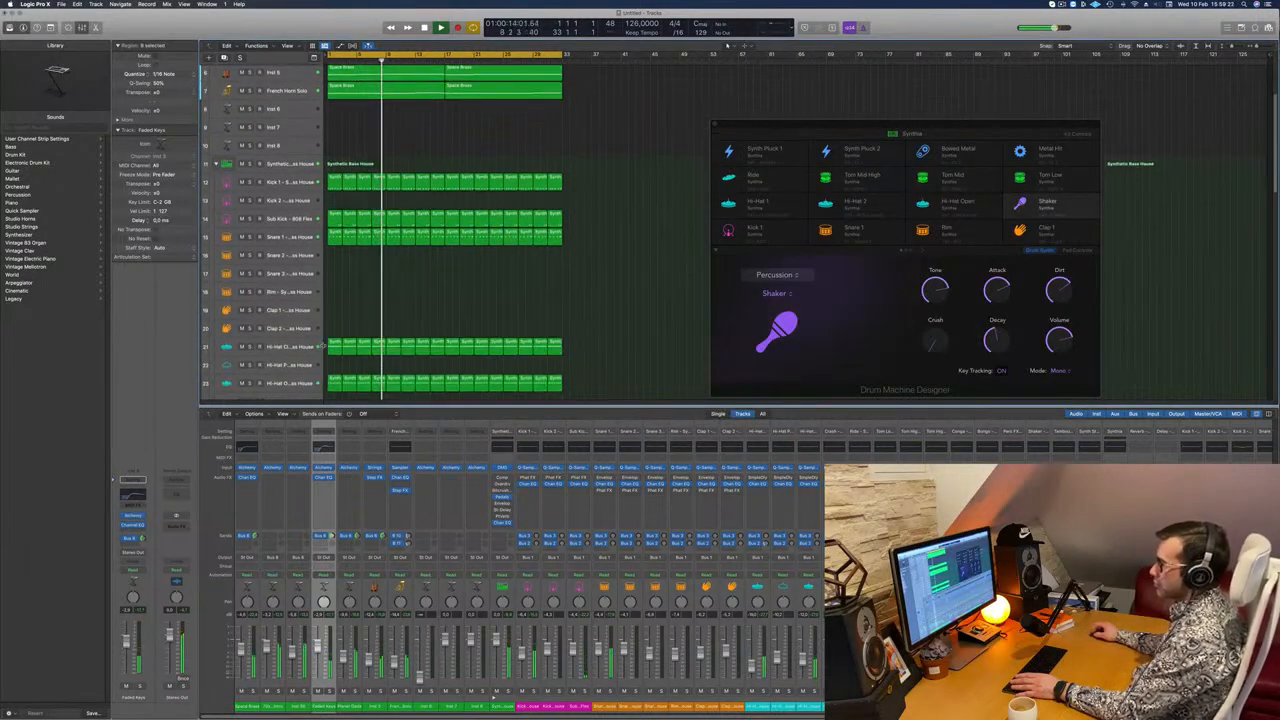
scroll(300, 343, down, 2)
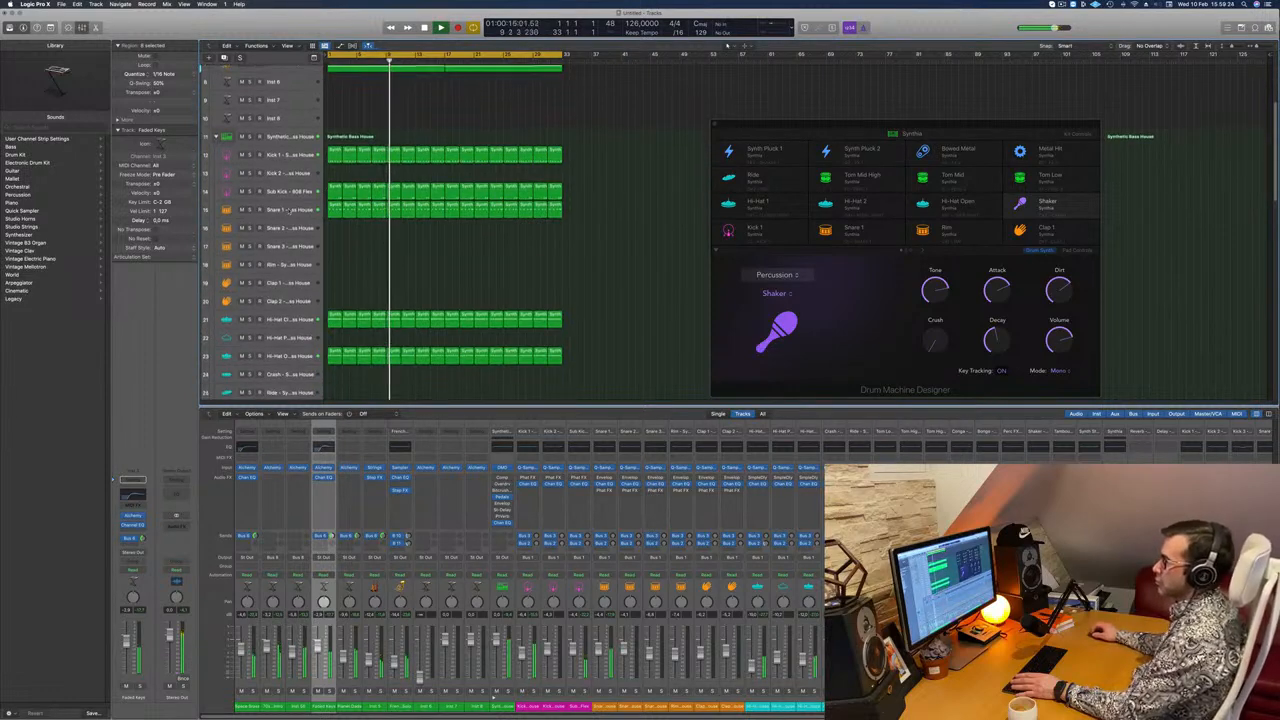
click(280, 210)
key(s)
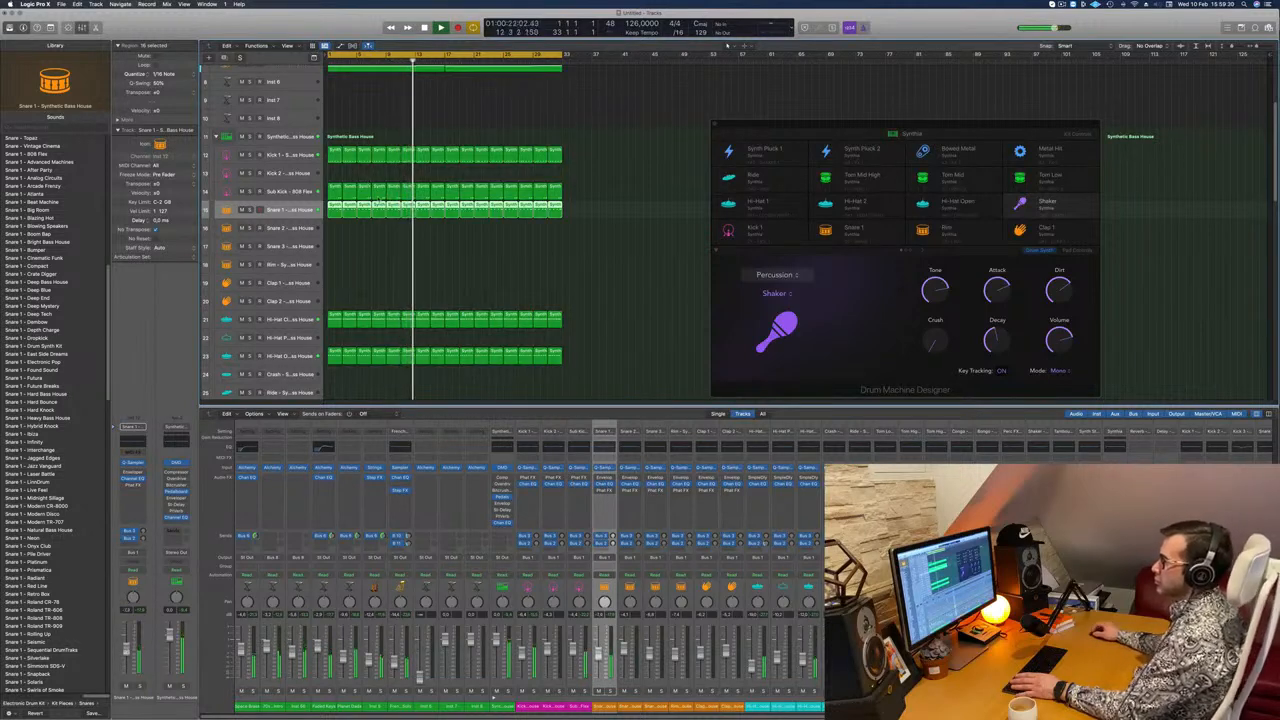
scroll(394, 193, up, 3)
scroll(394, 193, up, 3)
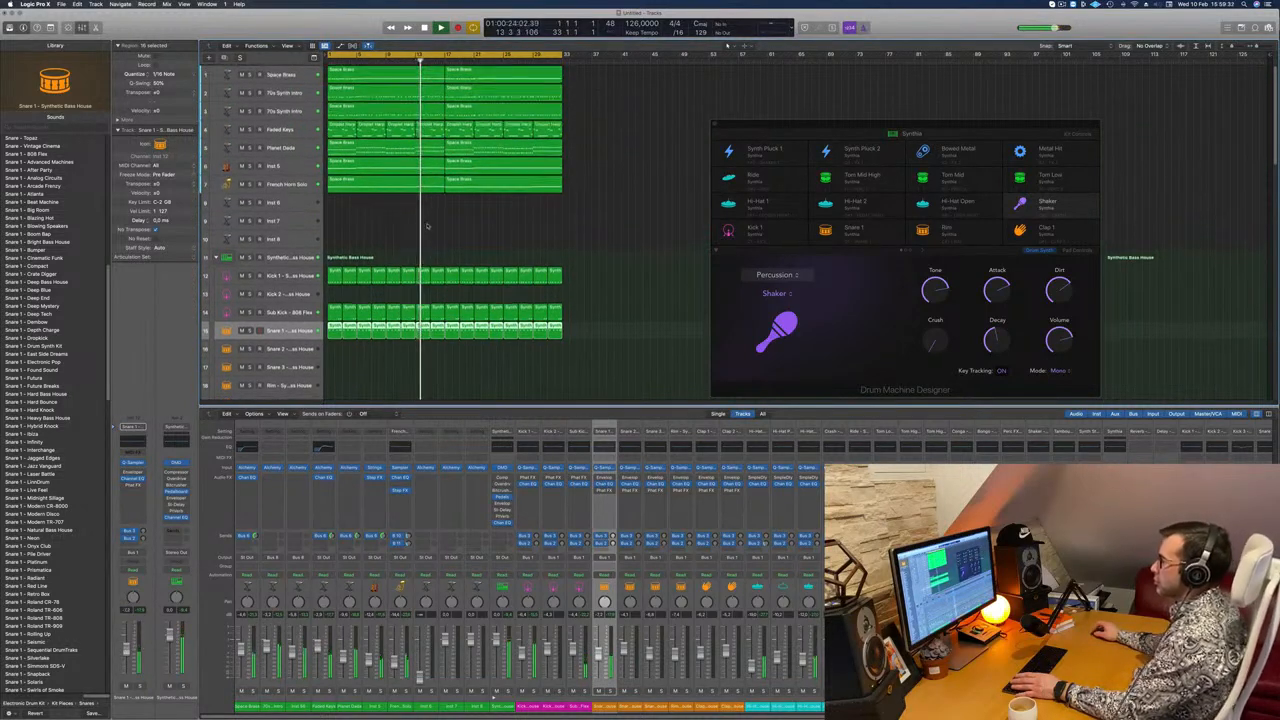